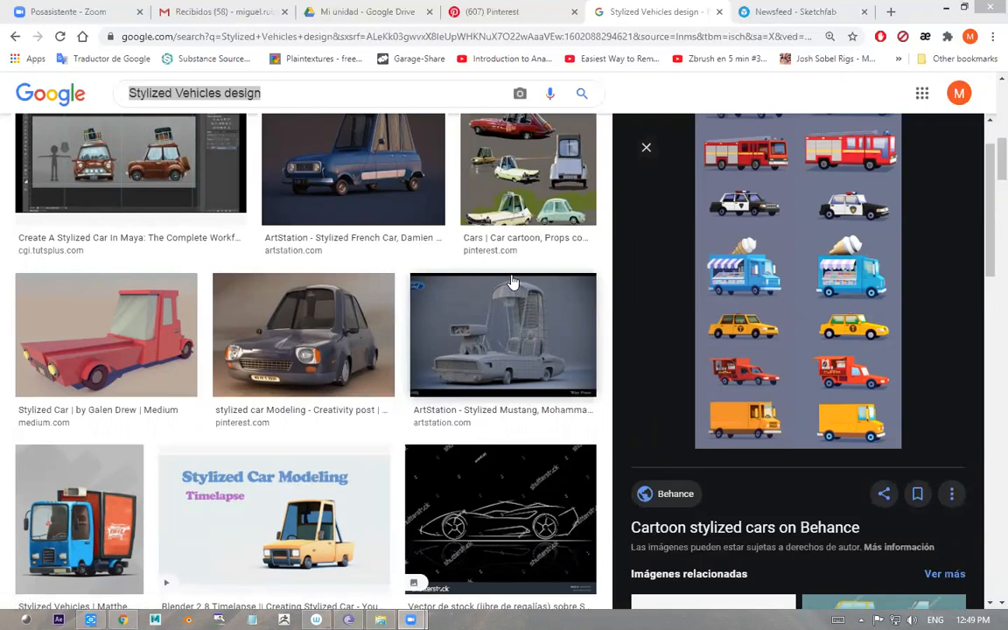
- Browse the Stylized Vehicles board on Pinterest for cartoon car and truck references
click(498, 95)
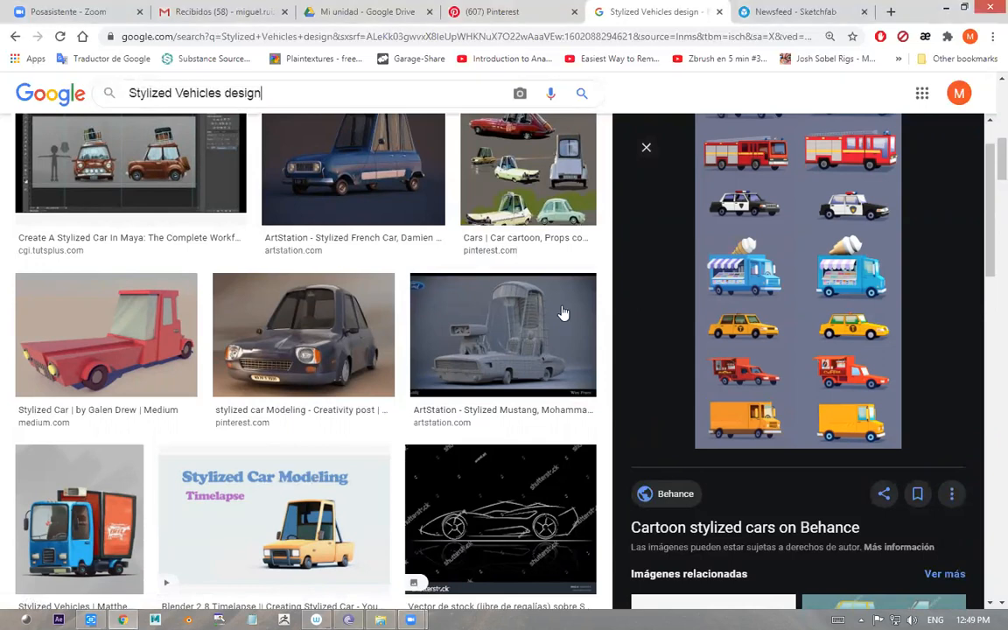
click(505, 14)
scroll(505, 262, up, 2)
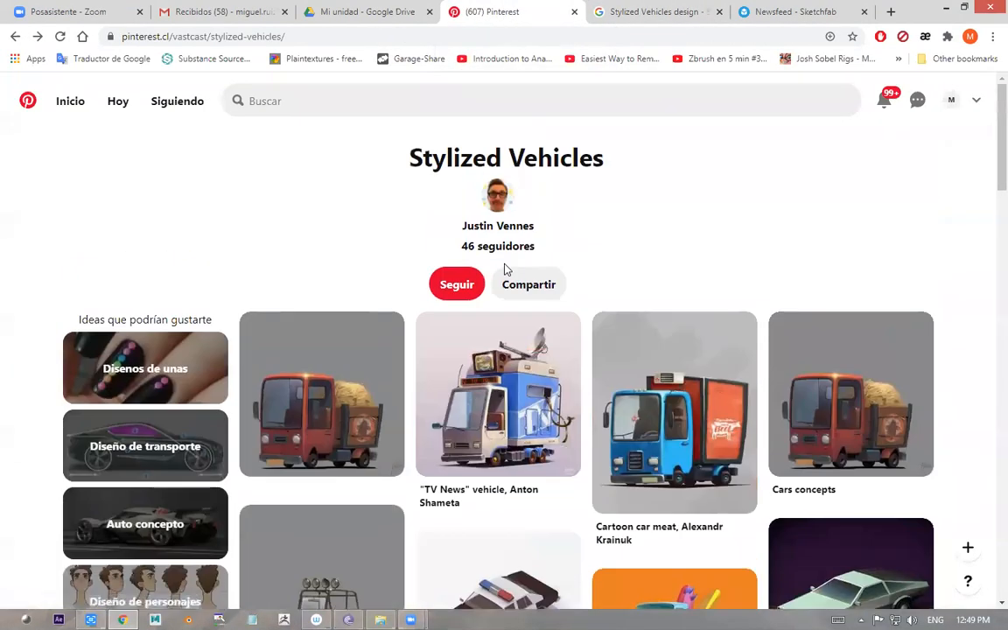
scroll(505, 268, down, 4)
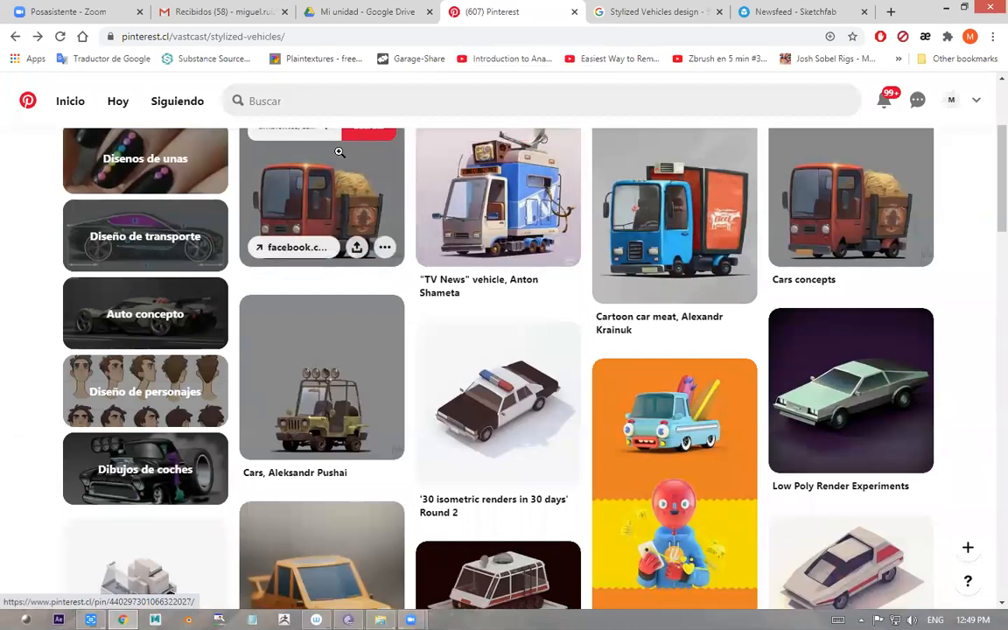
scroll(338, 159, down, 1)
scroll(337, 159, down, 2)
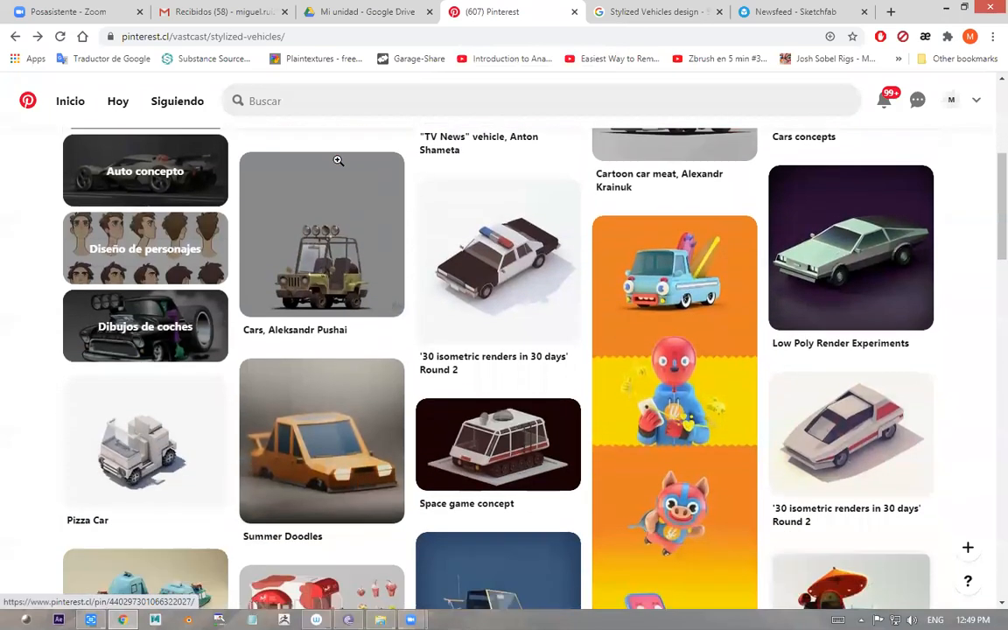
scroll(338, 161, down, 1)
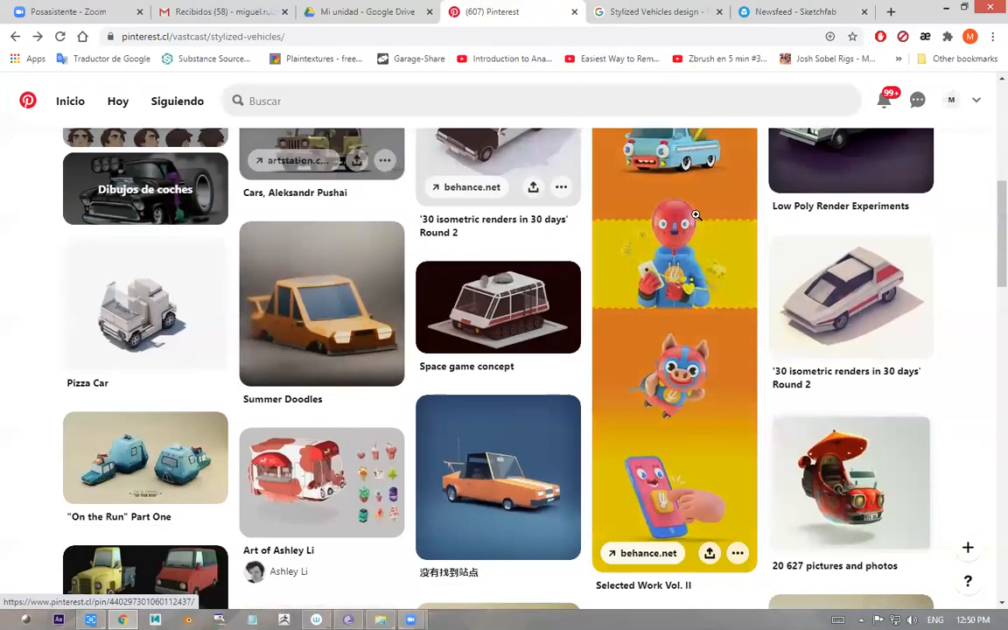
scroll(481, 149, up, 6)
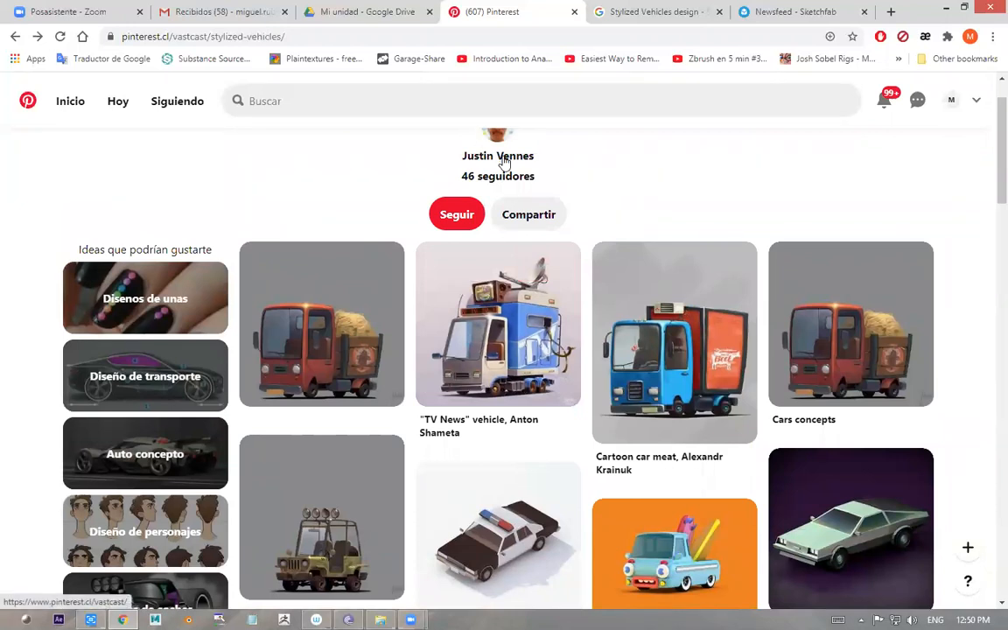
- Open the Behance project Cartoon stylized cars from the Google image results and examine its vehicle illustrations
click(625, 12)
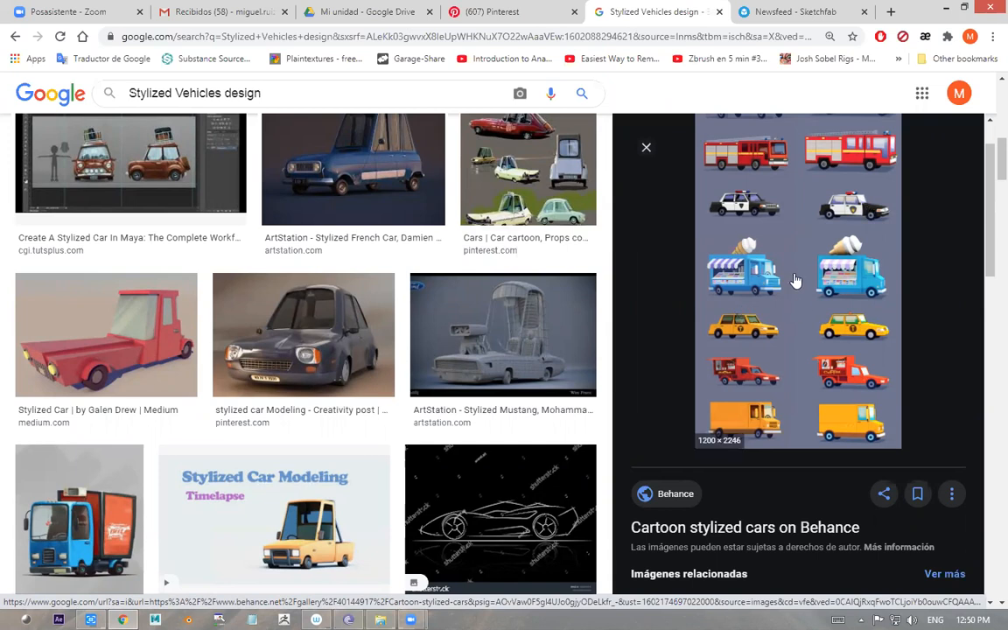
click(710, 254)
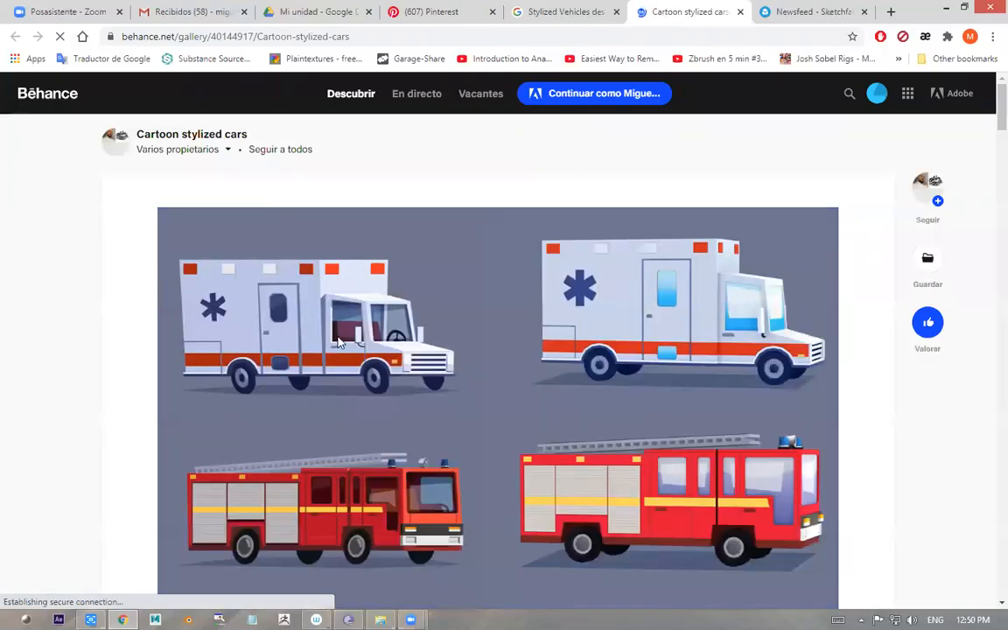
scroll(354, 322, down, 1)
scroll(355, 322, down, 3)
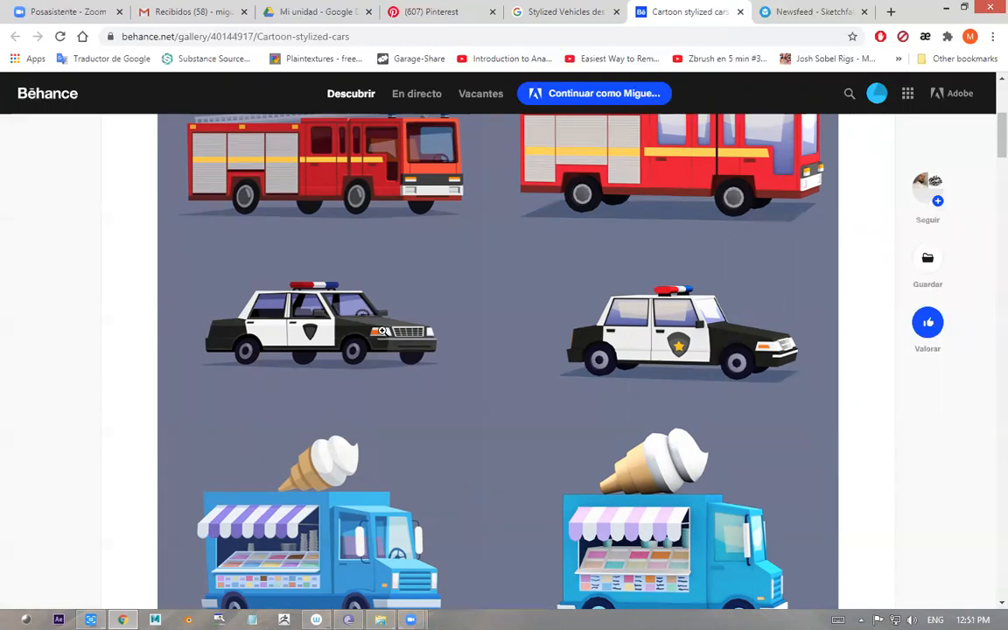
scroll(366, 315, down, 5)
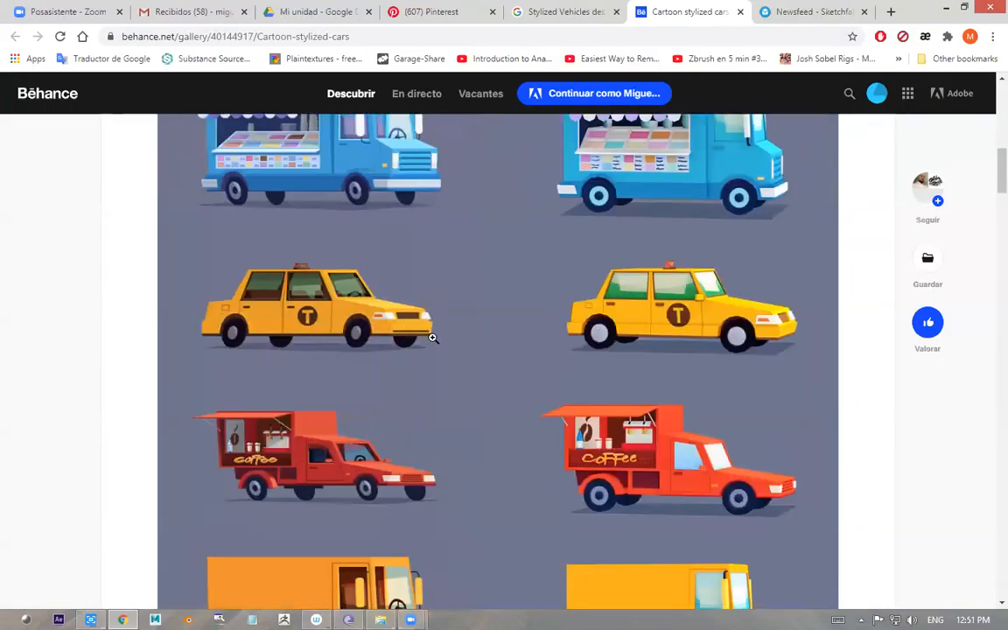
scroll(432, 338, down, 5)
scroll(432, 338, down, 6)
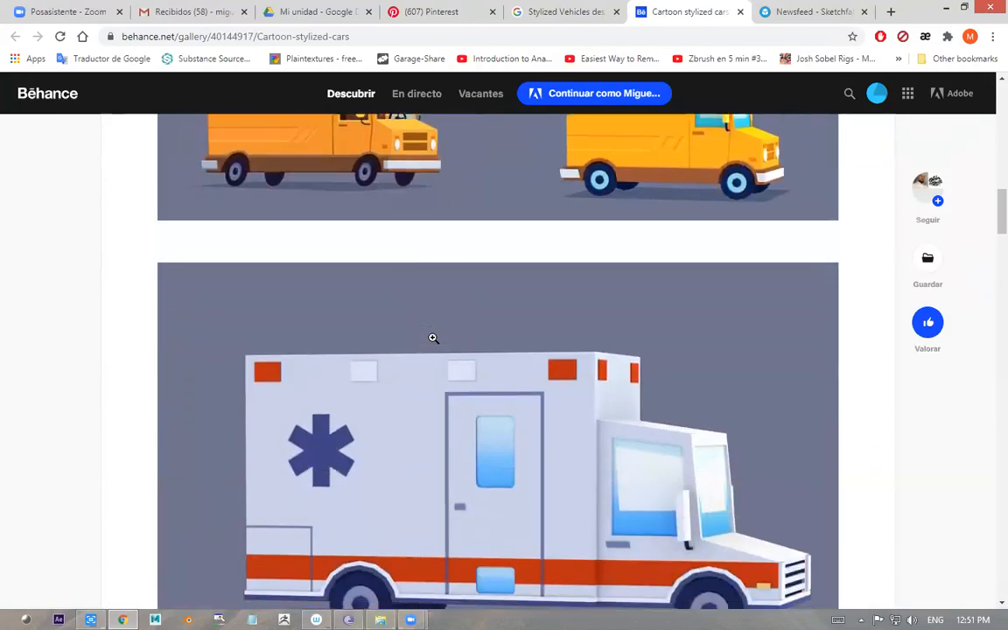
scroll(433, 338, down, 2)
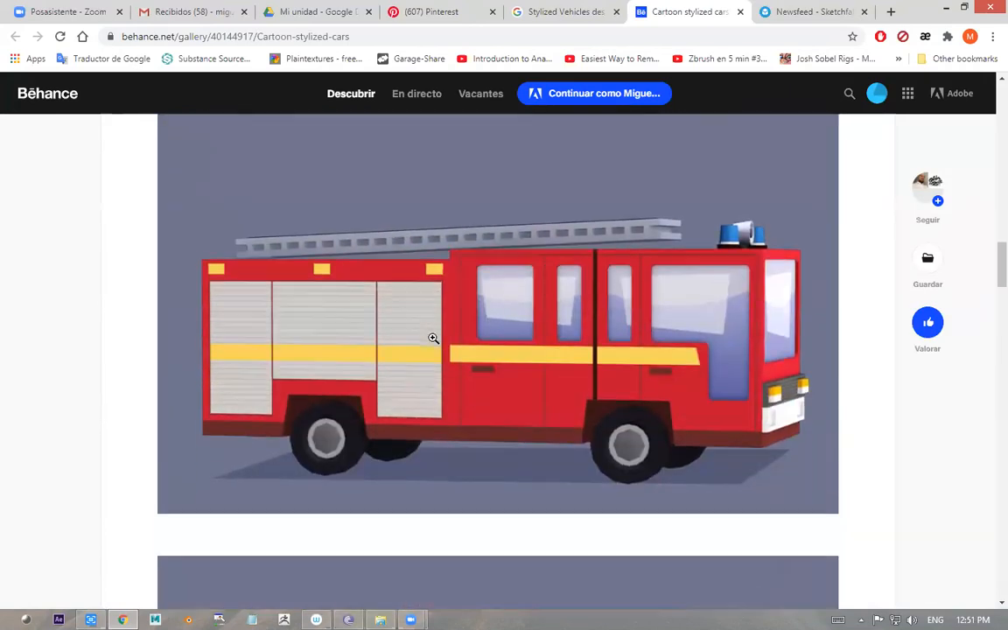
scroll(432, 338, up, 6)
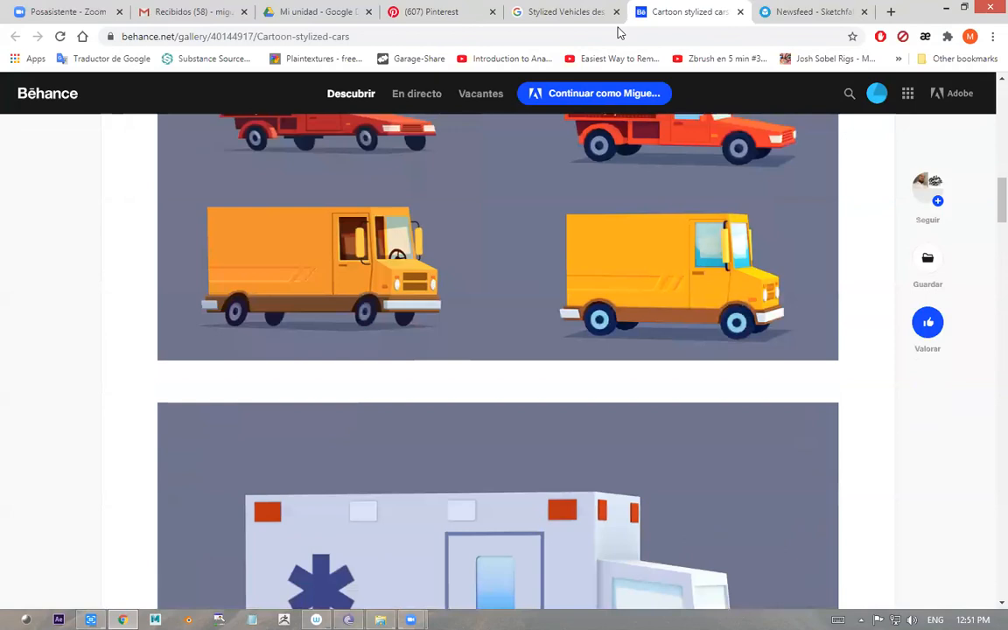
- Preview the Stylized Car Modeling timelapse in the Google image results and look over the neighbouring stylized cars
click(578, 14)
scroll(458, 311, down, 2)
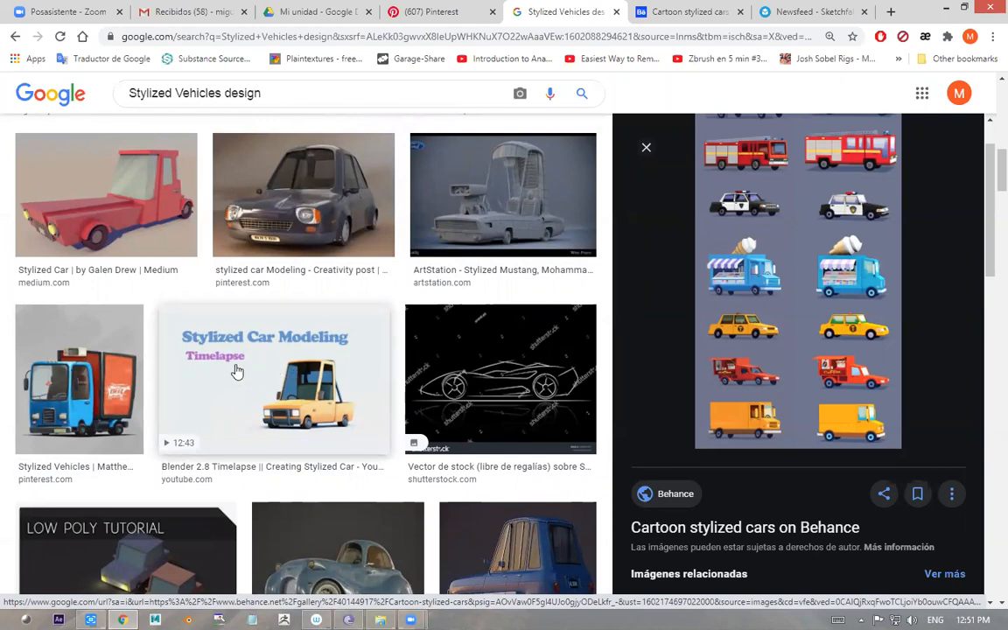
click(284, 383)
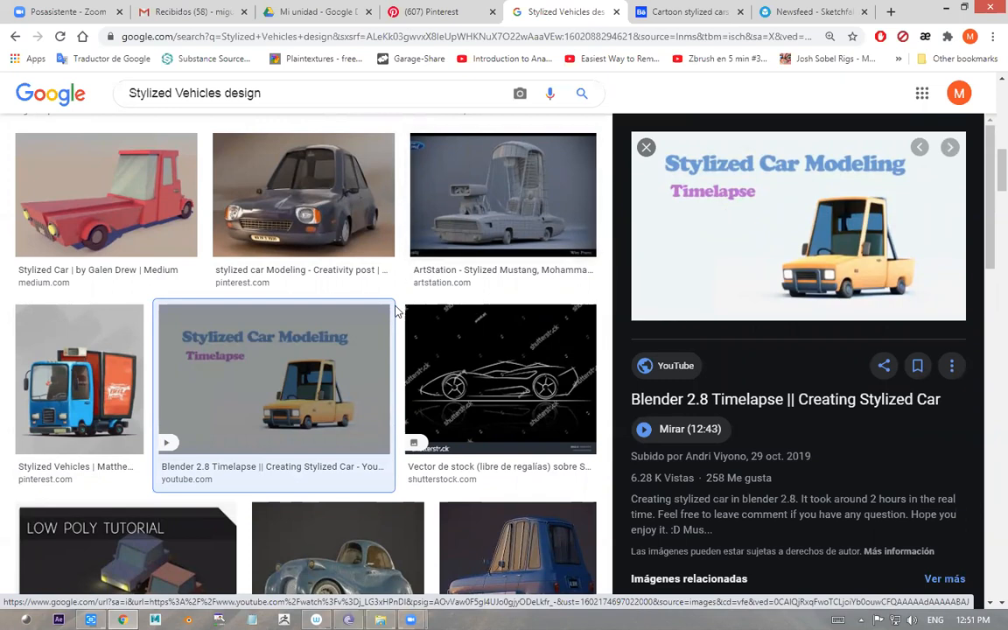
scroll(396, 311, down, 2)
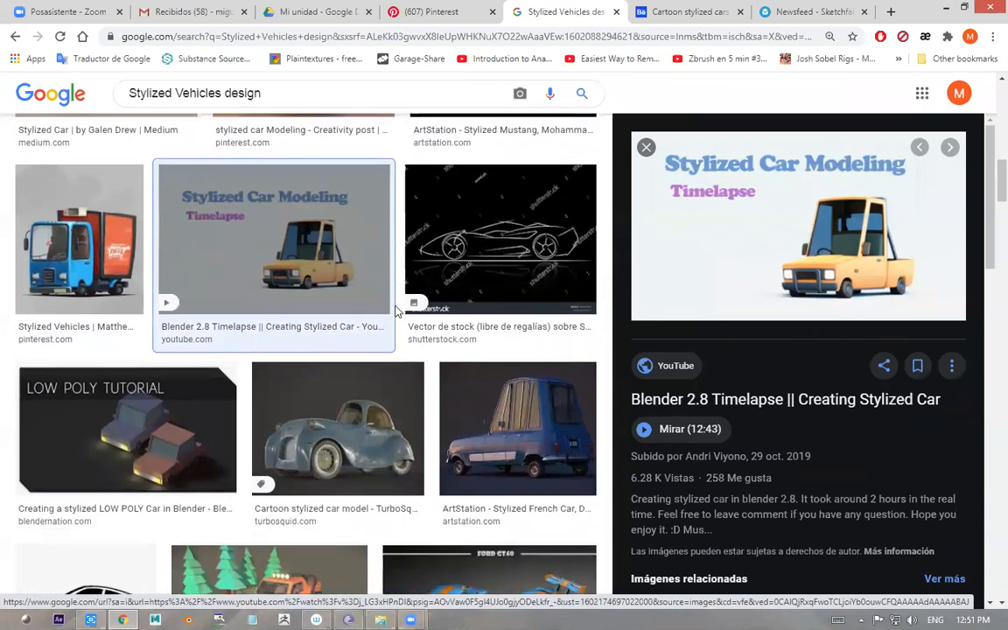
scroll(395, 310, down, 2)
scroll(396, 311, up, 15)
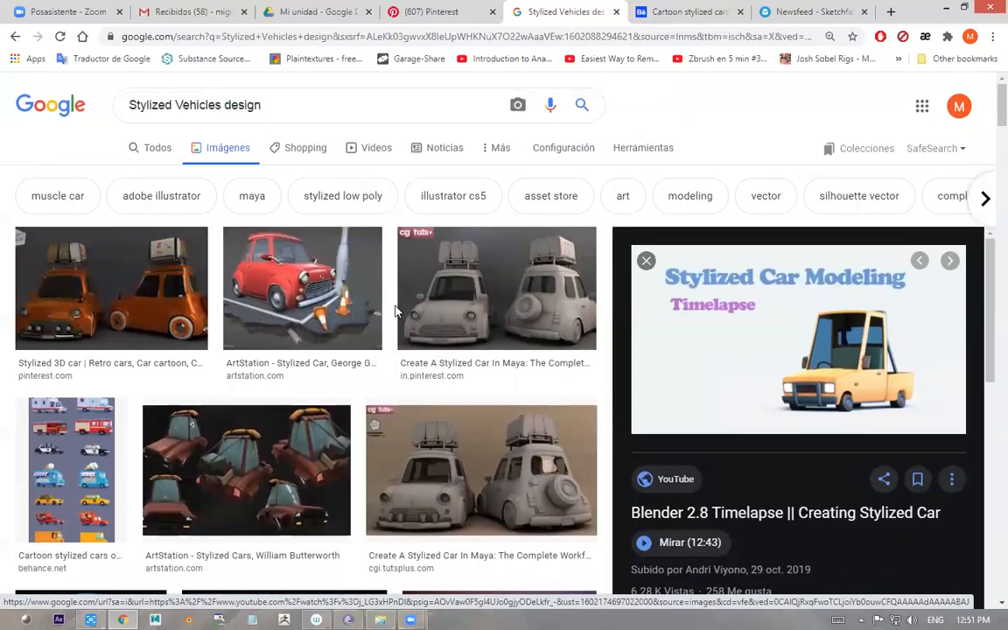
- Open the red CARTOON CAR model from the Sketchfab results for cartoon car and examine it from several sides
click(797, 13)
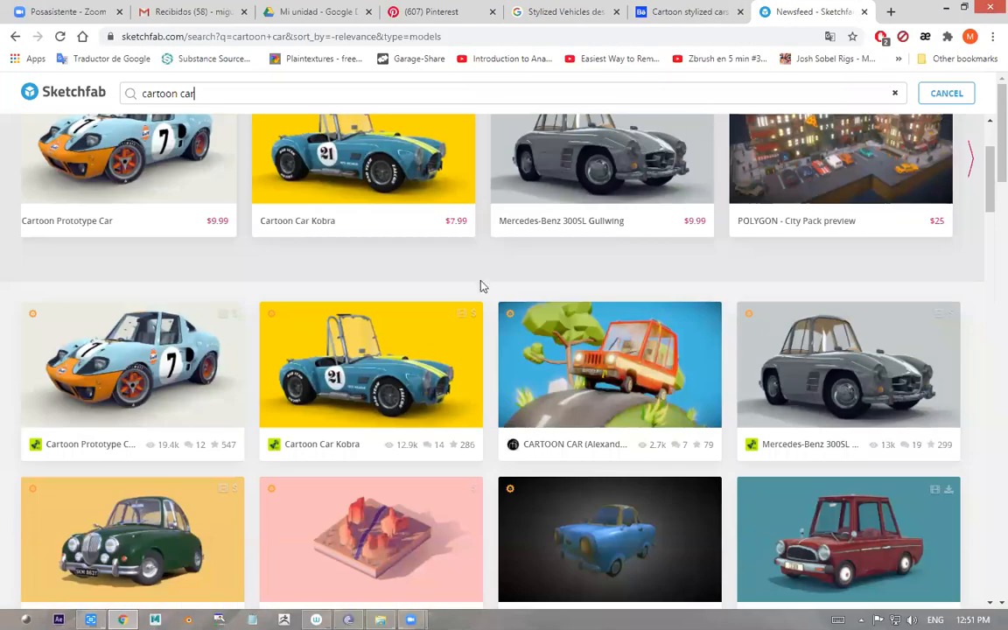
scroll(417, 296, up, 3)
scroll(416, 300, down, 4)
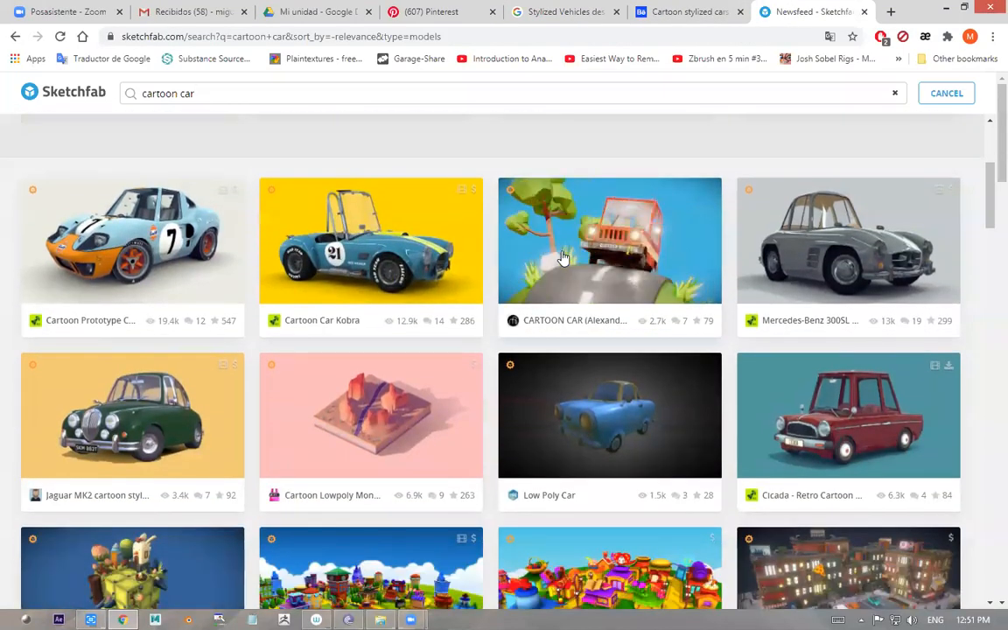
click(564, 256)
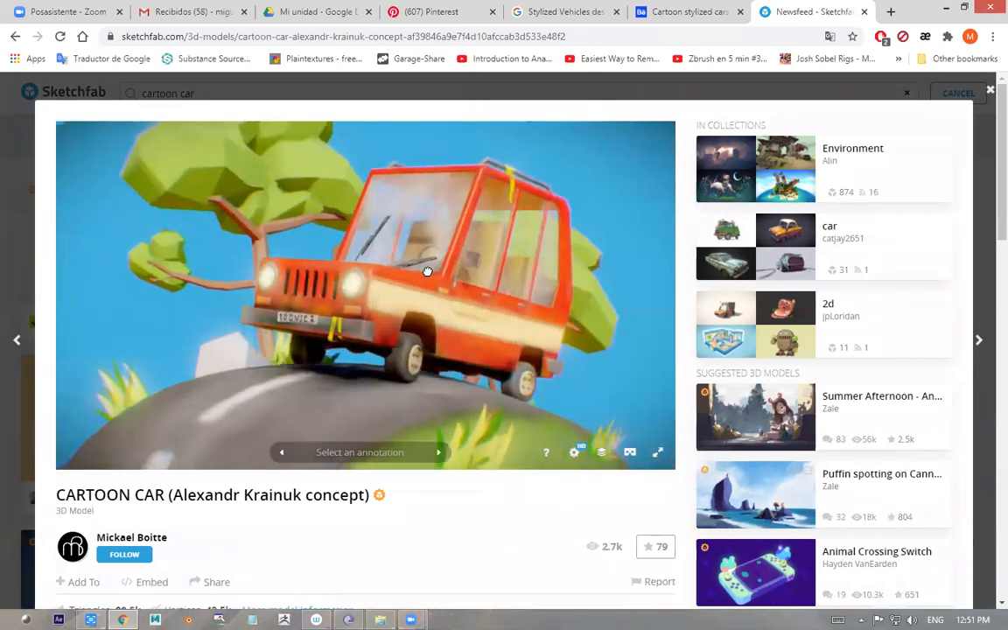
drag(427, 271, 492, 283)
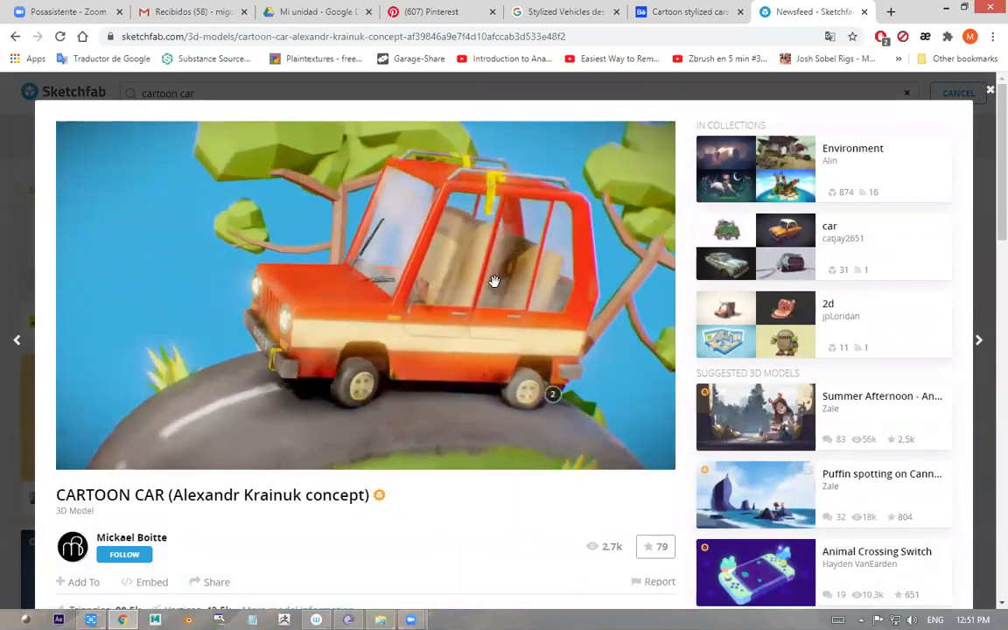
scroll(492, 283, up, 5)
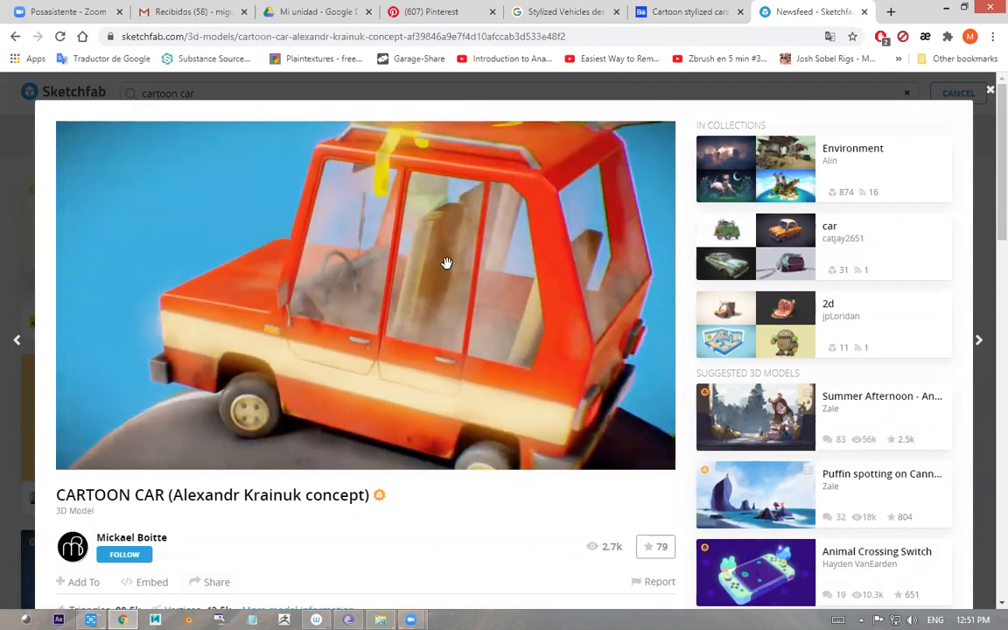
scroll(447, 262, up, 6)
mouse_move(448, 292)
mouse_down()
mouse_move(504, 288)
mouse_move(534, 267)
mouse_up()
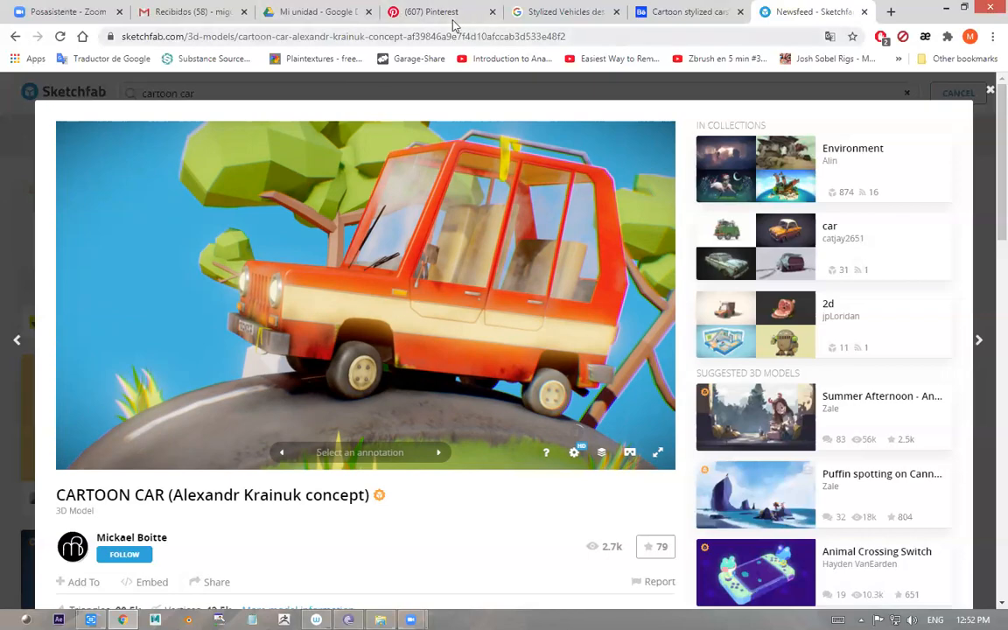
- Open the yellow jeep pin from the Pinterest Stylized Vehicles board and run a visual search for similar images
click(425, 12)
scroll(464, 350, down, 3)
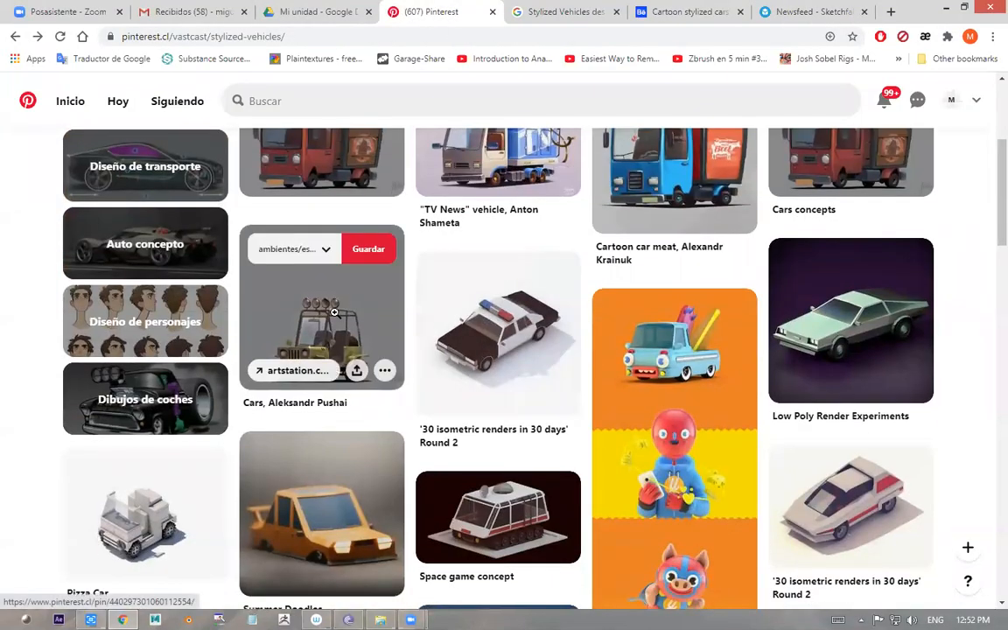
click(300, 279)
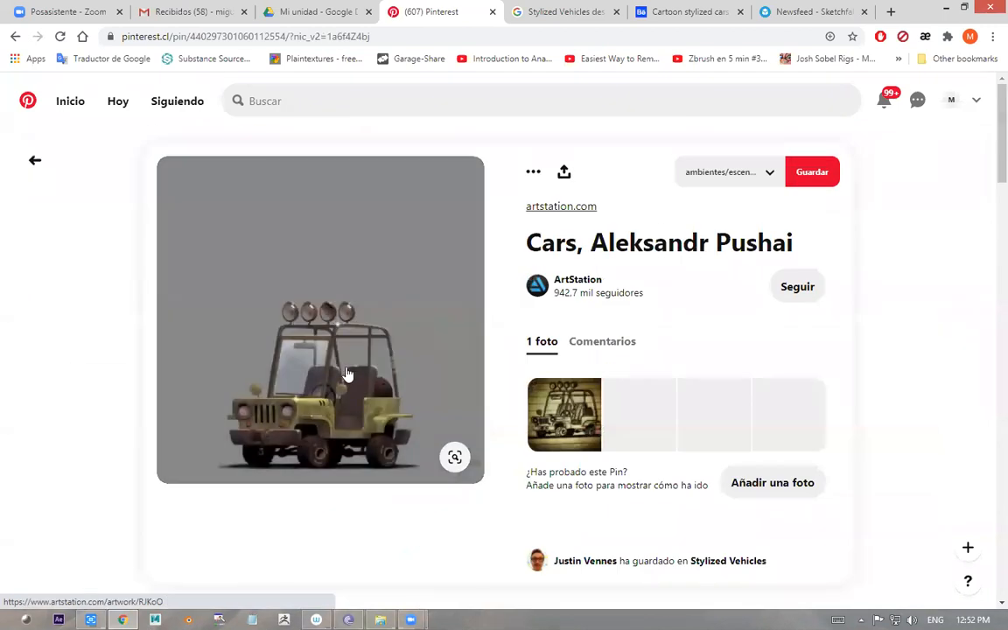
click(454, 454)
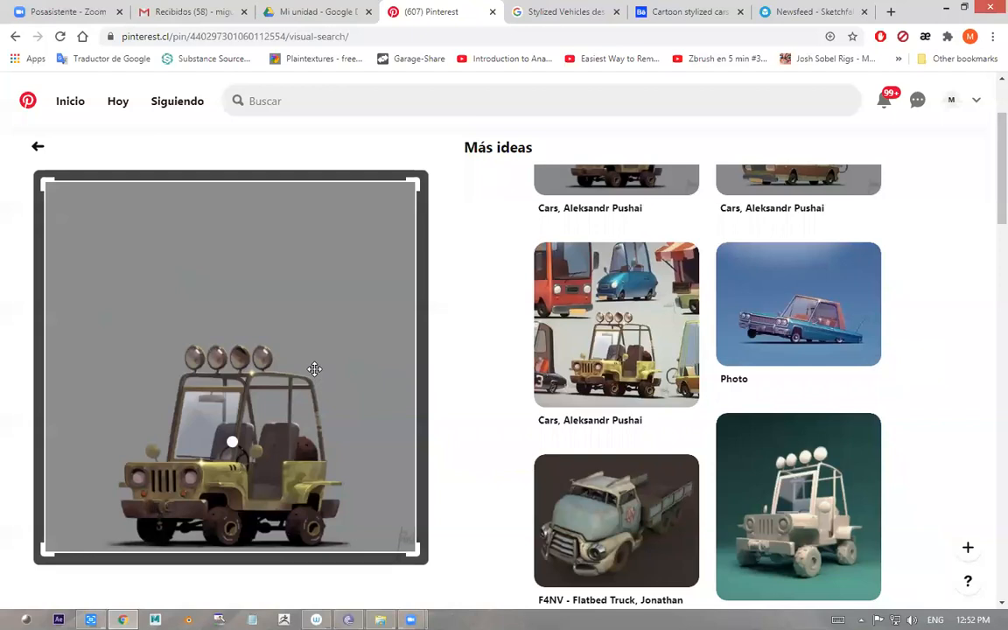
scroll(307, 374, down, 3)
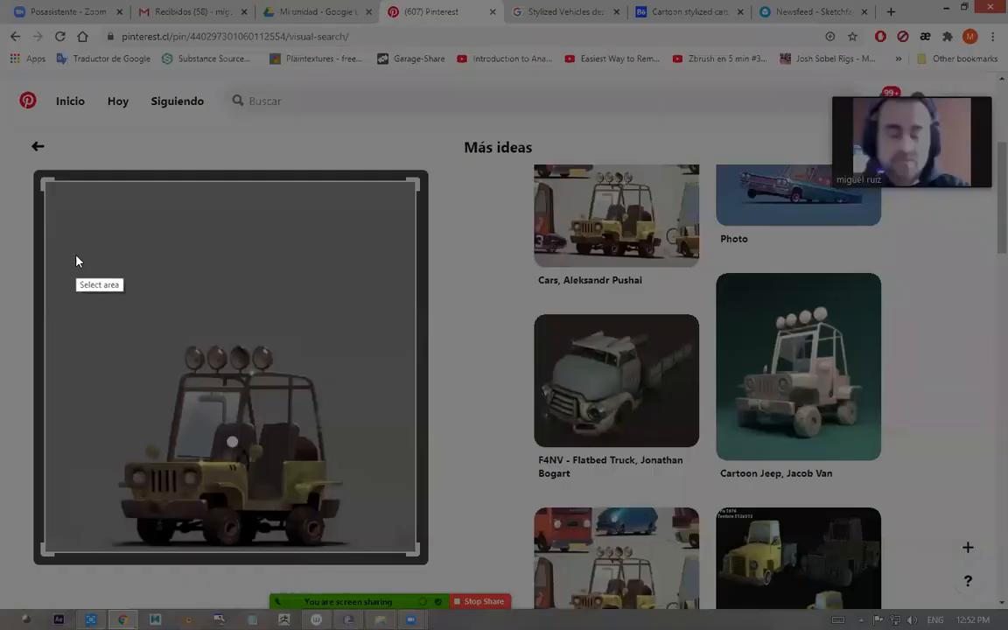
- Capture a screen region of about 430 x 428 pixels around the yellow jeep and choose the Desktop as its save location
drag(76, 255, 376, 554)
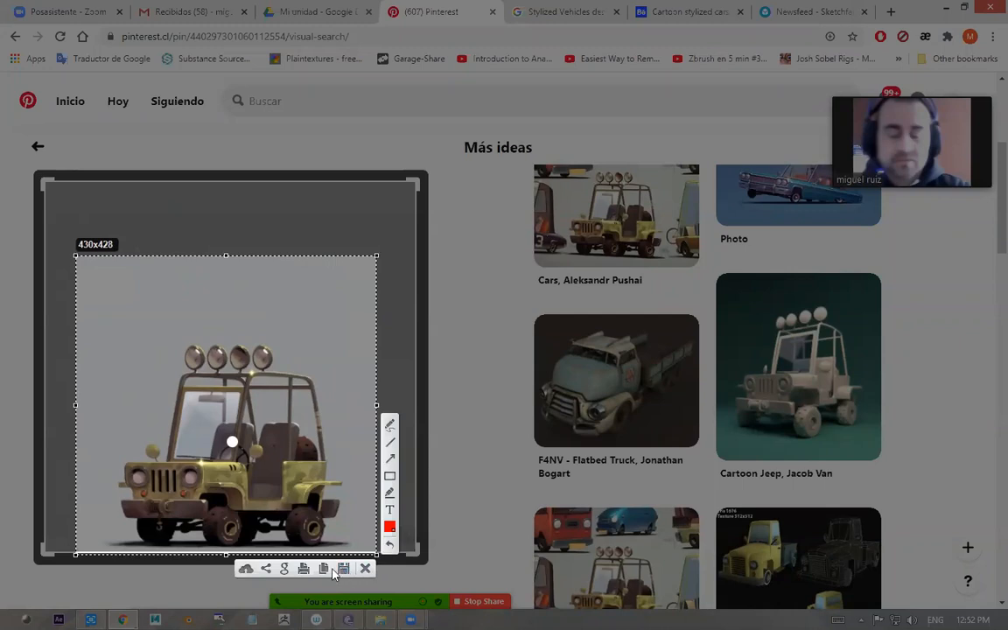
click(344, 569)
click(351, 339)
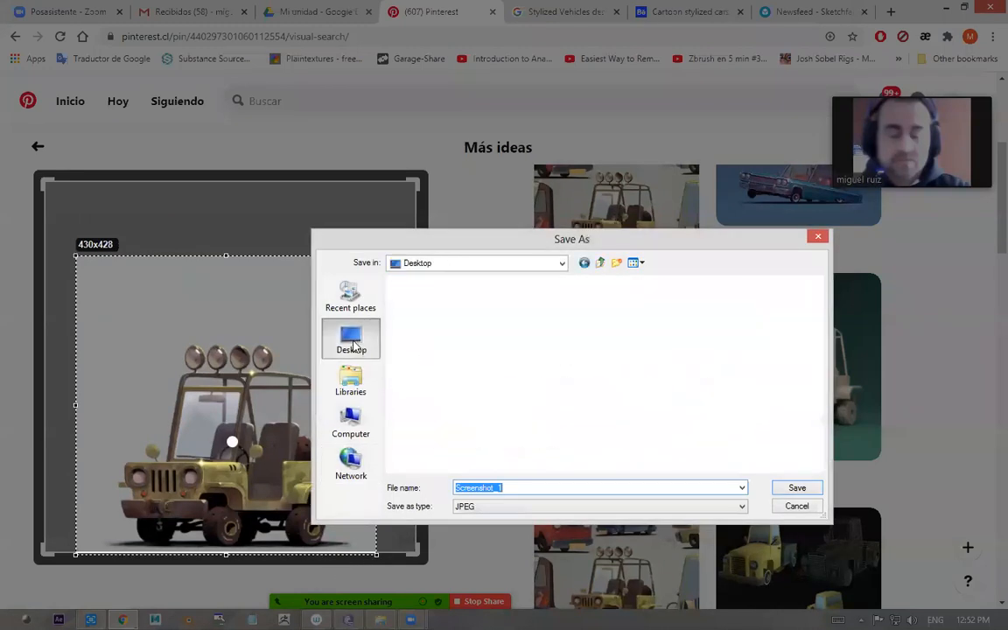
- Create a new folder named vehiculo on the Desktop
right_click(777, 377)
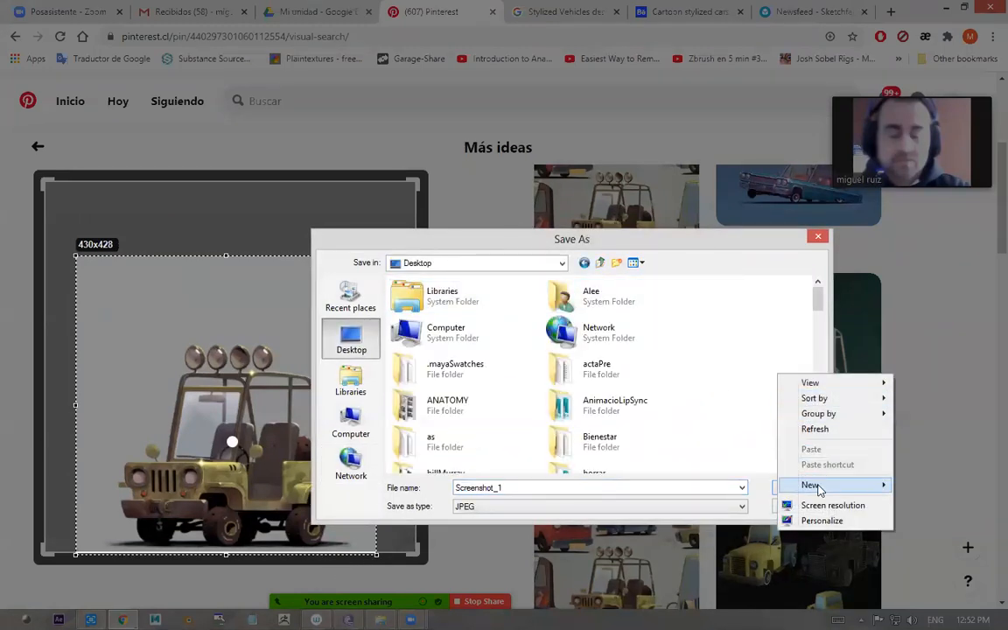
mouse_move(816, 485)
click(700, 281)
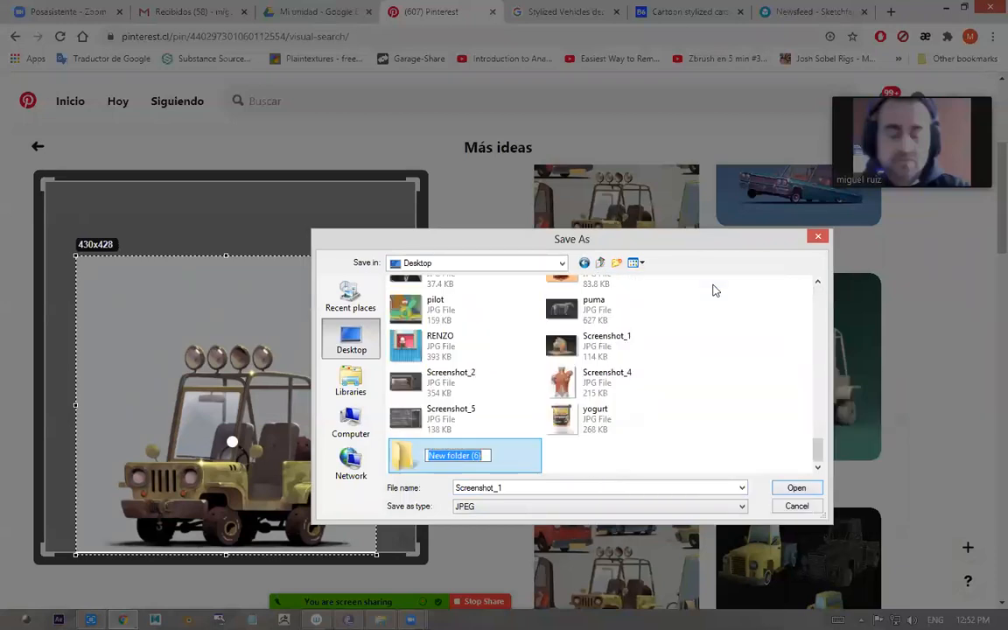
text(vehiculo)
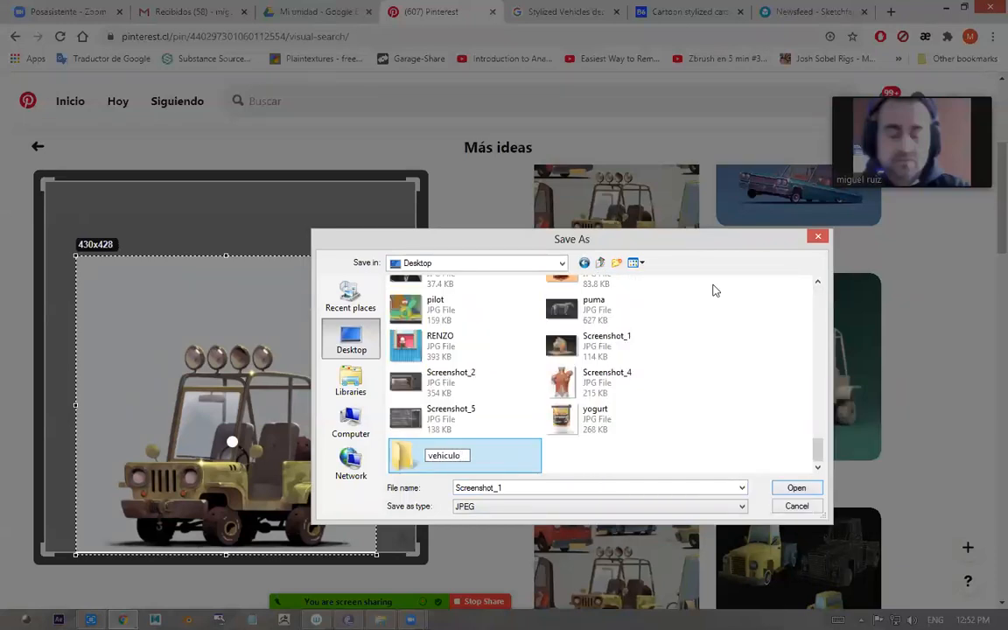
key(Return)
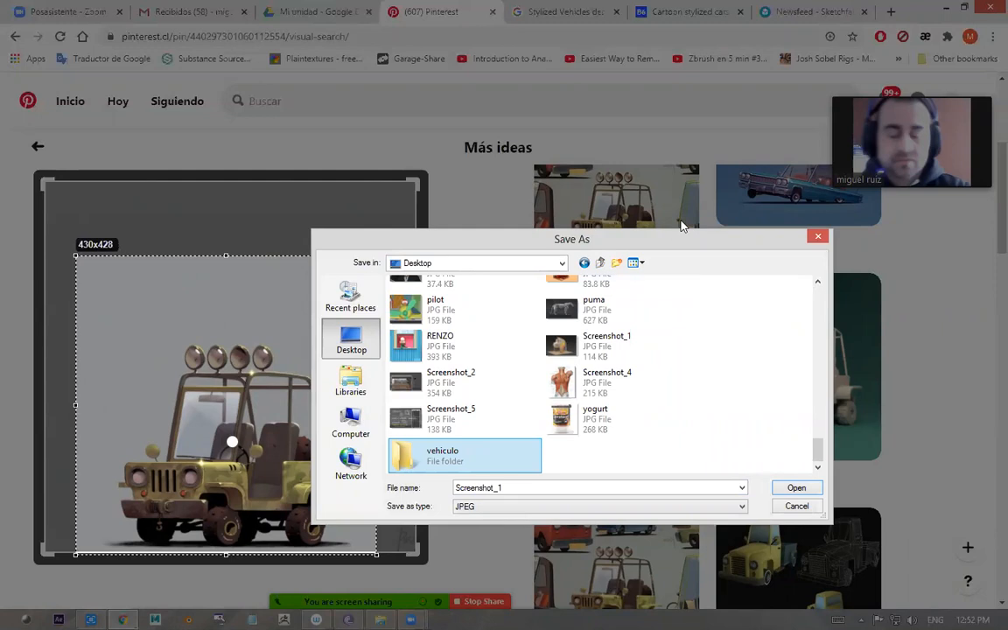
- Save the jeep screenshot as a JPEG named referencia in the vehiculo folder
double_click(449, 459)
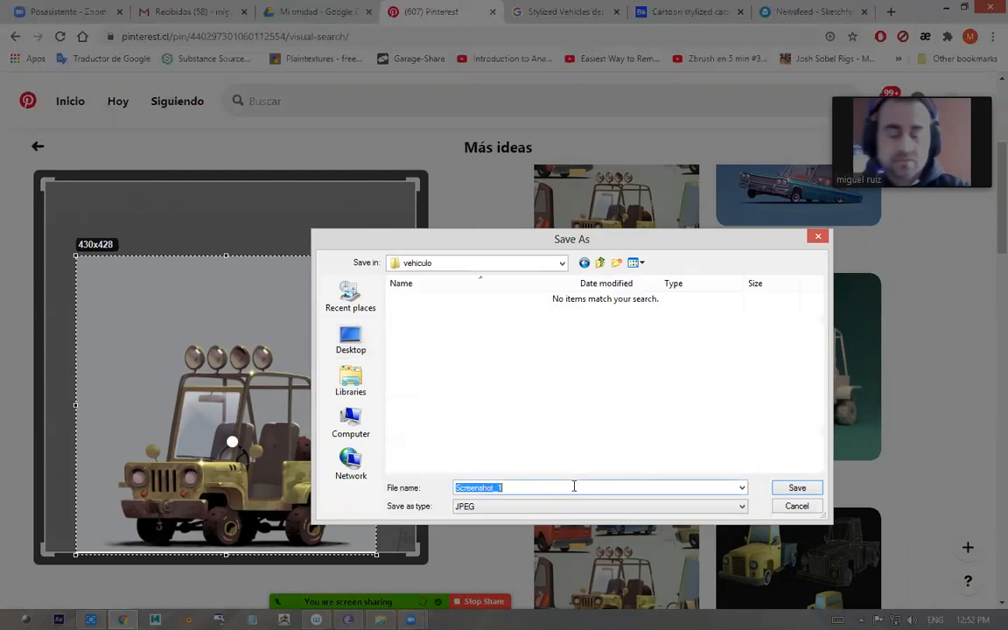
text(referencia)
click(796, 487)
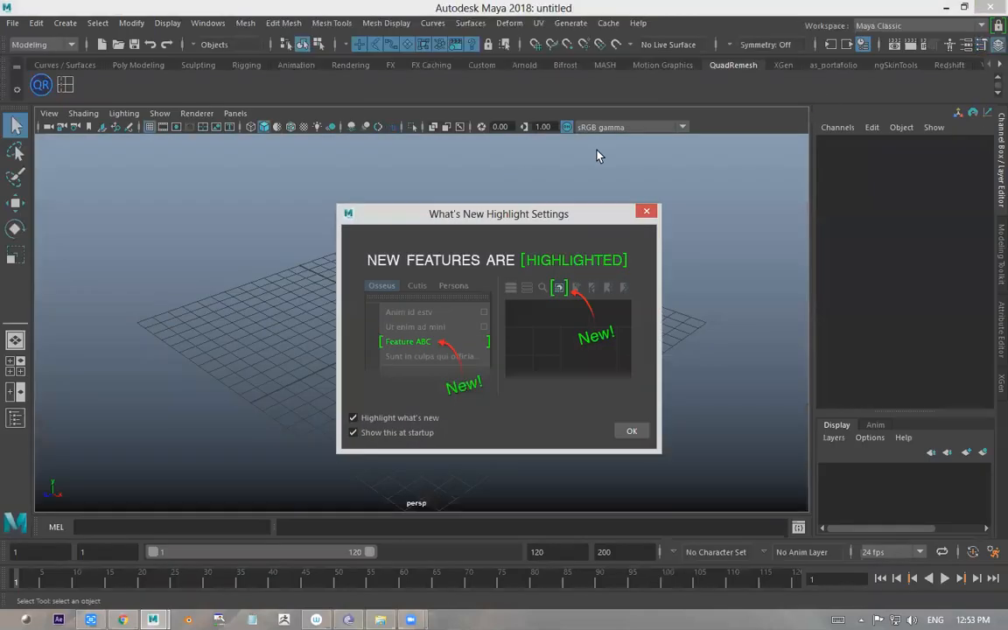
- Turn off new-feature highlighting and the startup display of the What's New Highlight Settings, and dismiss the dialog
click(383, 418)
click(394, 432)
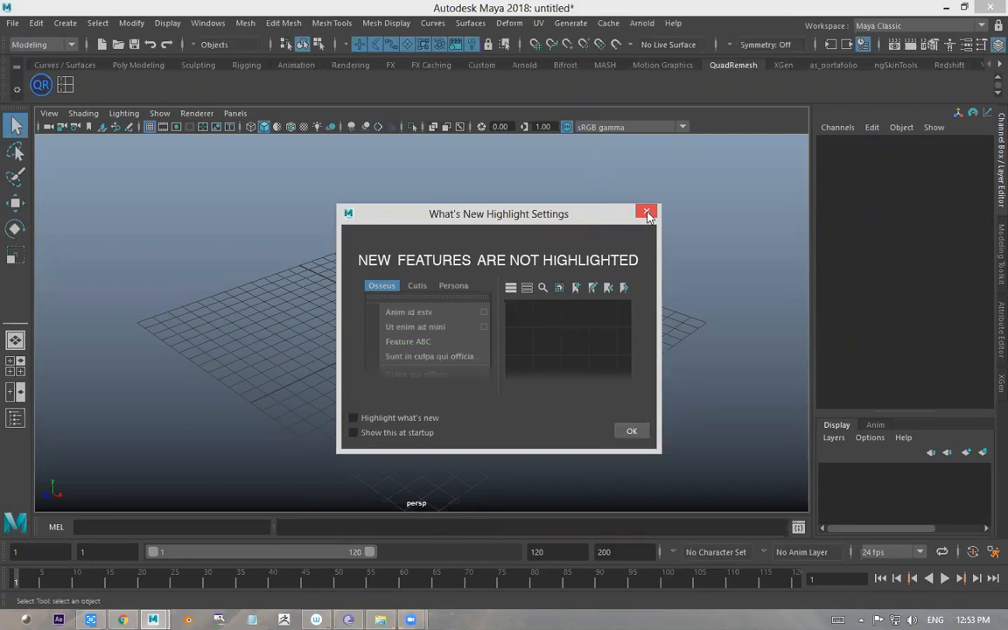
click(645, 214)
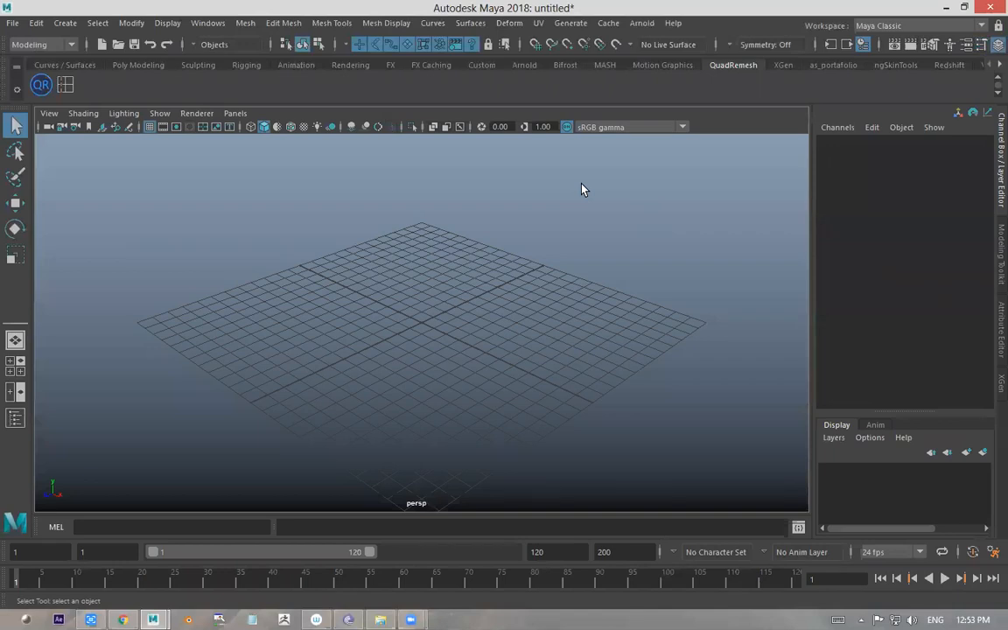
mouse_move(463, 303)
alt+mouse_down()
mouse_move(470, 280)
mouse_move(412, 274)
mouse_move(427, 292)
mouse_move(480, 303)
alt+mouse_up()
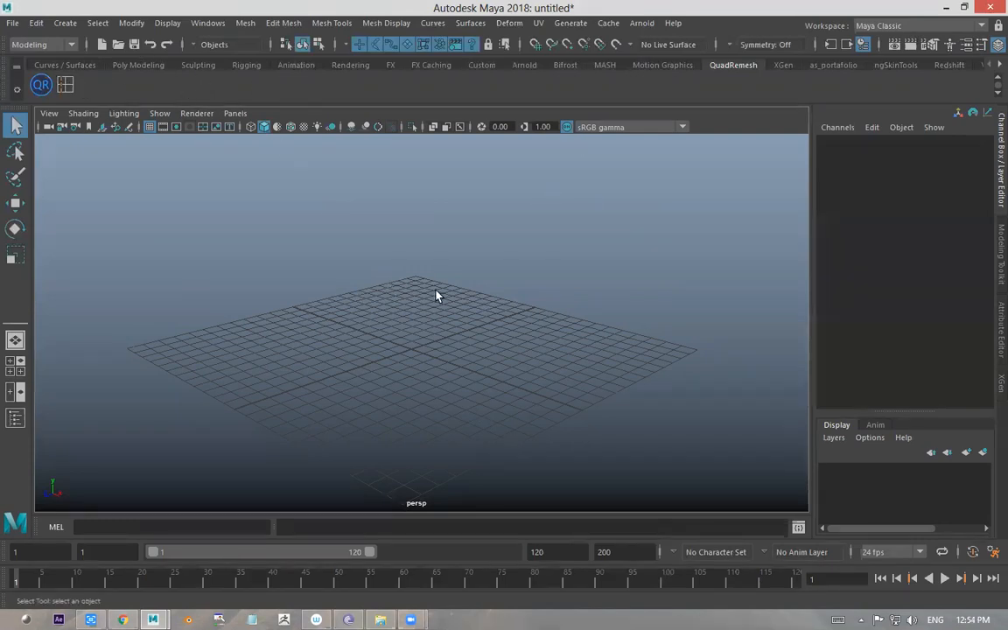
alt+drag(444, 259, 517, 286)
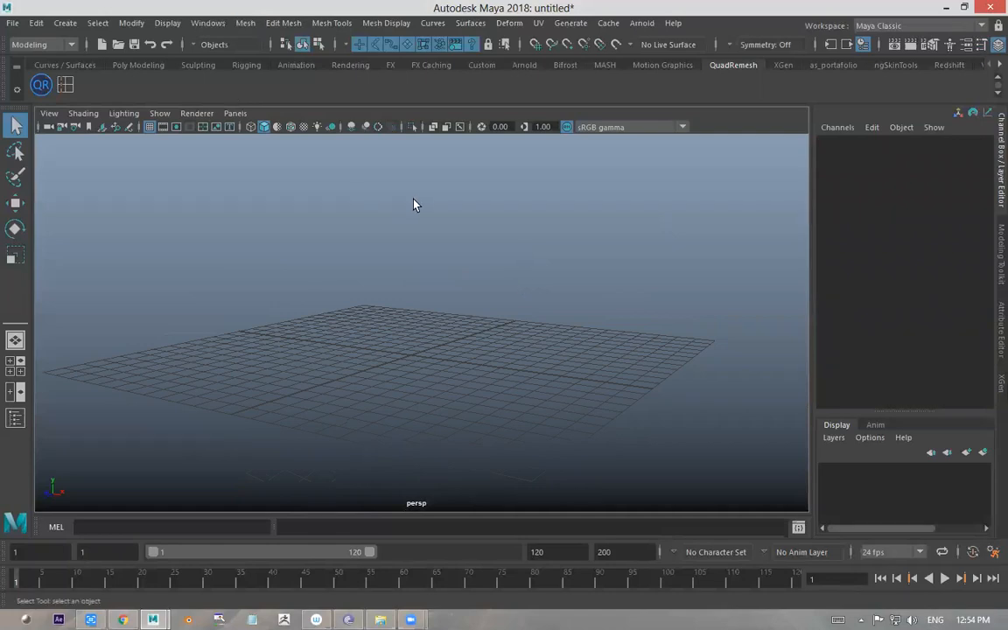
mouse_move(421, 272)
alt+mouse_down()
mouse_move(502, 278)
mouse_move(419, 285)
alt+mouse_up()
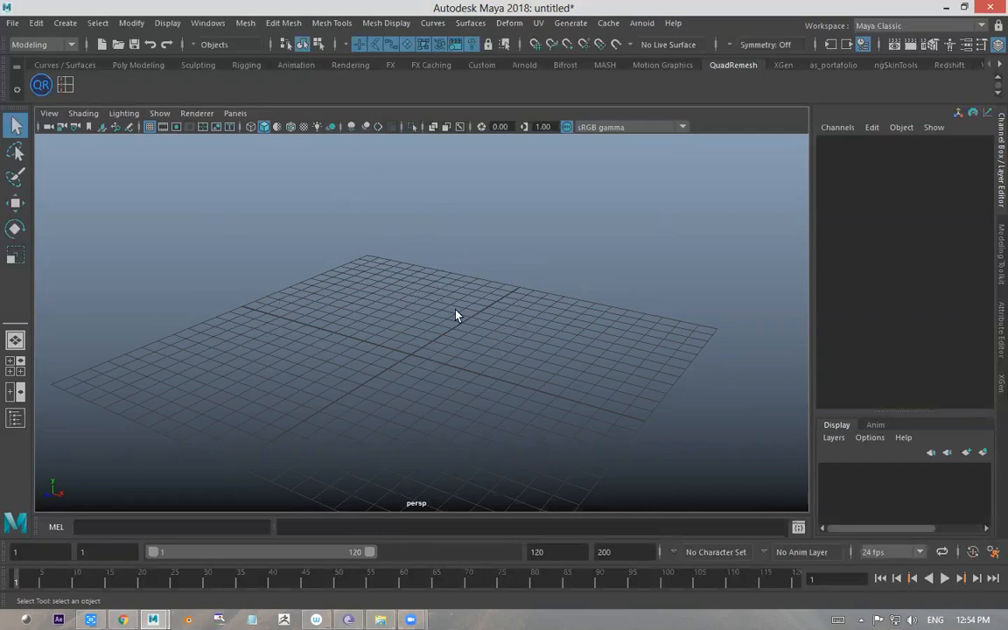
mouse_move(396, 286)
alt+mouse_down()
mouse_move(517, 272)
mouse_move(353, 271)
mouse_move(320, 281)
mouse_move(527, 267)
mouse_move(383, 255)
mouse_move(409, 273)
alt+mouse_up()
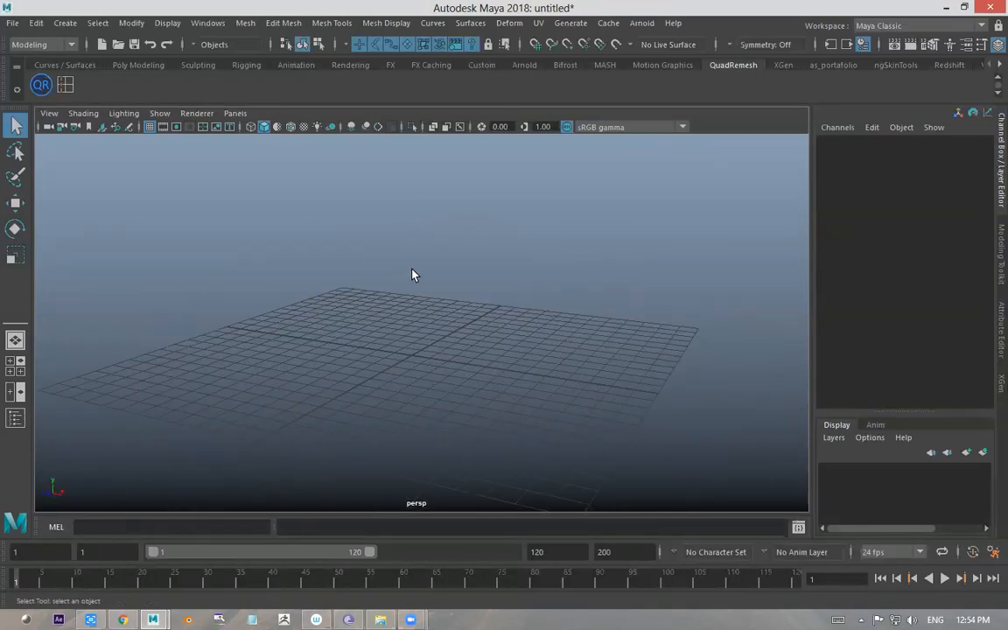
alt+right_drag(424, 266, 395, 263)
alt+middle_drag(401, 260, 350, 190)
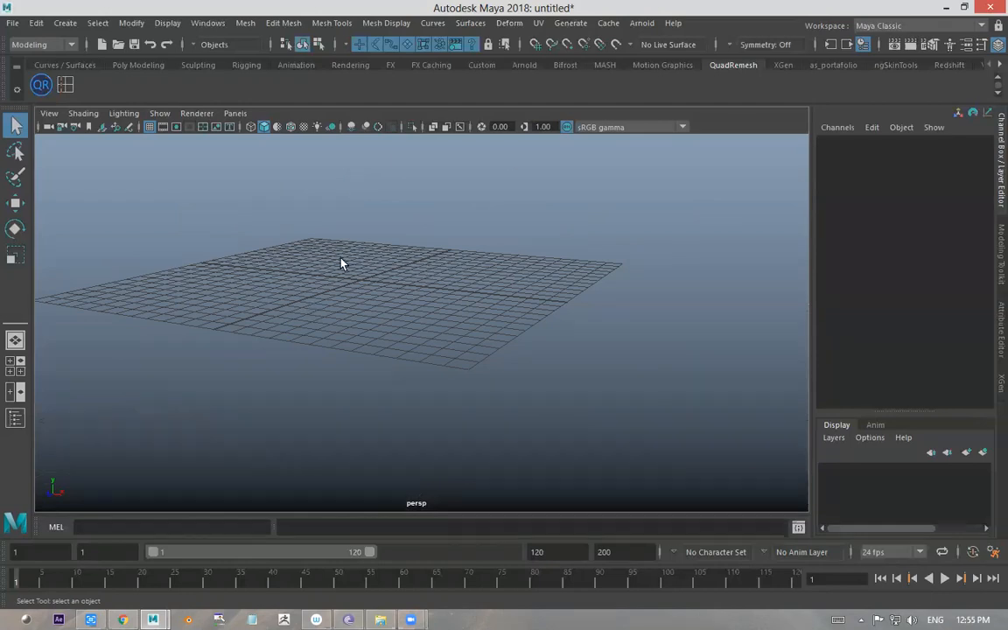
alt+drag(372, 253, 491, 281)
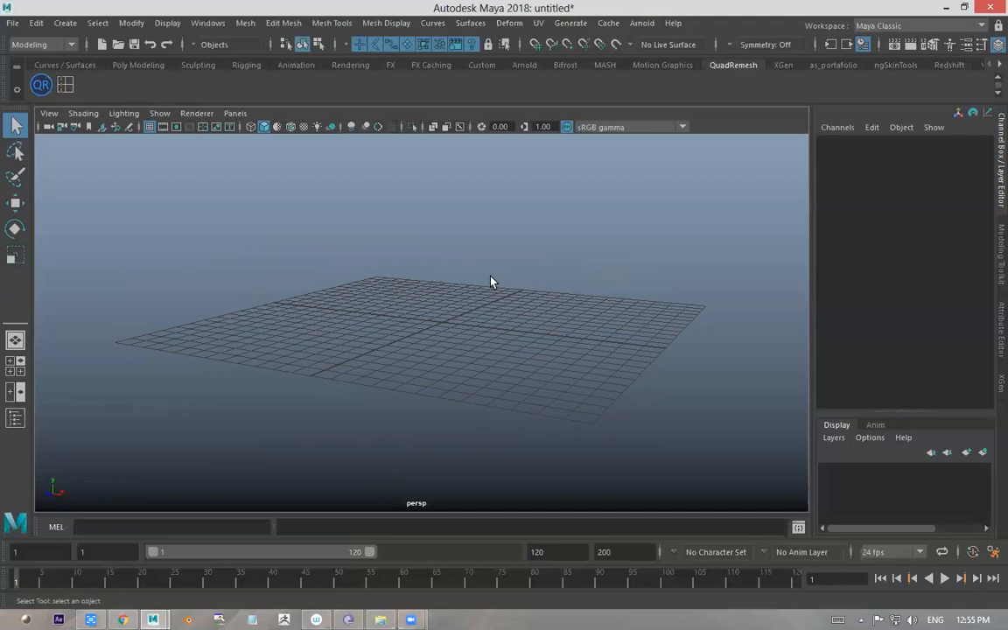
- Choose the Modeling menu set and look through its mesh editing commands
click(61, 42)
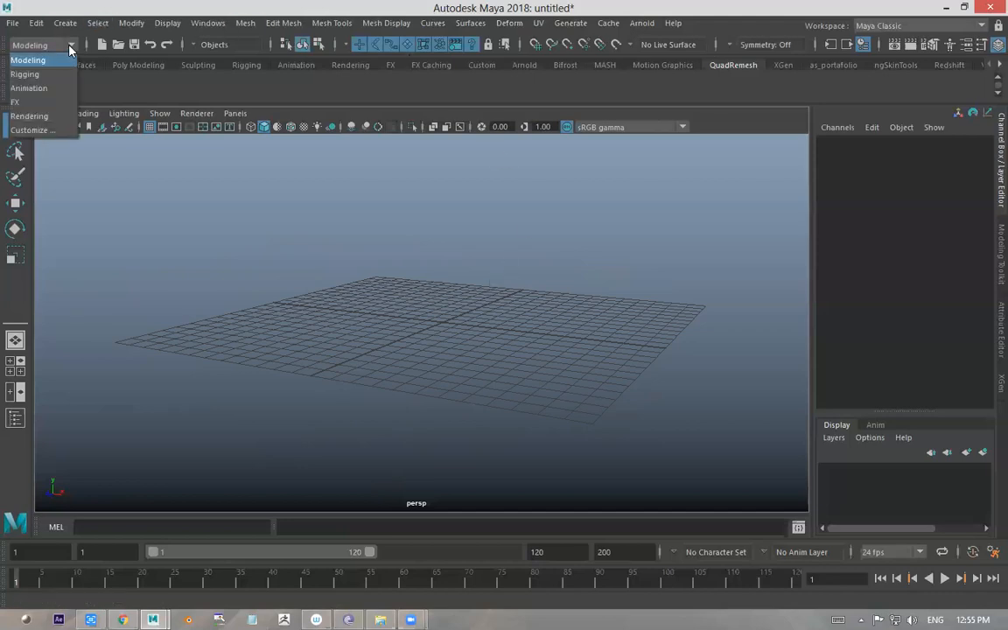
click(52, 59)
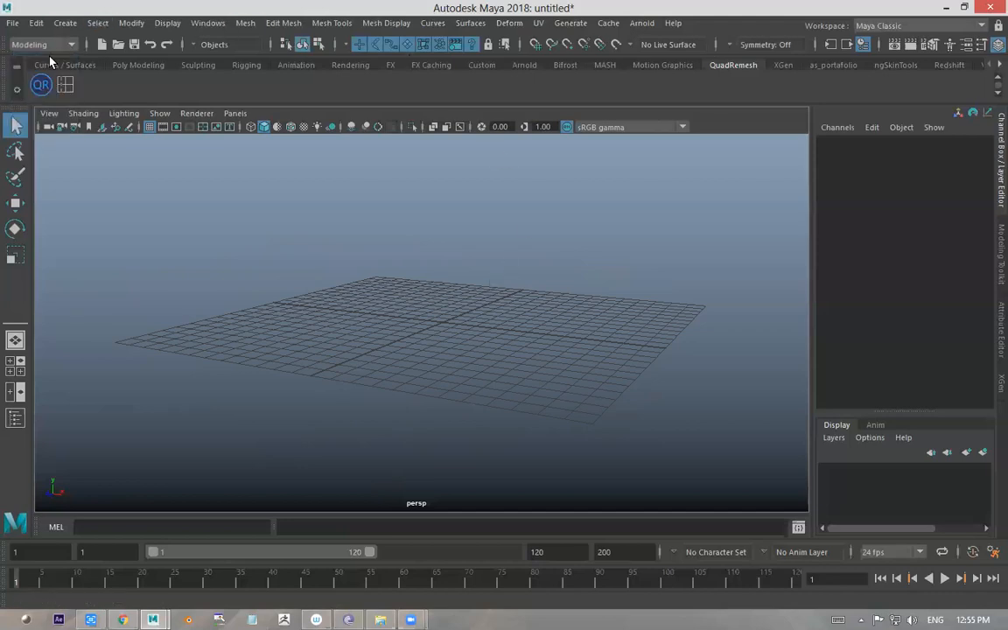
click(238, 23)
mouse_move(299, 25)
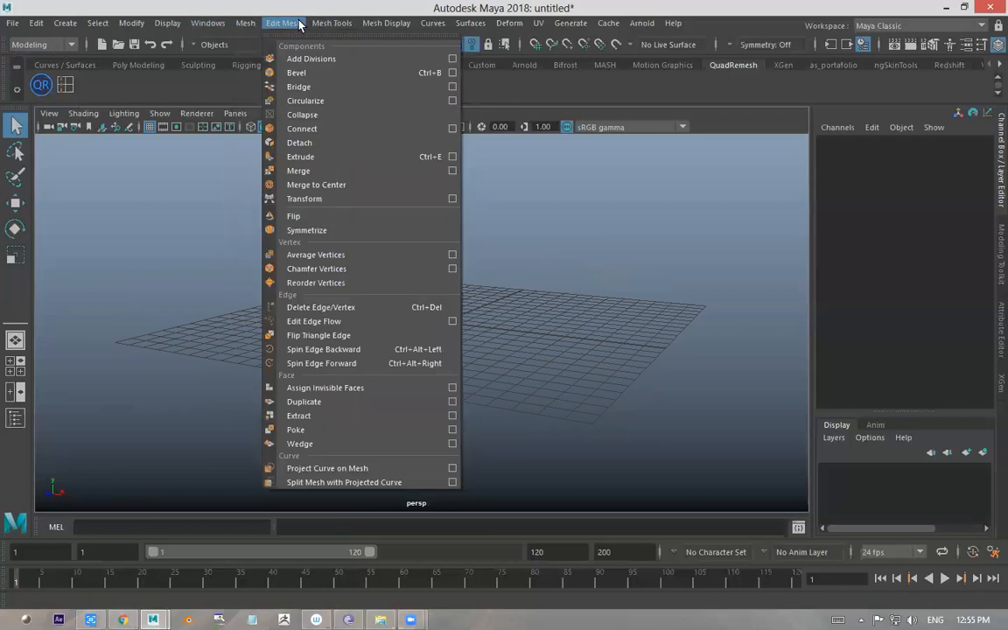
click(114, 90)
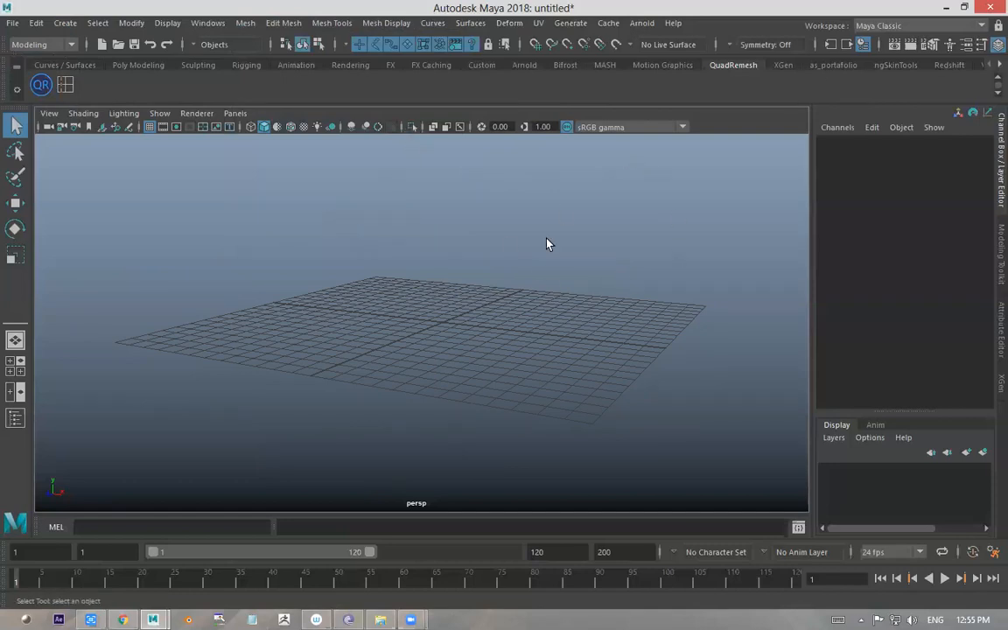
- Create a free image plane at the centre of the grid
mouse_move(454, 220)
alt+mouse_down()
mouse_move(484, 217)
mouse_move(480, 265)
mouse_move(540, 237)
mouse_move(443, 220)
alt+mouse_up()
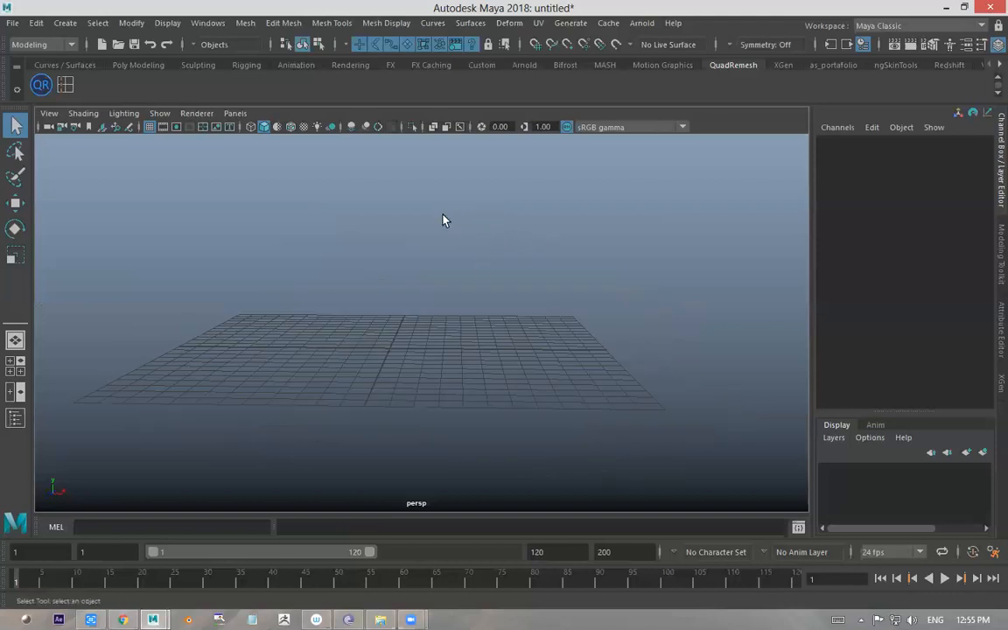
click(67, 24)
click(67, 24)
click(67, 25)
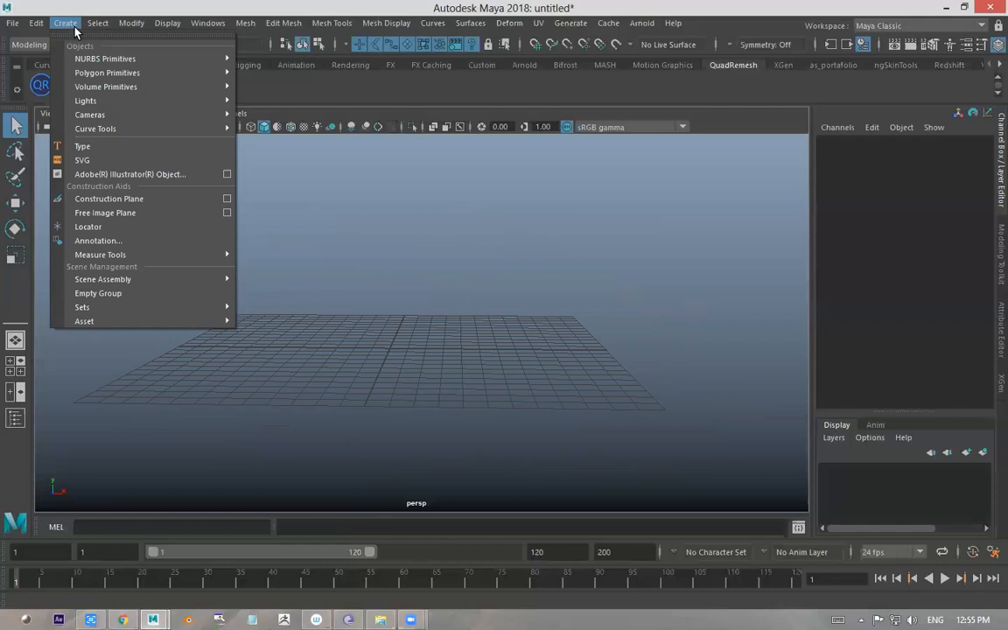
click(131, 219)
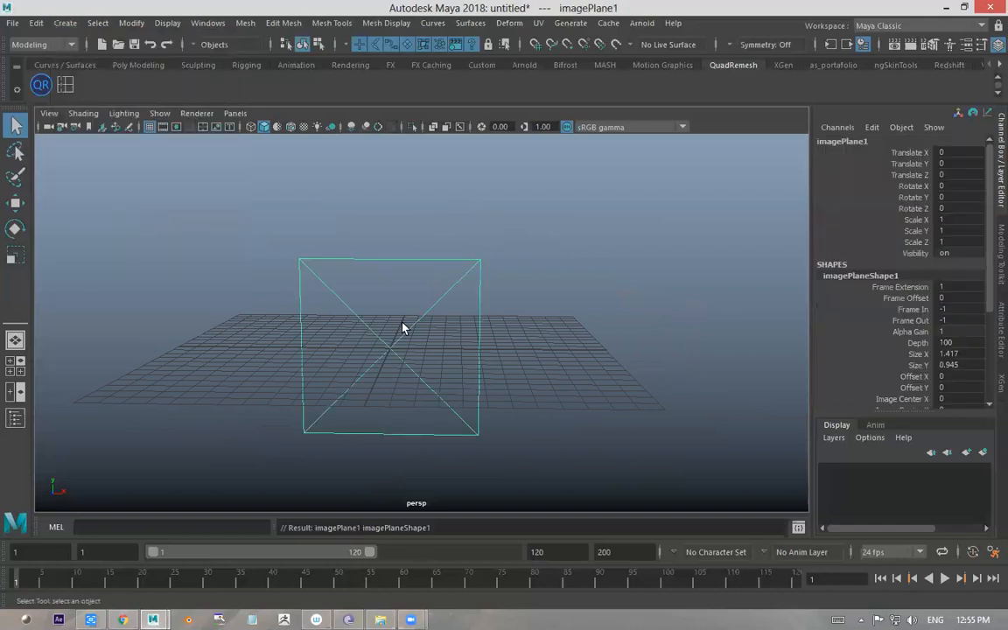
- Deselect the image plane and reselect it with a selection box crossing its outline
click(581, 276)
drag(519, 270, 382, 295)
click(569, 256)
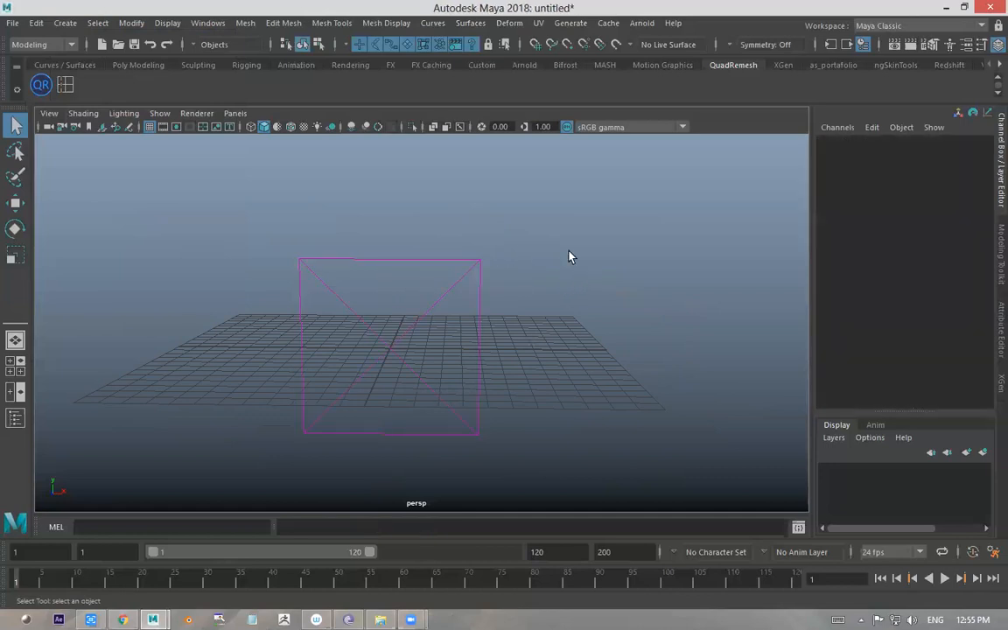
drag(685, 198, 389, 284)
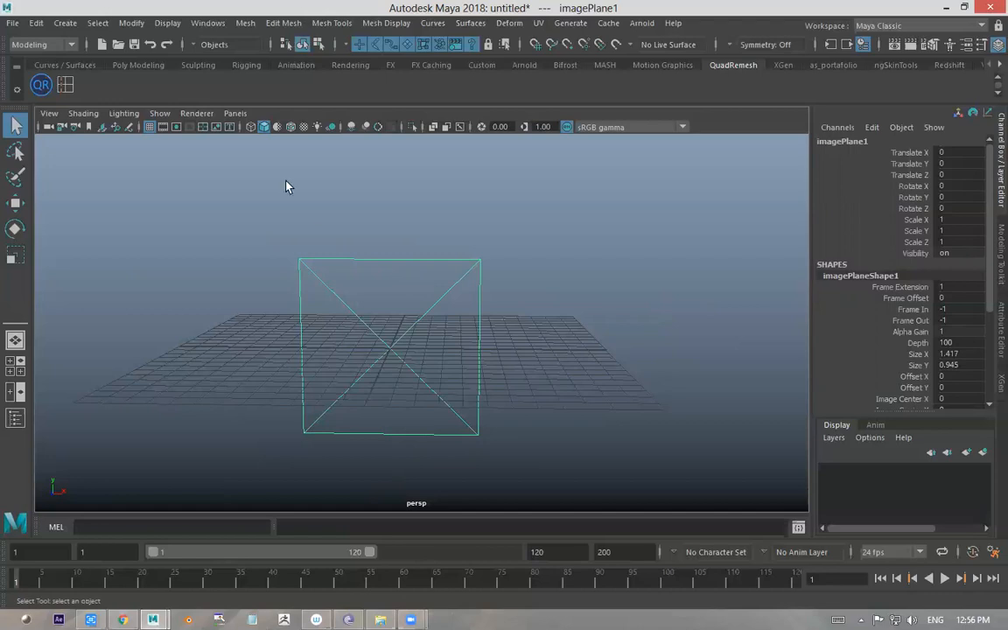
alt+drag(127, 449, 60, 460)
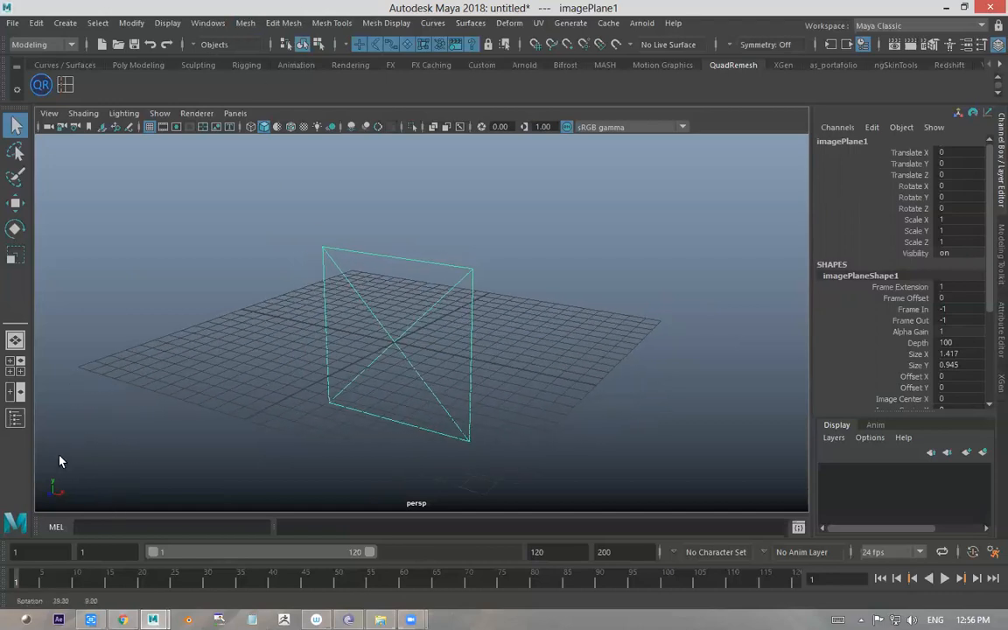
alt+middle_drag(199, 442, 217, 430)
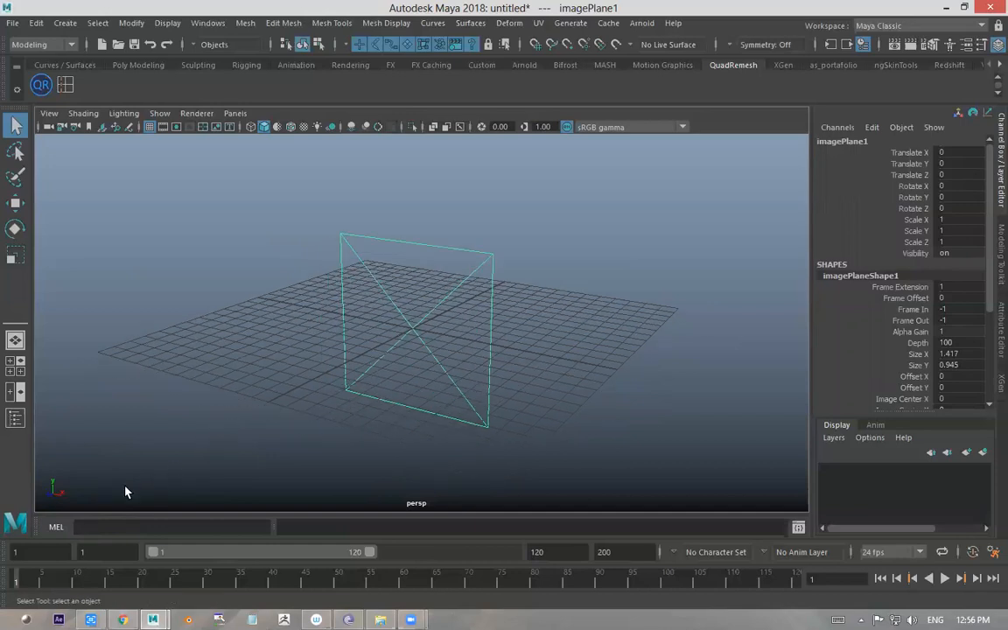
- Activate the Move tool on the image plane and practise deselecting and reselecting the plane
key(w)
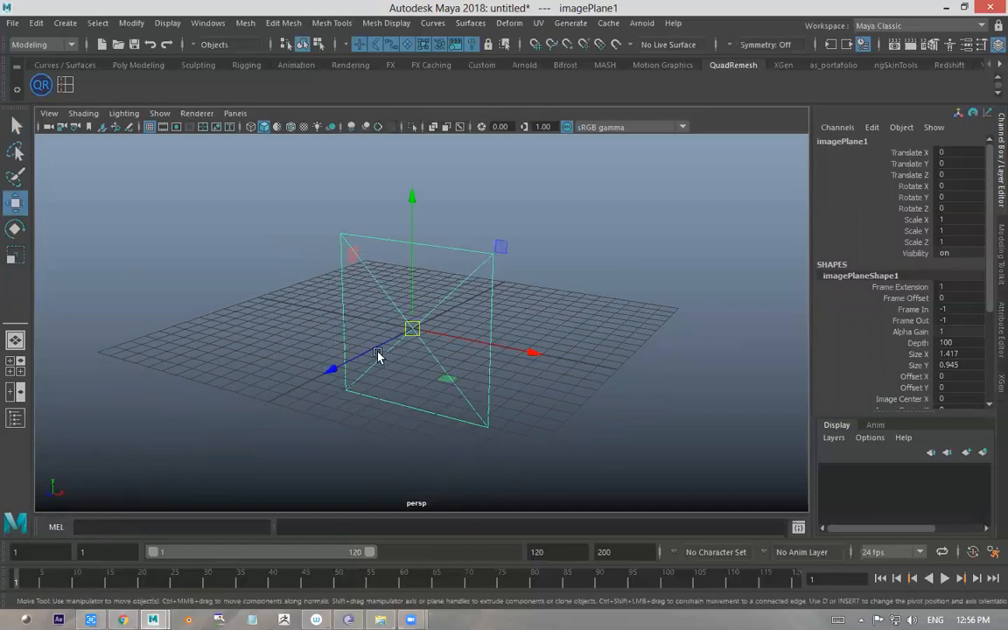
click(385, 302)
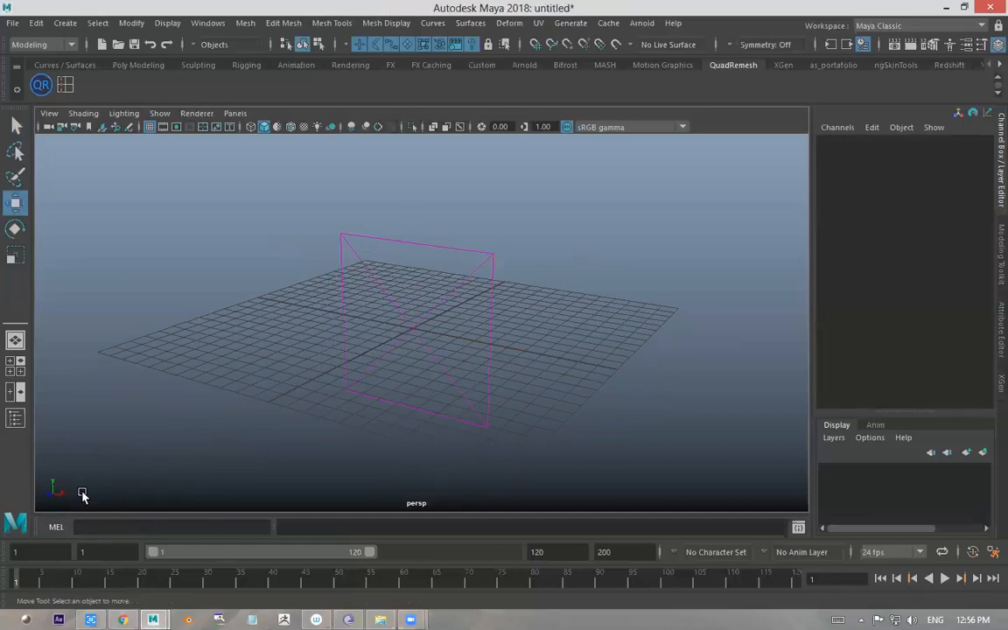
alt+drag(365, 395, 556, 344)
alt+drag(308, 428, 214, 456)
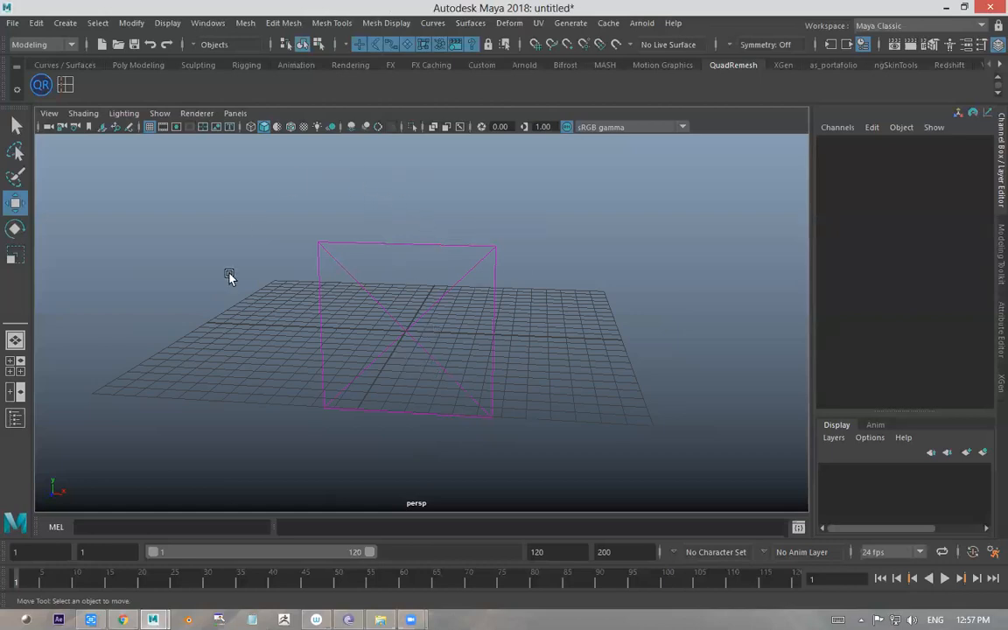
drag(536, 249, 460, 258)
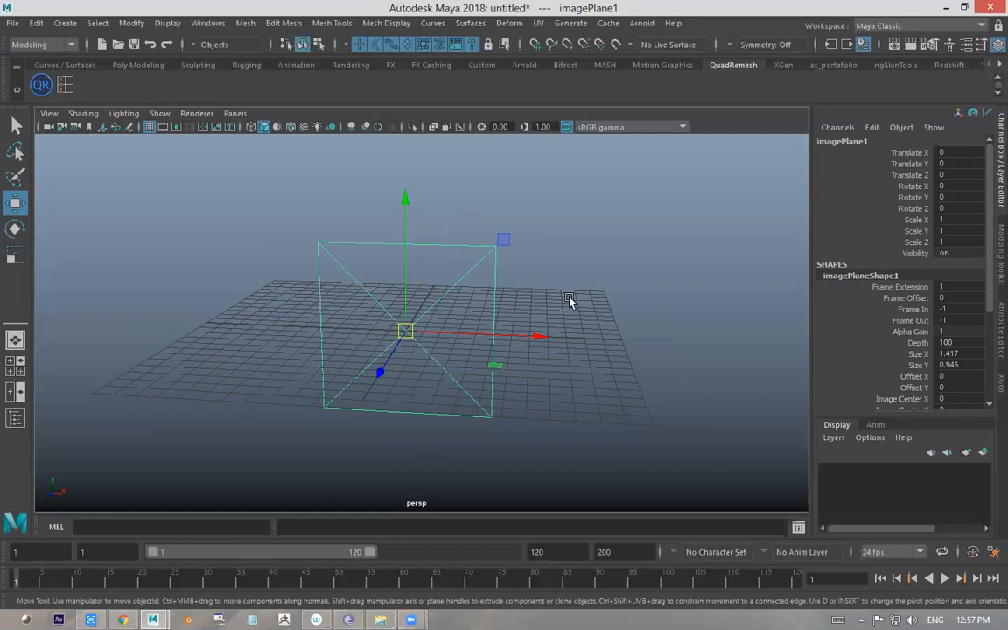
click(577, 214)
click(433, 245)
- Try the Move, Rotate and Scale tools in turn on the selected image plane without transforming it
click(16, 204)
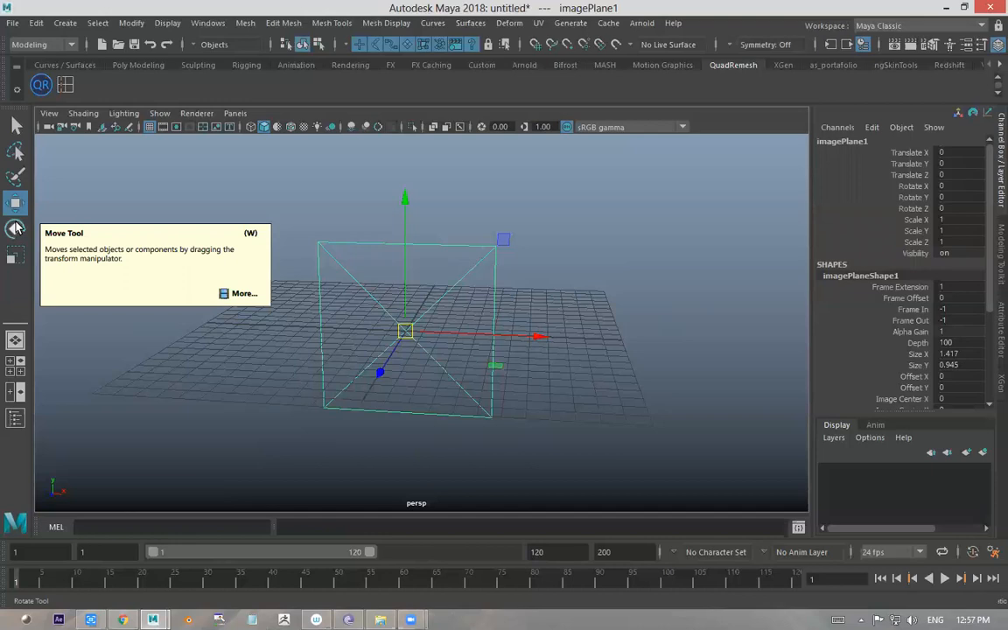
click(15, 229)
click(15, 204)
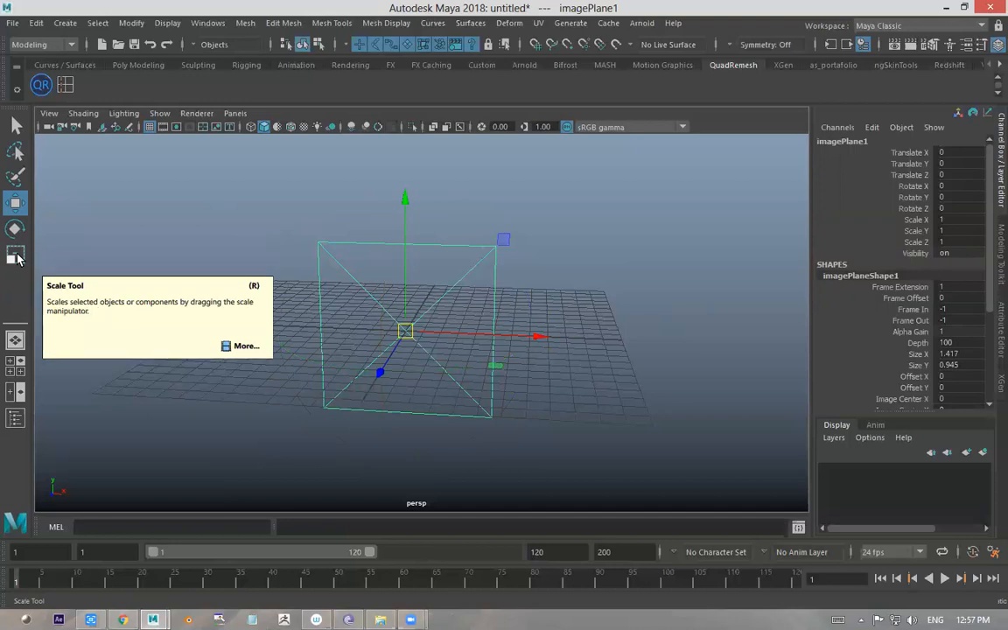
click(248, 206)
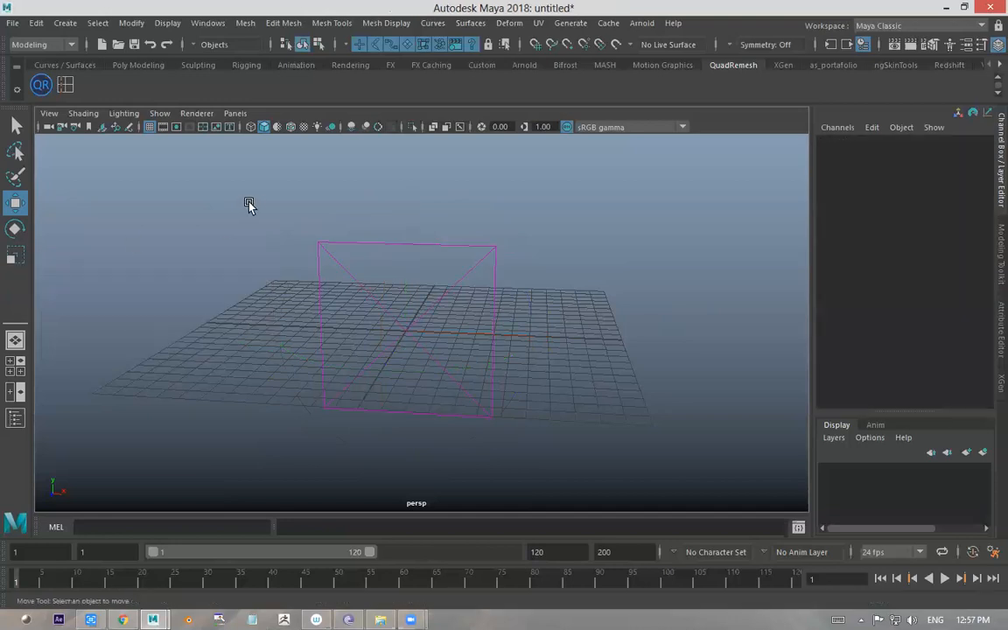
click(324, 249)
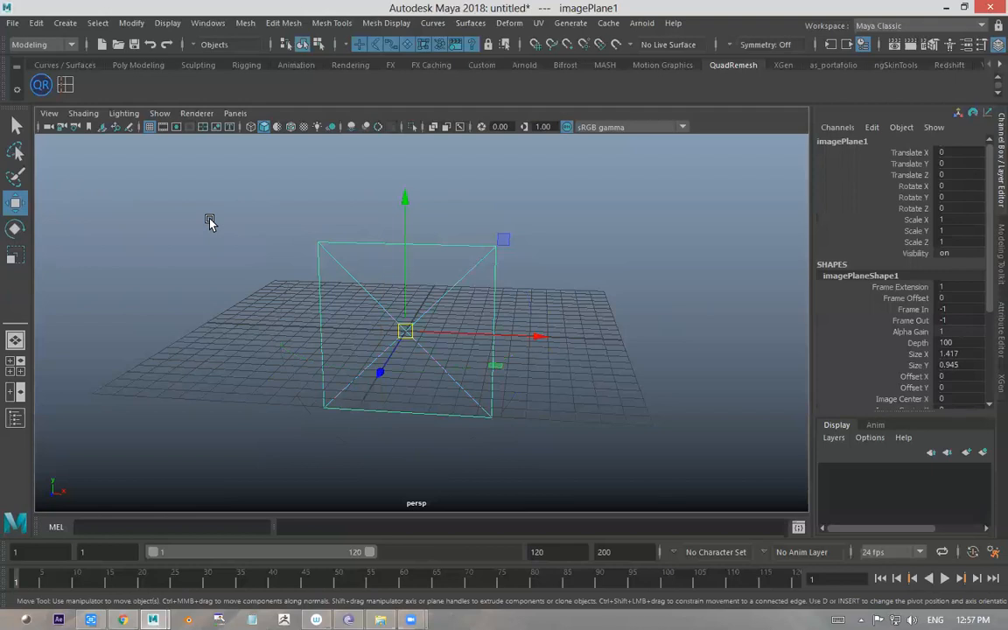
key(e)
key(r)
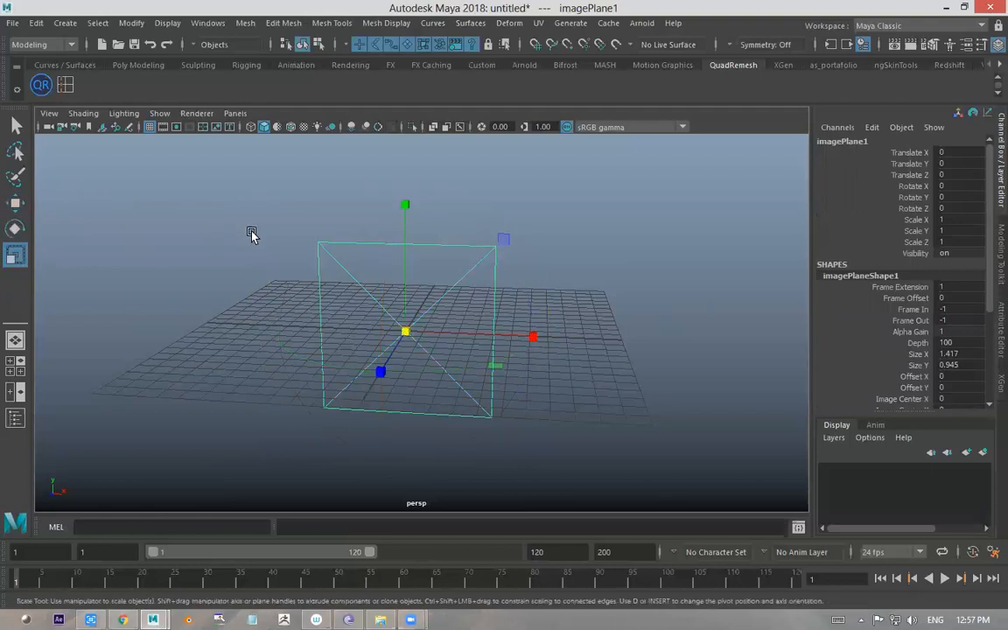
- Move the image plane up to about 7.19 in Y and back behind the grid to about -17.317 in Z
key(w)
drag(407, 295, 420, 171)
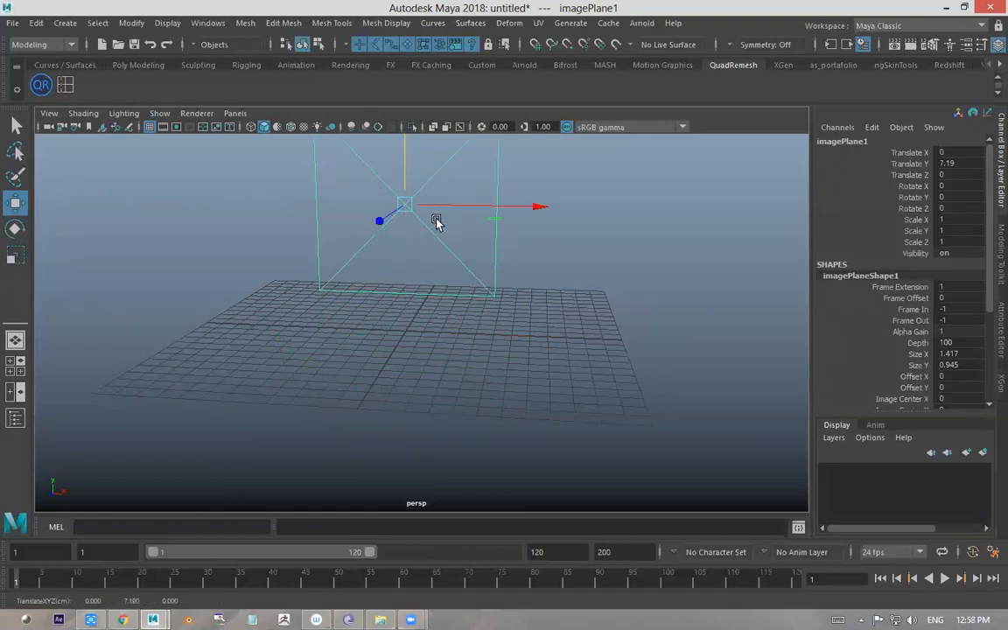
scroll(397, 261, down, 2)
drag(383, 250, 455, 215)
- Try rotating the image plane and scaling it uniformly to about 0.724, undoing each transformation
key(e)
drag(558, 157, 516, 146)
key(ctrl+z)
alt+drag(505, 205, 501, 254)
key(r)
drag(437, 223, 413, 219)
key(ctrl+z)
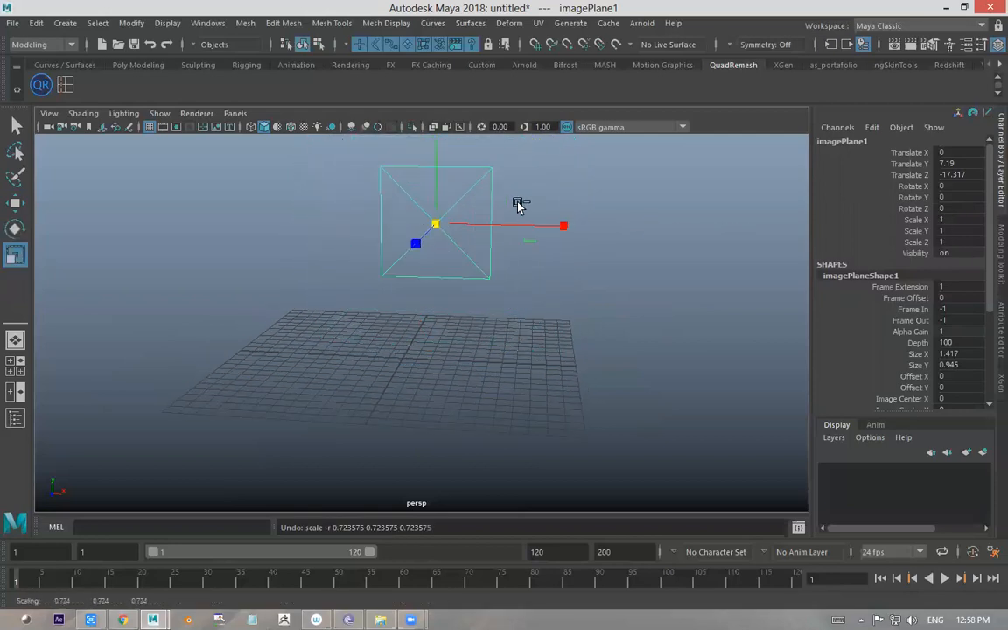
click(529, 198)
click(462, 206)
scroll(469, 216, down, 3)
scroll(418, 198, down, 3)
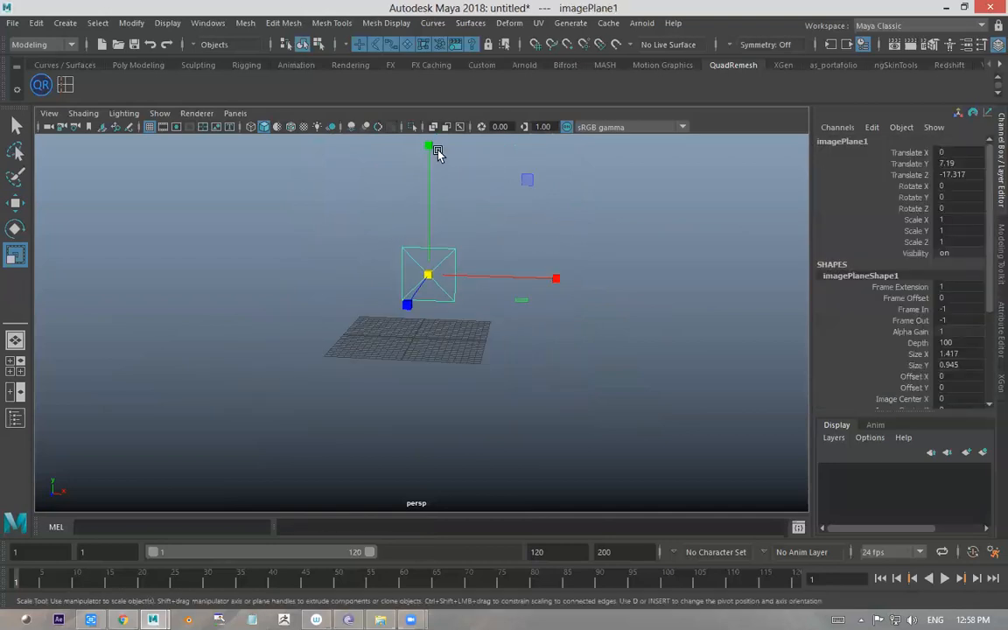
scroll(418, 260, up, 5)
alt+drag(419, 259, 490, 252)
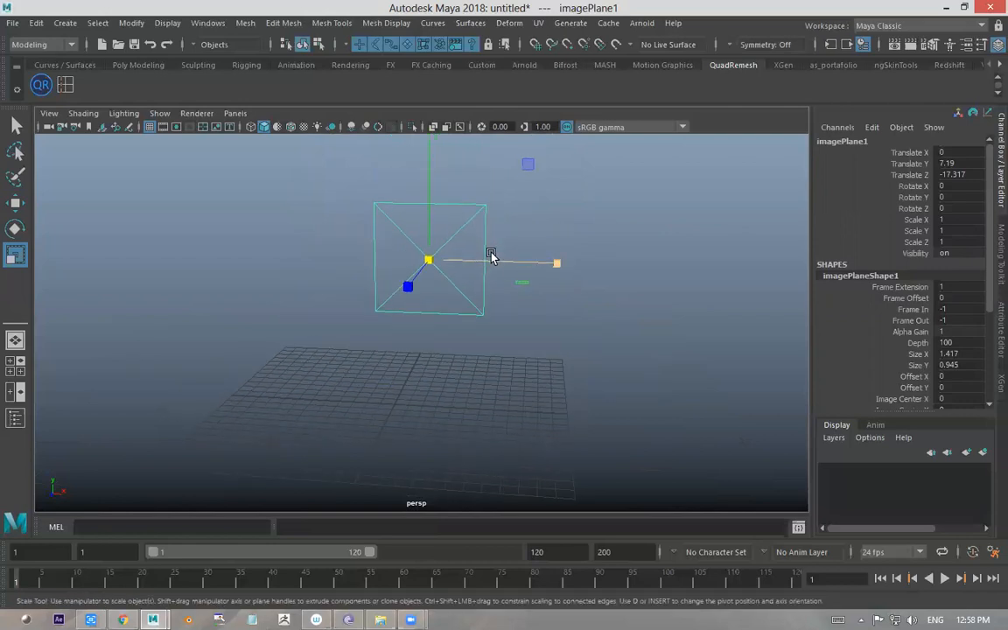
- Shrink and enlarge the Scale manipulator repeatedly, leaving its handles small enough to fit inside the image plane's outline
key(minus)
key(minus)
key(minus)
key(minus)
key(minus)
key(minus)
key(minus)
key(minus)
key(equal)
key(equal)
key(equal)
key(minus)
key(minus)
key(minus)
key(equal)
key(equal)
key(equal)
key(equal)
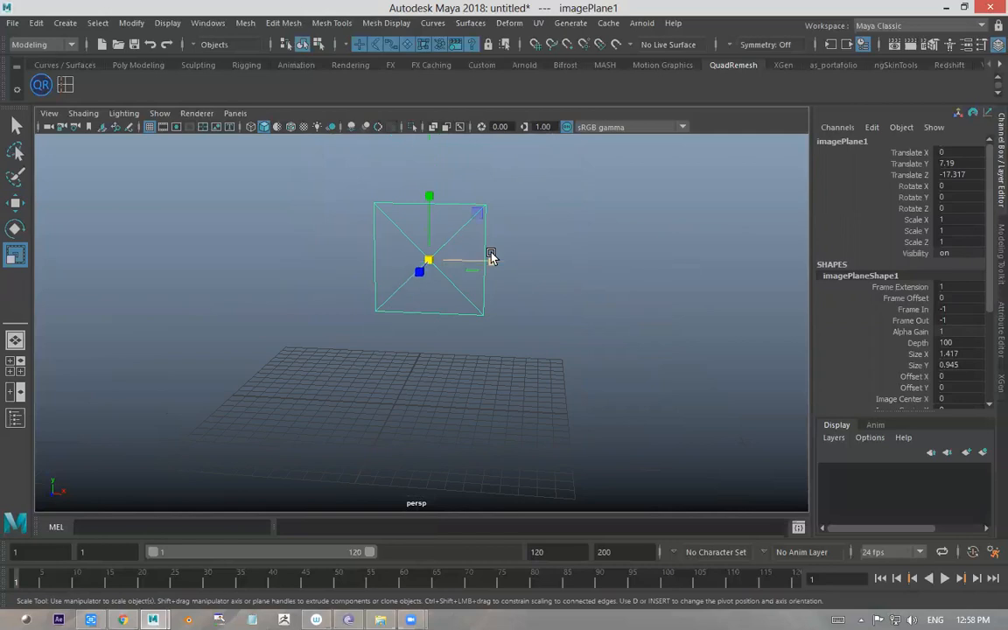
key(minus)
key(minus)
key(minus)
key(equal)
key(equal)
key(equal)
key(equal)
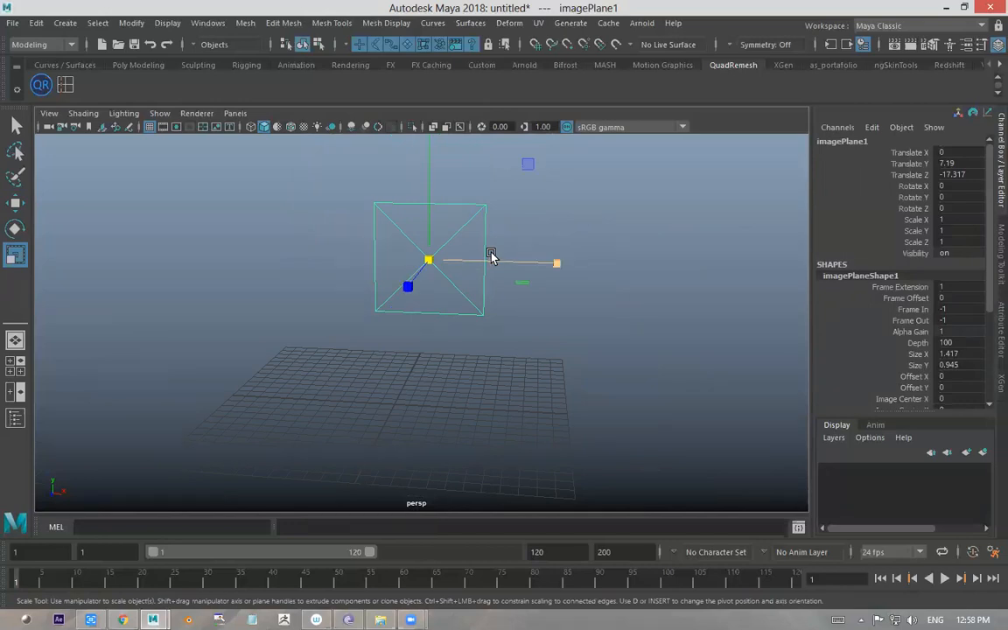
key(minus)
key(minus)
key(minus)
key(minus)
key(minus)
key(minus)
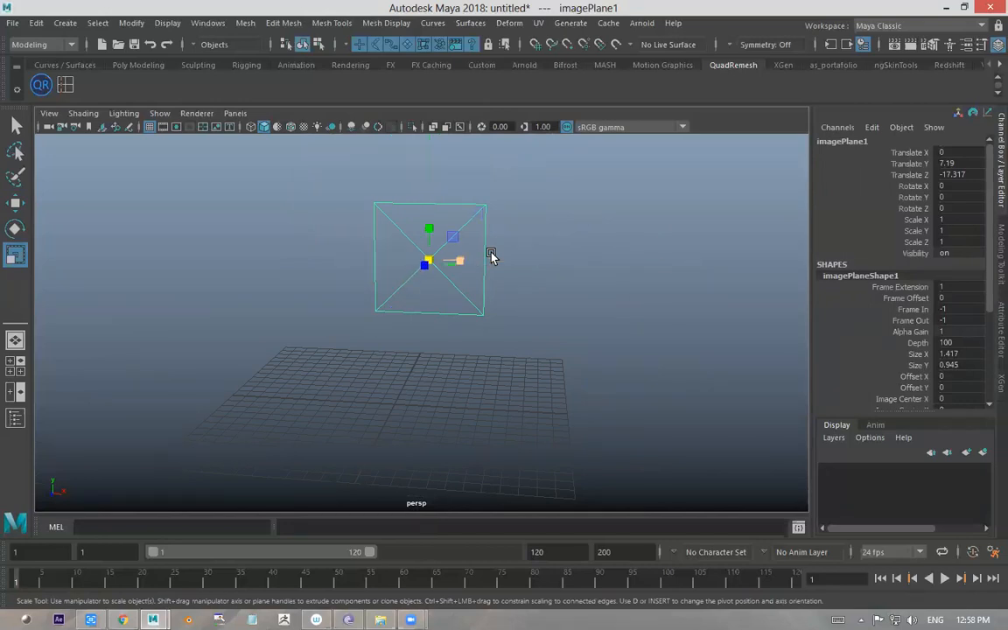
- Enlarge the Scale manipulator on the selected image plane by two increments
scroll(491, 255, up, 2)
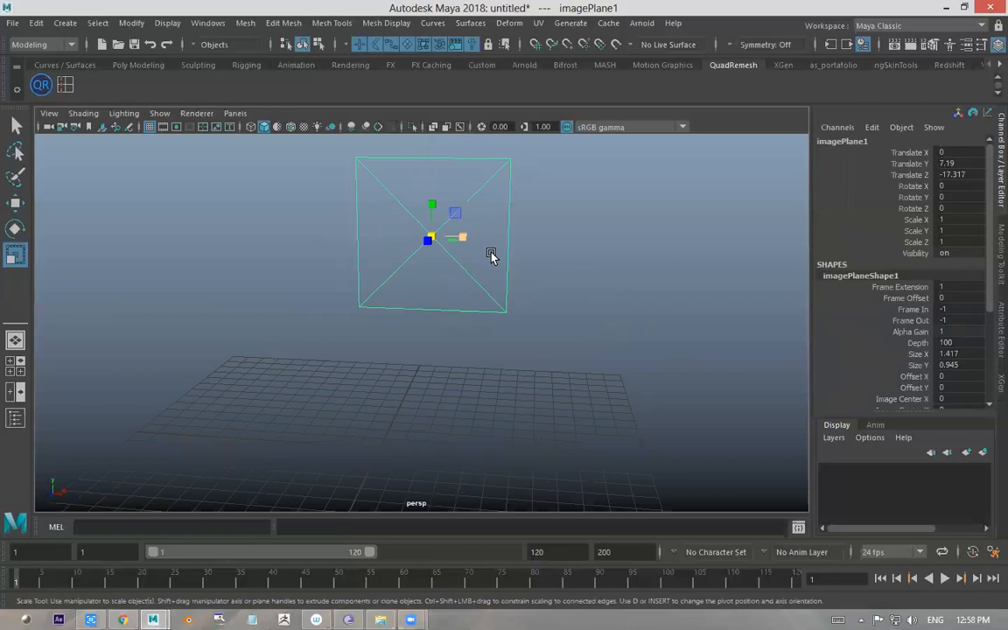
key(equal)
key(equal)
alt+drag(509, 261, 377, 272)
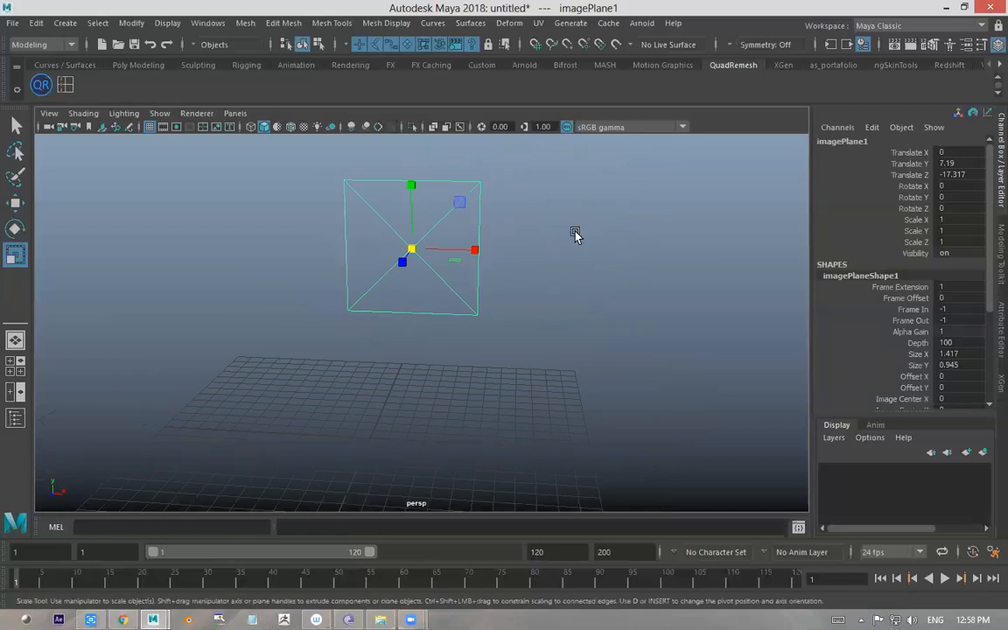
click(529, 223)
click(468, 202)
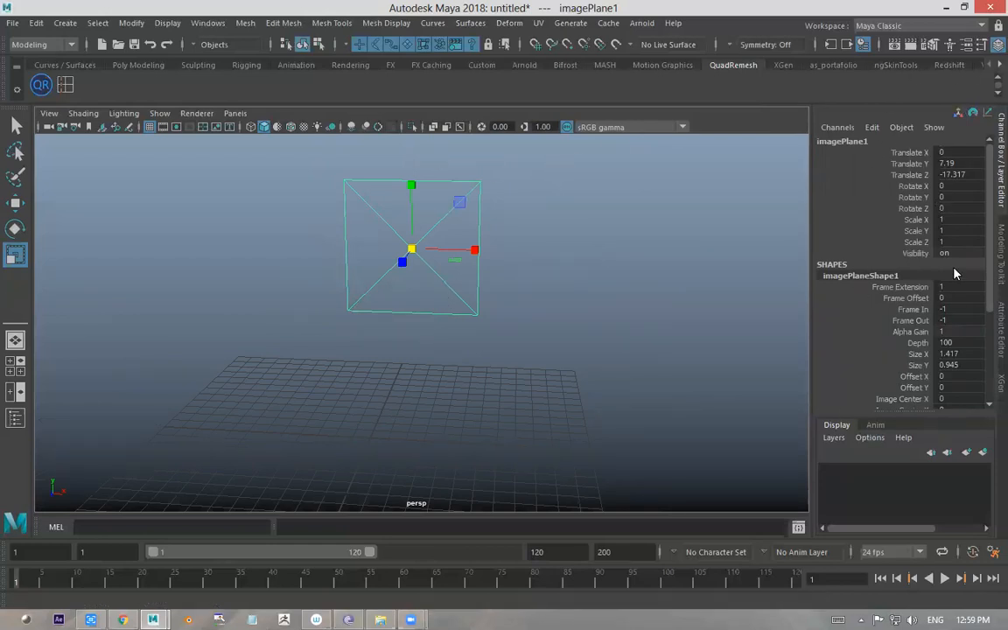
- Toggle the Channel Box off and on, and examine the image plane's Translate, Rotate and Scale channels by highlighting them
click(995, 49)
click(995, 50)
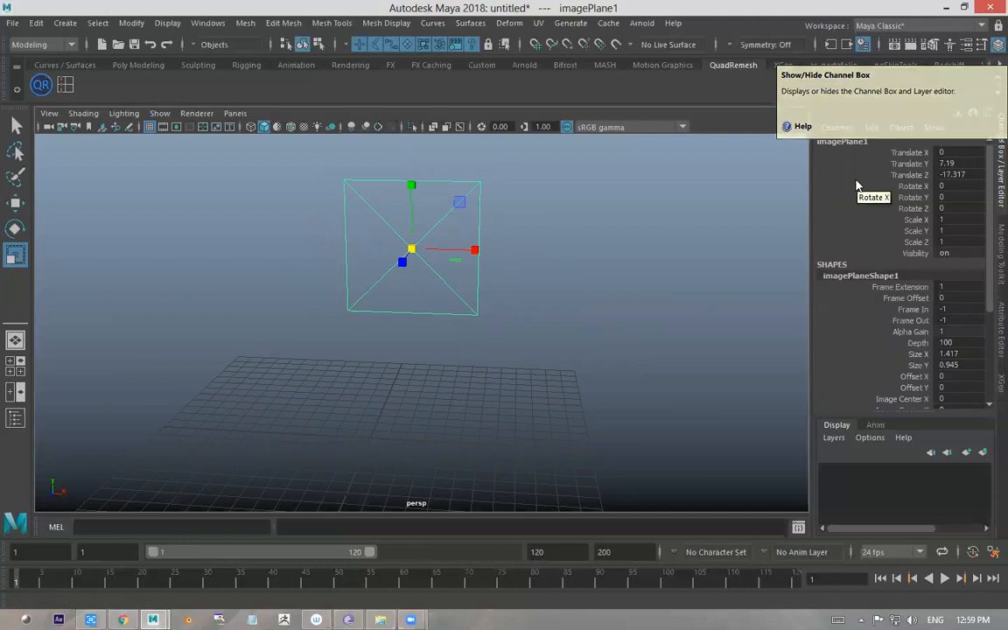
click(910, 186)
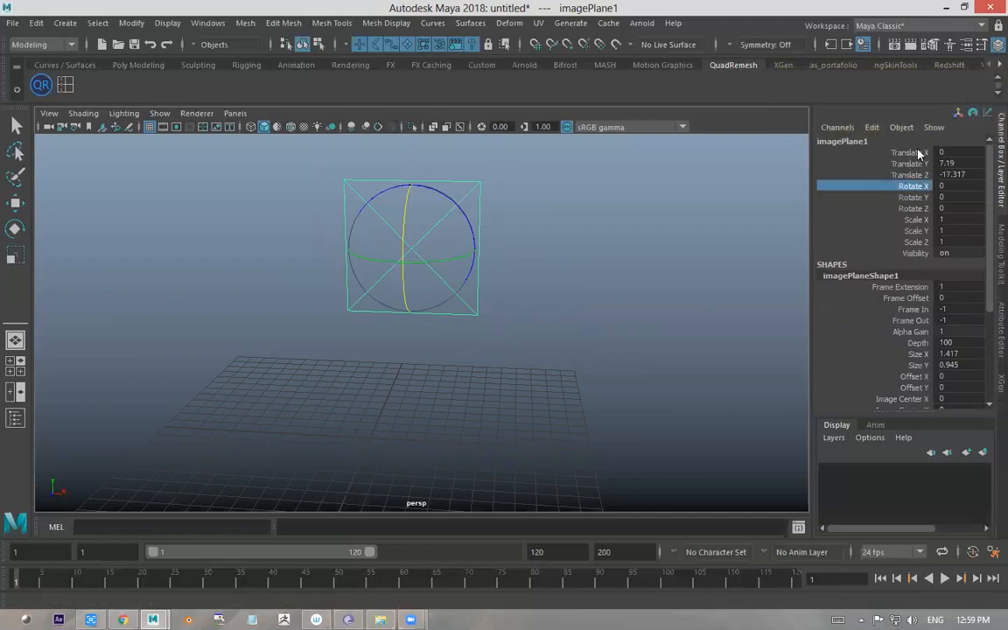
drag(861, 153, 911, 216)
click(907, 165)
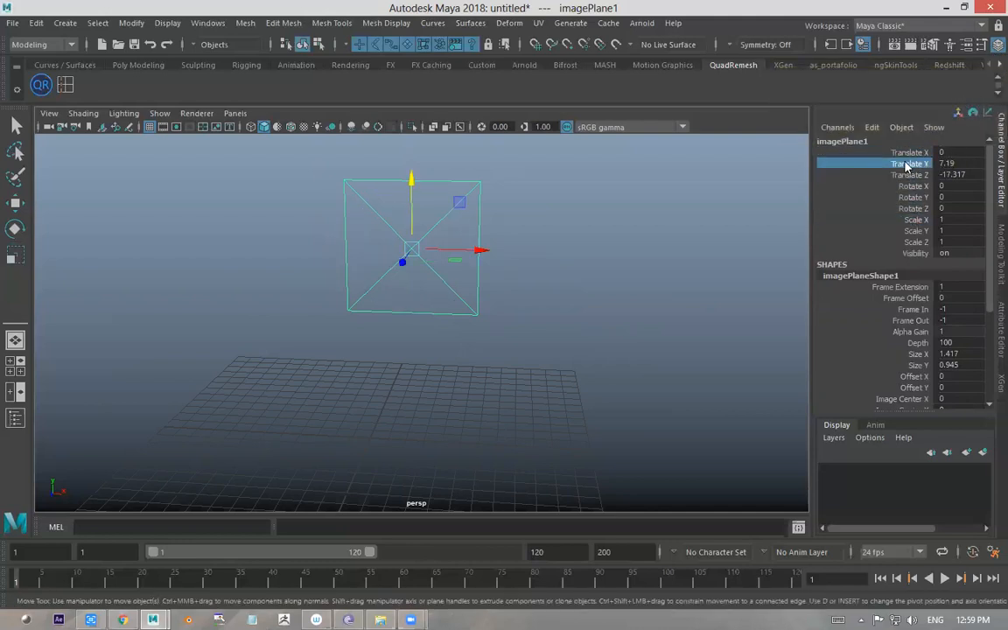
drag(895, 153, 907, 218)
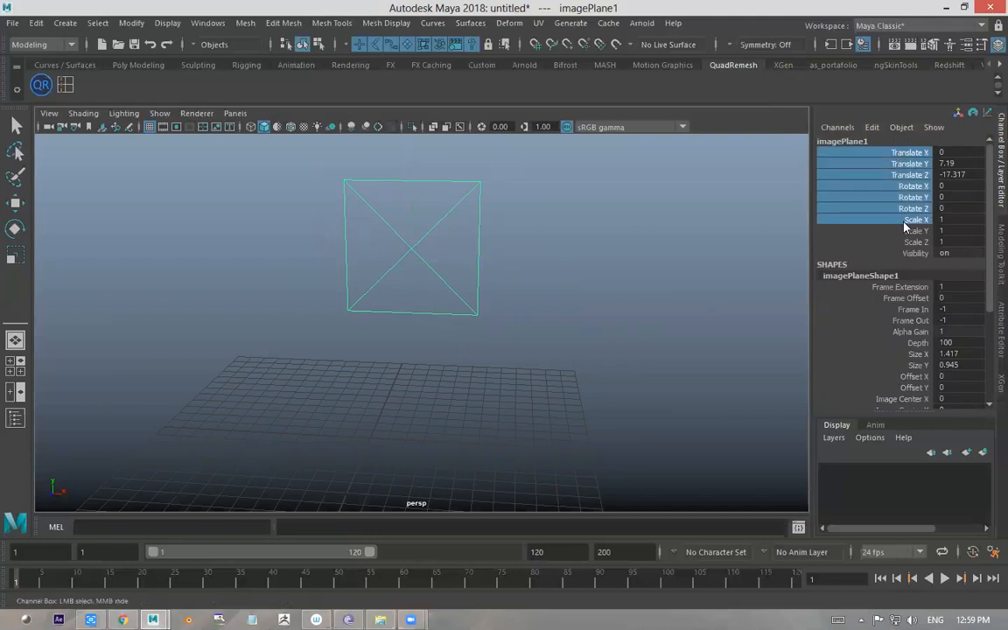
click(911, 153)
drag(911, 176, 915, 154)
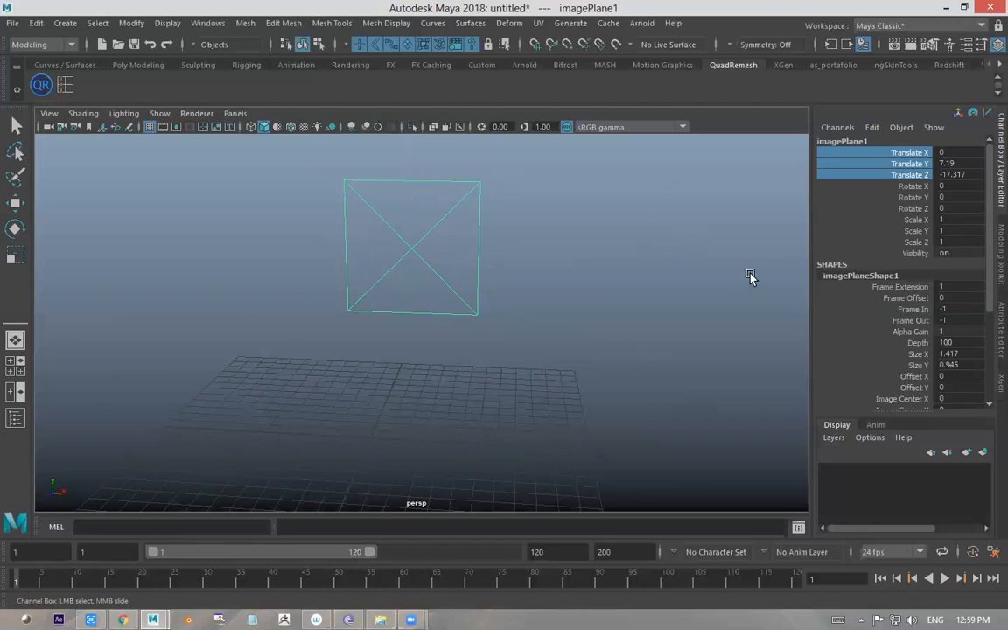
click(830, 268)
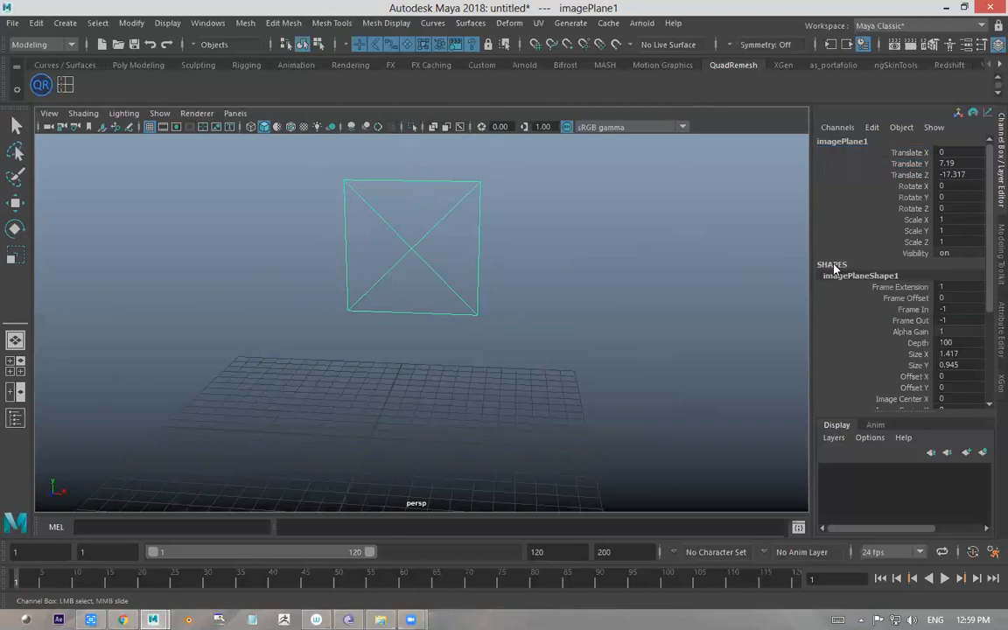
- Show the Attribute Editor and compare the image plane's transform attributes with its shape attributes, ending on imagePlaneShape1
click(967, 46)
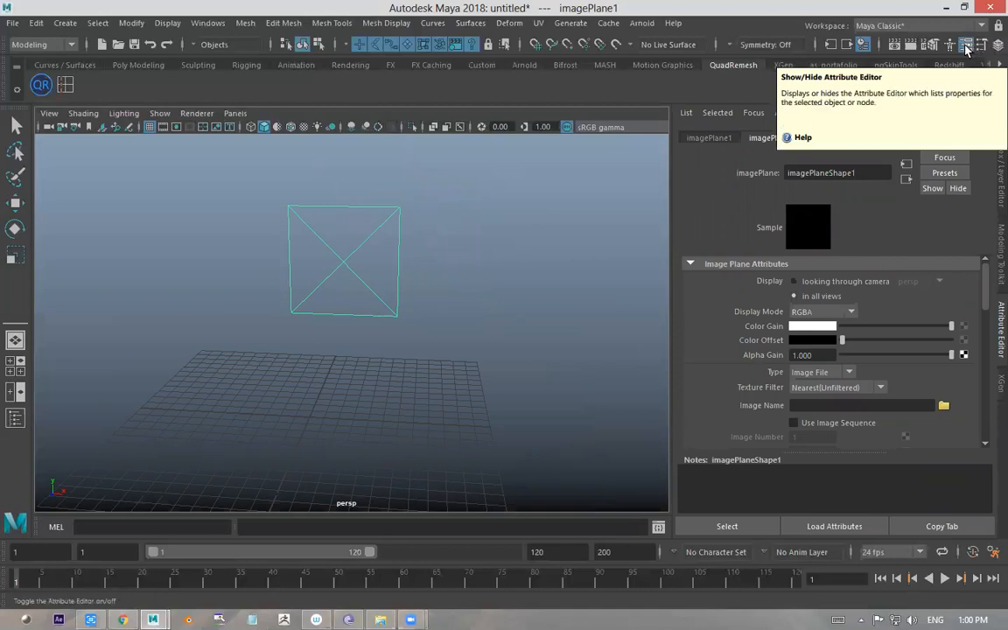
click(966, 50)
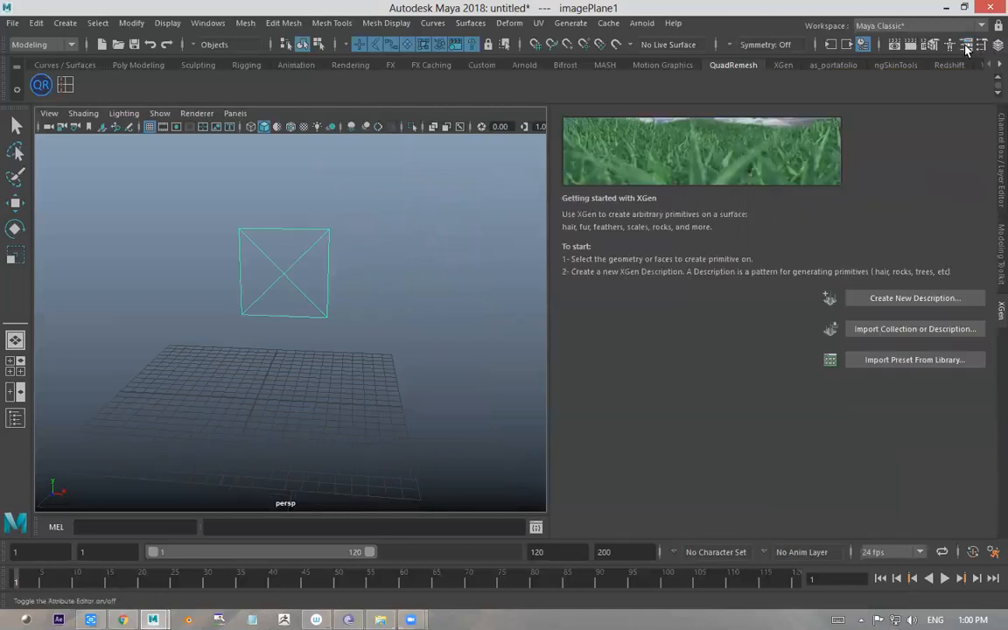
click(966, 50)
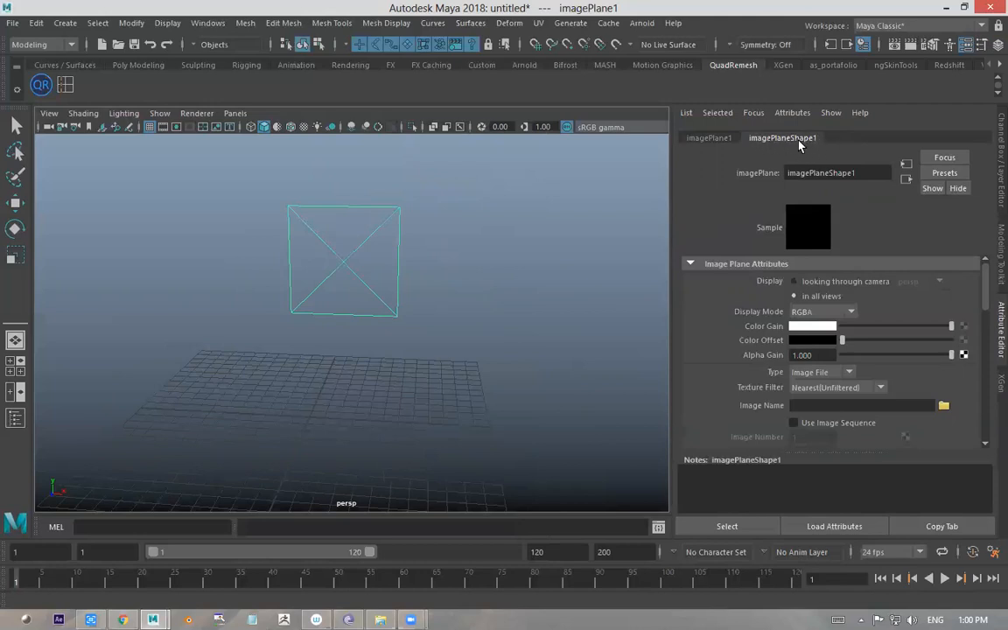
click(701, 138)
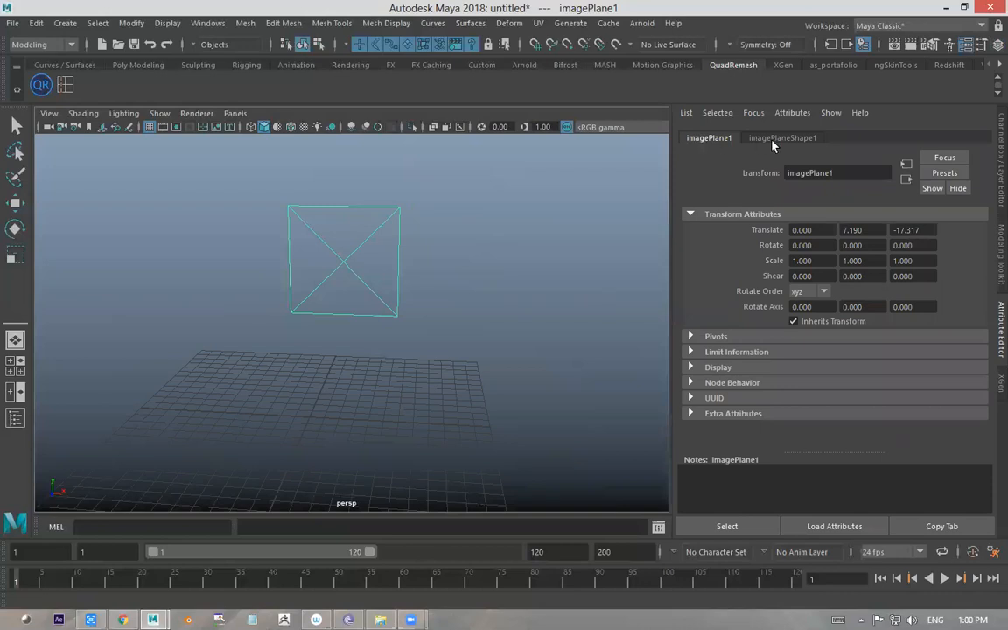
click(779, 140)
click(709, 140)
click(781, 138)
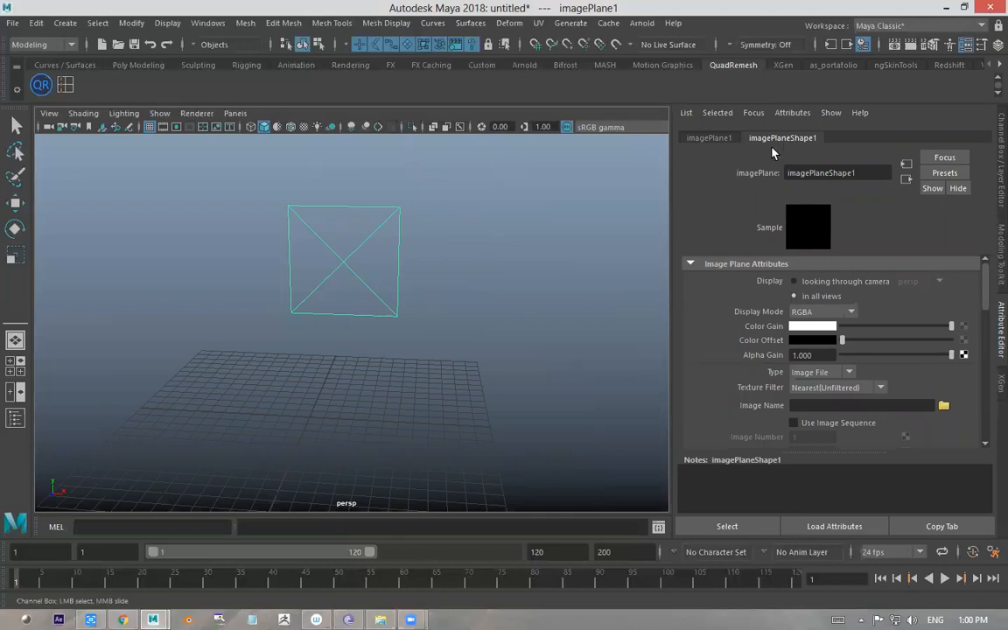
- Load referencia.jpg from the vehiculo folder on the Desktop as the image plane's image
scroll(851, 344, down, 3)
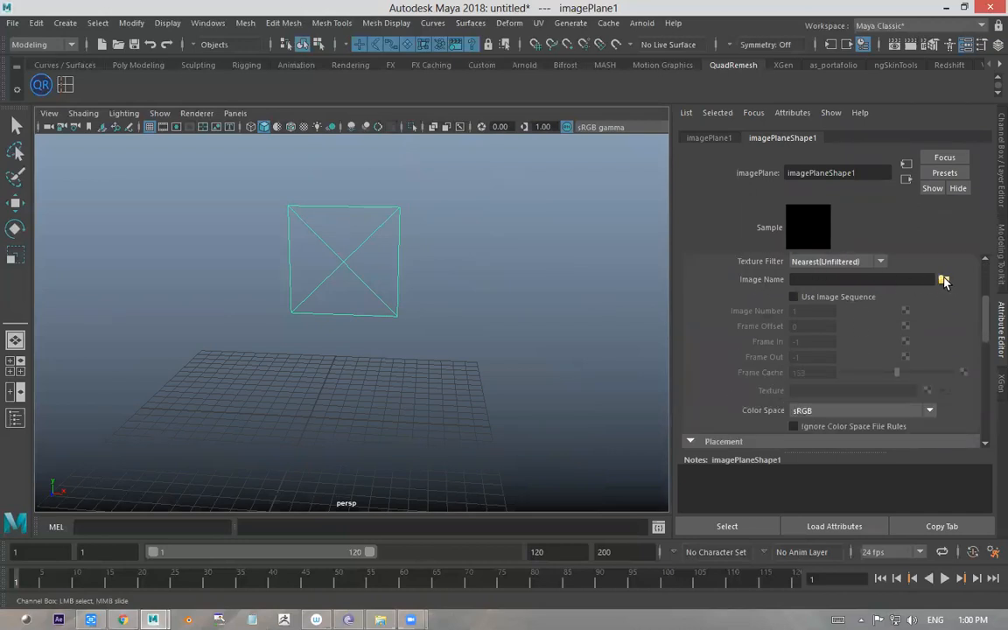
click(943, 280)
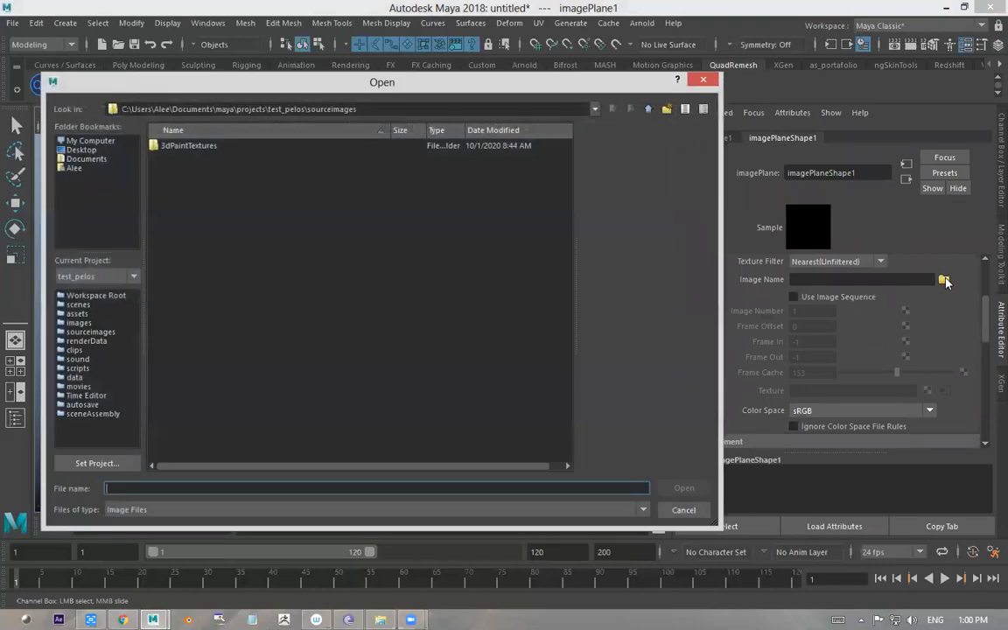
click(81, 150)
click(177, 202)
scroll(228, 278, down, 2)
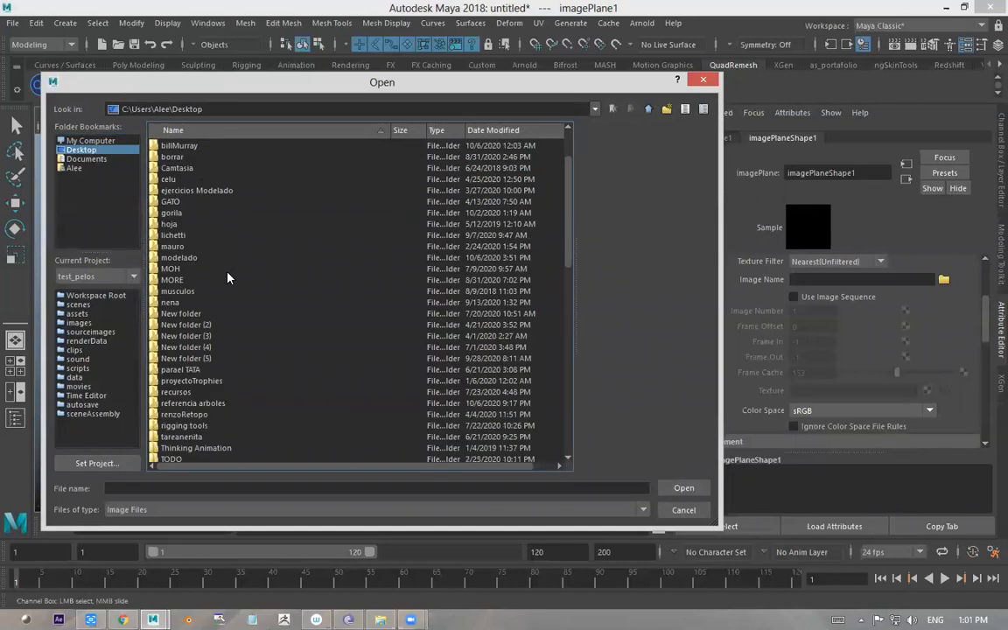
click(186, 292)
scroll(189, 293, down, 2)
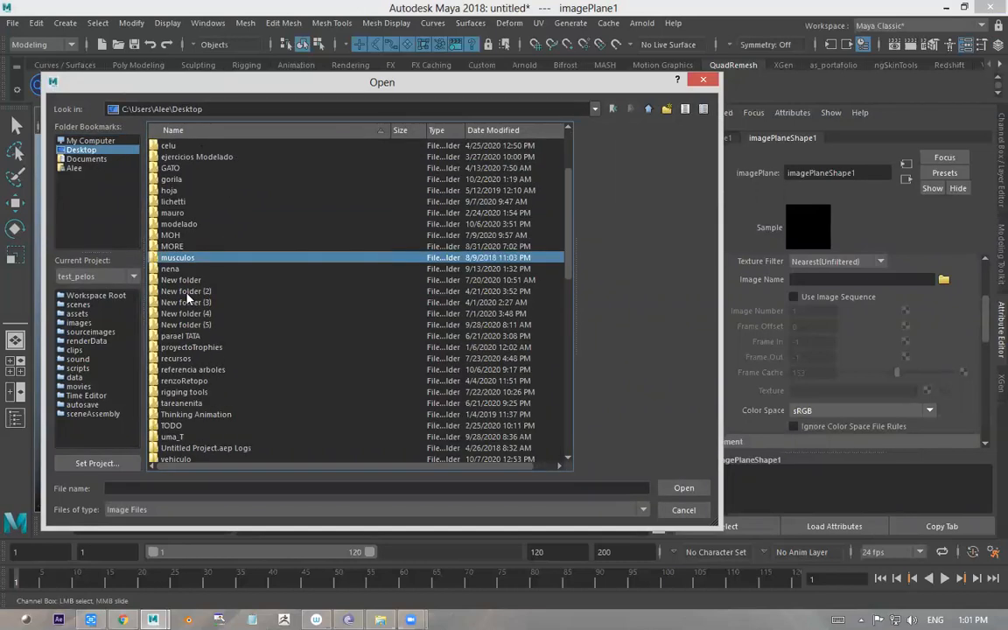
double_click(175, 425)
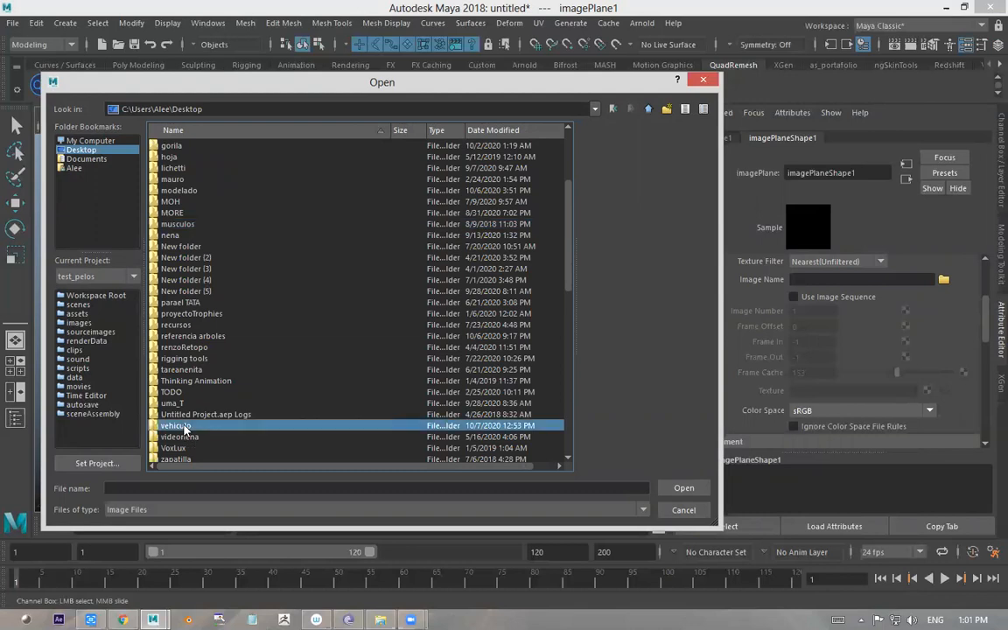
click(179, 146)
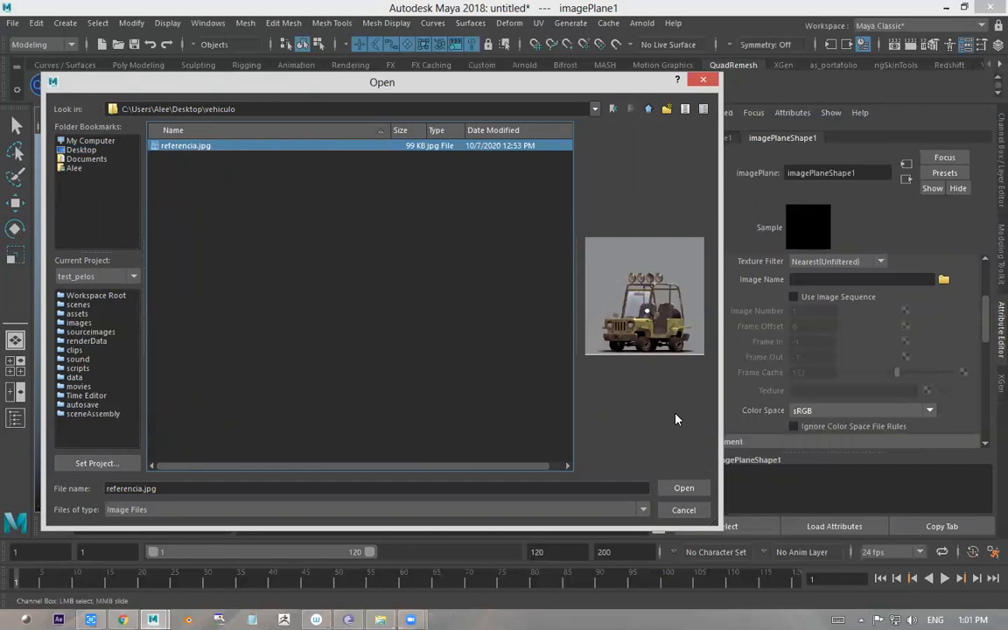
key(Return)
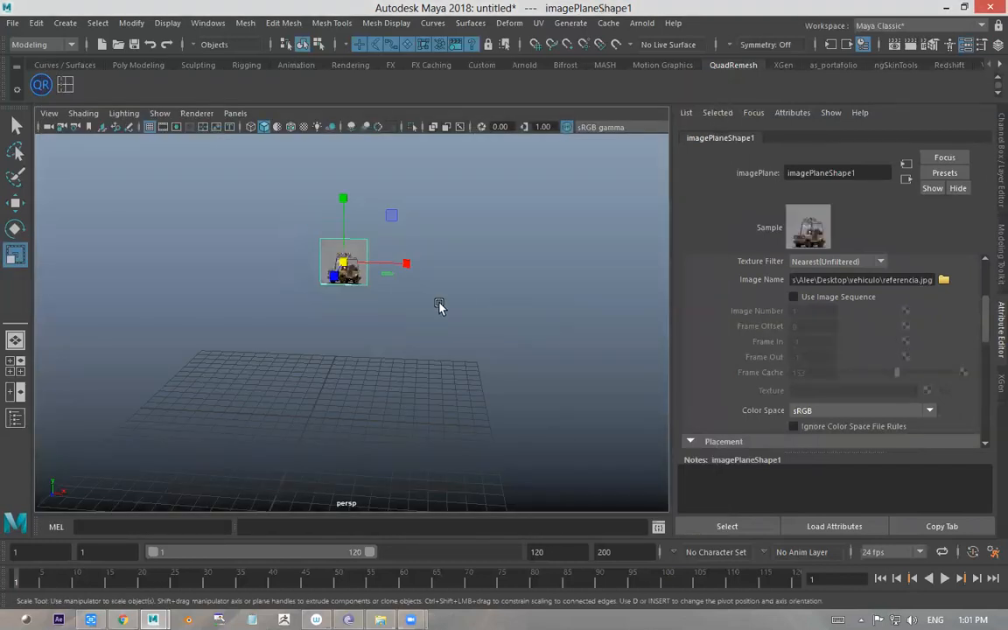
- Scale the jeep image plane up uniformly to roughly three times its size
scroll(439, 304, up, 2)
click(398, 296)
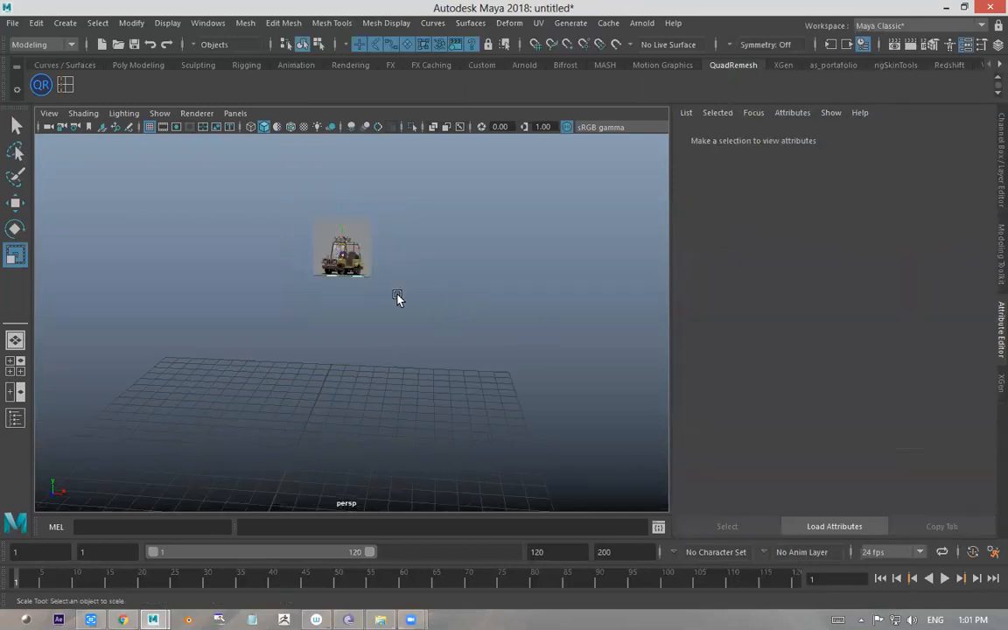
click(336, 238)
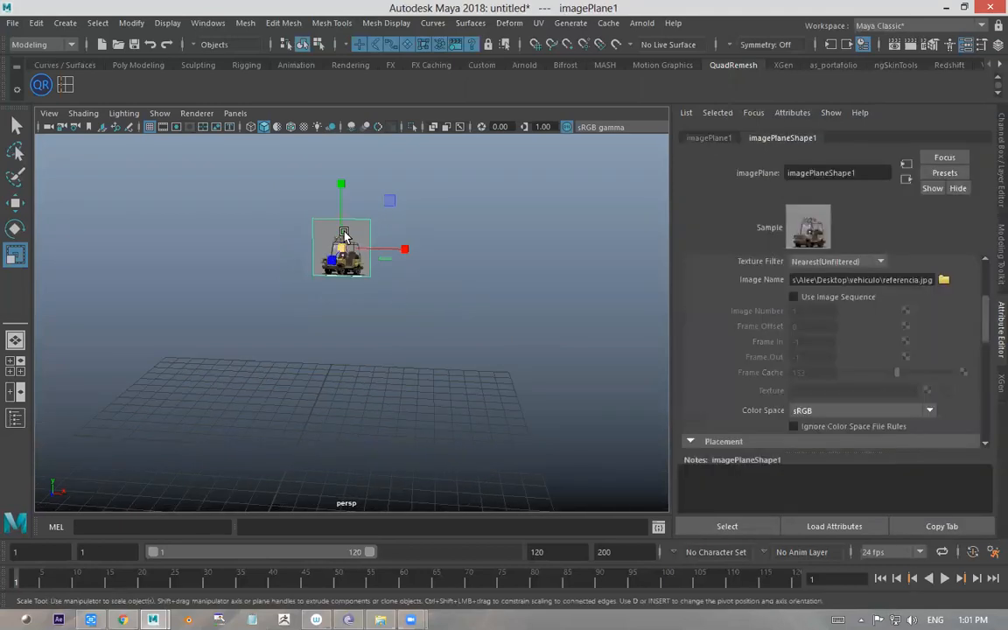
drag(344, 248, 447, 219)
click(432, 252)
click(392, 249)
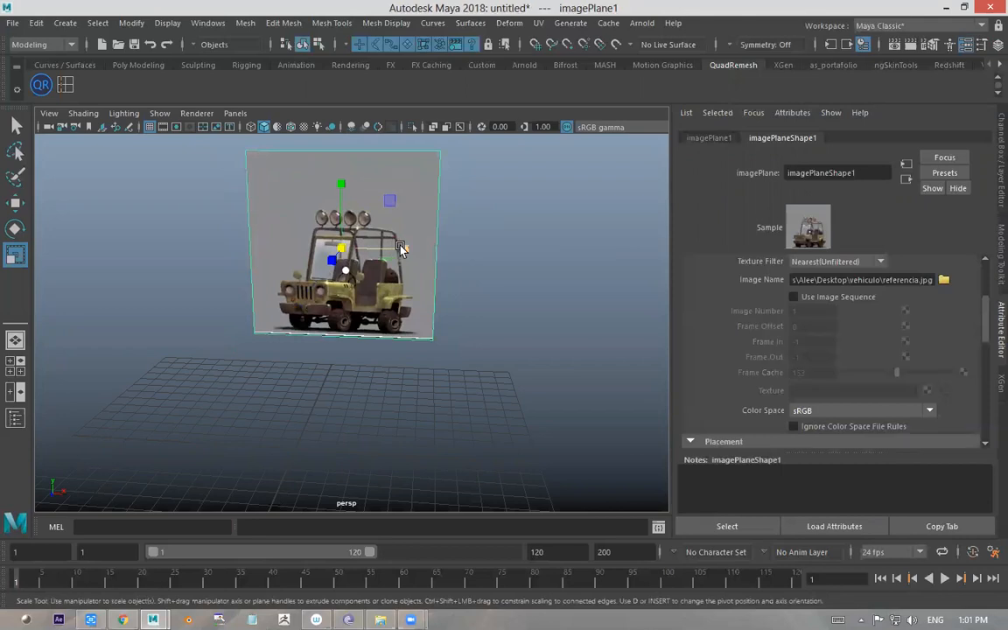
- Examine the enlarged jeep reference behind the grid from several angles, leaving it selected with the Move tool
key(w)
alt+drag(360, 220, 394, 309)
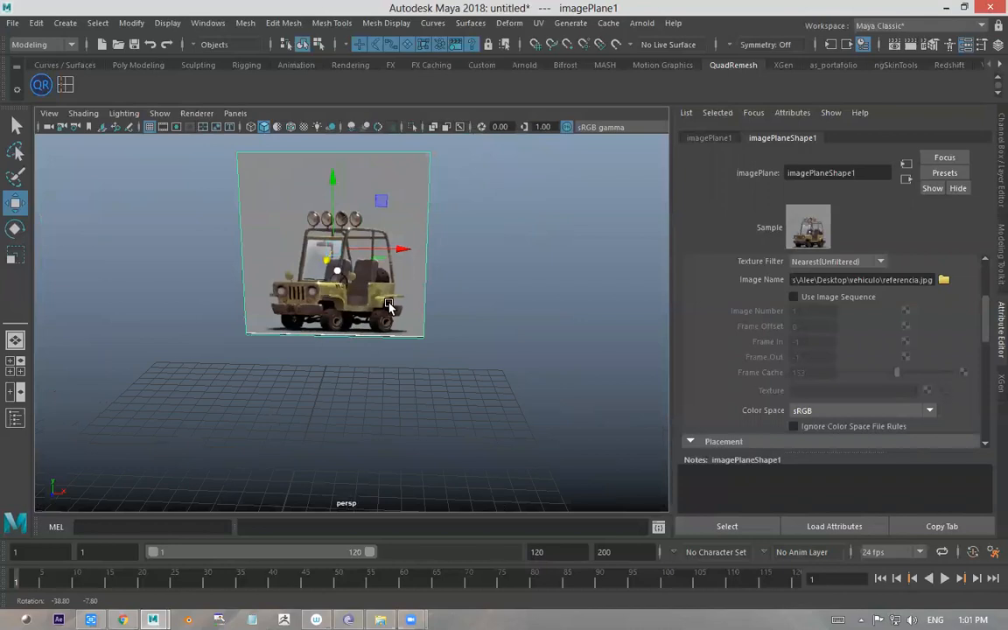
mouse_move(432, 308)
alt+middle_down()
mouse_move(483, 265)
mouse_move(177, 385)
mouse_move(666, 299)
mouse_move(713, 210)
mouse_move(430, 224)
mouse_move(425, 292)
alt+middle_up()
alt+right_drag(506, 277, 546, 252)
mouse_move(546, 252)
alt+mouse_down()
mouse_move(288, 248)
mouse_move(427, 243)
mouse_move(422, 233)
mouse_move(472, 207)
mouse_move(527, 214)
mouse_move(512, 233)
mouse_move(535, 262)
alt+mouse_up()
click(526, 214)
alt+middle_drag(535, 262, 530, 286)
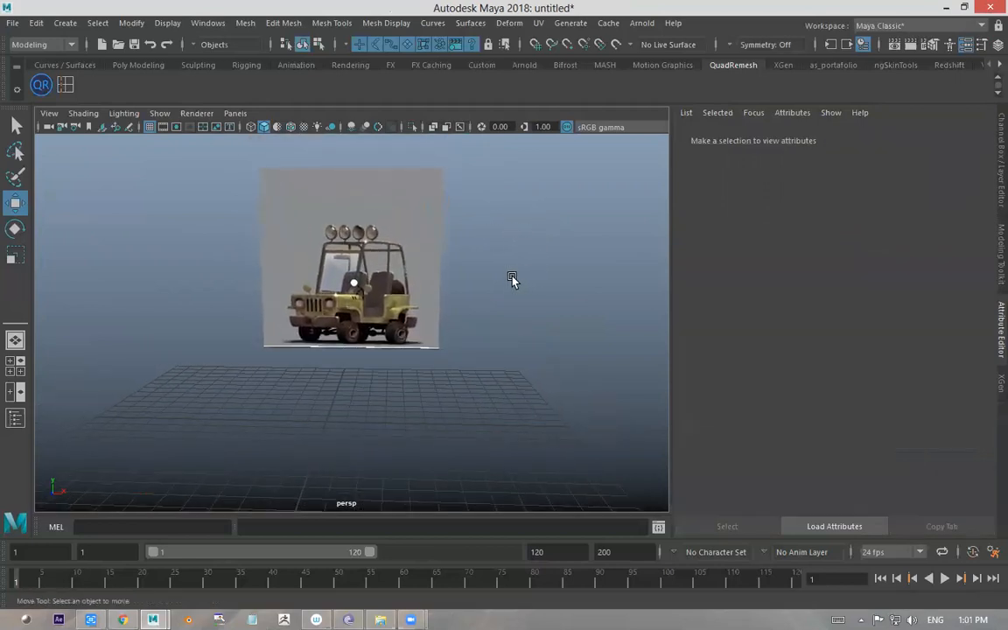
drag(458, 230, 434, 249)
alt+drag(540, 237, 461, 265)
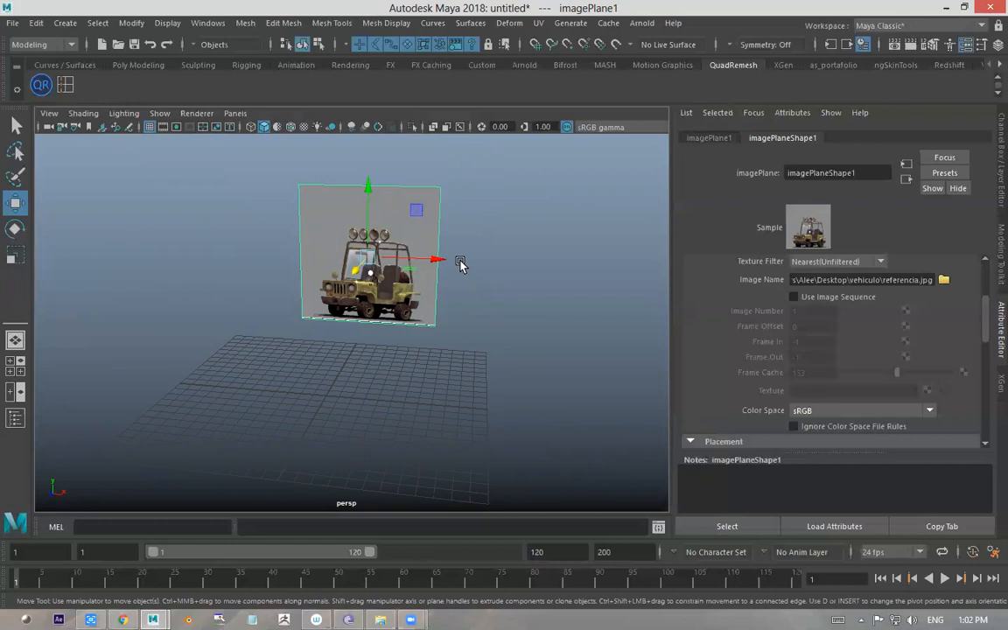
- Save the scene as a Maya ASCII file named modelado01 in the Desktop's vehiculo folder, and save it once more
click(14, 24)
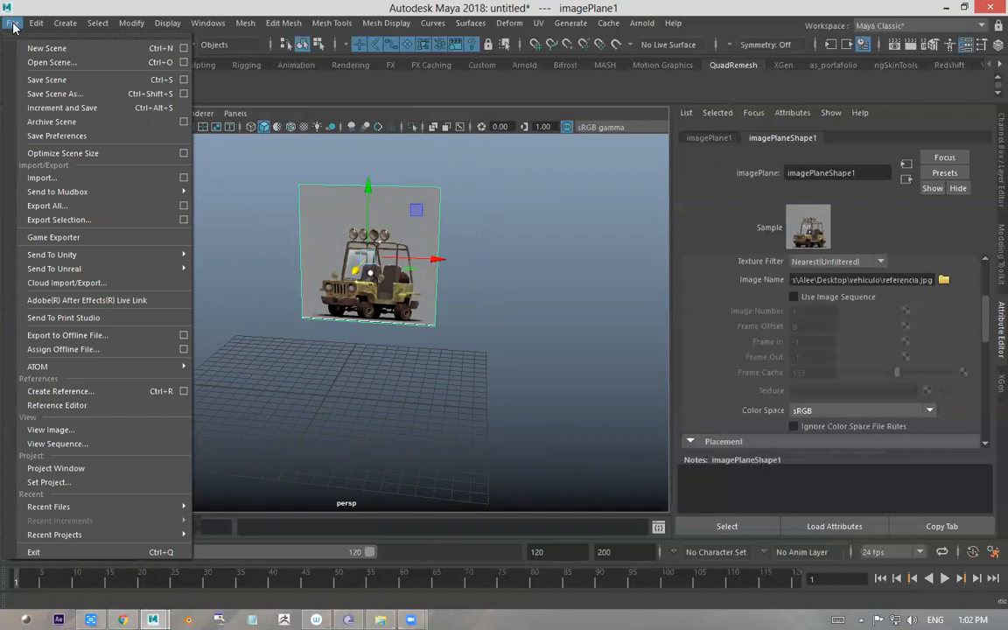
click(57, 83)
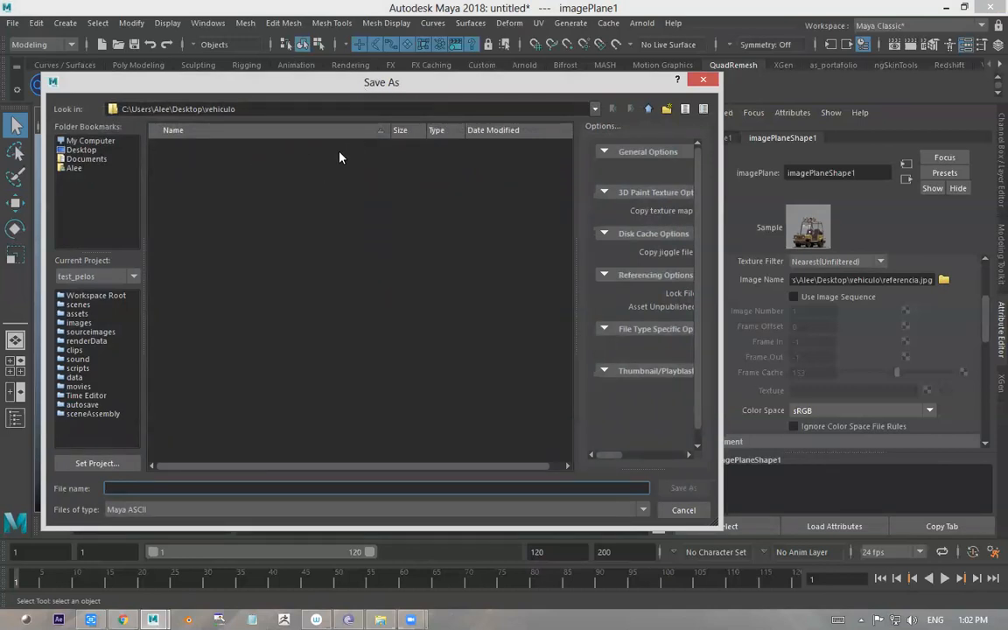
click(81, 149)
click(175, 190)
scroll(180, 193, down, 5)
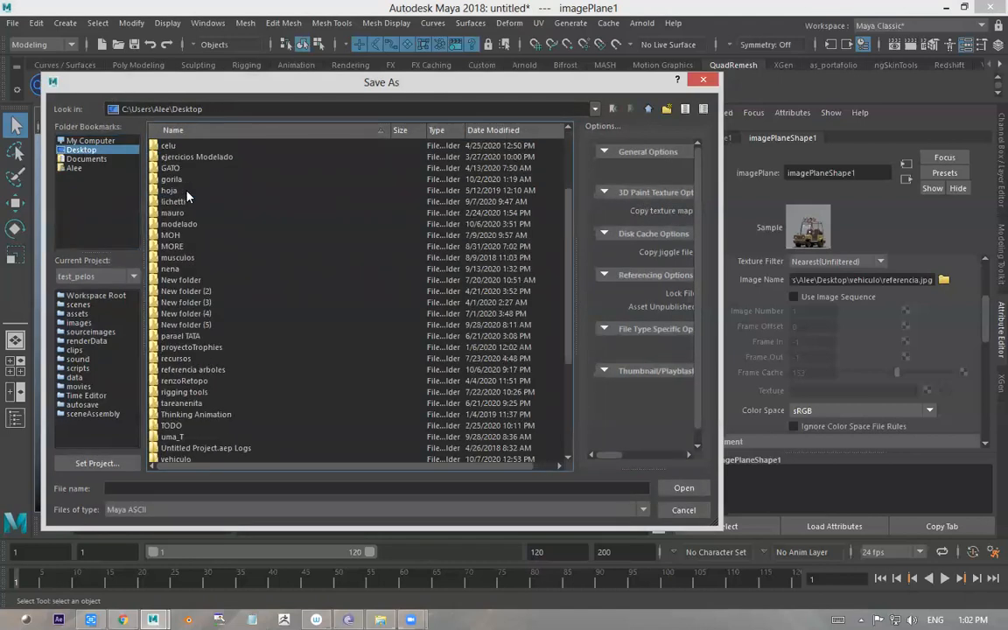
double_click(180, 394)
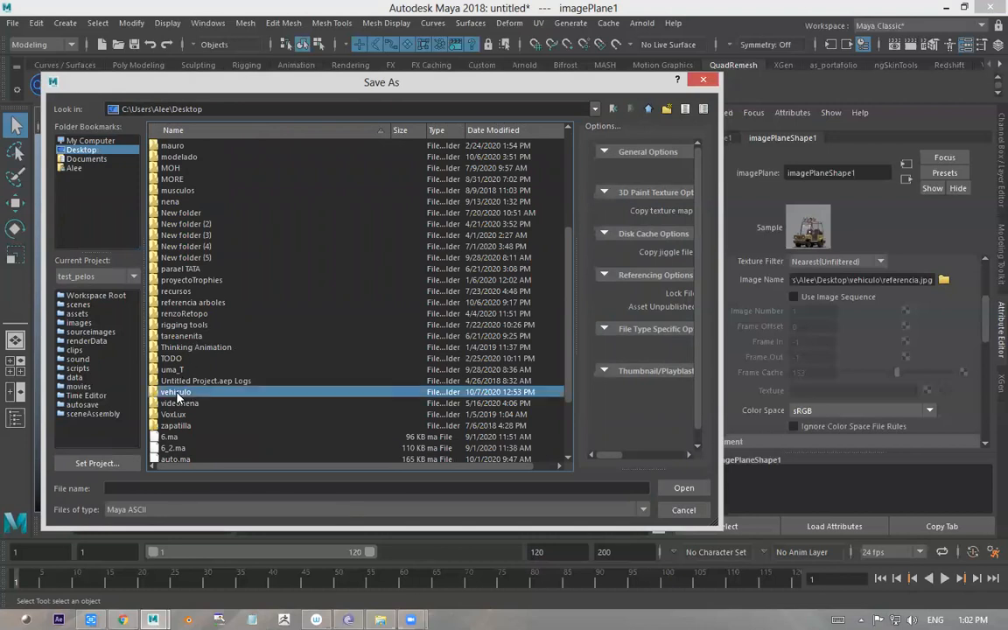
click(174, 489)
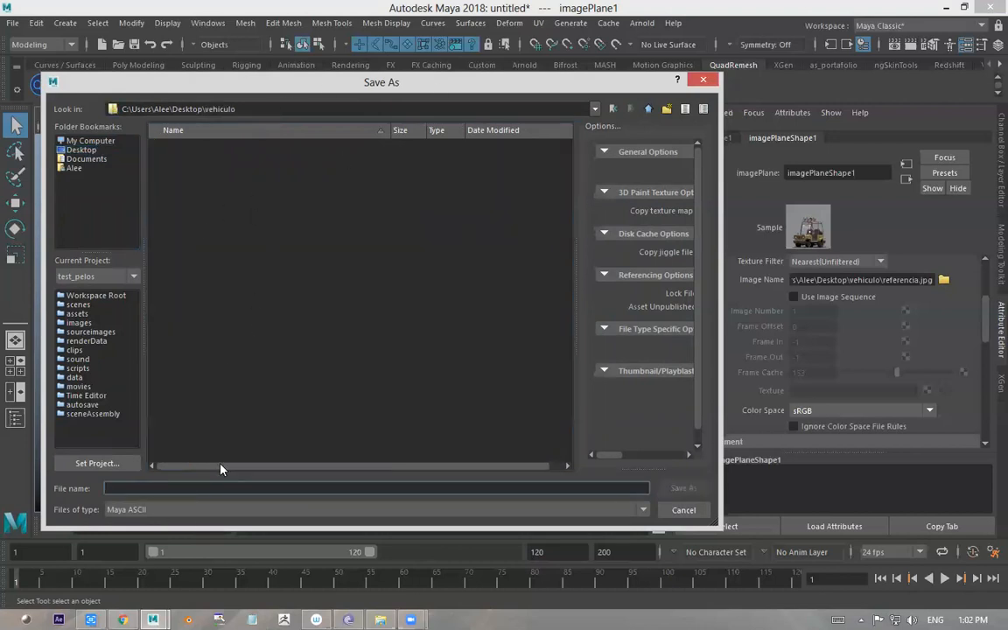
text(modelado01)
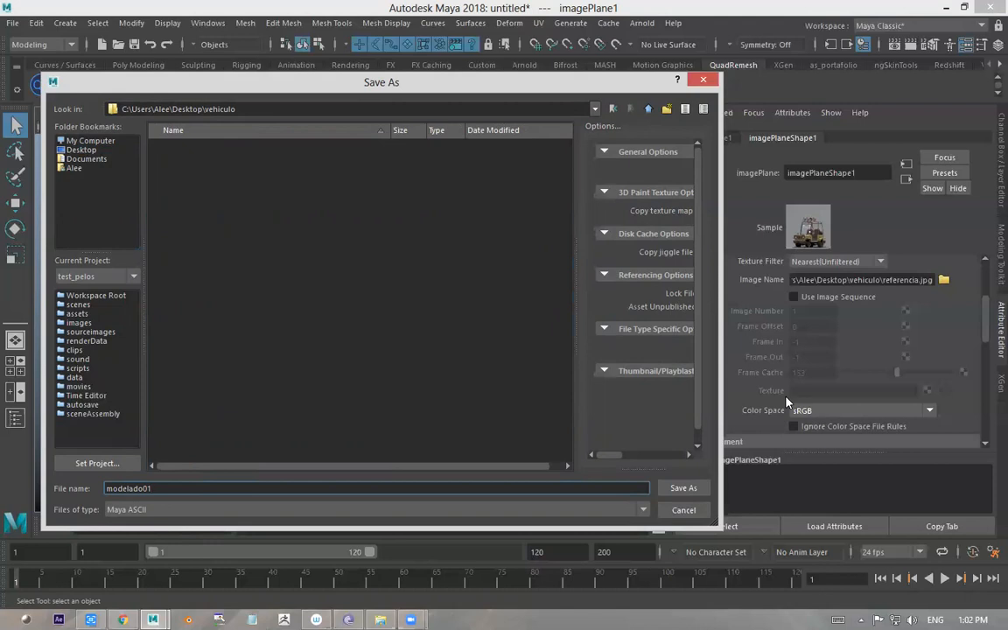
click(681, 489)
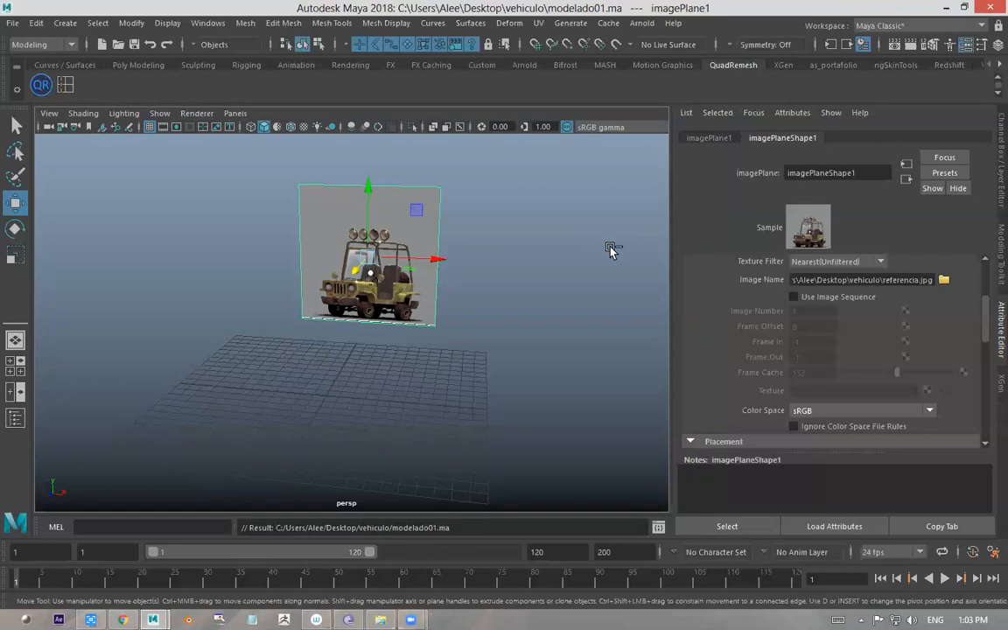
key(ctrl+s)
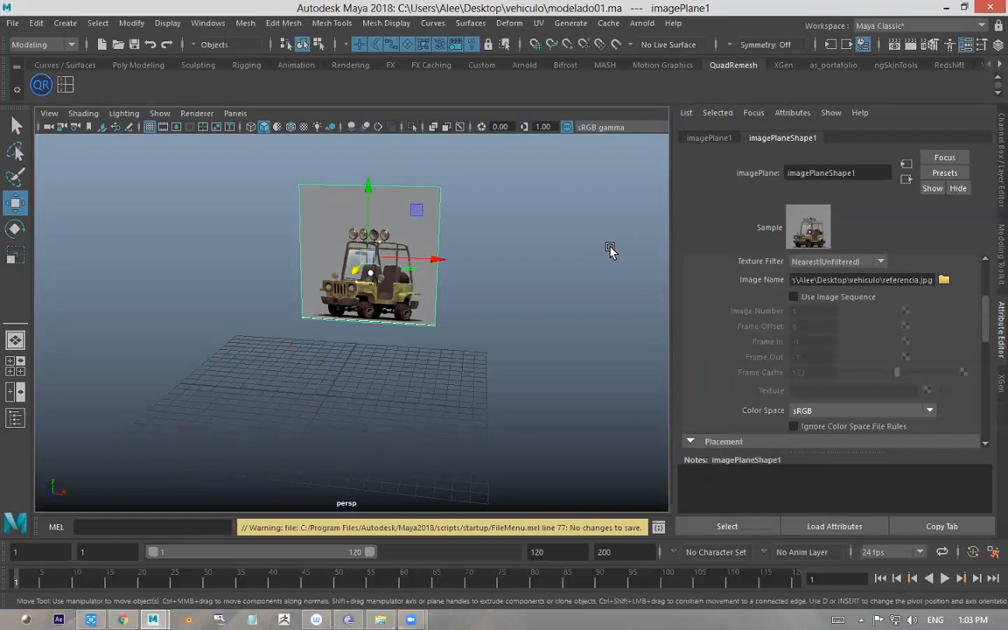
- Deselect the image plane and switch between the four-view layout and the full-size perspective view
click(527, 218)
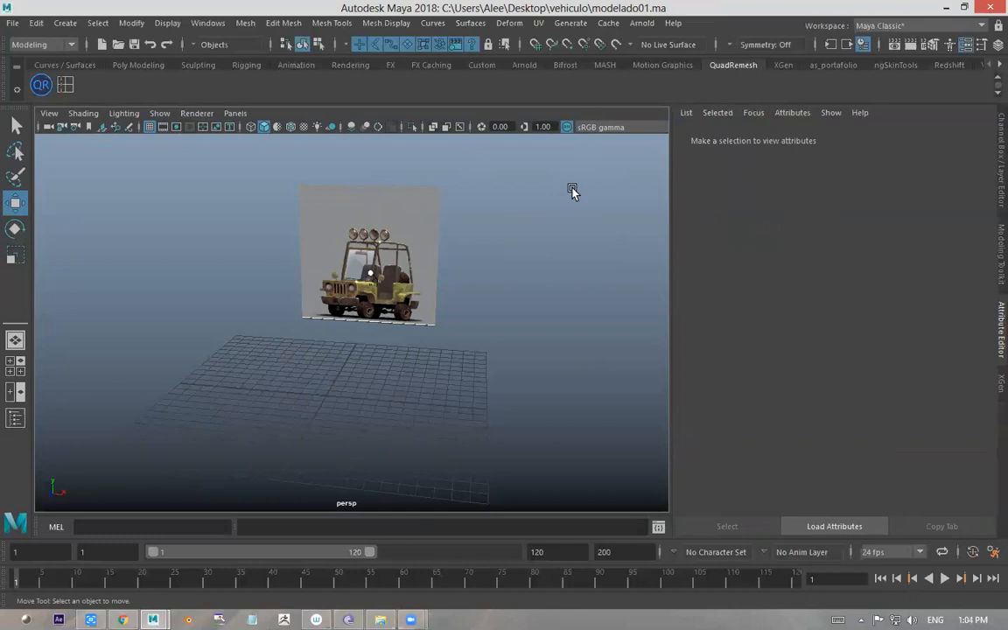
alt+drag(545, 300, 435, 299)
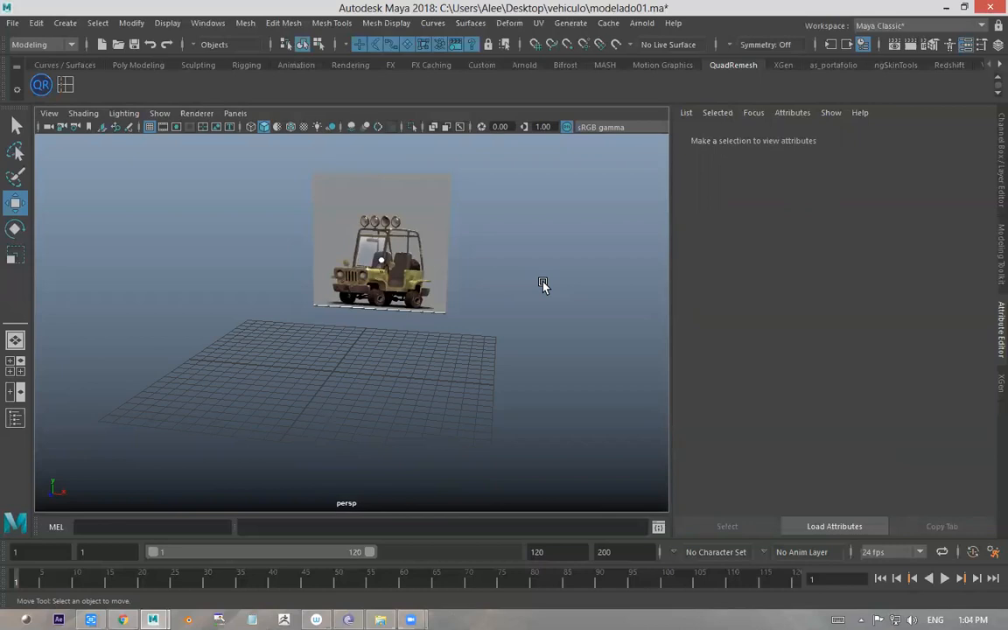
key(space)
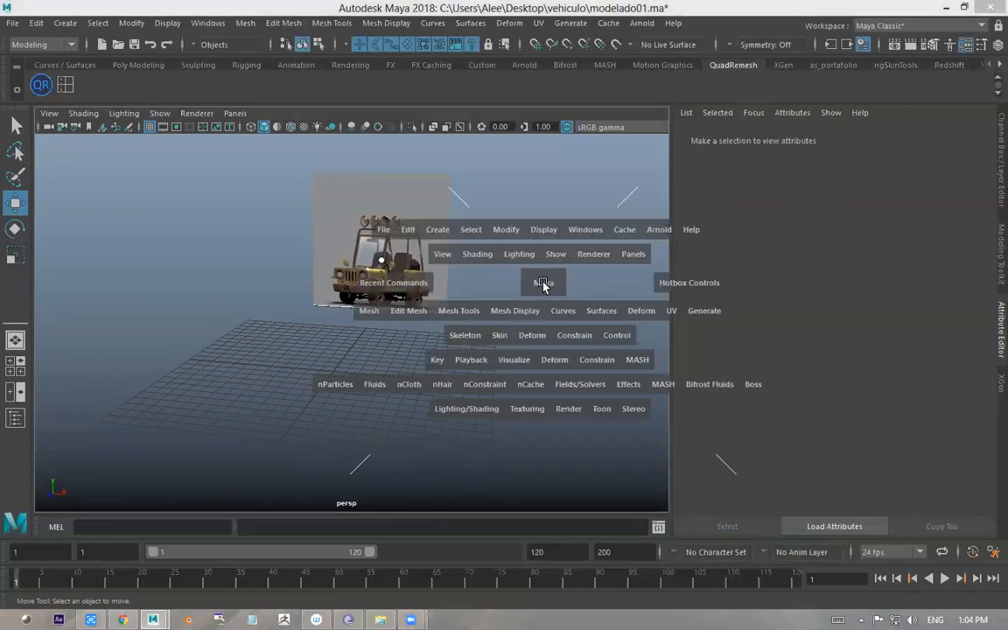
key(space)
key(space)
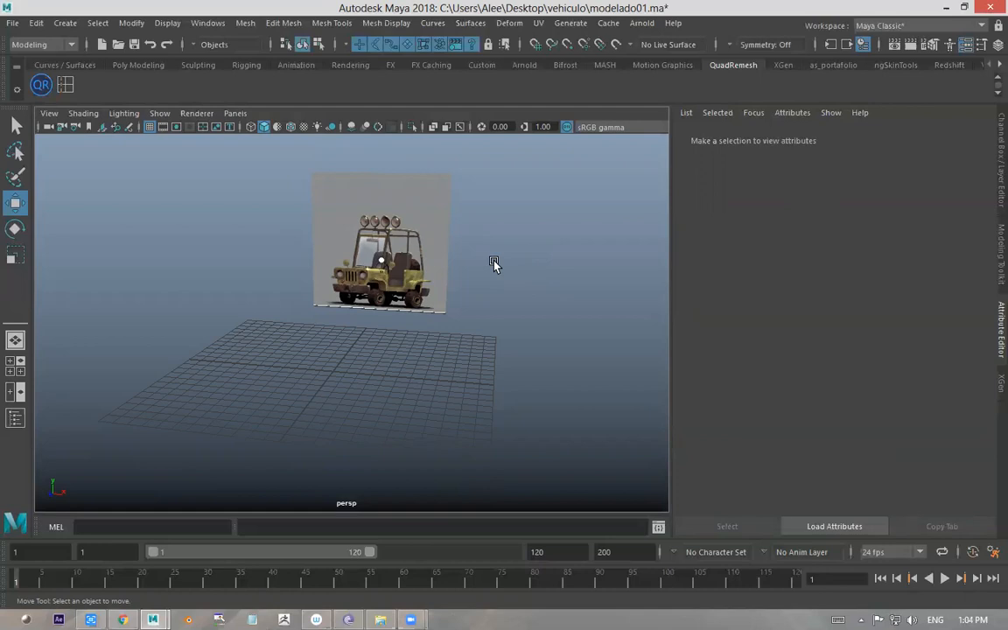
key(space)
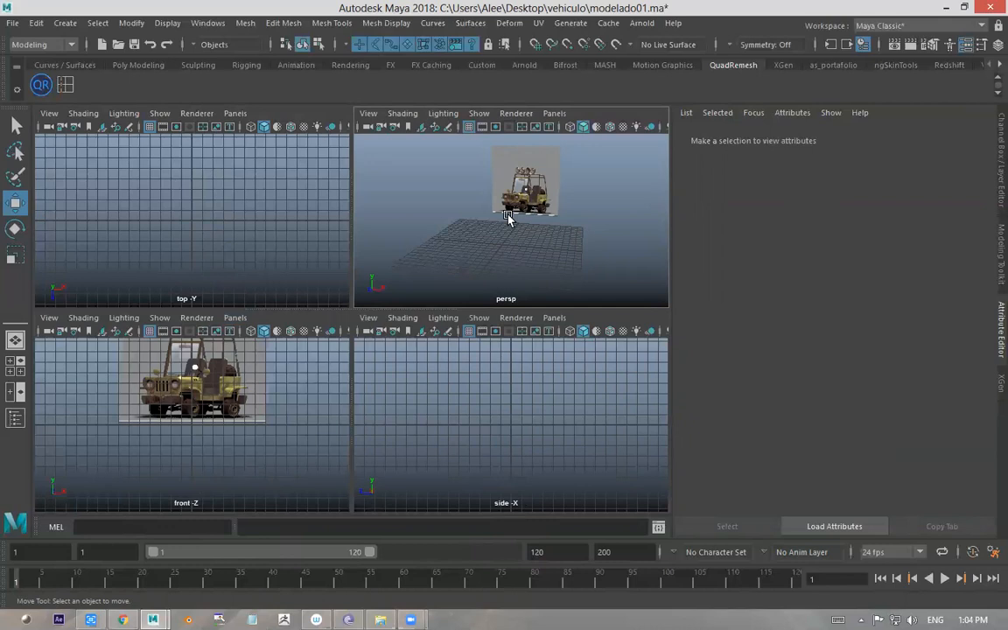
key(space)
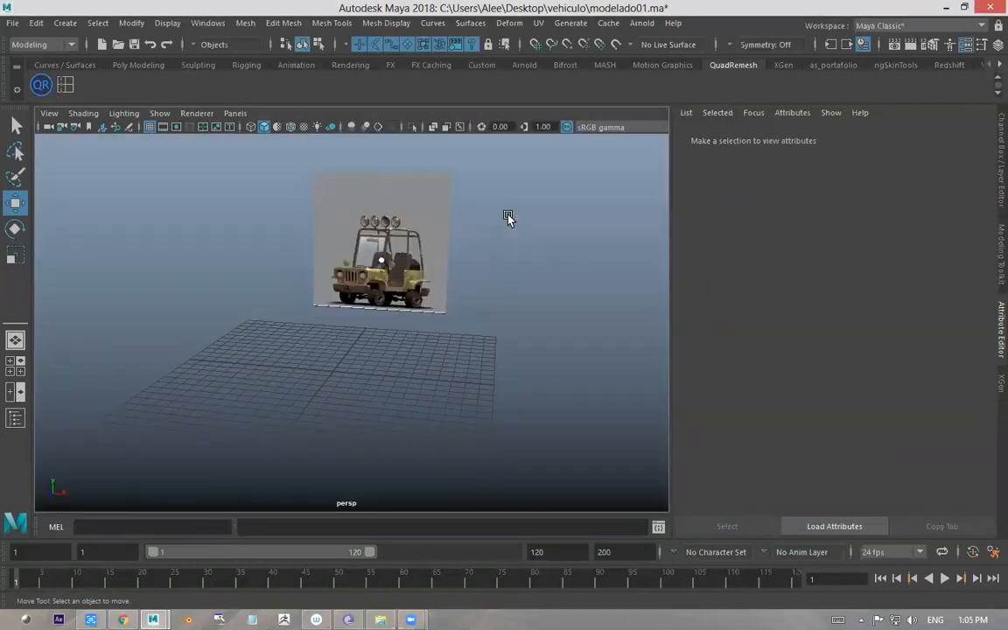
- Show the front and side views at full size in turn, and return to the full-size perspective view
key(space)
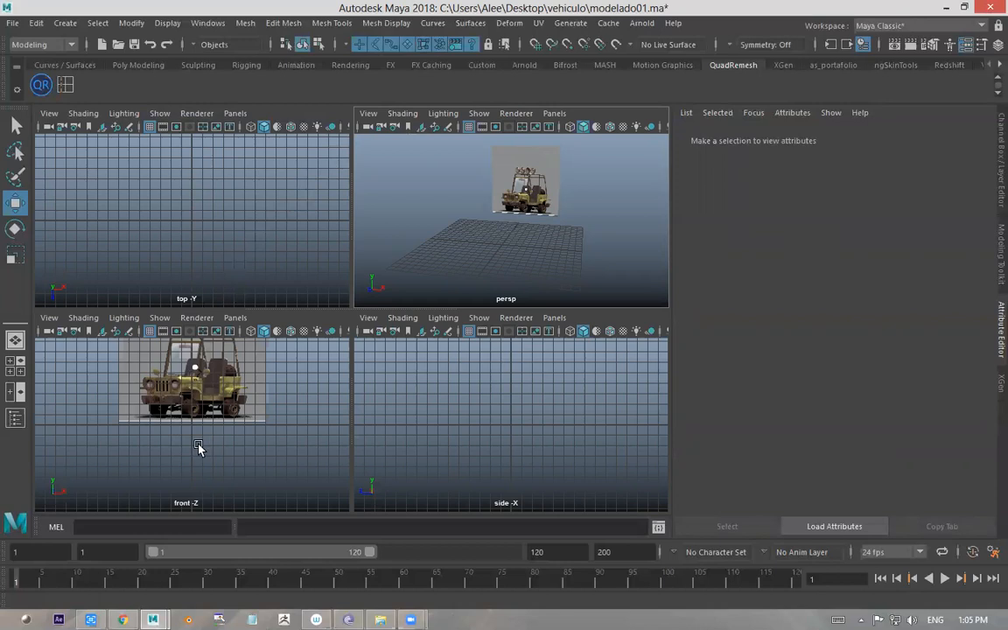
key(space)
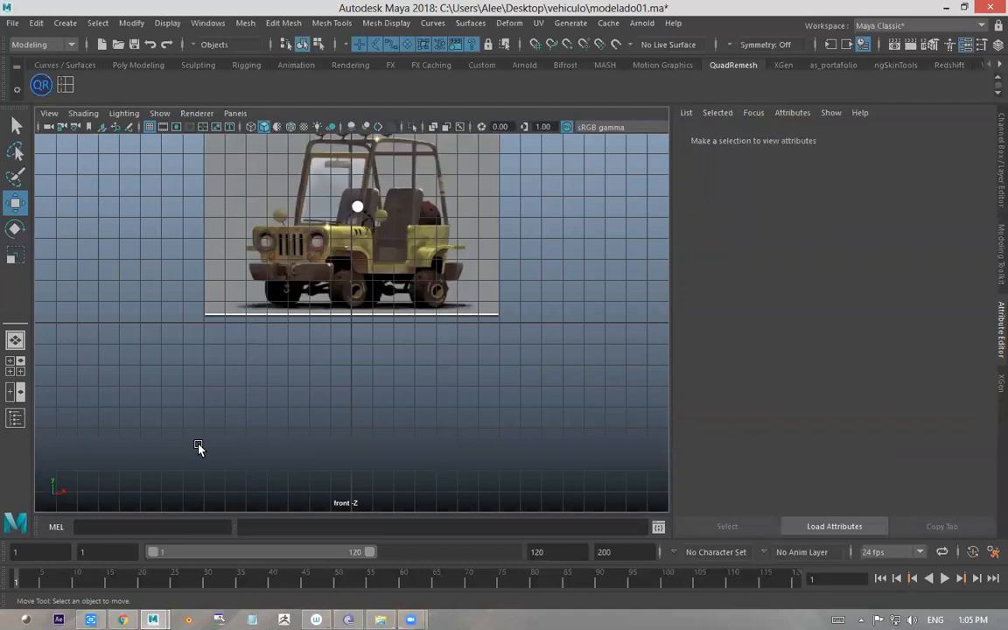
key(space)
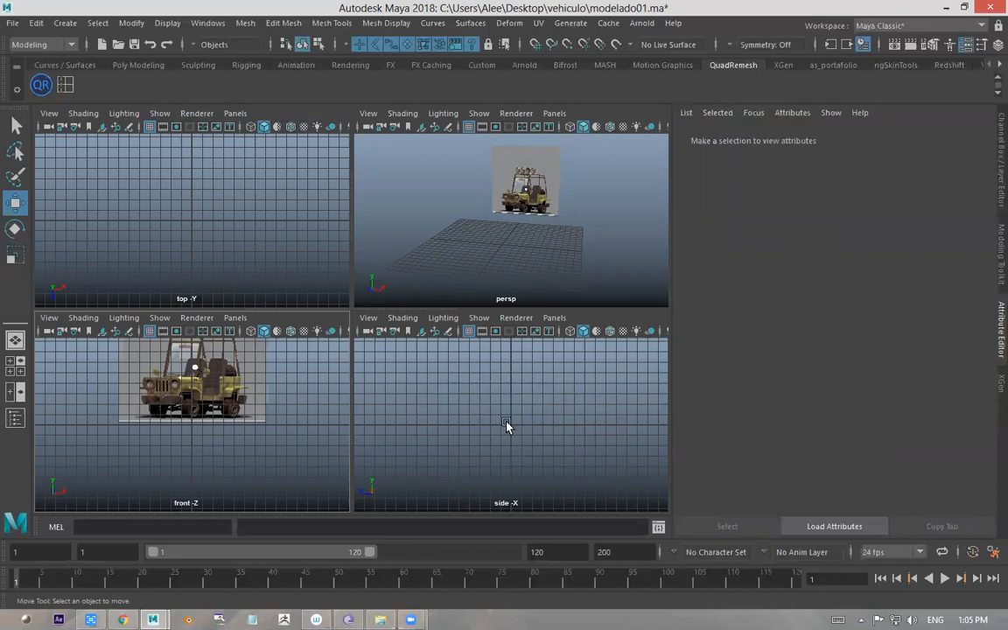
key(space)
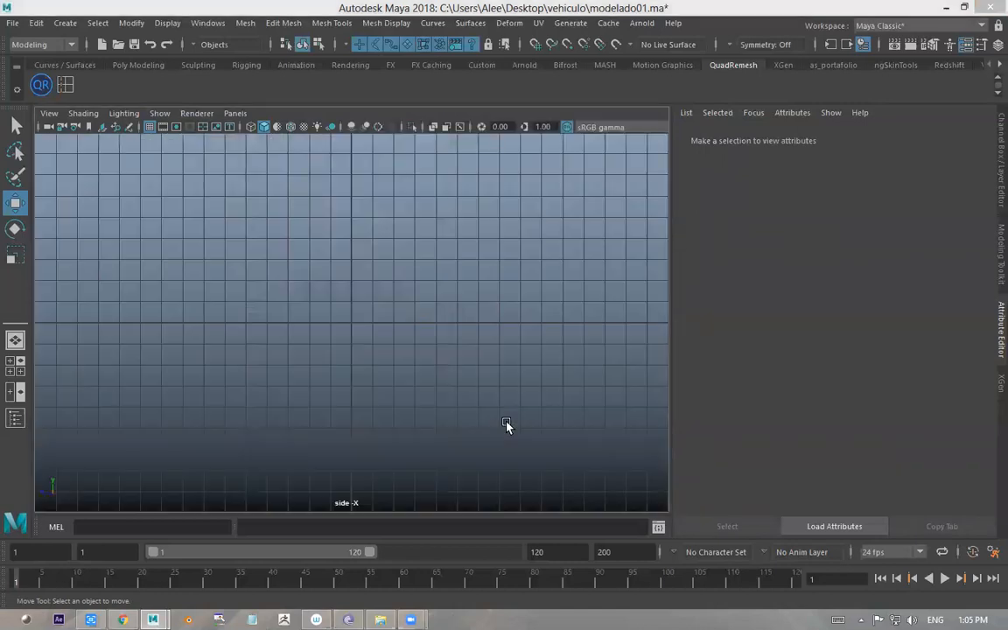
key(space)
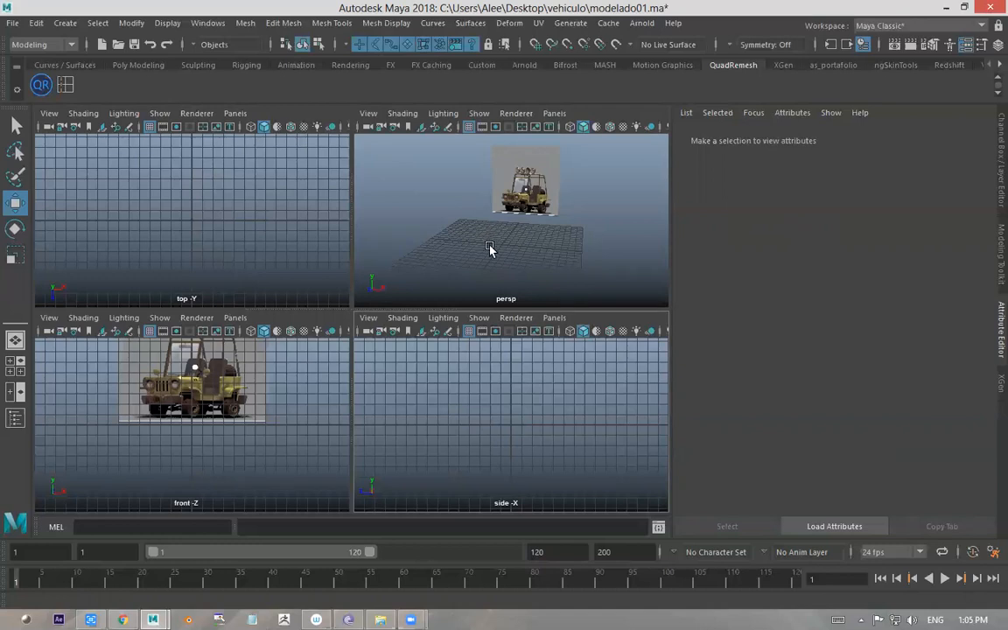
key(space)
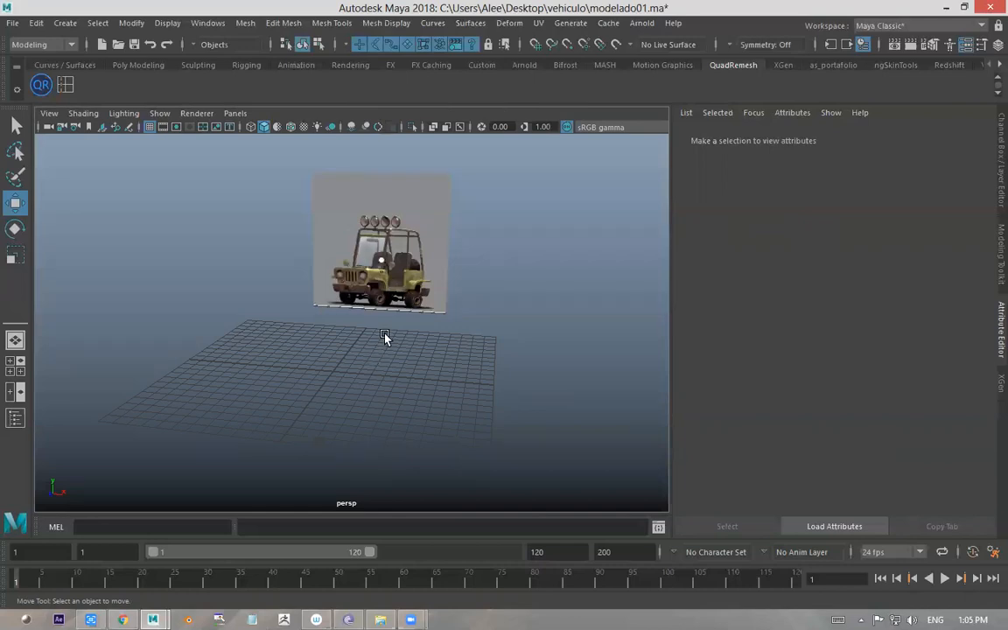
- Change the perspective panel to the Front View, check it in the four-view layout, and restore the Perspective View
key(space)
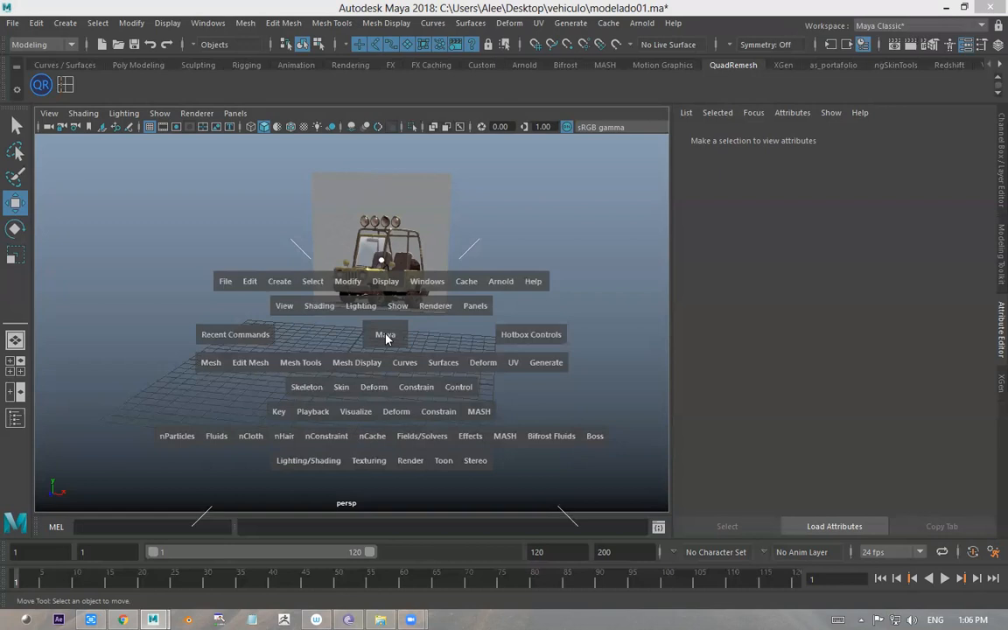
click(386, 338)
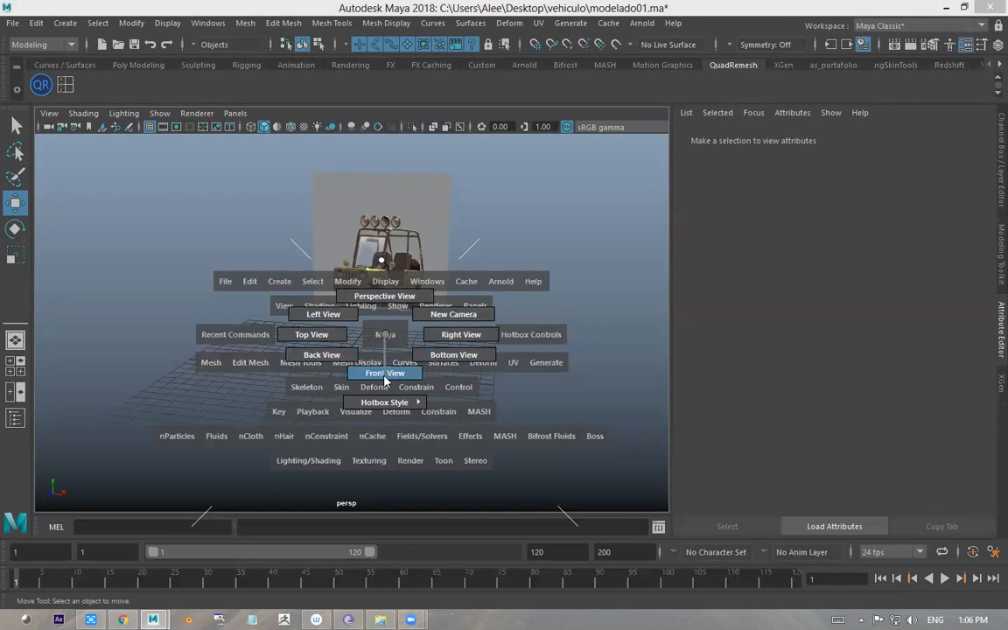
click(385, 379)
key(space)
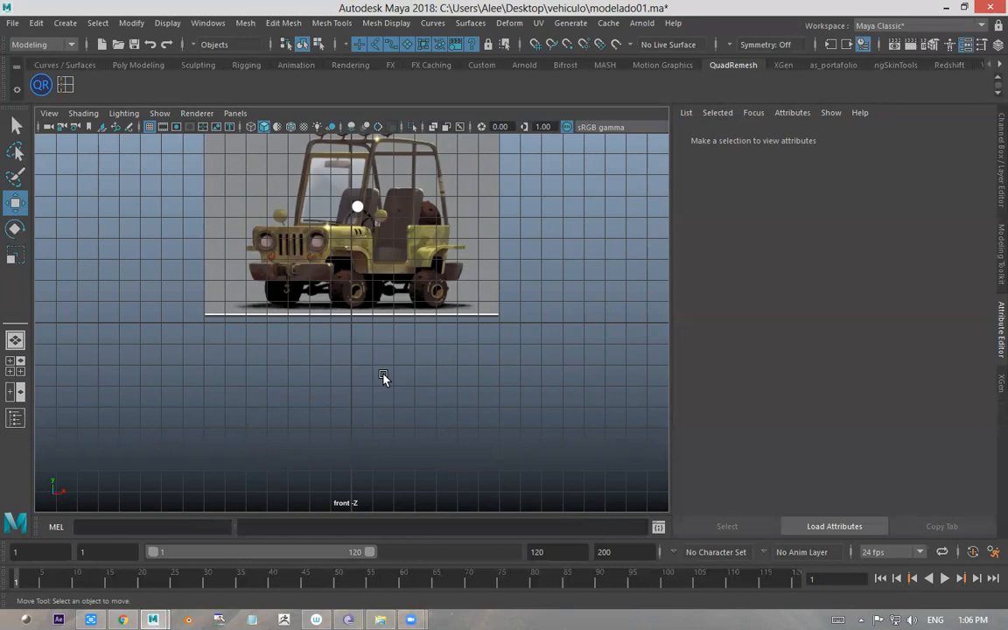
key(space)
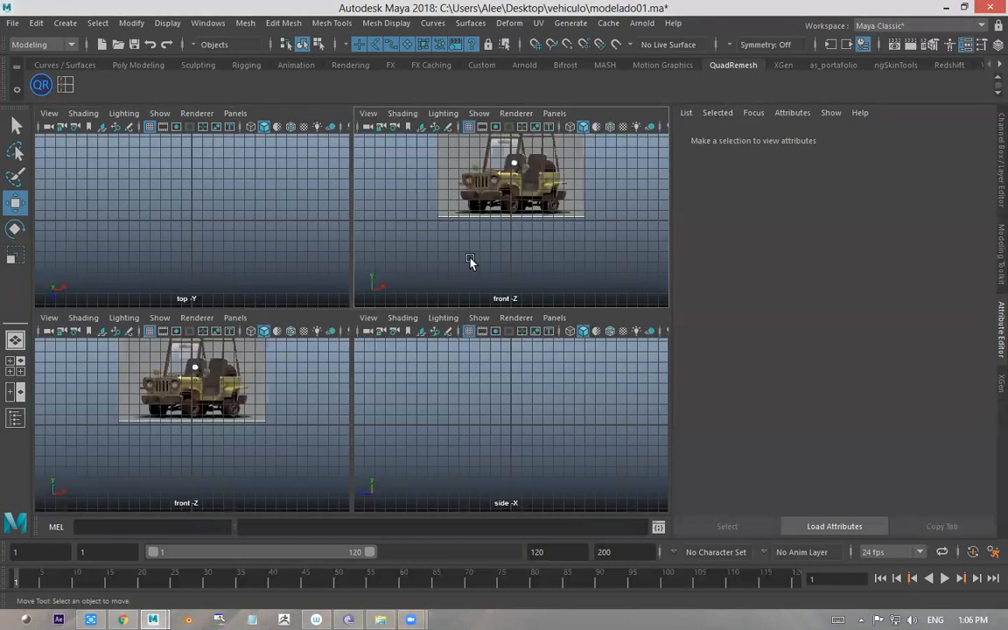
key(space)
key(space)
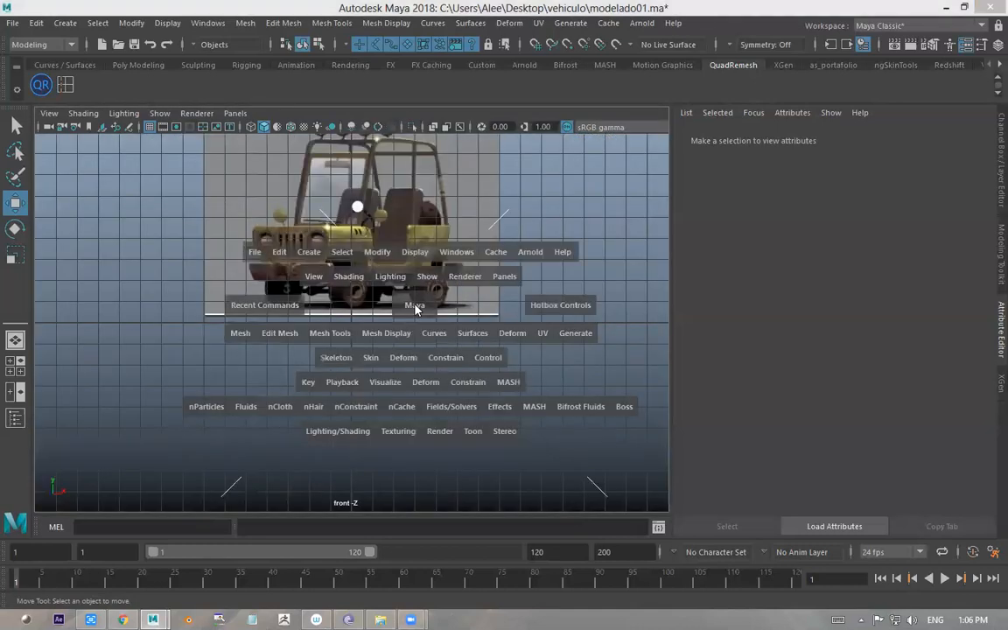
drag(416, 309, 420, 272)
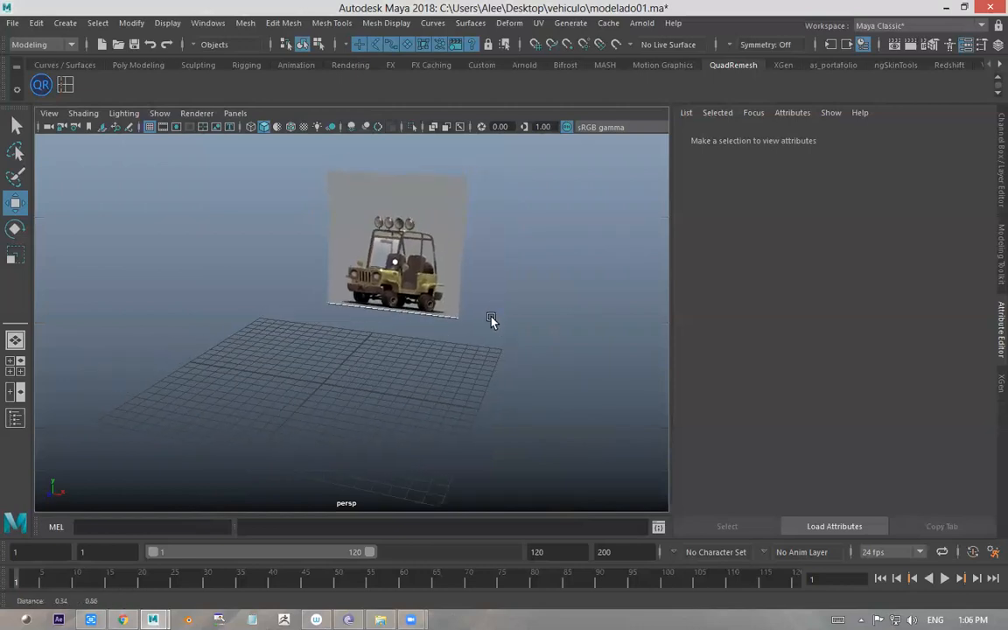
- Choose the Perspective View again and look at the jeep reference and grid from other angles
key(space)
drag(493, 322, 481, 279)
key(space)
key(space)
key(space)
key(space)
alt+drag(362, 312, 378, 312)
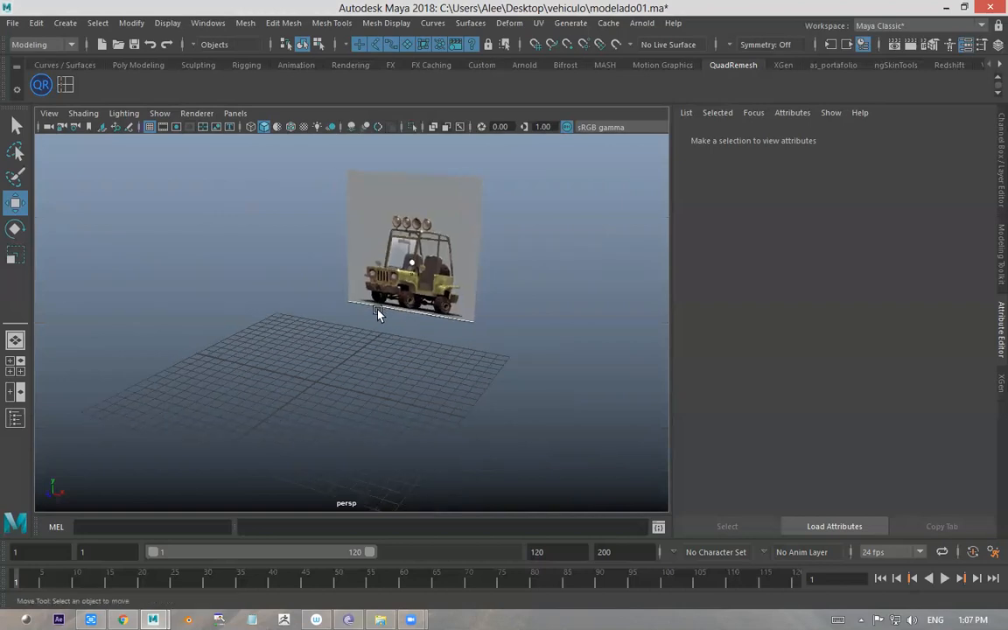
alt+drag(378, 314, 419, 278)
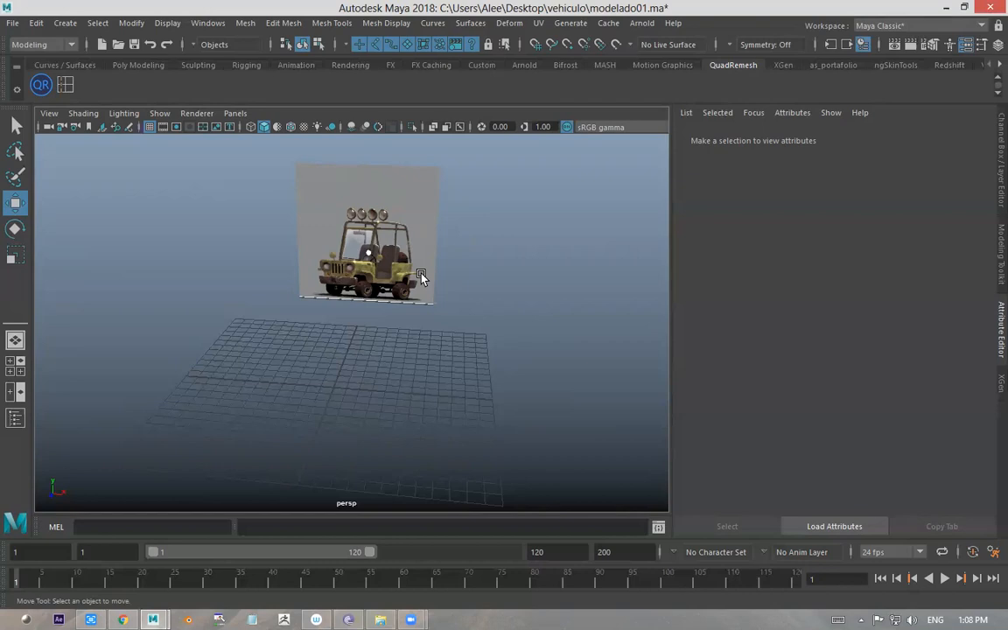
- Create a polygon cube at the centre of the grid
click(63, 24)
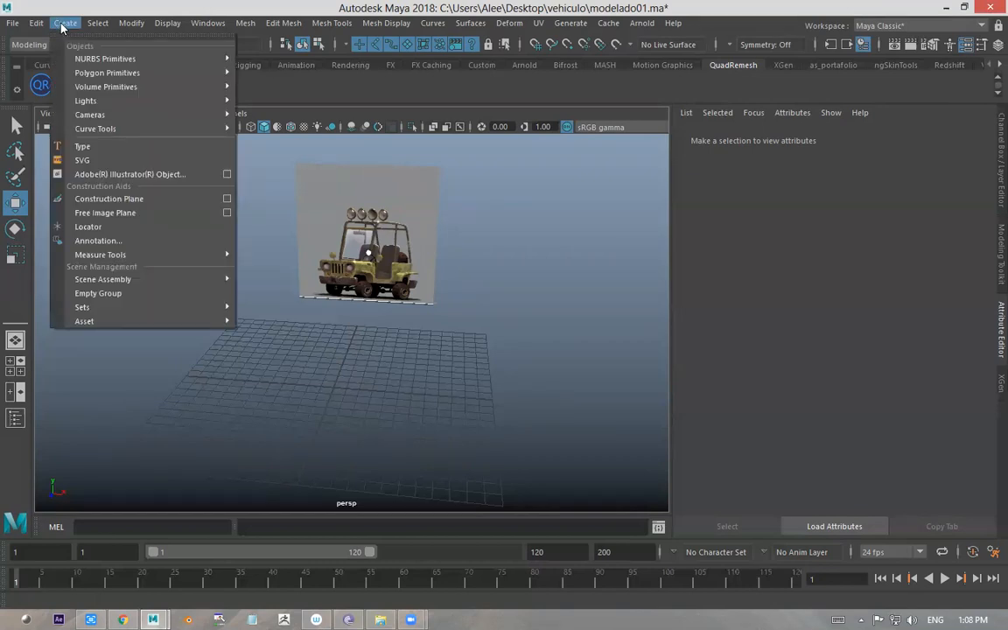
mouse_move(122, 73)
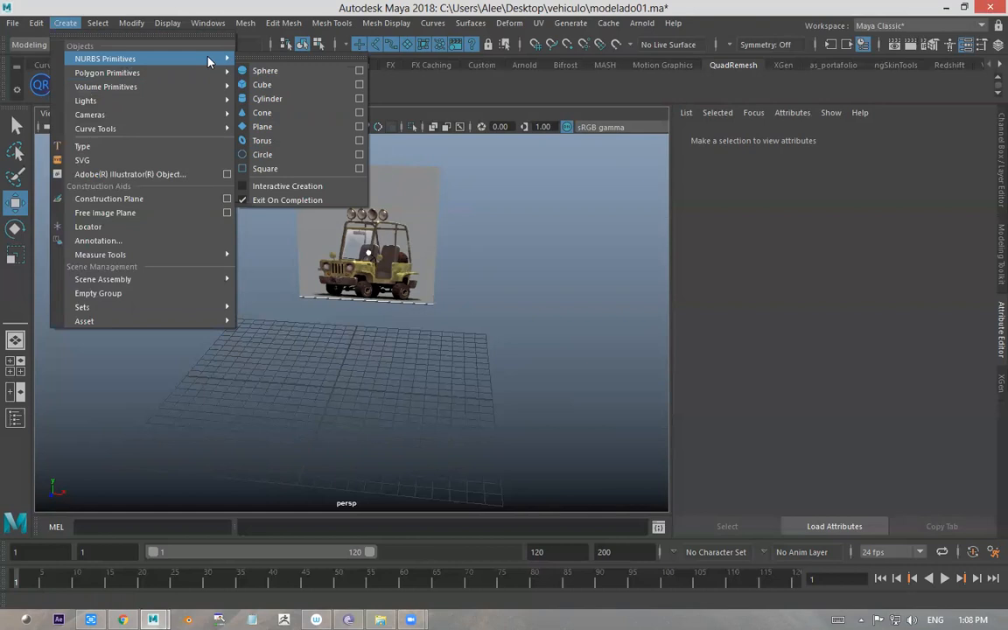
mouse_move(187, 74)
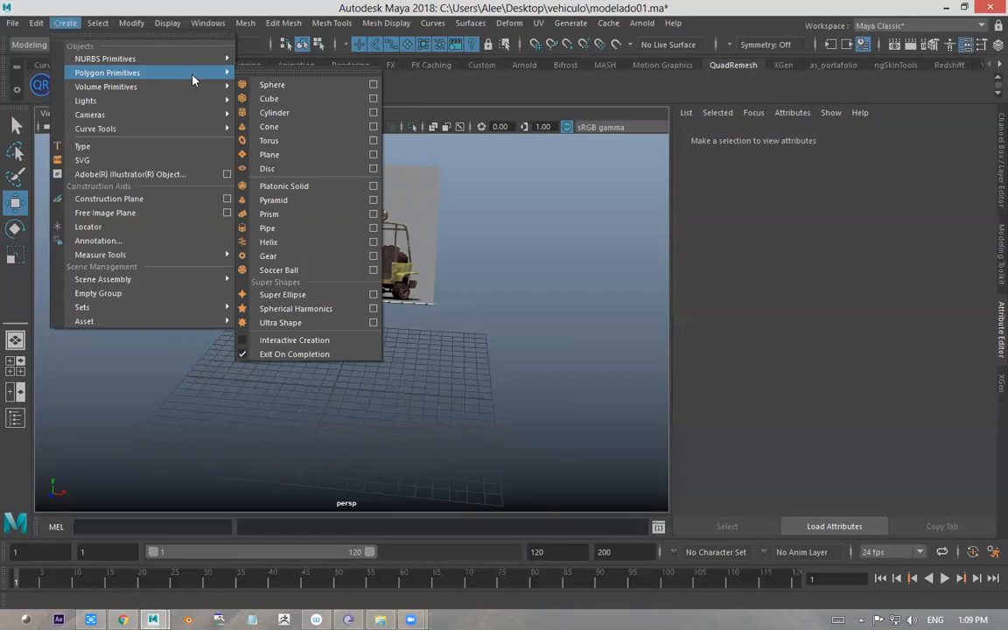
click(274, 100)
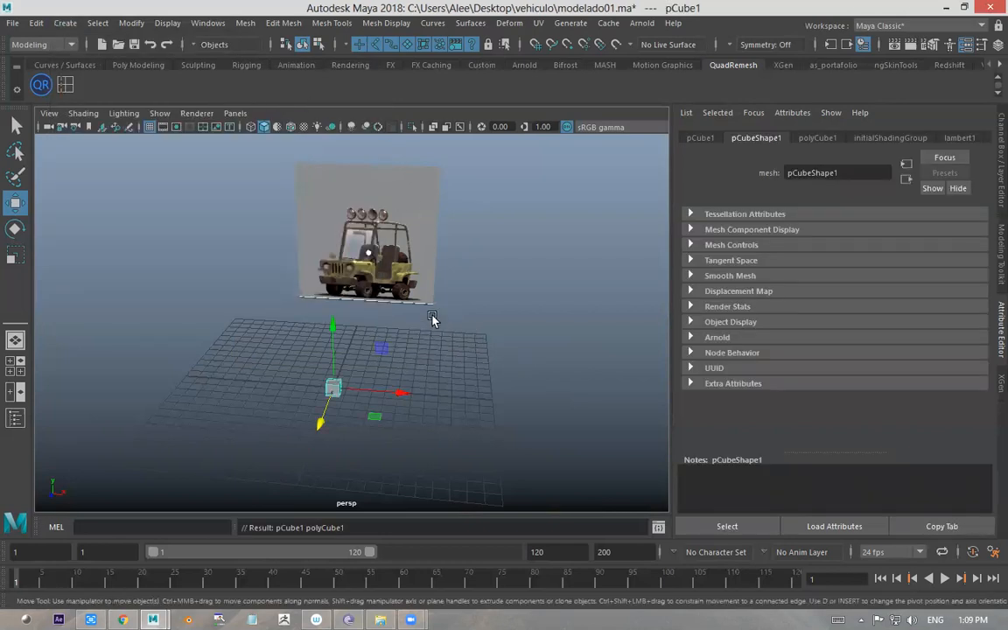
- Deselect the cube and select it again, both directly and with a marquee around it
click(375, 386)
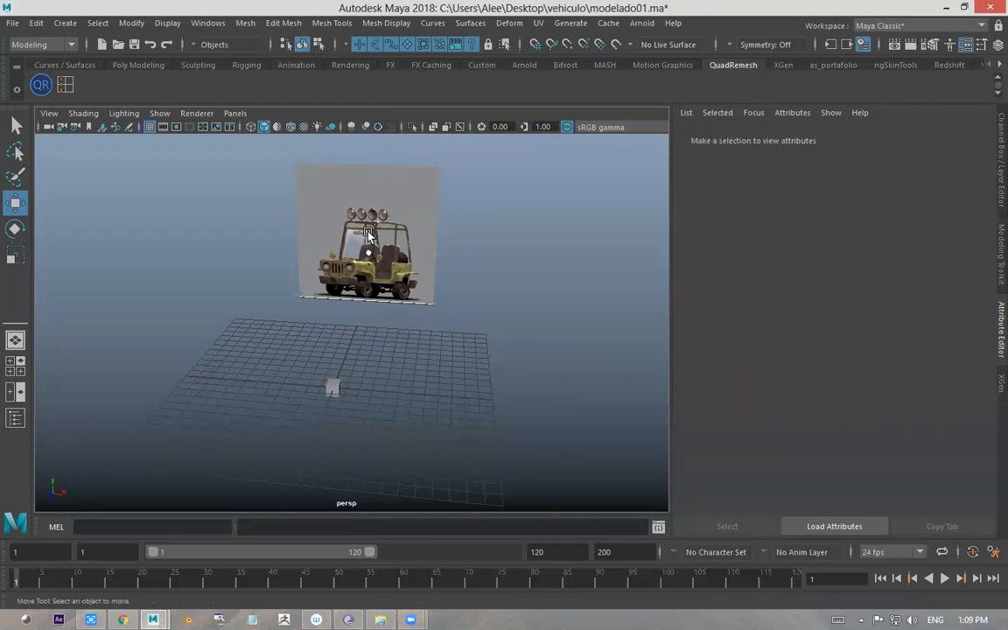
drag(350, 393, 275, 399)
click(369, 411)
click(336, 392)
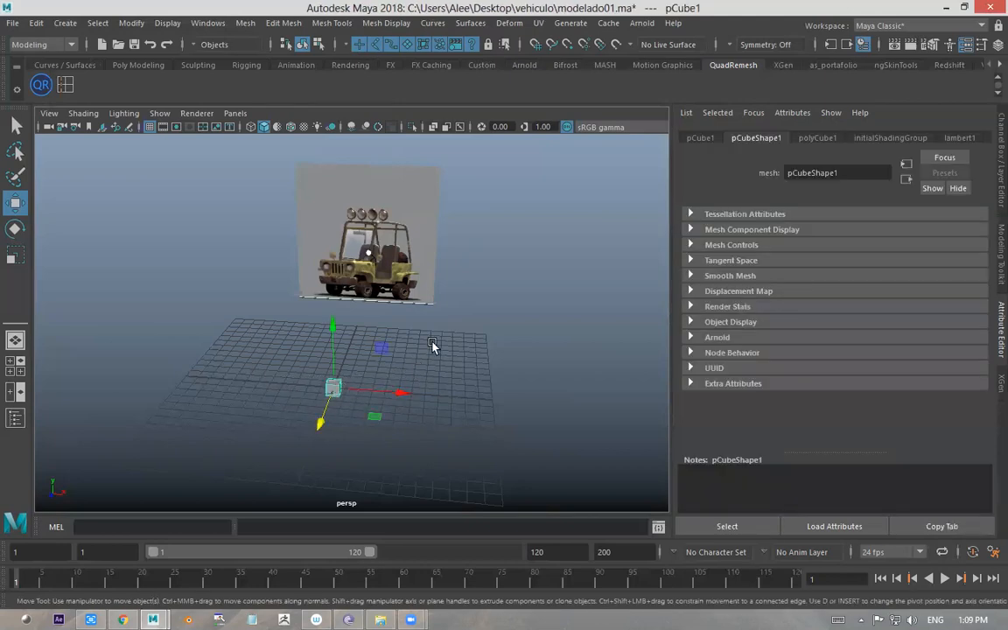
click(432, 345)
drag(355, 370, 305, 395)
- Examine the selected cube on the grid close up and from several angles, comparing it with the jeep reference
alt+right_drag(323, 360, 392, 401)
alt+middle_drag(376, 406, 380, 262)
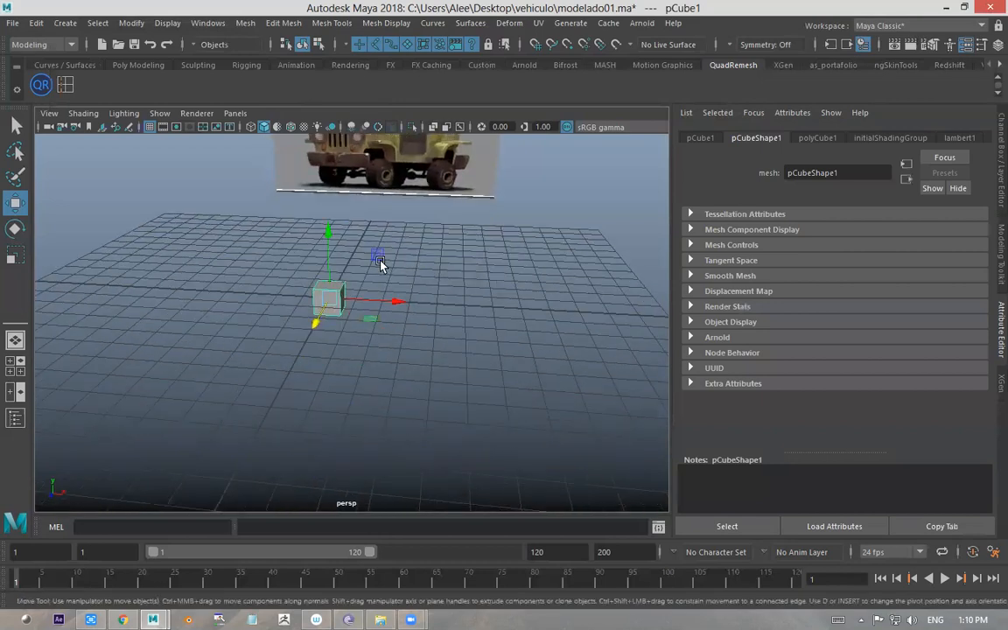
alt+right_drag(380, 262, 639, 312)
alt+drag(490, 311, 425, 315)
alt+middle_drag(306, 264, 355, 385)
alt+right_drag(356, 385, 280, 376)
alt+drag(438, 363, 351, 368)
alt+right_drag(351, 368, 418, 359)
alt+middle_drag(437, 357, 496, 357)
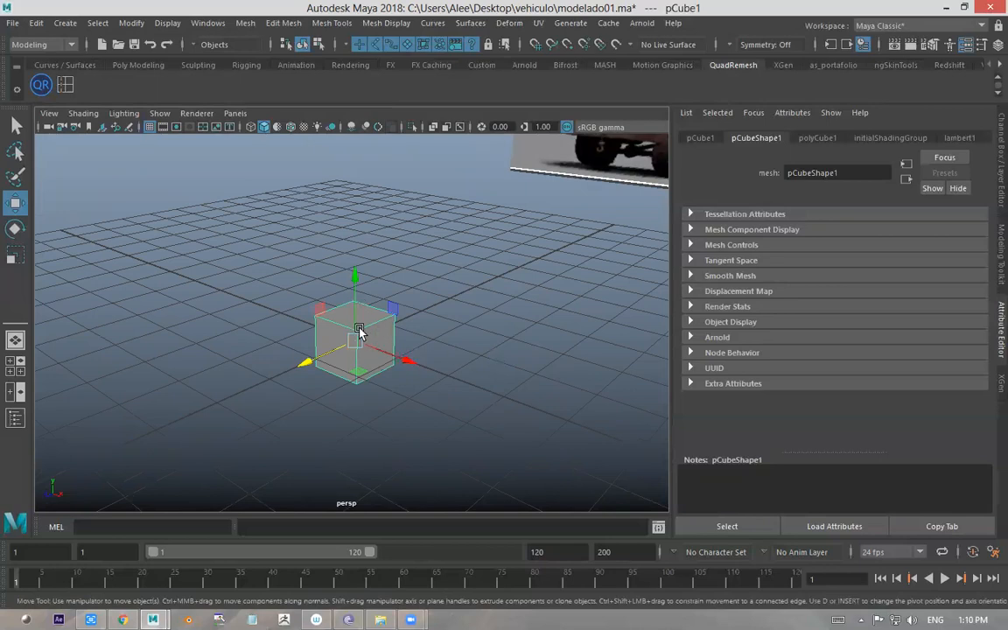
scroll(331, 329, up, 3)
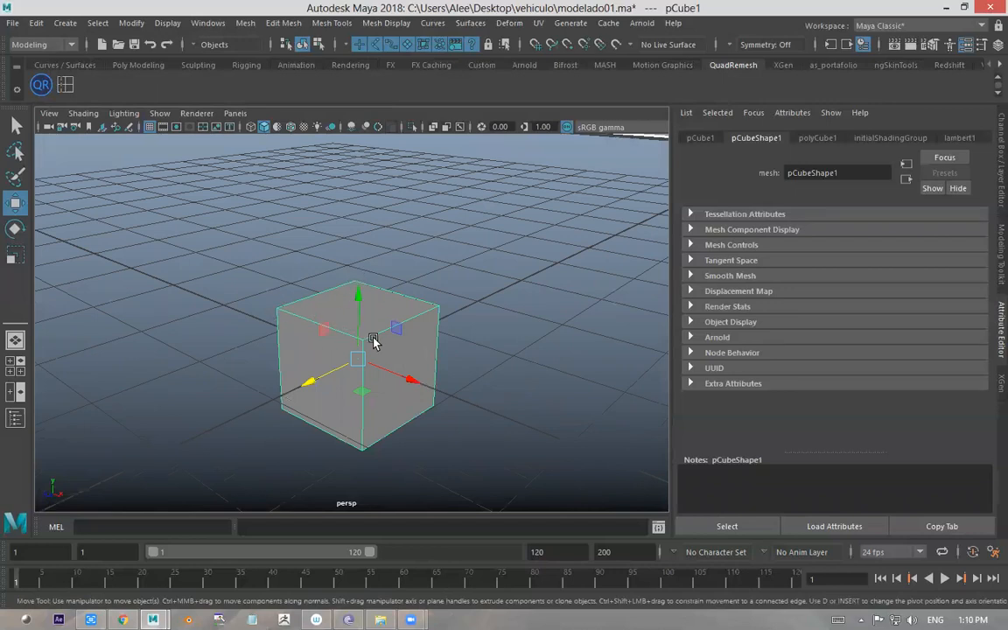
scroll(372, 342, down, 3)
mouse_move(429, 318)
alt+mouse_down()
mouse_move(421, 289)
mouse_move(438, 316)
alt+mouse_up()
scroll(437, 316, up, 3)
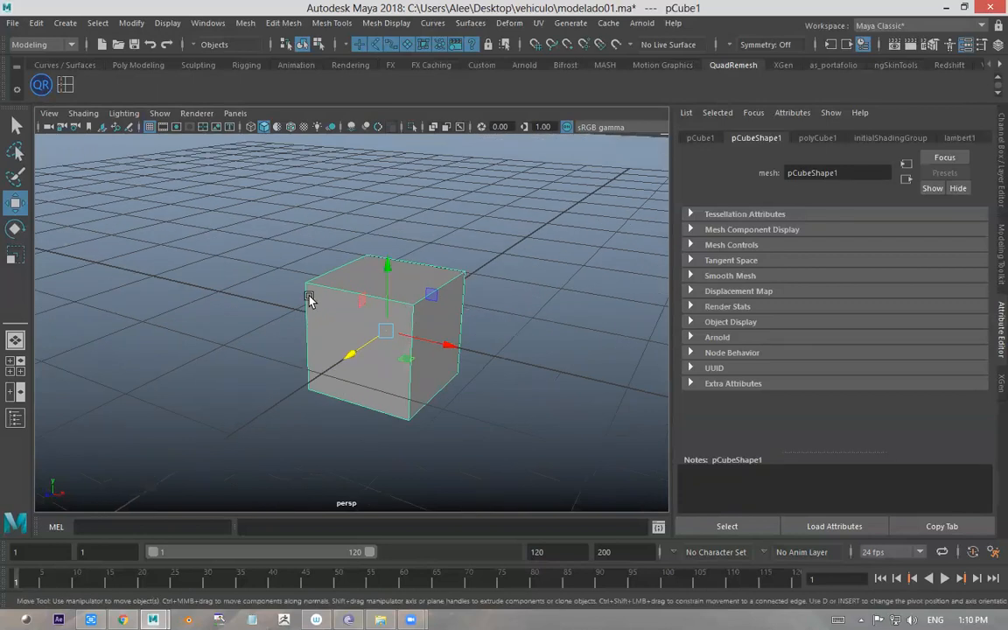
alt+right_drag(401, 385, 123, 349)
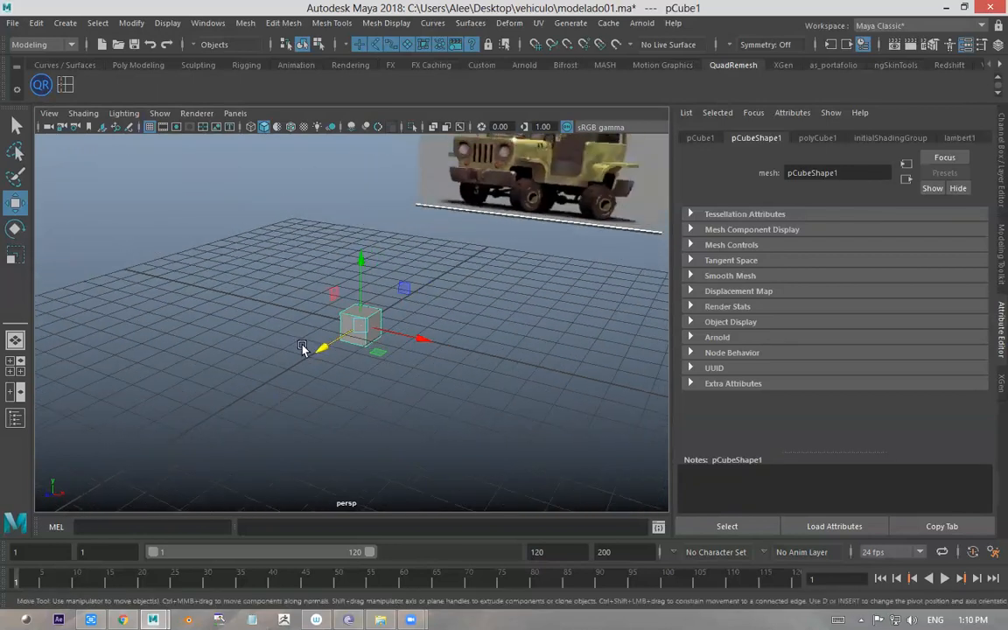
alt+middle_drag(439, 350, 426, 361)
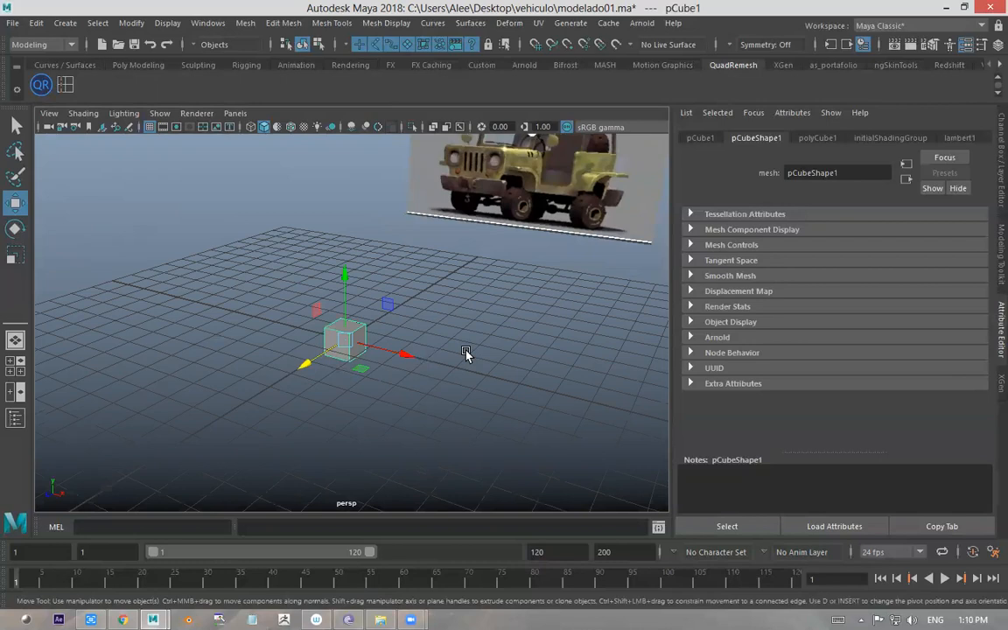
alt+drag(466, 353, 468, 354)
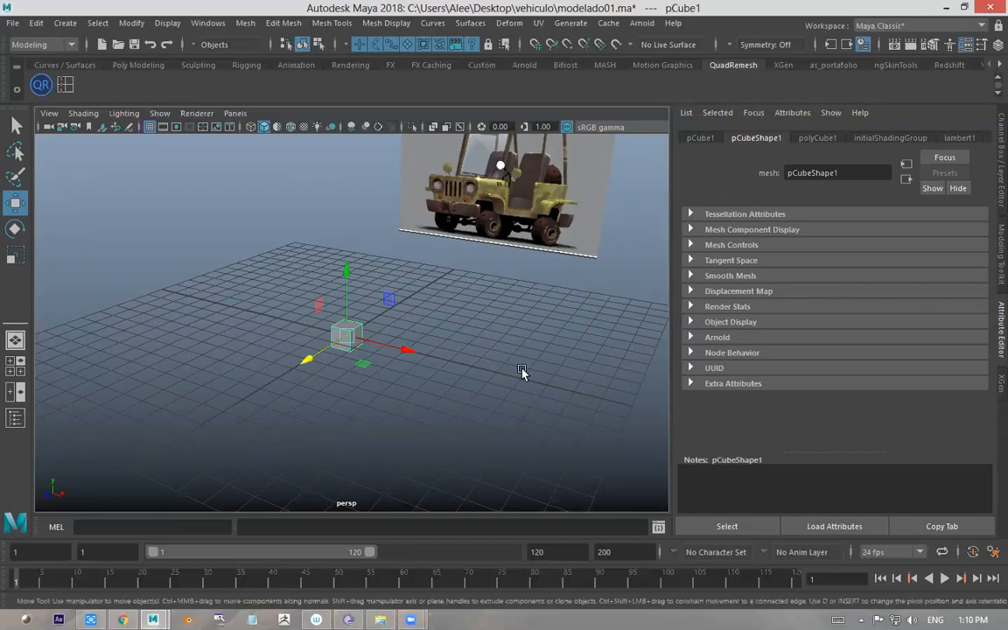
scroll(522, 371, up, 3)
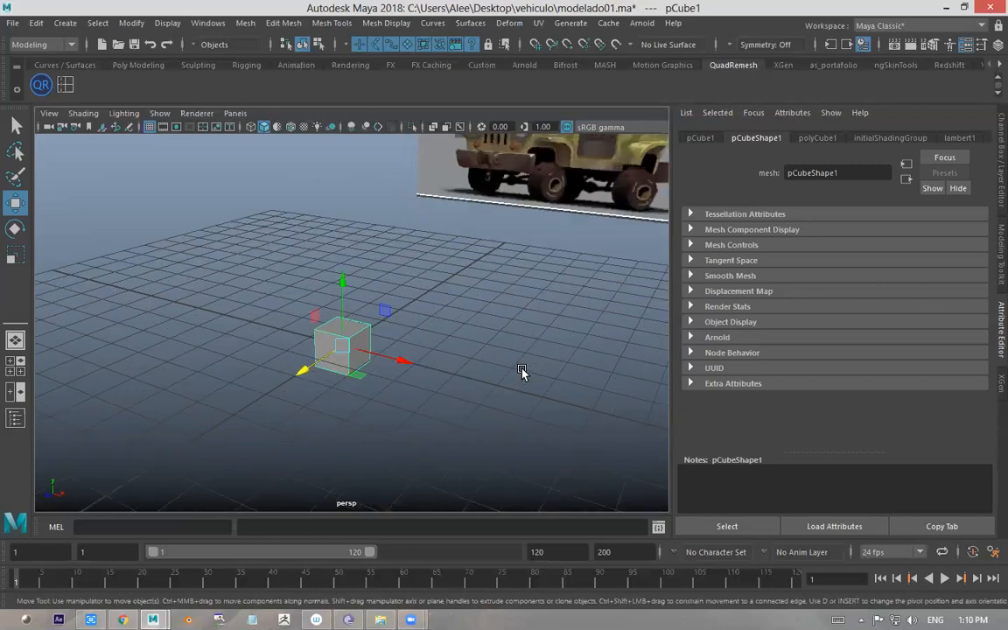
scroll(522, 372, up, 2)
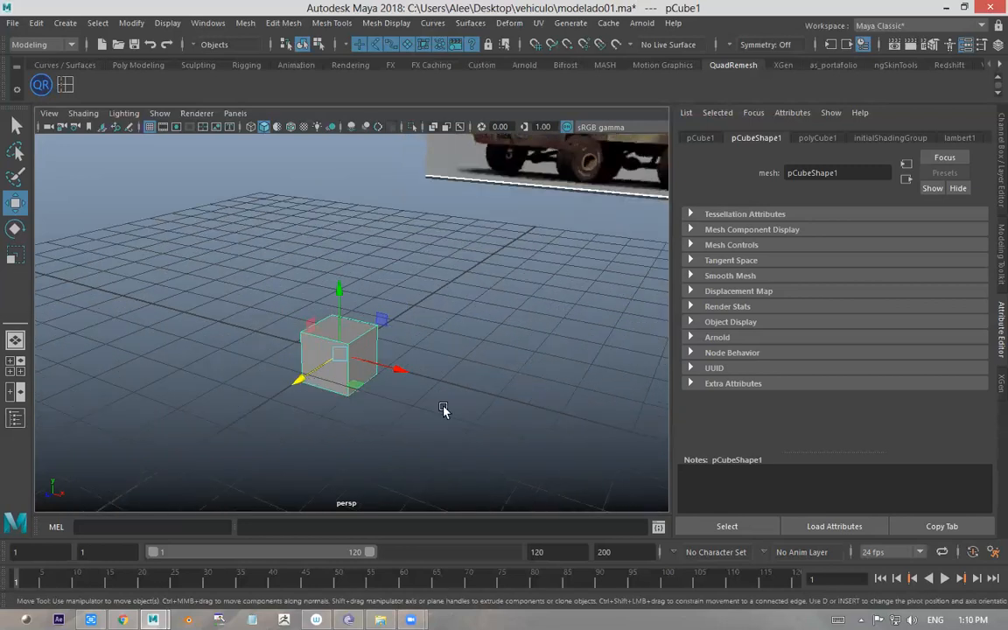
- Deselect the cube, select it again, and look at it on the grid beside the jeep reference
click(413, 280)
click(342, 350)
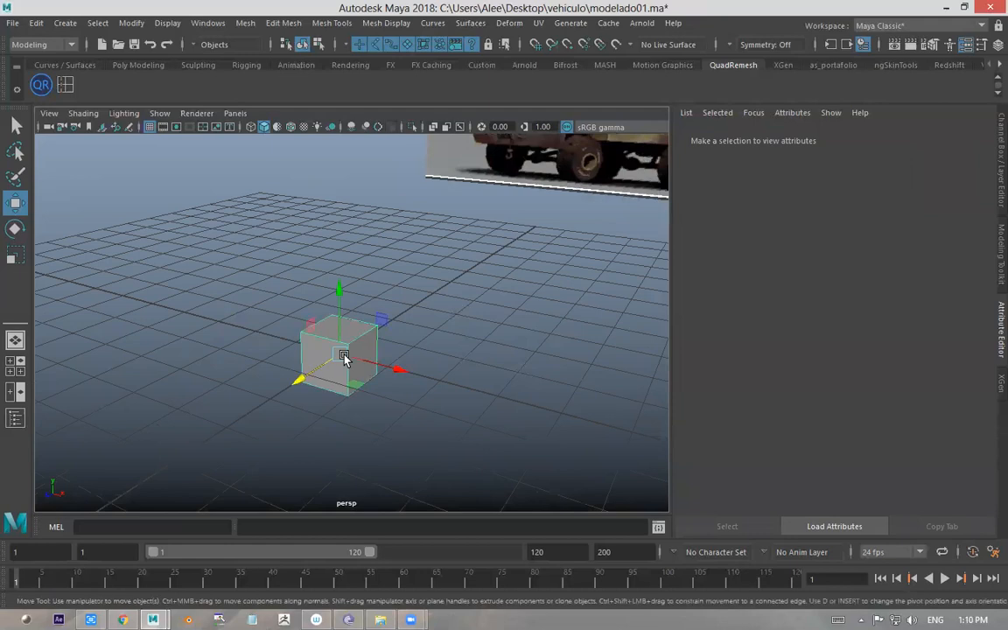
scroll(409, 317, down, 3)
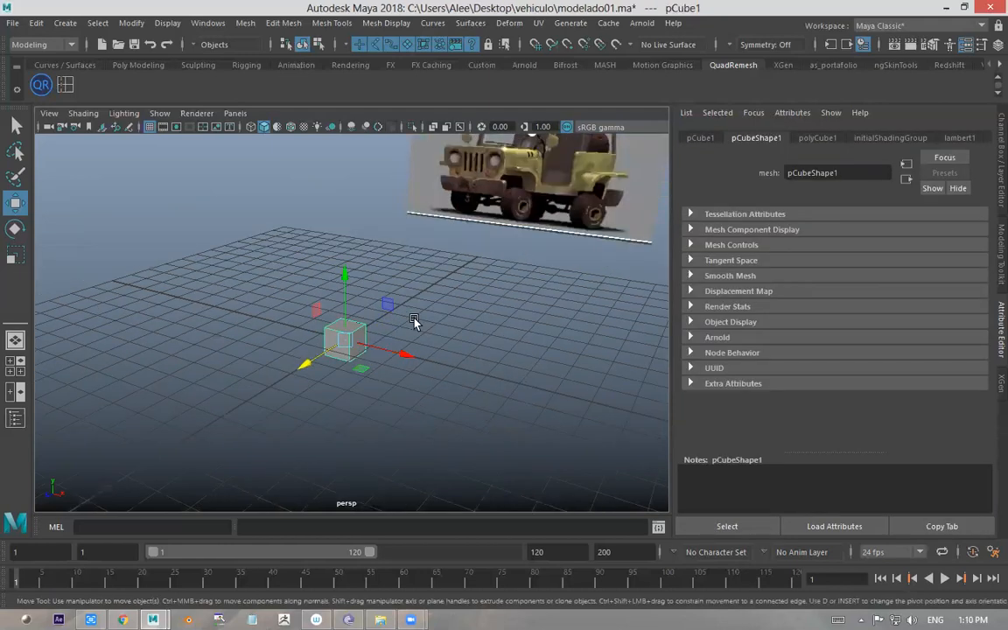
scroll(413, 321, up, 2)
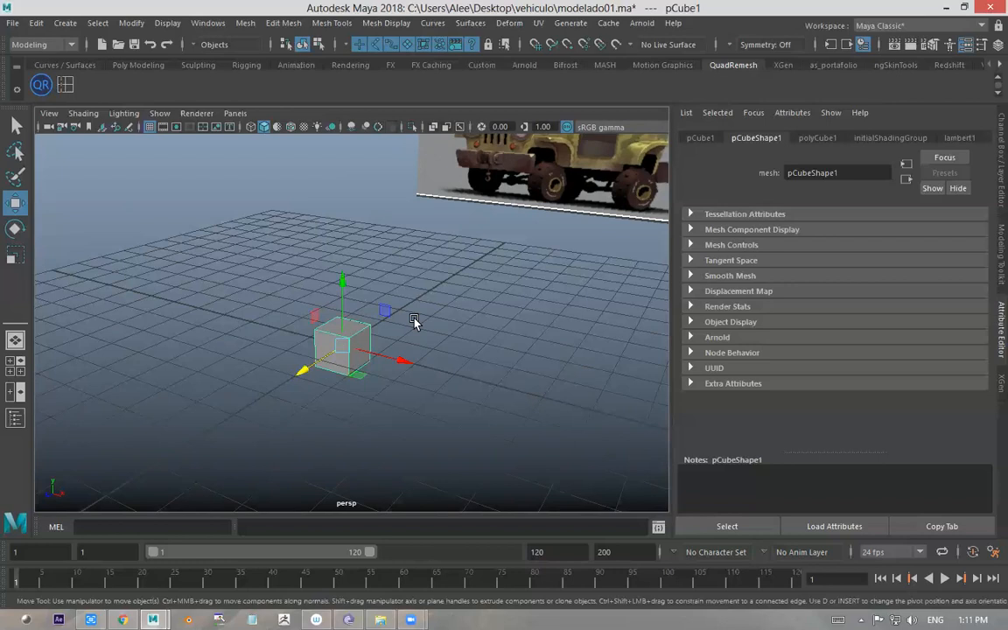
- Switch the cube to vertex selection mode to work on its corner points
right_click(361, 345)
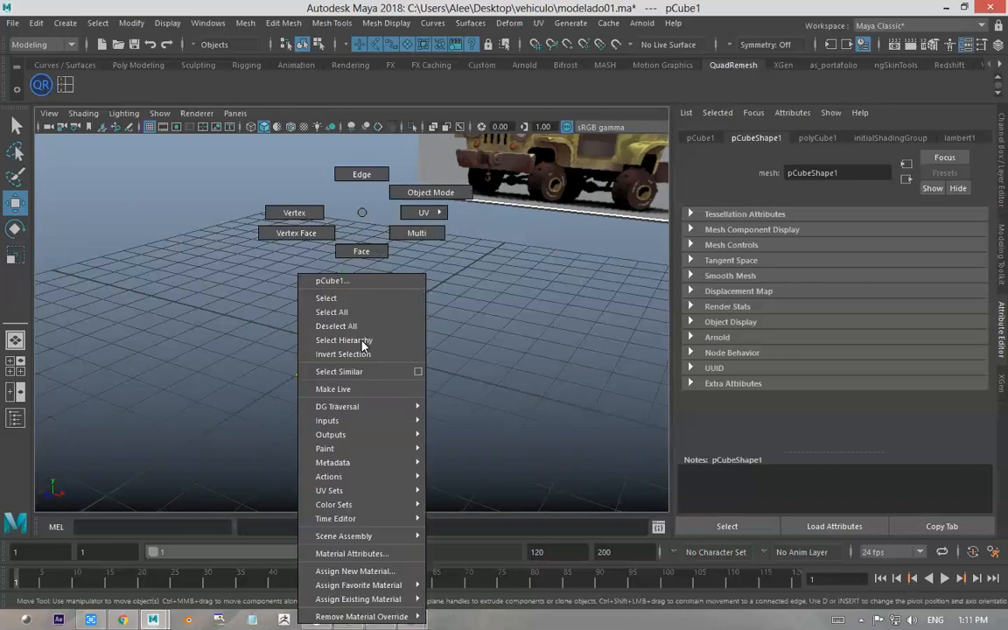
click(363, 343)
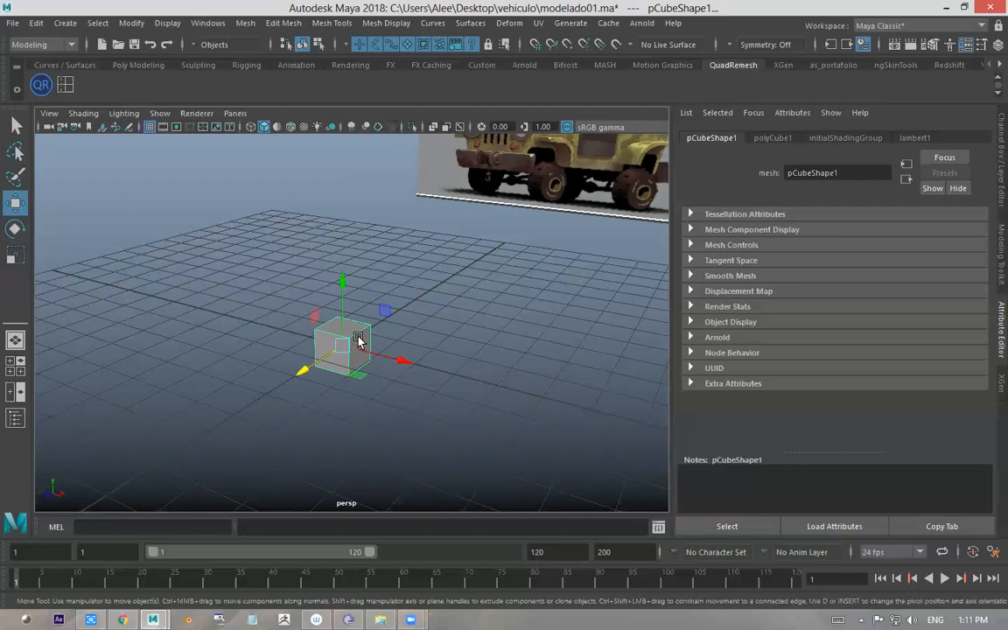
right_click(355, 346)
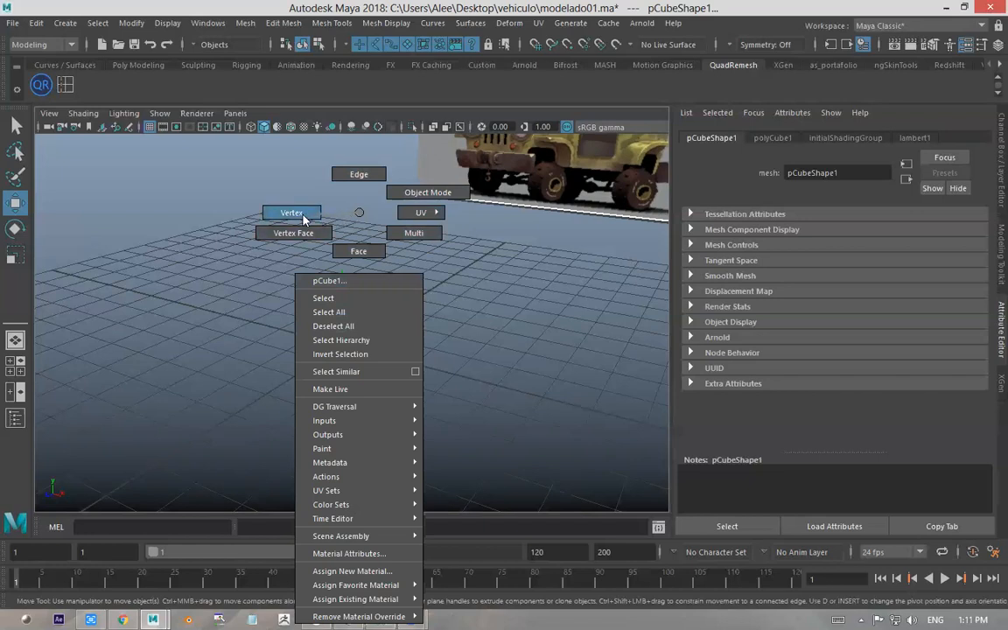
right_drag(304, 216, 303, 216)
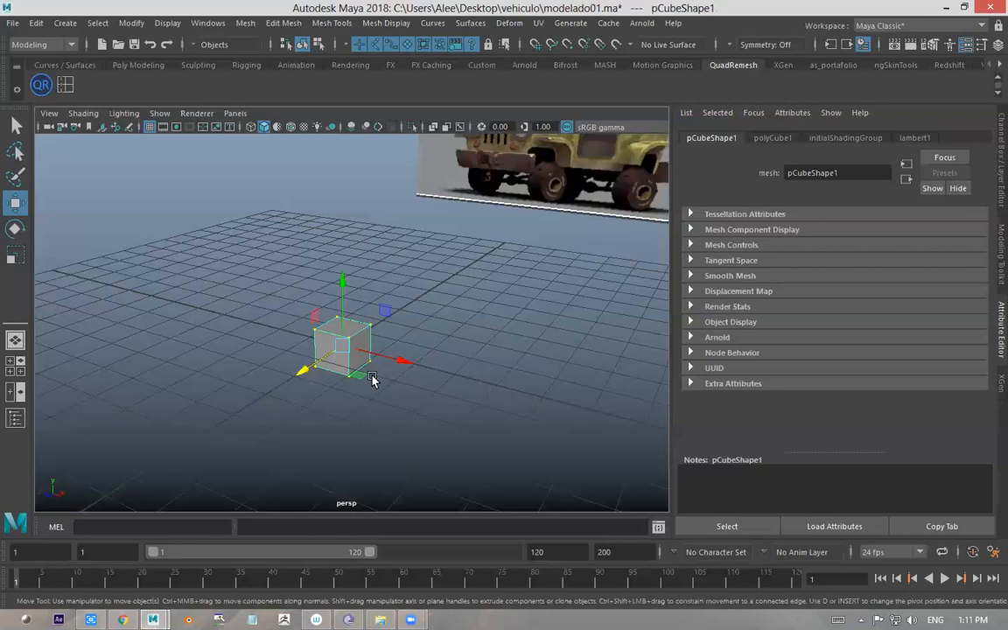
scroll(372, 376, up, 2)
scroll(372, 378, up, 3)
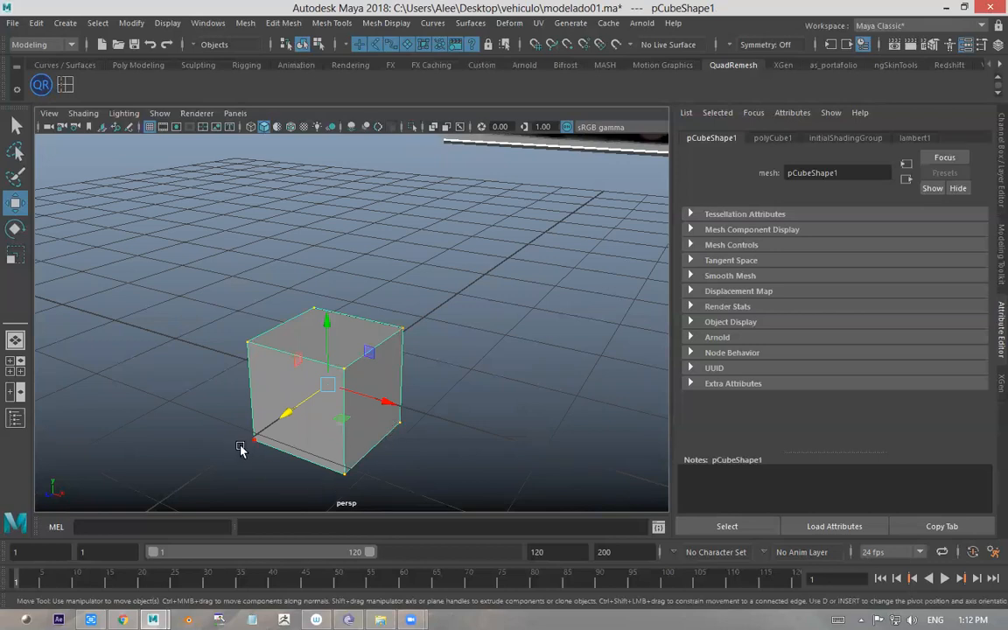
- Select the four corner vertices of the cube's top face one at a time
click(405, 326)
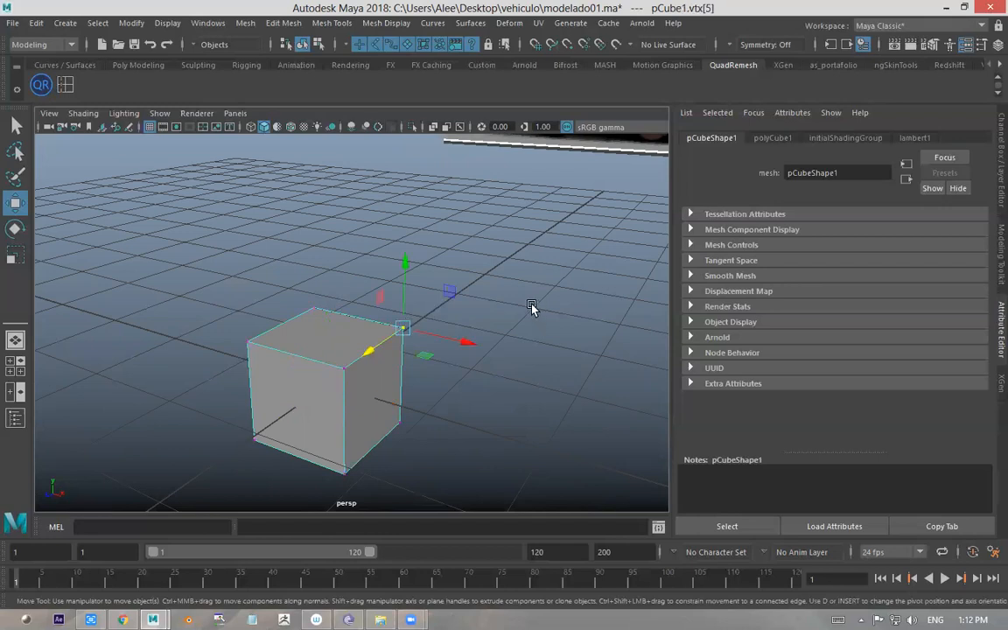
click(346, 367)
click(405, 333)
click(312, 308)
click(247, 341)
click(402, 329)
click(341, 371)
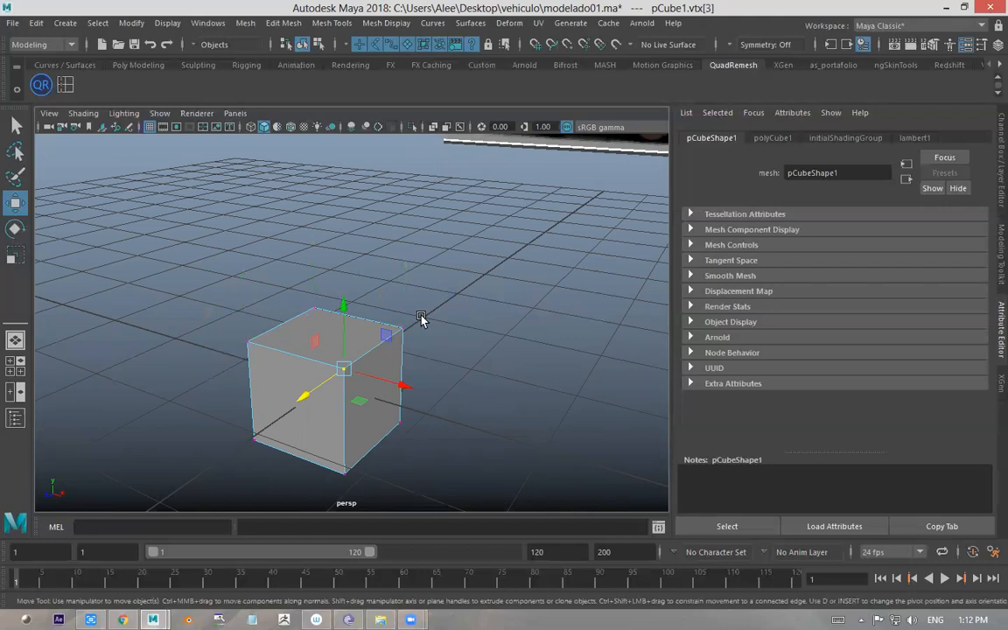
- Select the two top vertices on the cube's +X side and try moving them up and sideways
alt+drag(387, 344, 467, 338)
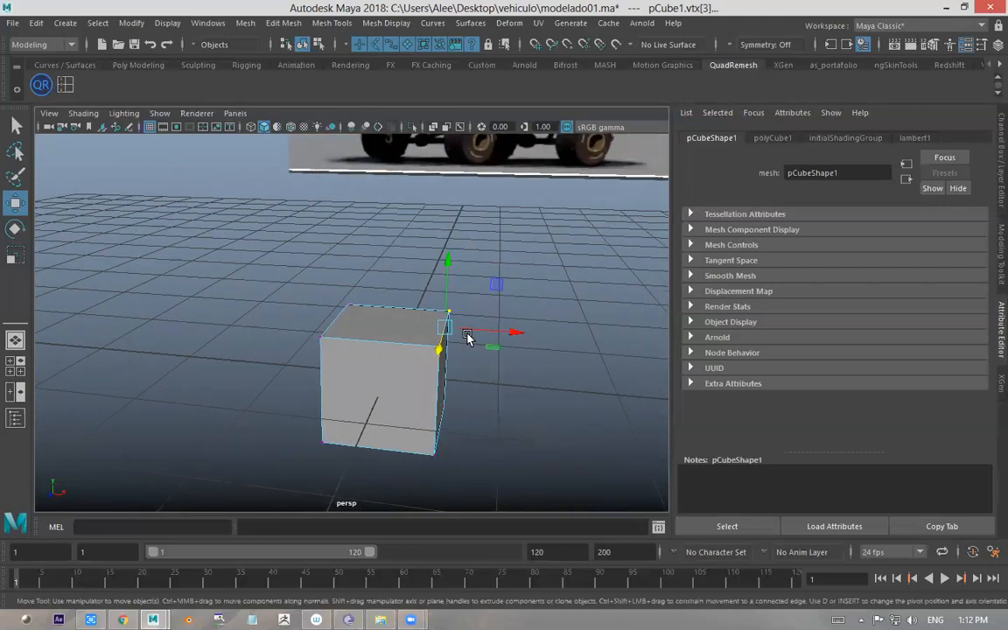
key(r)
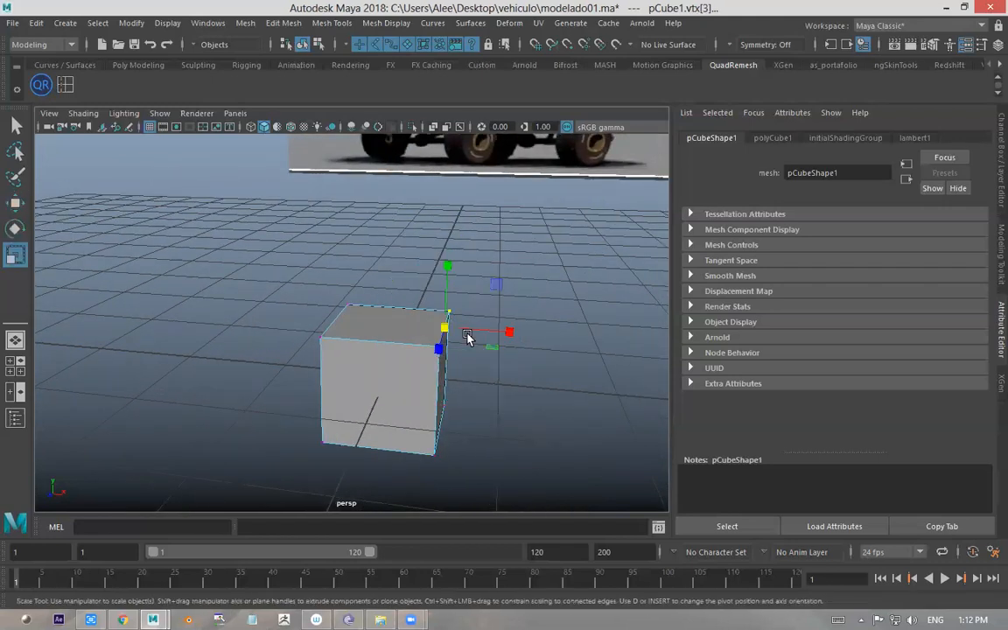
key(w)
alt+drag(495, 311, 473, 313)
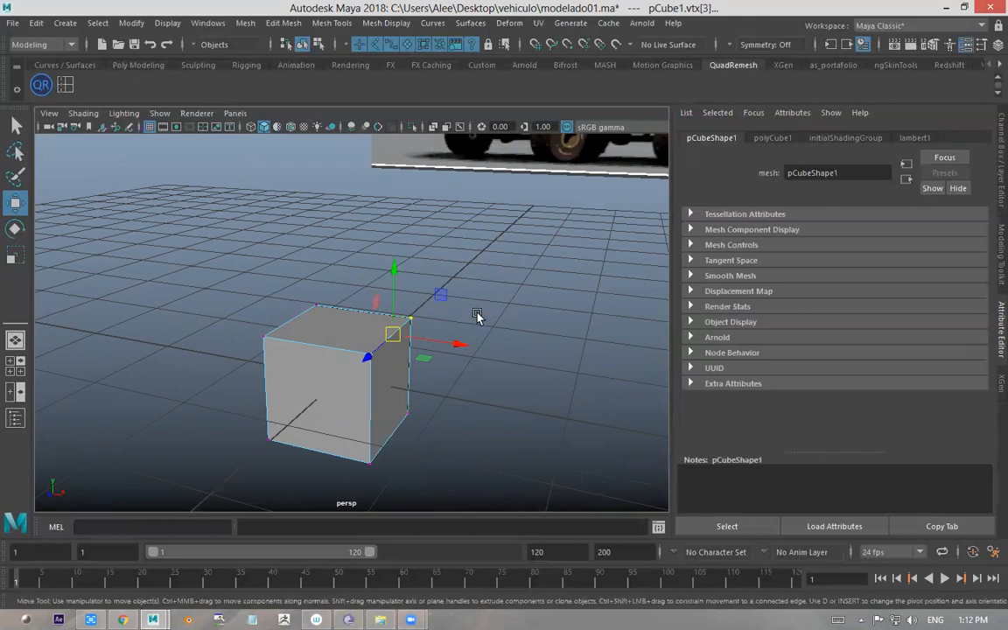
click(464, 310)
drag(455, 307, 361, 354)
drag(396, 325, 508, 270)
drag(540, 210, 395, 343)
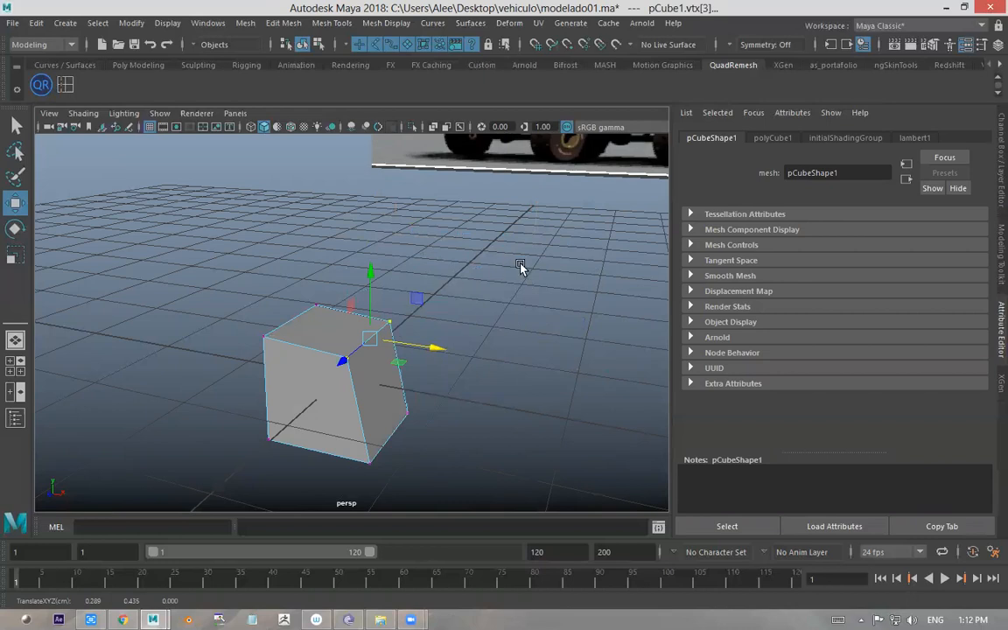
- Undo the vertex moves to restore the cube's original shape
key(ctrl+z)
key(ctrl+z)
key(ctrl+z)
key(ctrl+z)
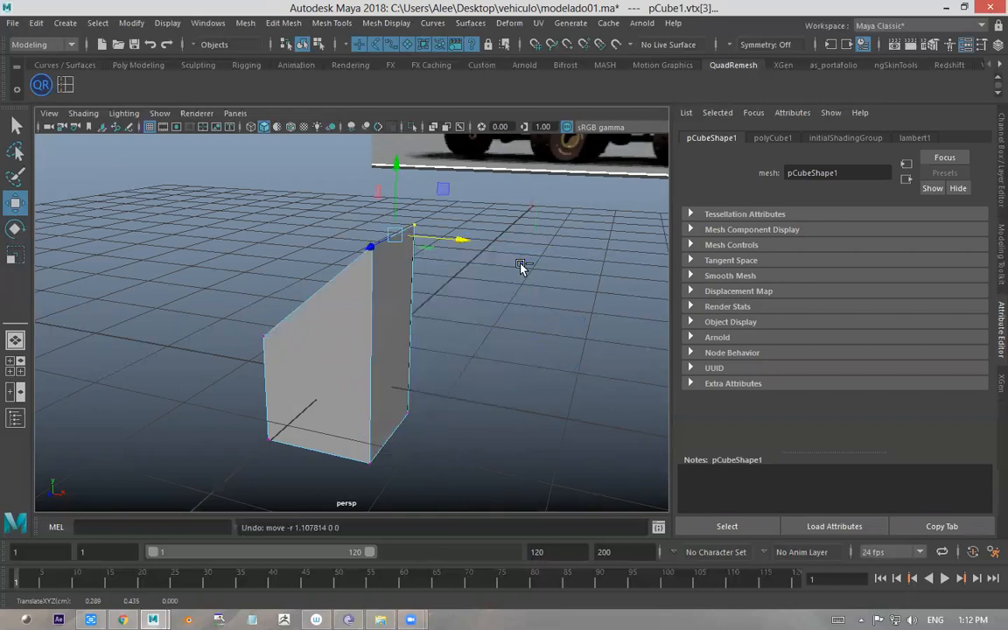
key(ctrl+z)
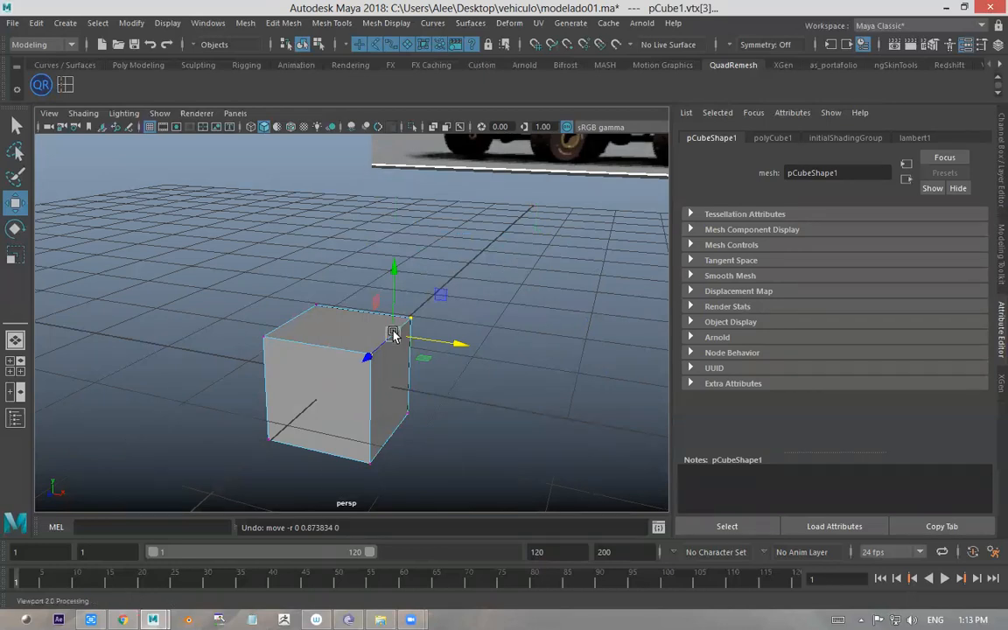
- Switch the cube to edge mode, try moving the top edge on its +X side vertically, and undo it
right_click(394, 213)
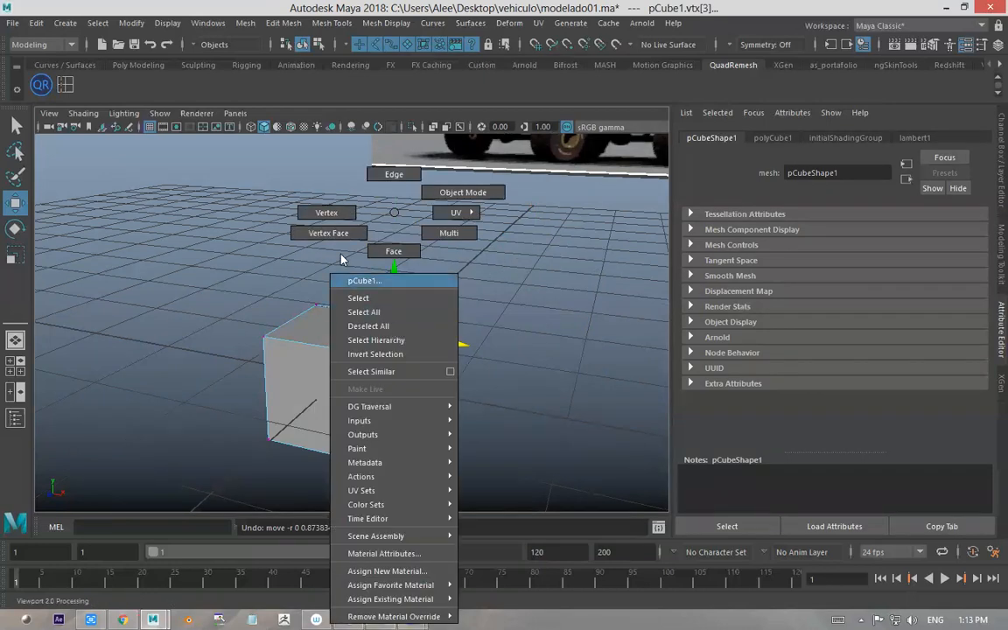
click(390, 174)
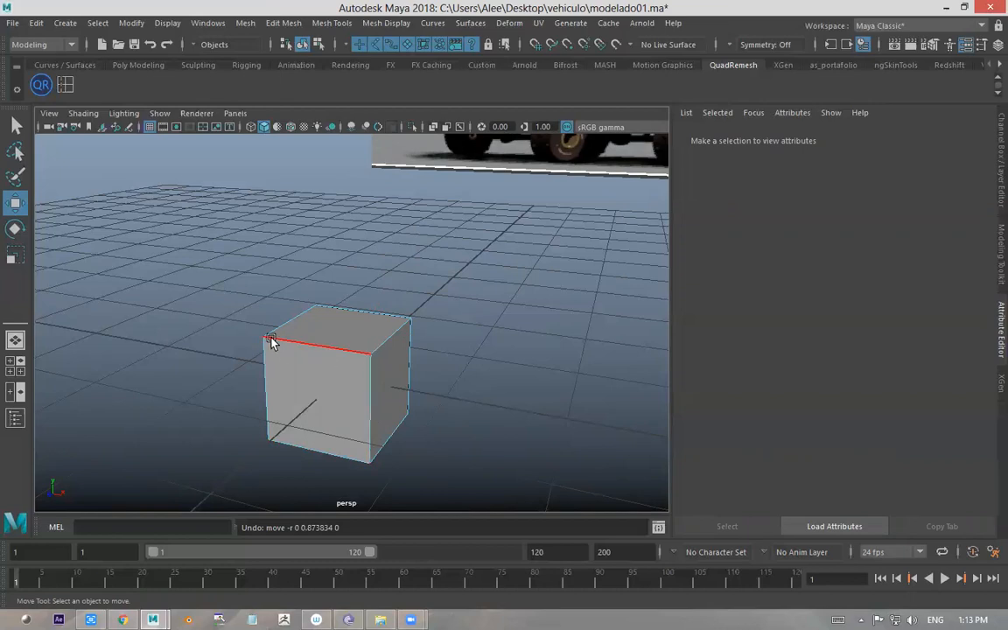
click(412, 341)
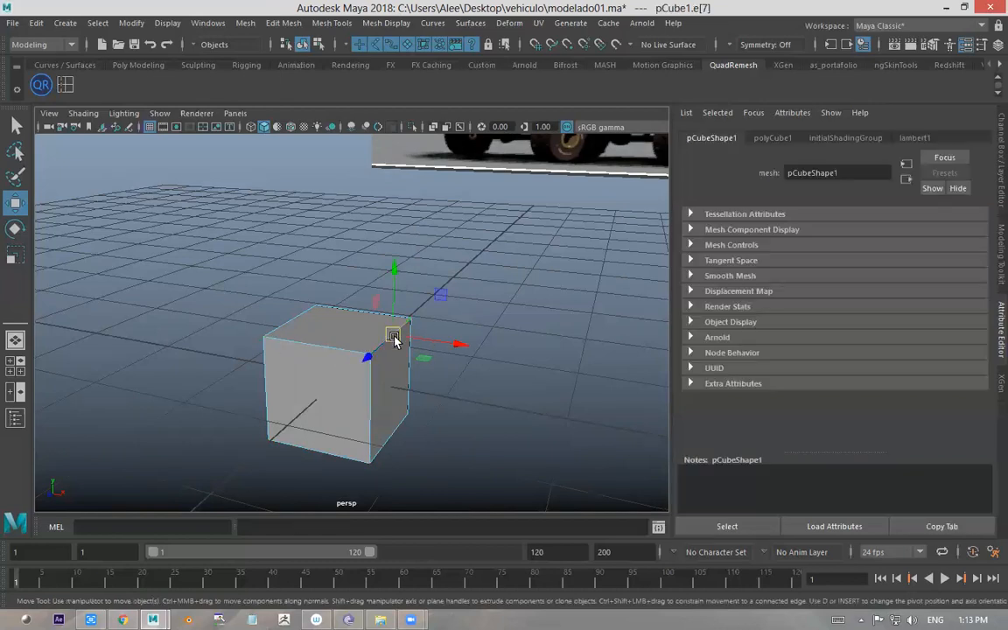
drag(407, 343, 438, 299)
key(ctrl+z)
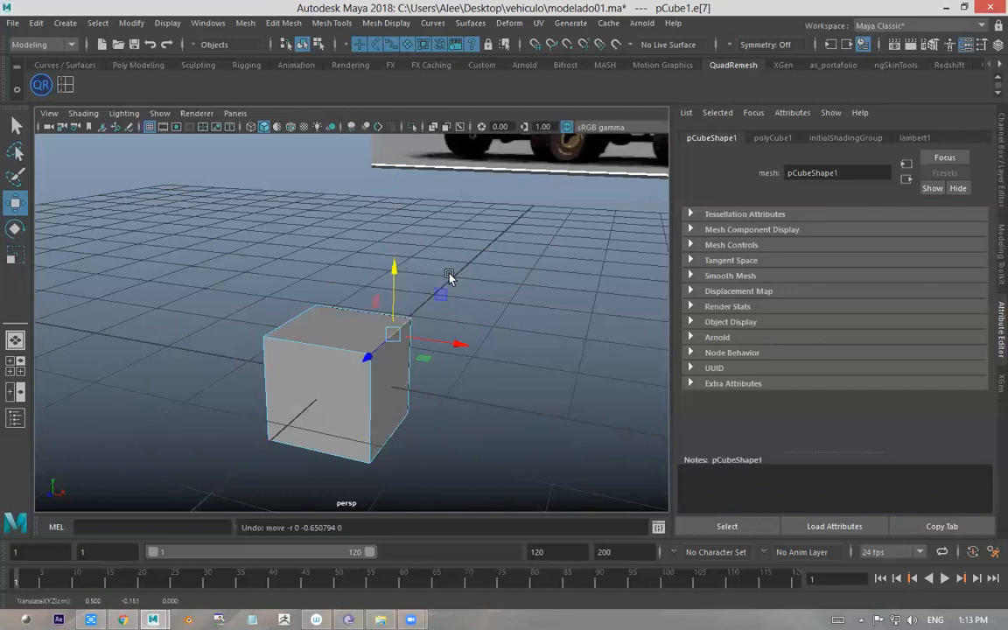
- Switch to face mode, select the top, front and side faces in turn, and try moving the +X side face outward
right_drag(363, 322, 364, 253)
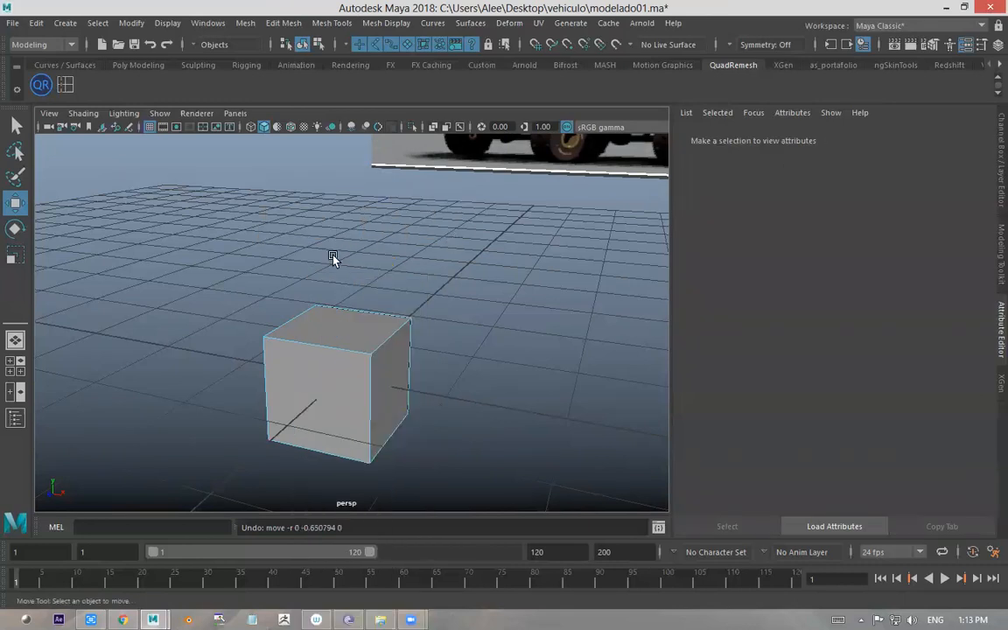
click(351, 335)
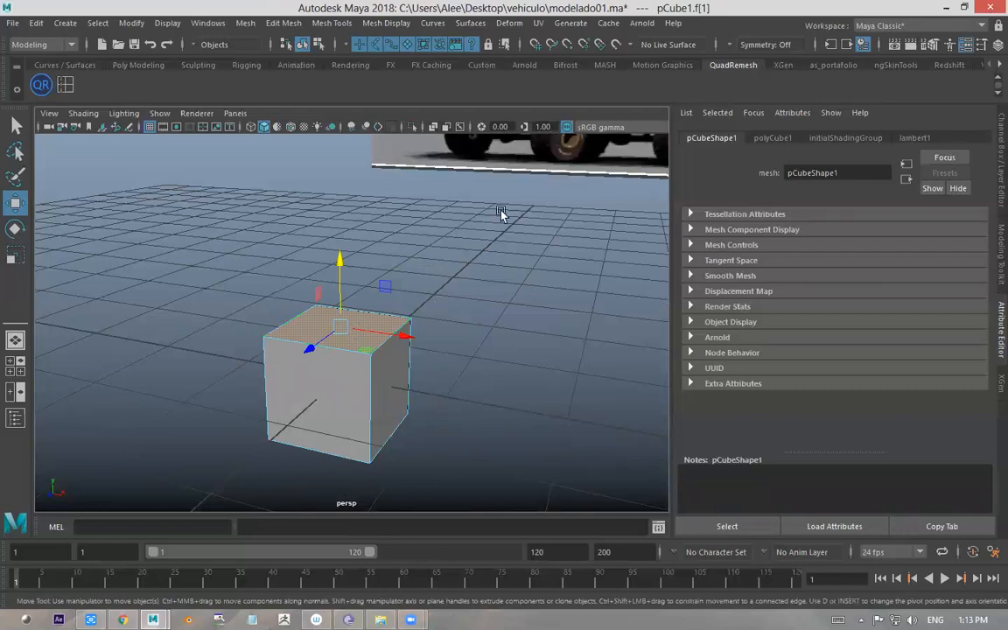
click(329, 372)
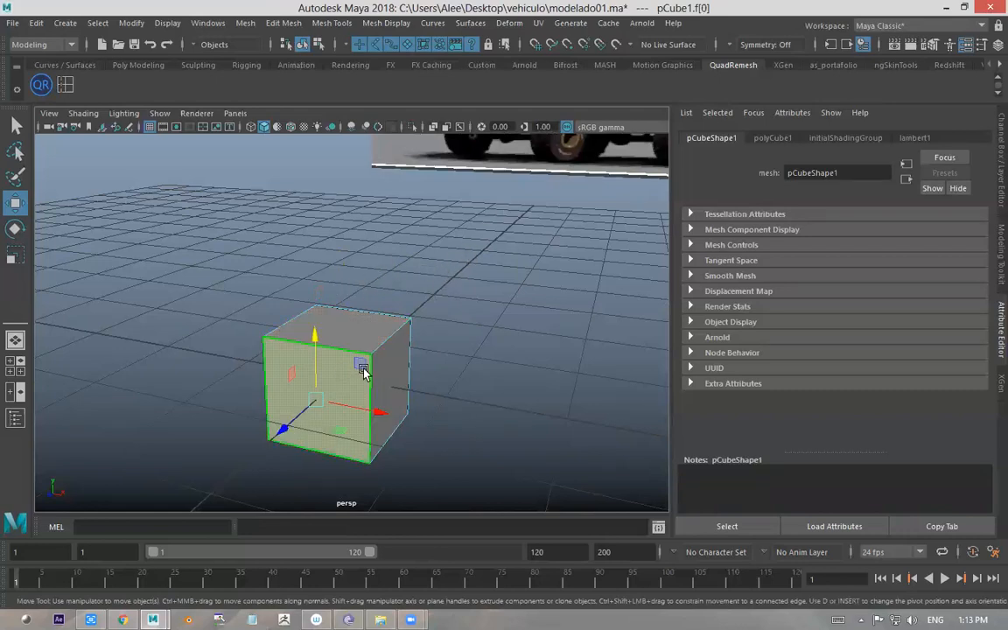
click(398, 362)
mouse_move(434, 395)
mouse_down()
mouse_move(619, 427)
mouse_move(446, 387)
mouse_up()
key(ctrl+z)
key(ctrl+z)
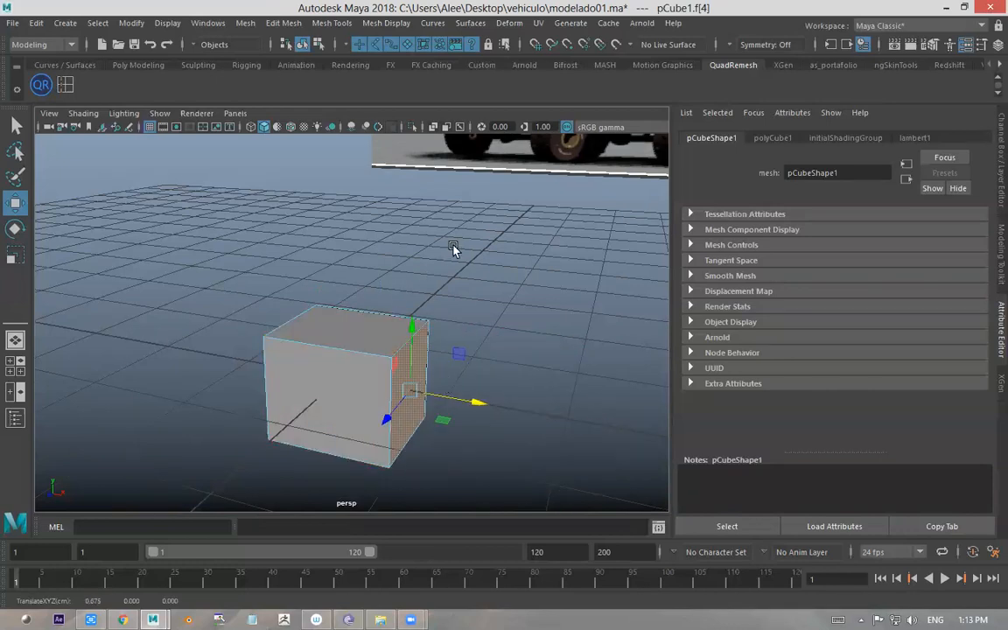
- Try raising the cube's top face and pulling its front face forward, undoing each move
click(358, 320)
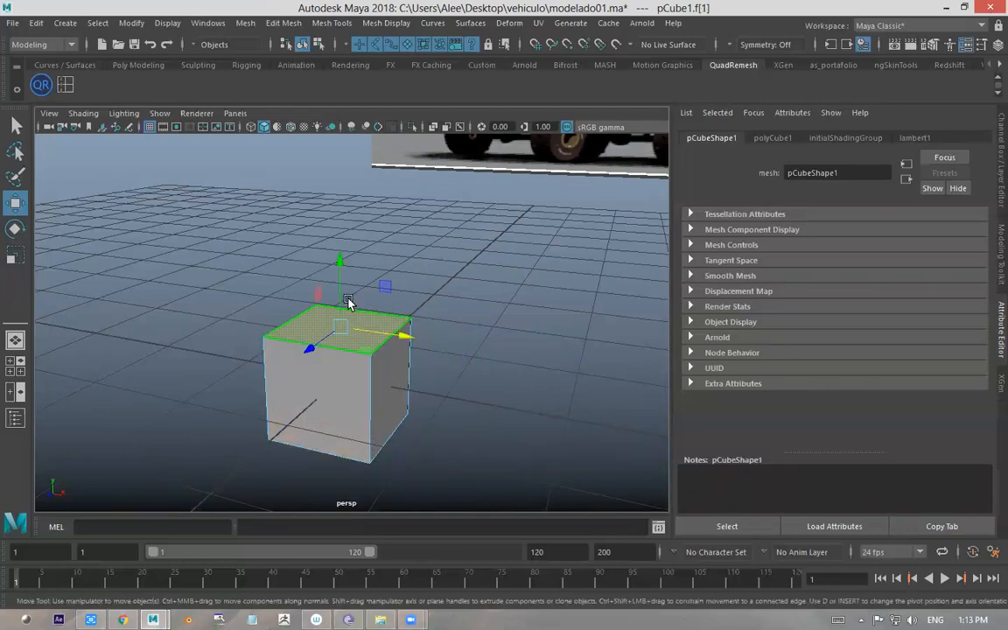
drag(343, 287, 366, 164)
key(ctrl+z)
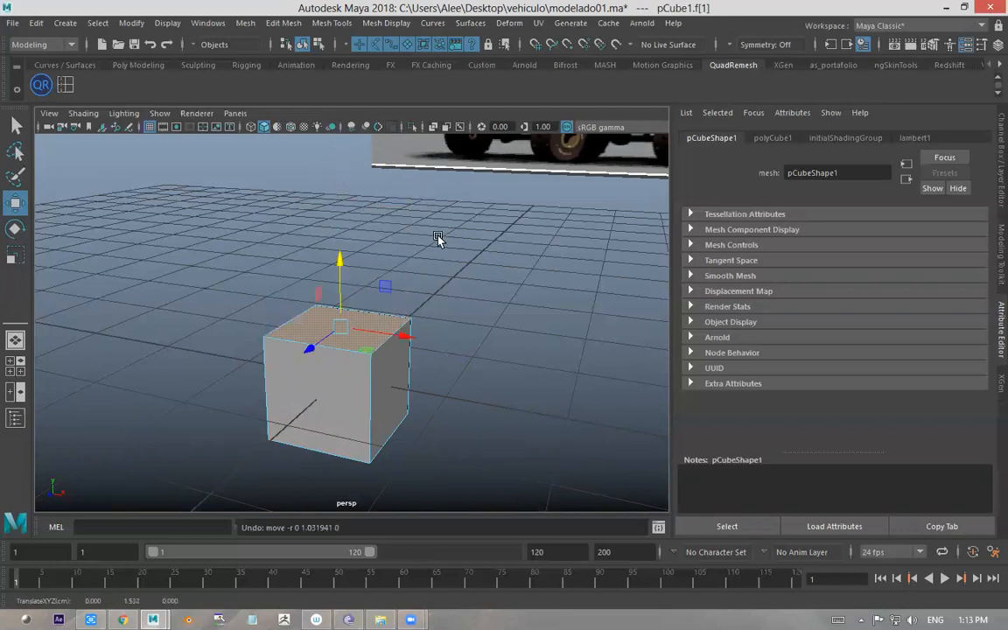
click(349, 395)
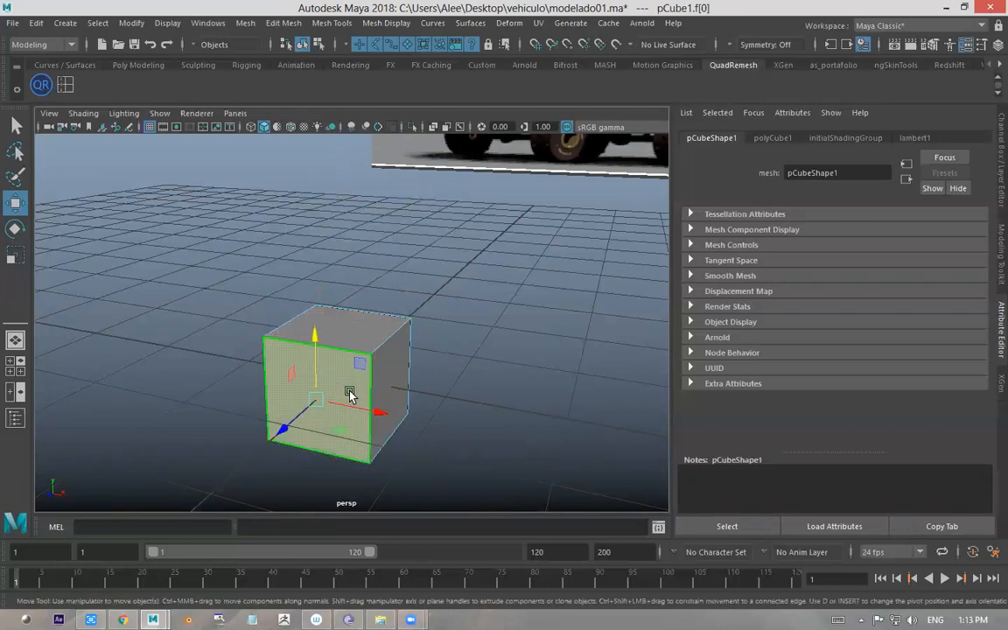
drag(281, 430, 209, 486)
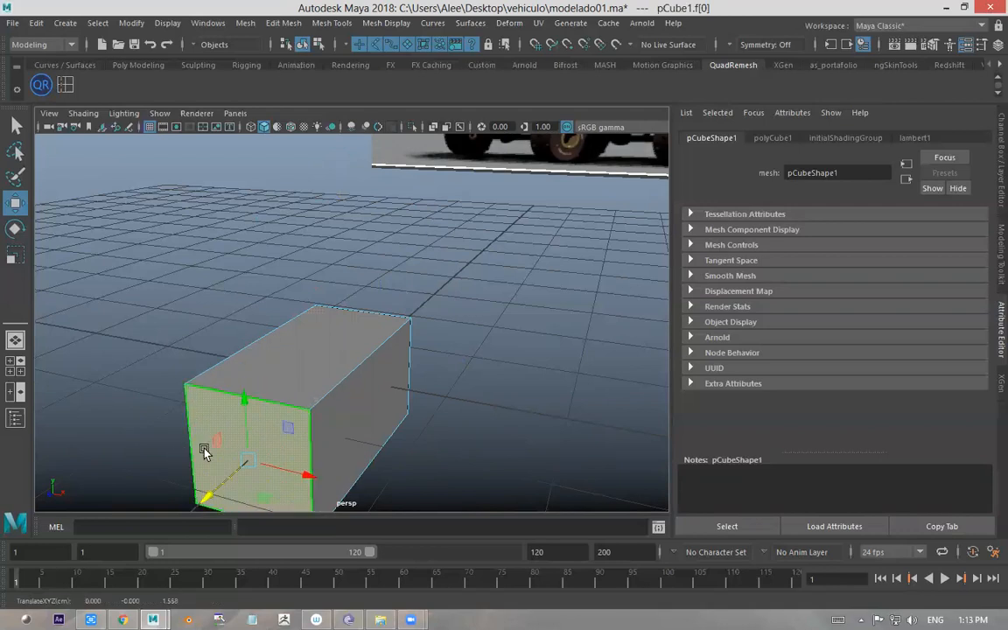
key(ctrl+z)
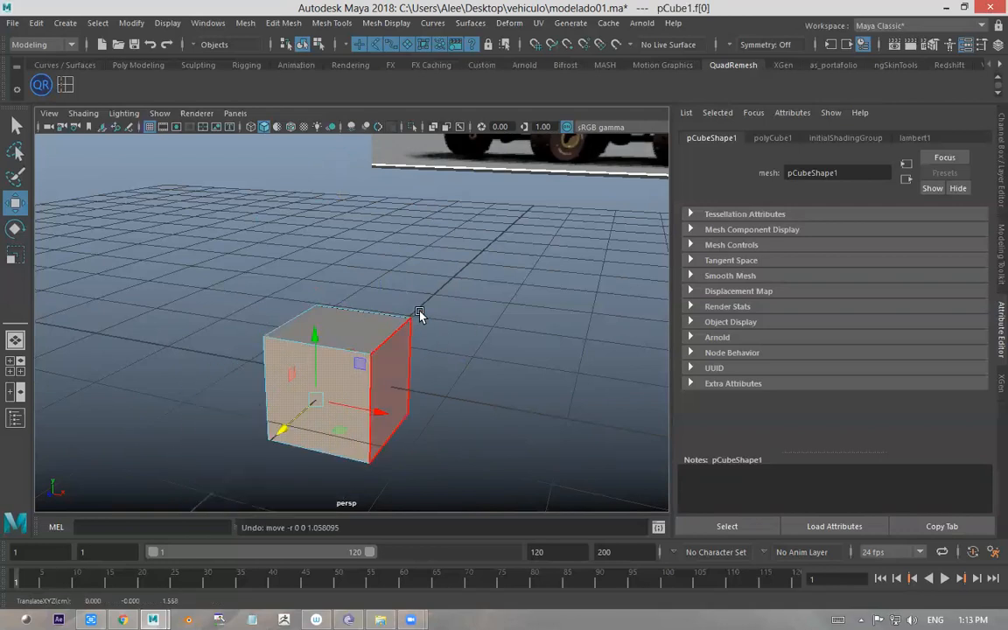
- Return the cube to object mode and clear the selection
alt+drag(487, 299, 396, 327)
right_click(395, 325)
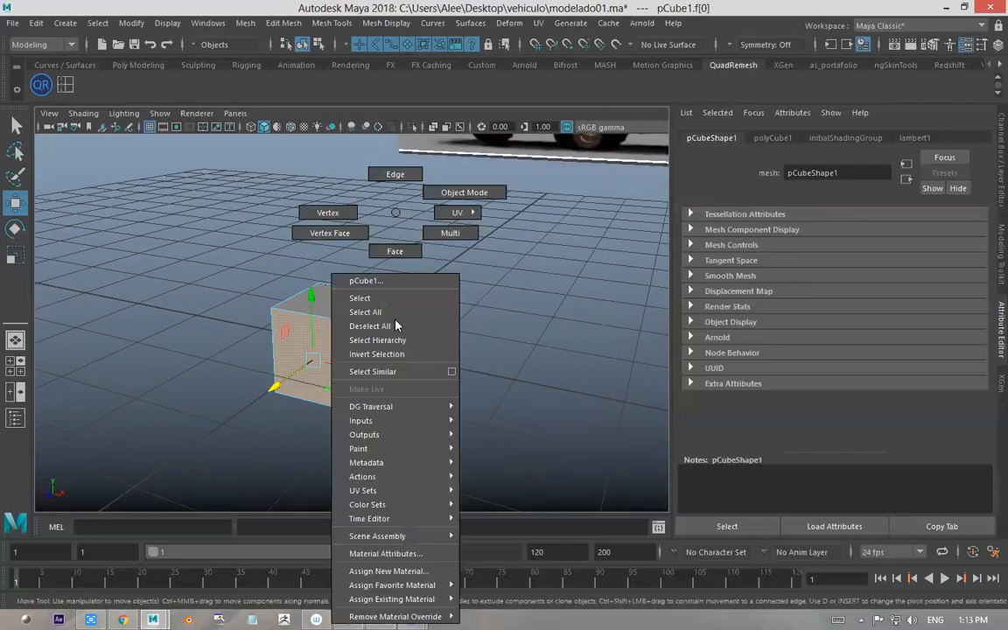
click(395, 325)
alt+drag(445, 299, 371, 299)
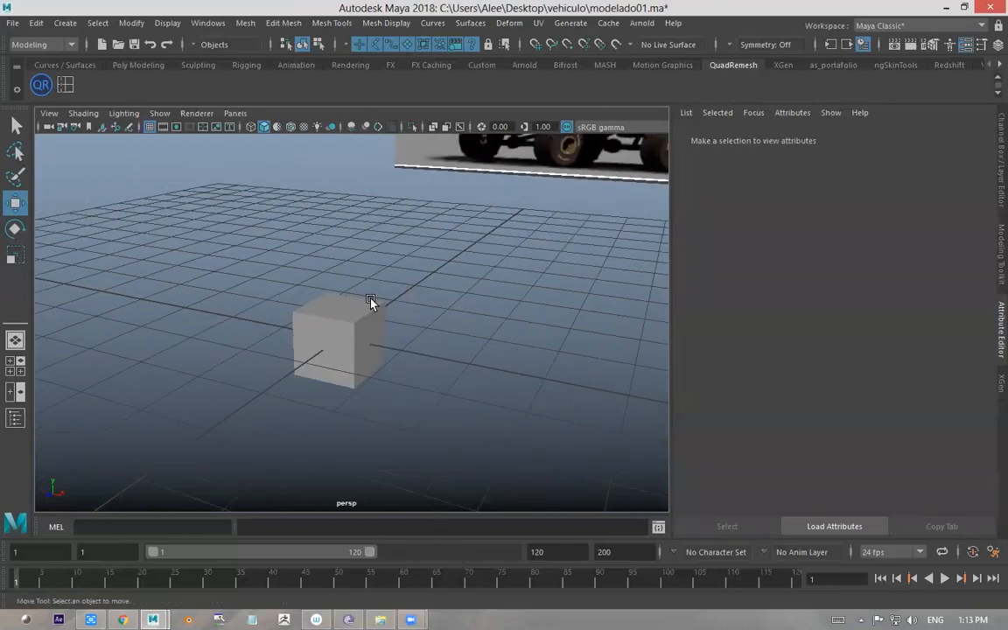
- Put the cube into vertex mode again and select the two top vertices on its +X side
click(374, 323)
right_click(377, 325)
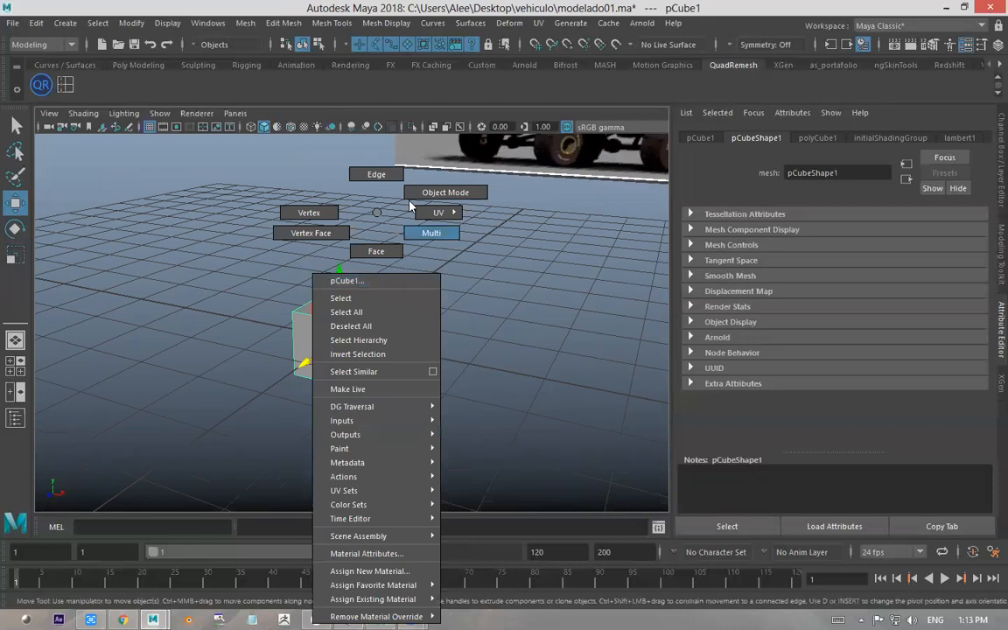
click(309, 210)
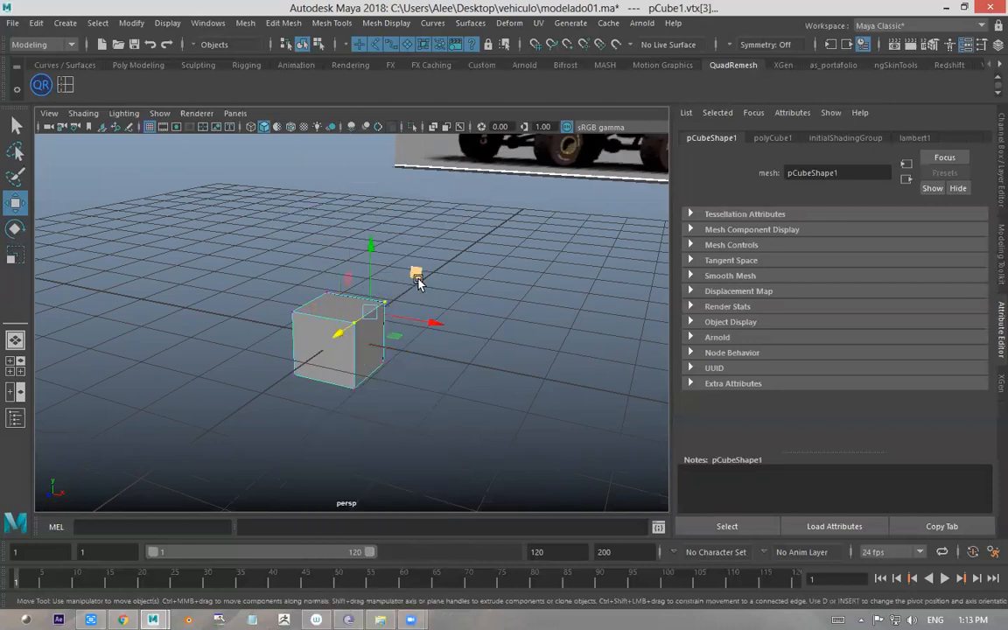
alt+drag(418, 280, 475, 303)
- Return the cube to object mode, re-enter vertex mode and select its four top vertices
click(475, 303)
key(F8)
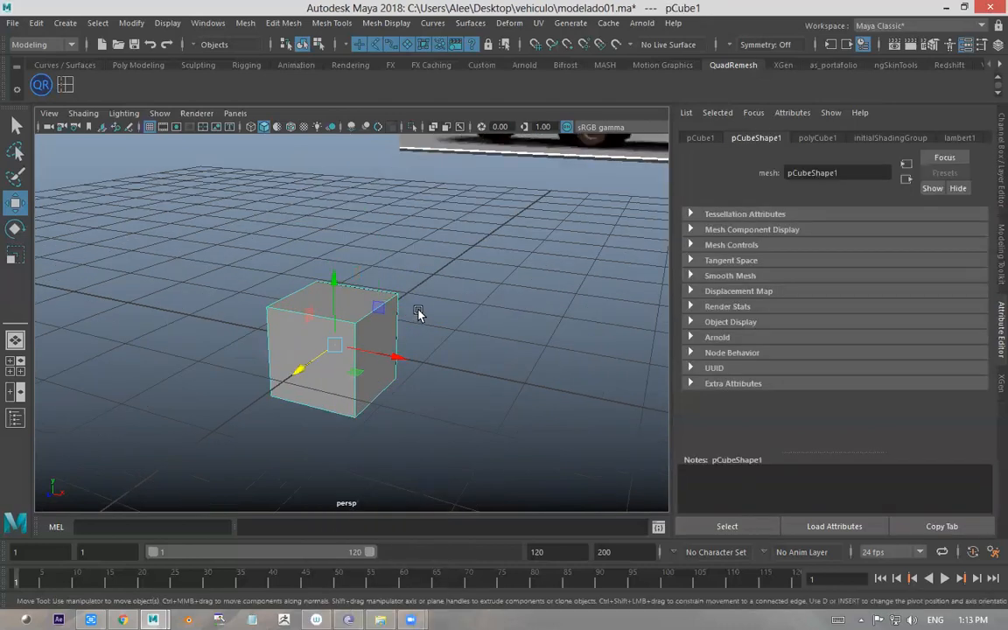
right_click(368, 310)
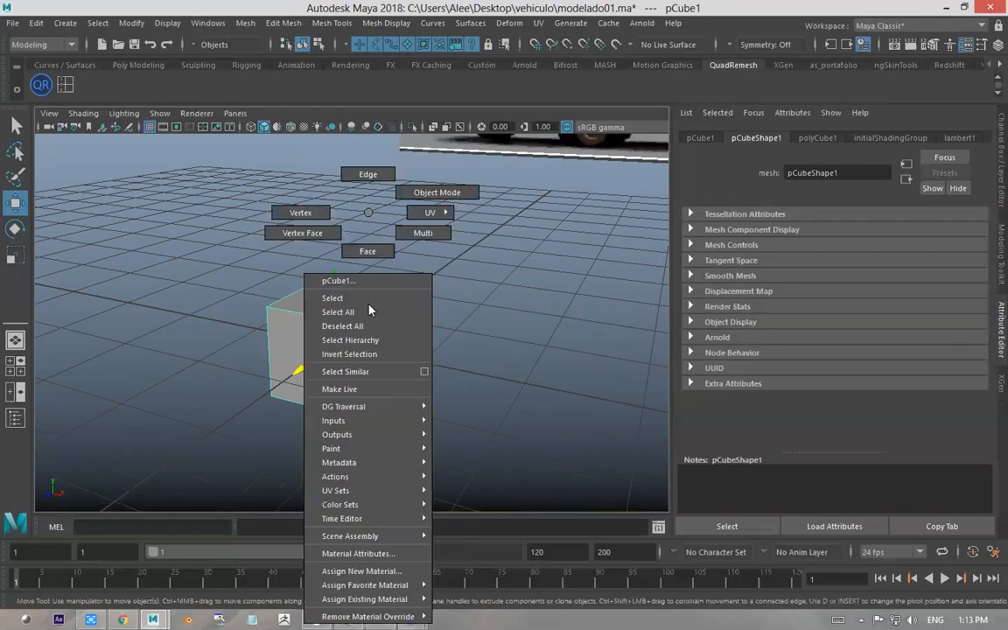
click(300, 212)
drag(423, 277, 254, 336)
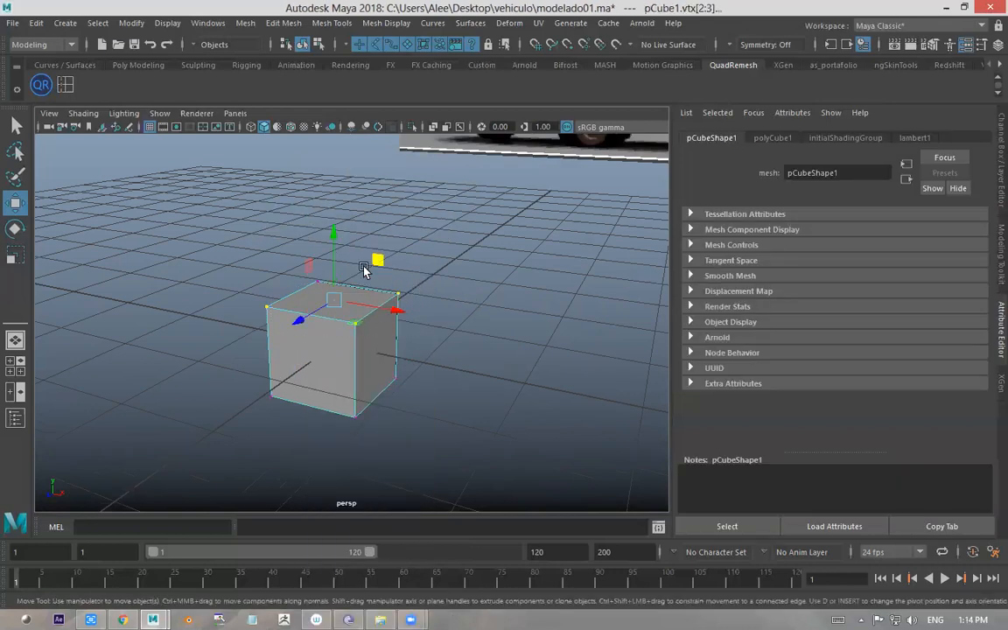
scroll(444, 307, up, 2)
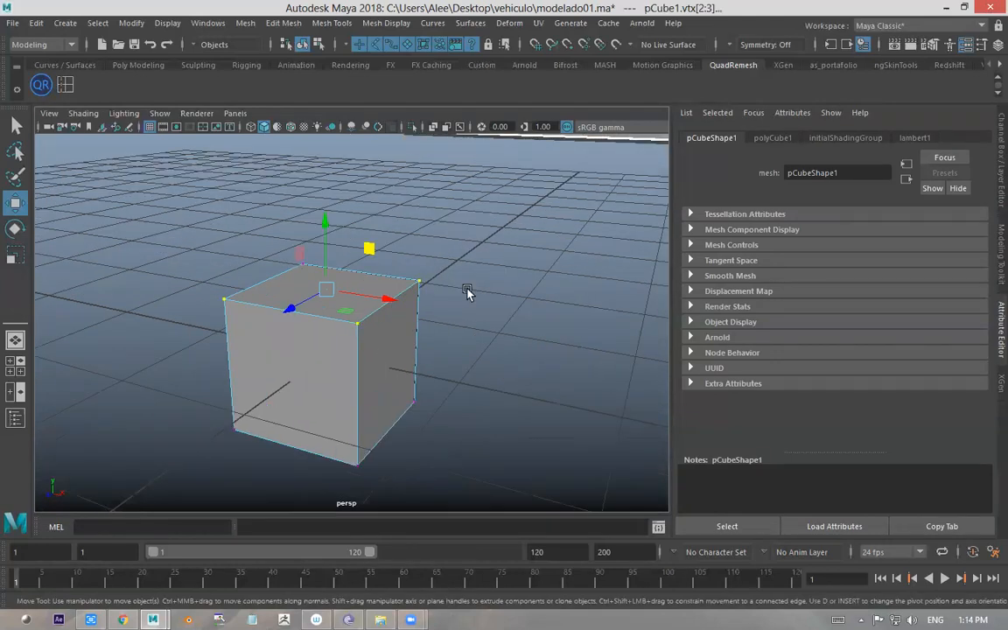
scroll(468, 290, down, 2)
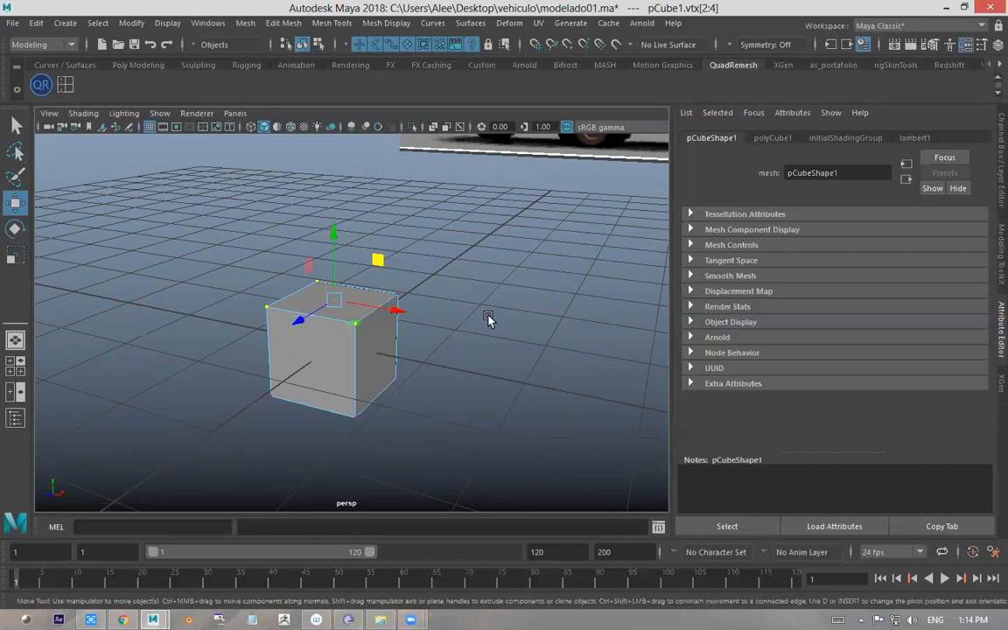
- Toggle the cube back and forth between object selection and component selection
key(F8)
key(F8)
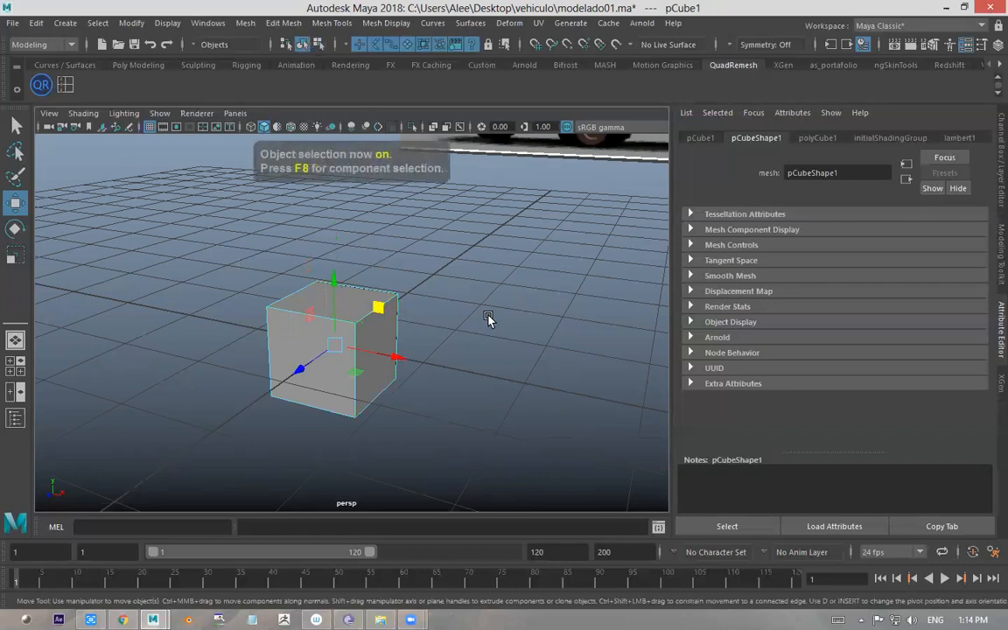
key(F8)
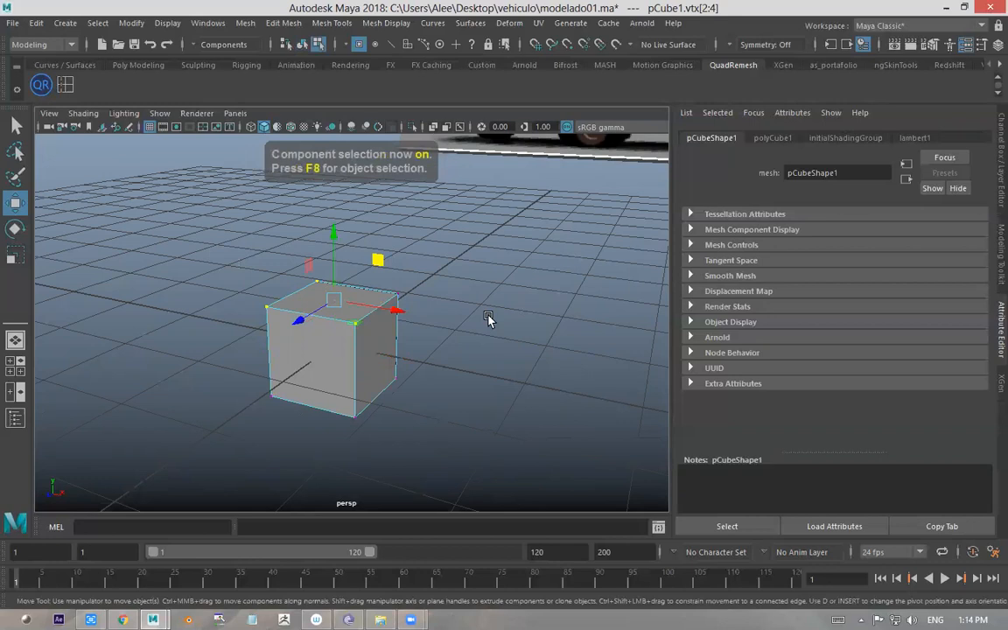
key(F8)
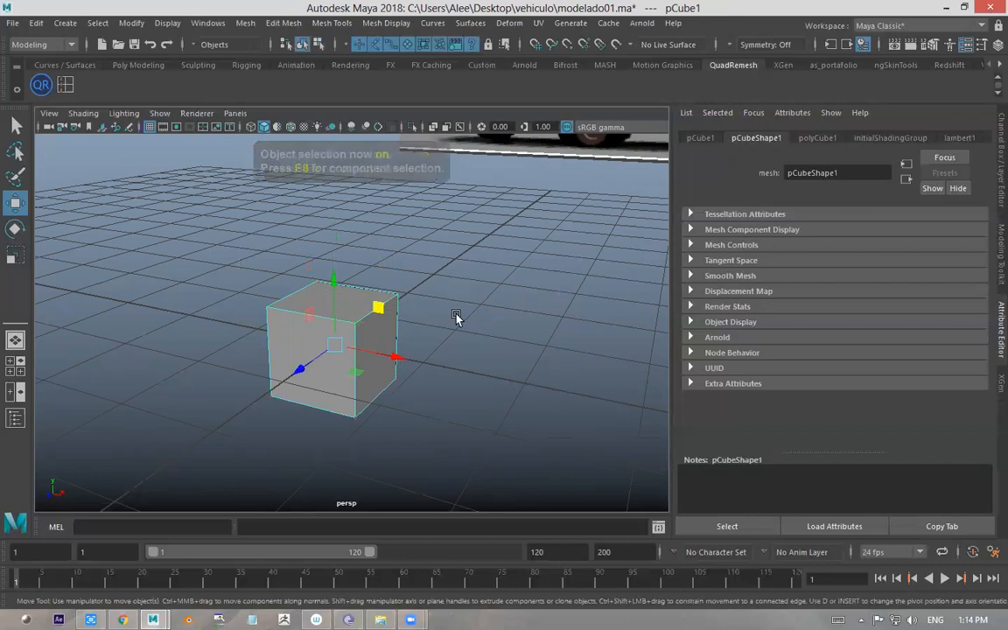
key(F8)
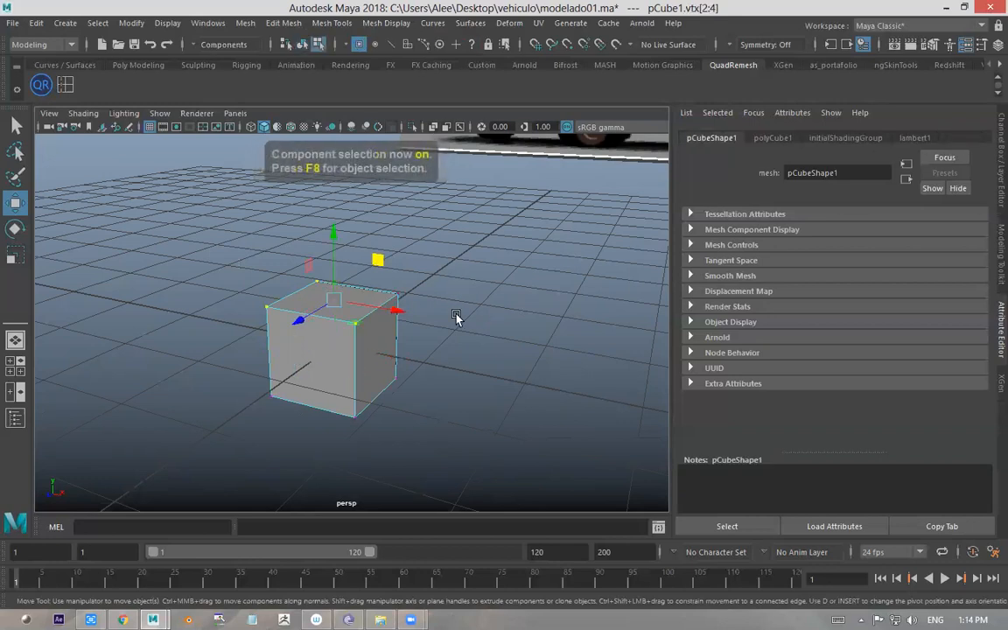
key(F8)
key(F8)
key(F8)
key(F8)
- Select the cube's upper vertices with a selection box, then clear the selection
scroll(426, 297, up, 2)
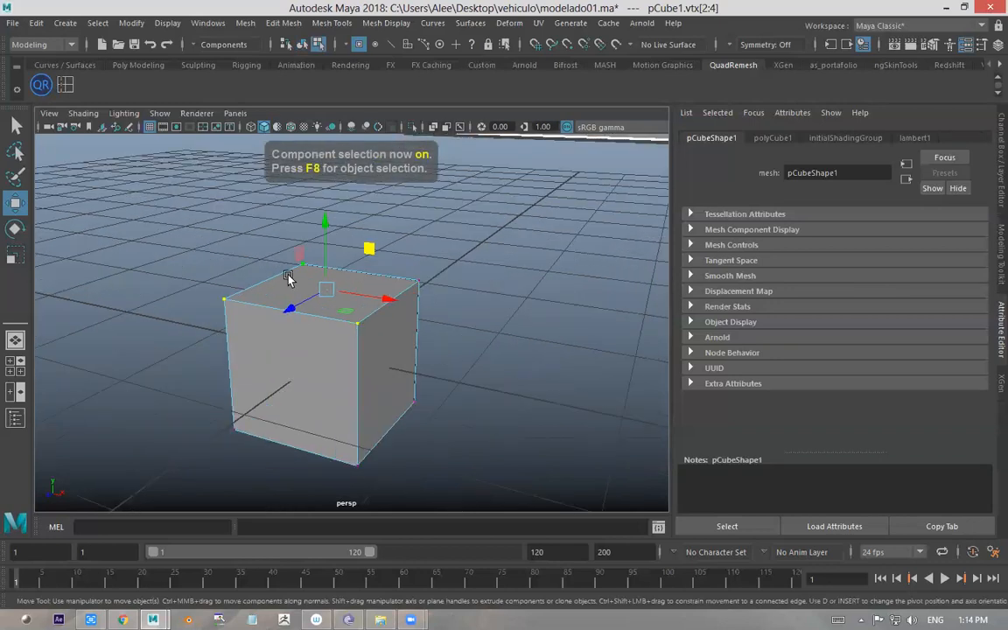
drag(180, 234, 442, 394)
scroll(411, 304, down, 2)
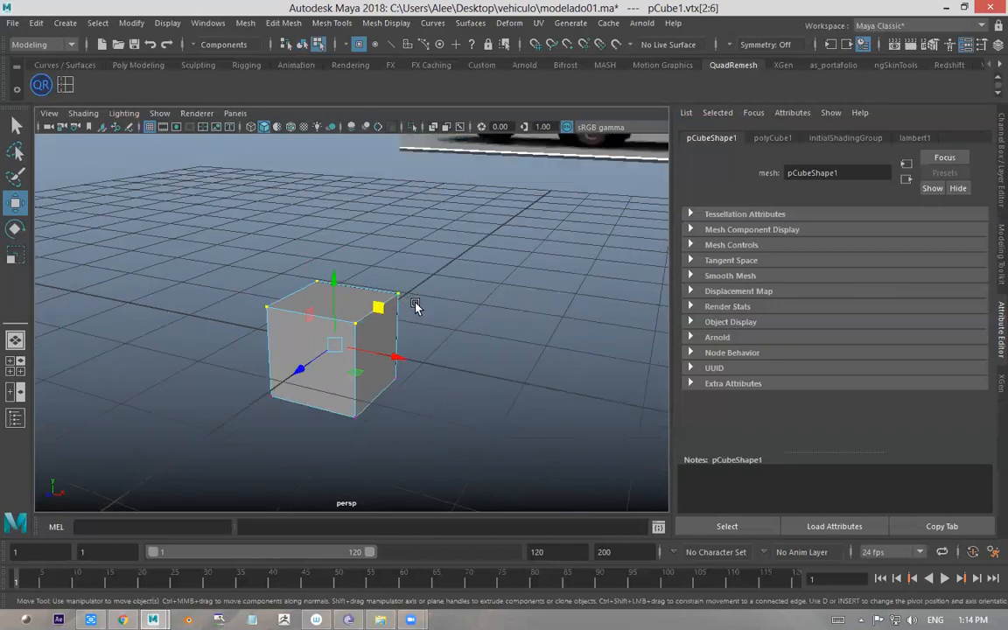
click(545, 317)
- Switch the cube back to object mode and deselect it
scroll(546, 317, down, 3)
scroll(545, 317, up, 3)
scroll(546, 317, up, 2)
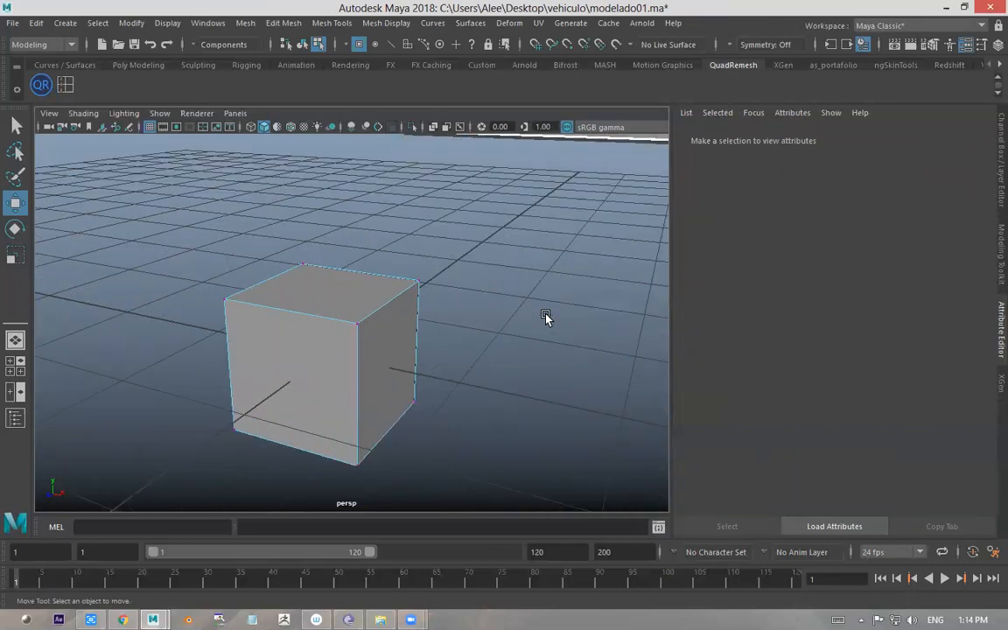
scroll(547, 317, down, 6)
alt+drag(513, 317, 401, 317)
scroll(364, 296, up, 5)
click(446, 276)
scroll(440, 326, down, 4)
scroll(440, 326, up, 4)
key(F8)
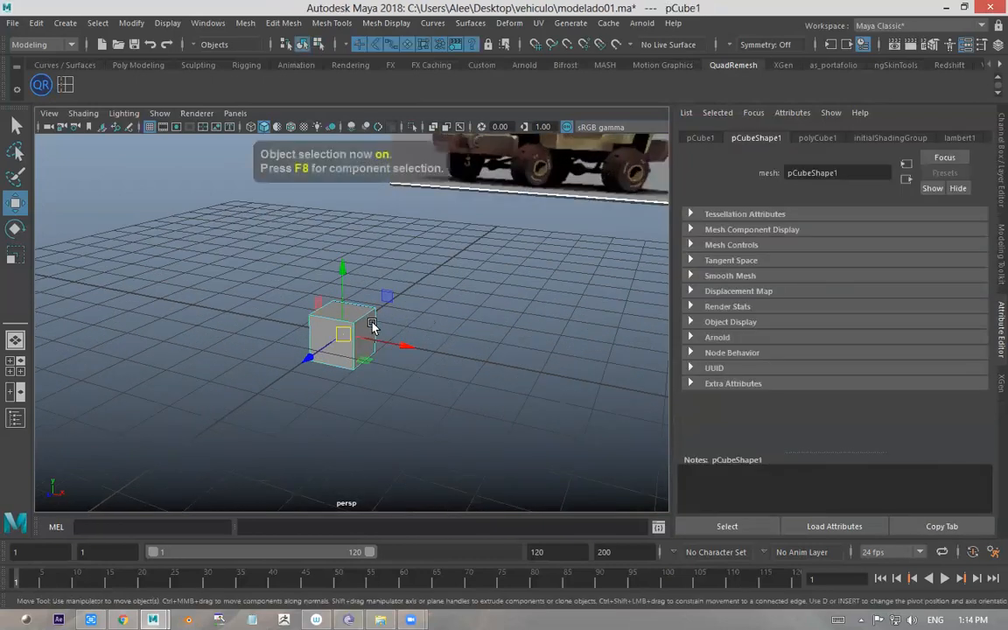
click(432, 307)
- Select the cube, put it into vertex mode and pick its top back vertex on the +X side, then deselect the vertex
scroll(349, 323, up, 3)
click(369, 319)
key(F8)
mouse_move(369, 318)
right_down()
mouse_move(325, 308)
mouse_move(306, 214)
right_up()
drag(363, 253, 411, 330)
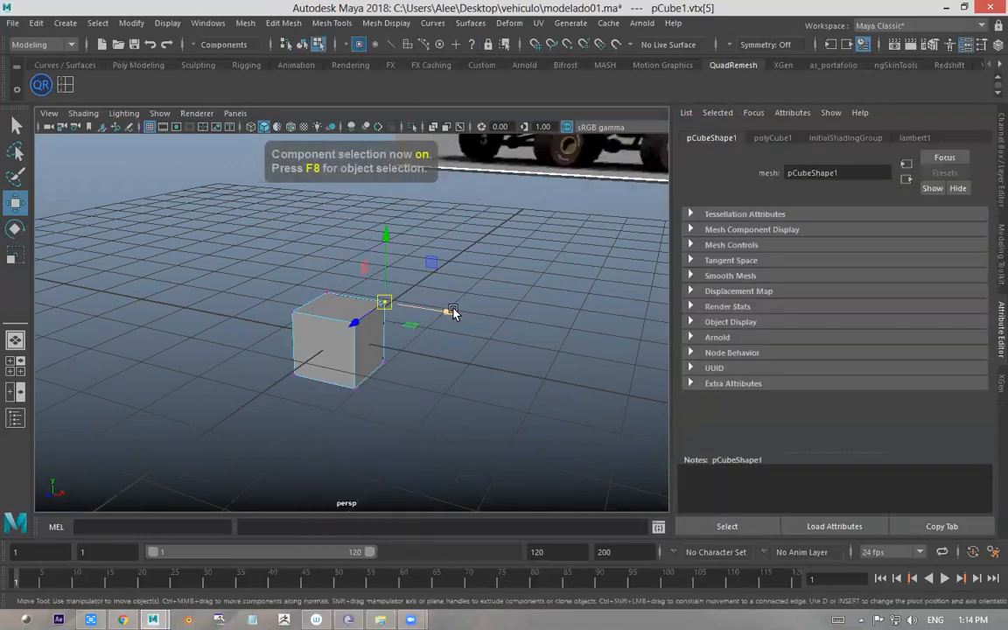
click(455, 355)
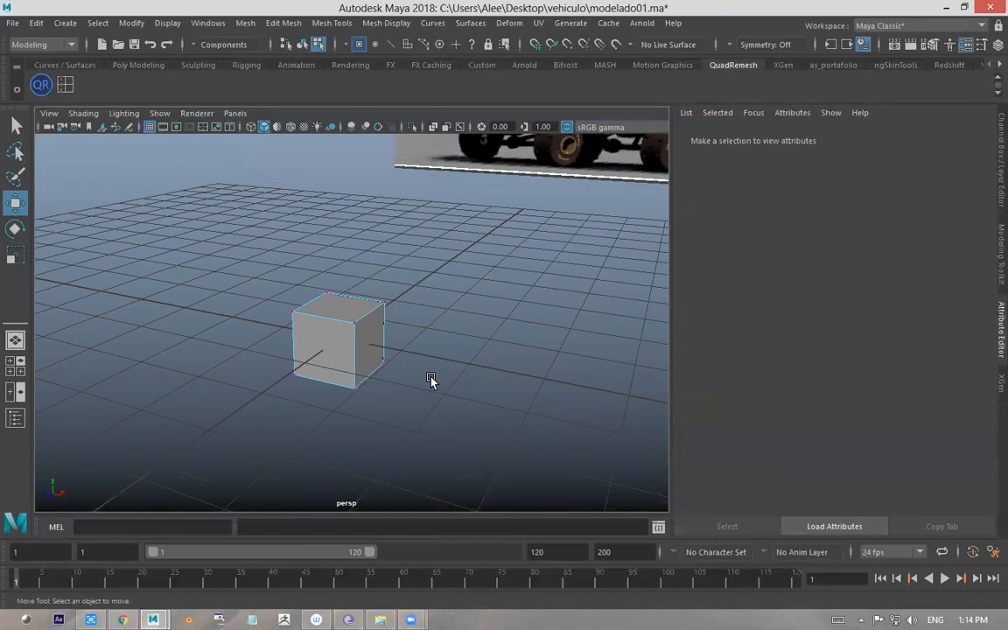
- Put the cube into UV mode, pick a UV point on its top, and return to object selection
scroll(431, 380, up, 5)
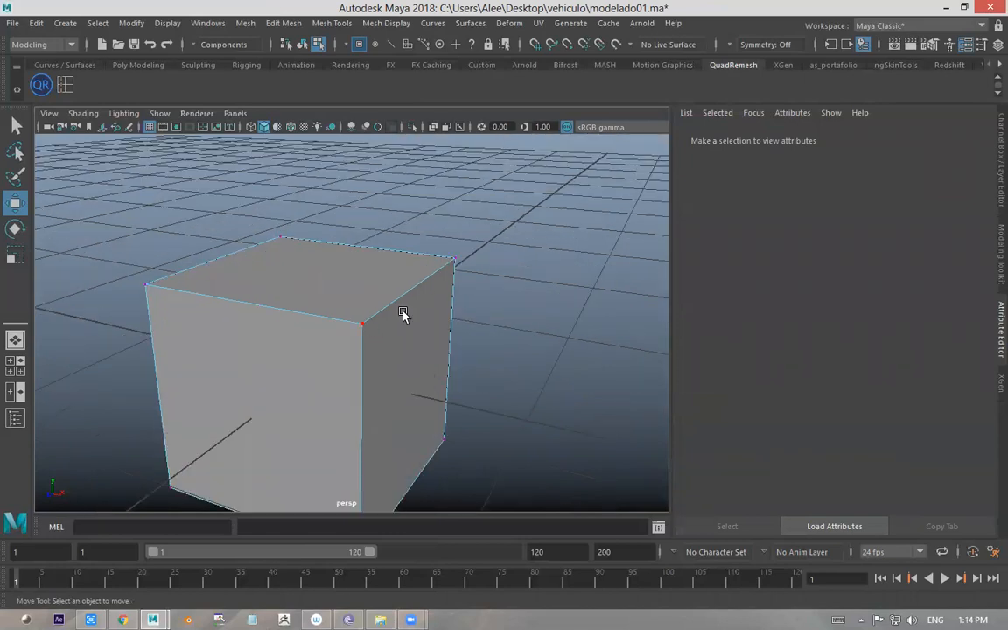
scroll(377, 319, down, 5)
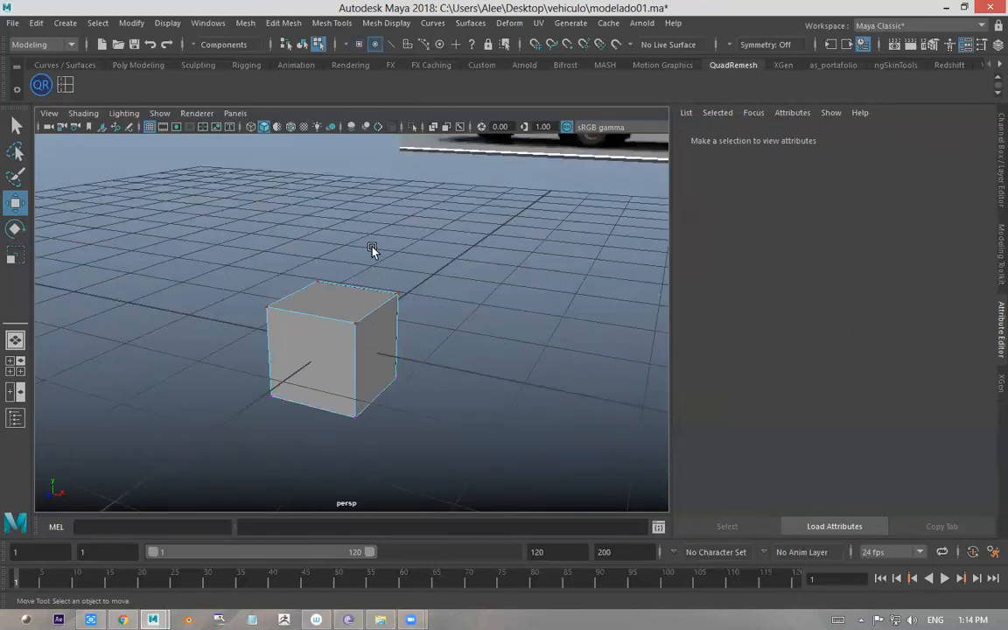
click(353, 298)
key(F8)
scroll(453, 329, down, 3)
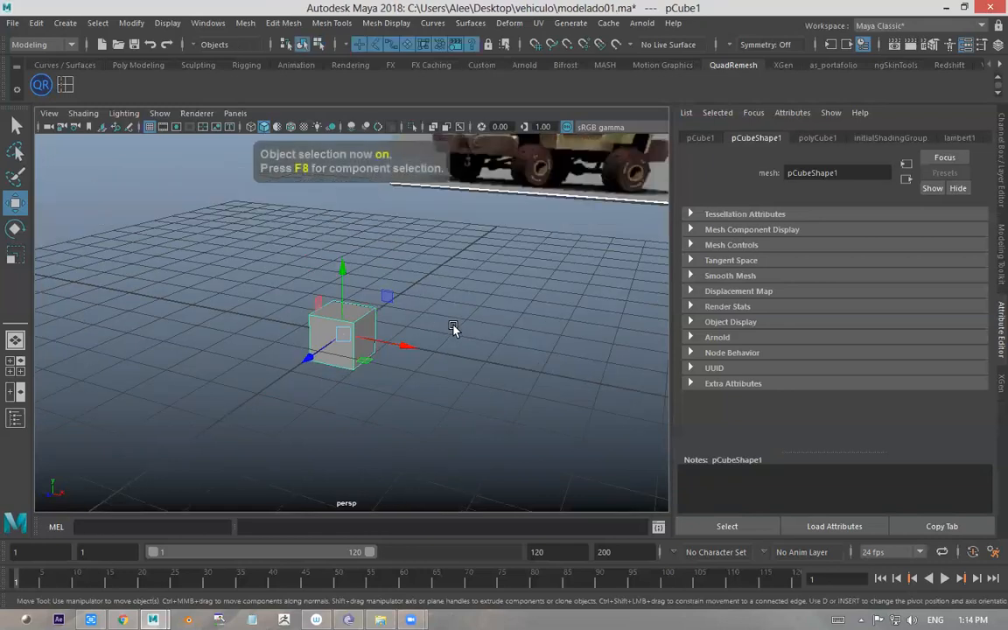
- Alternate the cube several more times between object and component selection, ending in component selection
key(F8)
key(F8)
key(F8)
key(F8)
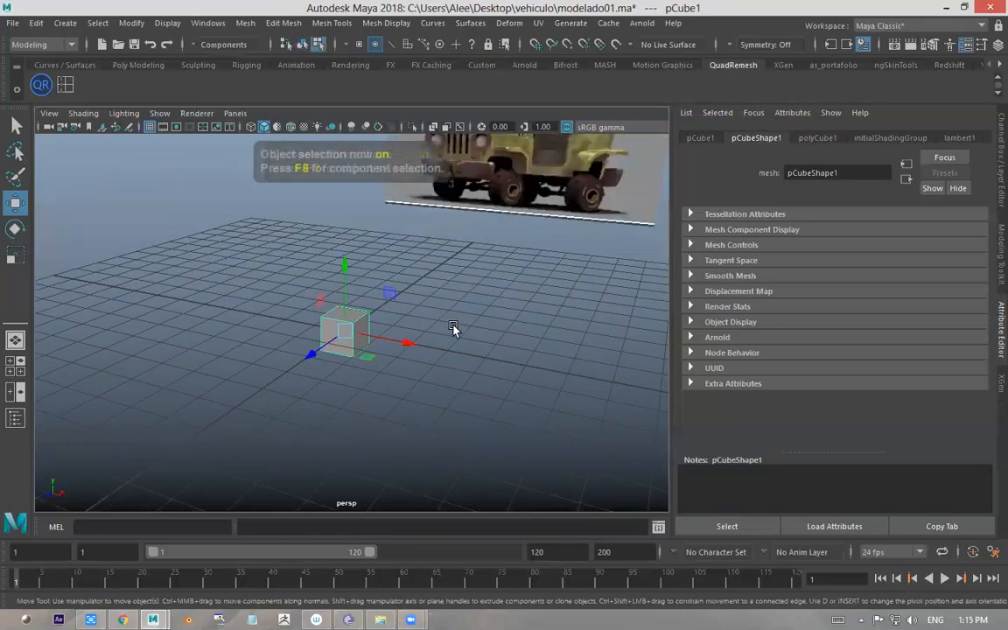
key(F8)
scroll(453, 329, up, 3)
key(F8)
key(F8)
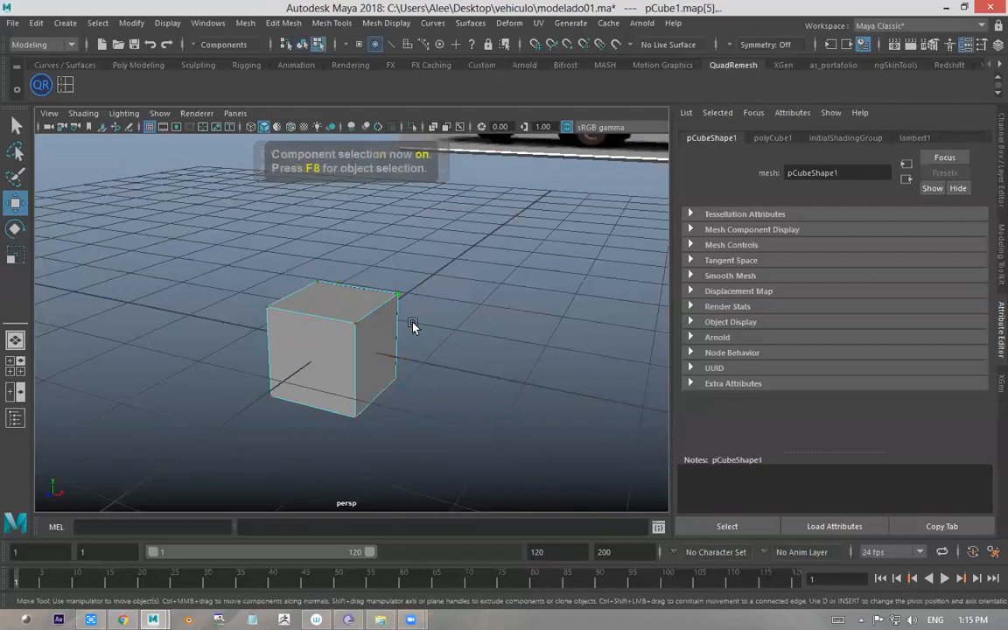
- Switch to vertex mode, select the four top vertices, then only the lower back vertex on the +X side, and clear the selection
right_drag(396, 313, 254, 239)
drag(252, 239, 475, 332)
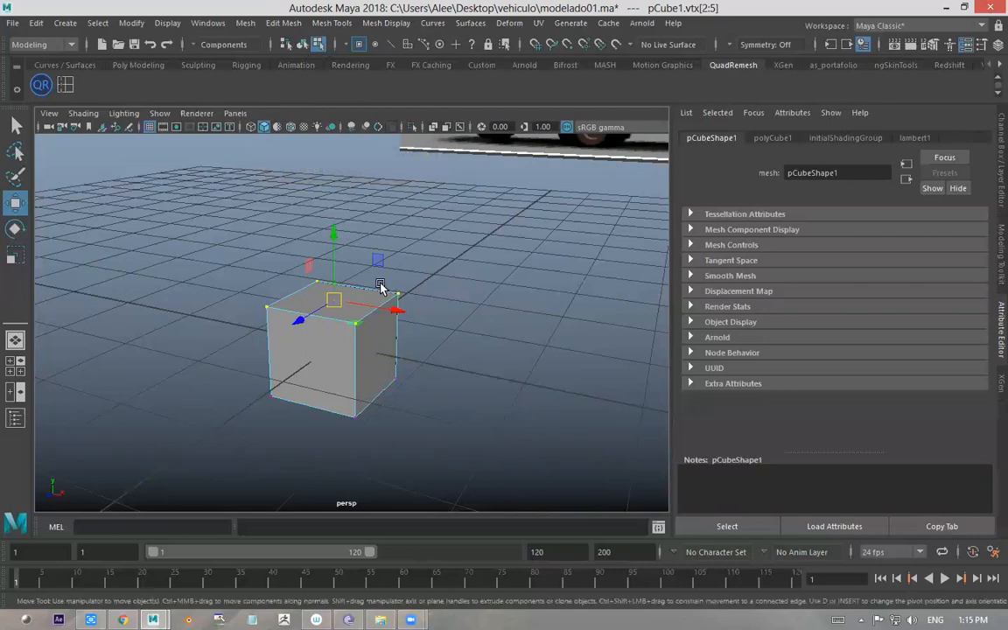
scroll(490, 226, down, 5)
scroll(490, 225, up, 3)
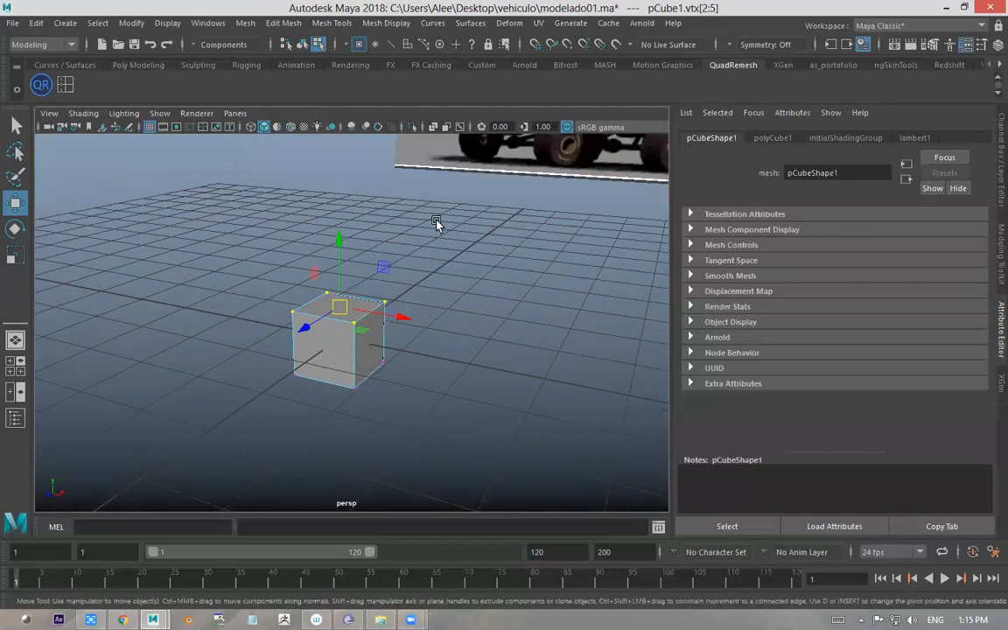
click(386, 361)
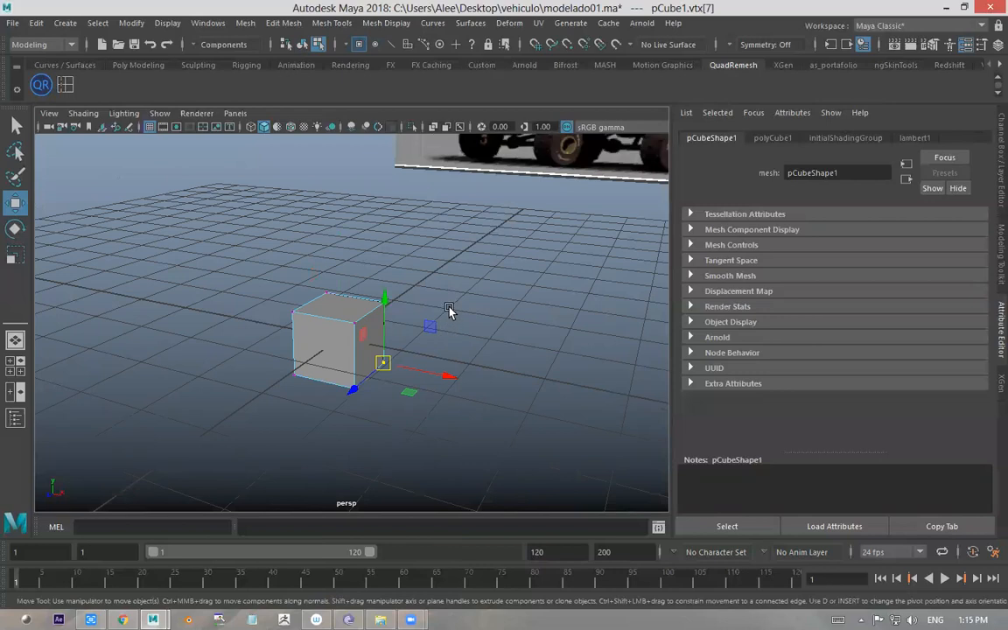
click(448, 310)
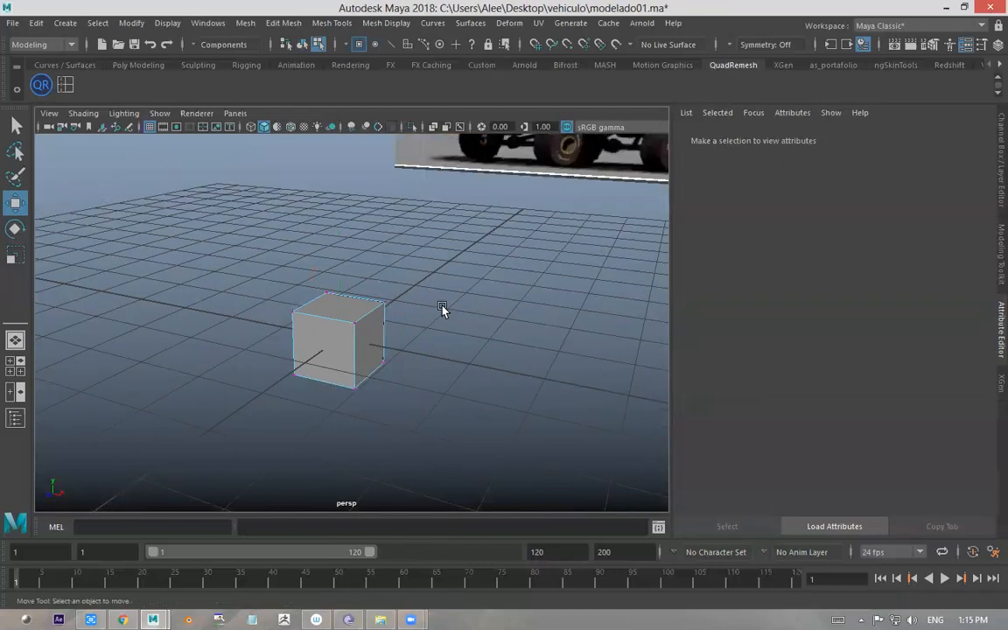
- Box-select the cube's upper vertices
scroll(438, 306, up, 3)
drag(442, 275, 278, 339)
click(453, 254)
drag(453, 256, 203, 359)
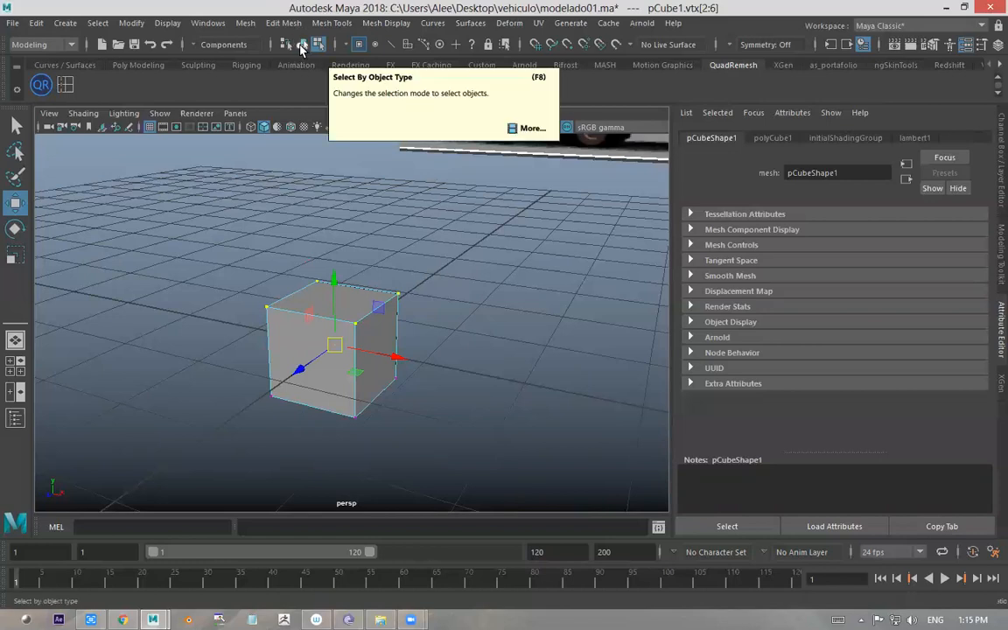
- Alternate repeatedly between selecting by object type and selecting by component type, ending in component type
click(301, 46)
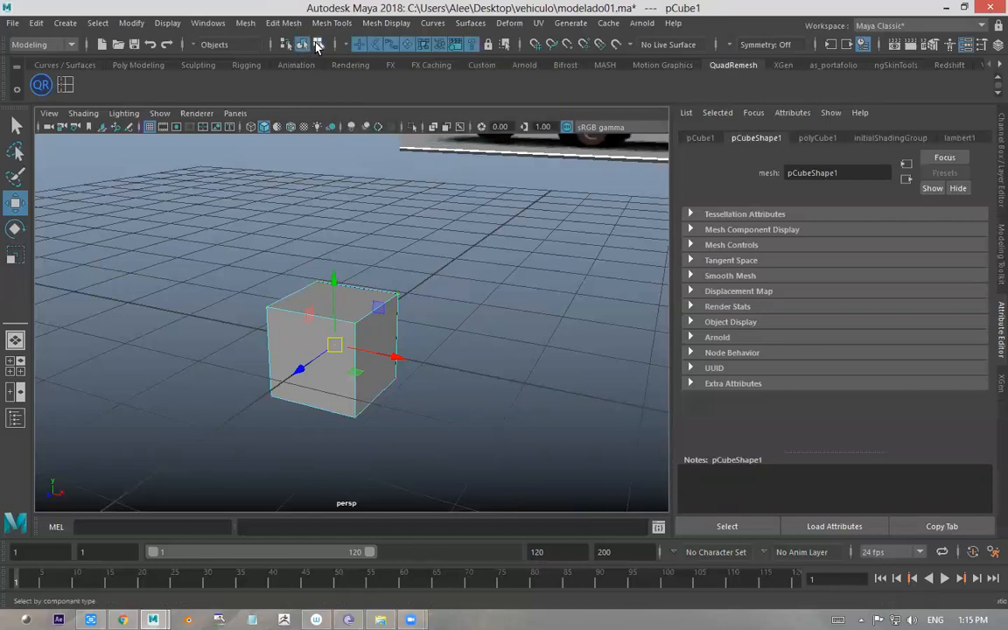
click(317, 45)
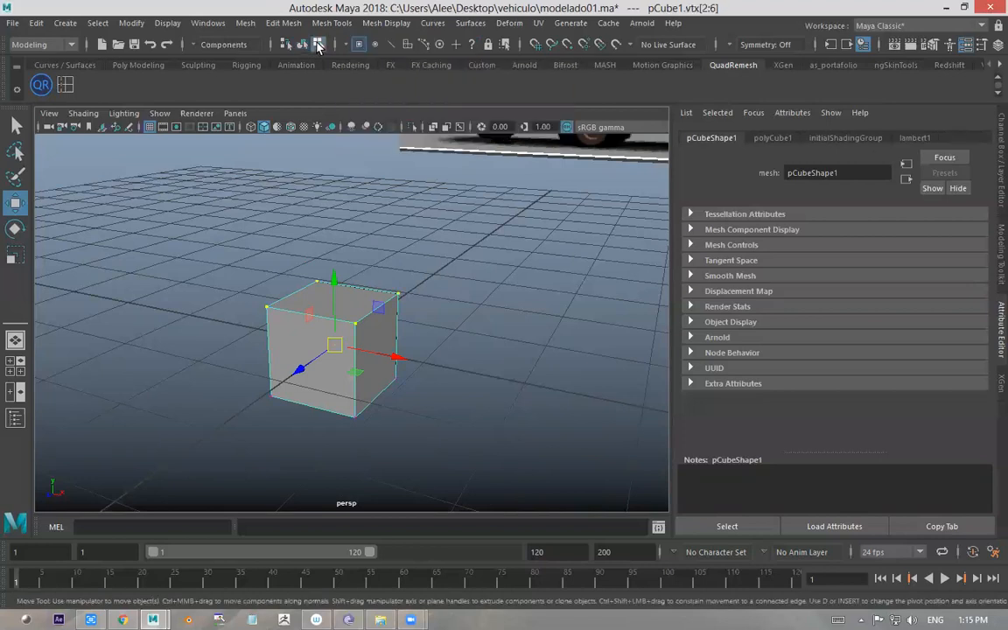
click(302, 47)
click(317, 46)
click(302, 47)
click(317, 47)
click(301, 47)
click(318, 46)
click(303, 46)
click(318, 47)
click(303, 46)
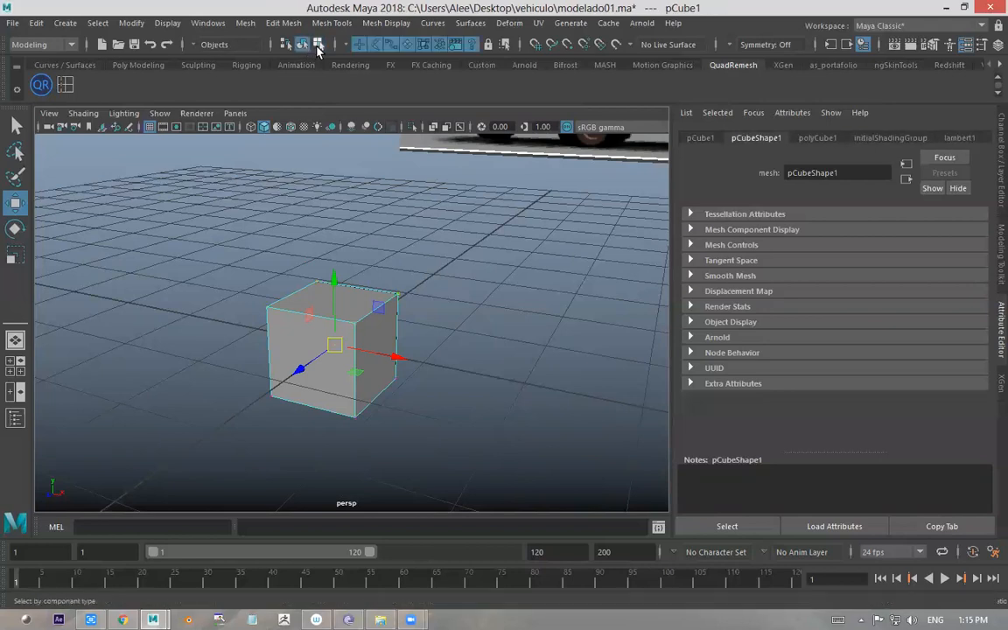
click(317, 46)
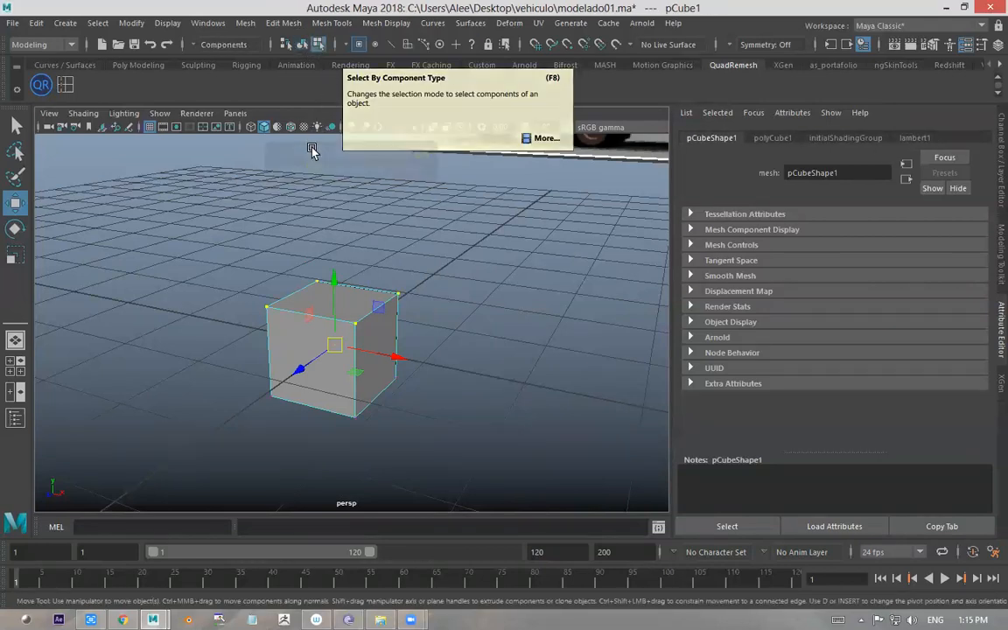
- Switch the cube through its component modes, return it to object mode and clear the selection
key(F8)
key(F8)
key(F8)
right_drag(343, 213, 277, 218)
right_drag(354, 294, 405, 230)
click(310, 324)
click(310, 314)
click(230, 240)
scroll(232, 240, down, 5)
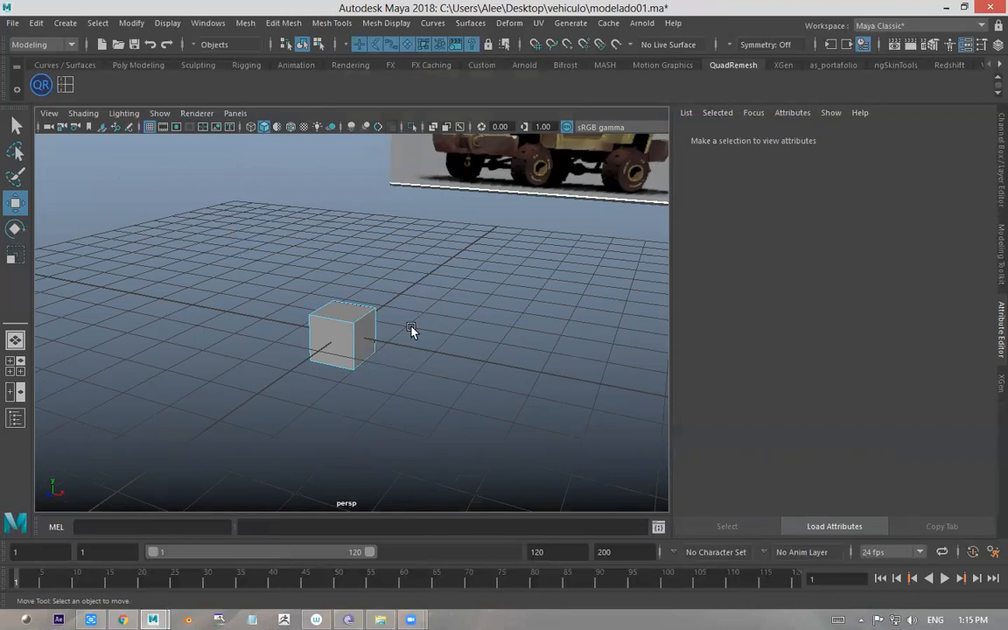
- Try moving the whole cube freely in object mode, and undo the move
scroll(411, 329, up, 2)
key(F8)
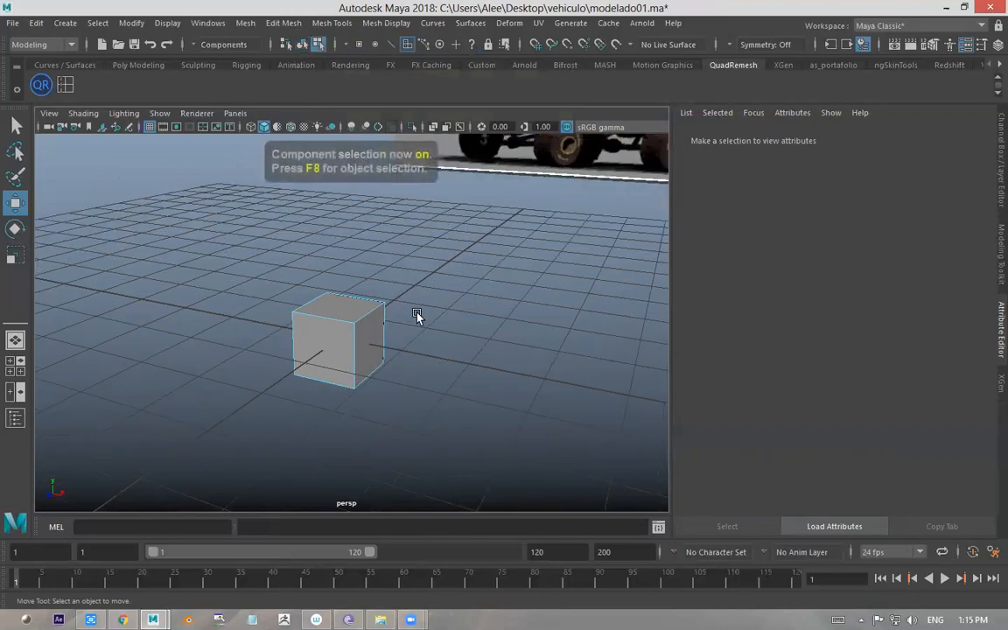
key(F8)
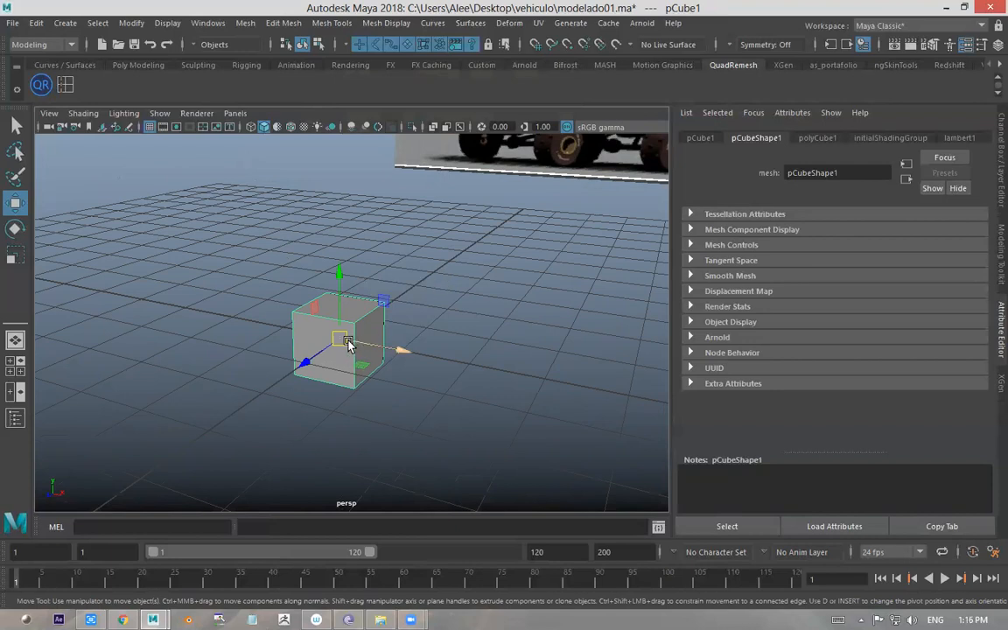
drag(347, 343, 280, 299)
key(ctrl+z)
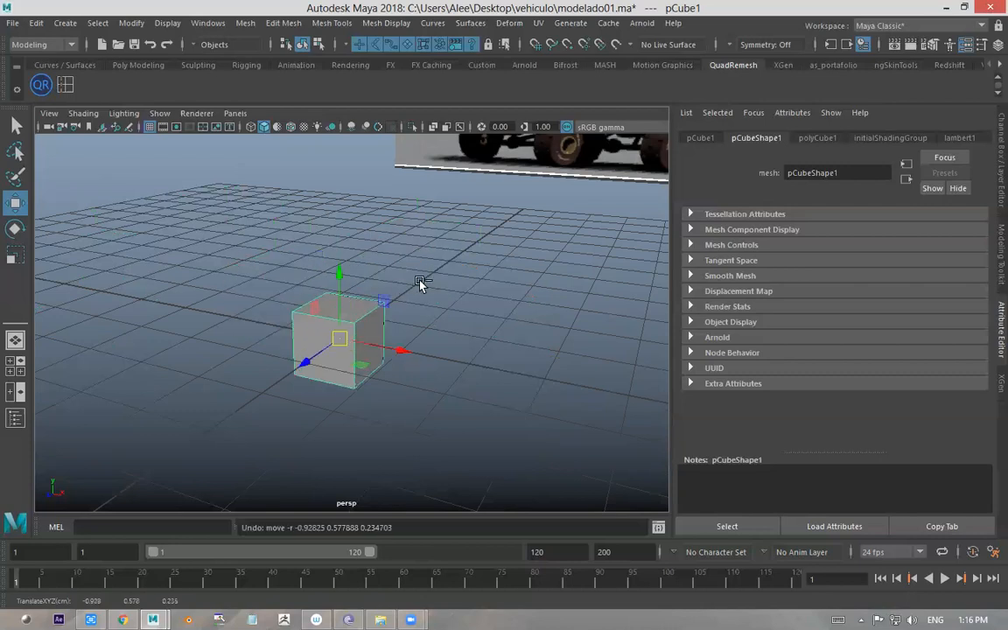
- Switch to vertex mode, try pulling the top back vertex on the +X side outward, and undo the move
key(F8)
right_drag(367, 331, 302, 216)
click(383, 305)
drag(385, 306, 461, 263)
key(ctrl+z)
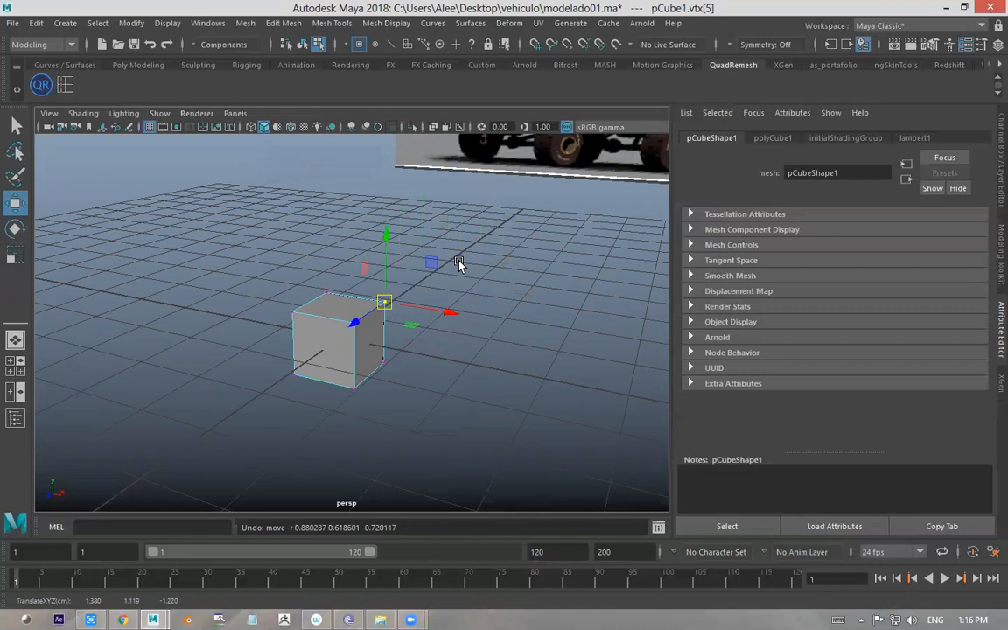
scroll(418, 401, down, 3)
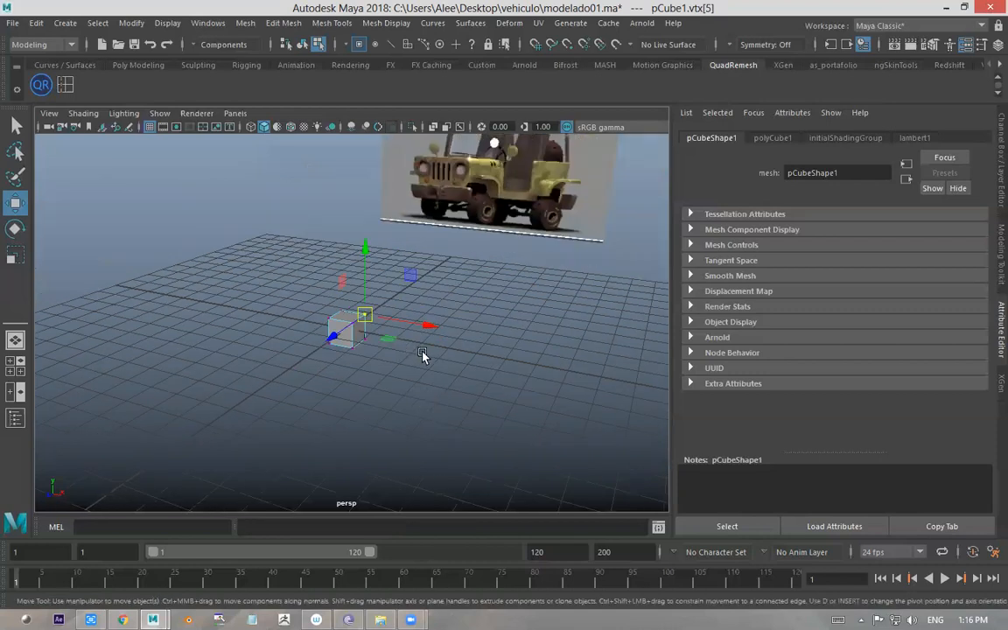
- Clear the vertex selection and examine the cube together with the whole jeep reference image
scroll(394, 338, up, 3)
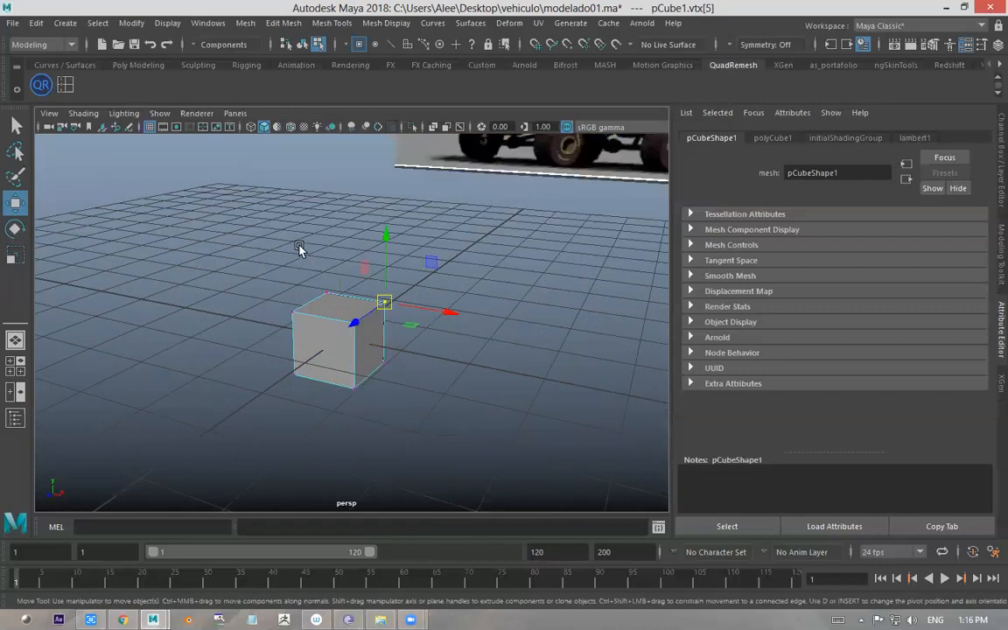
scroll(328, 322, up, 3)
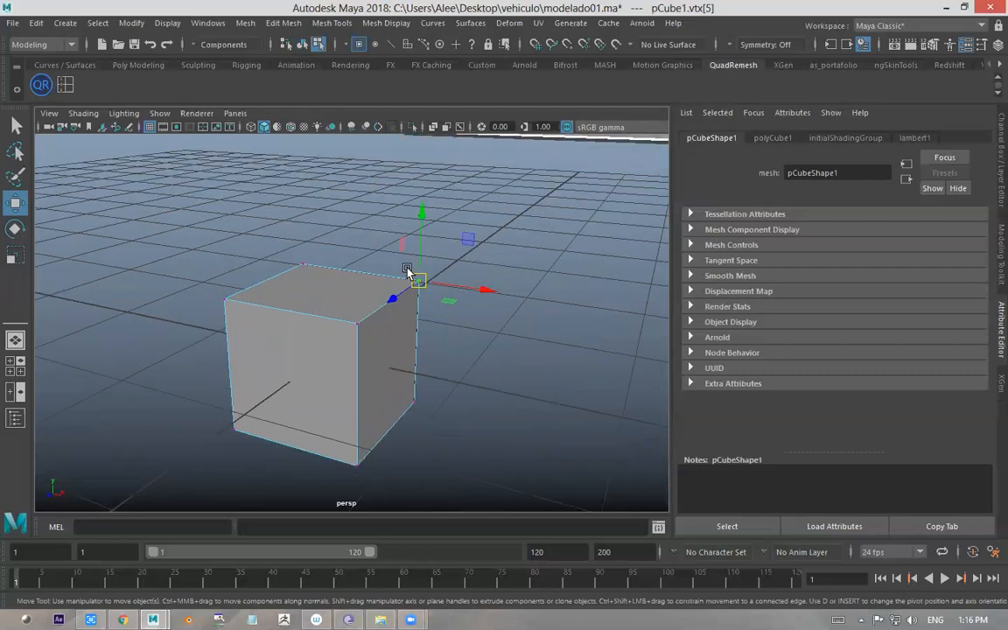
scroll(473, 264, down, 3)
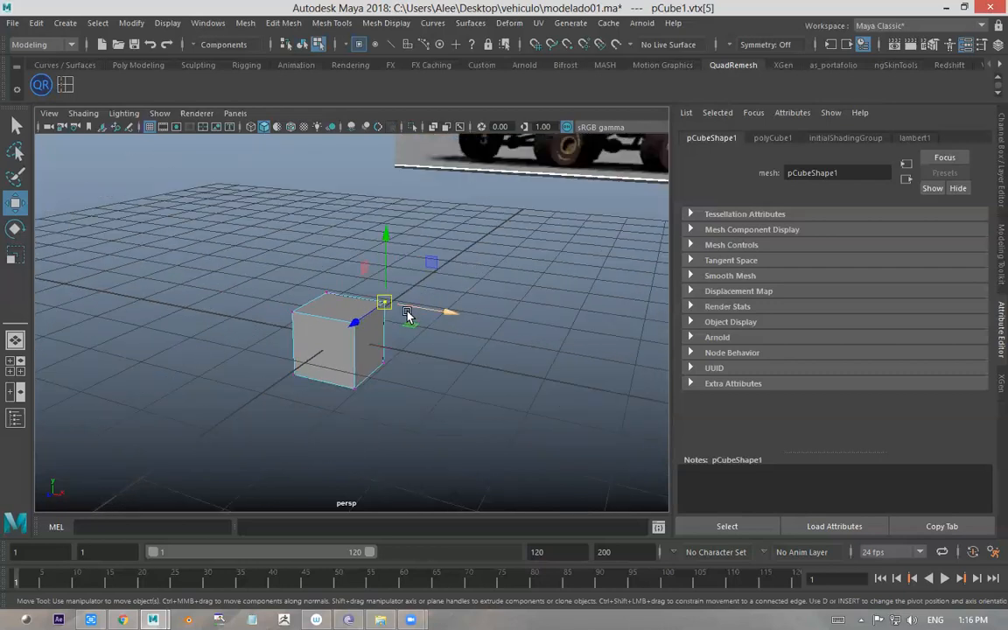
scroll(409, 315, down, 2)
alt+drag(411, 315, 364, 315)
alt+drag(330, 348, 310, 358)
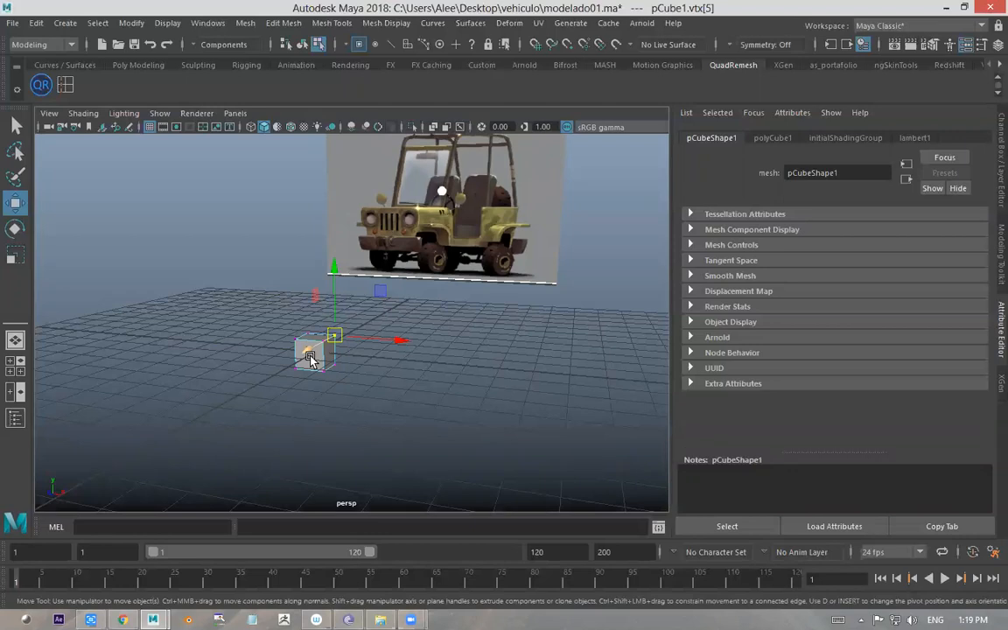
click(406, 361)
scroll(406, 361, up, 2)
alt+drag(461, 317, 402, 307)
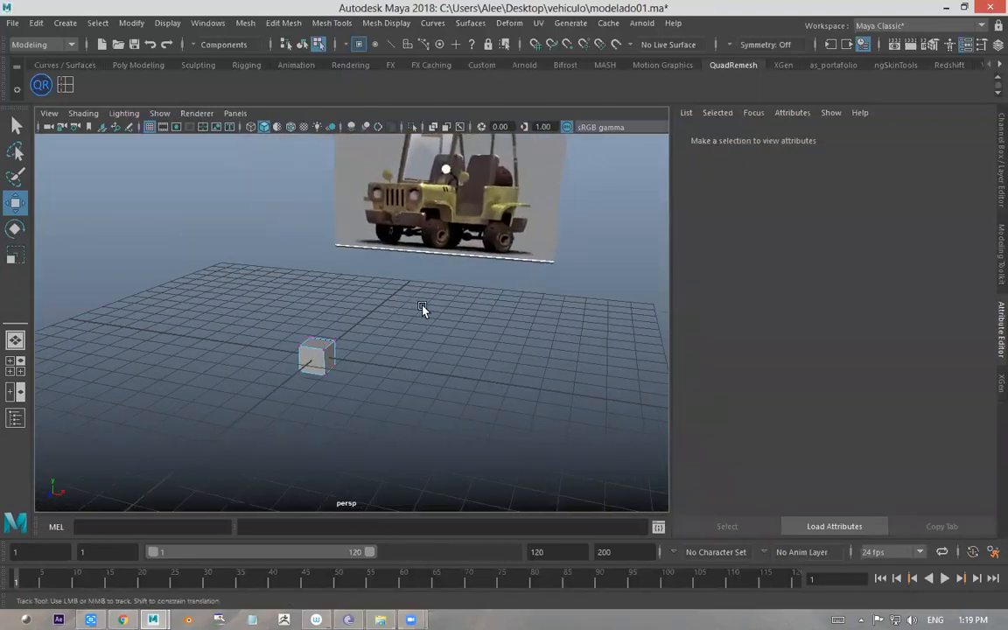
alt+middle_drag(421, 309, 416, 347)
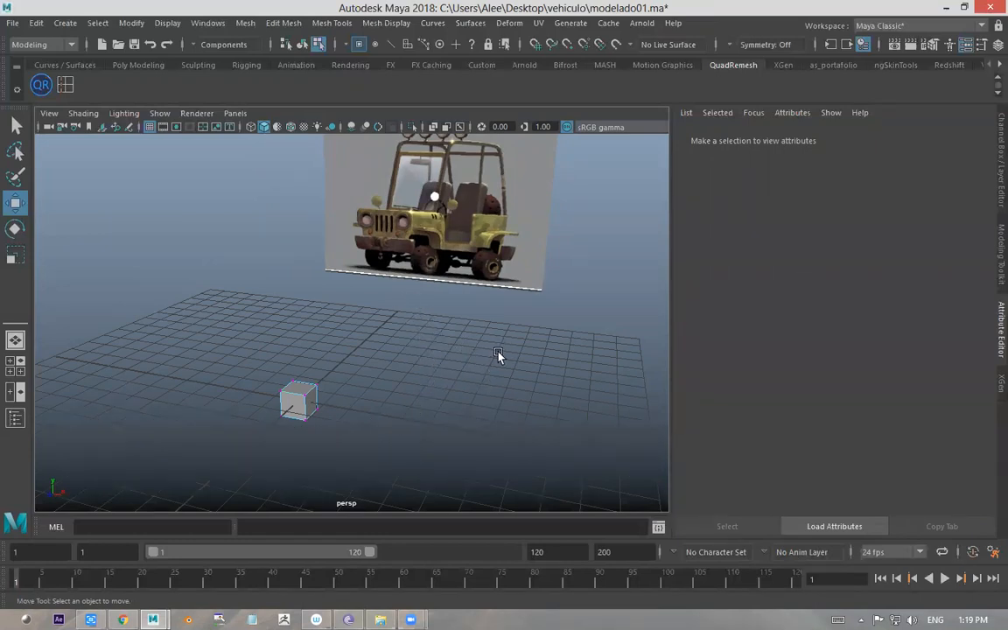
alt+drag(458, 428, 514, 402)
alt+drag(488, 223, 400, 241)
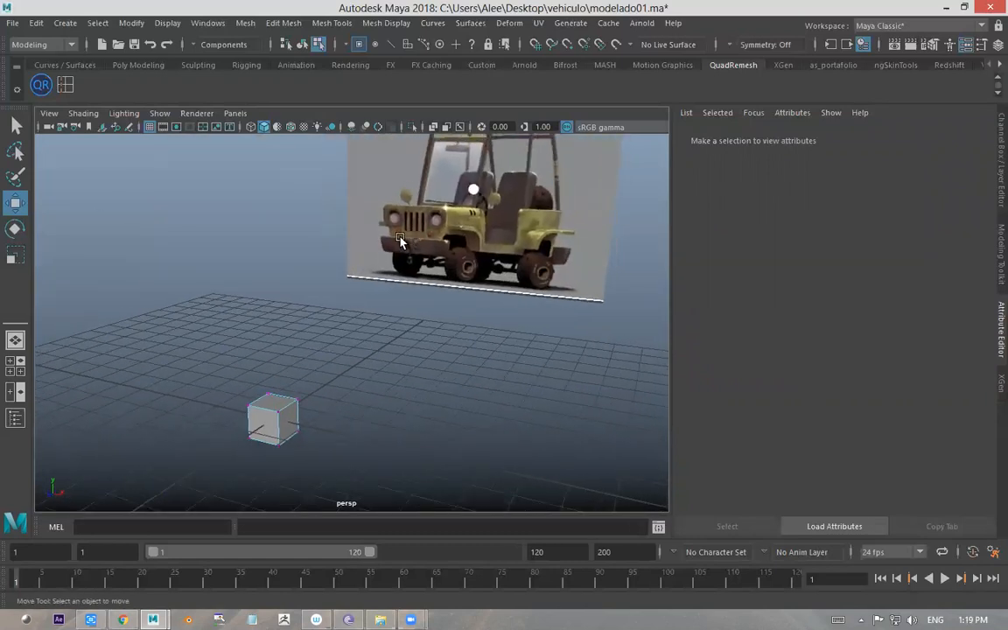
alt+drag(386, 378, 405, 428)
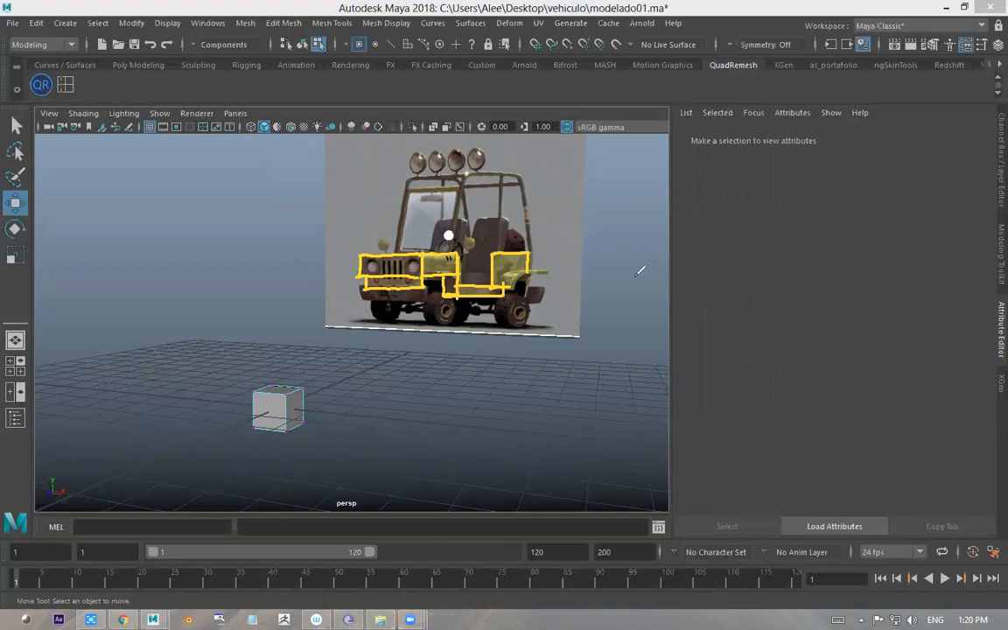
- Sketch a boxy car side profile on the screen beside the reference, with cabin, front and rear boxes and two wheel arches
mouse_move(645, 225)
mouse_down()
mouse_move(647, 280)
mouse_move(752, 227)
mouse_move(764, 299)
mouse_up()
drag(636, 299, 779, 293)
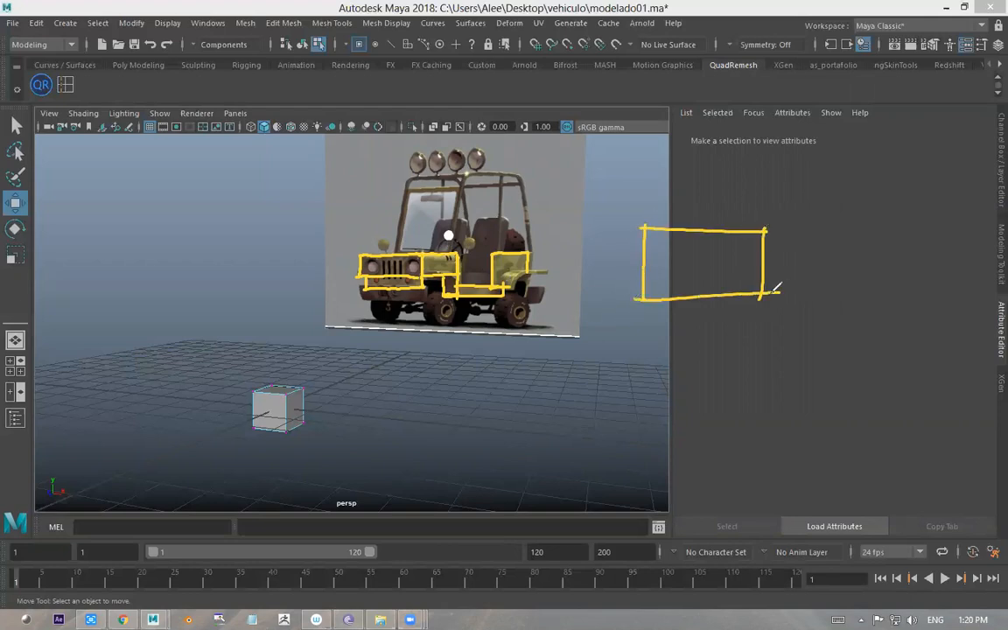
drag(760, 235, 758, 303)
drag(640, 304, 757, 306)
drag(755, 241, 758, 304)
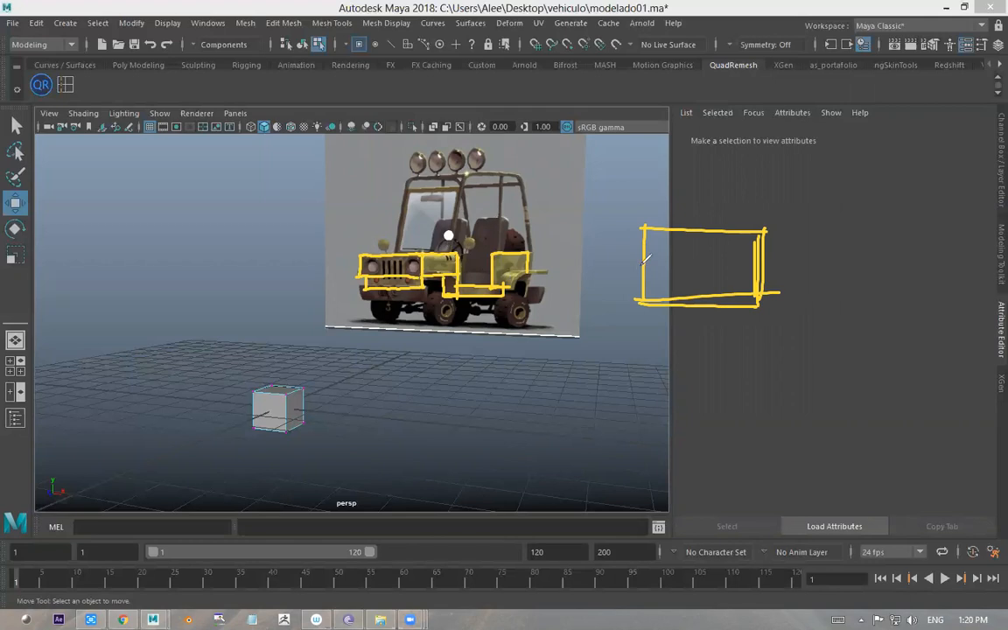
mouse_move(644, 259)
mouse_down()
mouse_move(585, 259)
mouse_move(642, 300)
mouse_up()
mouse_move(764, 267)
mouse_down()
mouse_move(828, 272)
mouse_move(763, 303)
mouse_up()
drag(615, 300, 656, 301)
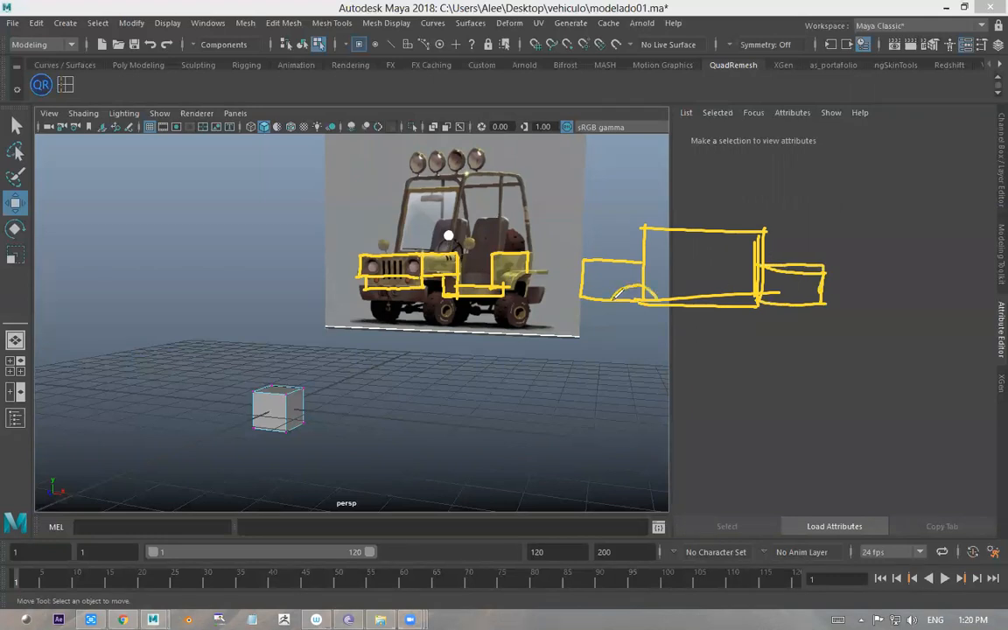
drag(742, 306, 784, 303)
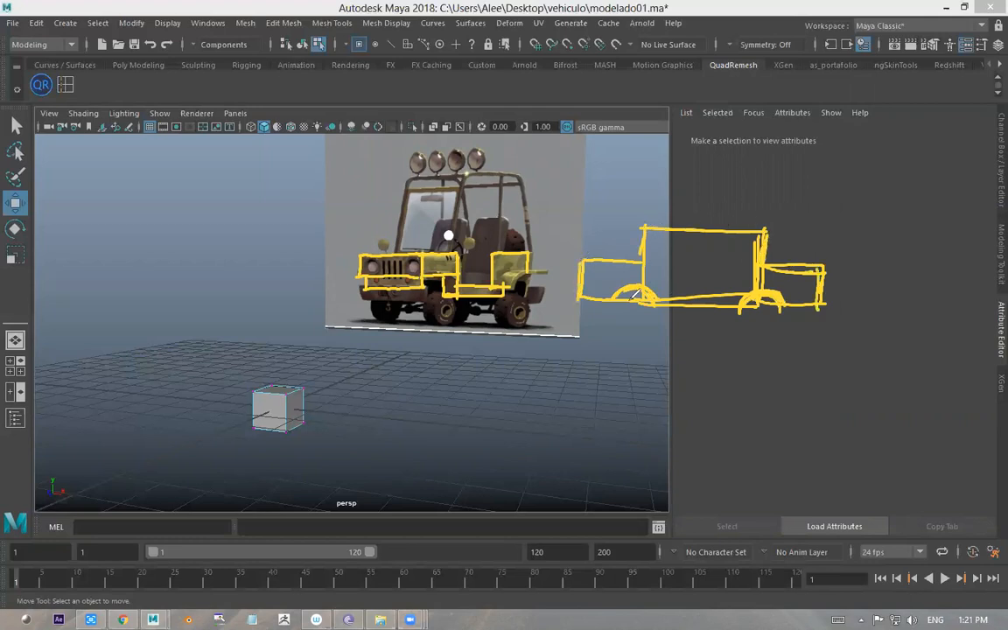
- Draw round wheels under the arches and two red side windows in the cabin of the car sketch
drag(632, 287, 620, 297)
mouse_move(631, 292)
mouse_down()
mouse_move(646, 311)
mouse_move(632, 292)
mouse_up()
drag(776, 300, 774, 300)
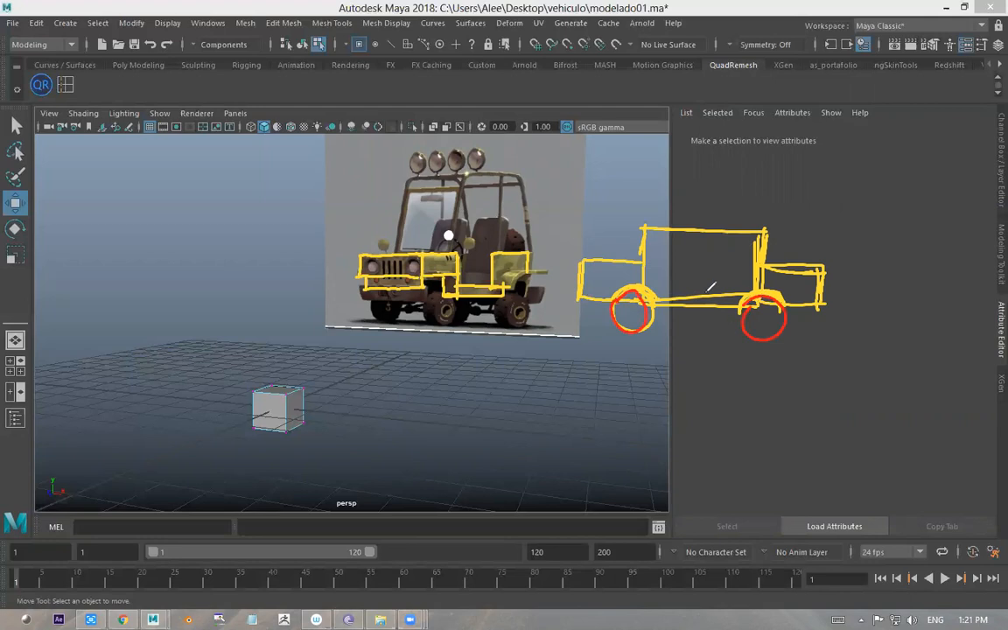
mouse_move(693, 242)
mouse_down()
mouse_move(686, 270)
mouse_move(656, 233)
mouse_move(691, 234)
mouse_move(726, 270)
mouse_move(712, 239)
mouse_up()
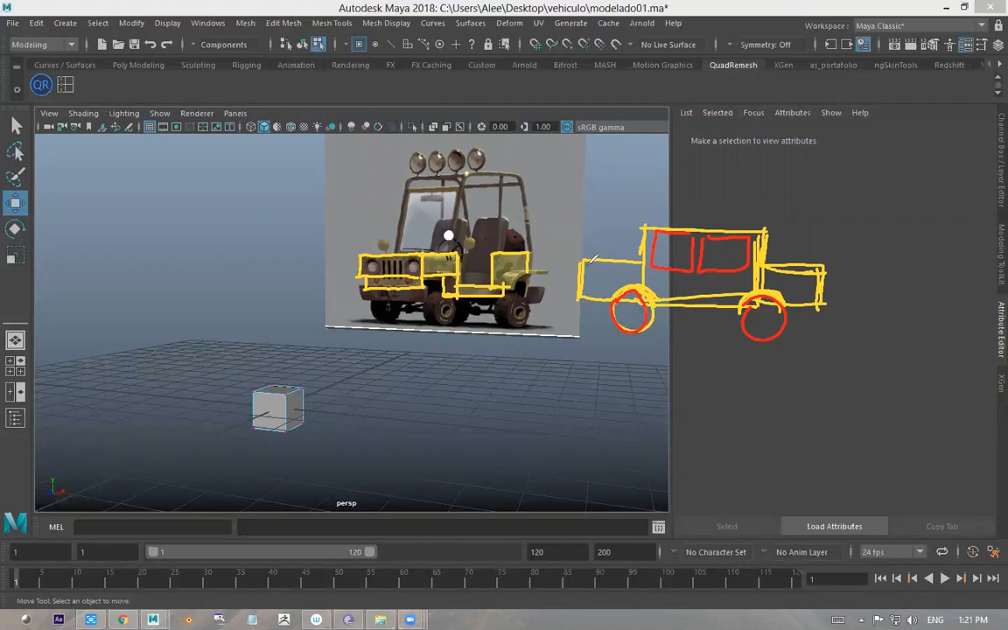
- Hatch the car sketch's whole body in yellow and erase its two wheels
mouse_move(613, 259)
mouse_down()
mouse_move(588, 278)
mouse_move(603, 289)
mouse_move(593, 261)
mouse_move(681, 236)
mouse_up()
mouse_move(667, 284)
mouse_down()
mouse_move(697, 263)
mouse_move(768, 278)
mouse_move(821, 271)
mouse_up()
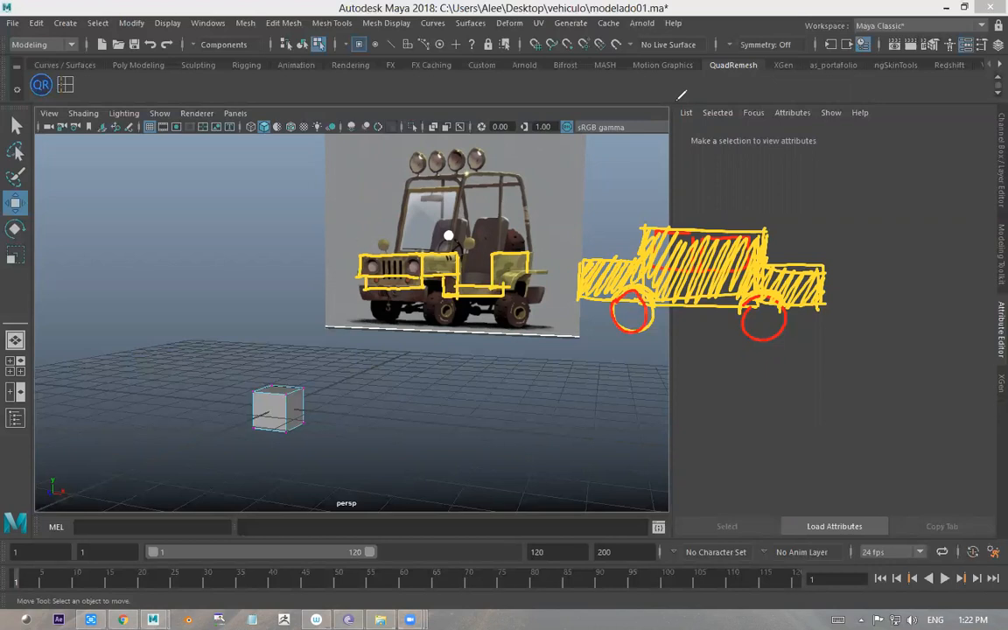
click(645, 315)
click(742, 323)
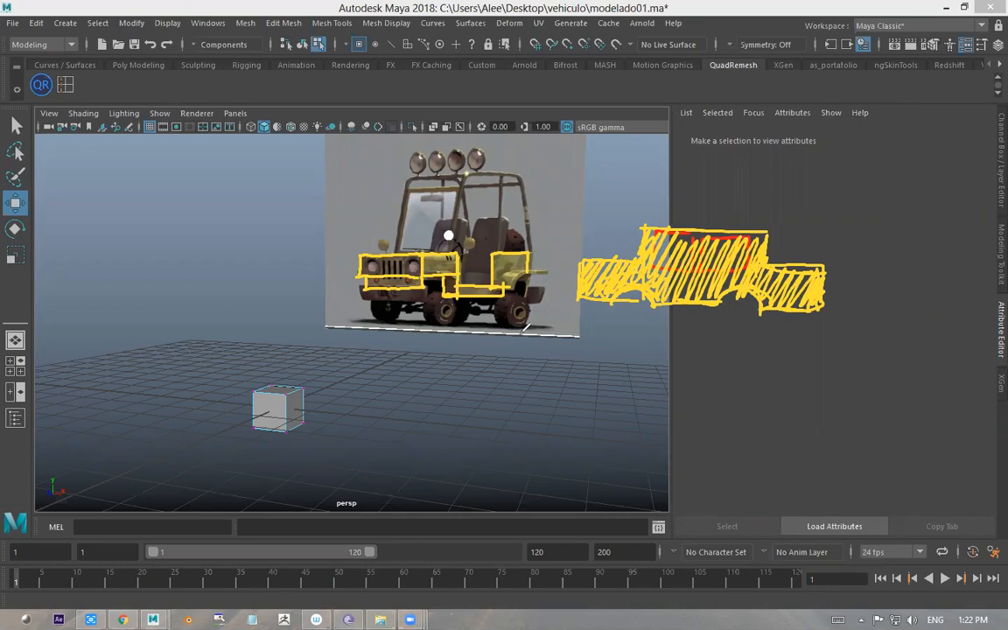
- Sketch the jeep's stepped body side profile in yellow below the reference image and hatch its inside
mouse_move(479, 429)
mouse_down()
mouse_move(480, 398)
mouse_move(550, 395)
mouse_up()
mouse_move(478, 432)
mouse_down()
mouse_move(546, 423)
mouse_move(553, 446)
mouse_up()
mouse_move(550, 396)
mouse_down()
mouse_move(561, 429)
mouse_move(612, 428)
mouse_move(619, 391)
mouse_up()
drag(553, 447, 632, 449)
mouse_move(620, 392)
mouse_down()
mouse_move(700, 393)
mouse_move(693, 425)
mouse_move(665, 451)
mouse_move(670, 432)
mouse_move(693, 425)
mouse_up()
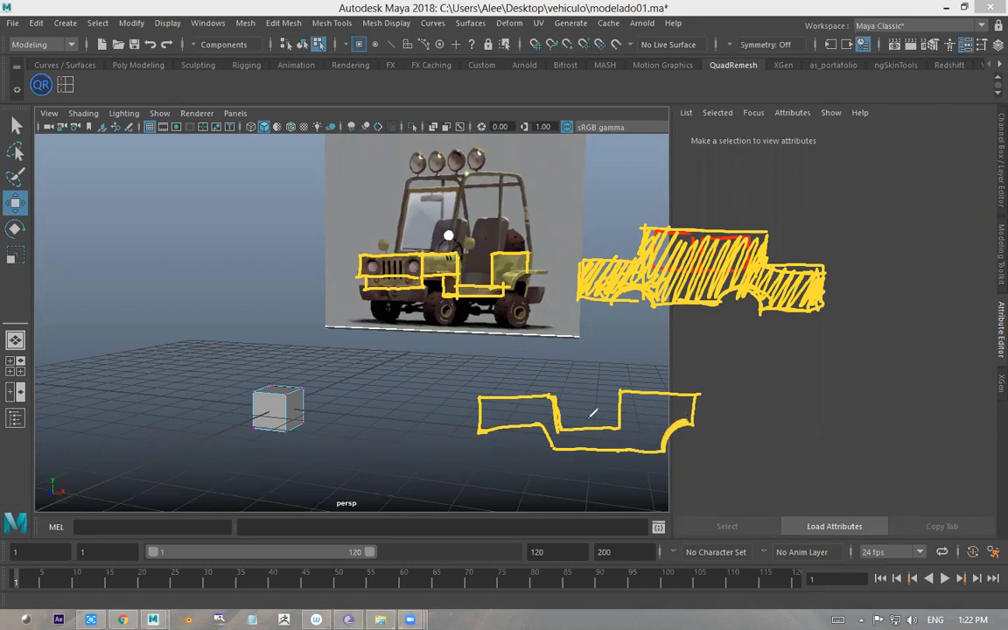
mouse_move(491, 399)
mouse_down()
mouse_move(483, 429)
mouse_move(549, 404)
mouse_move(567, 448)
mouse_move(579, 432)
mouse_move(609, 432)
mouse_move(617, 444)
mouse_up()
mouse_move(631, 394)
mouse_down()
mouse_move(621, 437)
mouse_move(668, 402)
mouse_move(691, 402)
mouse_up()
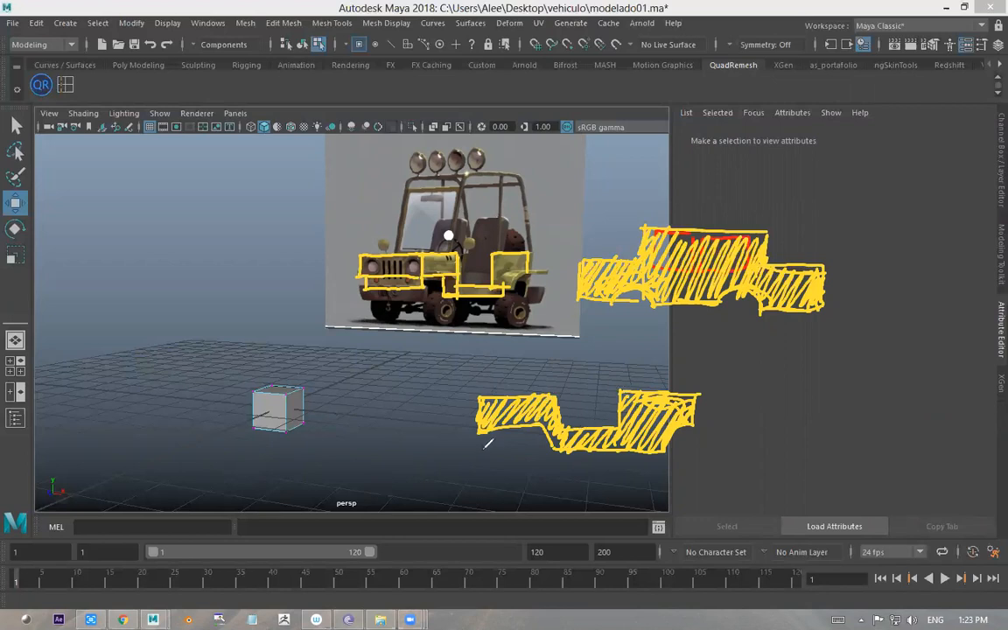
- Enclose the jeep profile sketch in a red box and mark the areas outside the body with blue hatching and red dividing lines
drag(476, 373, 478, 470)
drag(696, 369, 698, 464)
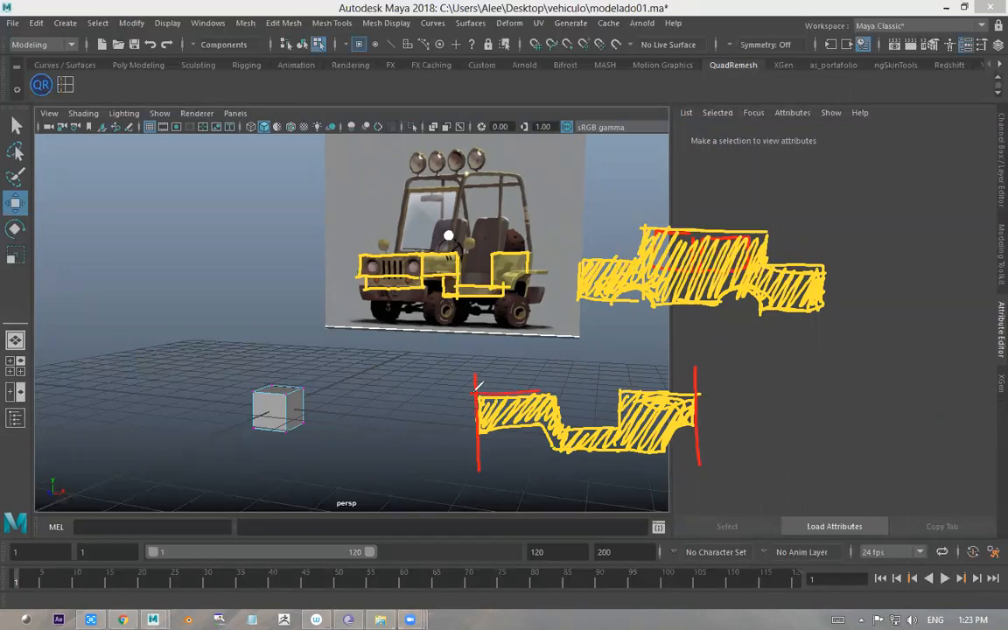
drag(479, 458, 673, 443)
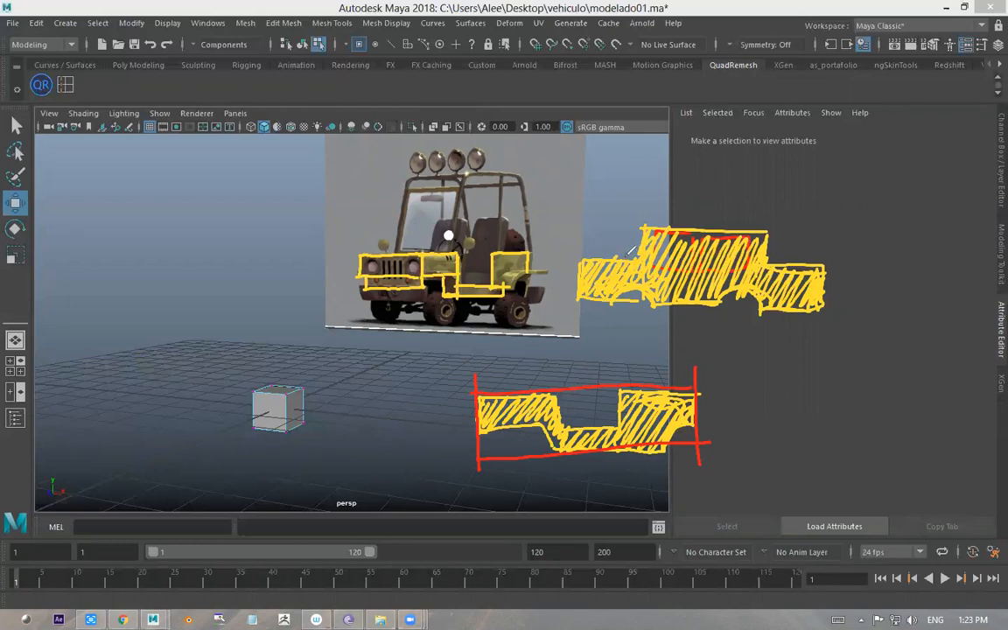
mouse_move(477, 449)
mouse_down()
mouse_move(547, 451)
mouse_move(507, 442)
mouse_move(538, 433)
mouse_move(564, 389)
mouse_move(575, 412)
mouse_move(586, 389)
mouse_move(599, 411)
mouse_move(608, 385)
mouse_up()
mouse_move(669, 448)
mouse_down()
mouse_move(676, 426)
mouse_move(700, 425)
mouse_up()
mouse_move(671, 446)
mouse_down()
mouse_move(682, 430)
mouse_move(696, 438)
mouse_up()
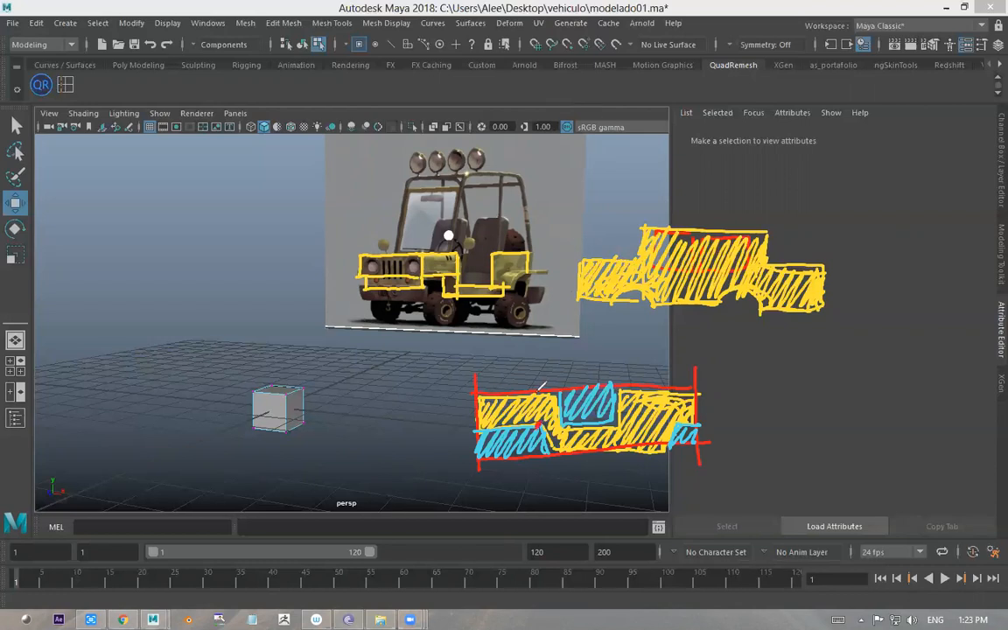
drag(566, 421, 619, 423)
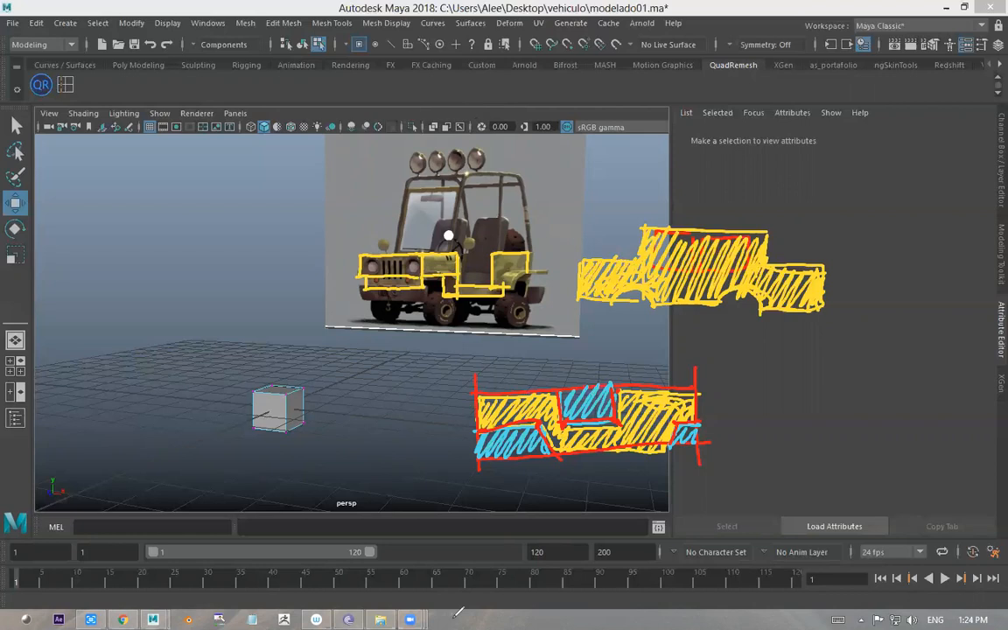
- Clear all the annotations from the screen and leave drawing mode
click(637, 101)
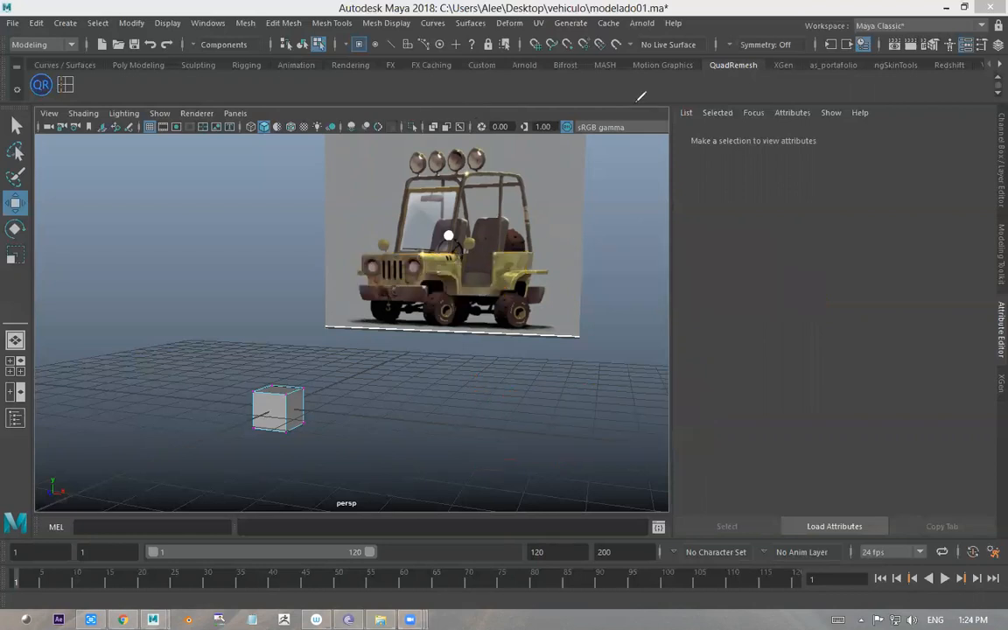
click(732, 92)
click(381, 399)
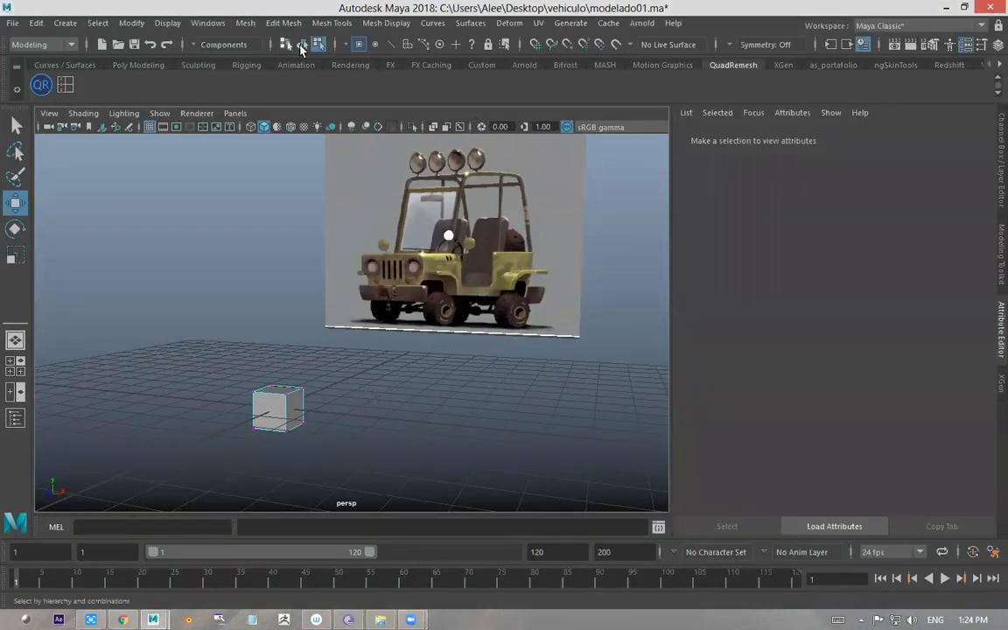
- Switch to selecting by object type and select the whole cube
click(304, 44)
click(366, 315)
alt+drag(340, 374, 310, 326)
click(322, 399)
- Try scaling the whole cube along X, Y and Z into a large box, and undo all the scaling
alt+drag(390, 344, 481, 393)
key(e)
key(r)
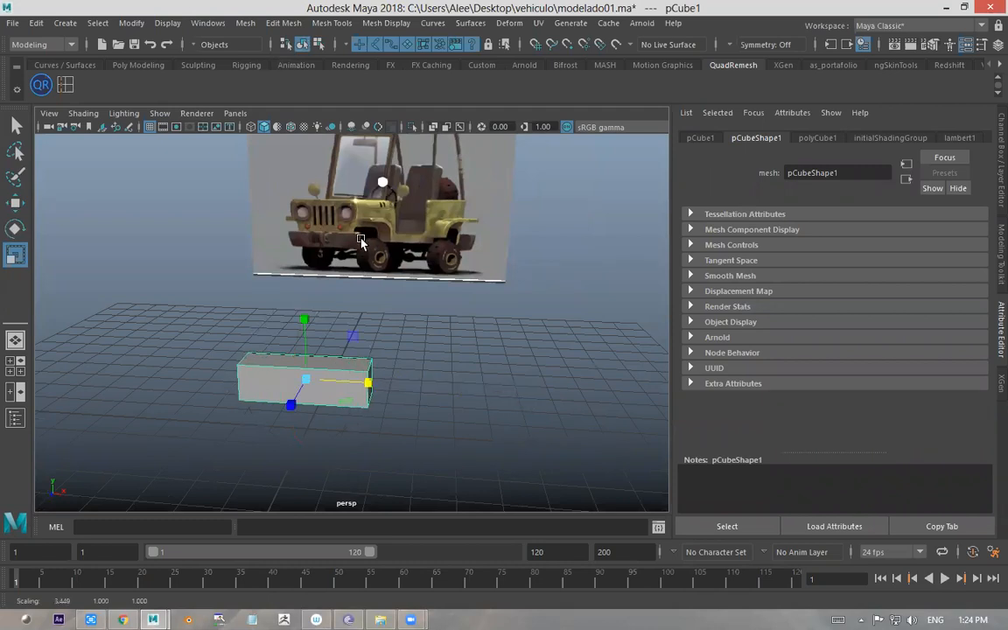
drag(303, 320, 305, 270)
alt+drag(434, 348, 267, 338)
drag(183, 334, 382, 292)
key(ctrl+z)
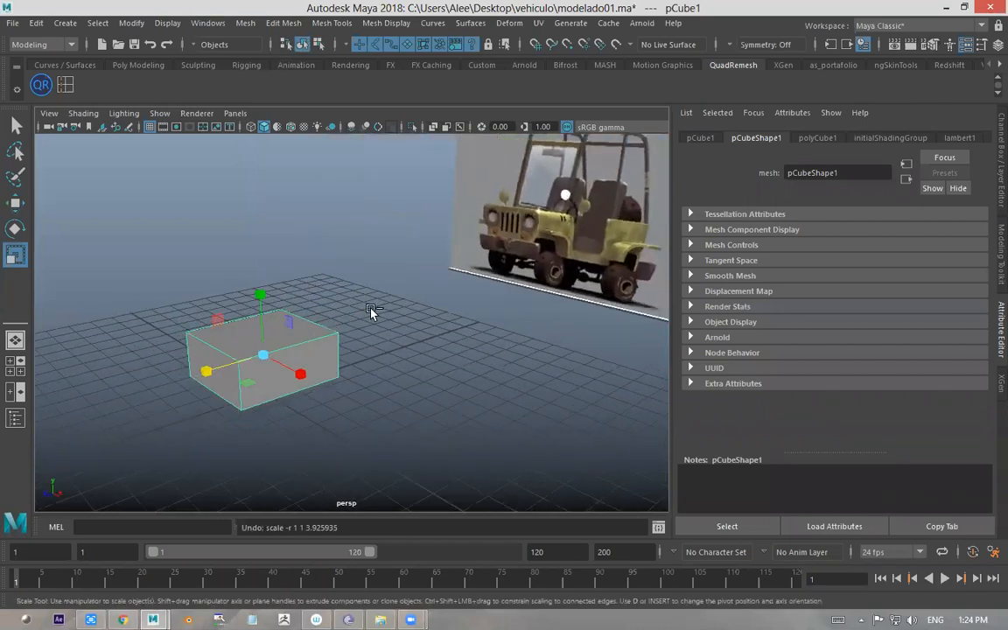
key(ctrl+z)
key(ctrl+z)
key(ctrl+z)
- Switch the cube to vertex mode and select the four vertices on its +X side
alt+drag(367, 335, 359, 299)
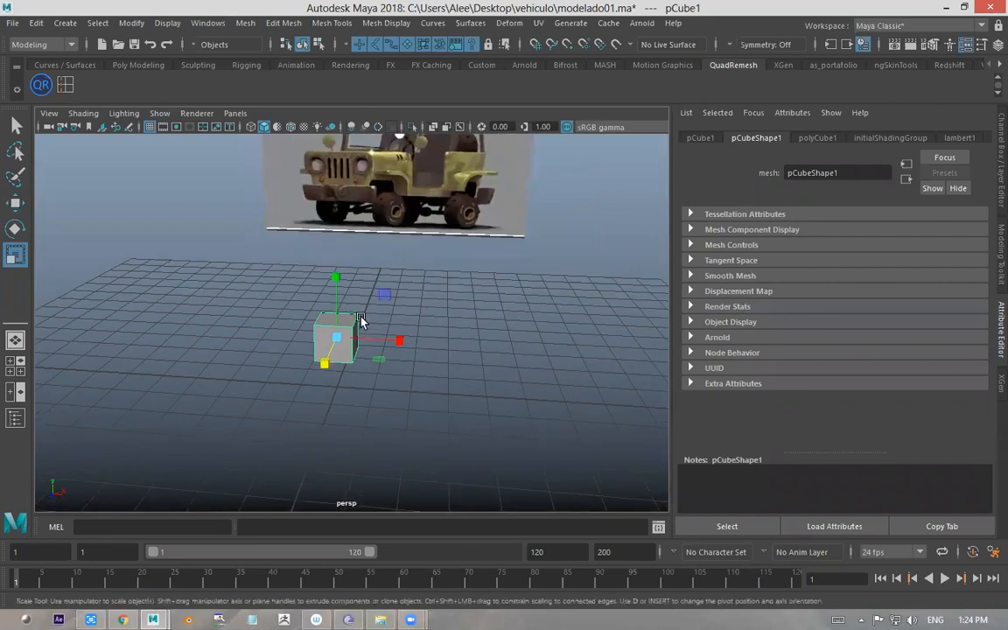
right_click(361, 329)
click(298, 213)
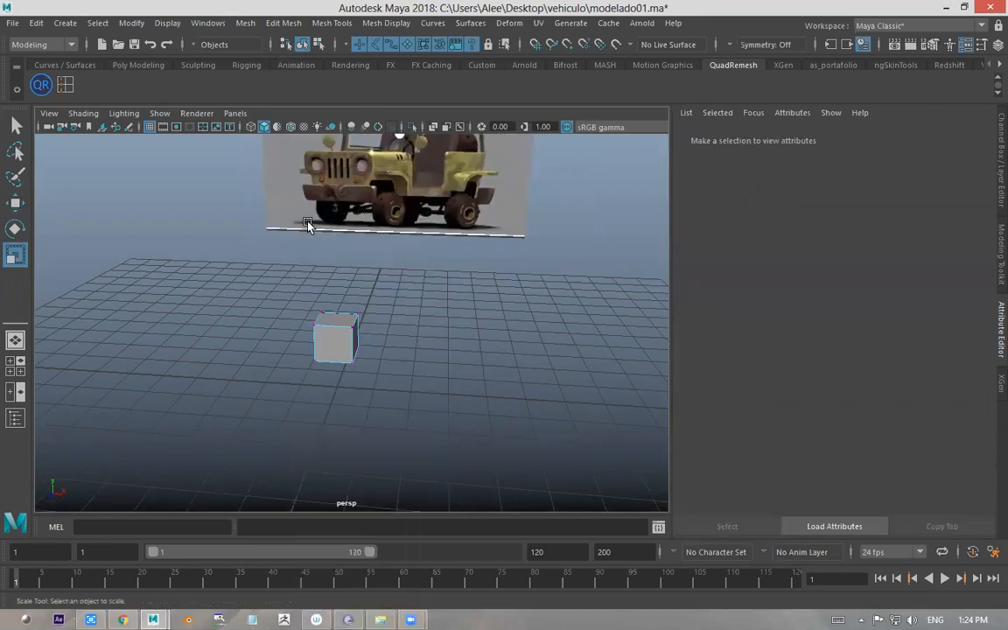
drag(343, 296, 385, 409)
alt+drag(311, 331, 322, 335)
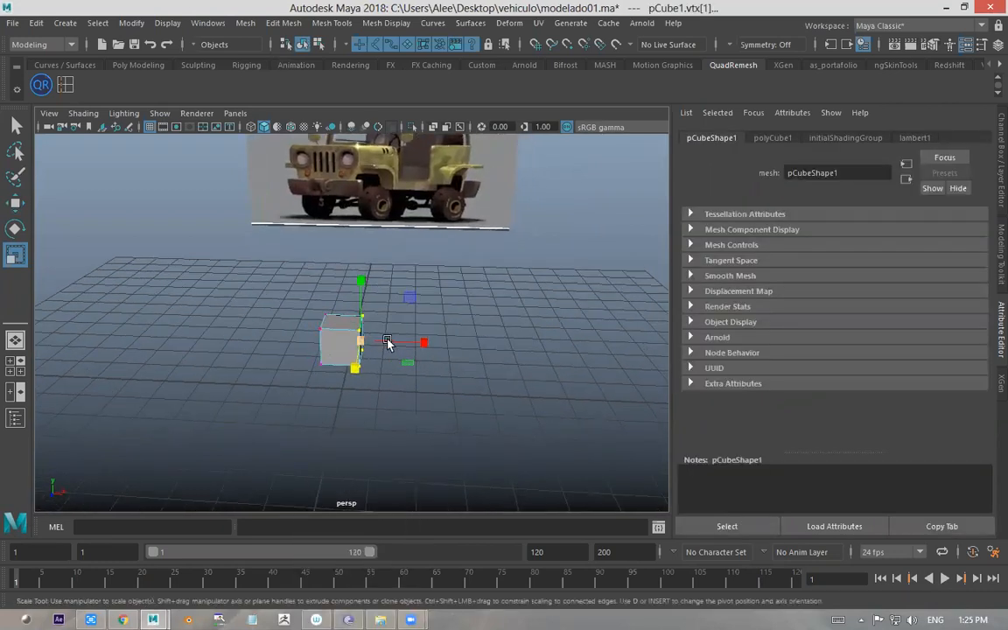
- Try lengthening the cube by moving its +X and -X side vertices outward and another set along Z, and undo the moves
key(w)
drag(402, 342, 474, 345)
drag(360, 270, 305, 384)
drag(383, 344, 322, 338)
alt+drag(453, 337, 303, 331)
drag(319, 220, 259, 365)
drag(252, 314, 353, 372)
key(ctrl+z)
key(ctrl+z)
key(ctrl+z)
key(ctrl+z)
key(ctrl+z)
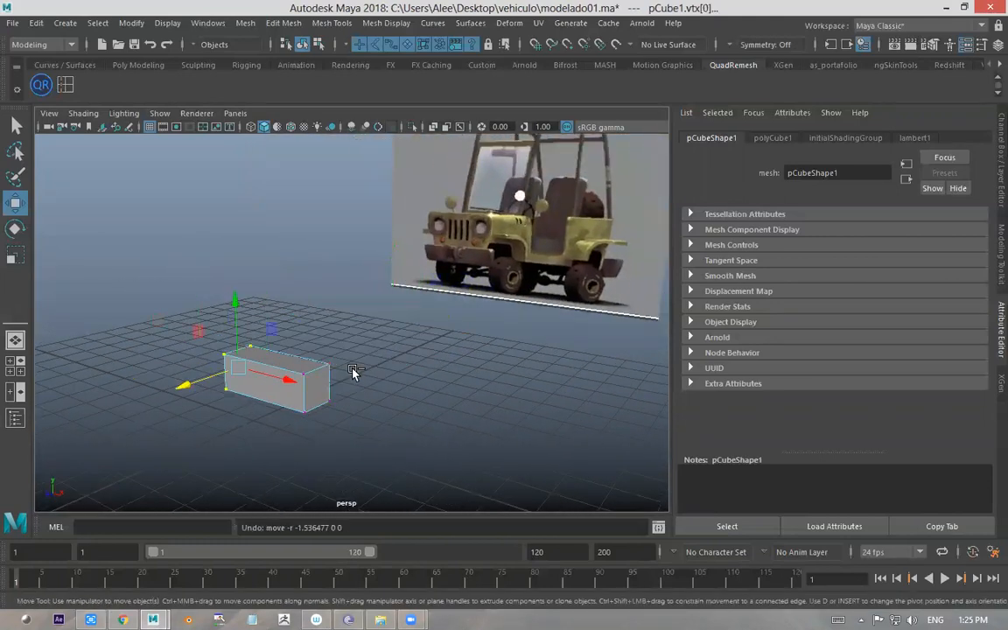
- Reselect the +X side vertices, try moving them about 2.84 units outward along X, and undo the move
alt+drag(412, 363, 405, 363)
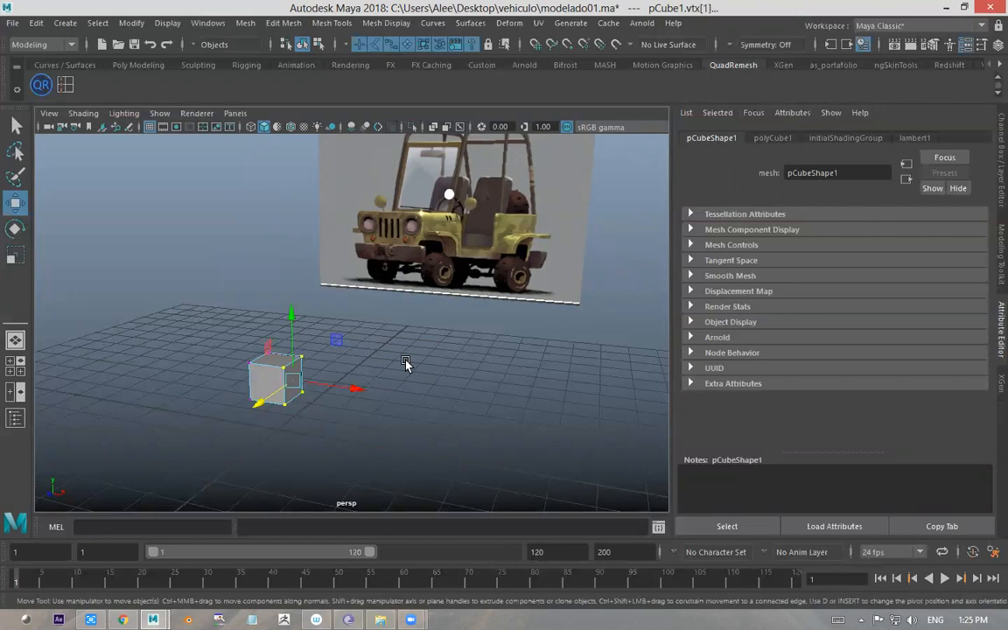
click(385, 367)
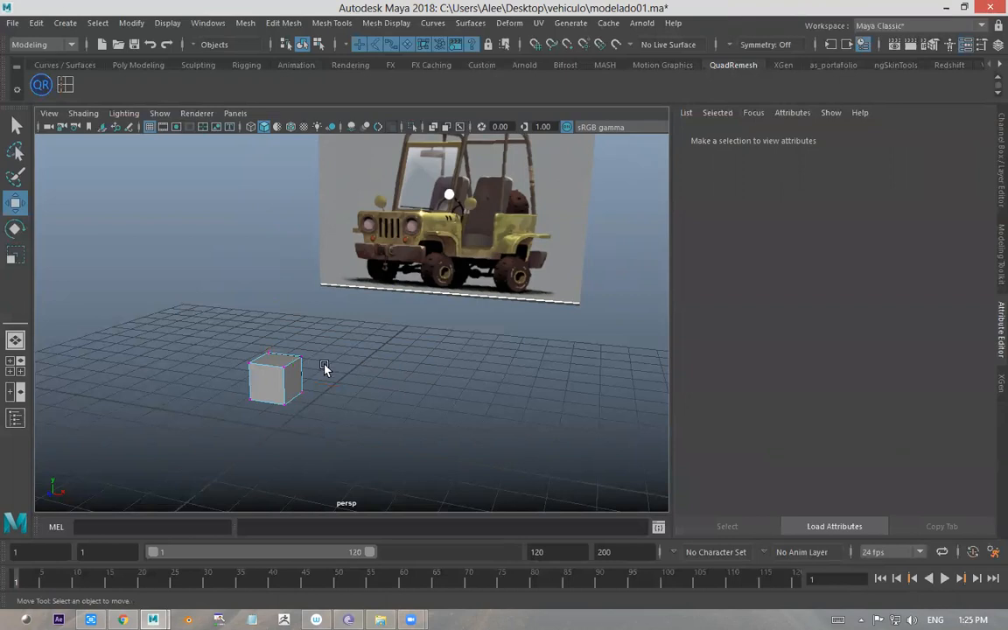
alt+drag(335, 366, 379, 362)
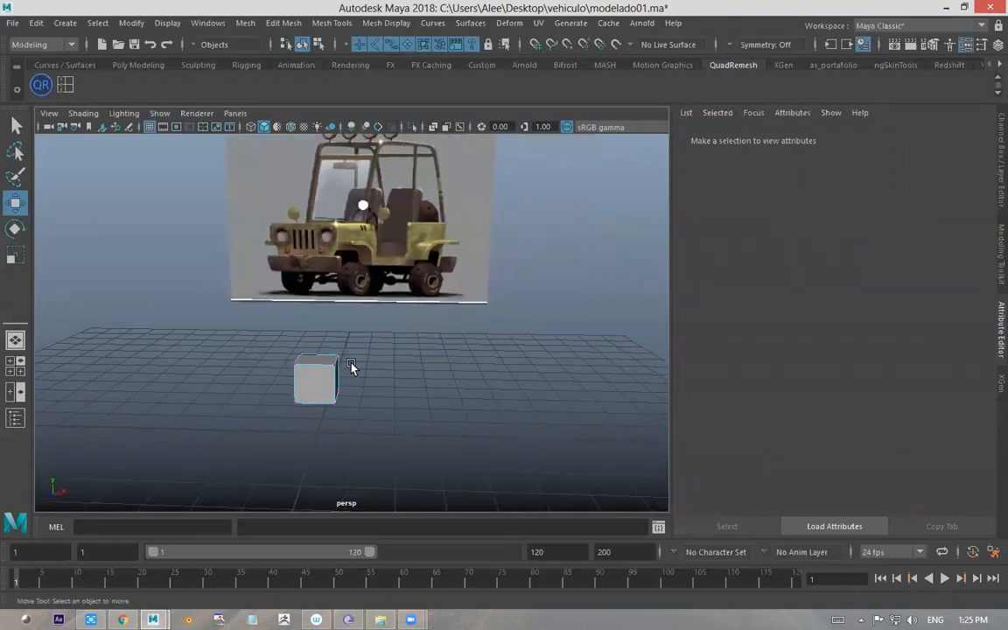
drag(320, 341, 398, 434)
drag(394, 380, 481, 391)
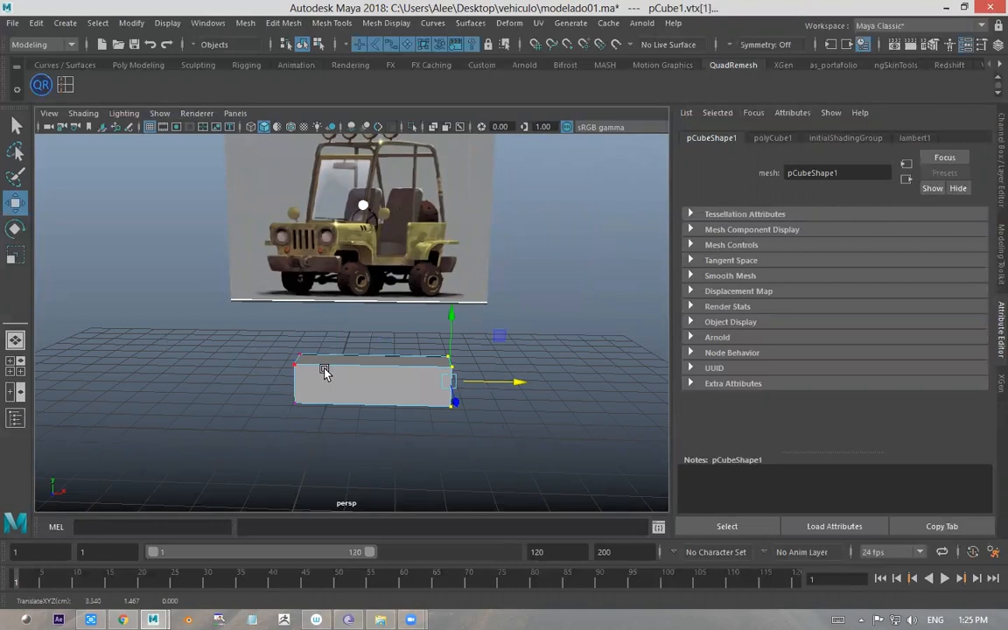
key(ctrl+z)
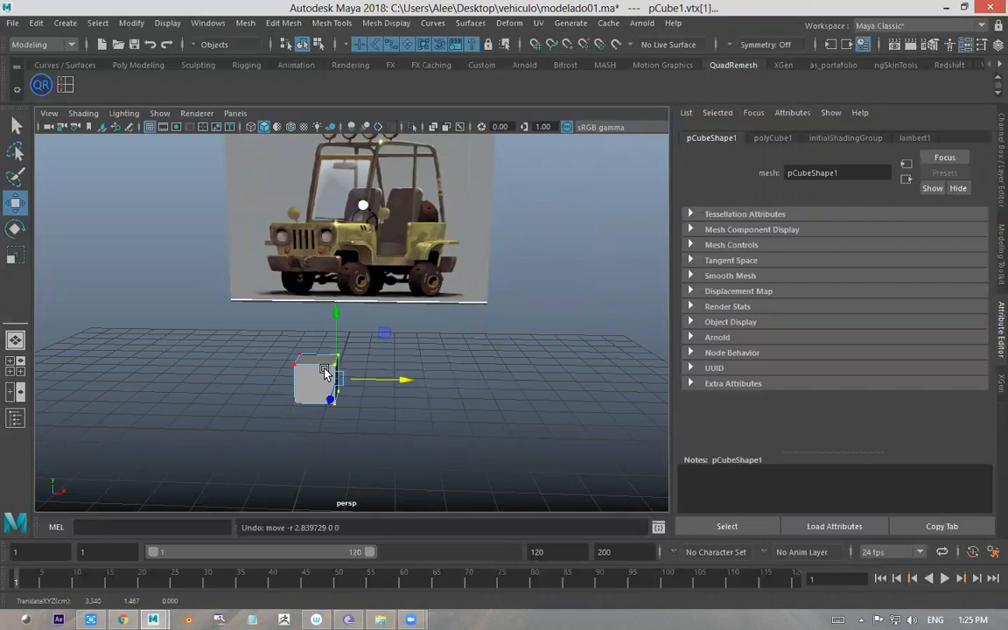
- Return the cube to object mode, select it, and set modeling symmetry to World X
alt+drag(324, 371, 396, 367)
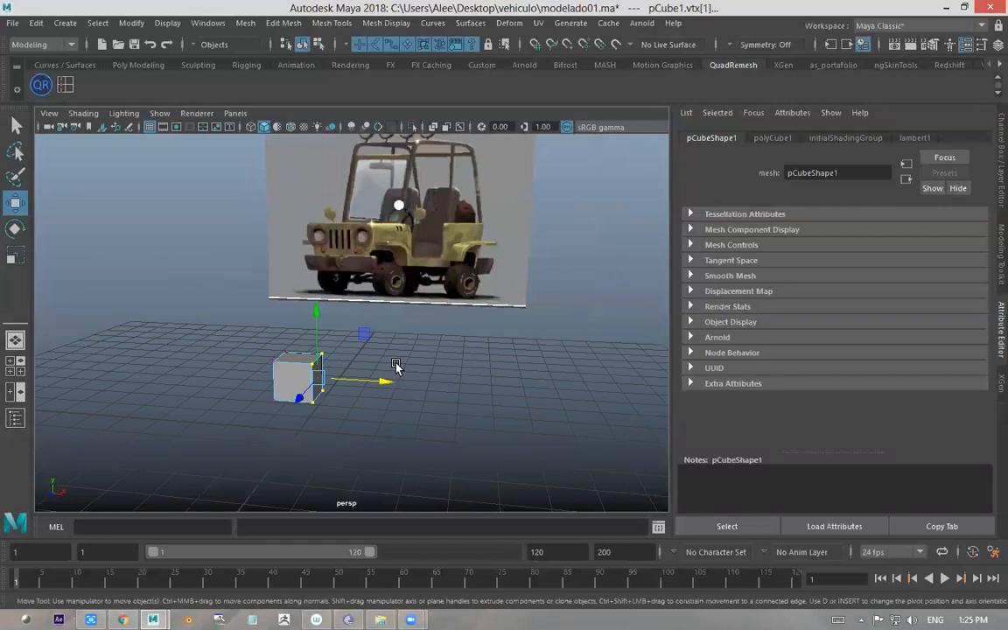
click(302, 44)
click(302, 45)
click(394, 407)
click(309, 380)
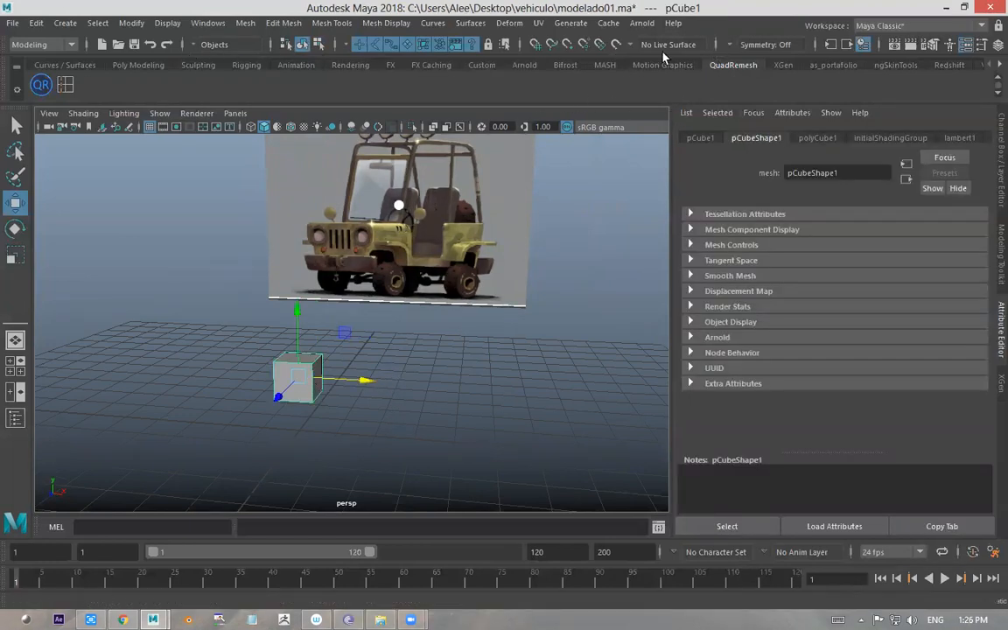
click(731, 47)
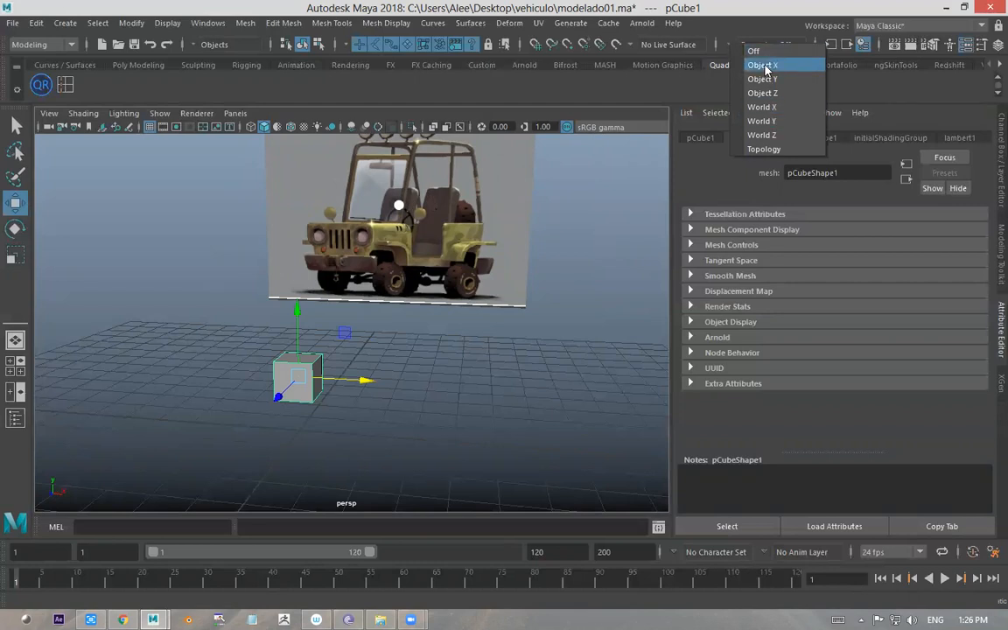
click(759, 108)
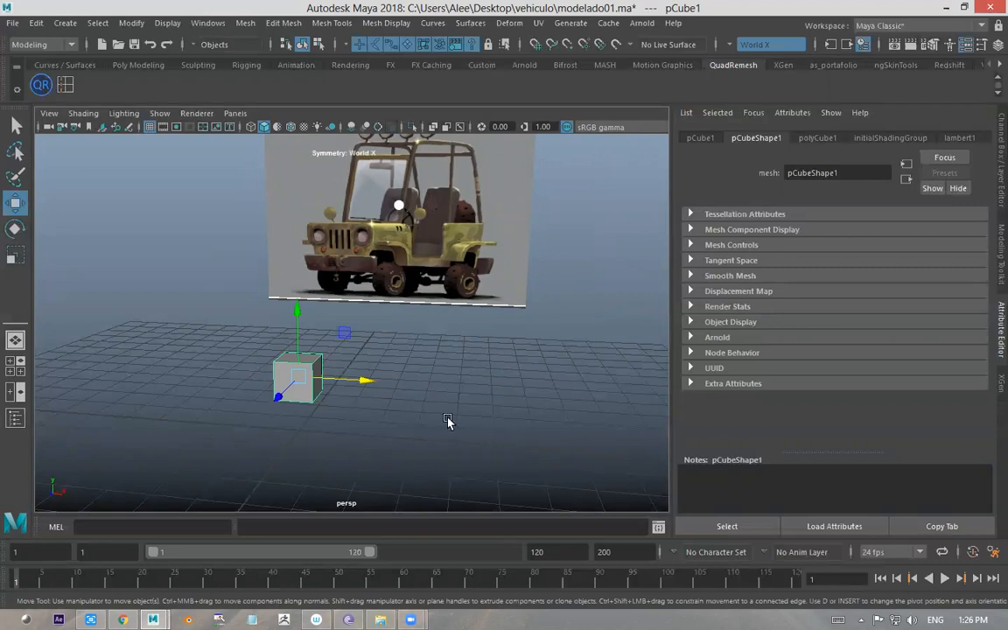
- Try moving the whole cube about 3.29 units along X, off the symmetry axis, and return it to the grid centre
alt+middle_drag(276, 445, 328, 410)
scroll(327, 409, up, 3)
alt+drag(328, 409, 139, 489)
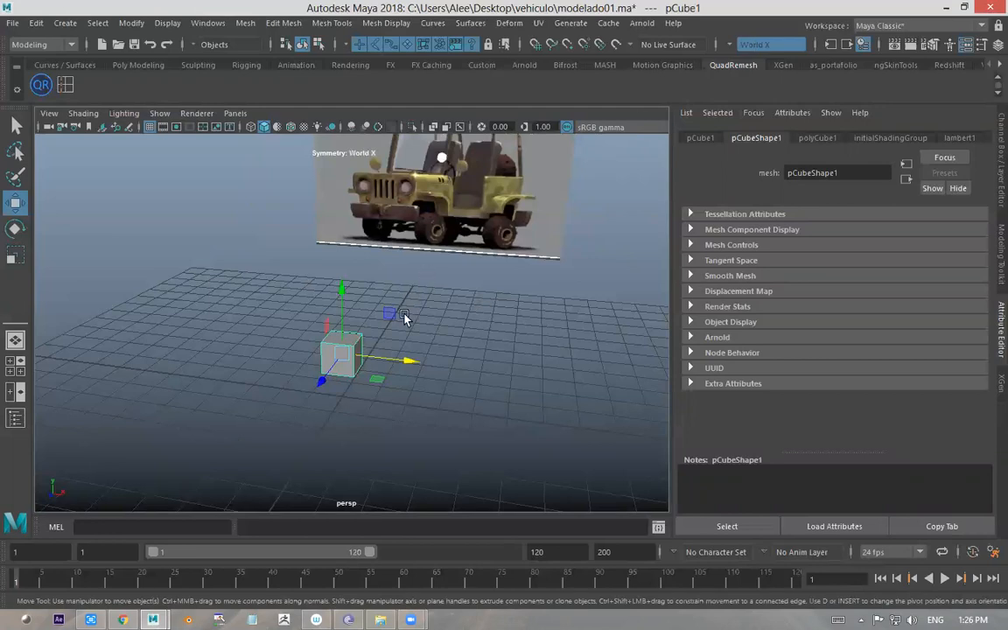
alt+drag(450, 360, 482, 348)
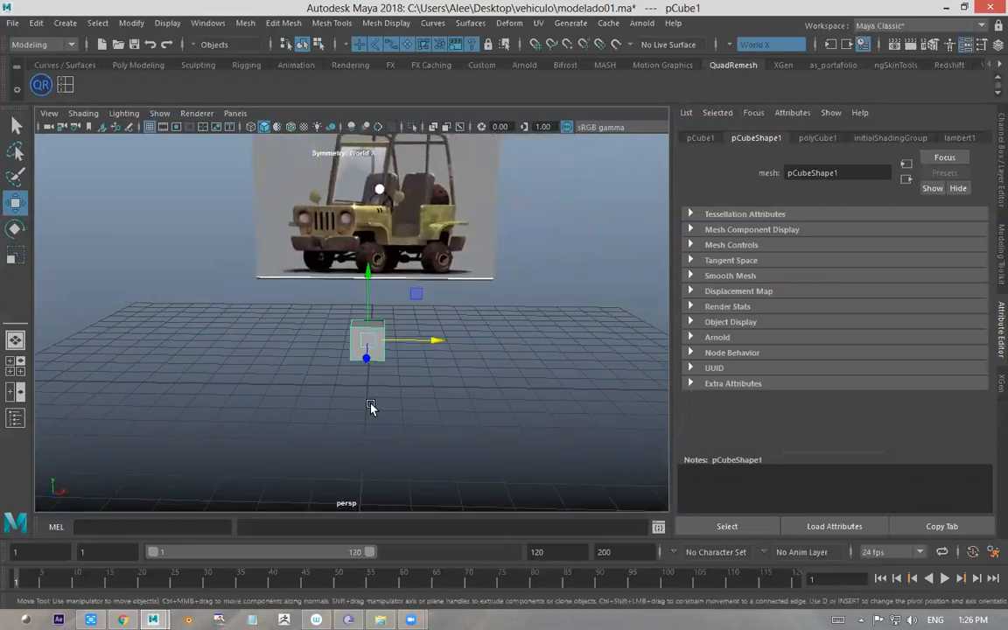
alt+drag(387, 382, 385, 398)
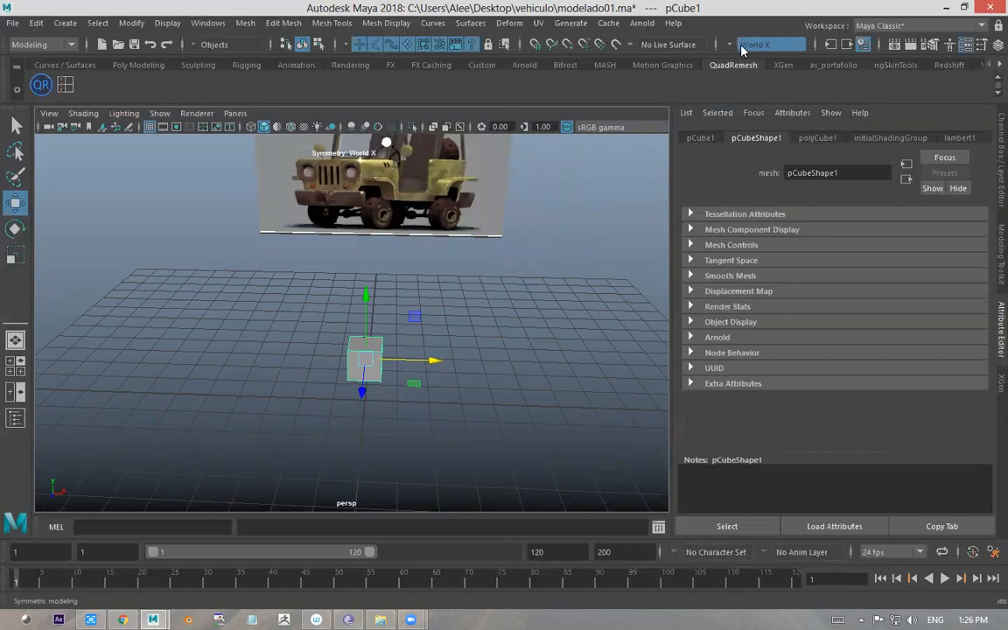
drag(442, 360, 549, 359)
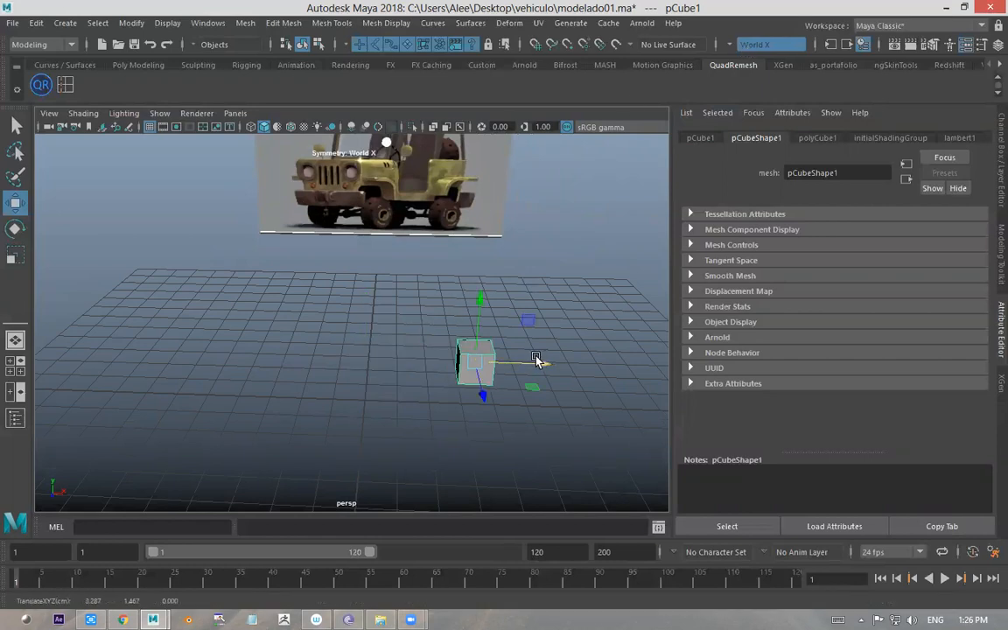
alt+middle_drag(536, 352, 447, 365)
alt+drag(447, 365, 451, 362)
alt+right_drag(452, 362, 588, 374)
alt+middle_drag(446, 385, 371, 307)
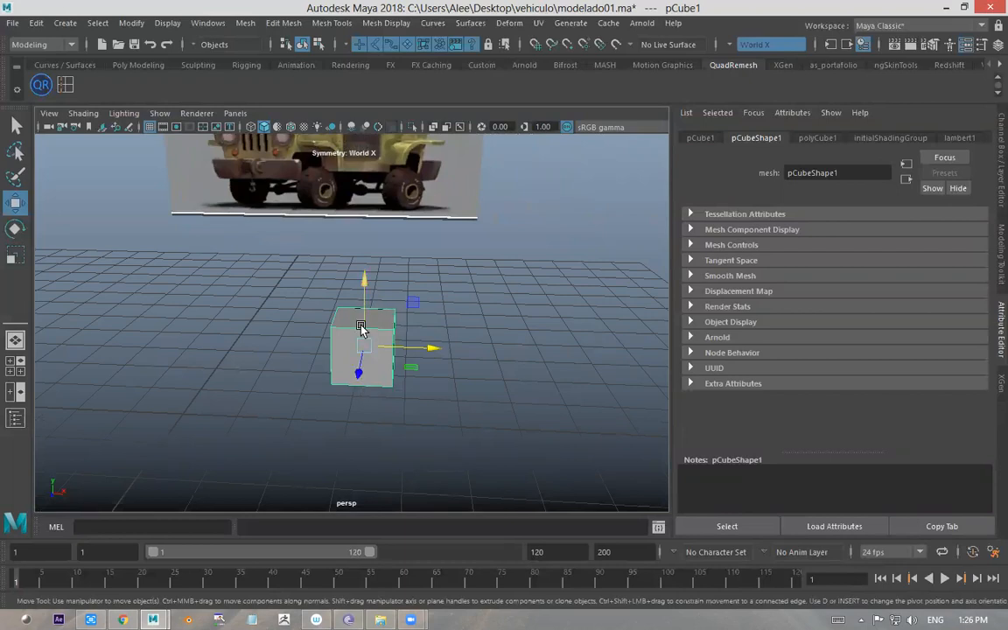
alt+drag(363, 326, 425, 320)
click(353, 331)
click(333, 317)
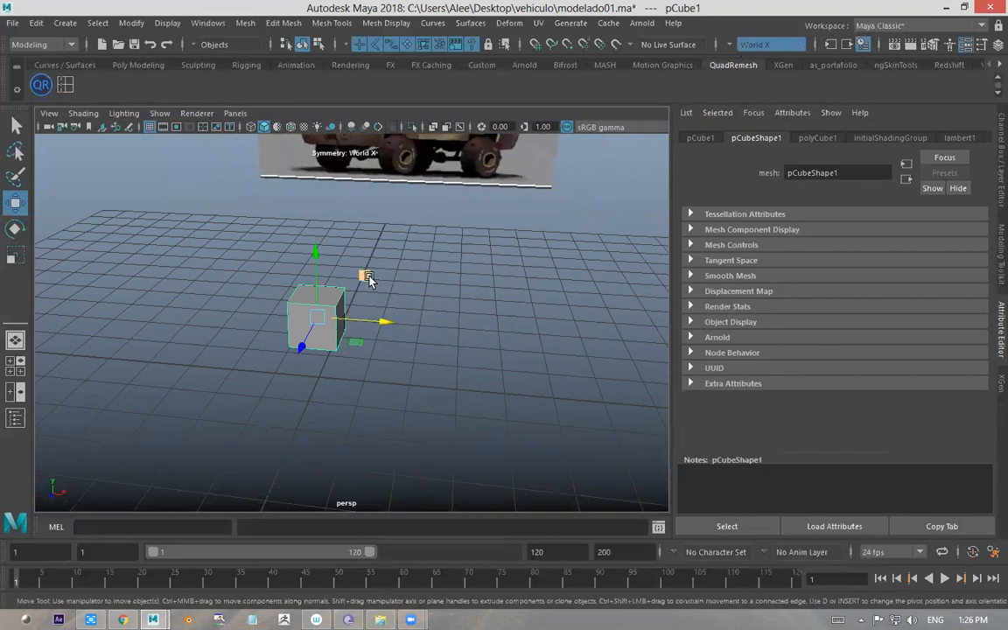
- Reselect the cube and display its attributes in the Channel Box
click(460, 275)
click(330, 309)
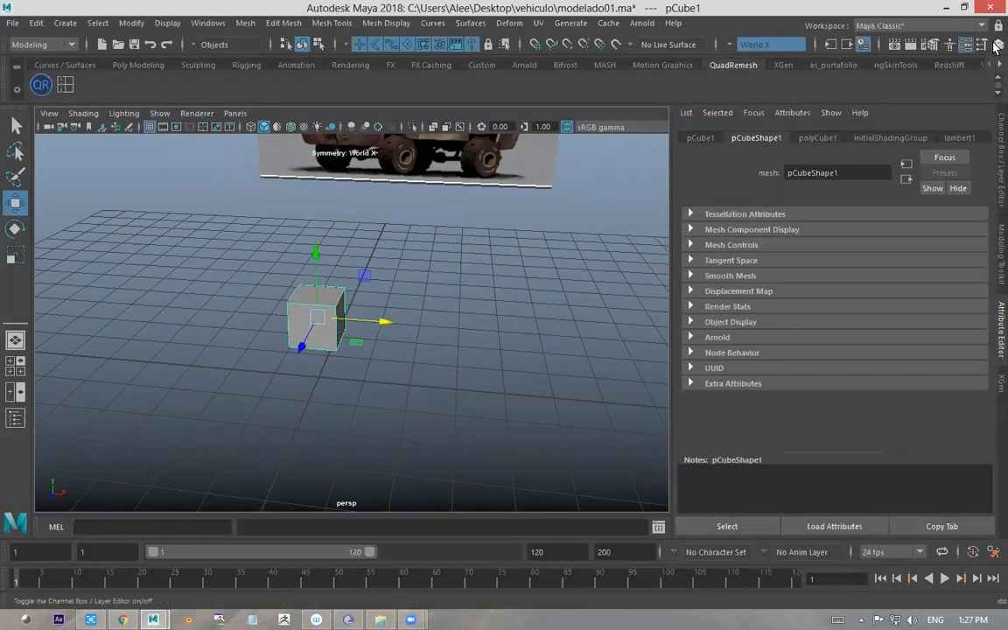
click(894, 42)
scroll(896, 335, down, 2)
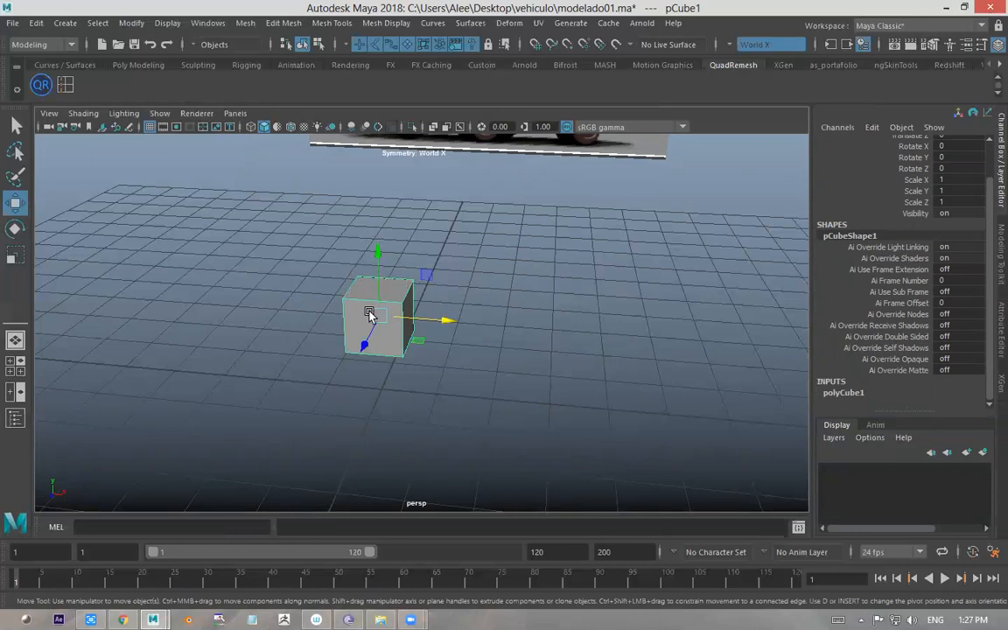
- Deselect and reselect the cube to examine its Channel Box attributes, with a brief look at the Modeling Toolkit
click(469, 234)
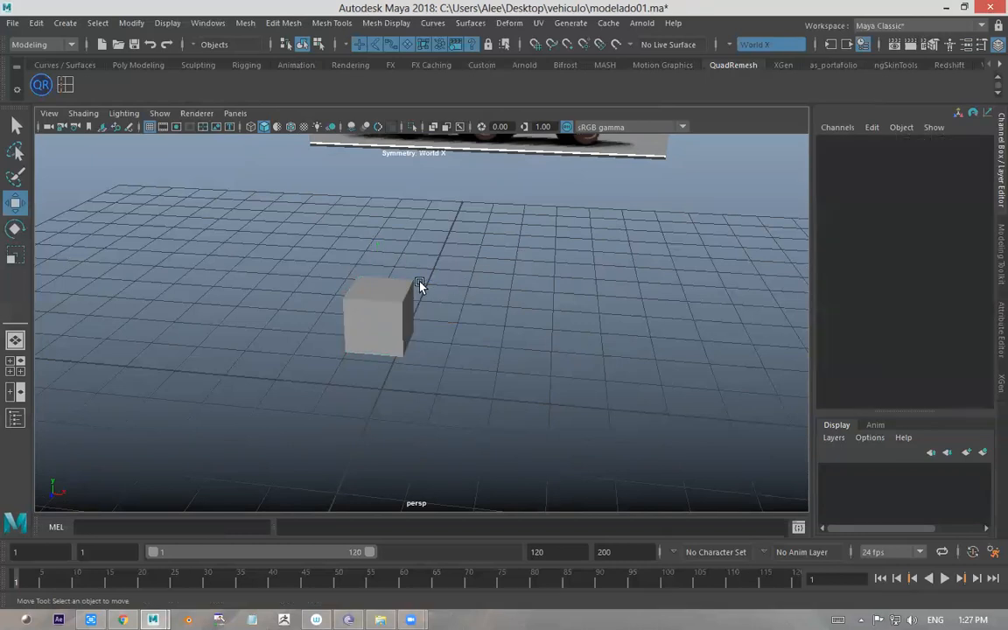
click(419, 275)
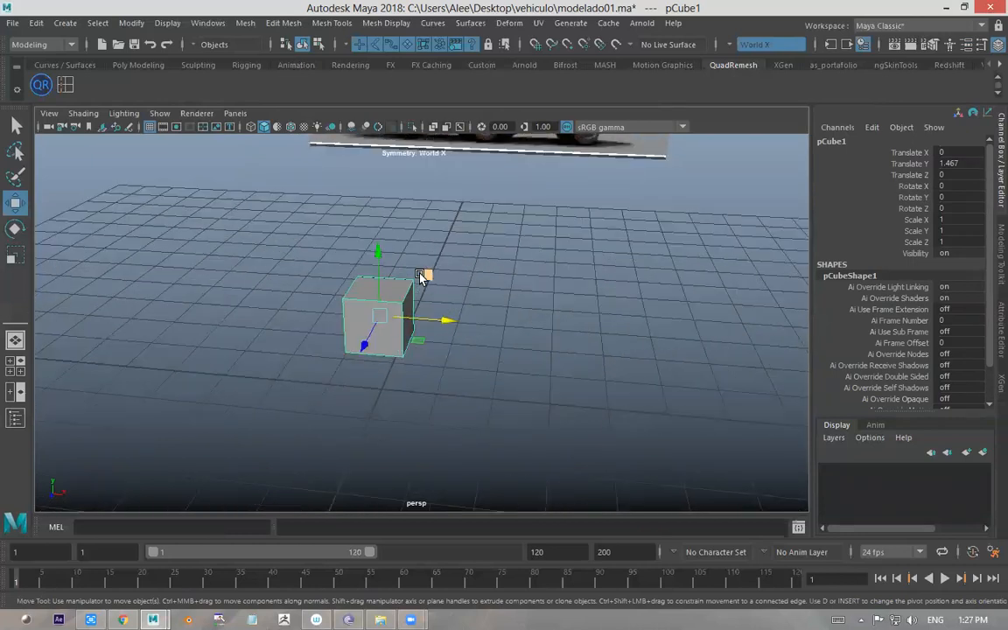
click(551, 260)
click(398, 306)
scroll(887, 315, down, 2)
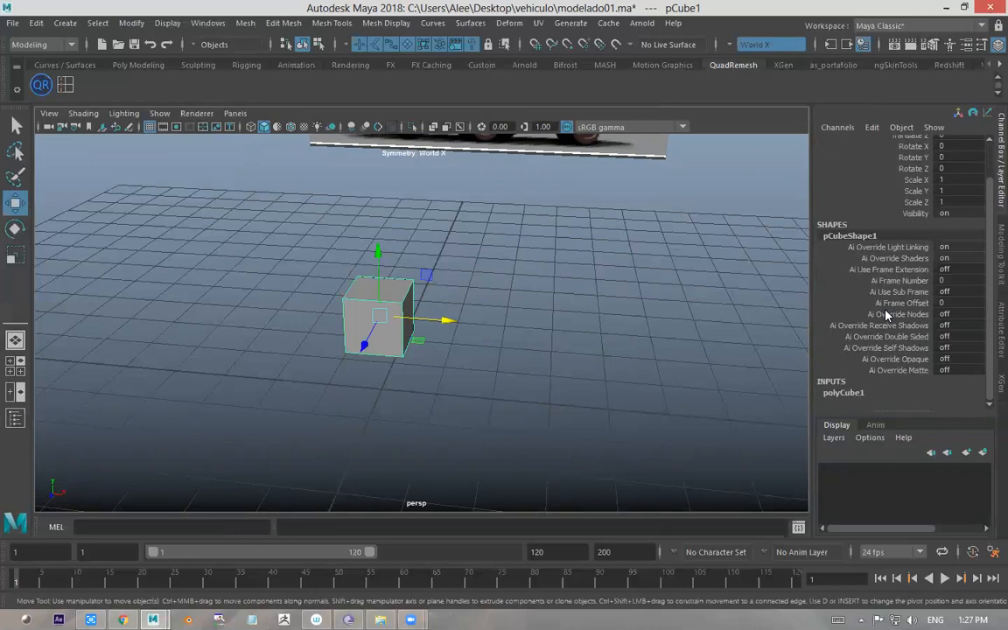
click(529, 293)
click(394, 315)
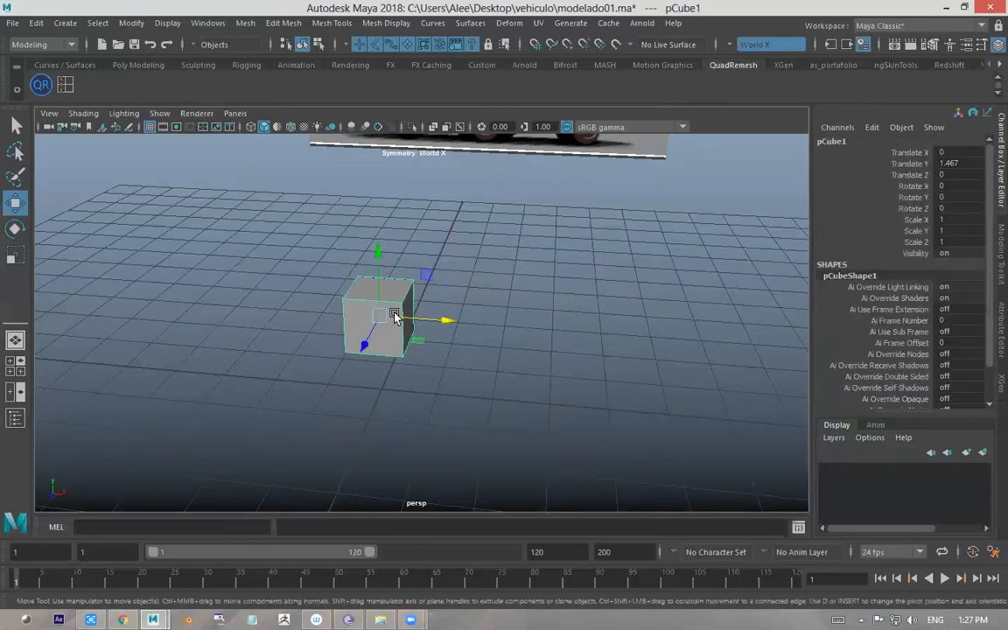
click(995, 49)
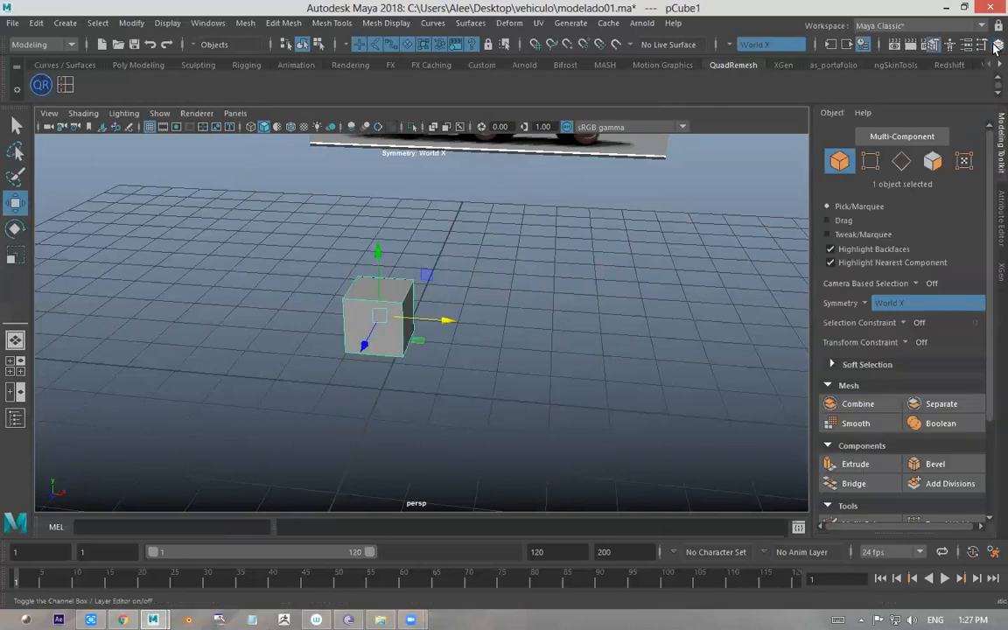
click(995, 49)
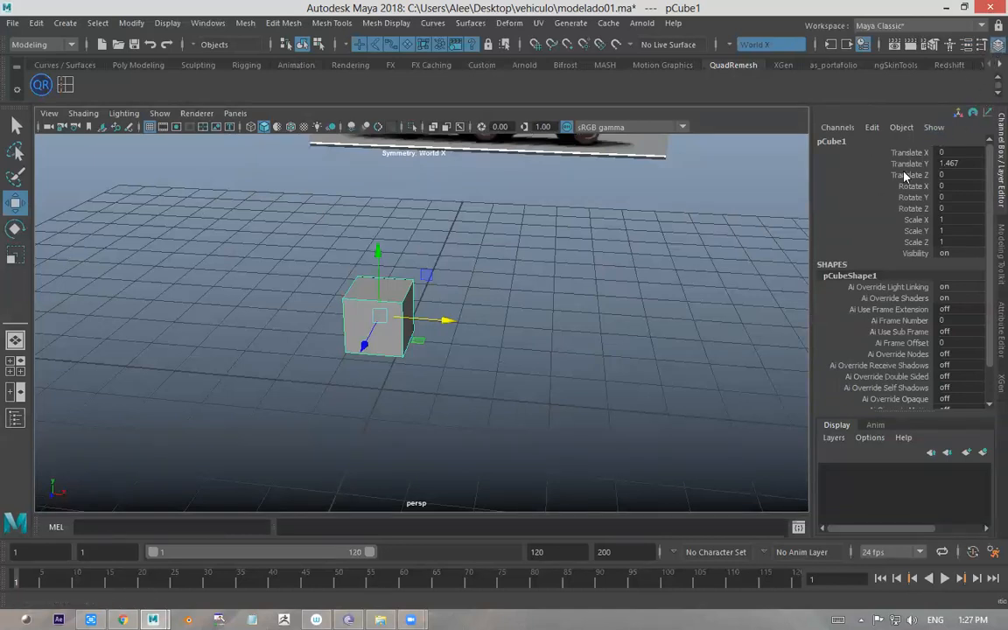
- Expand the polyCube1 input and set the cube's width, height and depth subdivisions to 2 each
scroll(905, 176, down, 3)
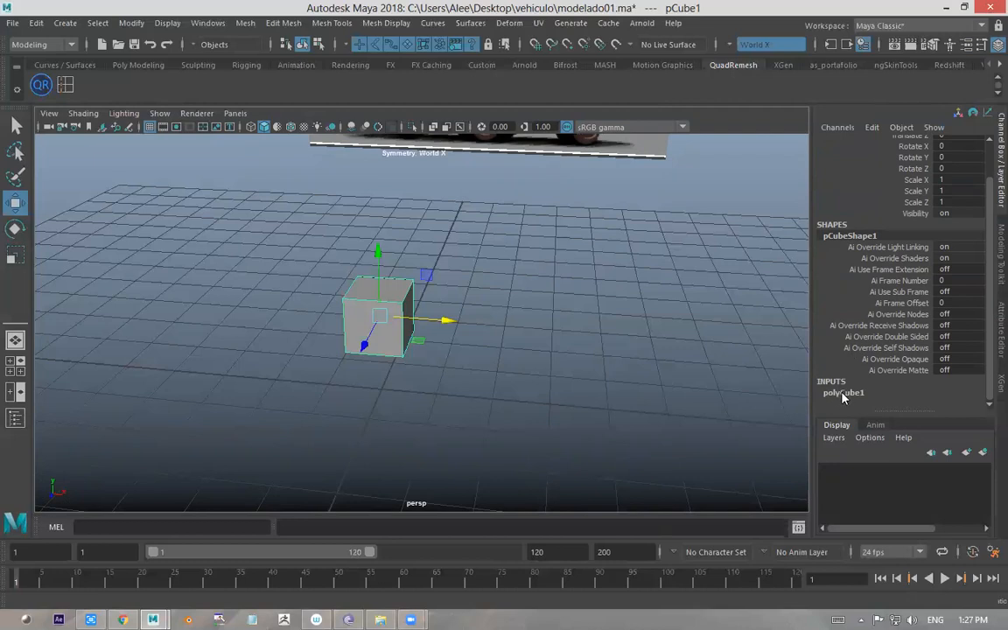
click(842, 394)
scroll(866, 377, down, 3)
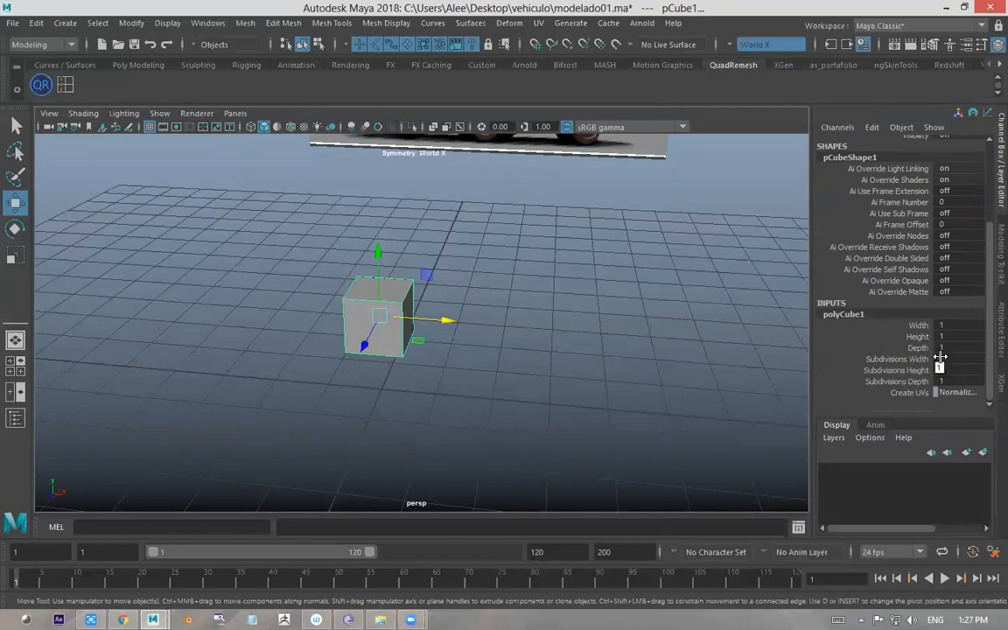
click(898, 359)
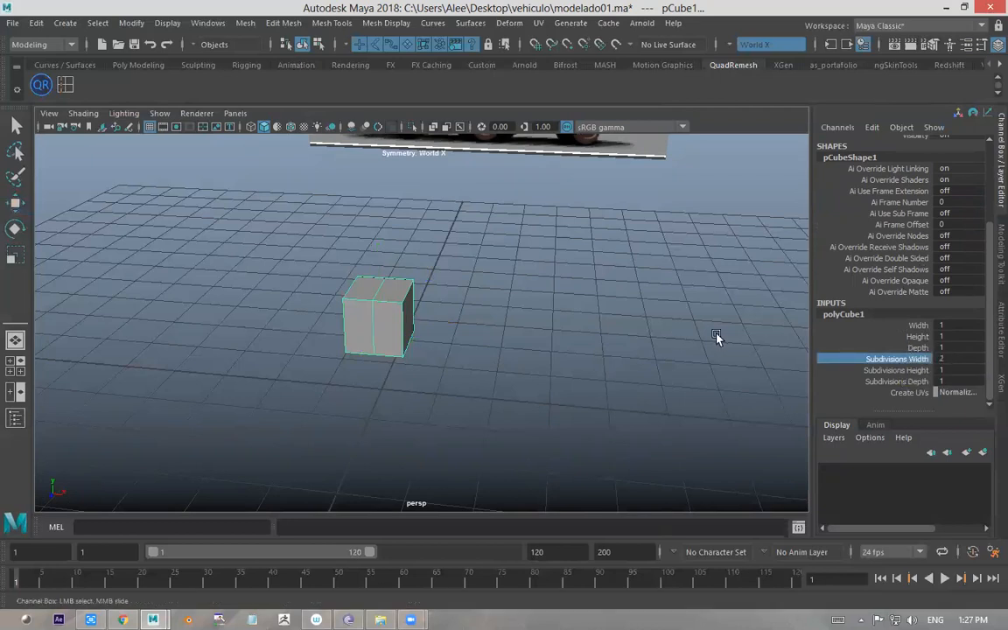
click(956, 360)
text(2)
click(956, 369)
text(2)
click(959, 382)
text(2)
click(951, 371)
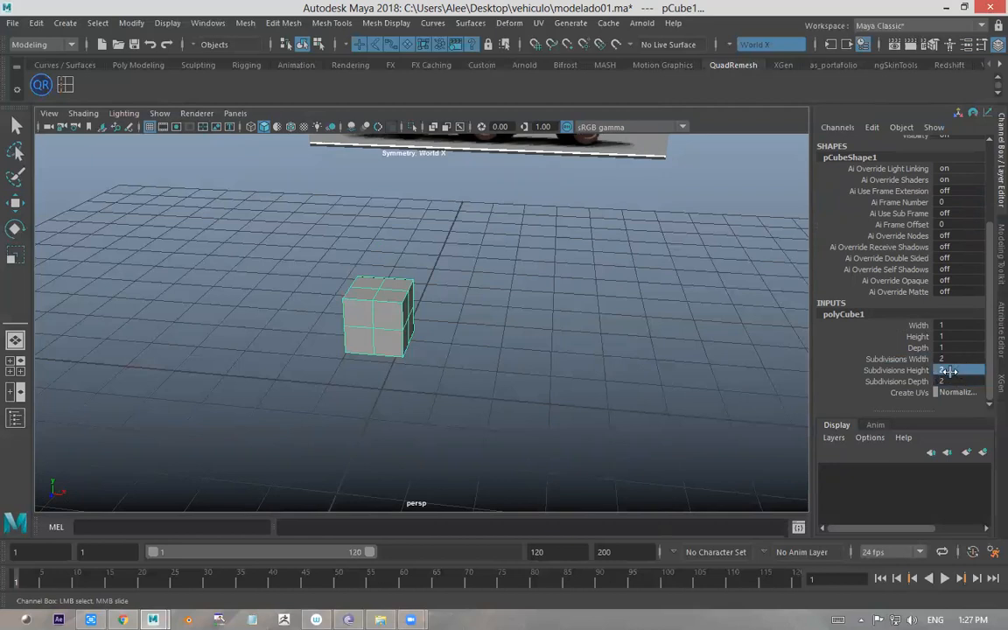
- Try 3 subdivisions each for the cube's width, height and depth
click(960, 361)
text(3)
click(959, 371)
text(3)
click(955, 382)
text(3)
- Set the cube's width, height and depth subdivisions back to 2 each, then deselect the cube with the Move tool active
click(957, 360)
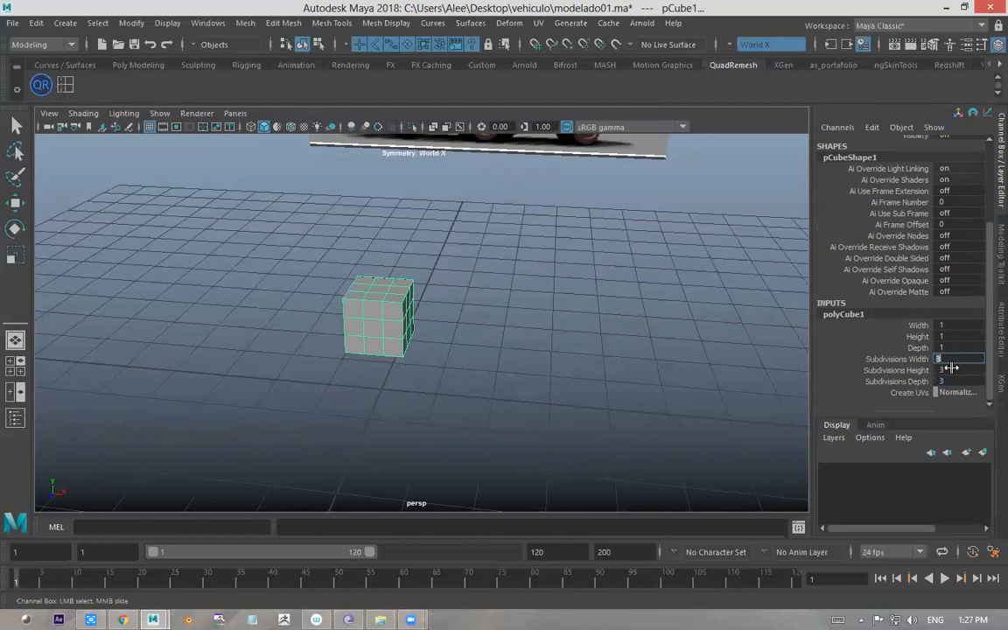
text(2)
click(957, 371)
text(2)
click(953, 383)
text(2)
click(960, 361)
click(739, 250)
key(w)
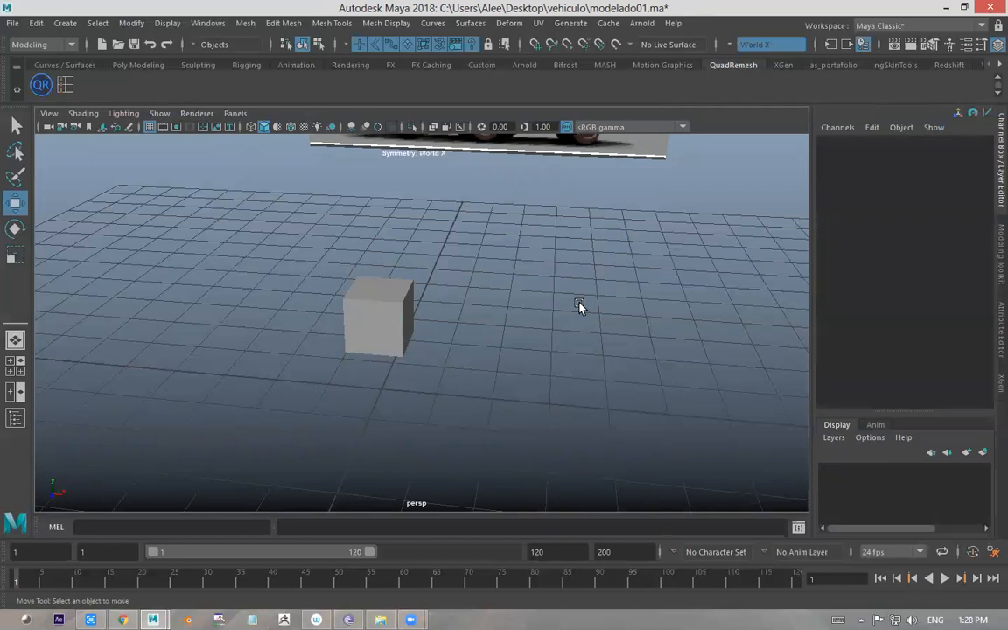
- Switch the cube to vertex mode and move its side vertices symmetrically outward along X to widen it
click(383, 303)
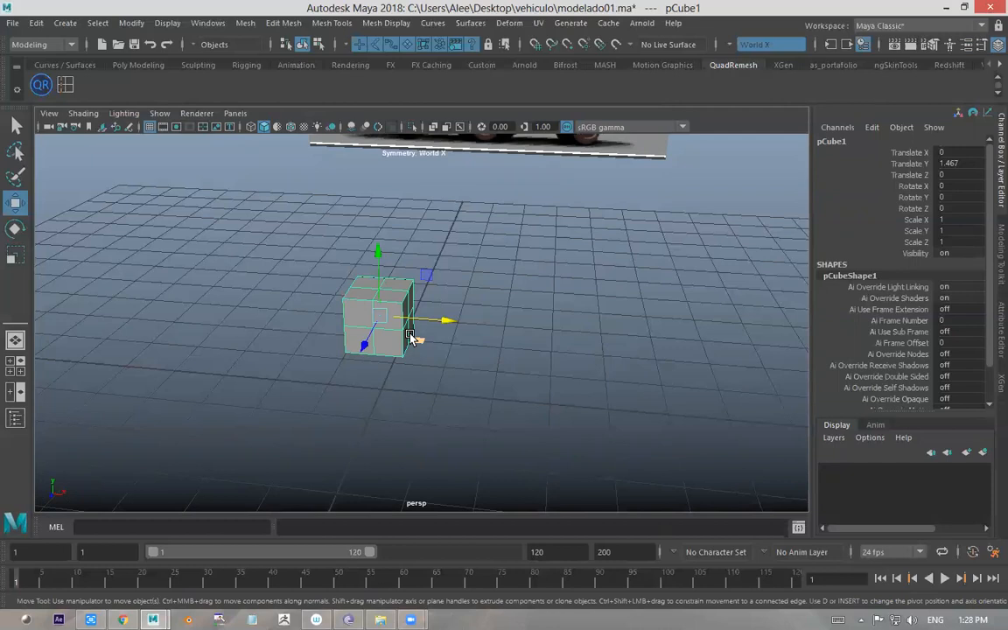
right_drag(407, 300, 331, 217)
alt+drag(449, 272, 374, 286)
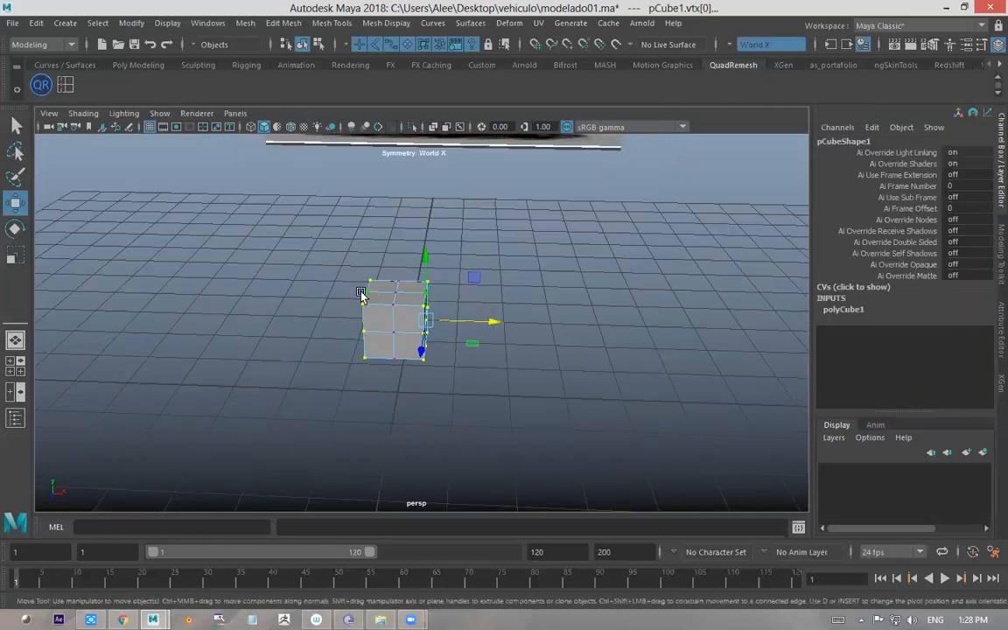
drag(487, 323, 405, 291)
alt+drag(476, 290, 408, 397)
alt+drag(362, 312, 214, 329)
alt+drag(354, 328, 531, 263)
- Raise the cube's top vertices and reposition its vertex rows along Z to form a long, low box for the jeep body
drag(619, 214, 266, 312)
drag(450, 232, 455, 204)
drag(255, 388, 385, 272)
scroll(371, 285, down, 2)
drag(368, 219, 502, 375)
drag(380, 317, 331, 319)
drag(311, 265, 359, 383)
drag(306, 322, 416, 320)
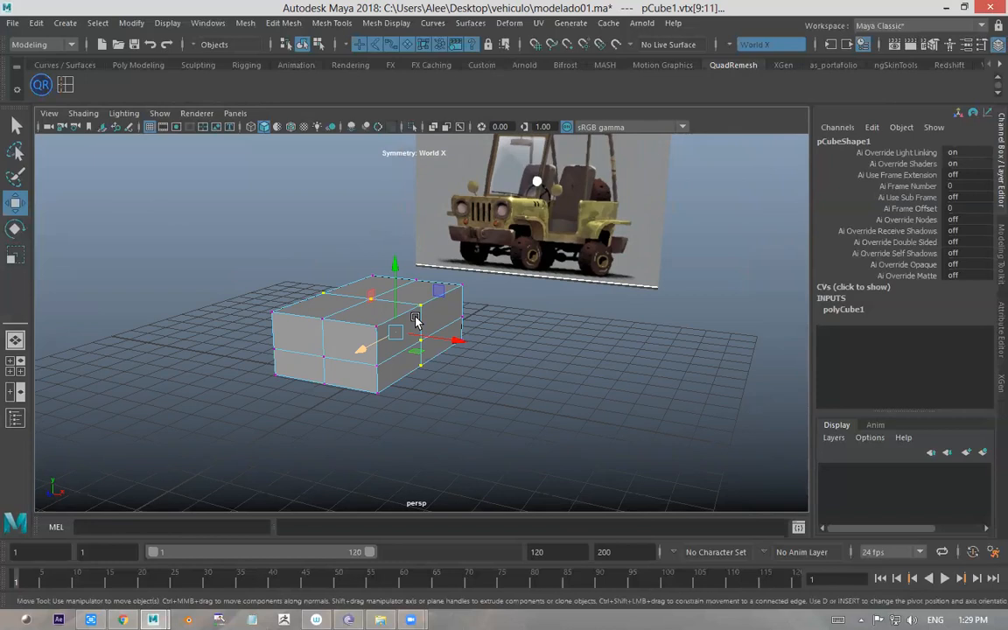
- Mark the door opening on the jeep reference and shift the box's middle vertex loop back along Z
alt+drag(424, 230, 362, 313)
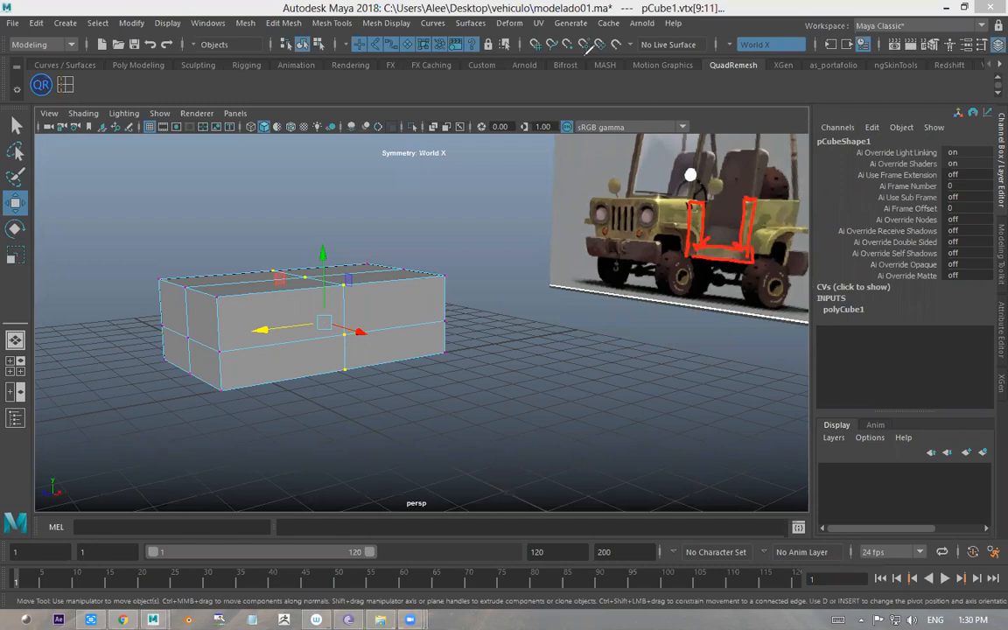
drag(752, 193, 742, 198)
drag(268, 326, 293, 327)
click(265, 210)
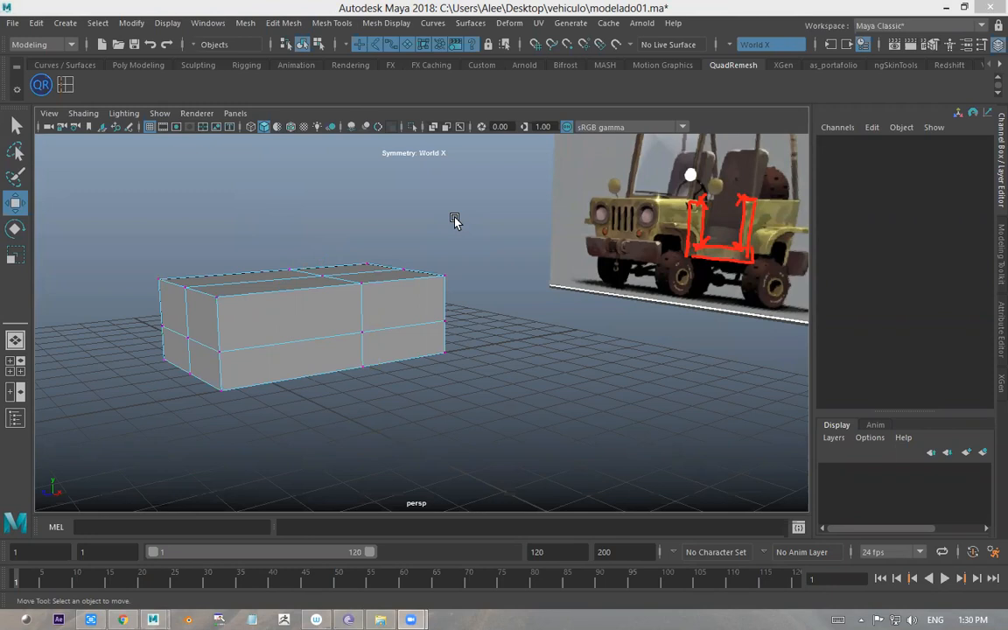
- Insert a vertical edge loop around the box ahead of its existing cross loop to bound the front of the door opening
click(39, 45)
click(46, 55)
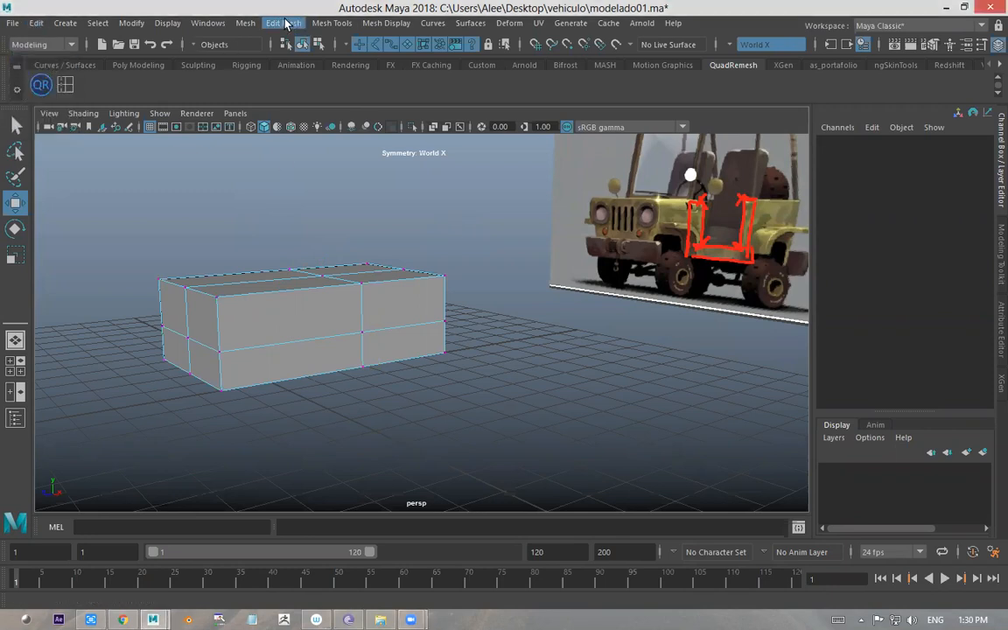
click(374, 26)
mouse_move(435, 25)
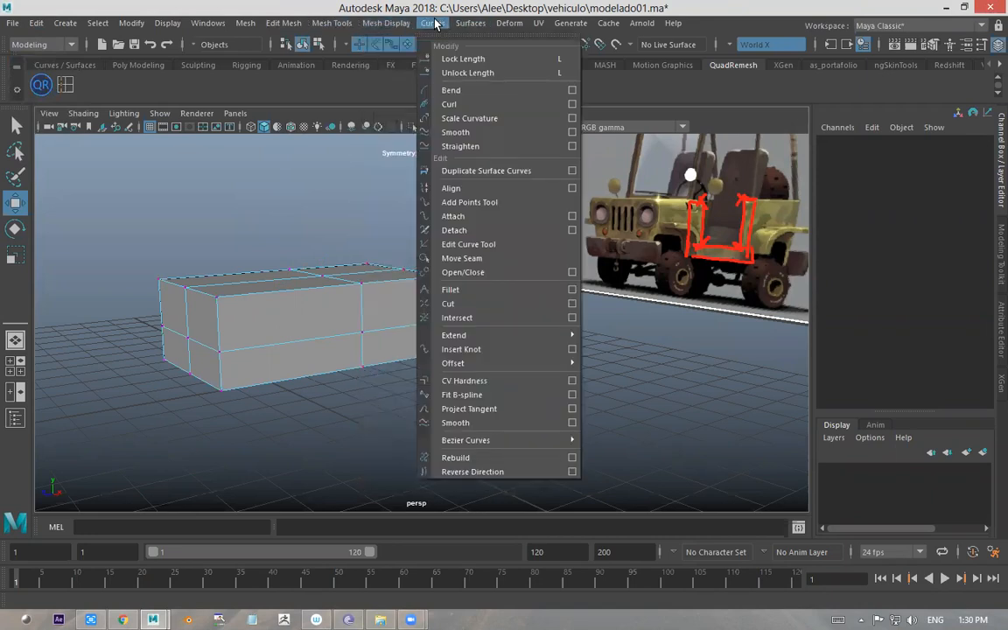
mouse_move(332, 23)
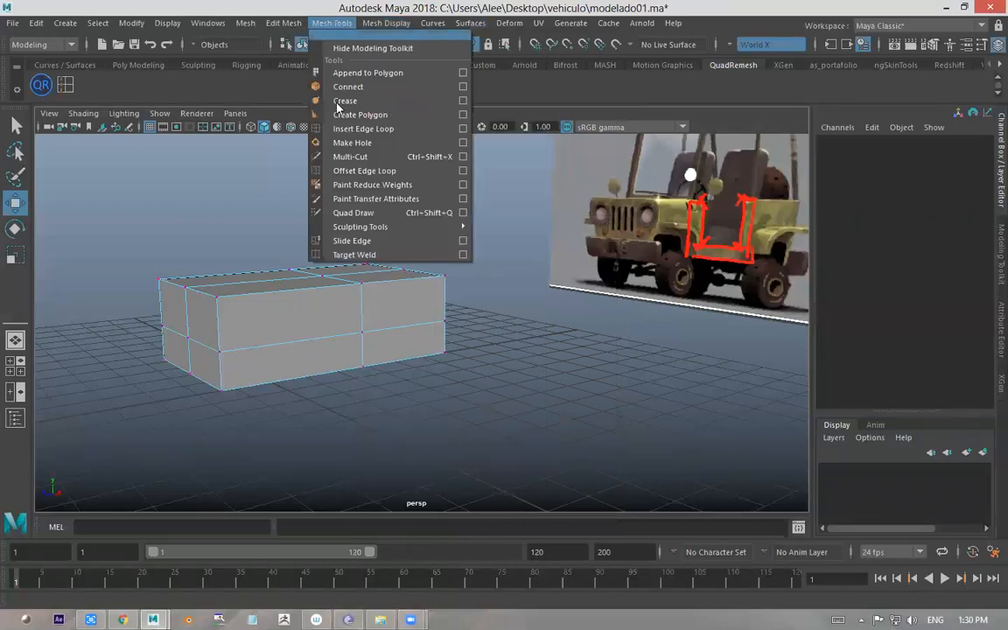
click(359, 294)
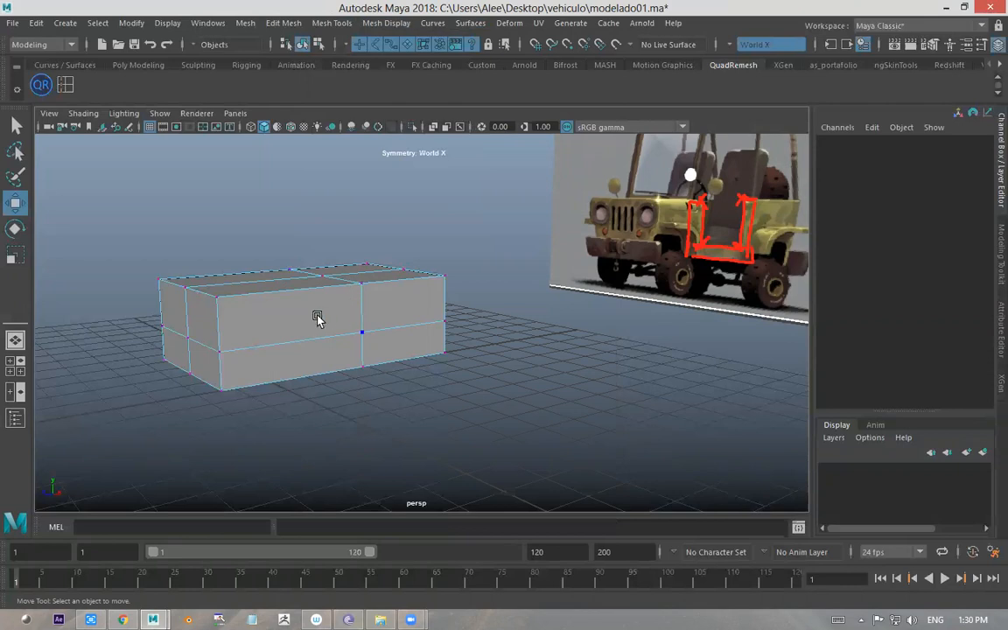
click(299, 366)
click(400, 26)
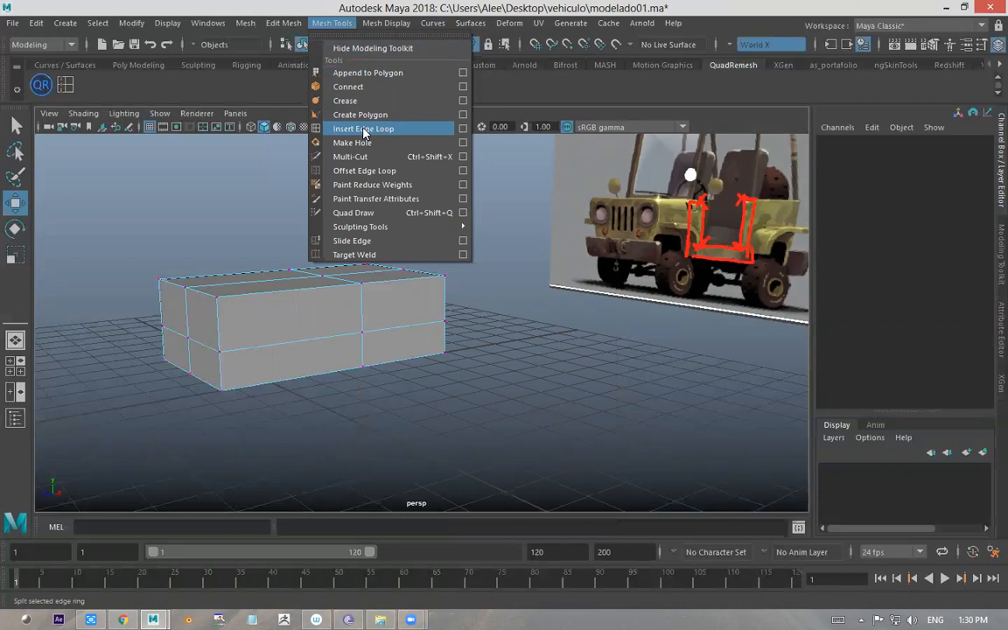
click(364, 131)
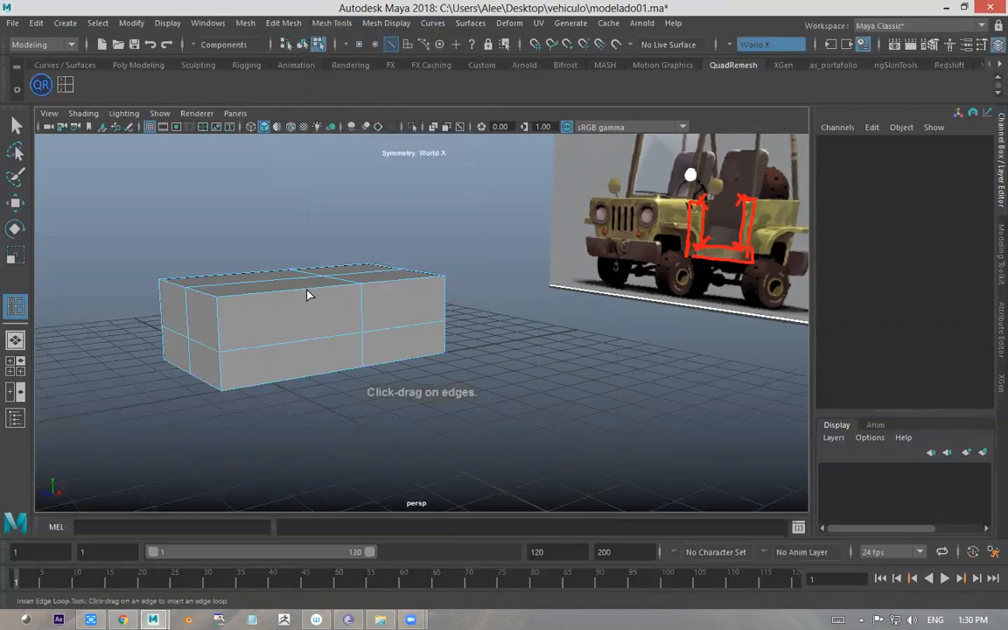
mouse_move(309, 293)
mouse_down()
mouse_move(251, 293)
mouse_move(345, 289)
mouse_move(292, 289)
mouse_move(332, 308)
mouse_move(334, 289)
mouse_move(293, 293)
mouse_up()
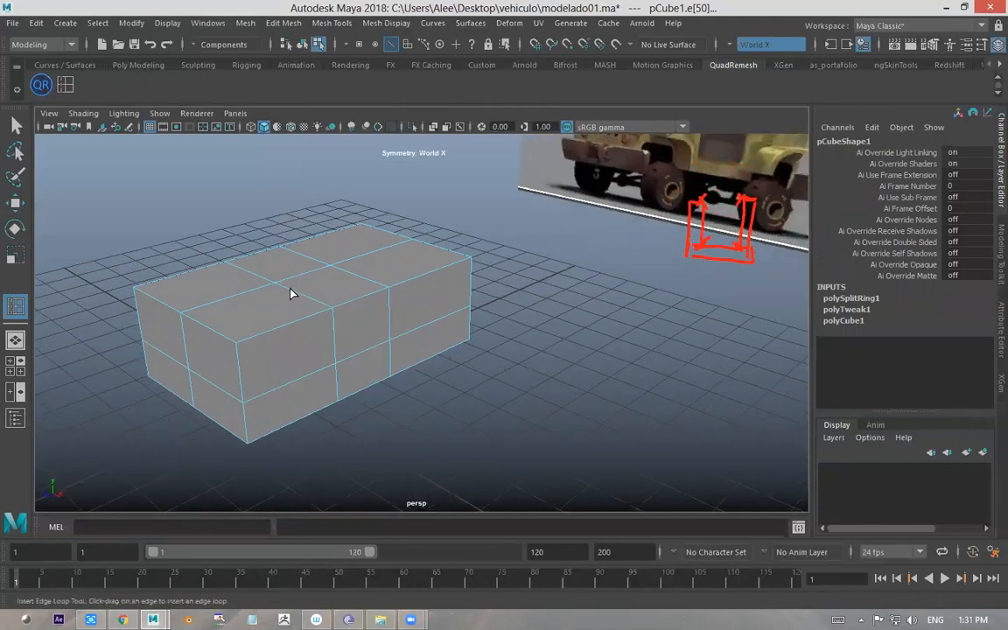
- Examine the box's edge loops from several angles, comparing their spacing with the jeep reference
key(w)
click(321, 296)
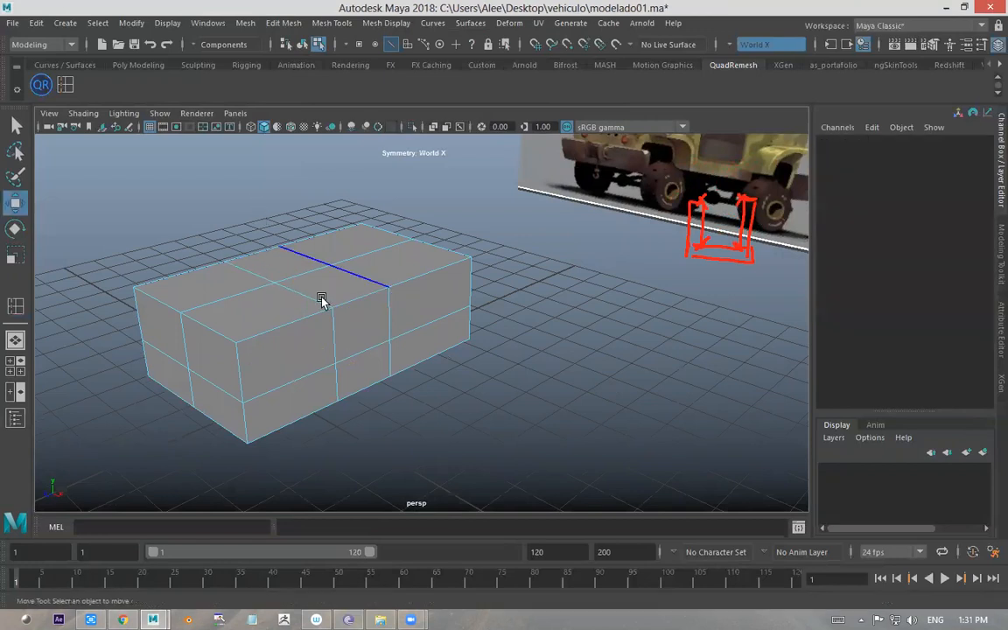
mouse_move(299, 300)
alt+mouse_down()
mouse_move(303, 265)
mouse_move(299, 286)
alt+mouse_up()
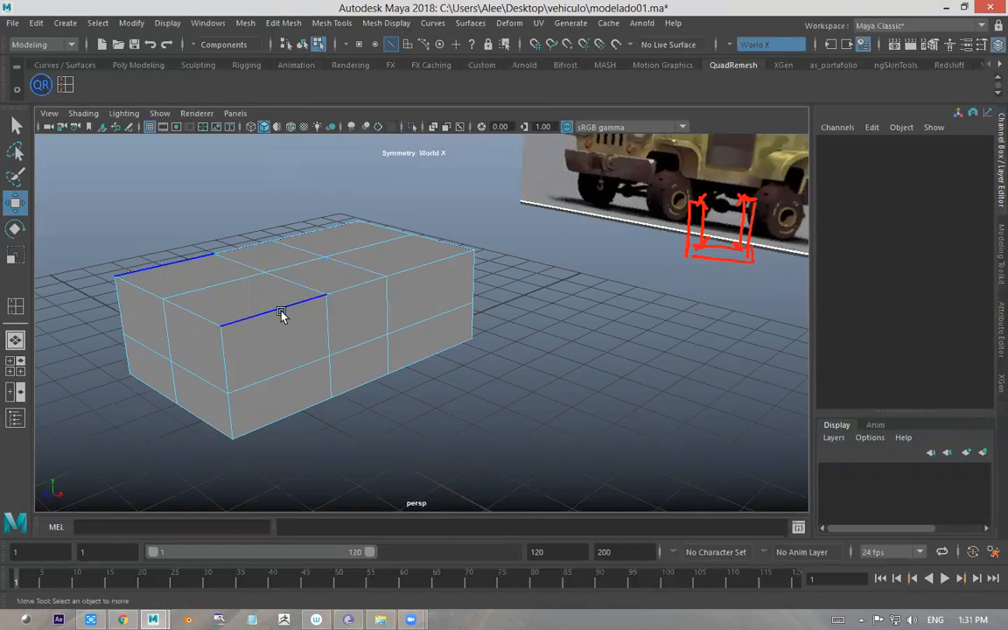
alt+drag(292, 361, 266, 206)
alt+drag(267, 256, 405, 271)
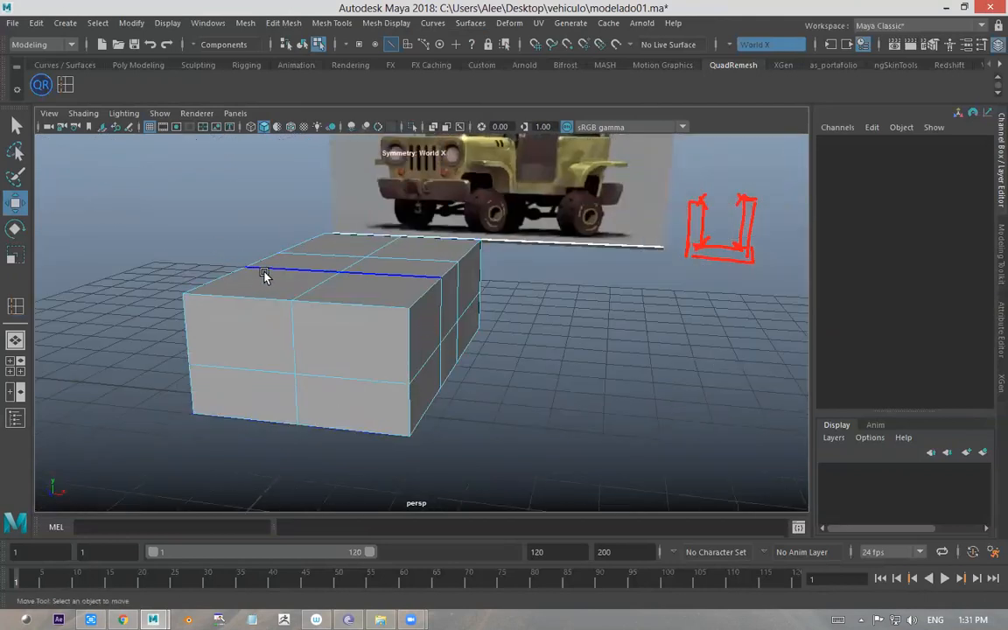
click(344, 277)
alt+drag(344, 276, 286, 263)
click(359, 208)
alt+drag(360, 208, 335, 290)
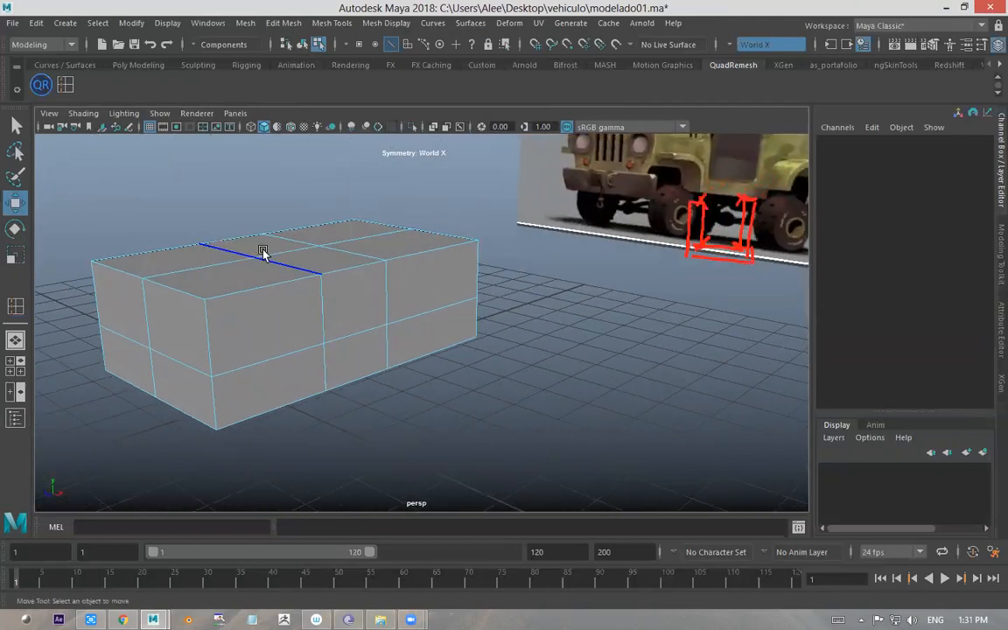
alt+drag(263, 254, 429, 249)
alt+drag(473, 353, 339, 389)
alt+drag(305, 308, 299, 283)
- Select the box's middle horizontal row of vertices and lower it along Y to the height of the door sill
right_drag(304, 212, 258, 220)
drag(276, 188, 354, 394)
alt+drag(275, 272, 254, 255)
drag(90, 269, 472, 306)
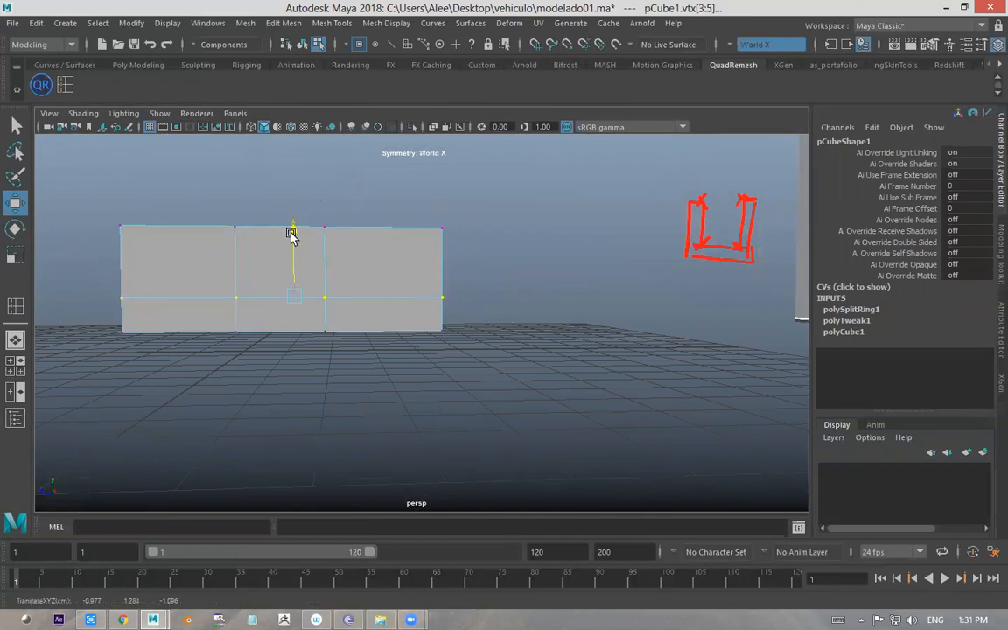
alt+drag(330, 244, 464, 262)
alt+middle_drag(516, 245, 429, 282)
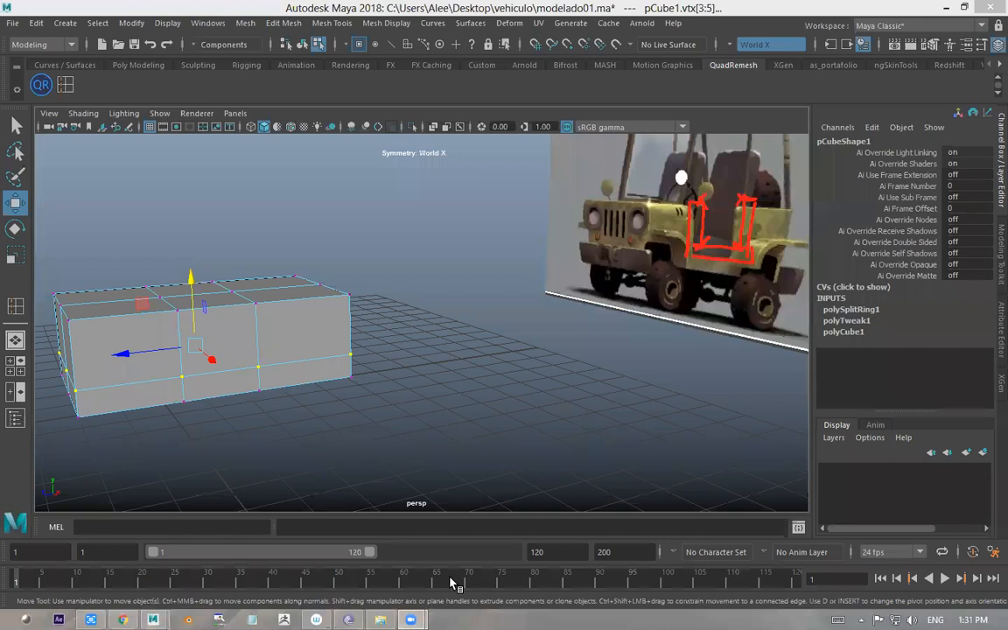
- Delete the upper faces of the box's middle section on the sides and top to open the door area
alt+drag(351, 269, 423, 250)
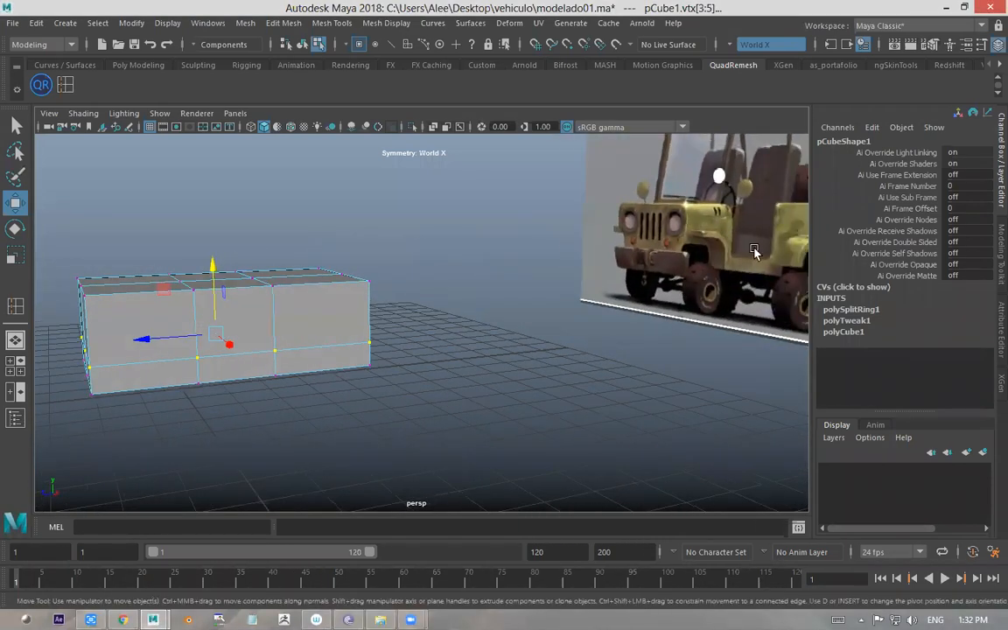
right_drag(287, 213, 290, 254)
alt+drag(272, 278, 232, 309)
alt+drag(281, 320, 242, 324)
key(Delete)
scroll(330, 314, up, 2)
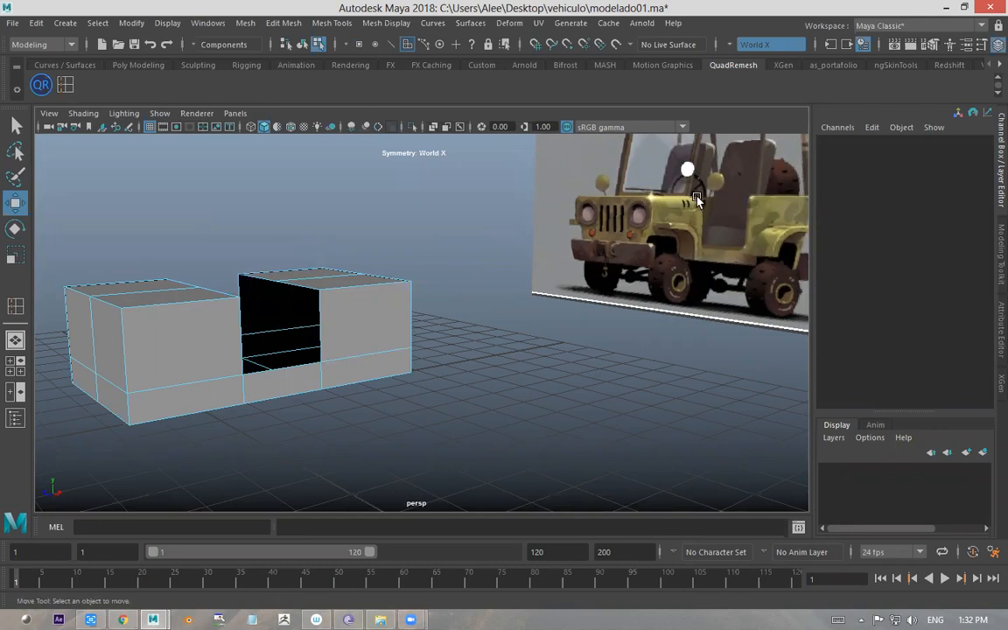
- Lower the front section's top vertices along Y to form the hood, dropping its front row slightly further
right_drag(166, 212, 111, 223)
alt+drag(112, 224, 207, 244)
right_drag(175, 274, 116, 222)
drag(114, 222, 223, 261)
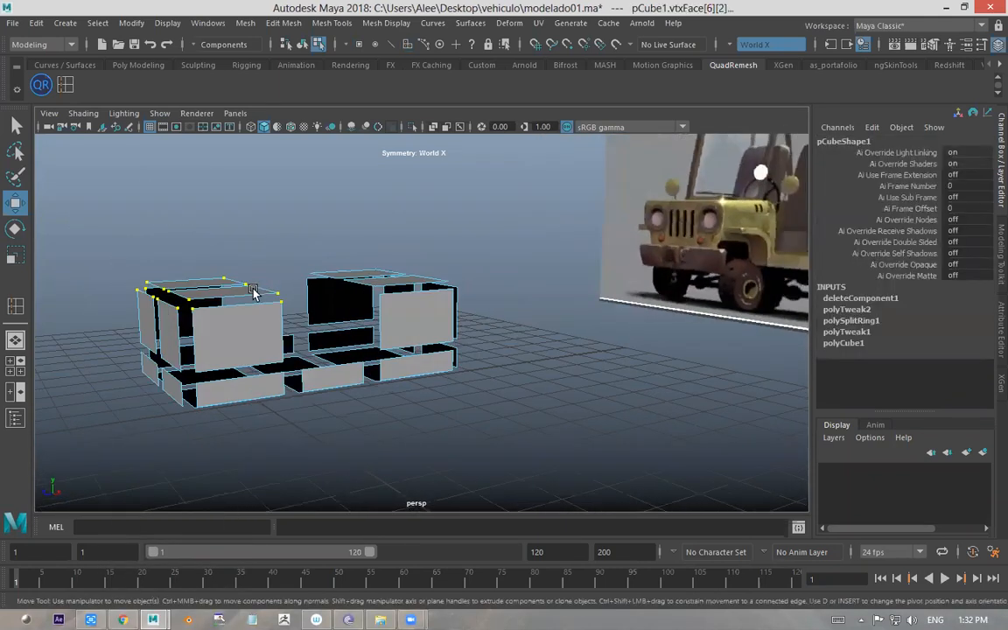
right_drag(215, 267, 166, 212)
drag(110, 233, 267, 289)
alt+drag(267, 288, 277, 302)
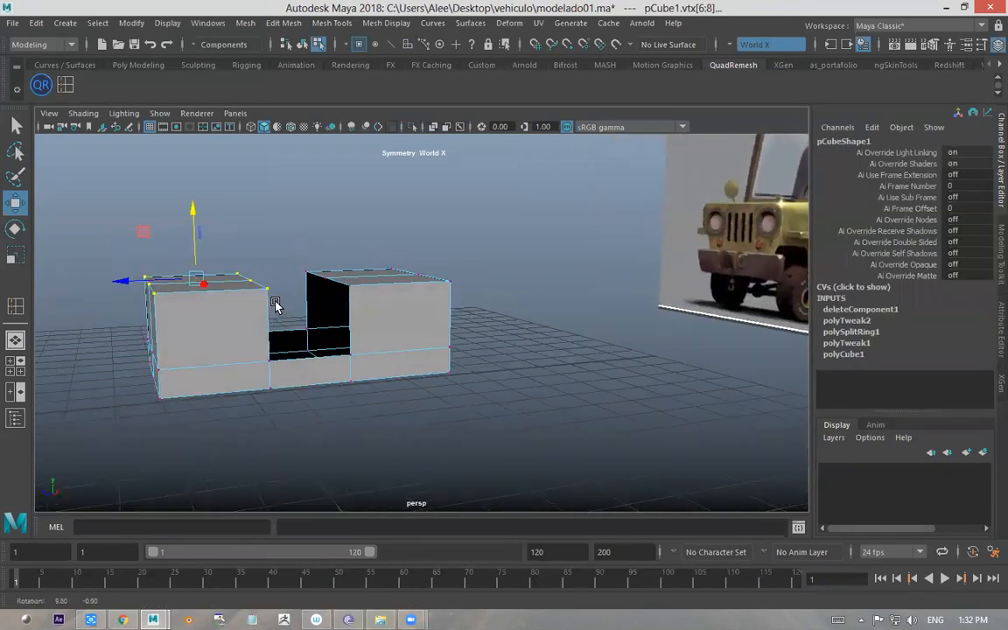
drag(196, 224, 198, 247)
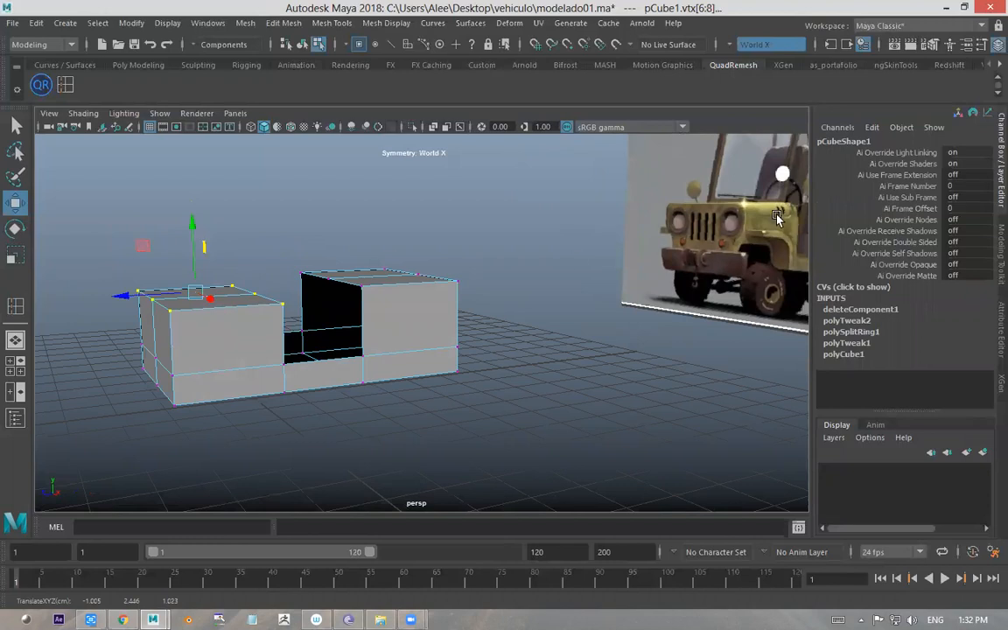
drag(92, 234, 179, 307)
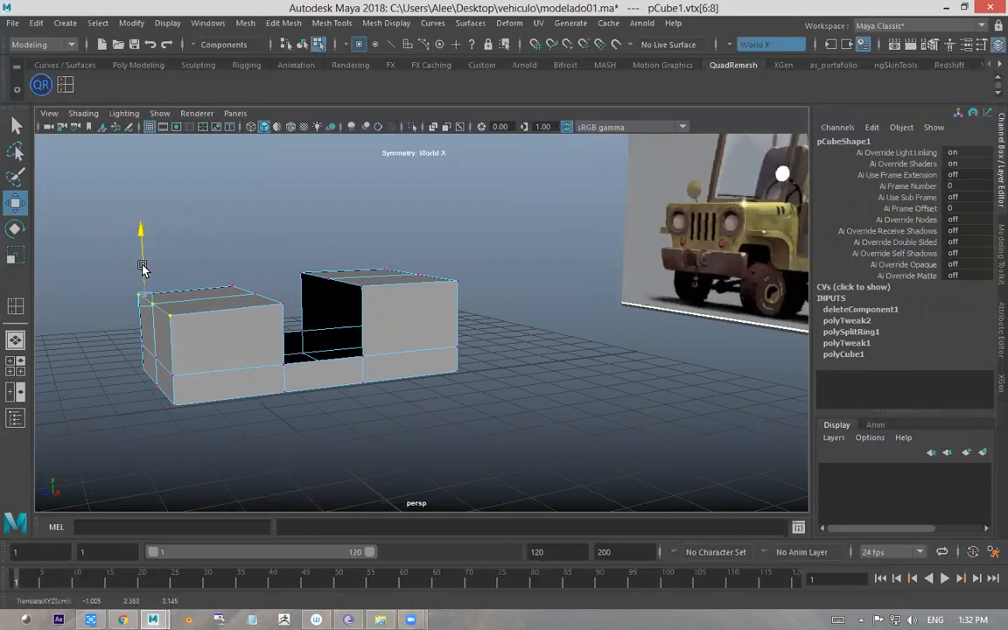
- Insert two vertical edge loops in the front section and two in the rear section to bound the wheel openings
alt+drag(382, 249, 373, 295)
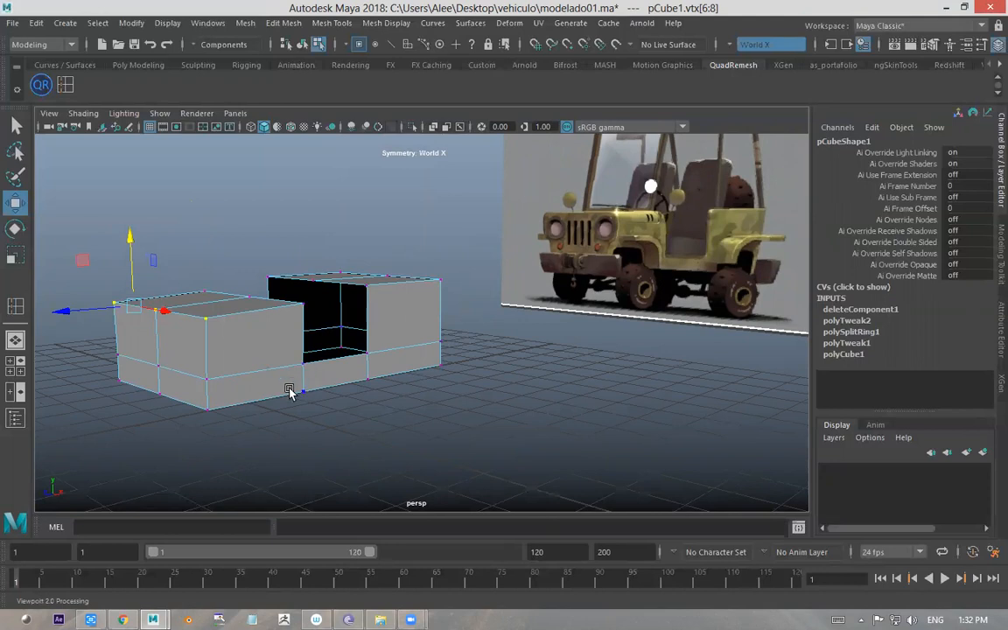
click(219, 390)
click(333, 27)
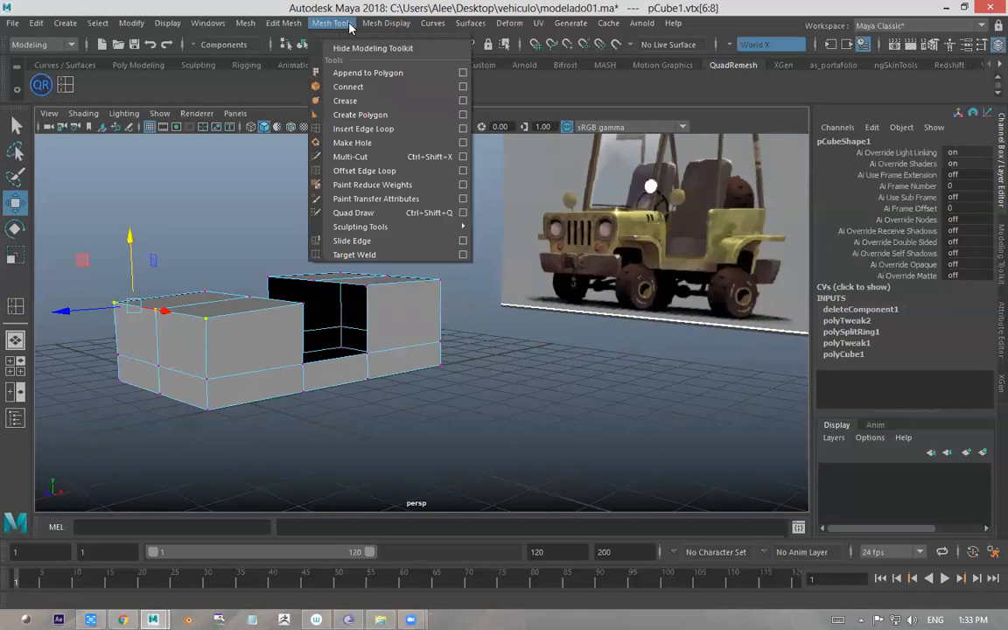
click(376, 129)
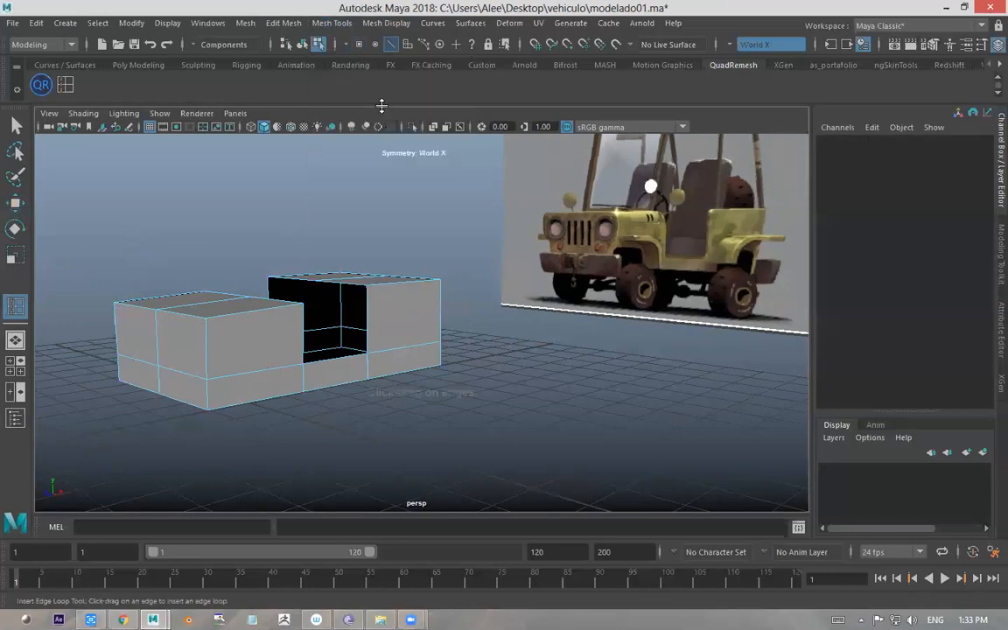
click(281, 310)
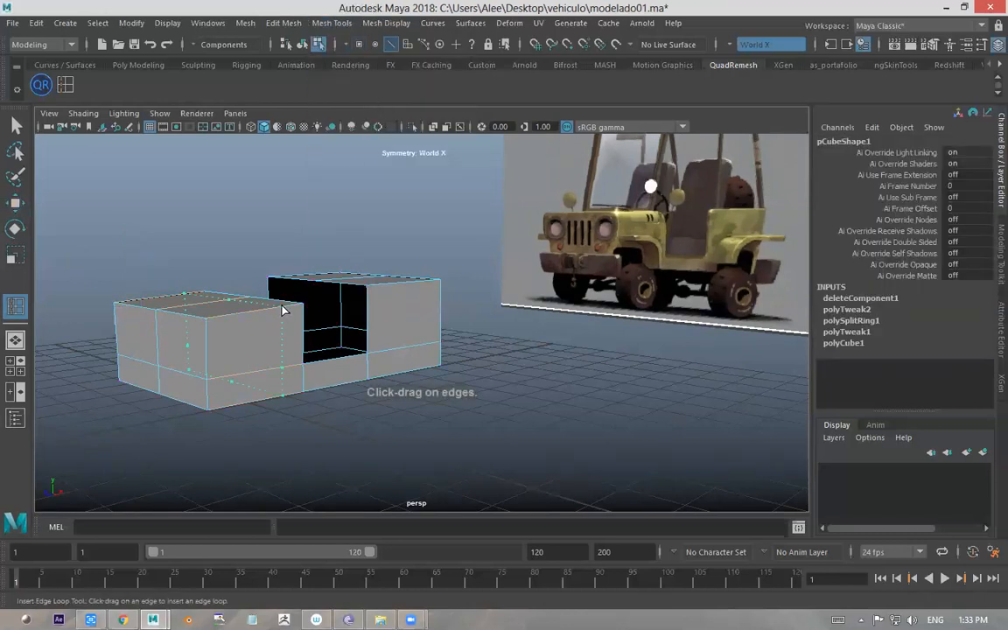
click(221, 315)
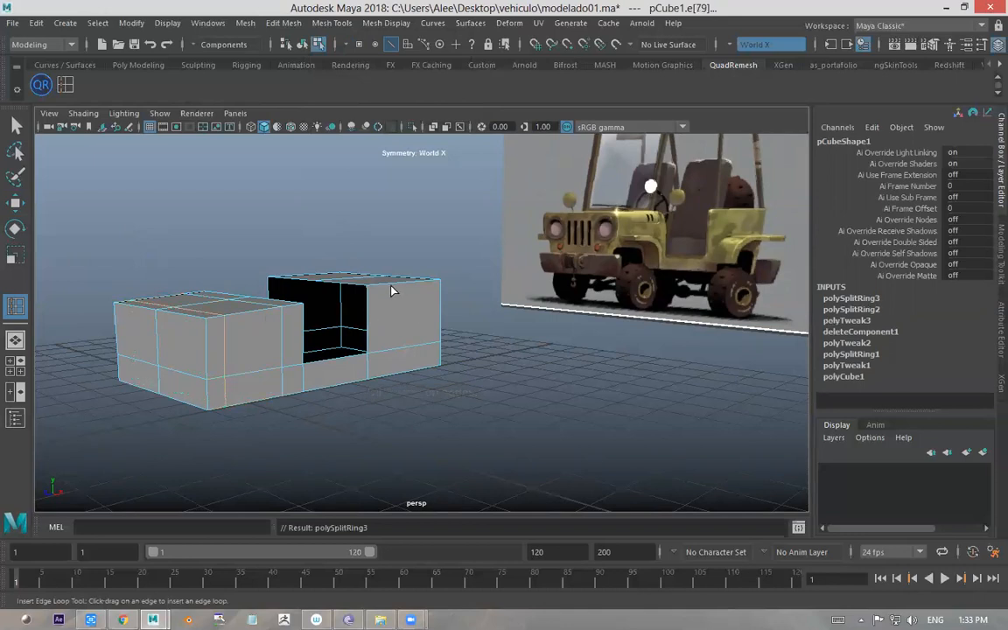
drag(382, 288, 426, 285)
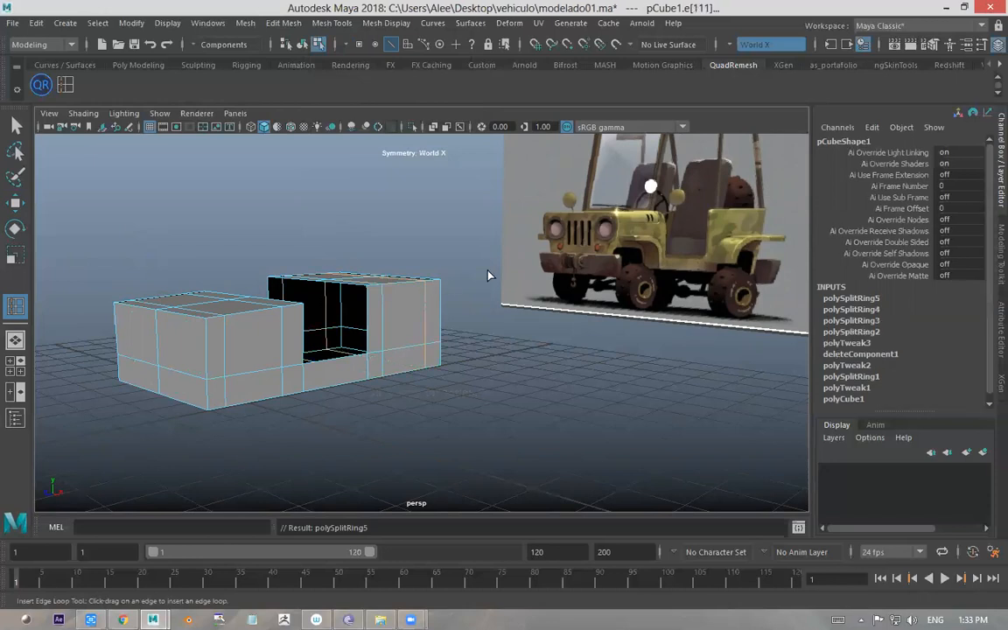
- Delete the lower side faces between the new loops in the front and rear sections to open the wheel wells
alt+drag(479, 312, 445, 280)
key(w)
right_drag(371, 260, 367, 247)
mouse_move(387, 265)
alt+mouse_down()
mouse_move(382, 248)
mouse_move(374, 315)
mouse_move(450, 281)
mouse_move(626, 281)
mouse_move(366, 273)
mouse_move(386, 292)
mouse_move(491, 283)
mouse_move(513, 292)
mouse_move(389, 265)
mouse_move(374, 307)
mouse_move(463, 230)
mouse_move(348, 251)
mouse_move(355, 256)
mouse_move(327, 295)
mouse_move(387, 285)
alt+mouse_up()
click(364, 293)
click(387, 285)
alt+drag(490, 299, 428, 336)
click(447, 315)
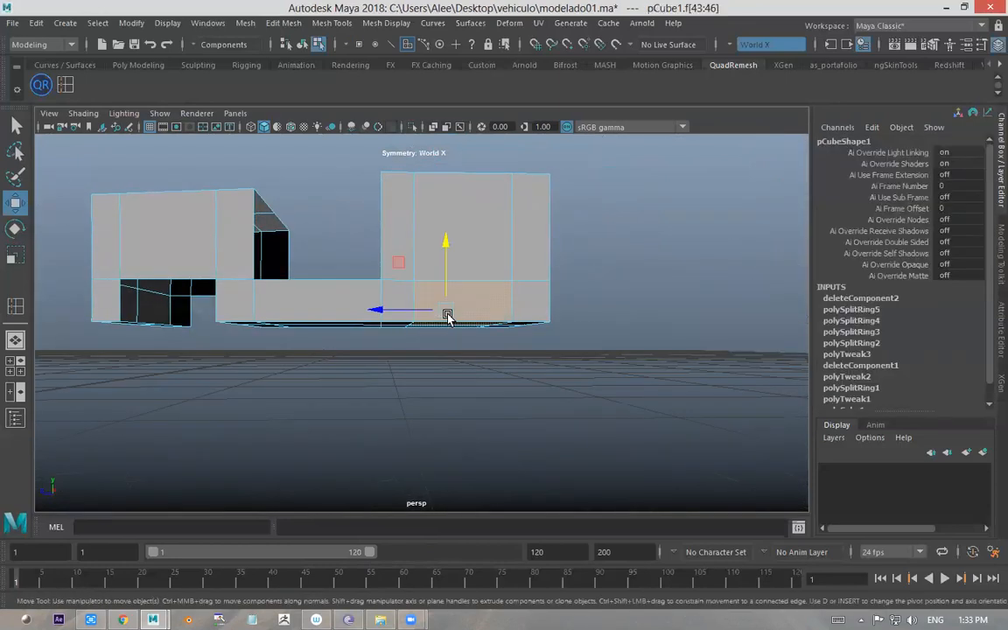
key(Delete)
- Try to raise the top edges of the front and rear wheel openings along Y
alt+right_drag(455, 262, 264, 273)
alt+drag(263, 273, 403, 297)
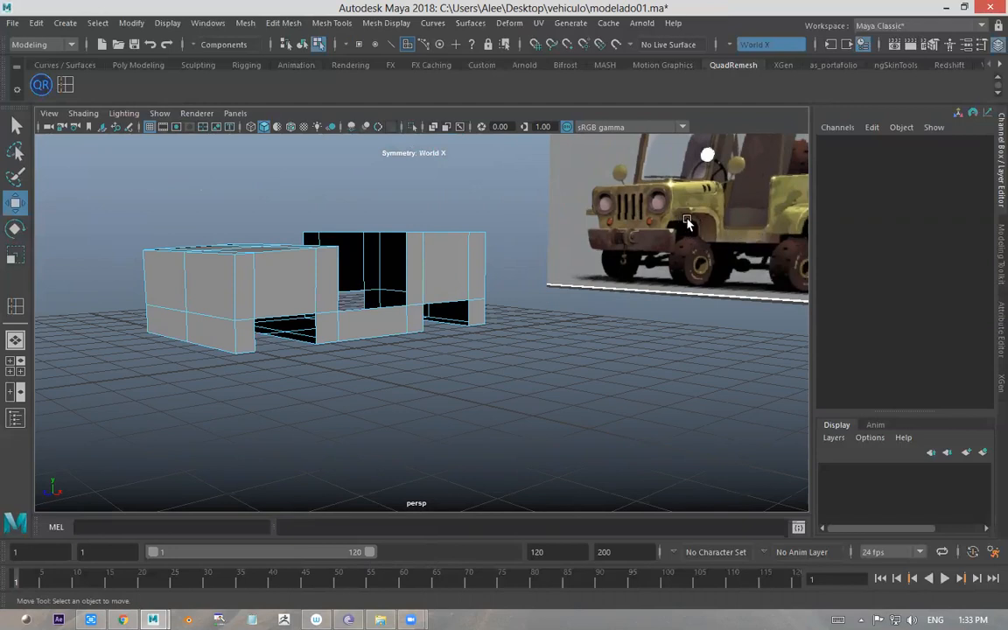
right_drag(265, 212, 259, 168)
click(275, 316)
alt+drag(277, 313, 302, 253)
click(447, 298)
drag(447, 278, 448, 263)
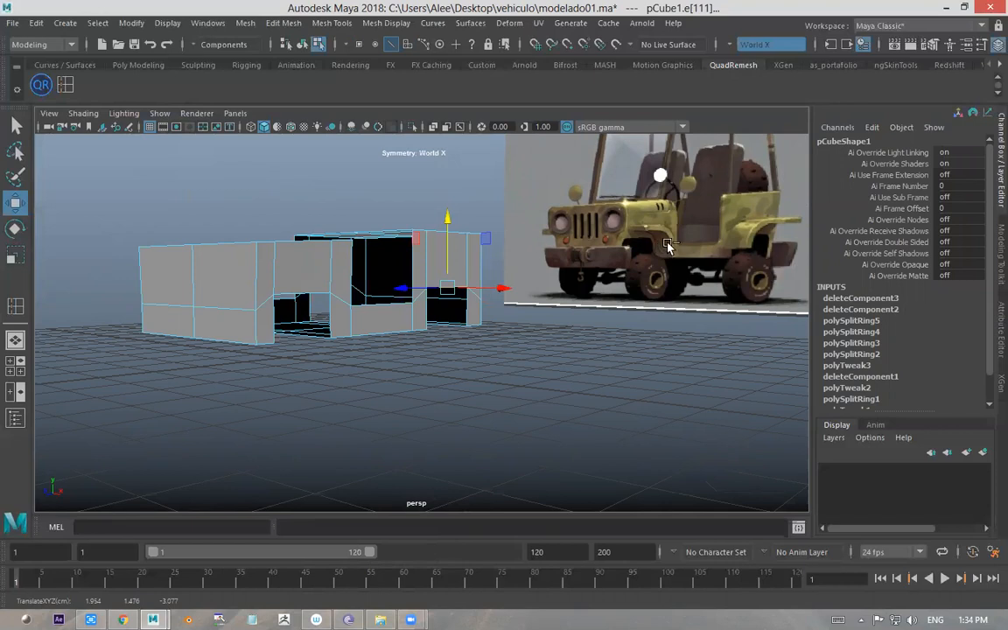
key(ctrl+z)
key(ctrl+z)
key(ctrl+z)
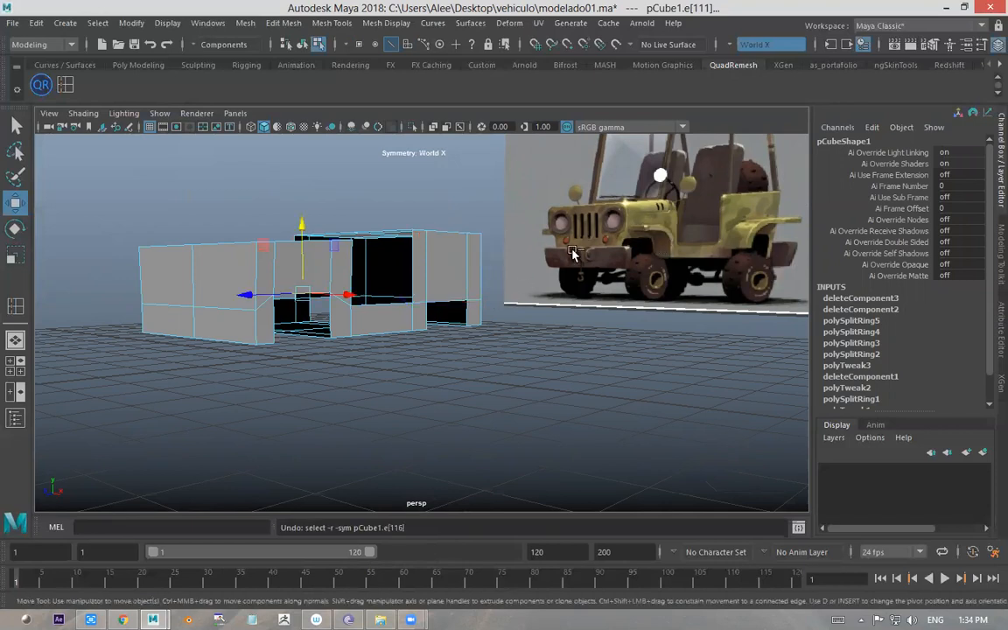
- Insert a horizontal edge loop just above the wheel openings in both the front and rear sections
alt+right_drag(304, 266, 381, 267)
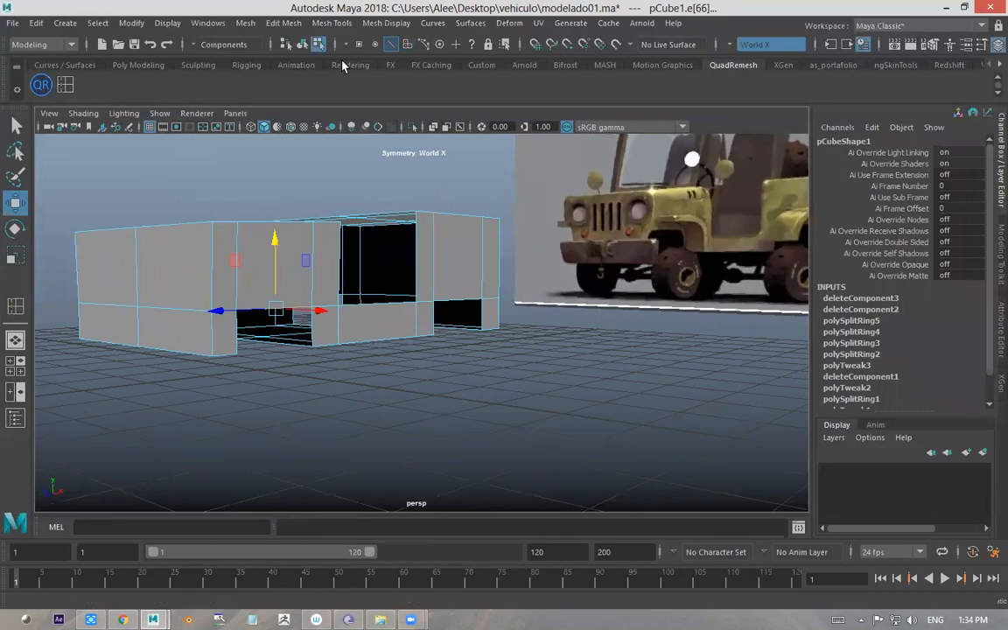
click(329, 23)
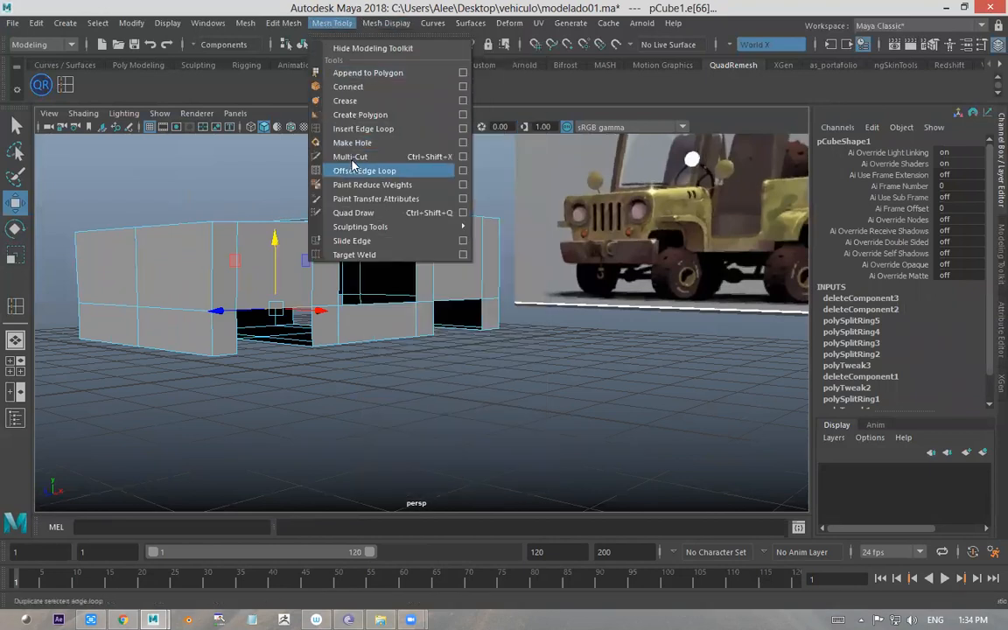
click(322, 119)
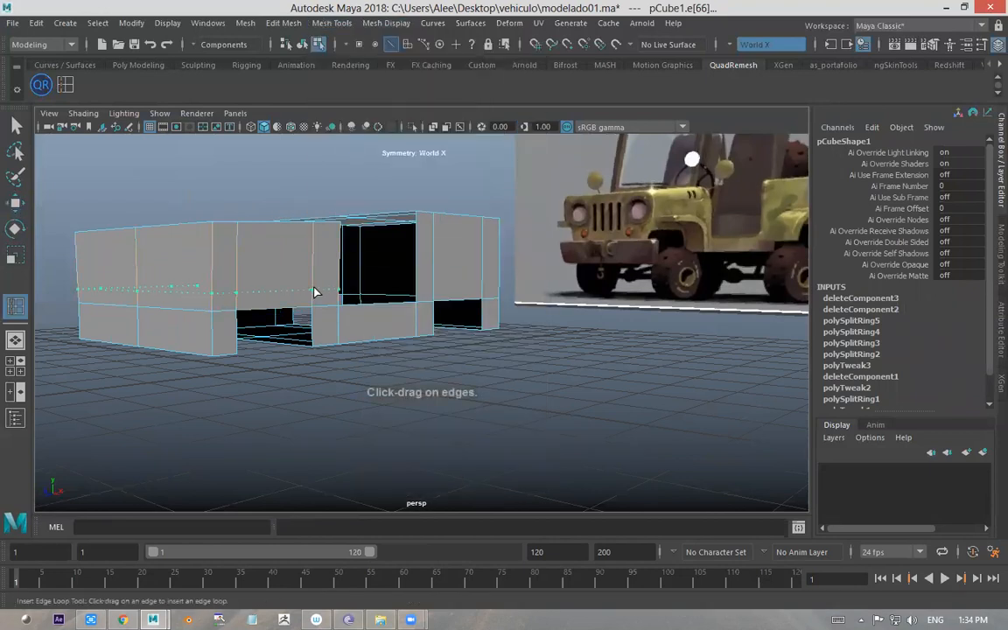
click(363, 282)
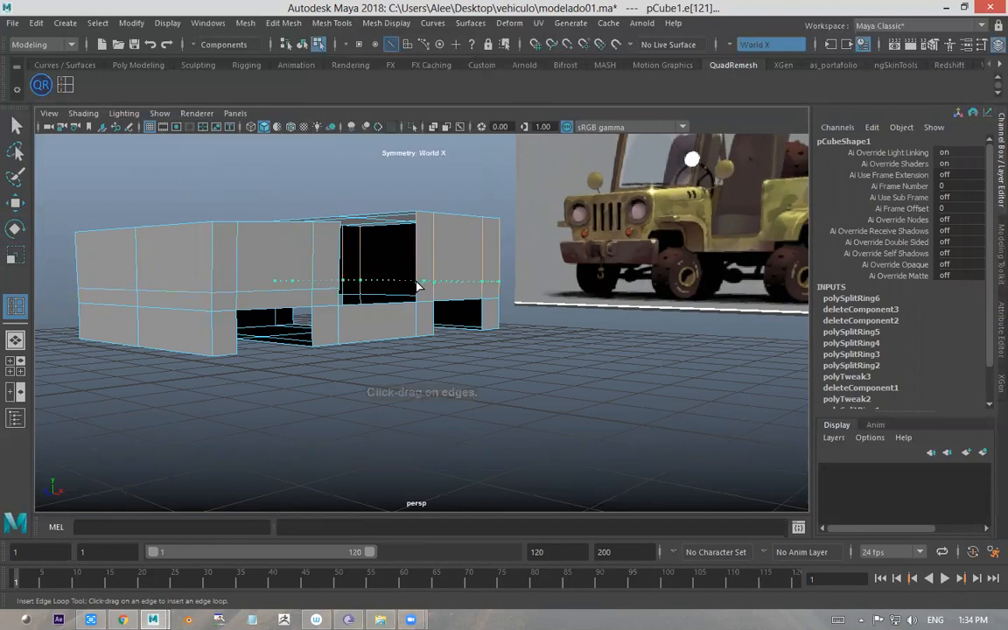
click(307, 285)
alt+drag(307, 284, 276, 280)
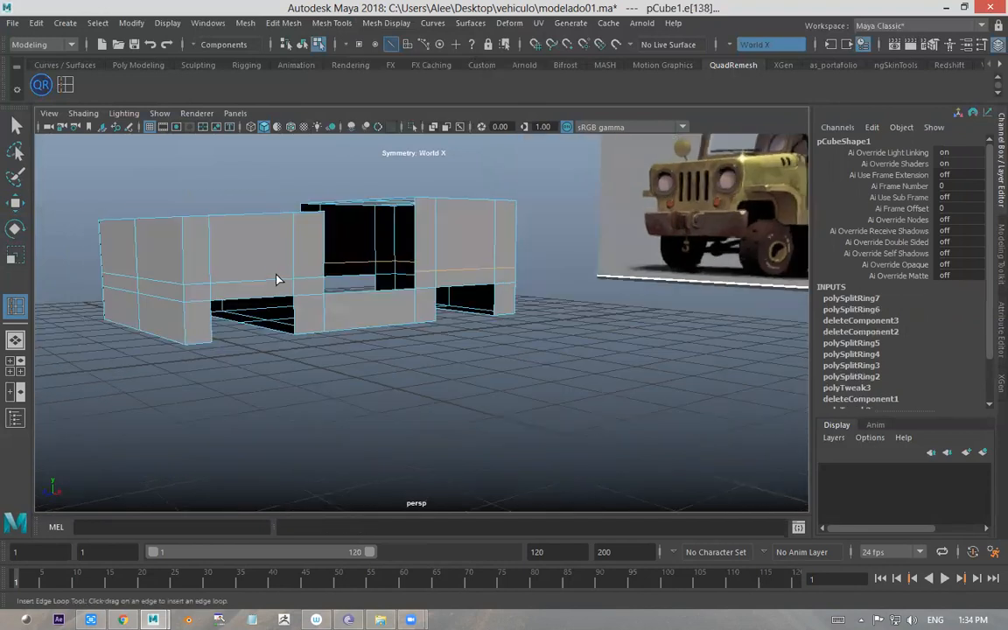
- Delete the narrow side faces directly above the rear wheel openings on both sides of the body
key(w)
right_drag(277, 213, 266, 255)
click(257, 254)
alt+drag(310, 248, 481, 239)
click(490, 259)
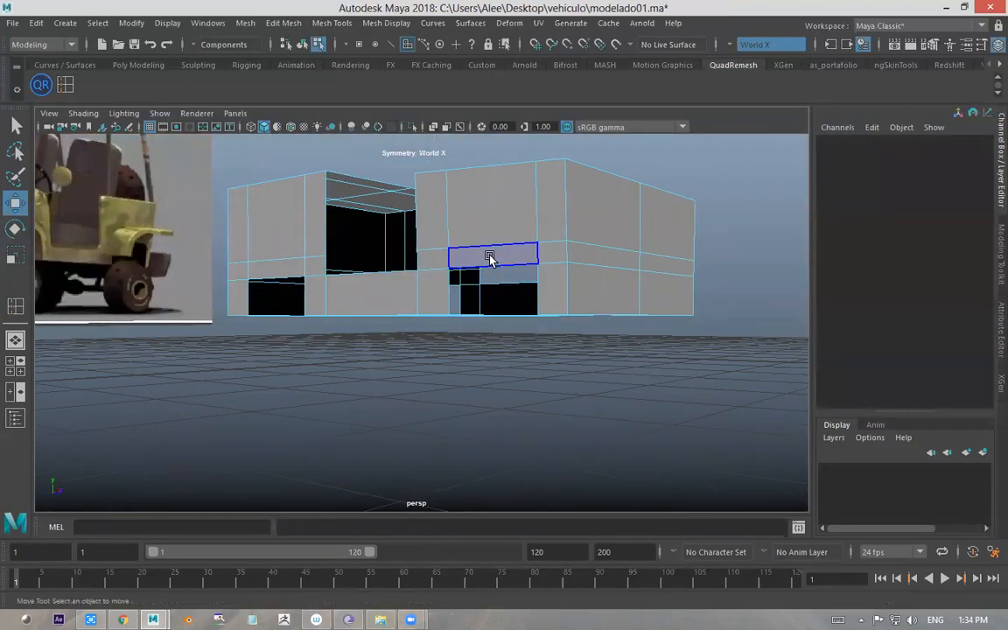
click(542, 234)
alt+drag(551, 225, 328, 240)
click(437, 282)
click(437, 282)
alt+drag(437, 282, 390, 328)
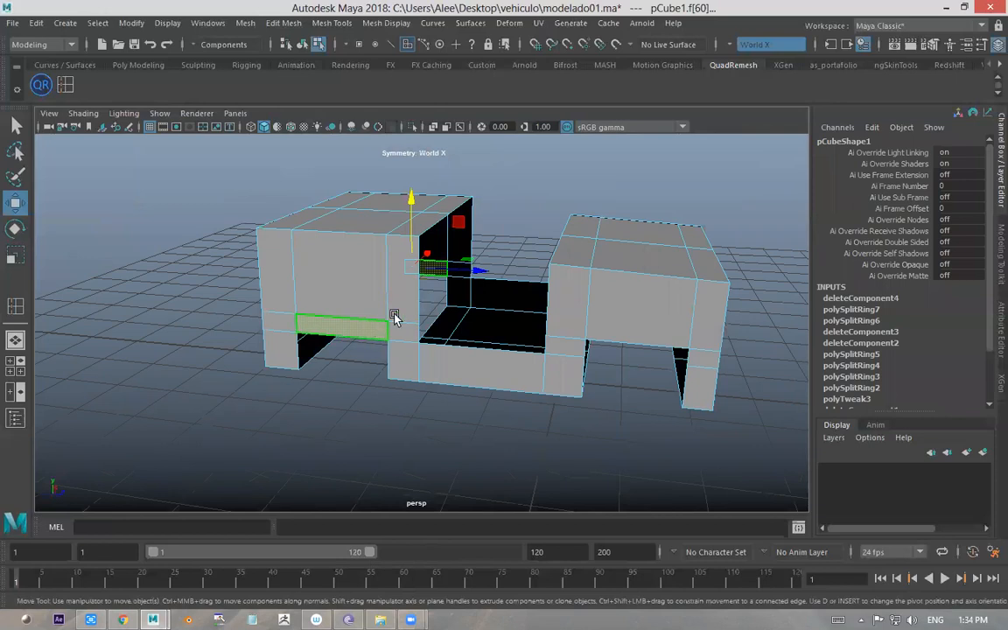
key(Delete)
alt+drag(505, 253, 271, 254)
alt+right_drag(271, 255, 371, 251)
alt+drag(370, 251, 301, 277)
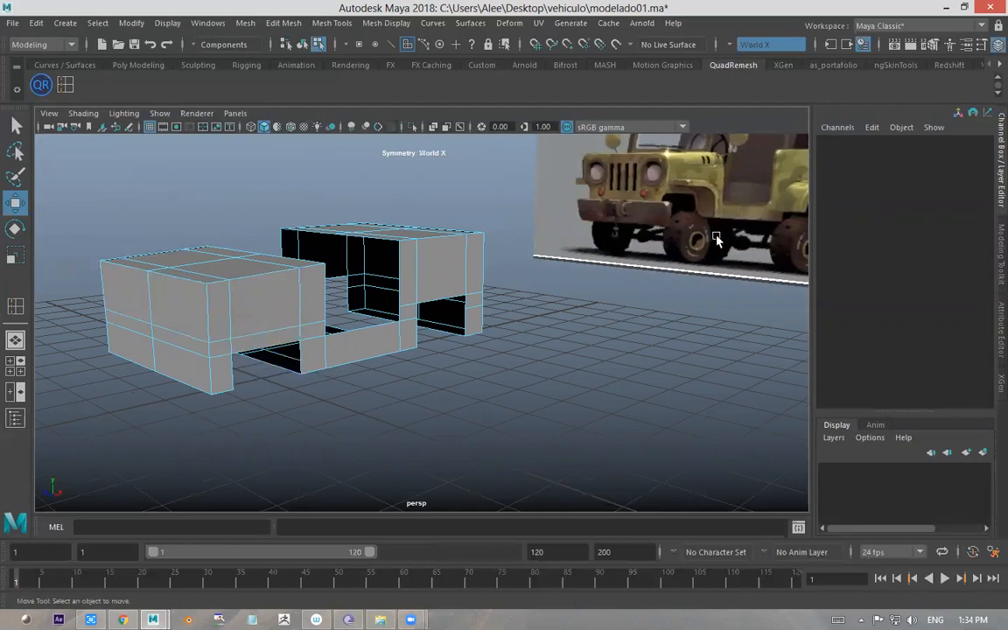
scroll(717, 239, down, 3)
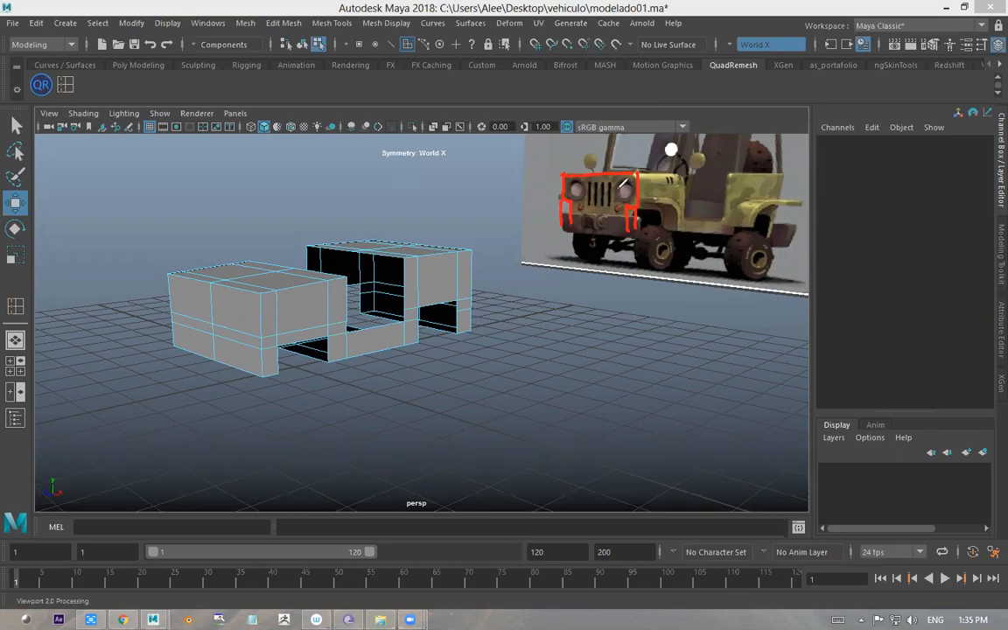
drag(566, 206, 572, 229)
key(Escape)
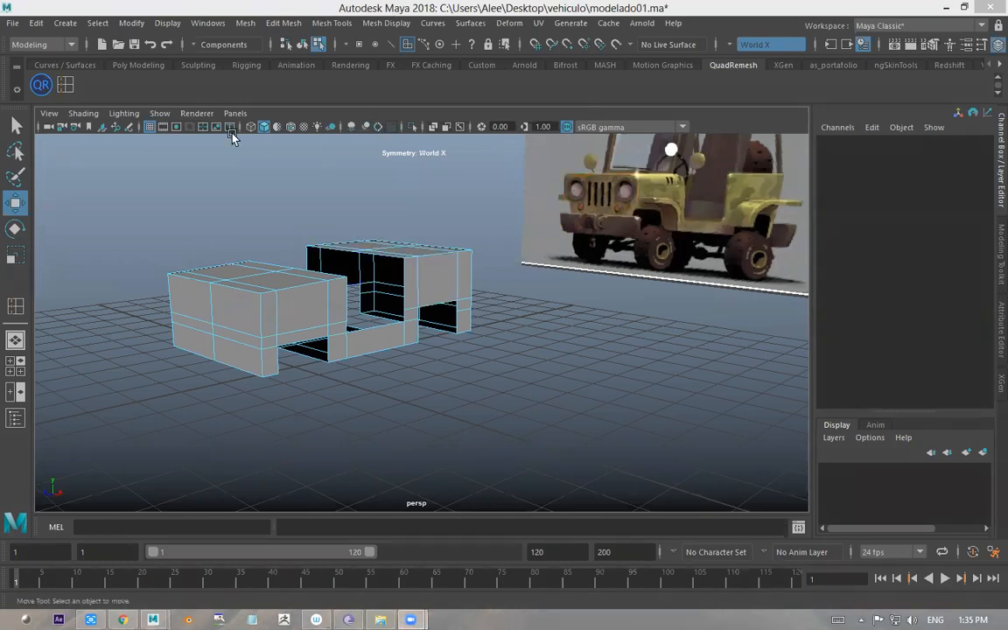
- Insert a vertical edge loop near each outer side of the front section
click(331, 23)
click(358, 130)
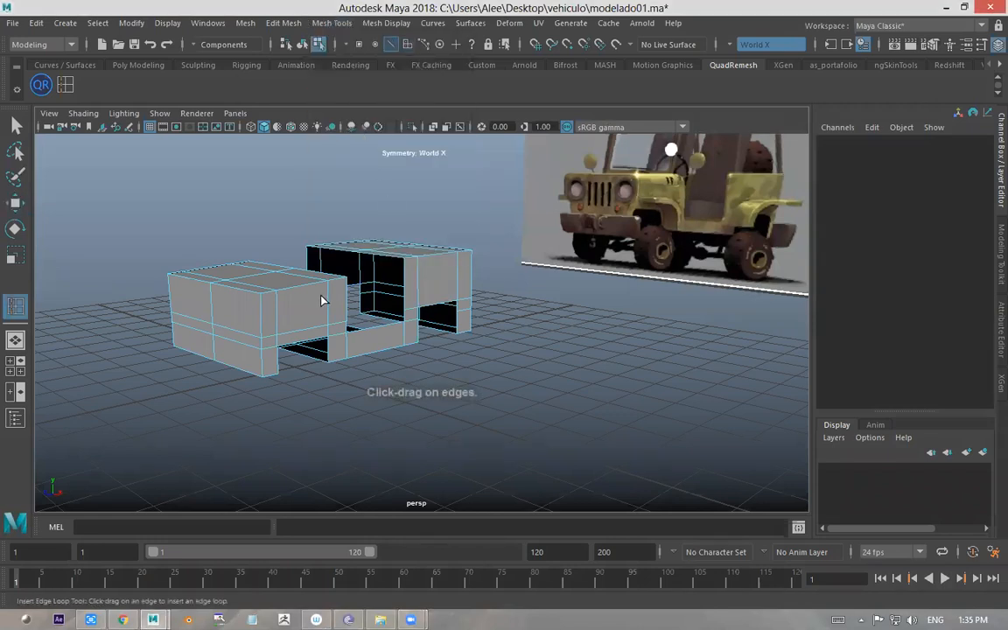
alt+drag(322, 299, 325, 313)
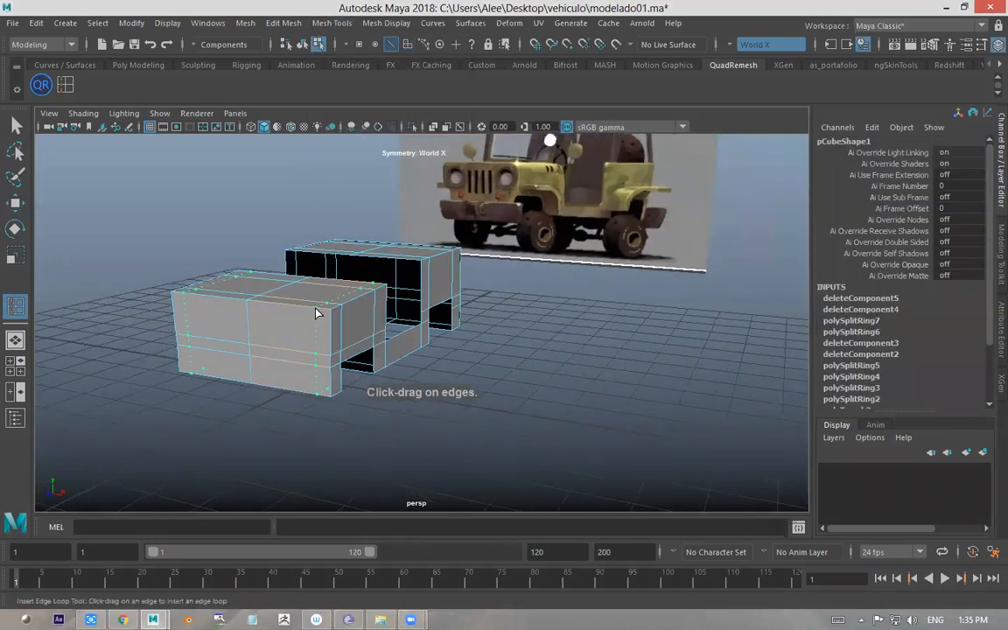
click(317, 313)
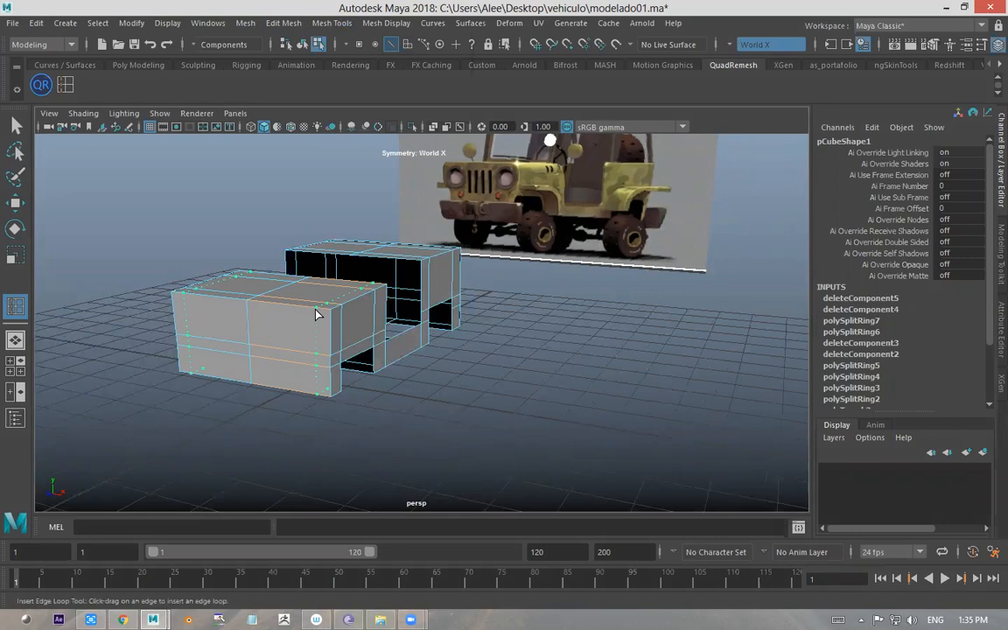
click(316, 313)
- Undo the stray edge loops inserted across the body's underside
alt+drag(348, 311, 353, 311)
alt+middle_drag(354, 310, 353, 309)
alt+drag(353, 309, 292, 315)
right_drag(293, 213, 294, 251)
alt+drag(298, 284, 259, 340)
key(ctrl+z)
key(ctrl+z)
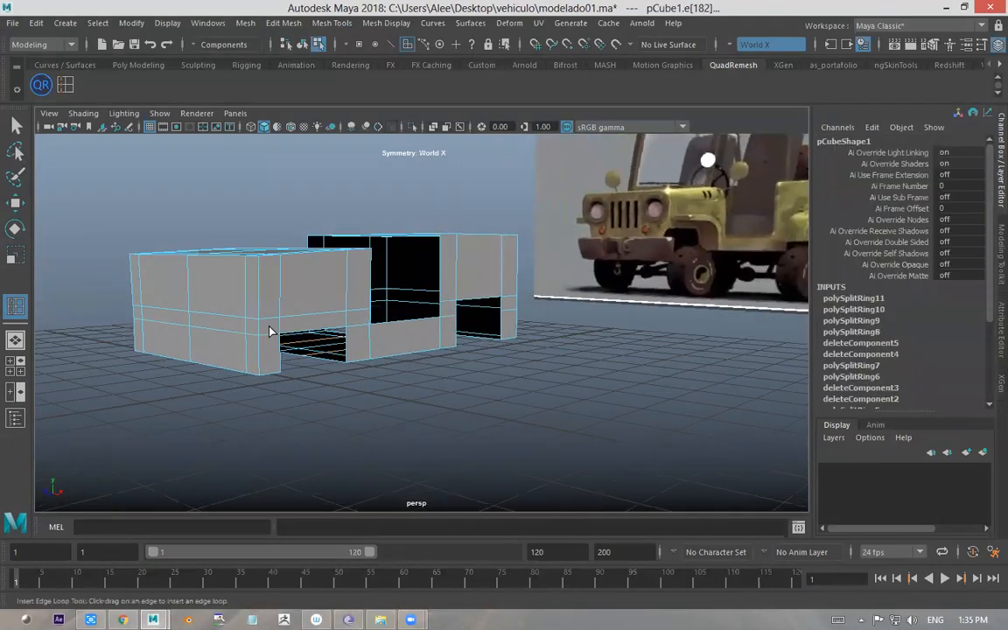
key(ctrl+z)
- Delete the narrow side faces directly above the front wheel openings
alt+middle_drag(341, 324, 337, 327)
key(w)
alt+drag(337, 327, 254, 343)
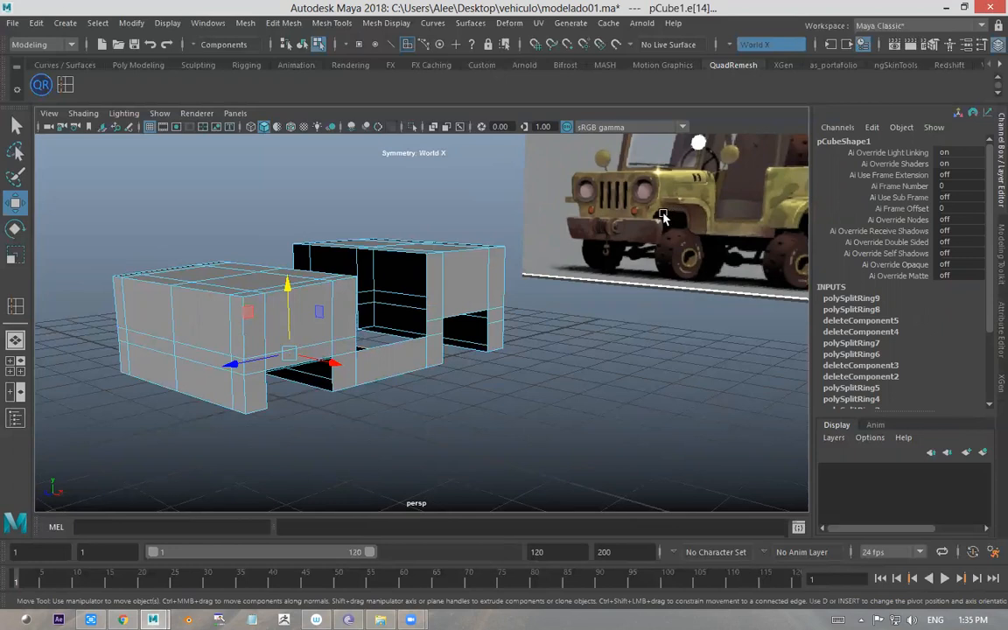
alt+drag(691, 229, 418, 225)
right_click(422, 212)
right_drag(422, 237, 423, 251)
click(349, 292)
mouse_move(349, 293)
alt+mouse_down()
mouse_move(500, 286)
mouse_move(353, 286)
alt+mouse_up()
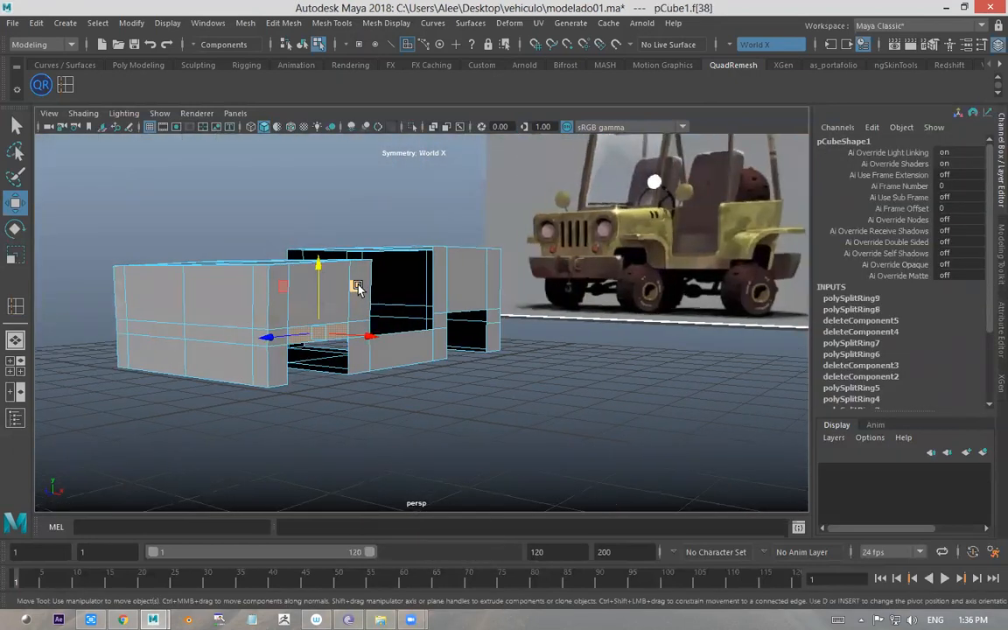
key(Delete)
- Delete the lower outer corner faces of the front and the adjoining side faces ahead of the front wheel openings
alt+drag(421, 266, 265, 344)
click(264, 357)
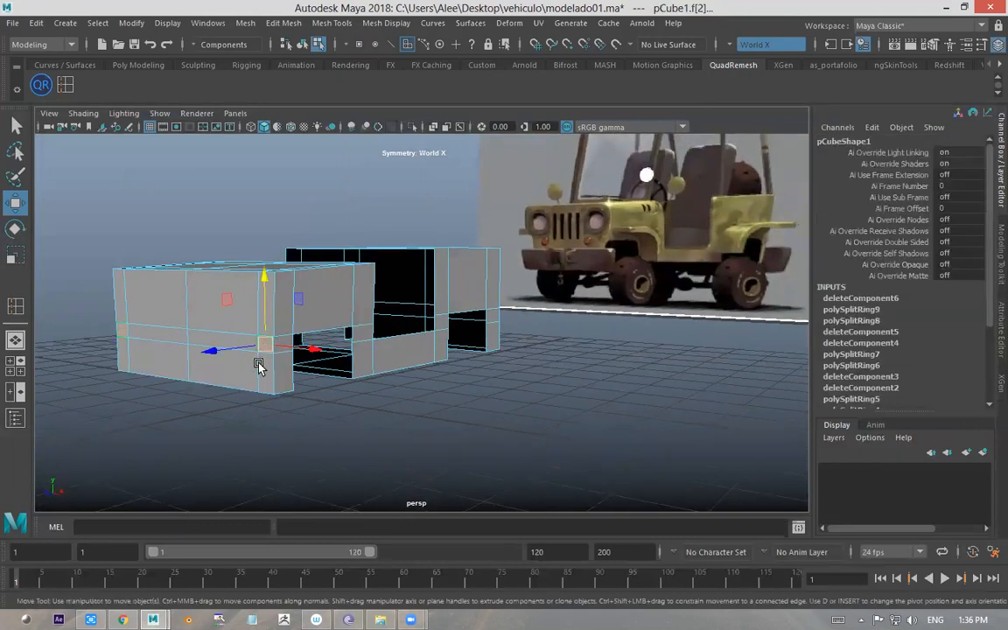
click(272, 373)
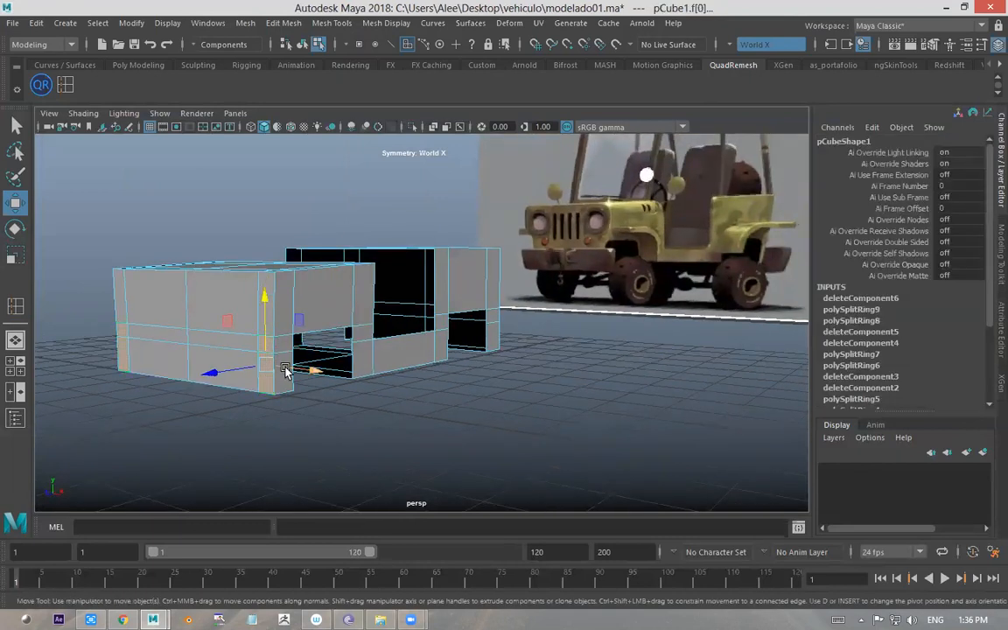
key(Delete)
alt+drag(281, 369, 317, 442)
click(329, 411)
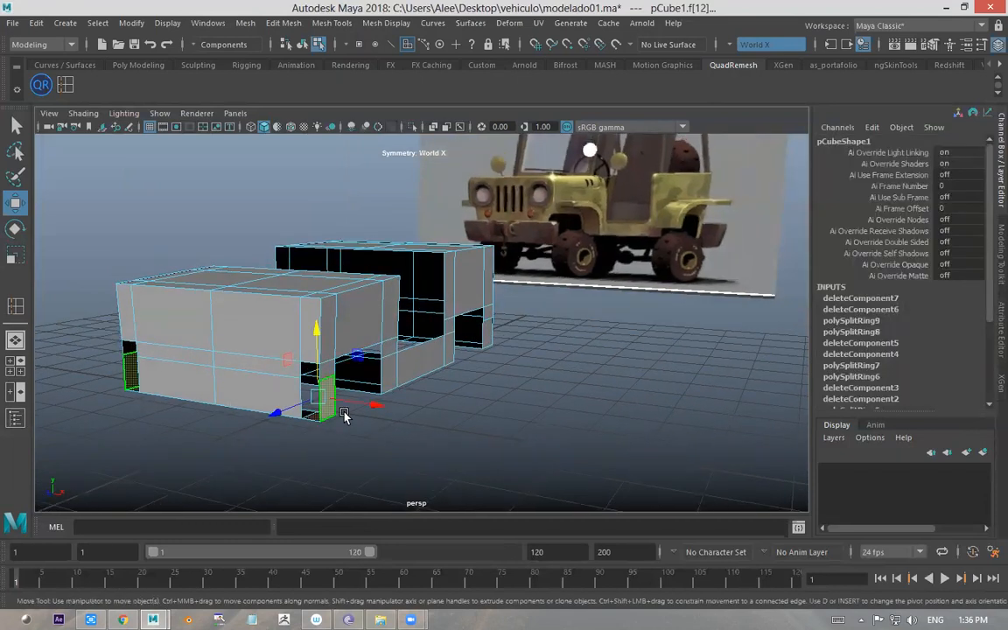
key(Delete)
click(331, 418)
key(Delete)
- Move the edge loops near the front section's sides inward along X to narrow the lower nose
alt+drag(333, 426, 359, 351)
right_drag(344, 384, 357, 187)
click(350, 401)
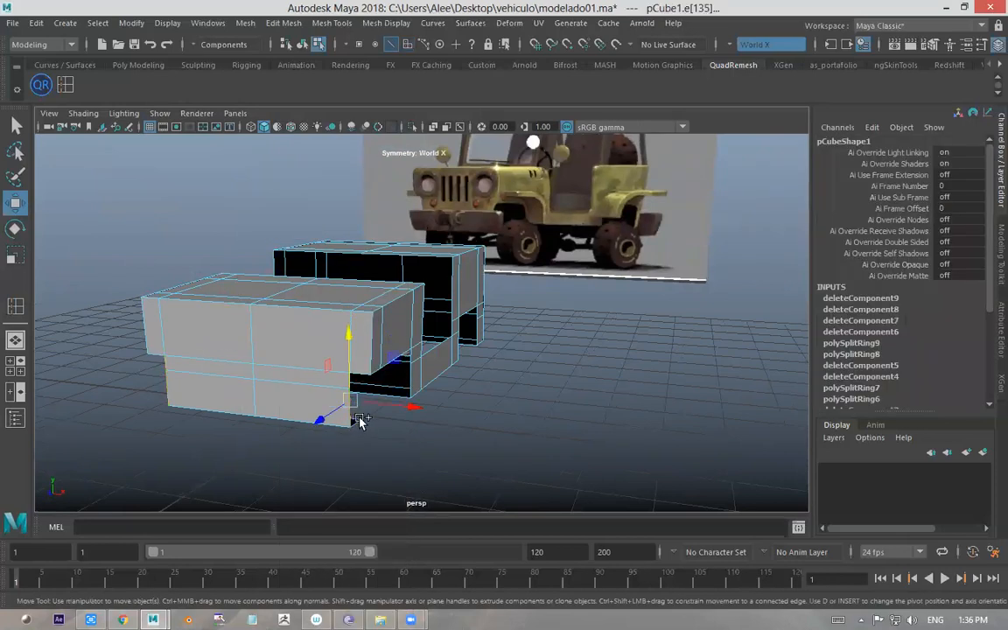
shift+click(358, 421)
drag(405, 399, 383, 315)
right_drag(385, 212, 384, 260)
alt+drag(378, 315, 375, 395)
click(326, 409)
mouse_move(375, 396)
alt+right_down()
mouse_move(417, 395)
mouse_move(383, 395)
alt+right_up()
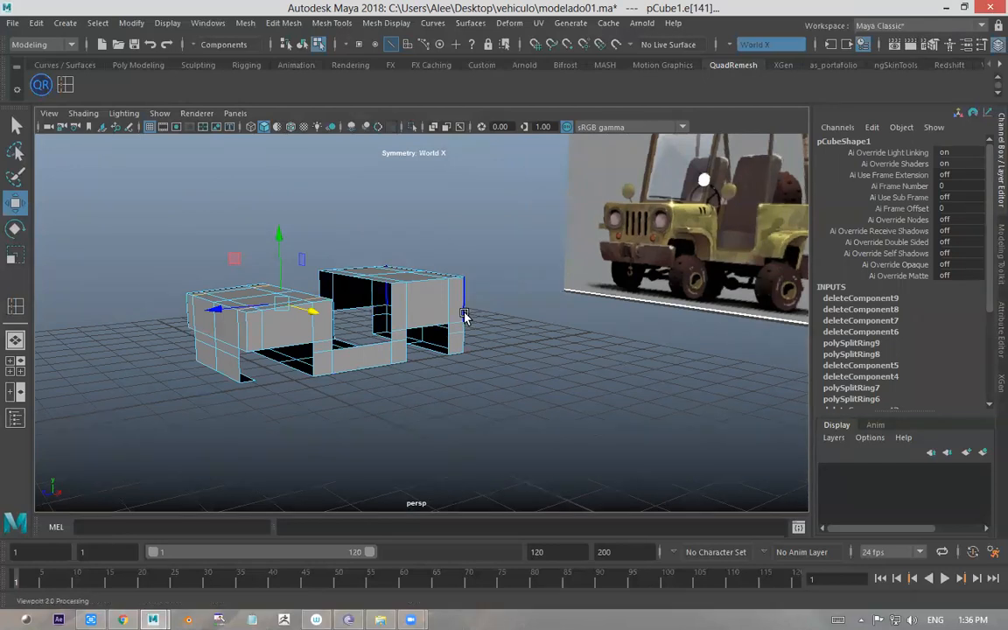
alt+drag(450, 288, 406, 331)
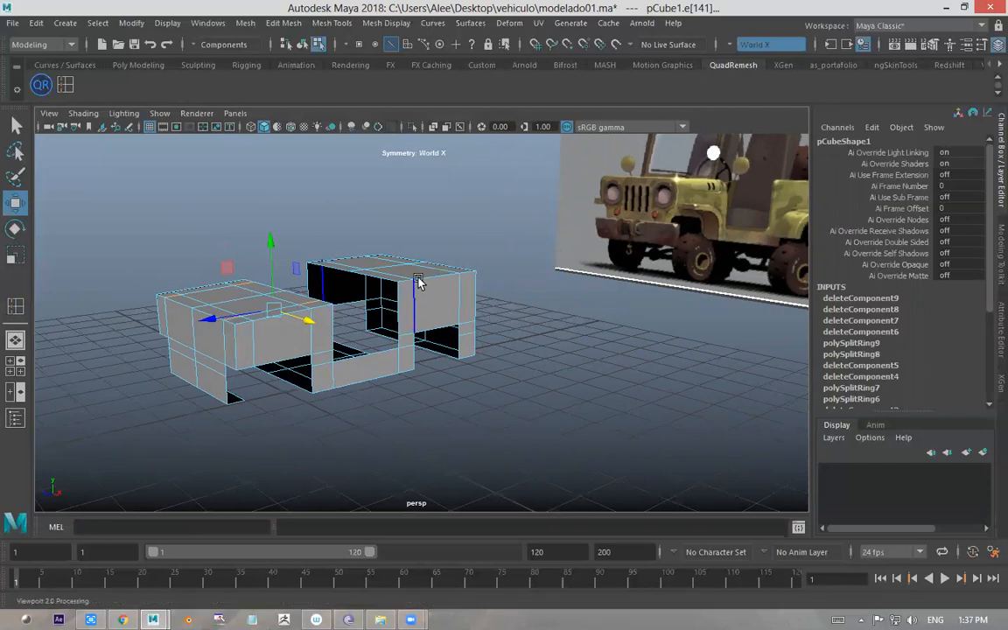
- Delete the top faces of the rear section to leave the cargo area open
alt+drag(418, 281, 428, 291)
right_drag(428, 291, 430, 254)
scroll(515, 274, down, 3)
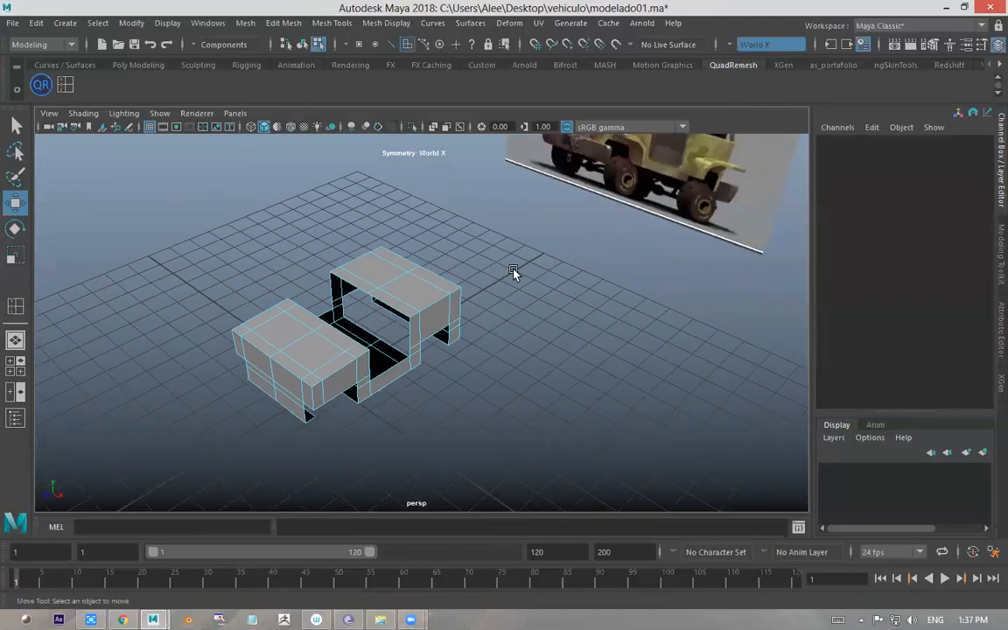
alt+middle_drag(514, 274, 460, 326)
alt+drag(461, 326, 635, 198)
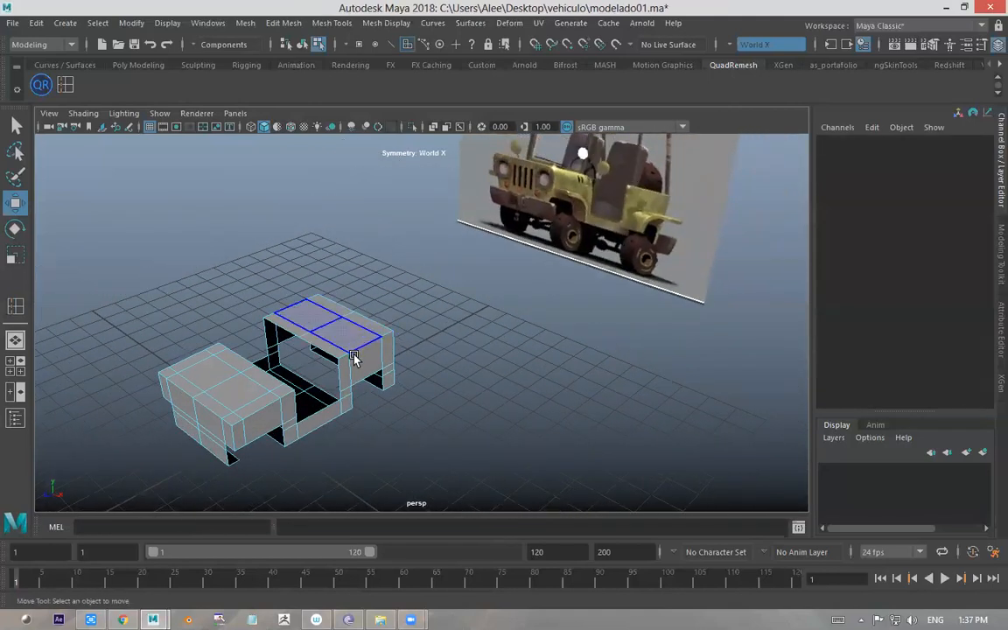
click(326, 345)
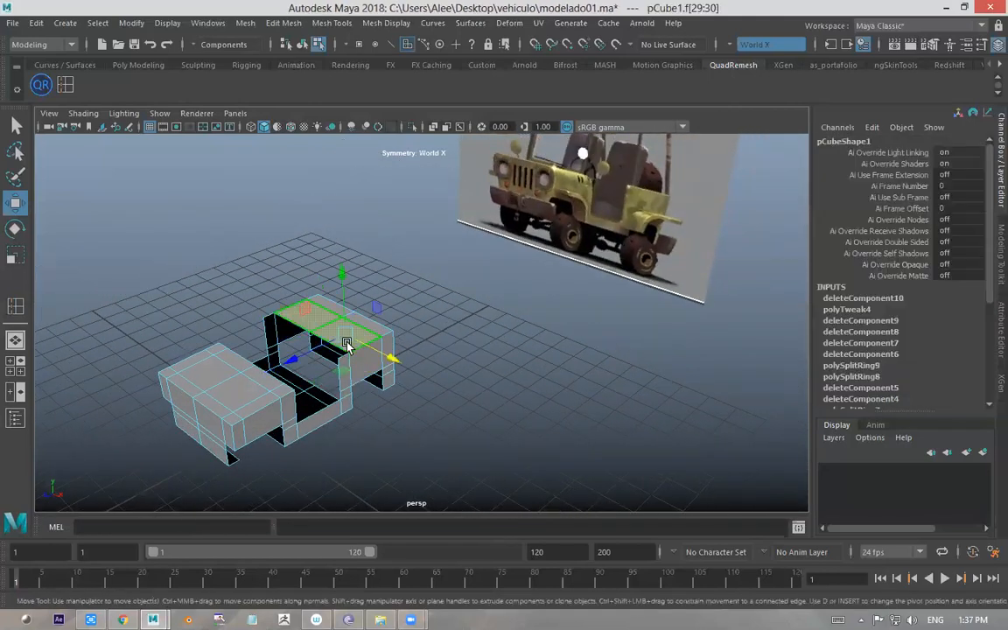
key(Delete)
alt+drag(671, 237, 461, 317)
click(462, 315)
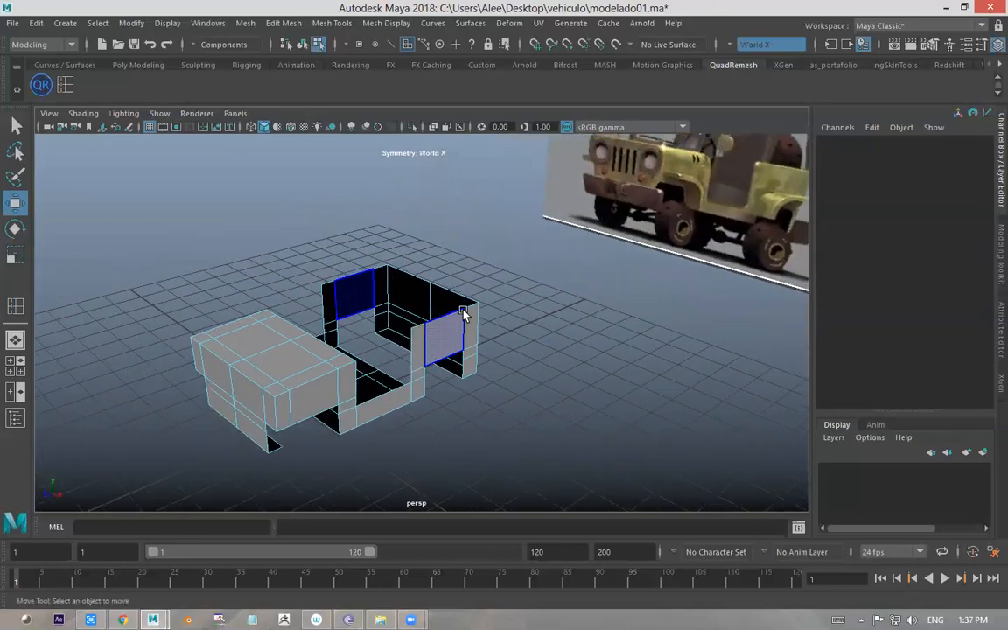
- Return to object selection mode and select the whole jeep body
alt+drag(524, 312, 530, 287)
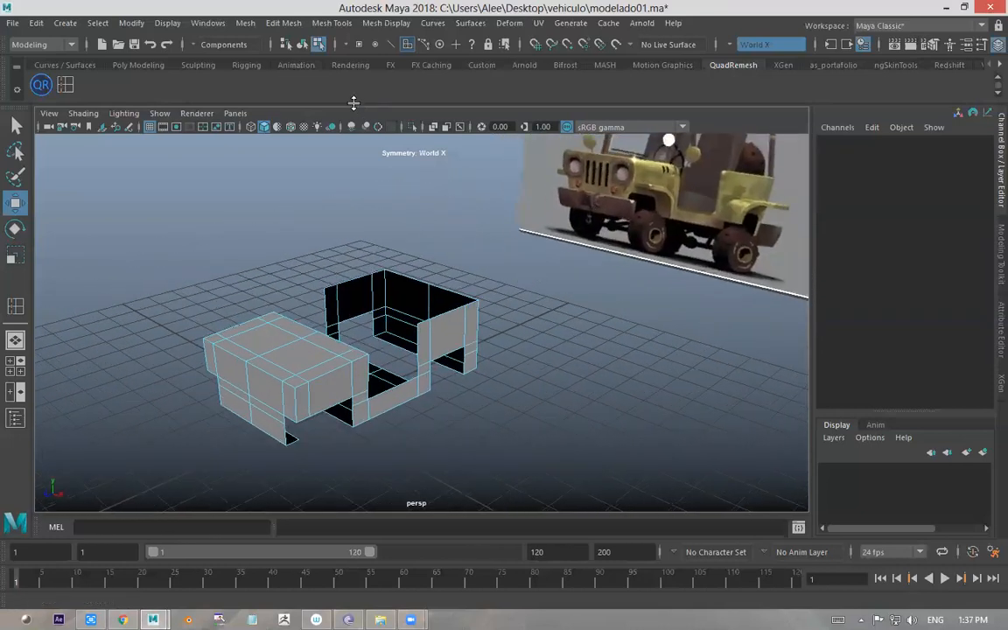
click(303, 45)
click(460, 231)
click(436, 306)
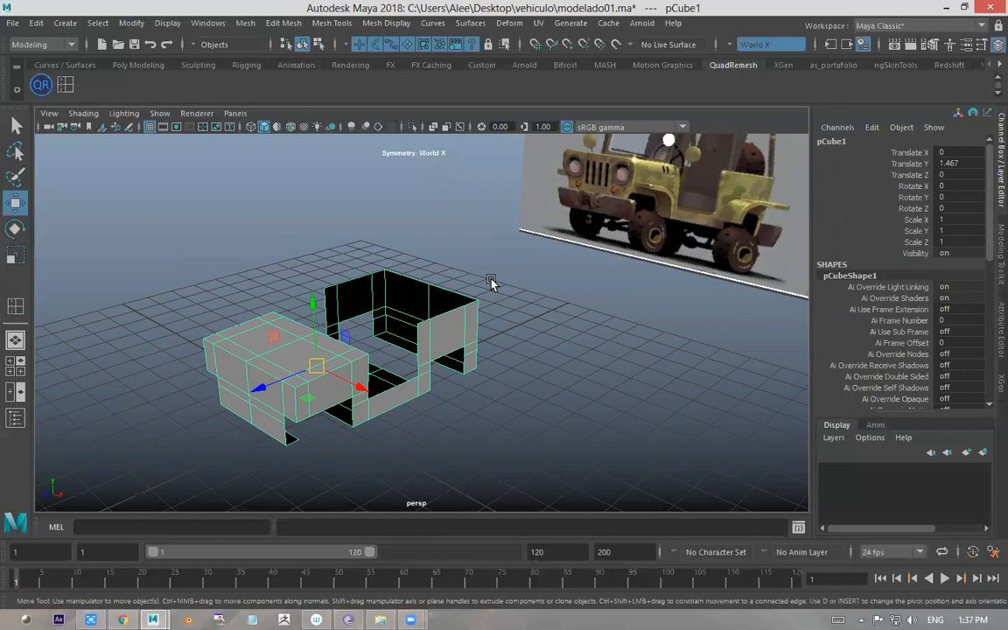
- Insert a vertical edge loop on each half of the front section, between the centre line and the side loop
alt+drag(302, 343, 384, 389)
alt+middle_drag(384, 388, 376, 408)
scroll(391, 343, up, 3)
alt+middle_drag(392, 367, 387, 311)
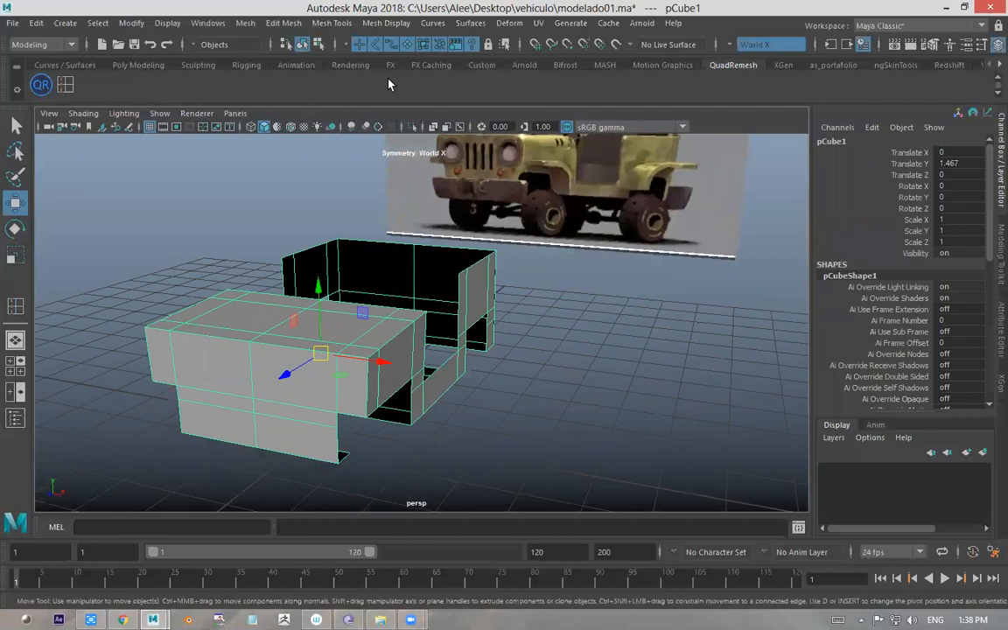
click(337, 24)
mouse_move(379, 27)
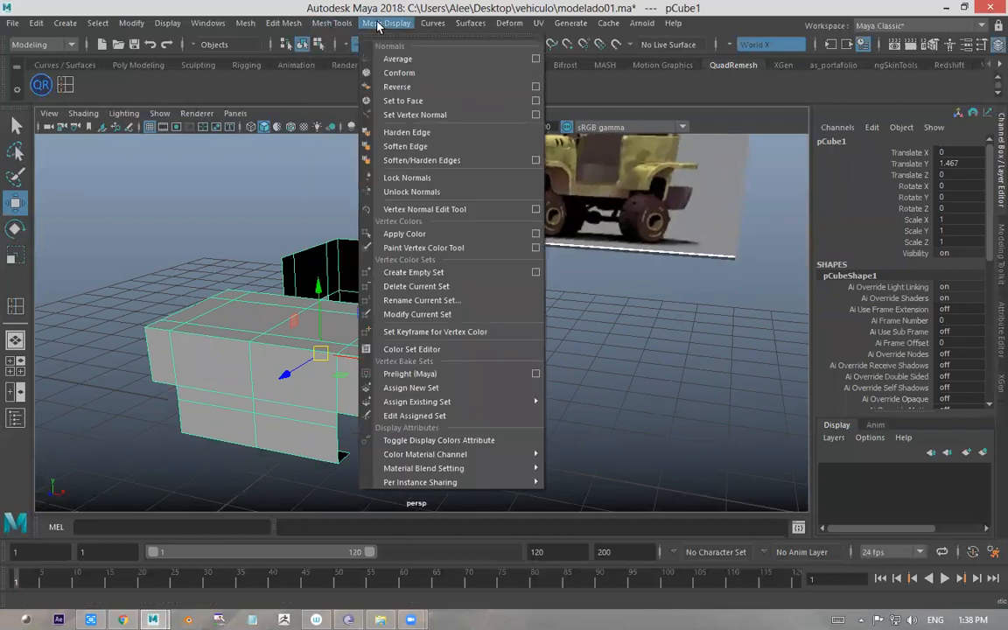
mouse_move(334, 24)
click(366, 129)
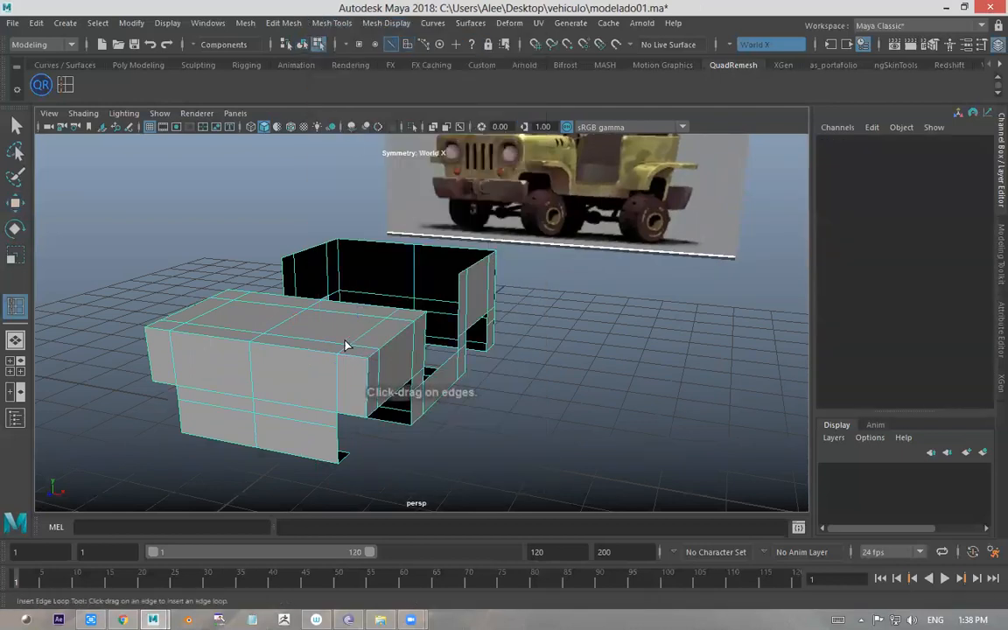
drag(315, 354, 307, 353)
alt+drag(344, 308, 349, 264)
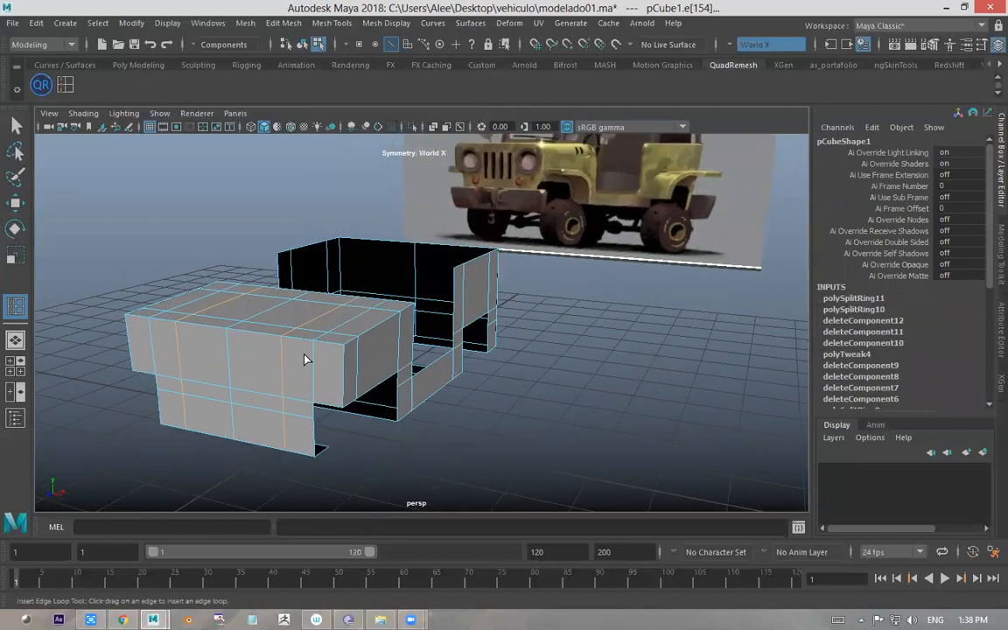
- Insert a horizontal edge loop around the upper part of both the front section and the rear section
alt+drag(331, 381, 303, 345)
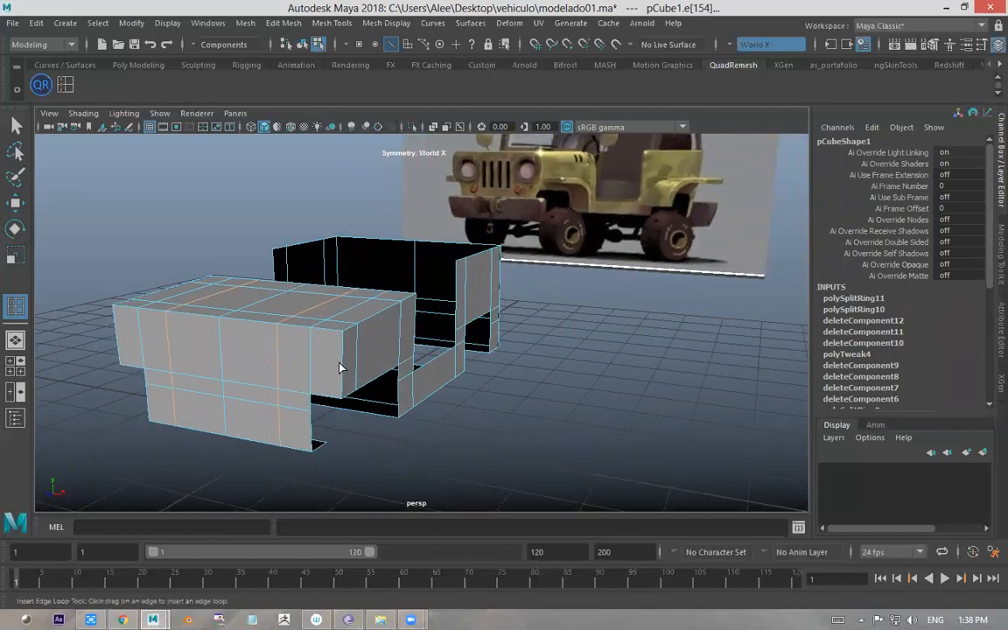
drag(341, 368, 341, 367)
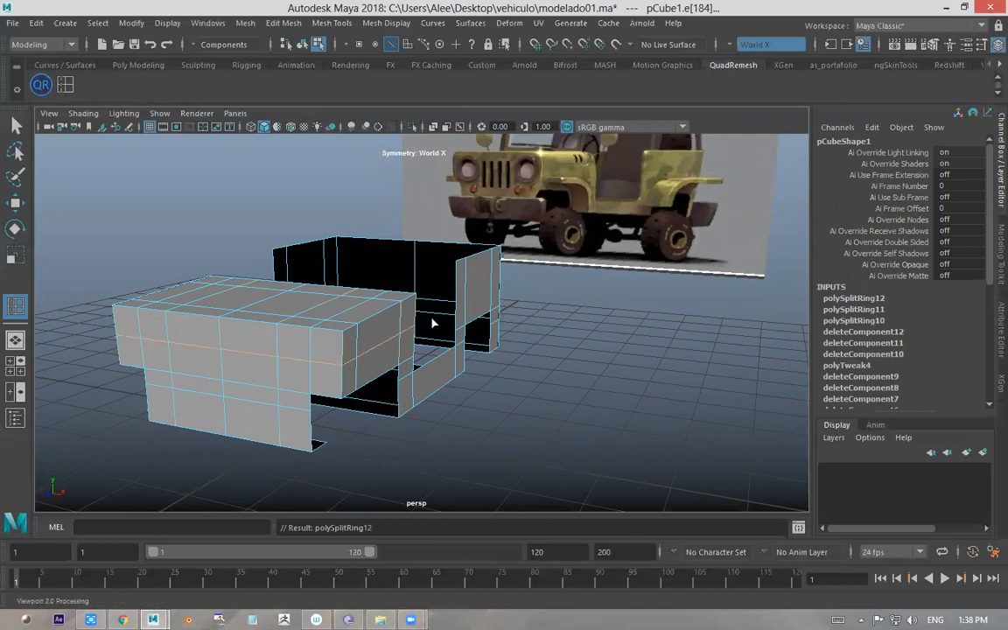
drag(464, 303, 467, 298)
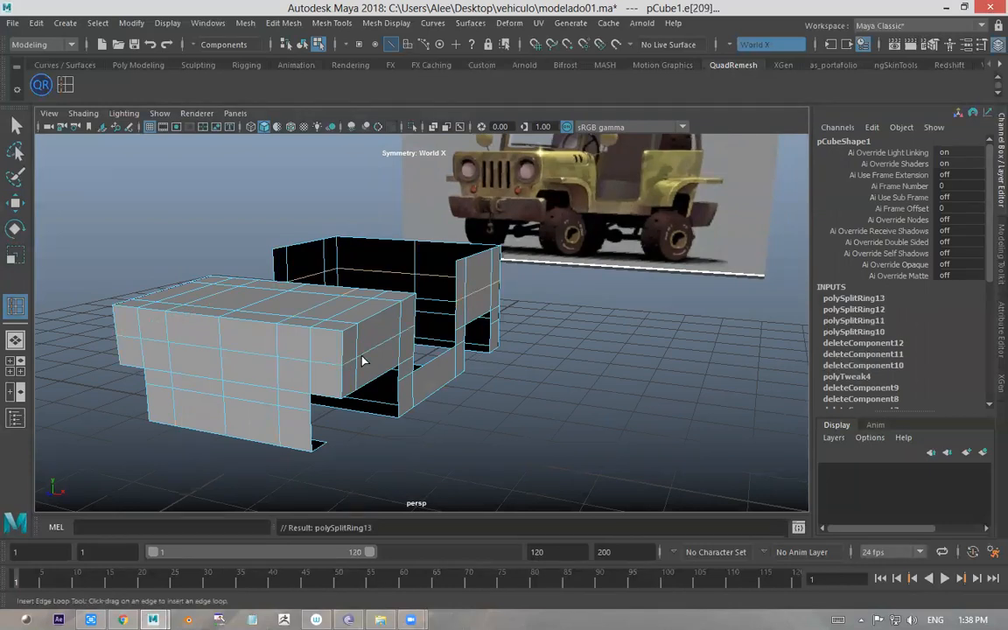
- Select the block of four outer faces on each side of the upper front
key(w)
scroll(351, 346, up, 1)
alt+drag(350, 347, 347, 343)
right_drag(347, 342, 352, 255)
click(317, 336)
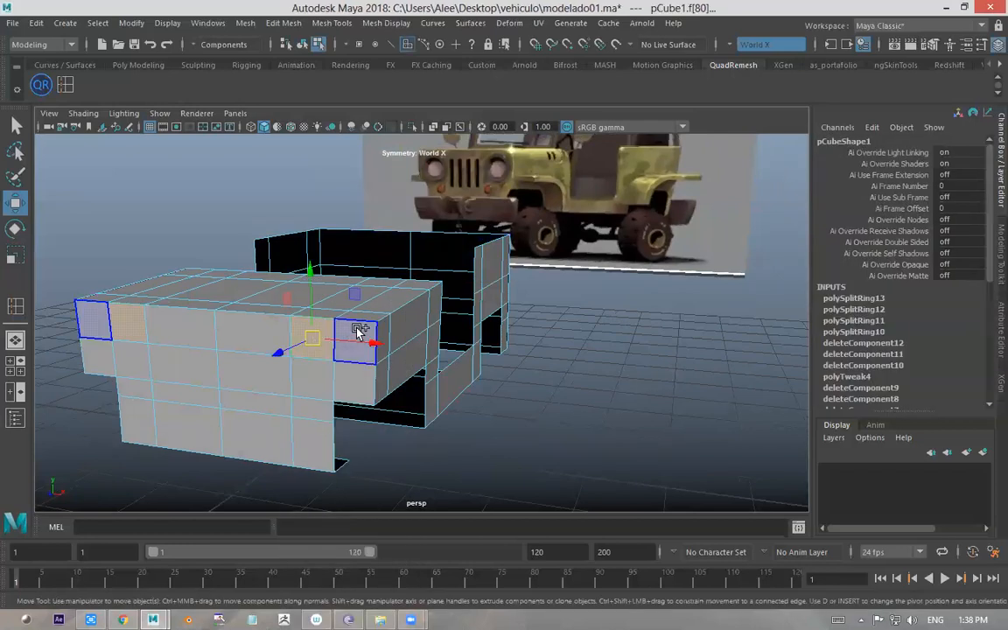
shift+click(357, 335)
shift+click(348, 383)
shift+click(313, 385)
alt+drag(403, 314, 362, 337)
scroll(357, 310, down, 3)
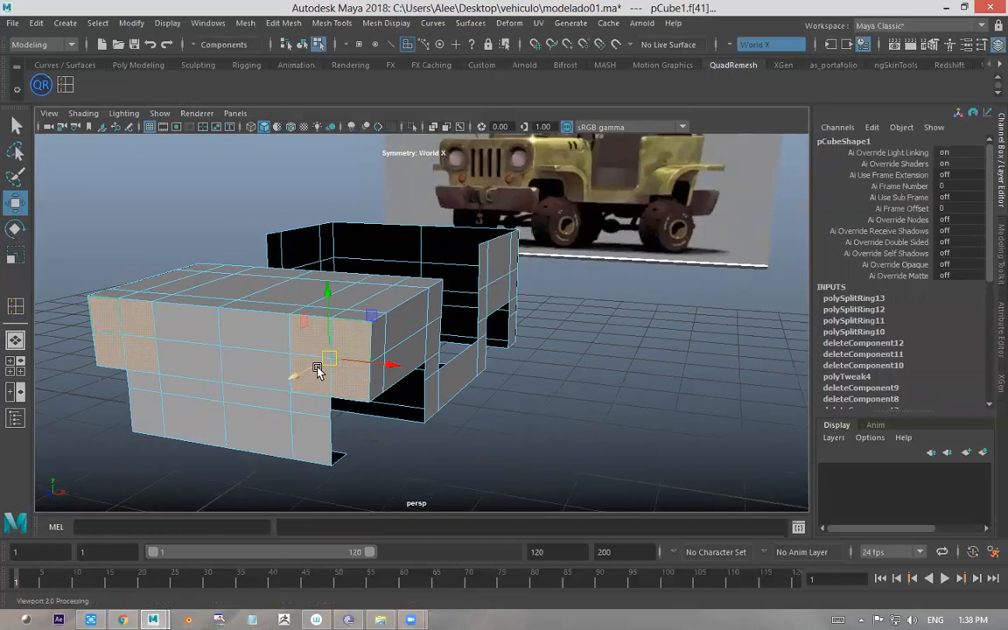
scroll(343, 362, up, 2)
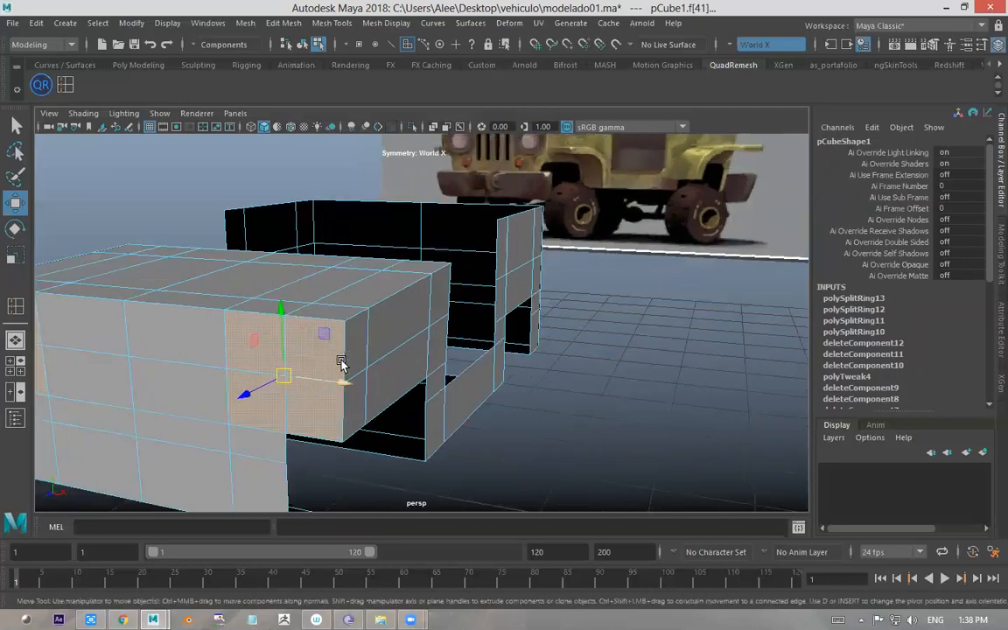
scroll(283, 412, down, 2)
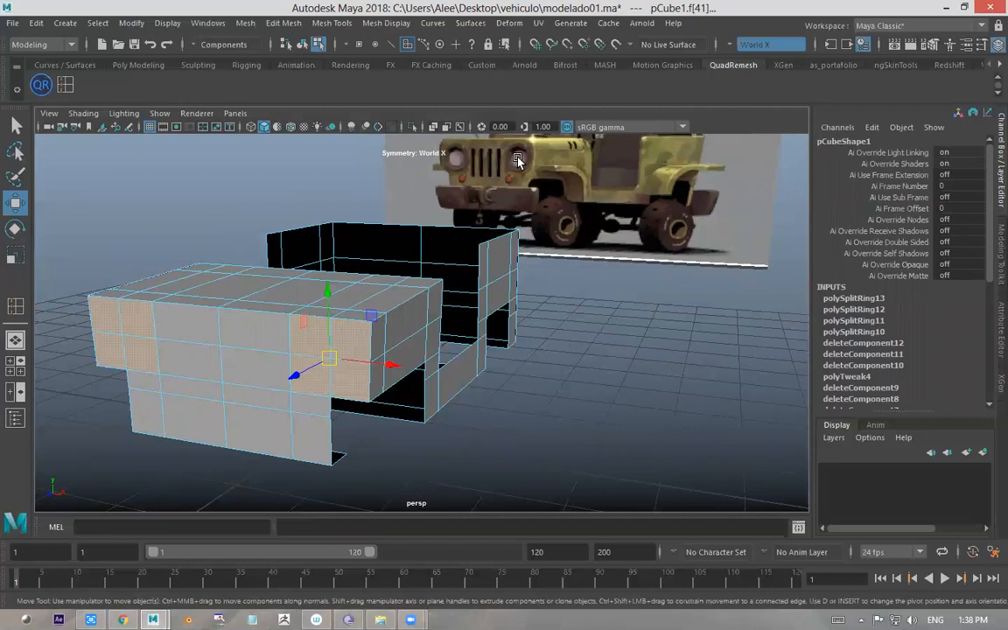
- Try to move the selected outer front faces along Z
mouse_move(295, 379)
middle_down()
mouse_move(259, 382)
mouse_move(331, 362)
mouse_move(236, 385)
mouse_move(322, 378)
mouse_move(279, 375)
mouse_move(300, 371)
middle_up()
drag(300, 371, 217, 381)
key(ctrl+z)
scroll(350, 333, up, 1)
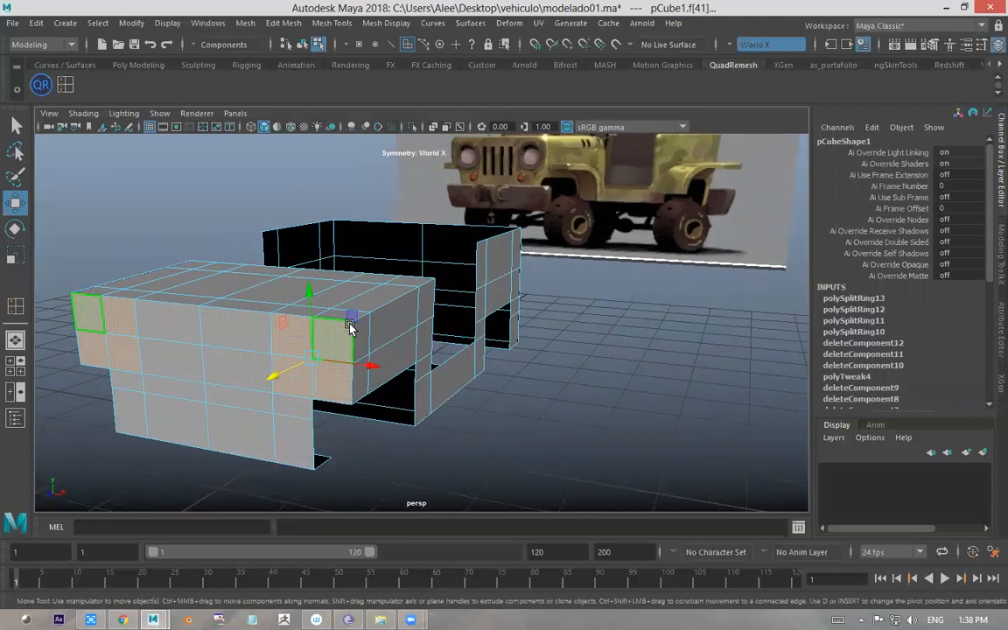
- Extrude the selected outer front faces, scale them inwards and delete them to open a rectangular hole on each side of the front
click(267, 26)
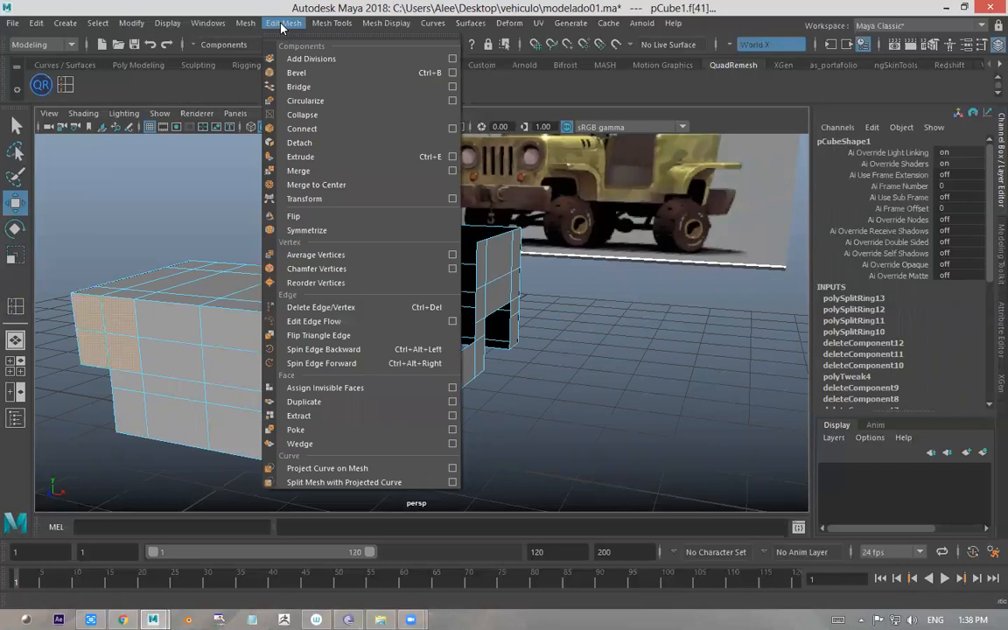
click(302, 159)
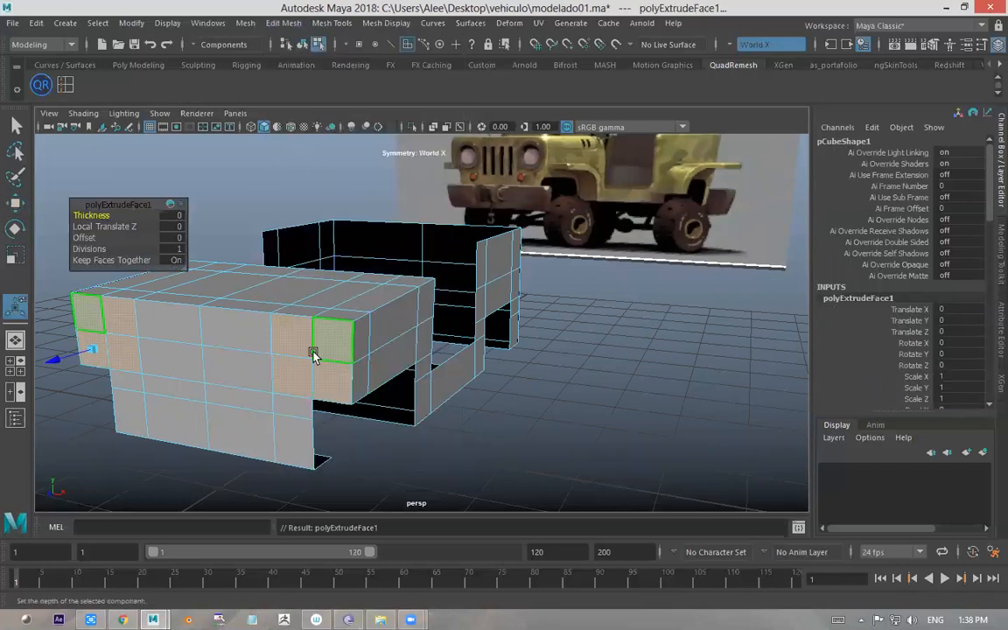
drag(63, 359, 32, 370)
key(ctrl+z)
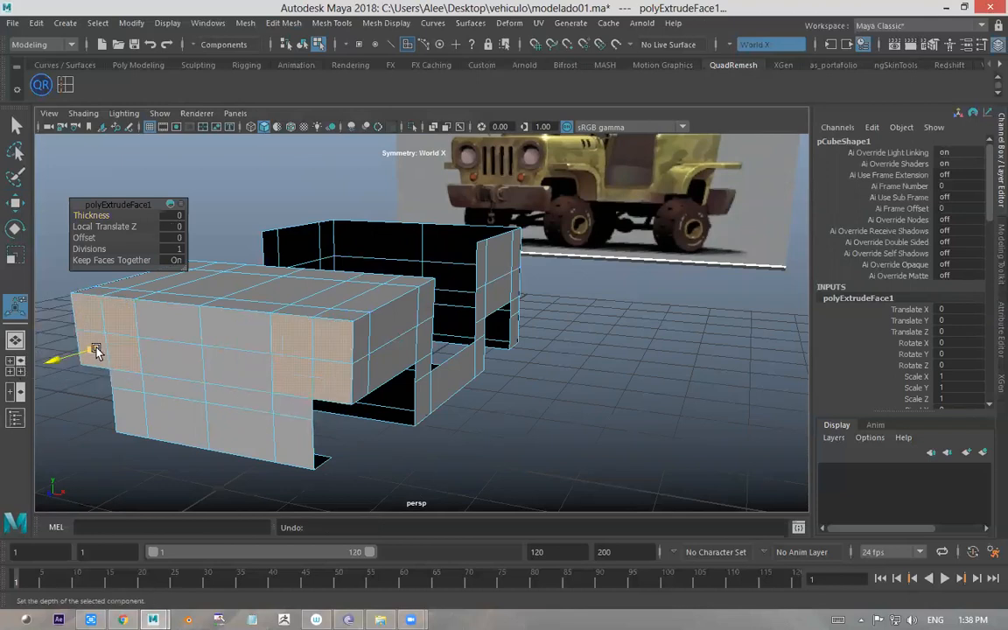
alt+middle_drag(97, 350, 136, 351)
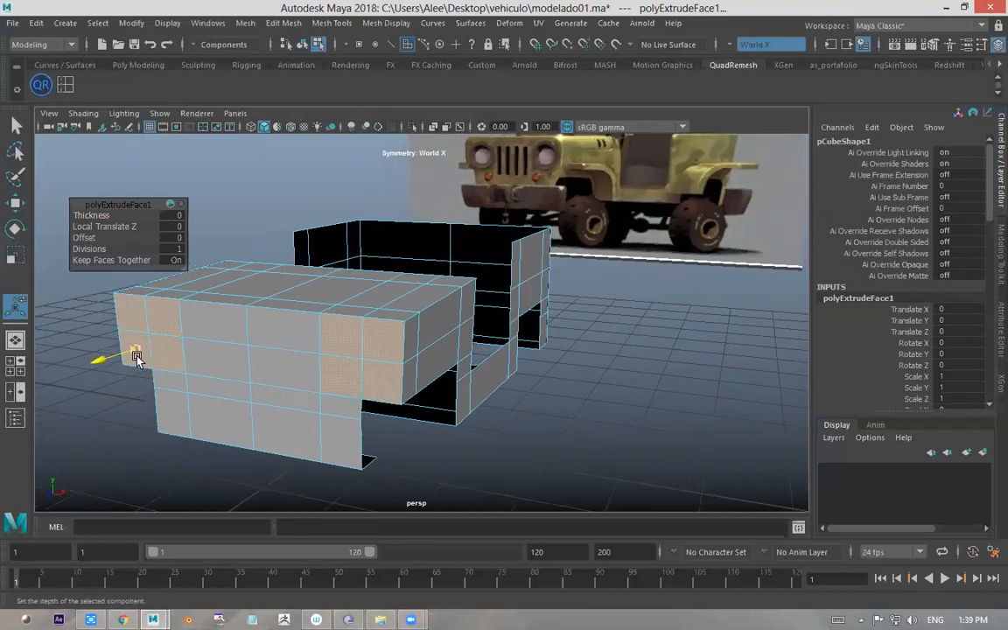
click(136, 350)
drag(136, 348, 108, 352)
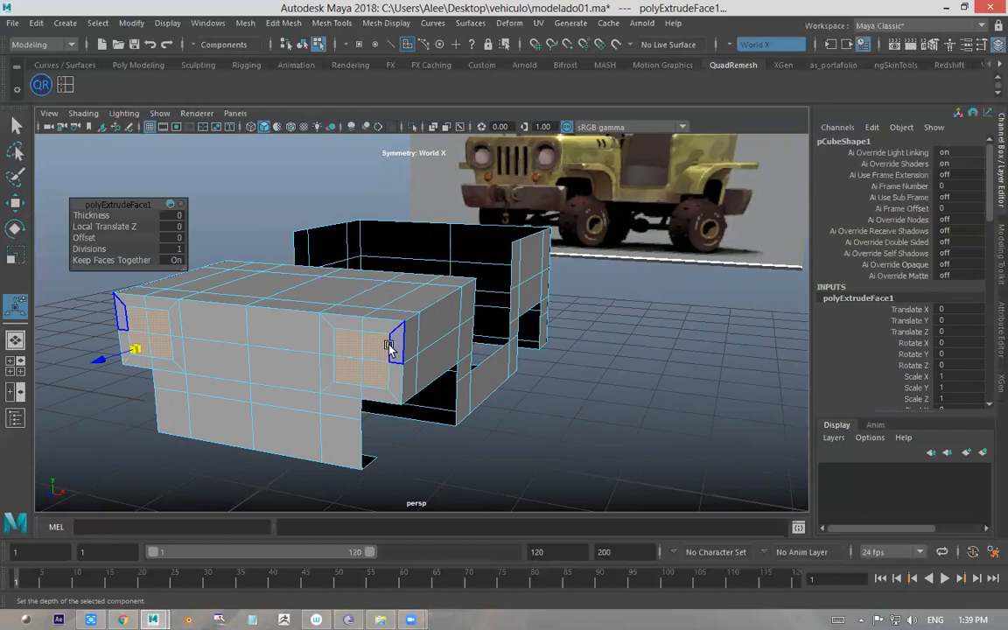
key(Delete)
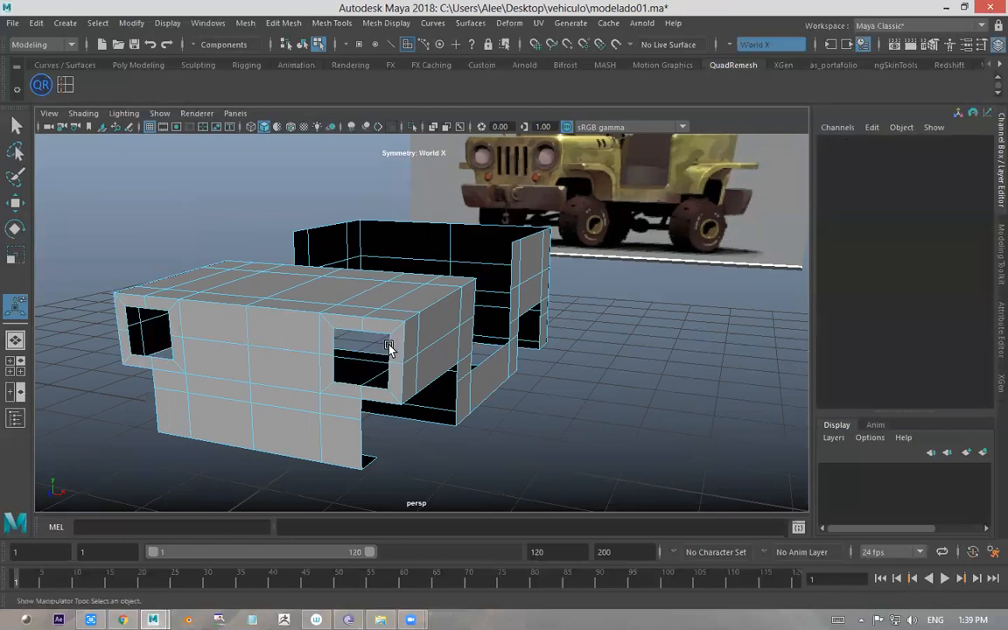
alt+drag(412, 276, 398, 306)
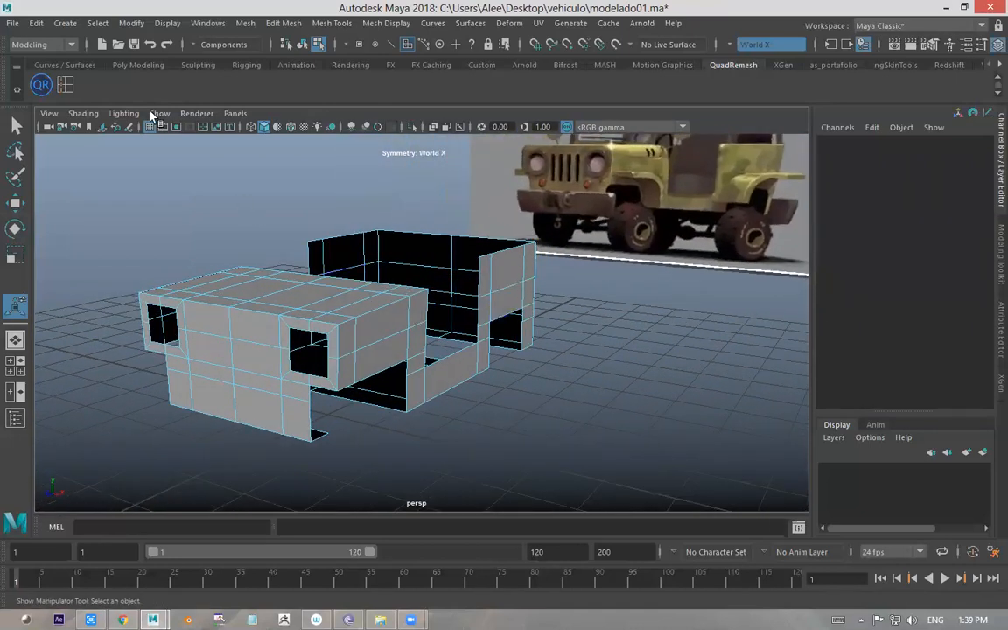
- Create a polygon cube and move it to the open floor beside the jeep body
click(65, 22)
mouse_move(113, 73)
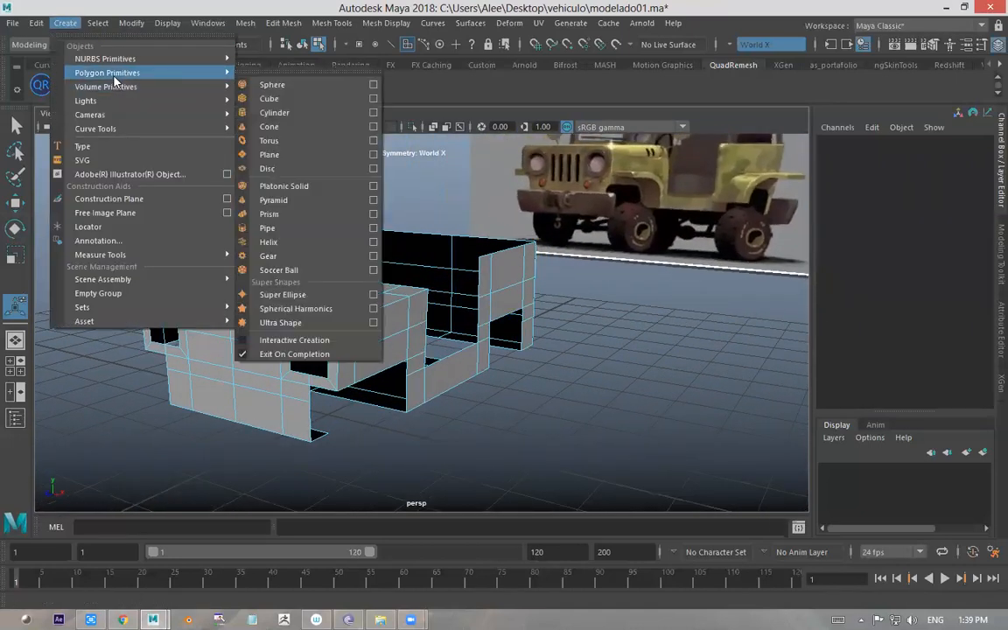
click(306, 103)
key(w)
drag(390, 430, 539, 396)
- Extrude the new cube's top face upwards by about one cube height
right_drag(539, 396, 486, 229)
click(527, 391)
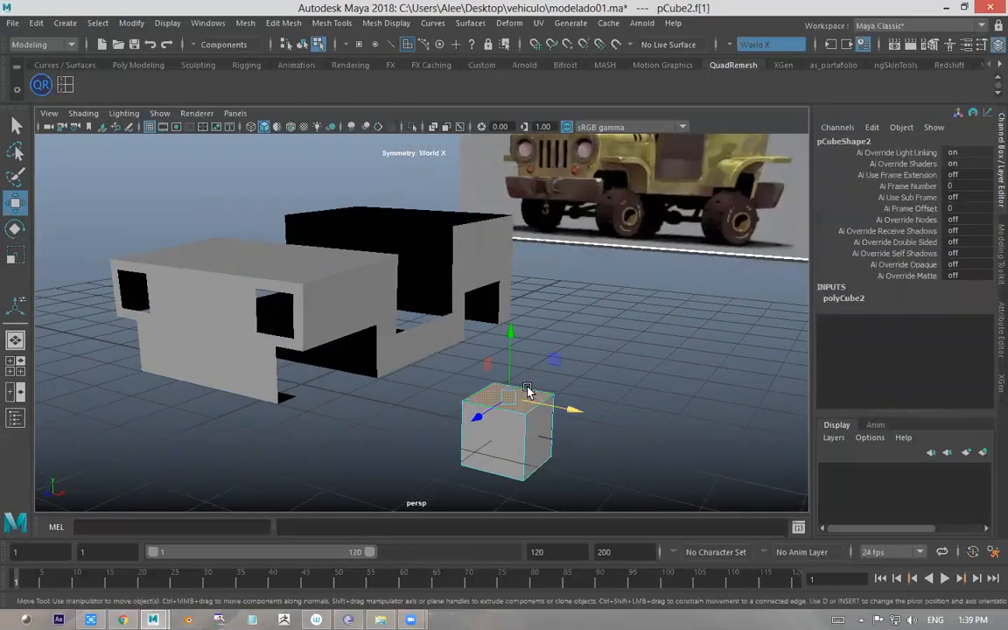
alt+middle_drag(527, 392, 516, 371)
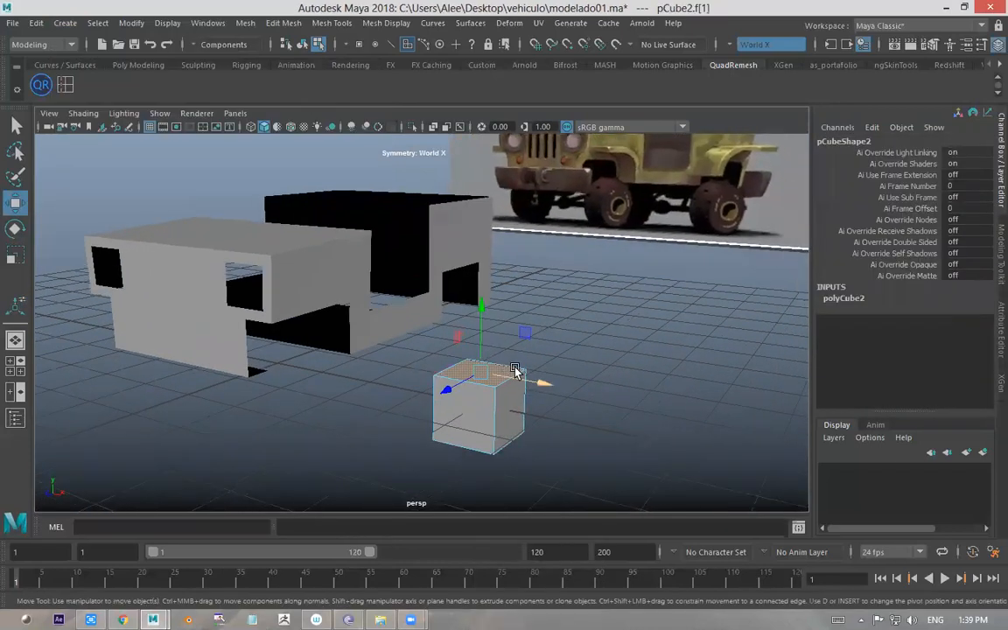
click(285, 24)
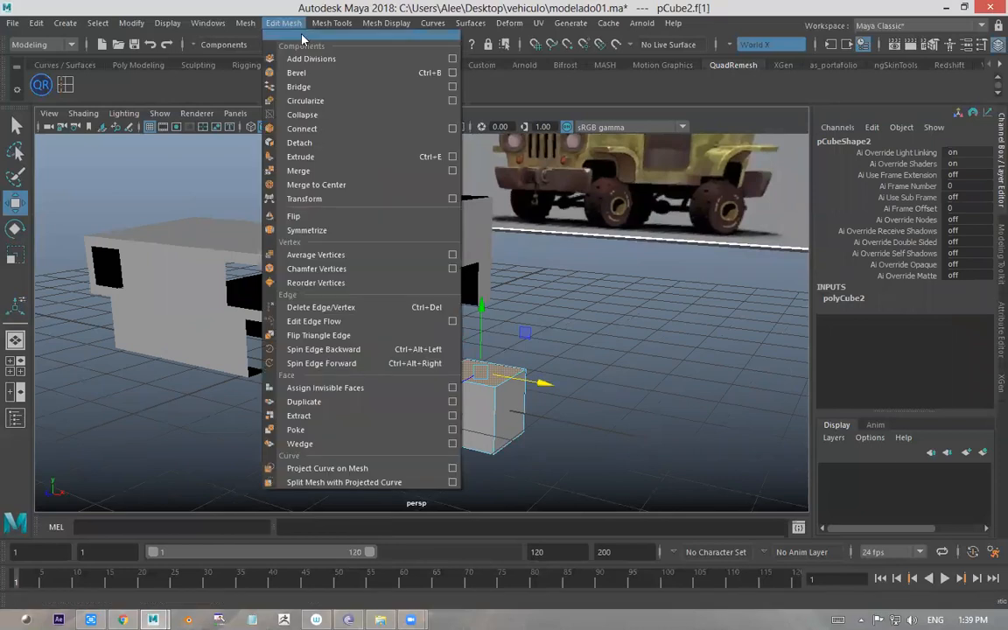
click(323, 160)
drag(476, 340, 480, 263)
- Extrude the lower block's side face facing away from the jeep body outwards along its normal
click(514, 415)
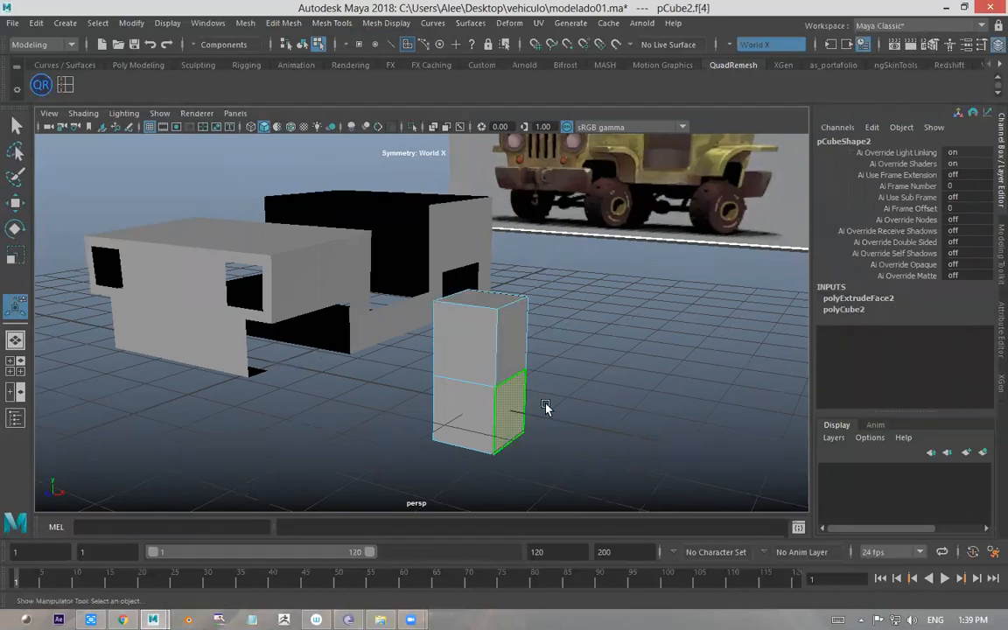
click(284, 24)
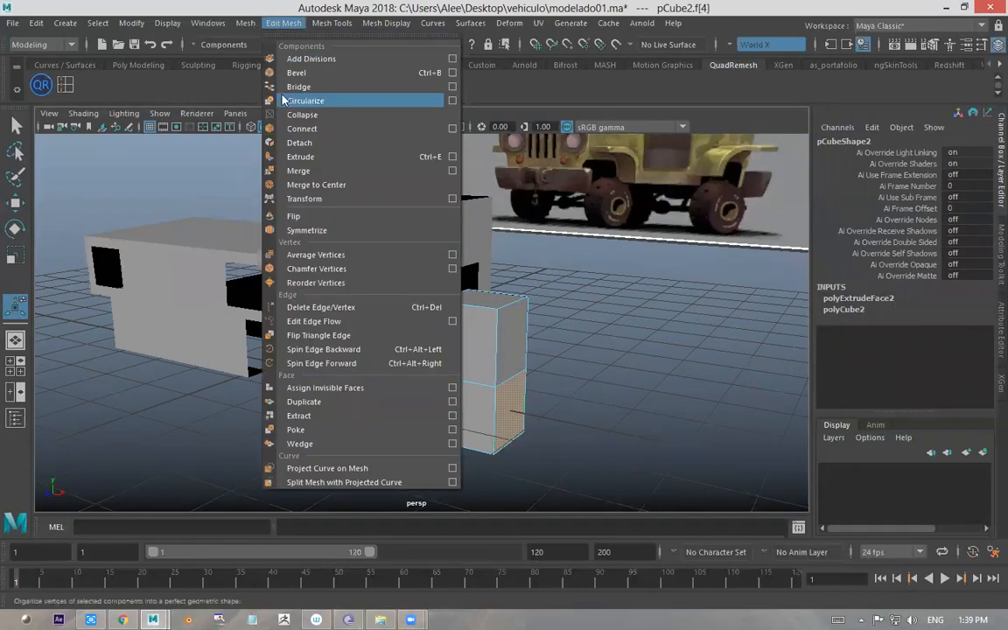
mouse_move(247, 35)
mouse_move(292, 25)
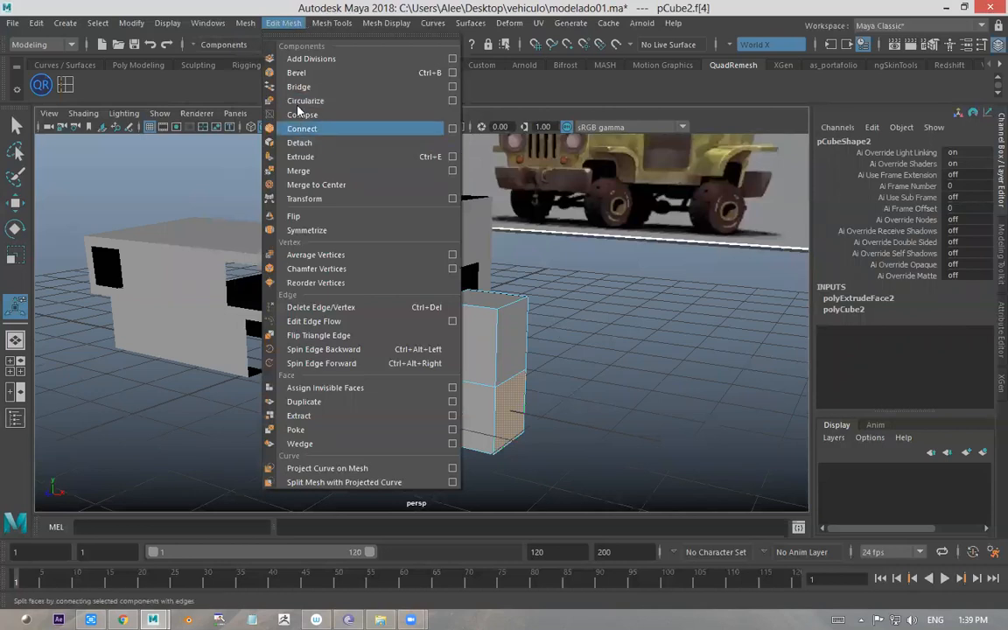
click(303, 161)
drag(547, 433, 596, 428)
- Extrude the original cube's front face, undo a trial outward pull, and scale the face inwards to 0.5 as an inset
click(475, 401)
alt+drag(475, 402, 468, 279)
click(291, 24)
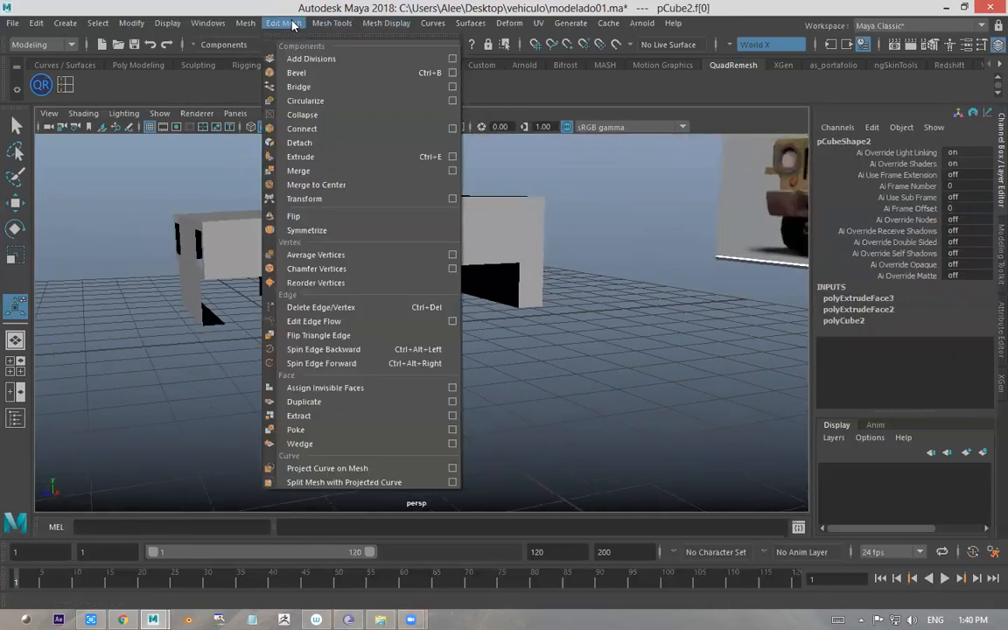
click(327, 157)
alt+drag(394, 219, 460, 250)
scroll(394, 385, up, 3)
drag(383, 413, 349, 417)
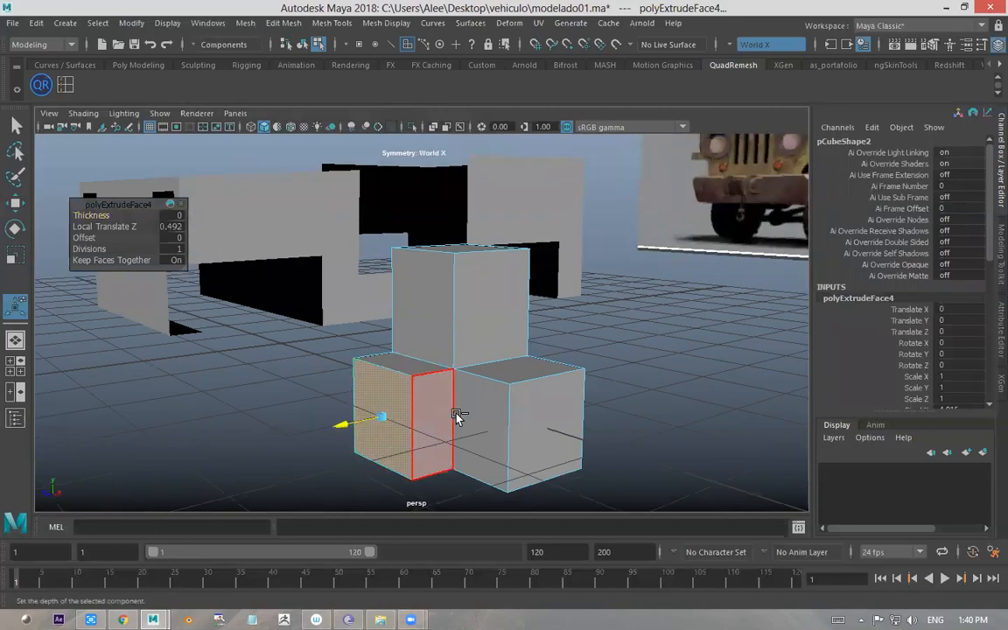
key(ctrl+z)
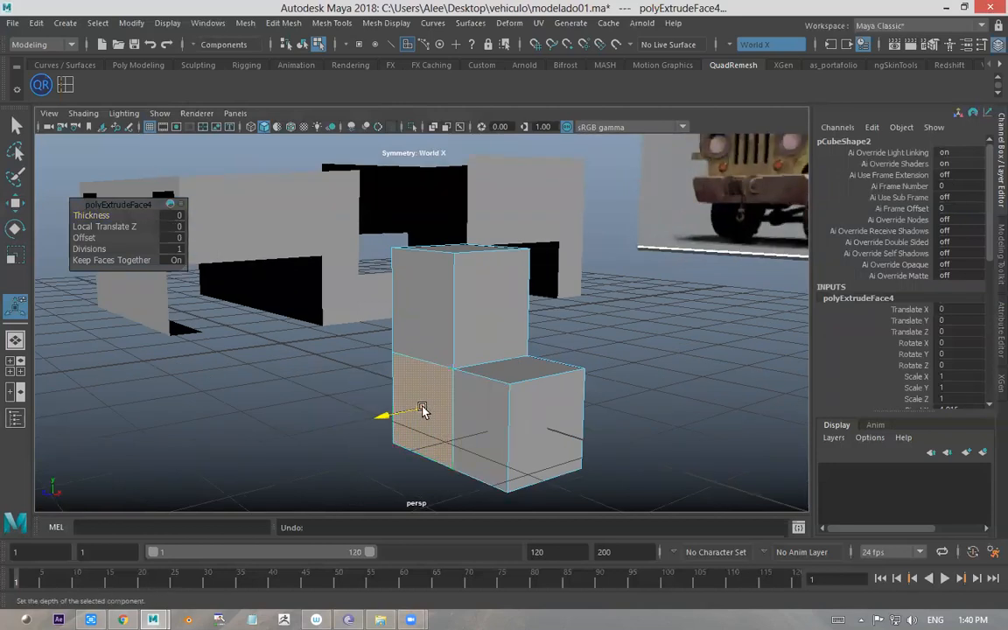
drag(423, 410, 404, 405)
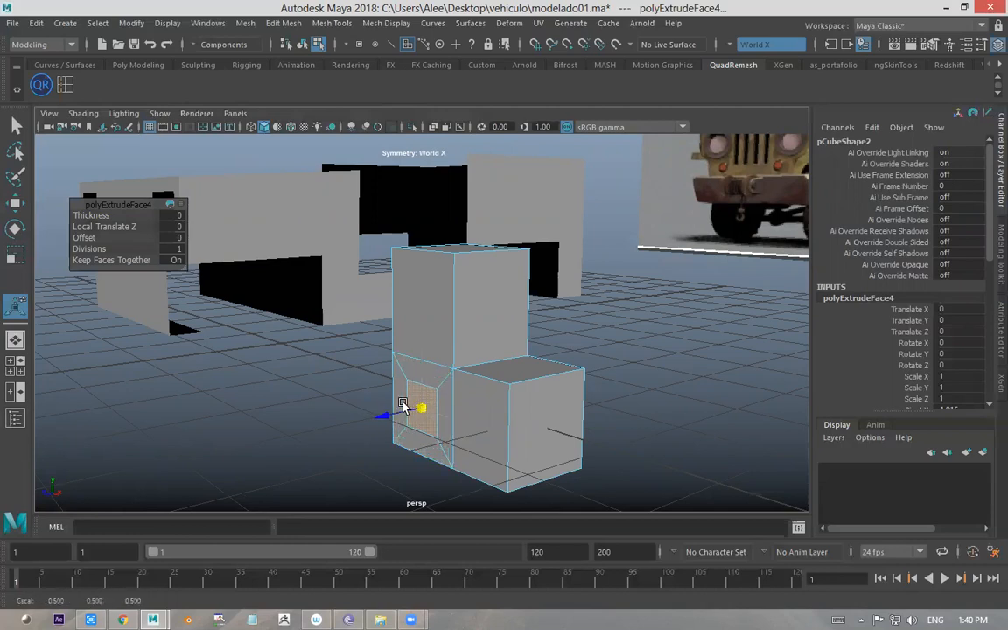
alt+drag(502, 388, 510, 375)
click(646, 335)
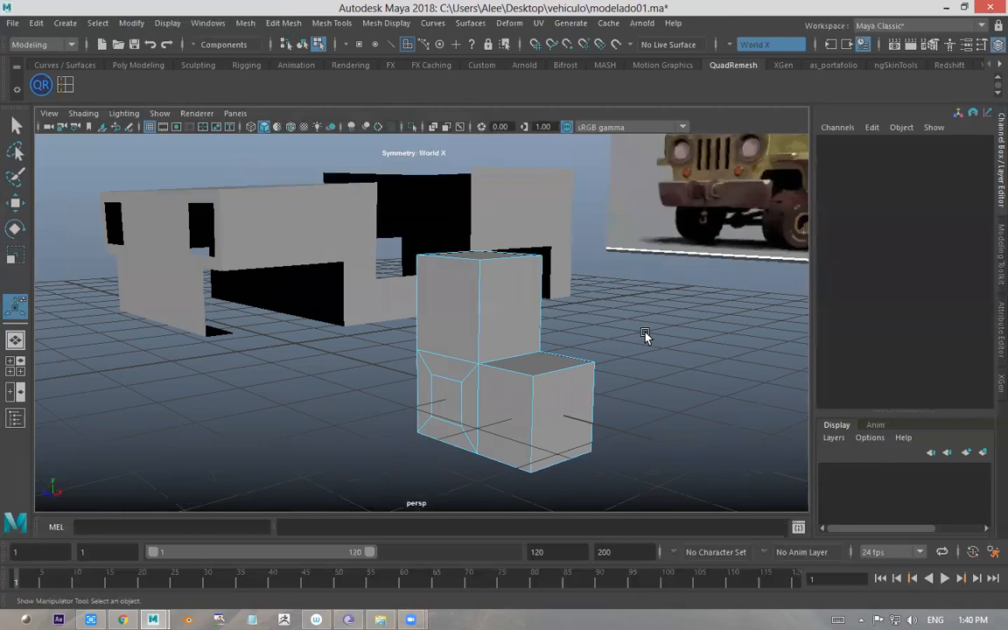
- Return to object selection and delete the separate L-shaped practice block beside the jeep body
click(302, 43)
alt+drag(457, 322, 525, 339)
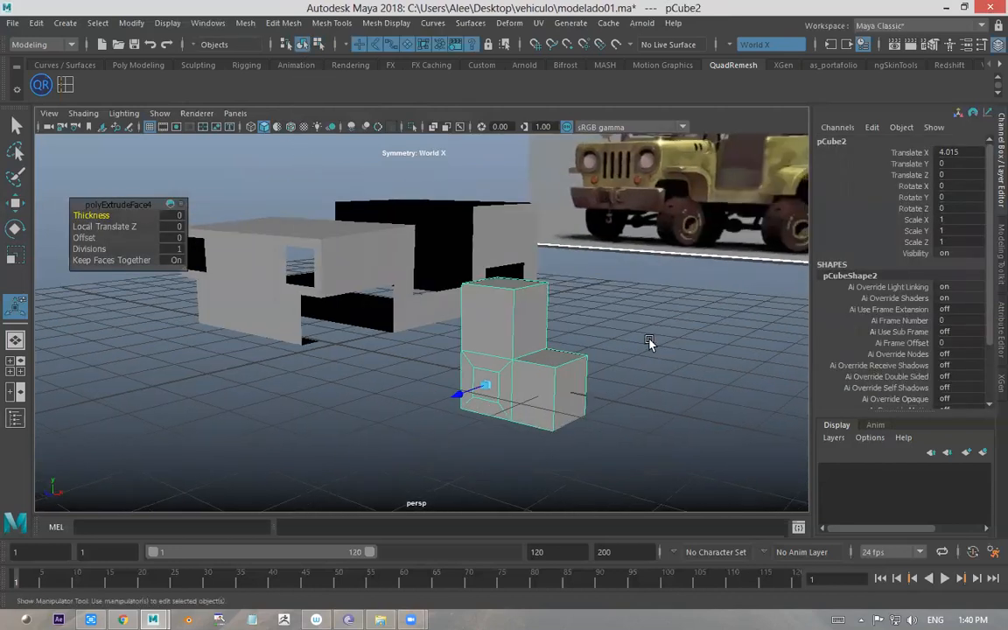
click(651, 343)
alt+drag(503, 403, 540, 366)
click(540, 366)
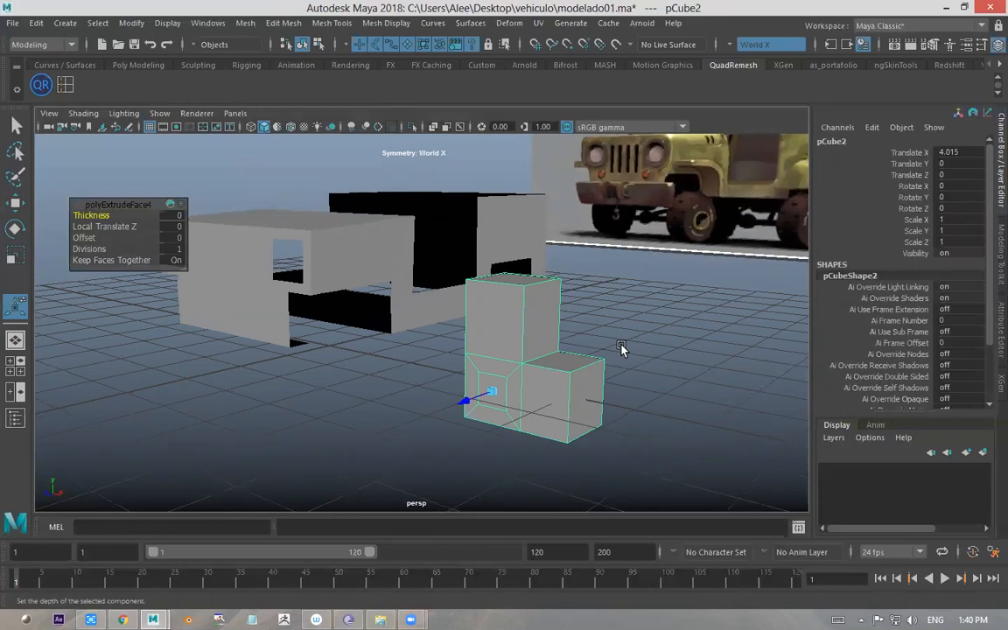
key(Delete)
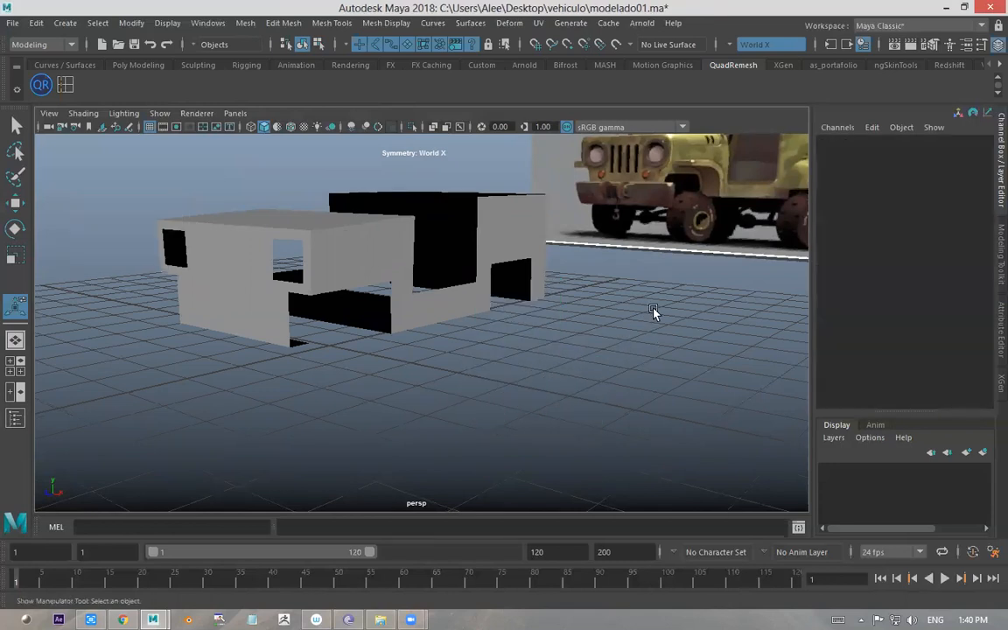
- Try rounding the upper part of the jeep body's headlight openings by moving their upper corner vertices inward
alt+drag(340, 271, 367, 333)
click(352, 262)
alt+middle_drag(367, 333, 390, 317)
alt+drag(331, 331, 327, 299)
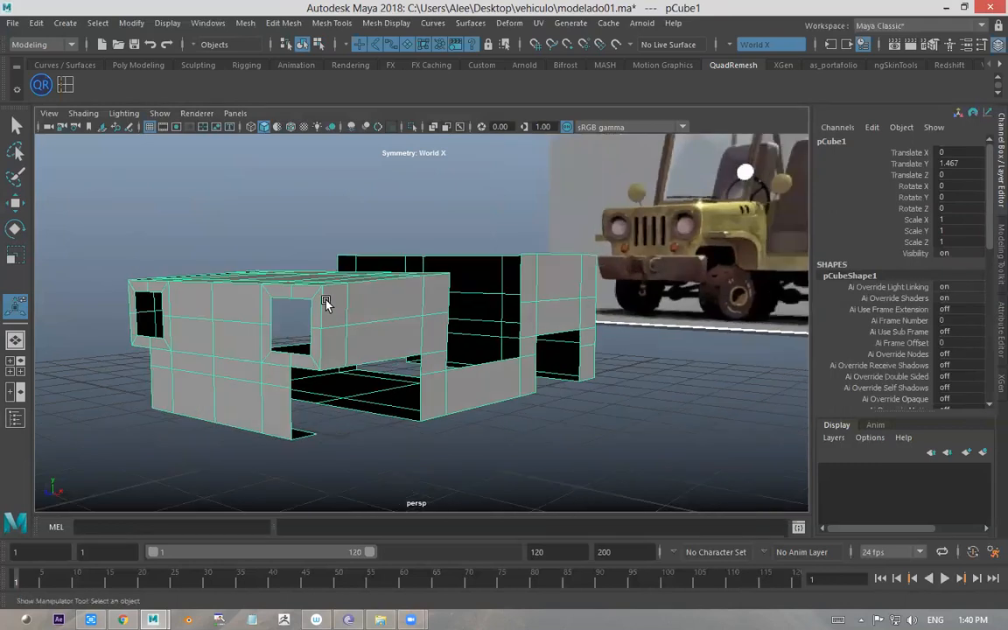
right_click(328, 305)
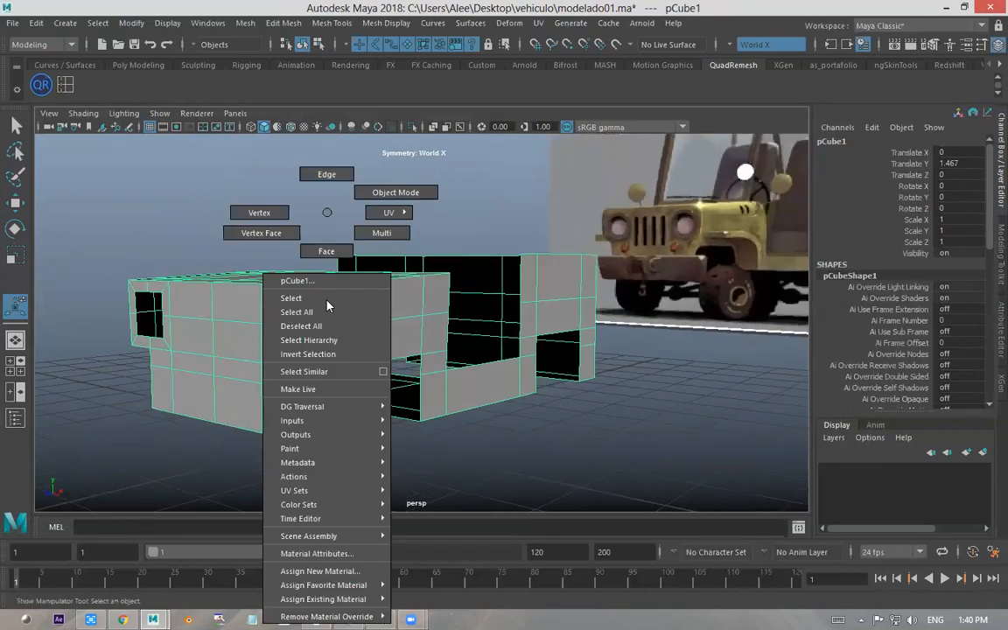
click(327, 174)
alt+drag(389, 275, 320, 303)
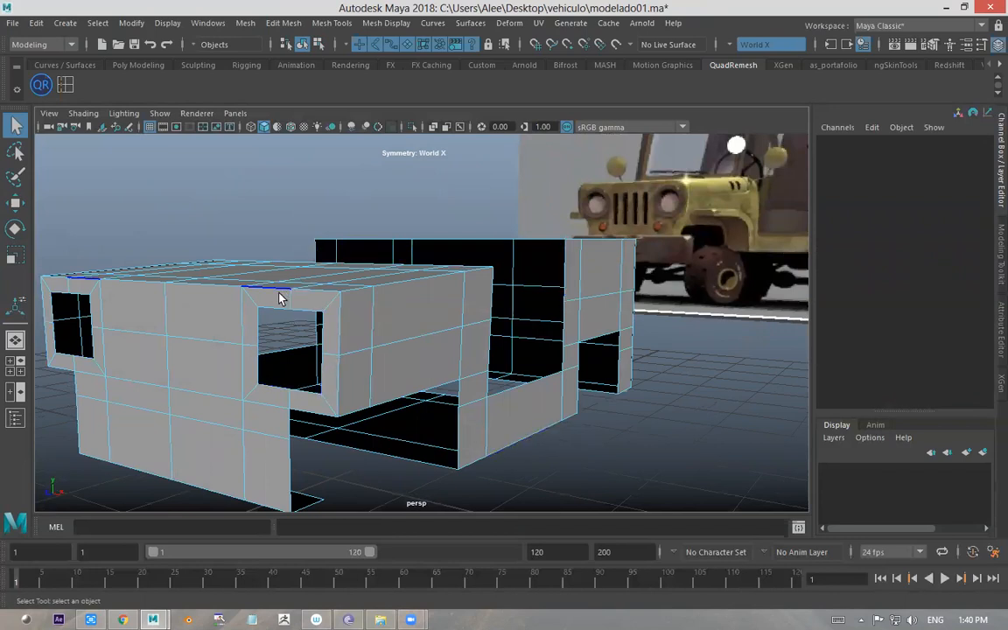
right_drag(271, 313, 202, 213)
click(260, 308)
key(w)
drag(259, 273, 260, 286)
drag(297, 321, 322, 338)
click(321, 310)
- Try rounding the lower part of the headlight openings by moving their lower corner vertices inward
click(322, 393)
drag(350, 383, 338, 384)
click(256, 385)
drag(258, 339, 260, 328)
drag(293, 379, 301, 380)
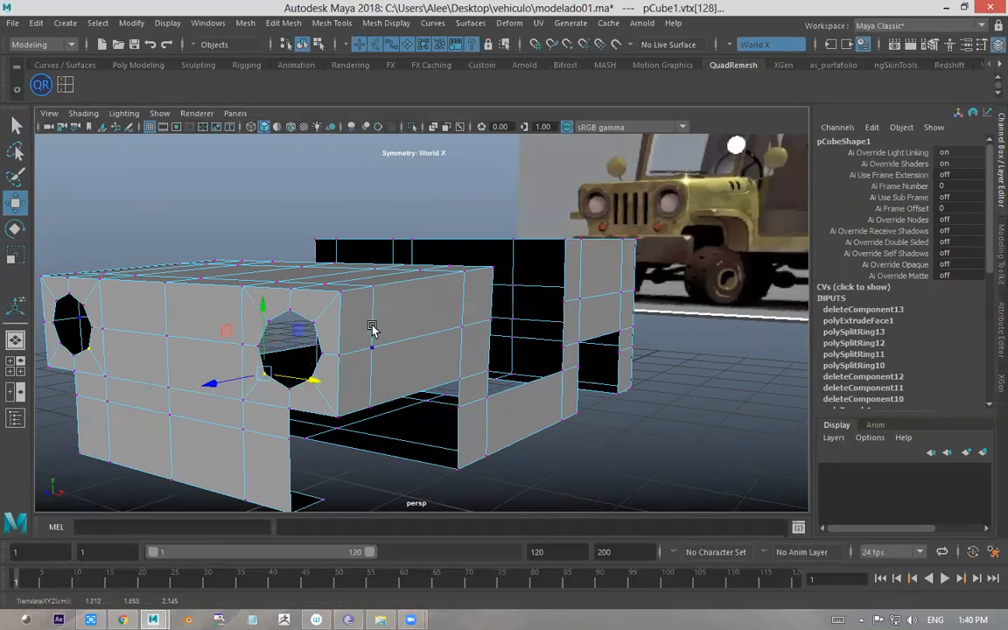
- Undo the vertex moves around the headlight openings
key(ctrl+z)
key(ctrl+z)
key(ctrl+z)
key(ctrl+z)
key(ctrl+z)
key(ctrl+z)
key(ctrl+z)
key(ctrl+z)
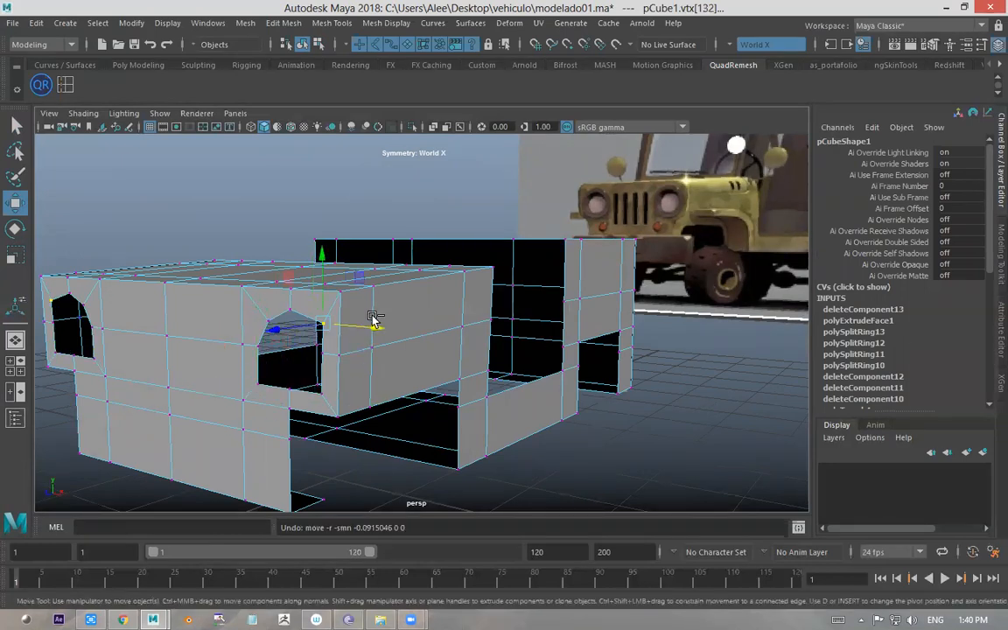
key(ctrl+z)
- Select the border edges of the headlight openings and apply Circularize to them
right_drag(344, 213, 346, 180)
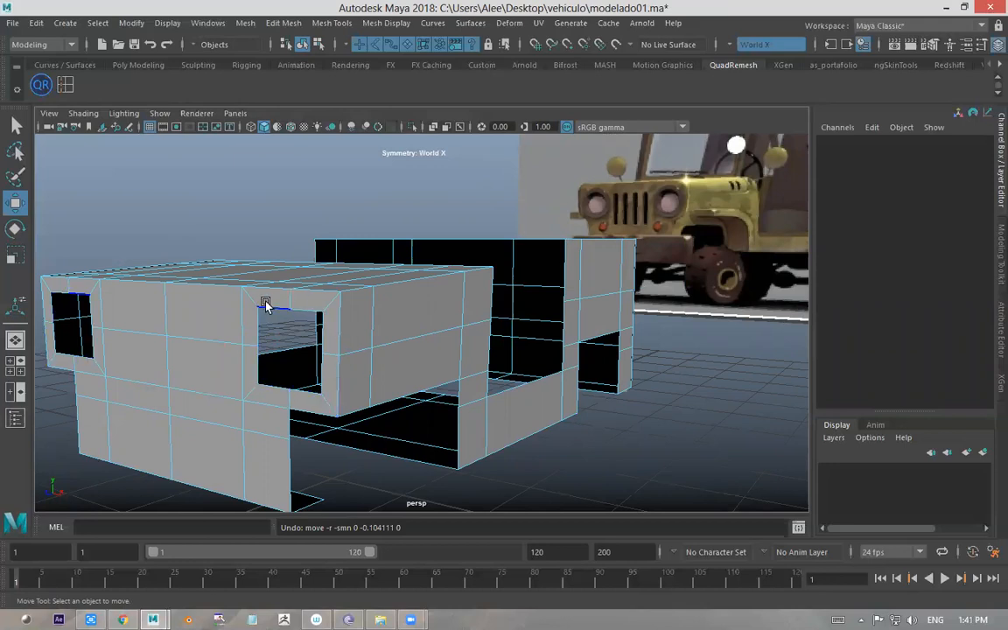
click(273, 308)
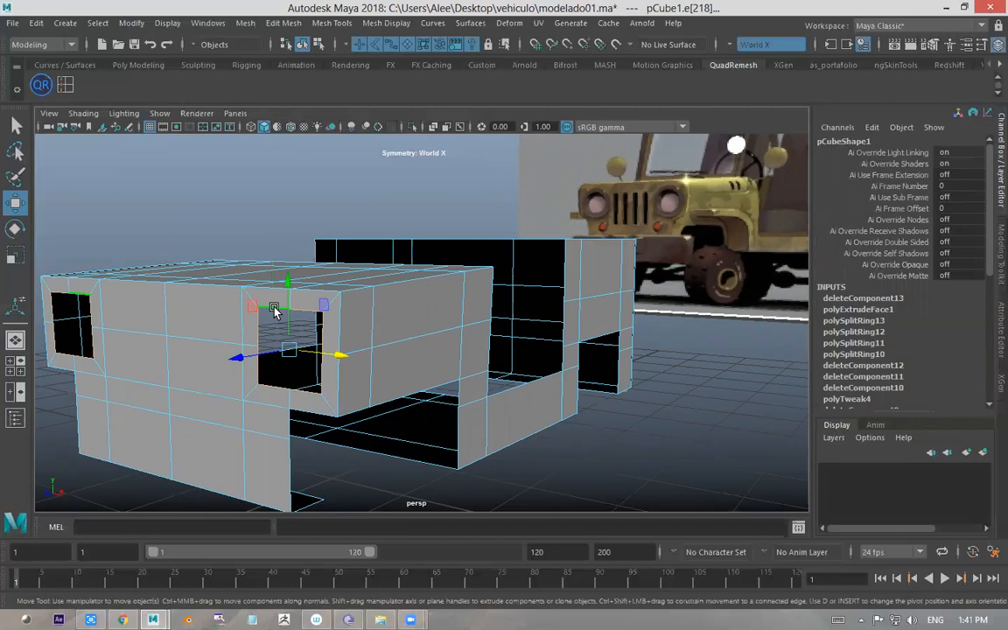
click(283, 23)
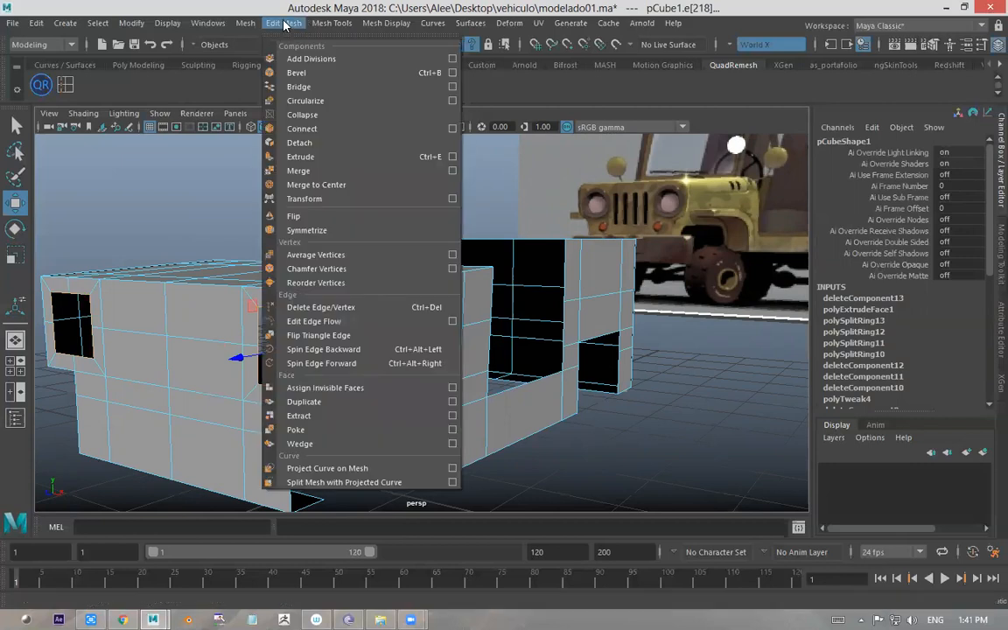
mouse_move(328, 27)
mouse_move(295, 25)
click(305, 102)
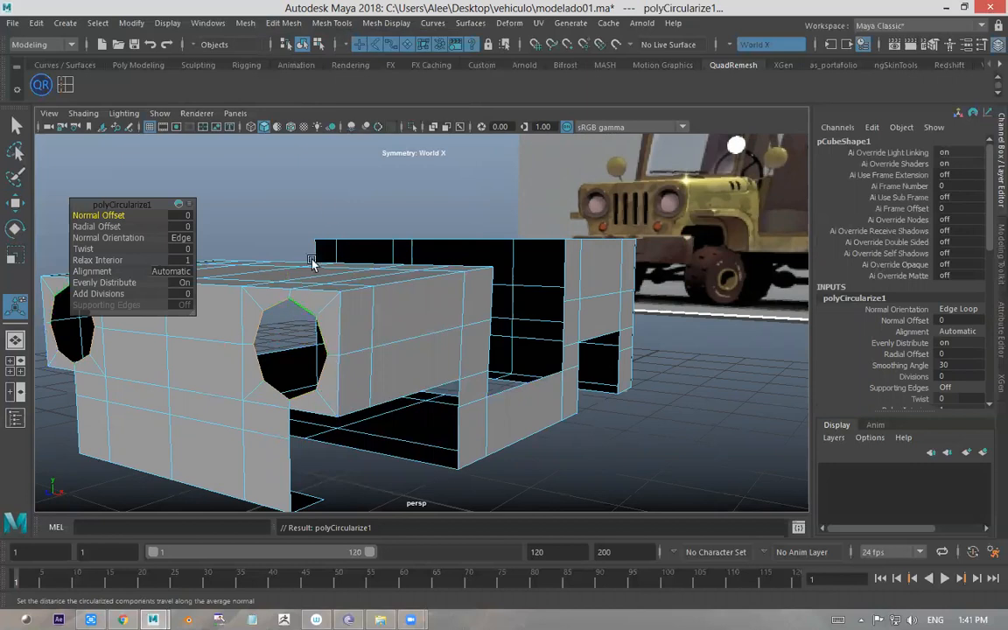
- Scale down the circular headlight openings and return to object selection
key(e)
key(r)
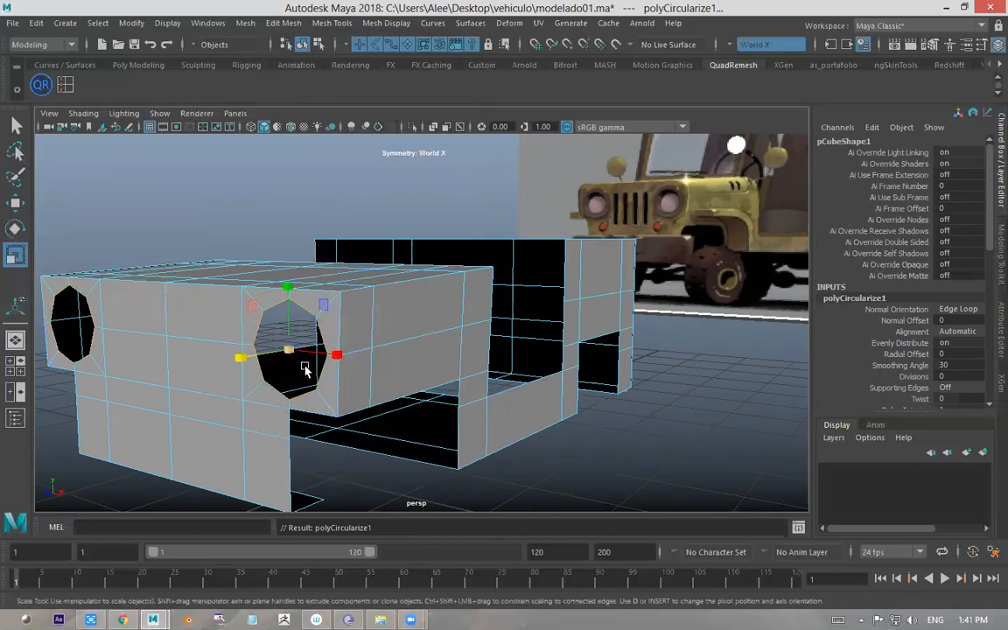
drag(289, 353, 370, 275)
key(w)
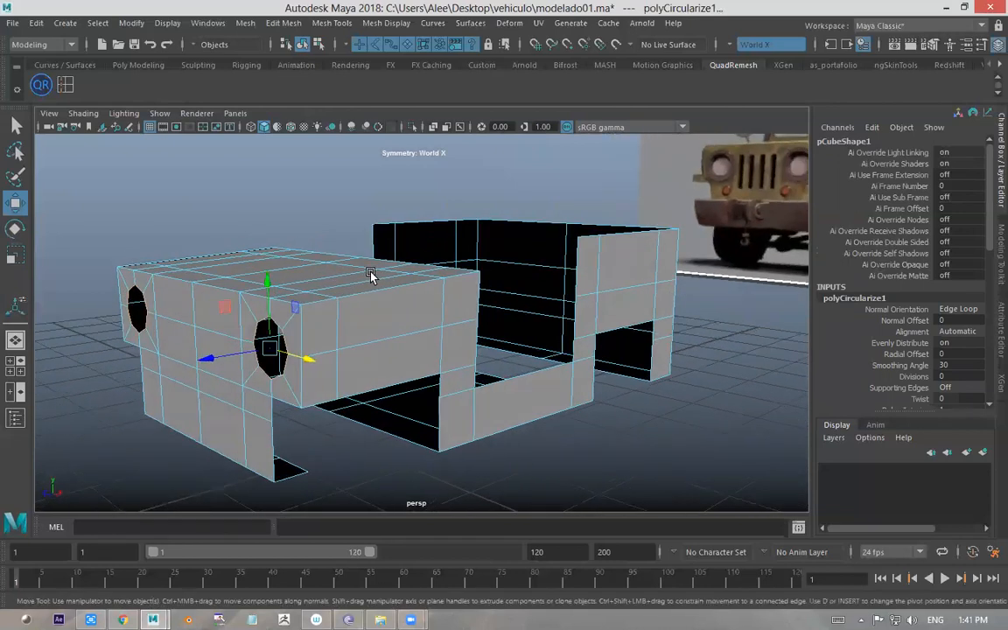
click(316, 184)
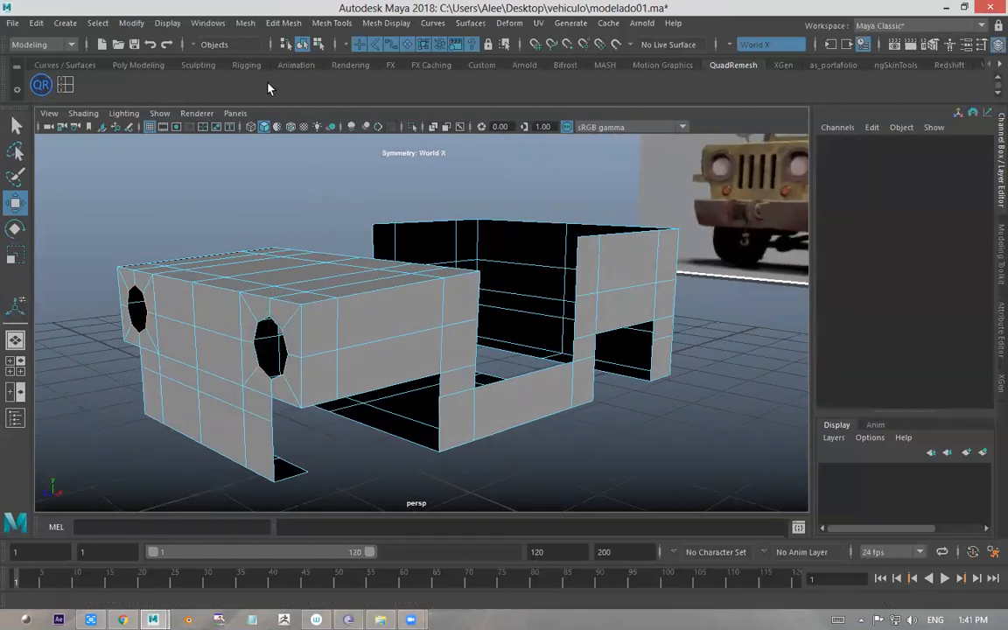
click(319, 44)
click(303, 46)
- Delete the underside faces along the bottom of the jeep body's front panel
alt+drag(538, 252, 470, 243)
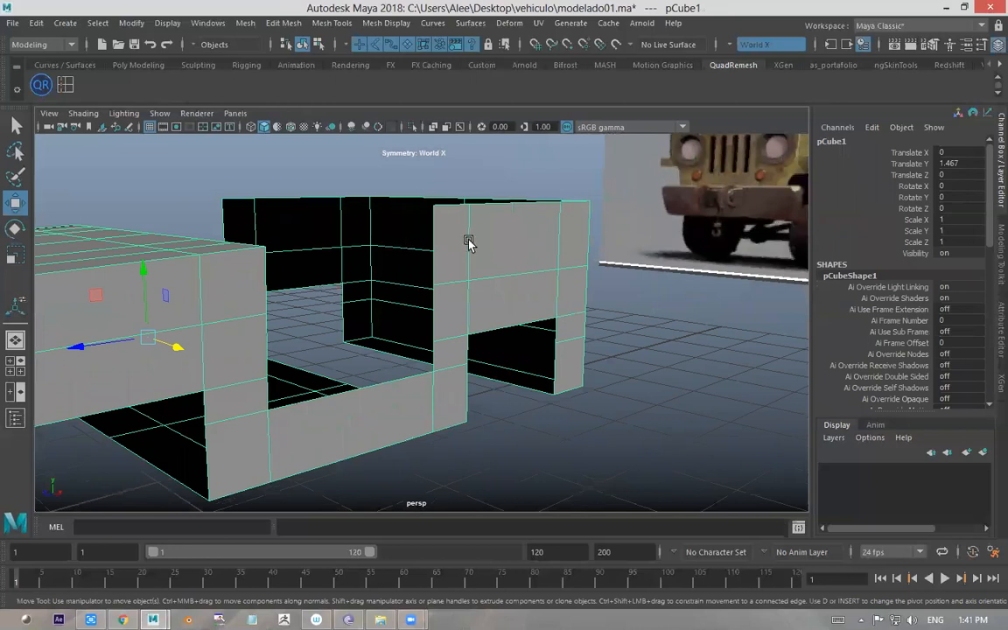
scroll(525, 249, down, 3)
alt+drag(571, 260, 641, 251)
alt+middle_drag(647, 249, 706, 221)
right_drag(261, 334, 260, 261)
alt+drag(205, 442, 331, 342)
click(226, 339)
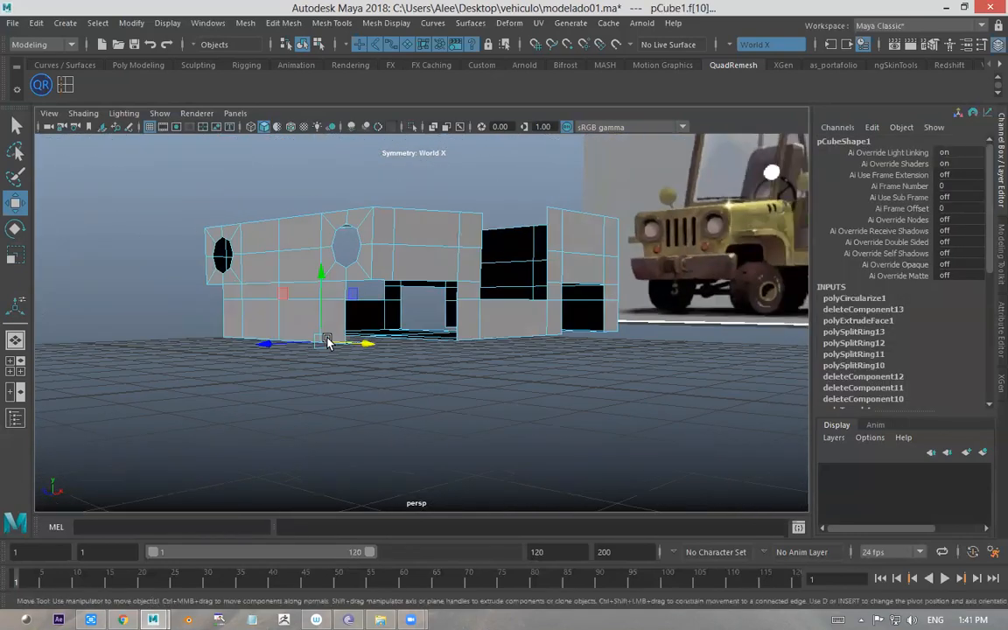
click(367, 365)
alt+drag(349, 339, 196, 399)
- Raise the bottom row of vertices on the front panel slightly and return to selecting the whole body
right_drag(196, 399, 127, 214)
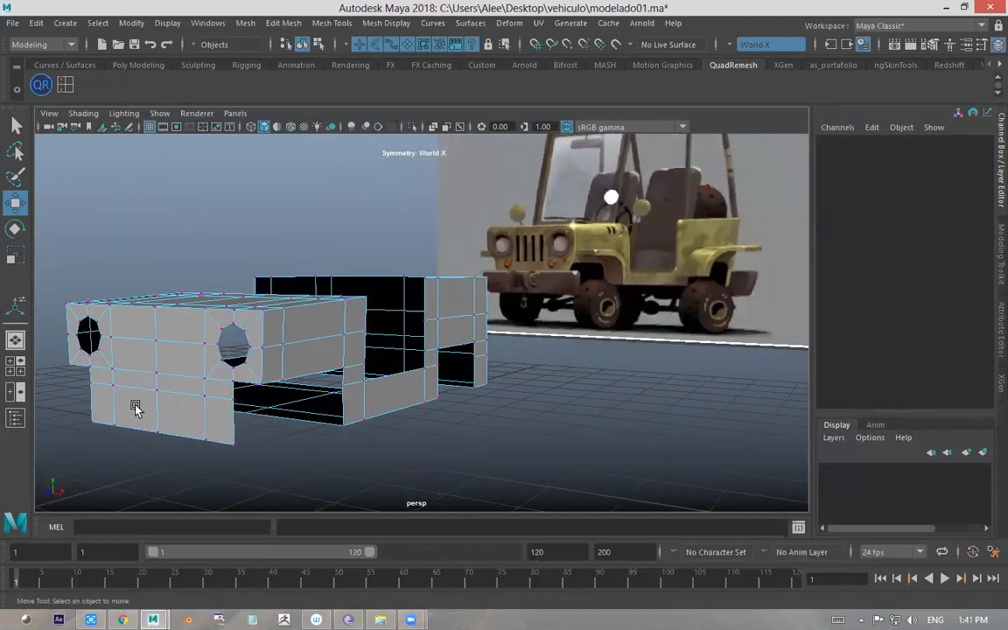
drag(115, 458, 212, 428)
drag(193, 388, 197, 374)
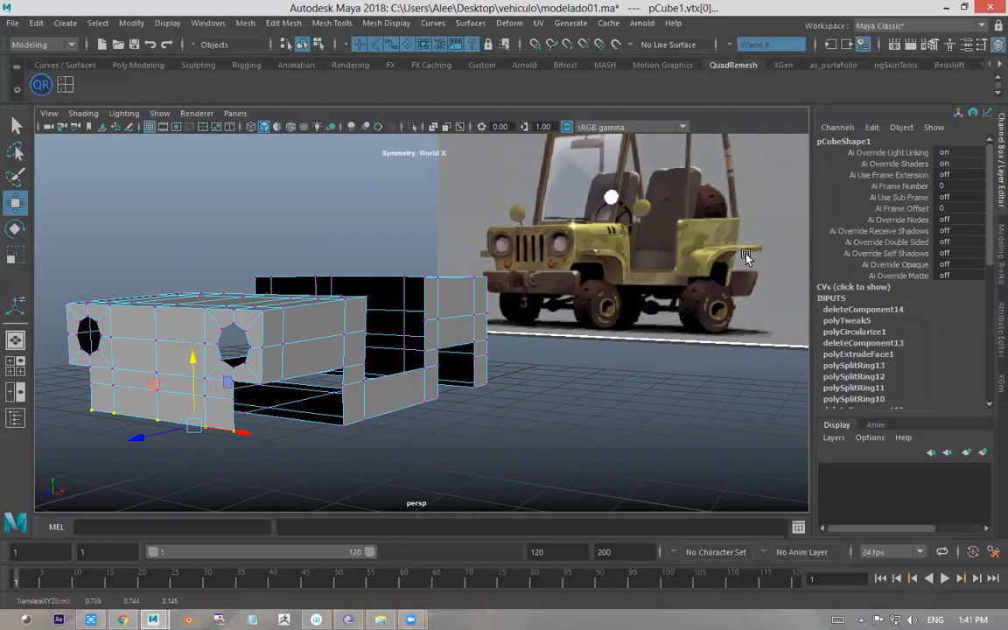
alt+drag(544, 279, 416, 342)
alt+drag(392, 332, 438, 331)
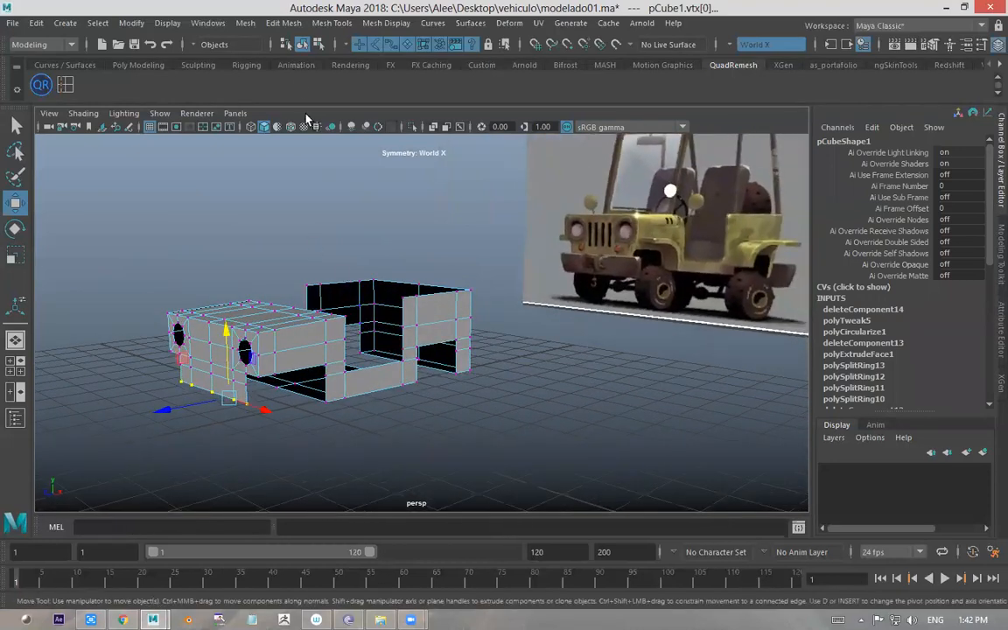
click(411, 229)
alt+drag(412, 229, 458, 259)
key(ctrl+z)
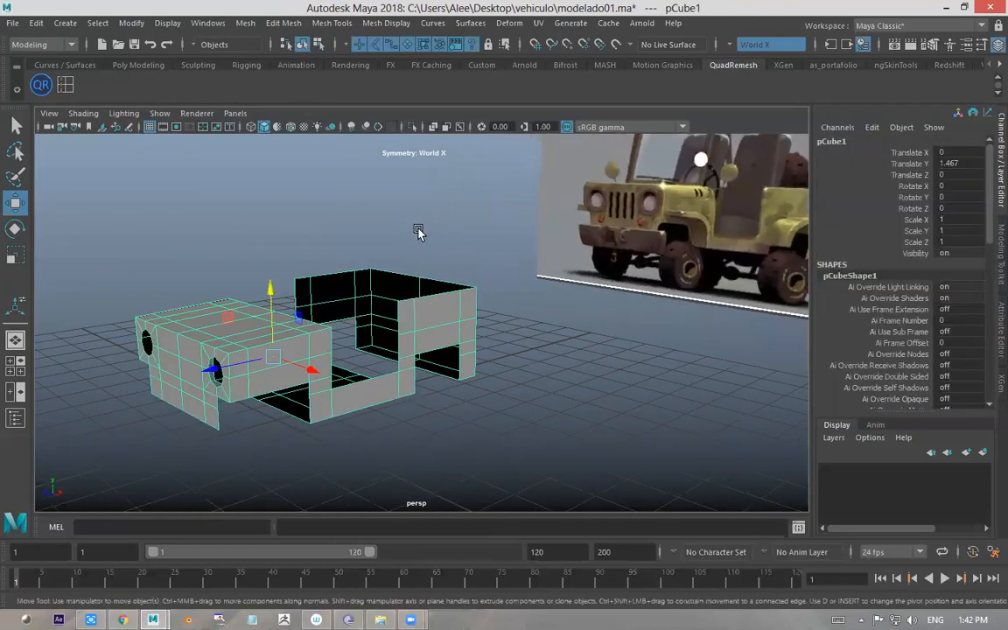
alt+drag(382, 304, 400, 276)
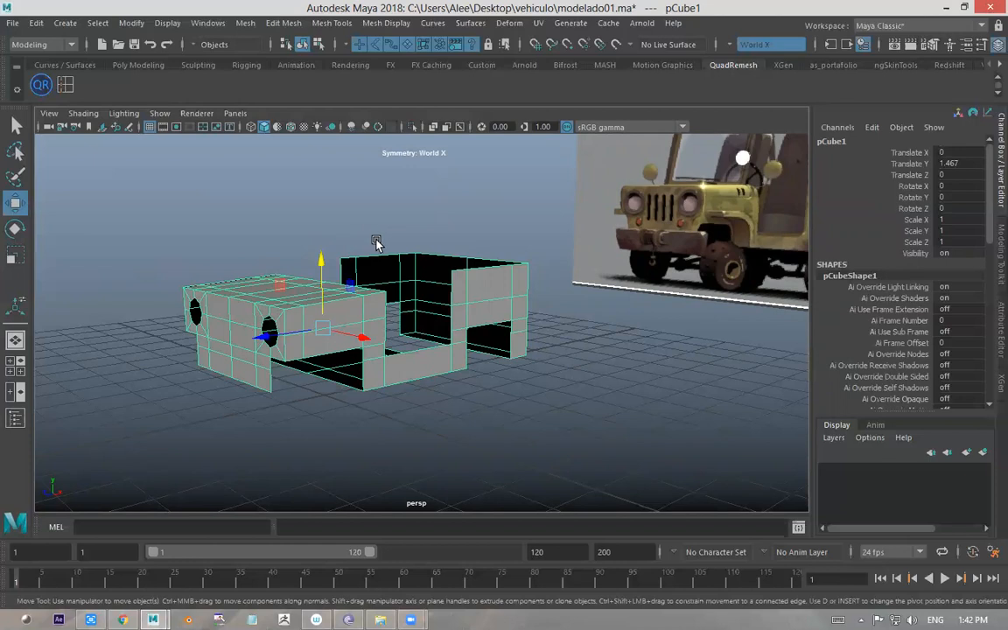
click(278, 23)
mouse_move(251, 24)
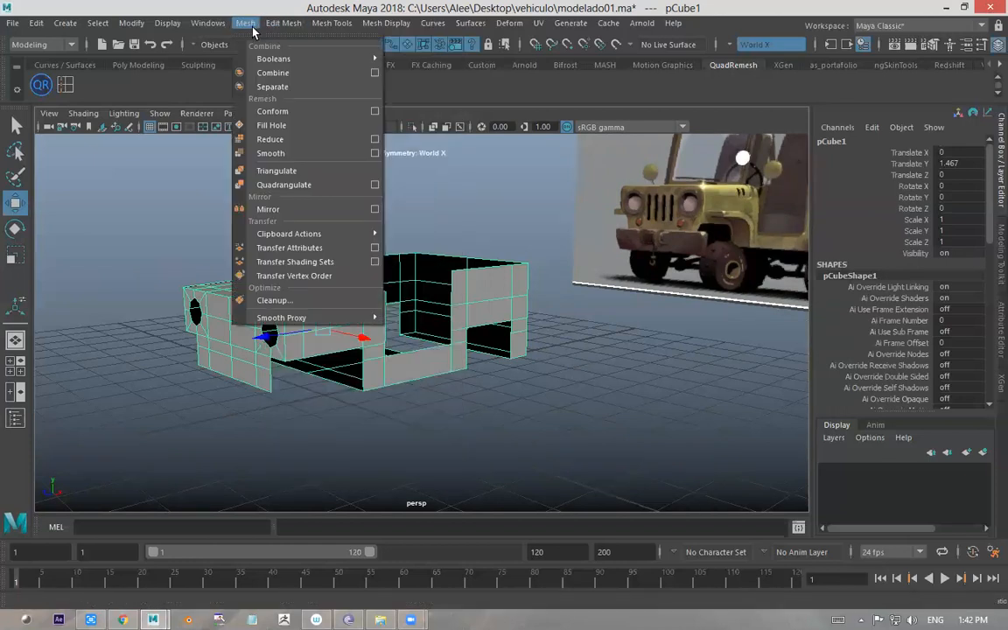
mouse_move(283, 23)
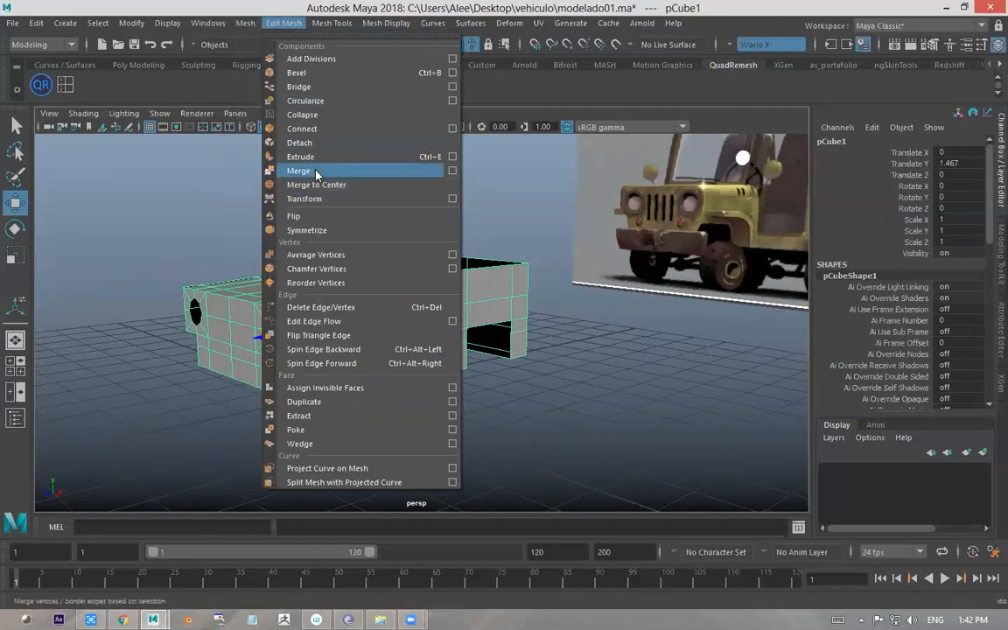
click(324, 86)
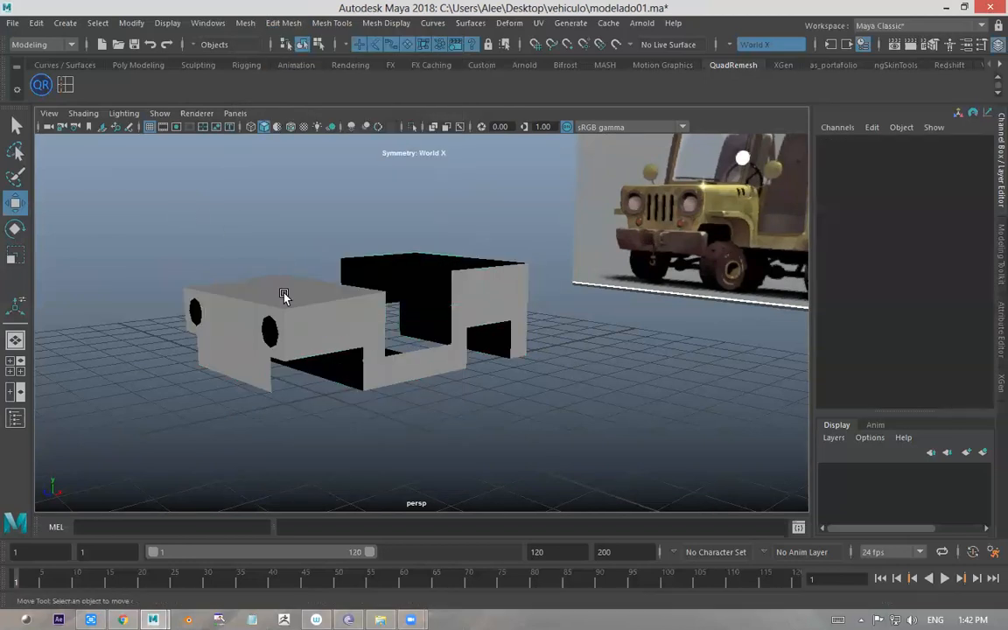
right_drag(299, 212, 299, 249)
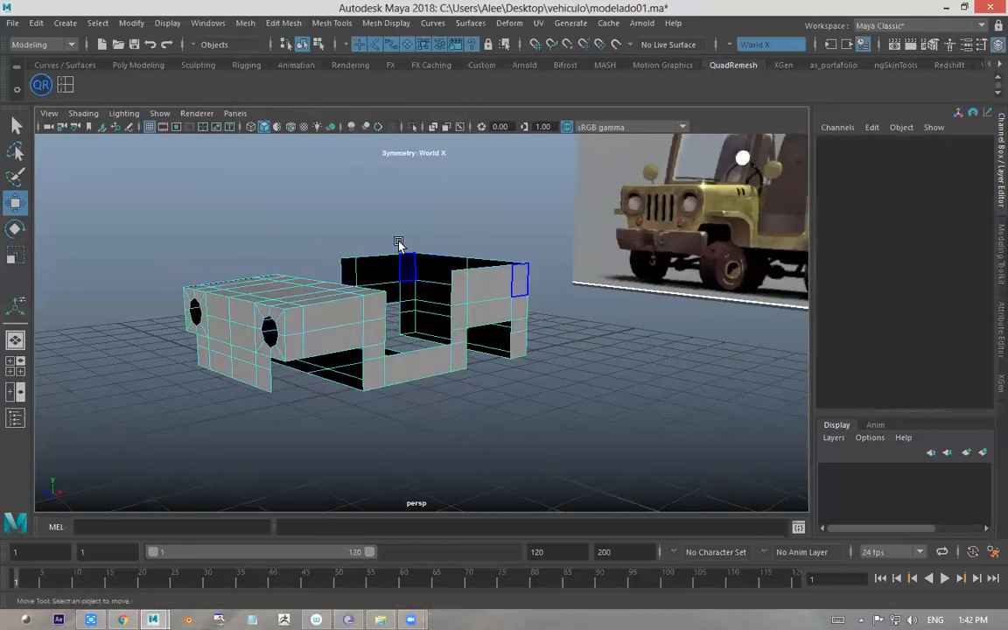
key(ctrl+z)
click(387, 208)
click(373, 342)
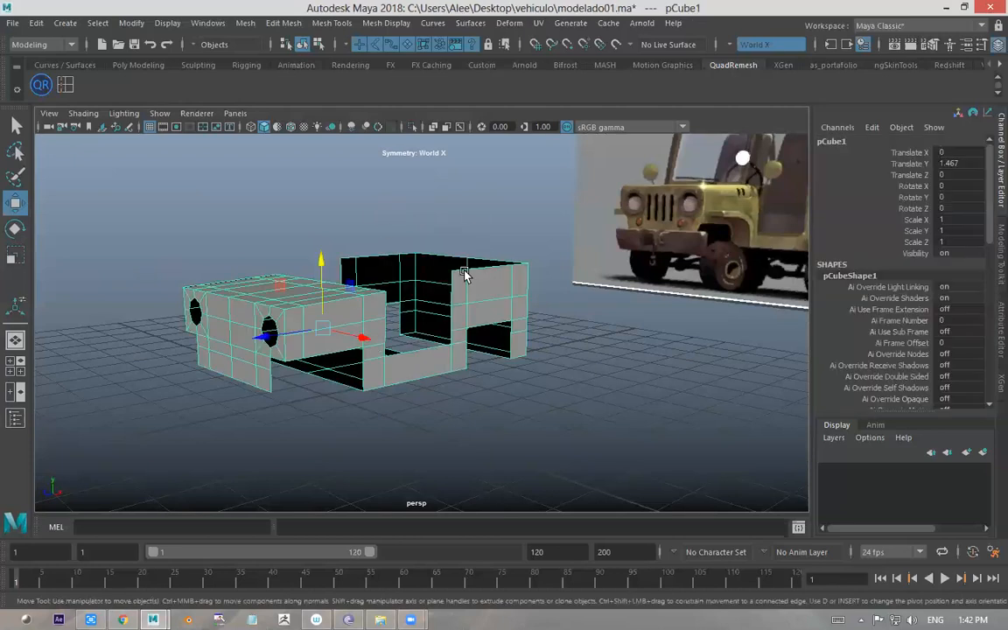
- Extrude all faces of the jeep body to give it thickness, with a local translate Z of about -0.193
click(423, 194)
click(422, 277)
click(287, 24)
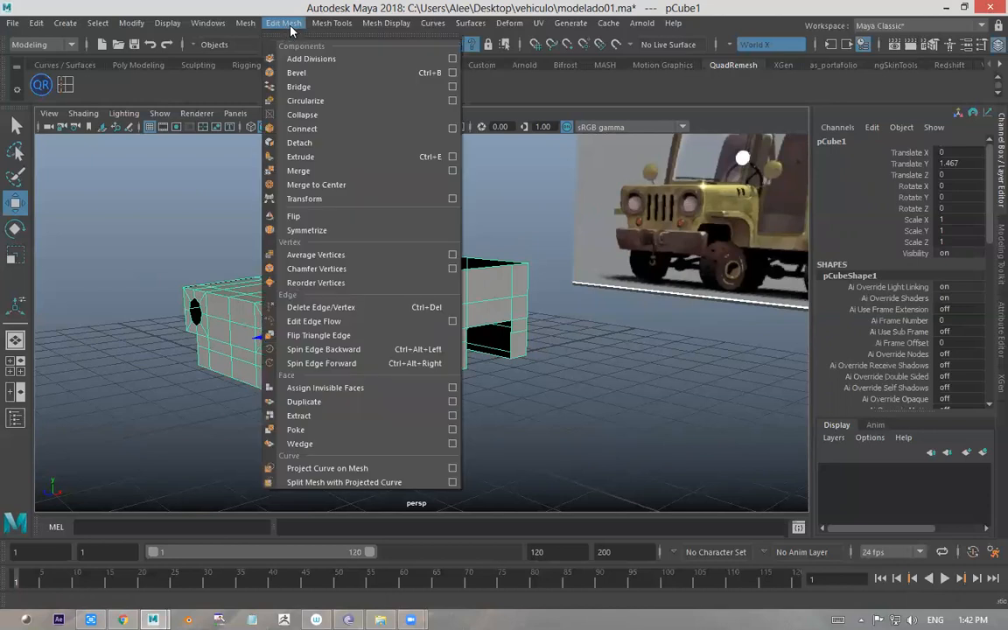
click(331, 156)
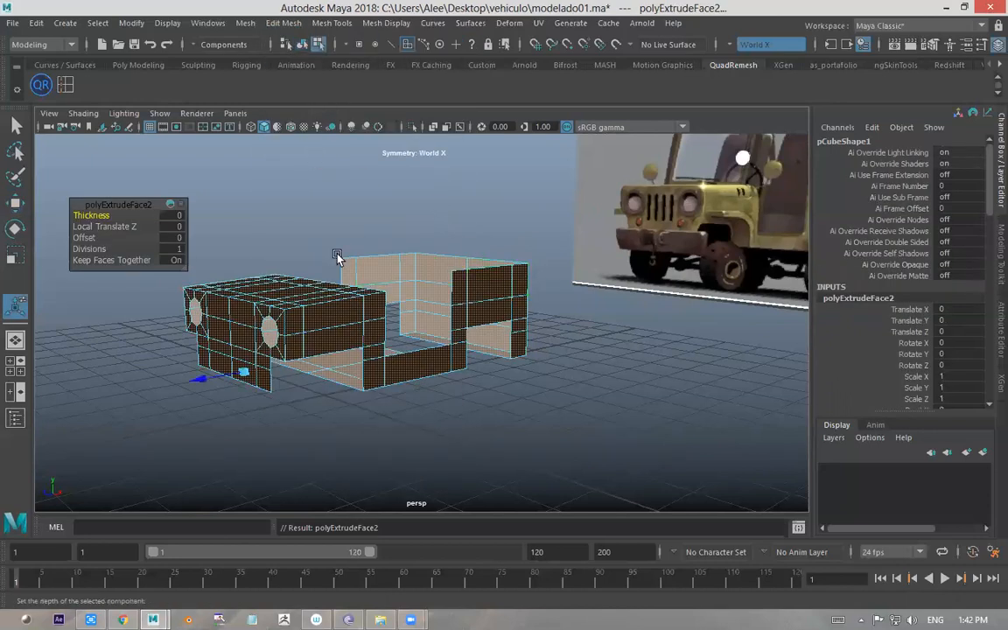
alt+drag(333, 254, 351, 231)
alt+middle_drag(351, 232, 361, 188)
mouse_move(232, 390)
mouse_down()
mouse_move(243, 388)
mouse_move(218, 395)
mouse_move(288, 331)
mouse_move(324, 315)
mouse_move(245, 368)
mouse_move(265, 353)
mouse_up()
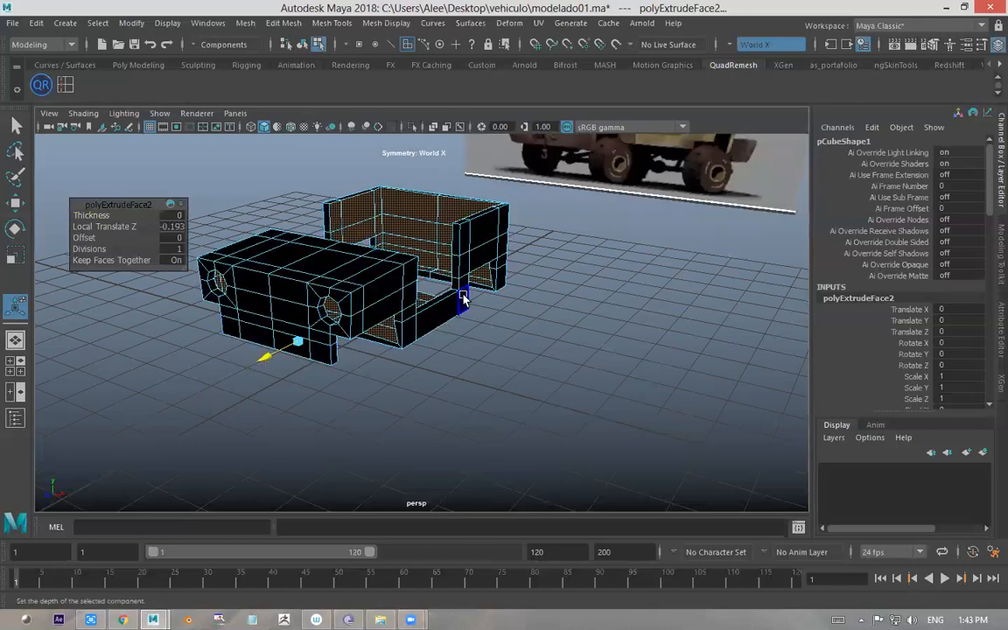
- Increase the body's extrusion depth to a local translate Z of about -0.227
scroll(464, 299, down, 2)
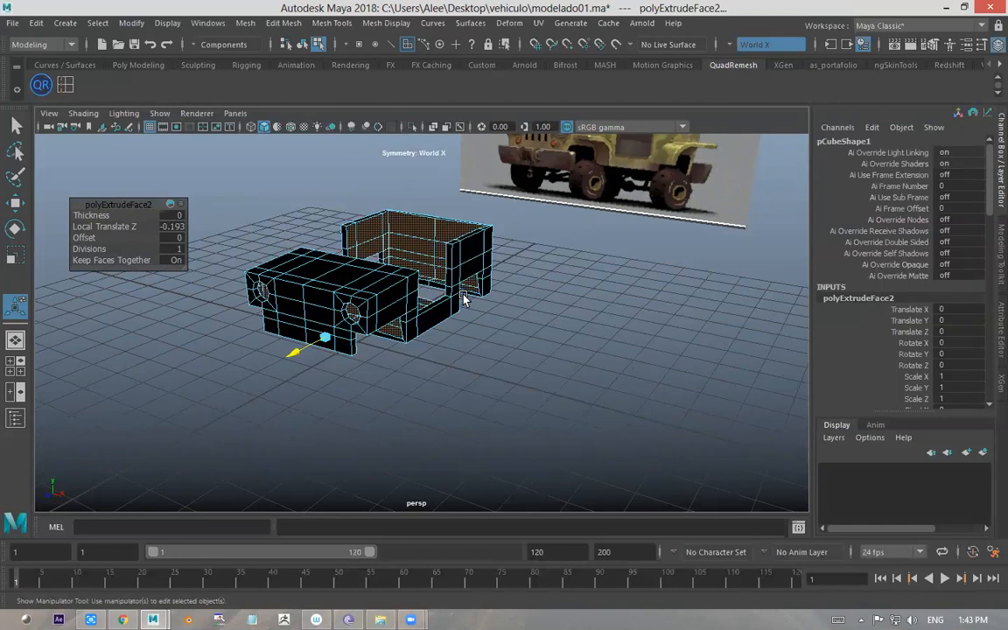
click(290, 354)
drag(290, 354, 297, 358)
alt+drag(495, 326, 264, 455)
alt+drag(367, 378, 350, 324)
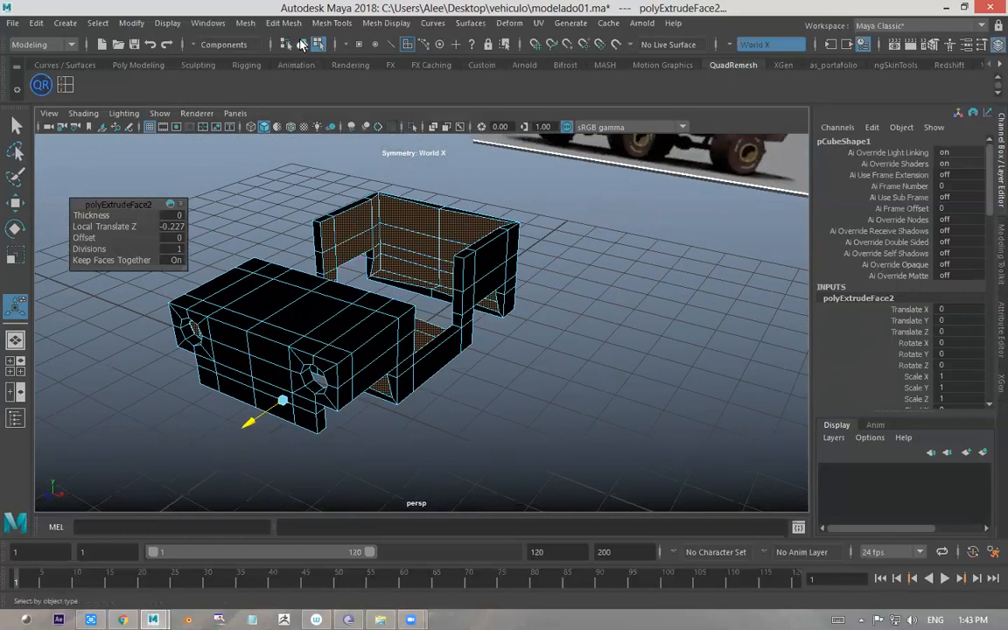
- Select the whole jeep body as an object and reverse its normals
click(300, 45)
click(308, 184)
click(401, 238)
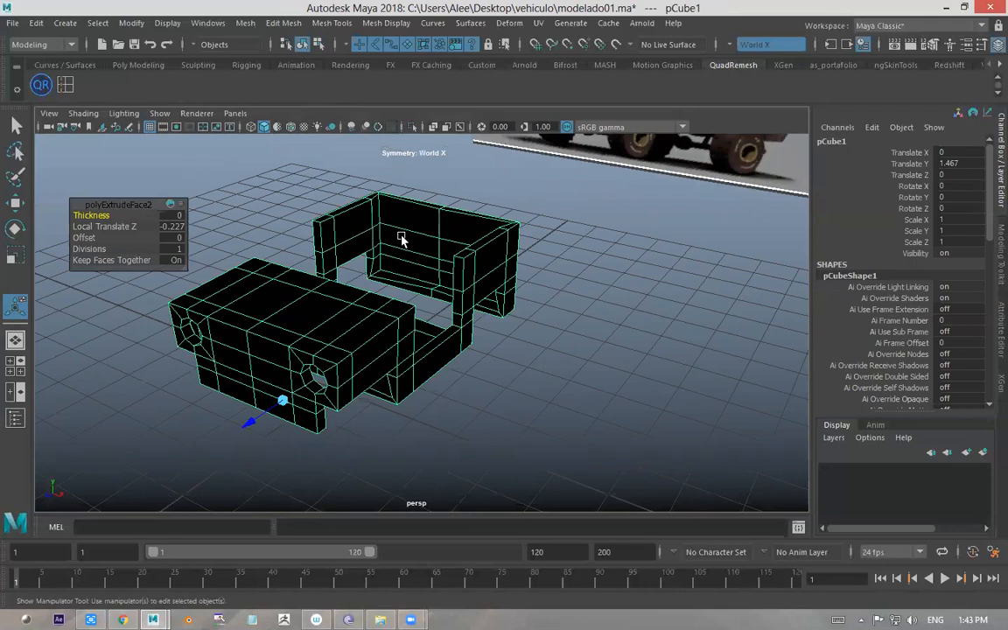
click(386, 24)
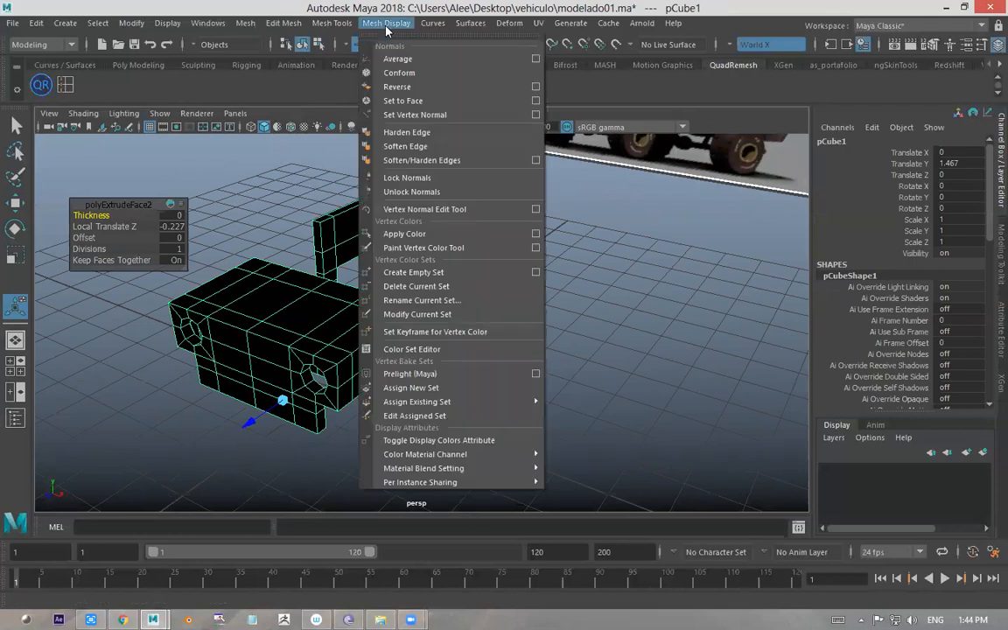
click(398, 88)
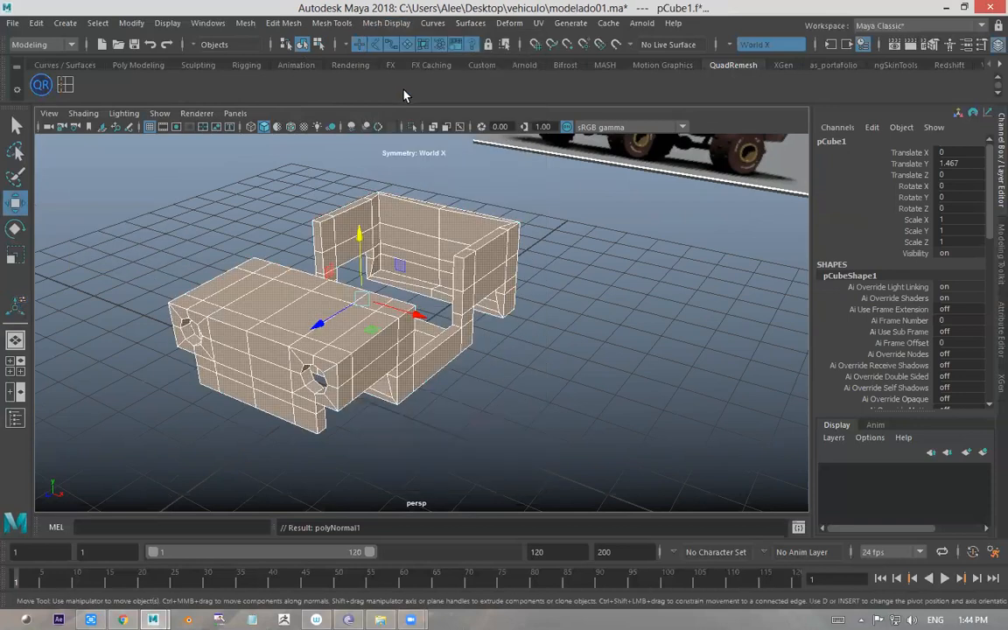
- Undo the normals reversal and the thickness extrusion on the jeep body
click(568, 313)
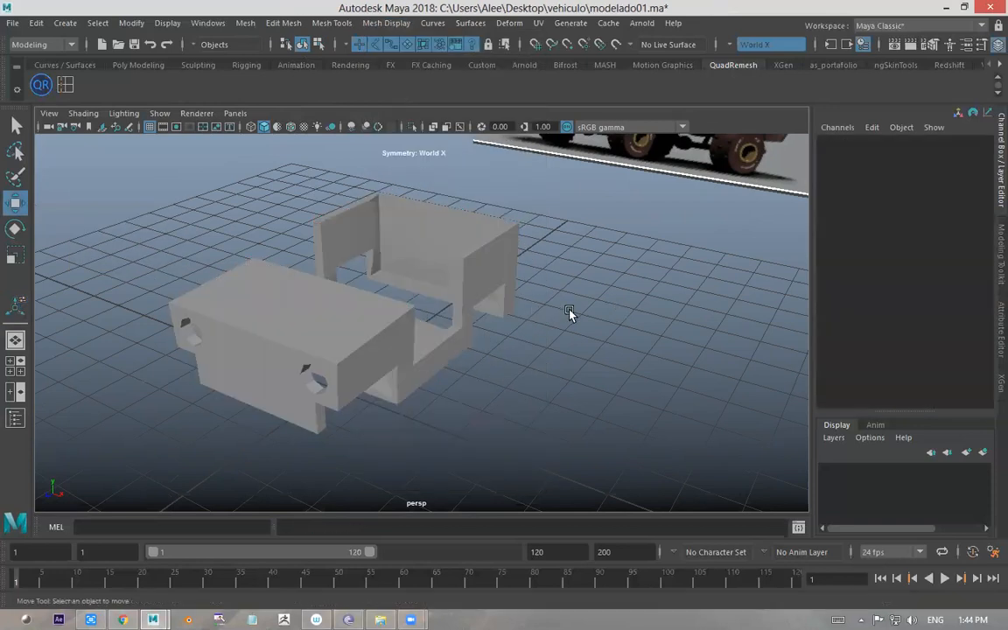
click(333, 308)
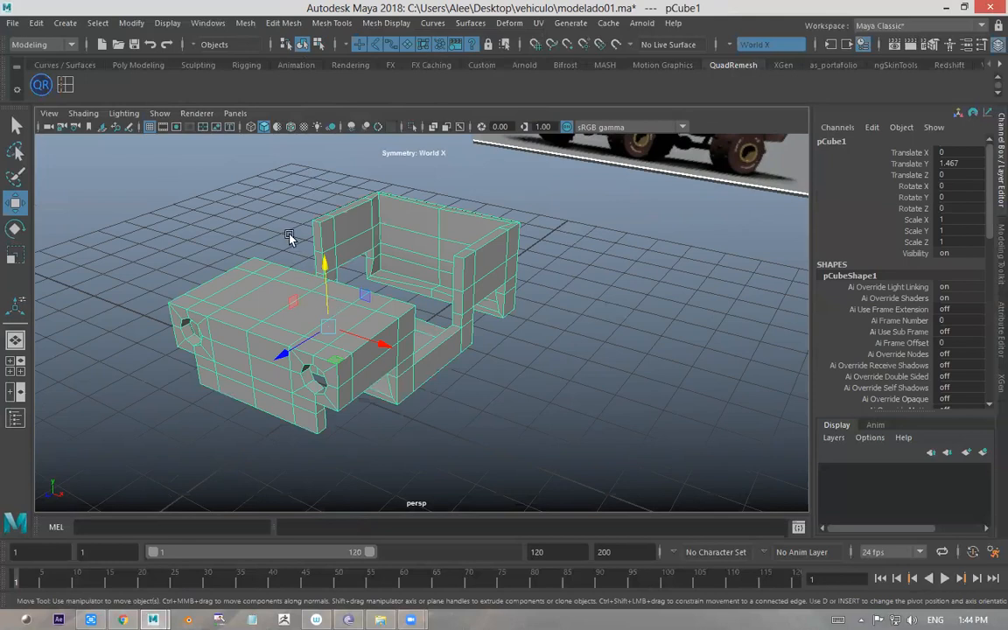
scroll(282, 212, down, 2)
scroll(426, 310, down, 3)
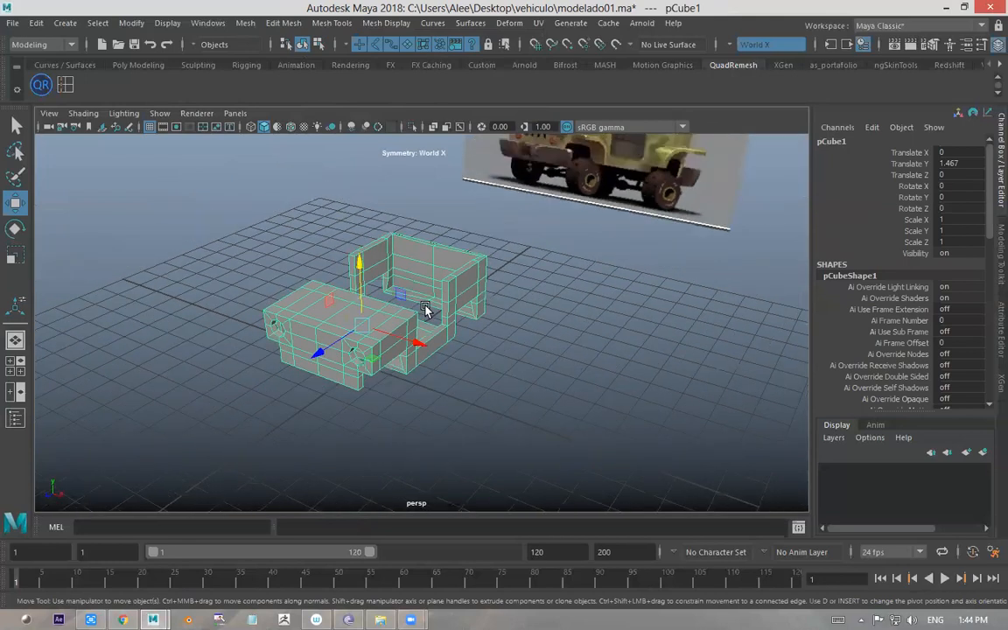
alt+drag(426, 309, 428, 313)
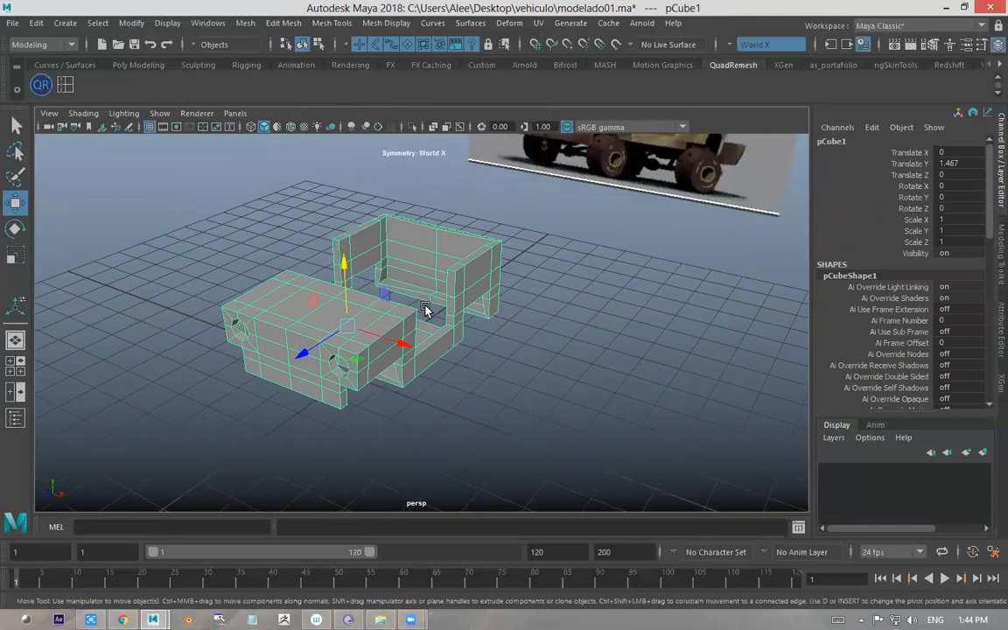
alt+drag(494, 280, 437, 299)
mouse_move(522, 294)
alt+mouse_down()
mouse_move(560, 268)
mouse_move(513, 279)
alt+mouse_up()
key(ctrl+z)
key(ctrl+z)
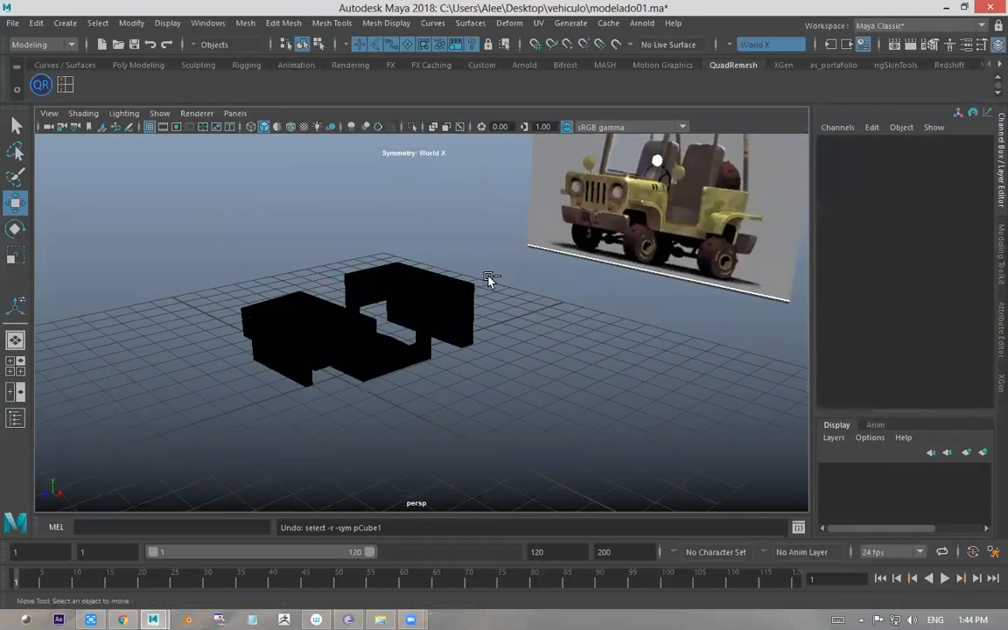
key(ctrl+z)
key(ctrl+z)
- Delete the narrow faces closing off the underside of the jeep body's rear panel
alt+drag(488, 281, 517, 299)
click(409, 298)
alt+drag(654, 297, 446, 288)
right_click(445, 288)
right_drag(446, 285, 445, 251)
drag(396, 398, 487, 346)
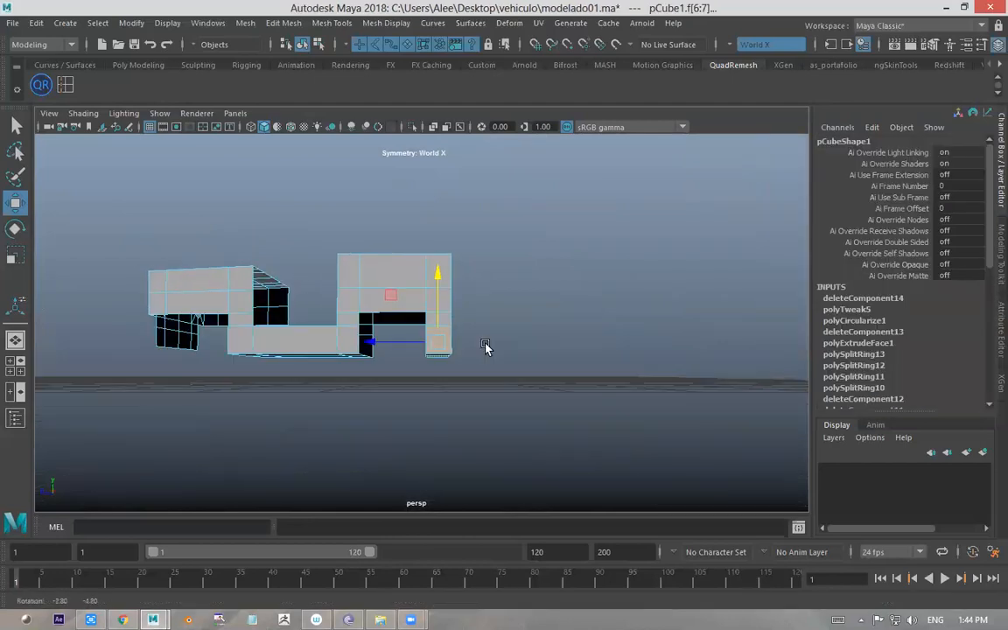
drag(394, 287, 429, 333)
key(ctrl+z)
alt+drag(506, 295, 411, 368)
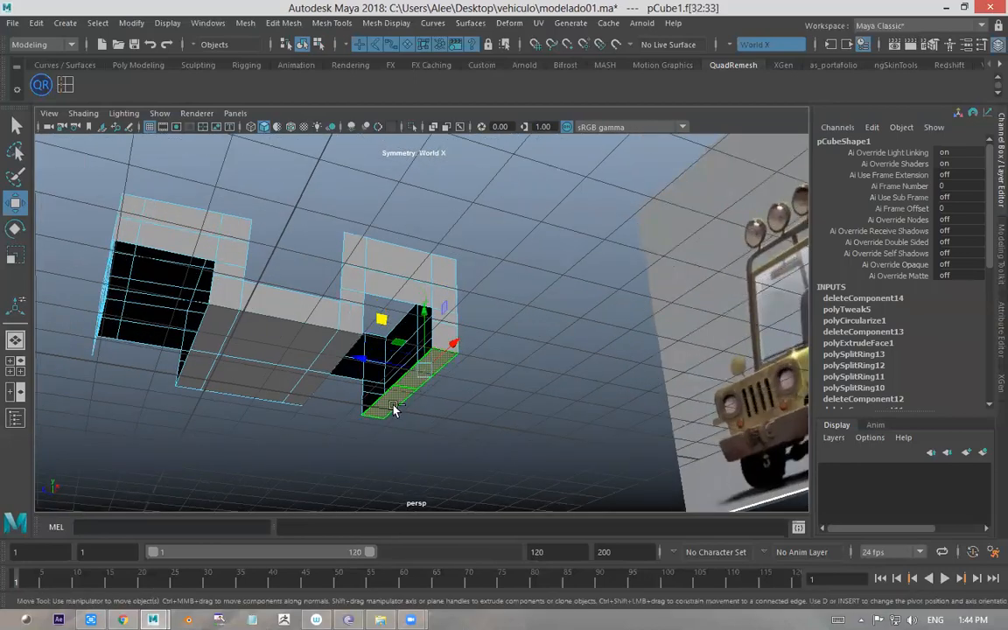
click(465, 385)
click(426, 369)
click(454, 369)
alt+drag(474, 328, 449, 331)
- Raise the bottom row of vertices on the rear panel slightly and return to object selection
right_click(437, 314)
right_drag(437, 313, 370, 212)
drag(377, 398, 487, 351)
alt+drag(436, 308, 430, 285)
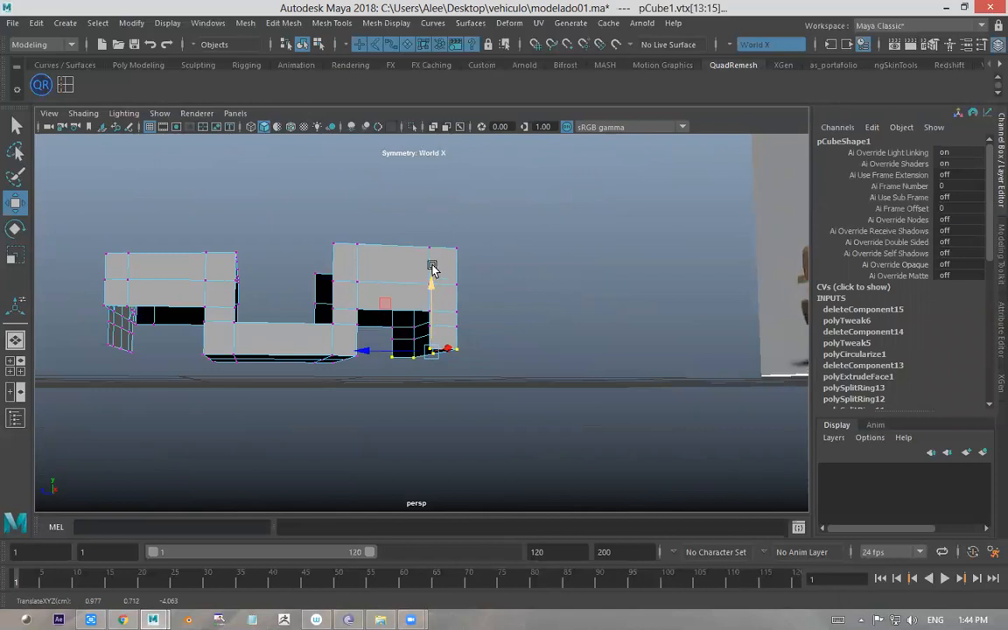
click(320, 46)
click(303, 45)
- Extrude all faces of the jeep body to give it thickness, with a local translate Z of -0.227
alt+drag(409, 182, 465, 221)
click(465, 210)
click(437, 239)
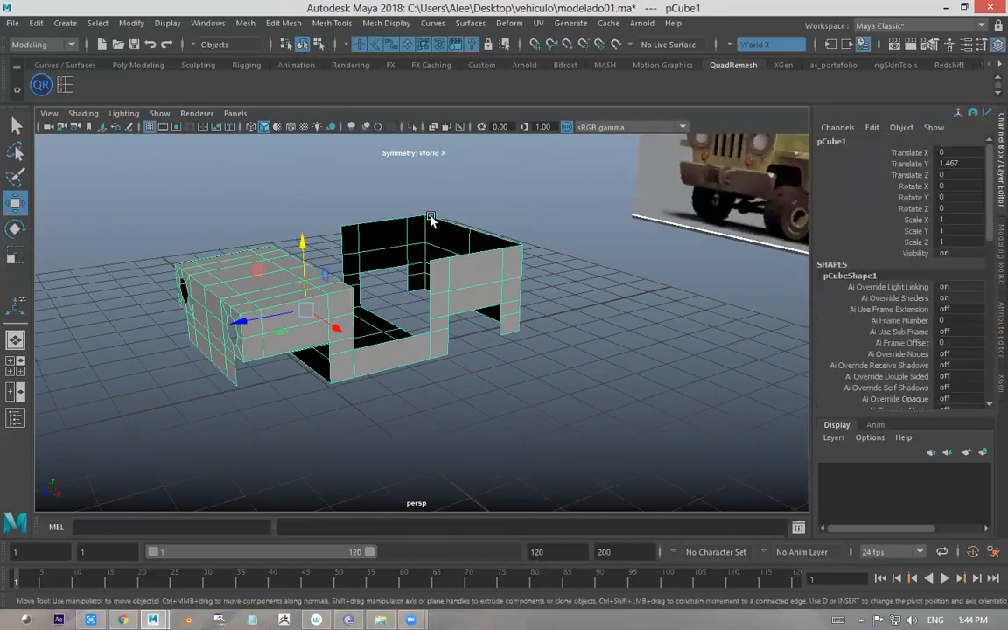
click(284, 22)
click(267, 142)
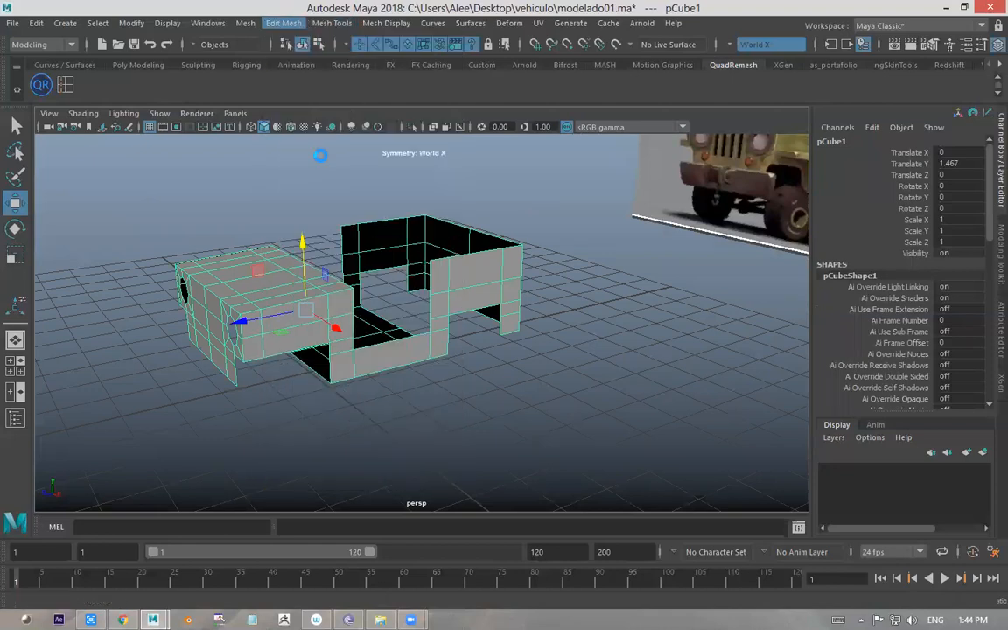
drag(194, 367, 202, 360)
alt+drag(459, 262, 494, 276)
- Select the thickened jeep body as an object, reverse its normals and deselect it
click(302, 45)
click(498, 155)
click(404, 246)
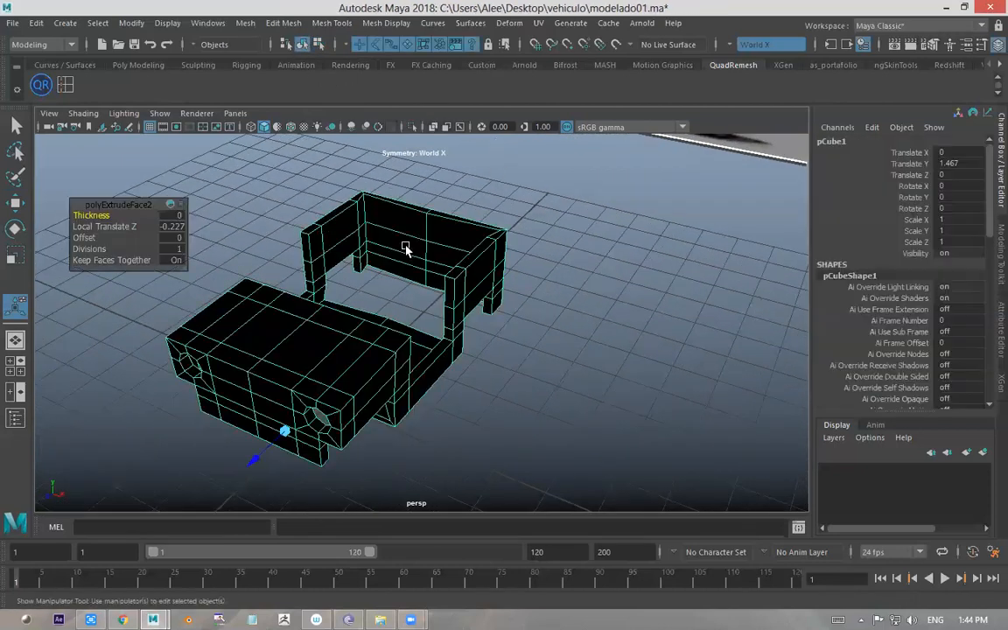
click(383, 23)
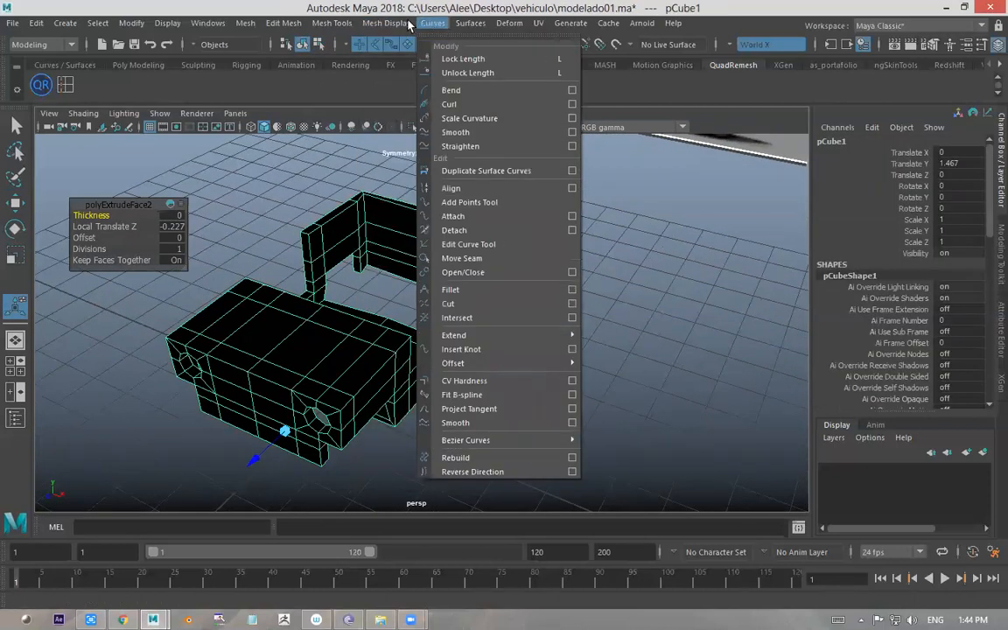
click(397, 87)
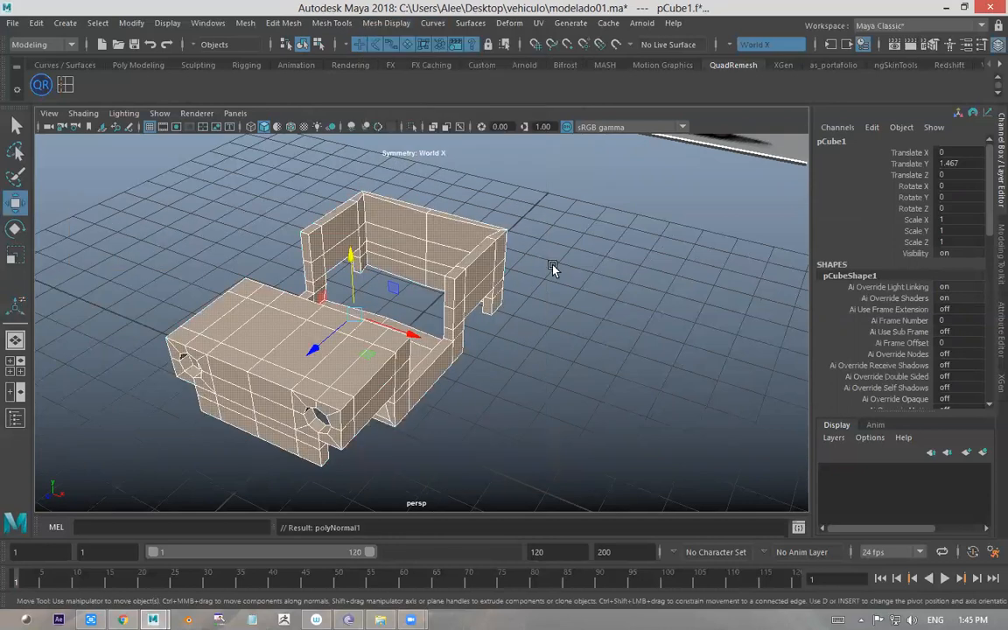
click(574, 261)
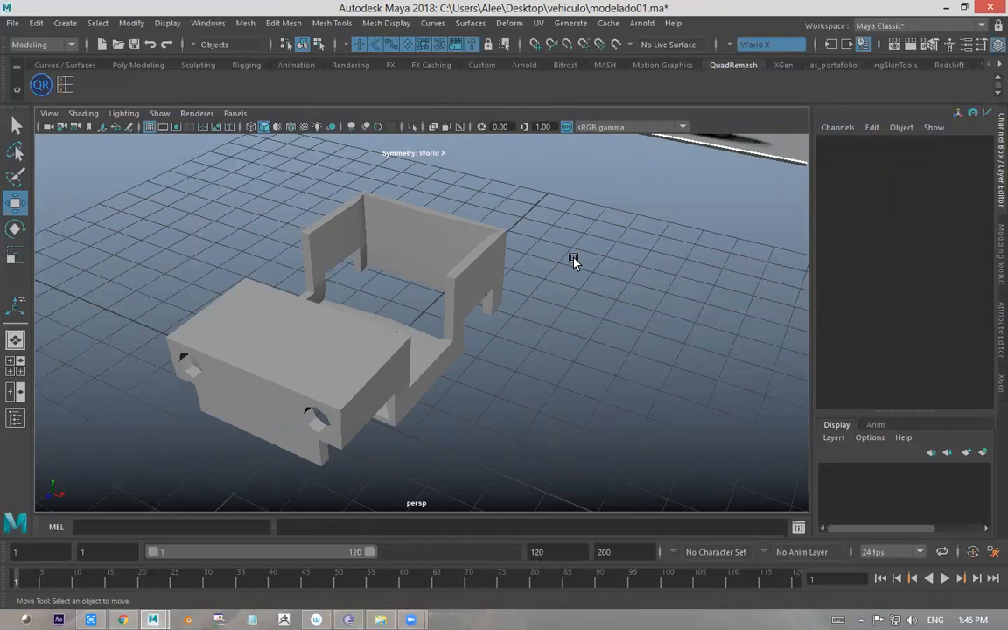
- Select the inner faces of the rear panel, from the upper row down to the lower ones
mouse_move(552, 313)
alt+mouse_down()
mouse_move(461, 269)
mouse_move(507, 307)
mouse_move(549, 301)
alt+mouse_up()
click(461, 269)
alt+right_drag(549, 302, 462, 280)
alt+drag(462, 281, 515, 276)
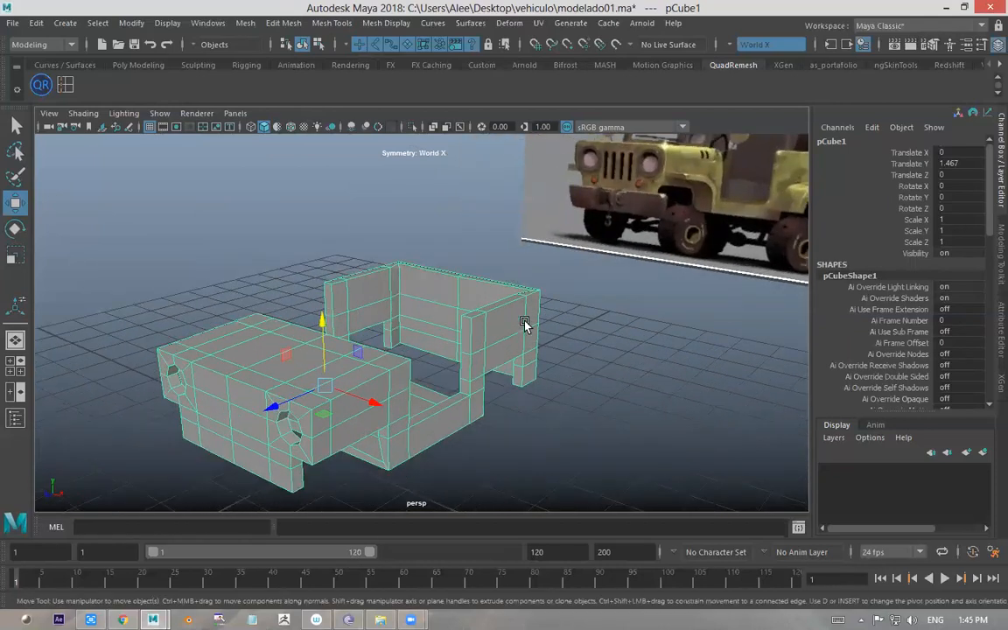
alt+drag(513, 305, 419, 304)
right_drag(417, 292, 420, 251)
alt+drag(410, 280, 400, 309)
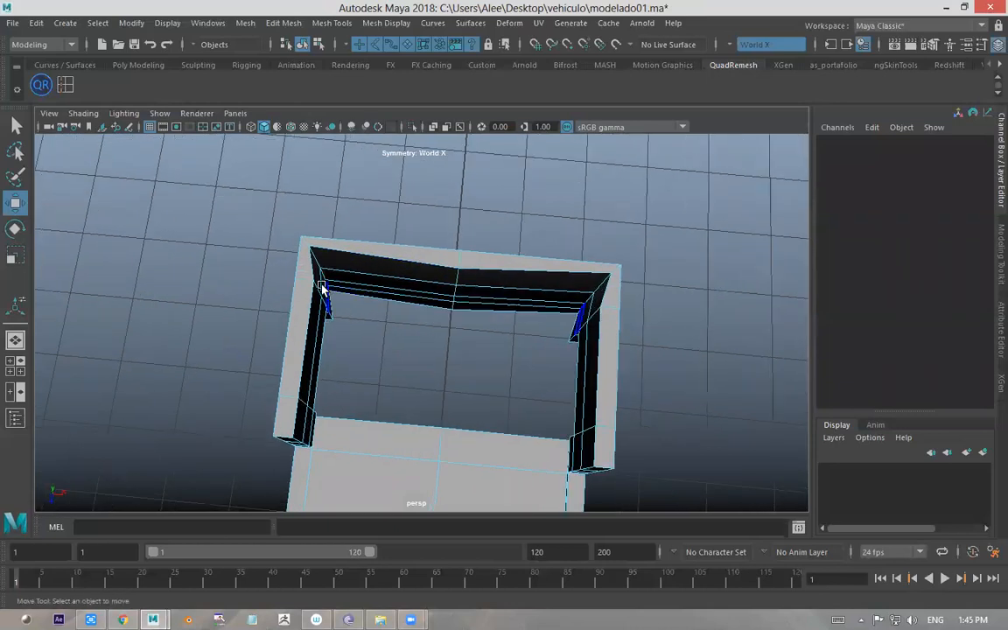
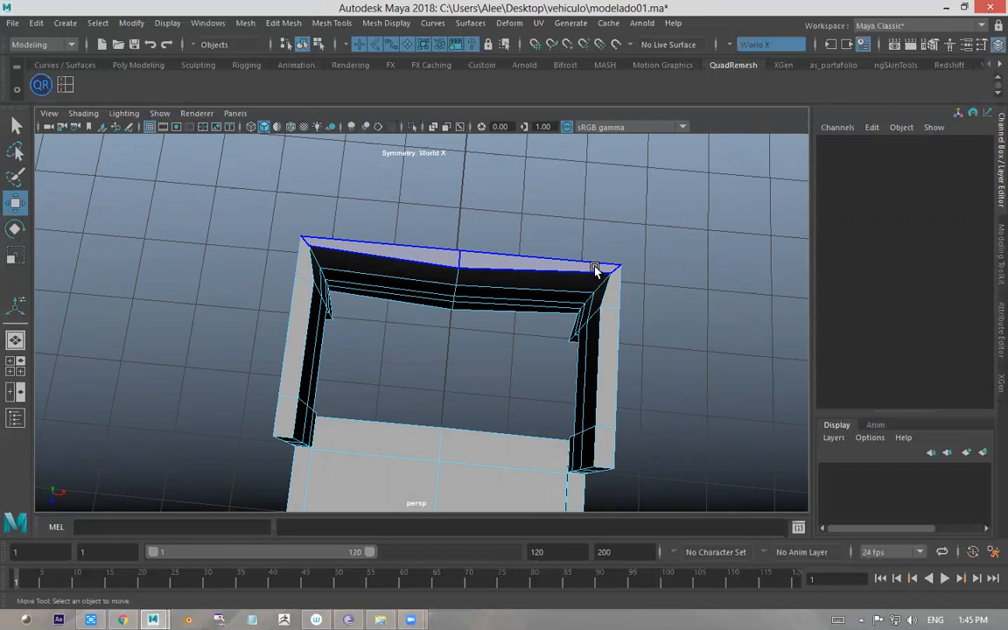
alt+drag(657, 315, 509, 275)
click(509, 275)
shift+click(492, 289)
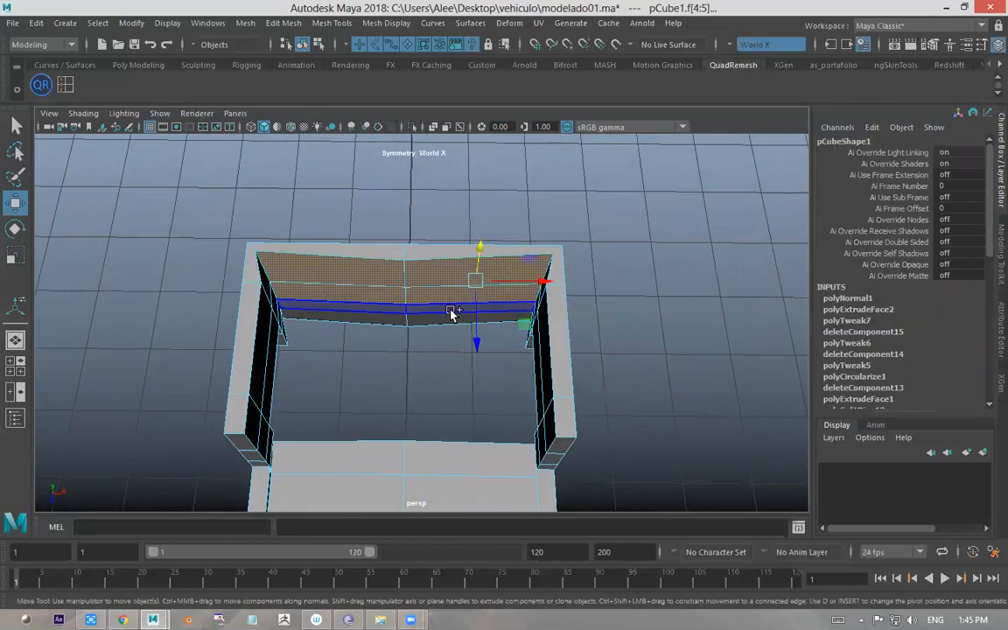
shift+click(444, 322)
alt+drag(525, 302, 559, 285)
- Select the vertical inner corner edges where the rear panel meets the side walls and inspect the corner
right_drag(558, 212, 558, 237)
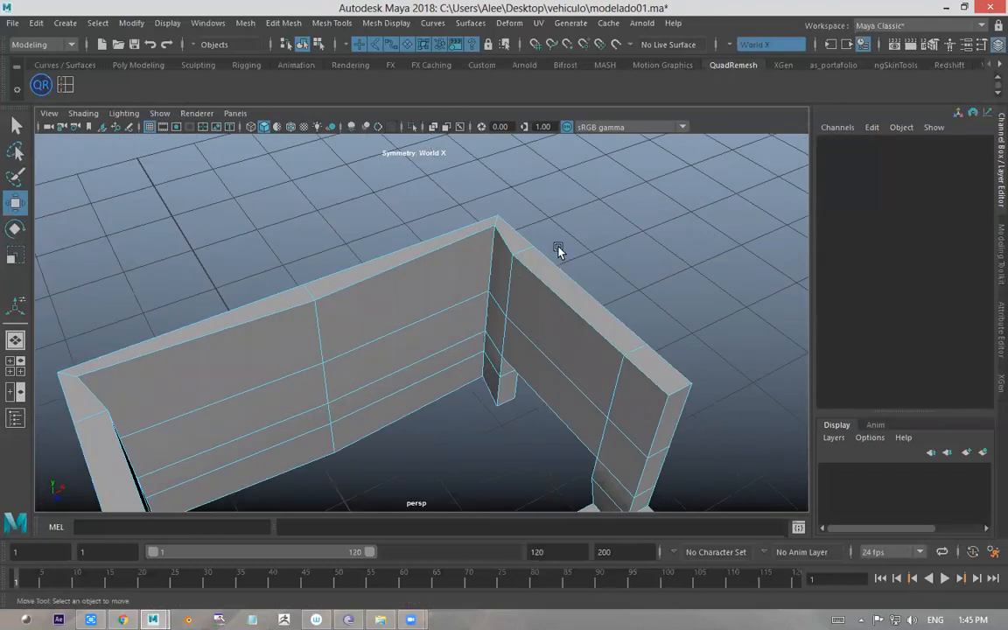
click(494, 278)
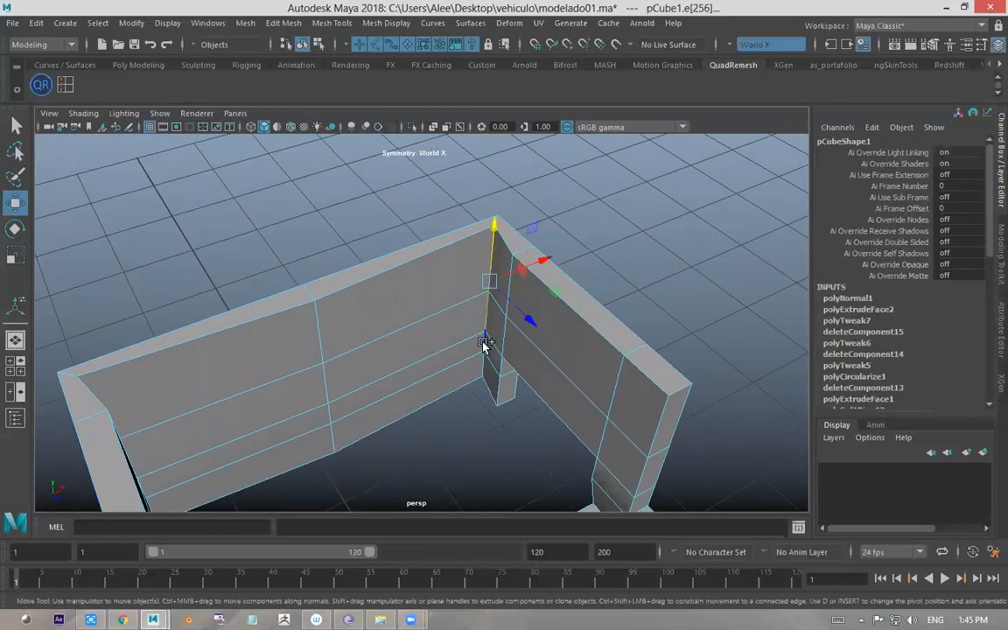
alt+drag(484, 343, 549, 340)
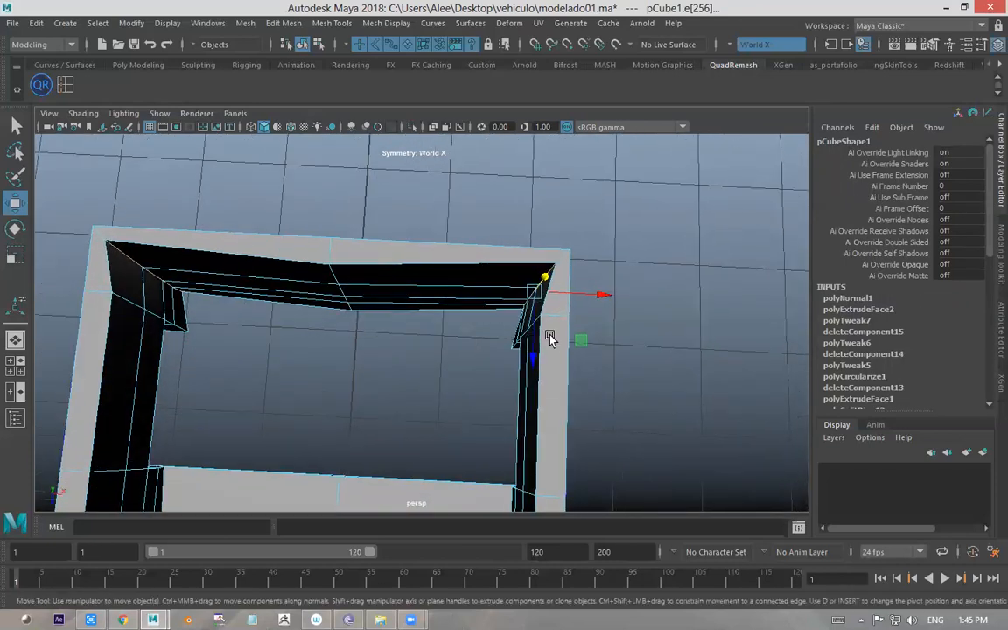
alt+middle_drag(550, 339, 523, 275)
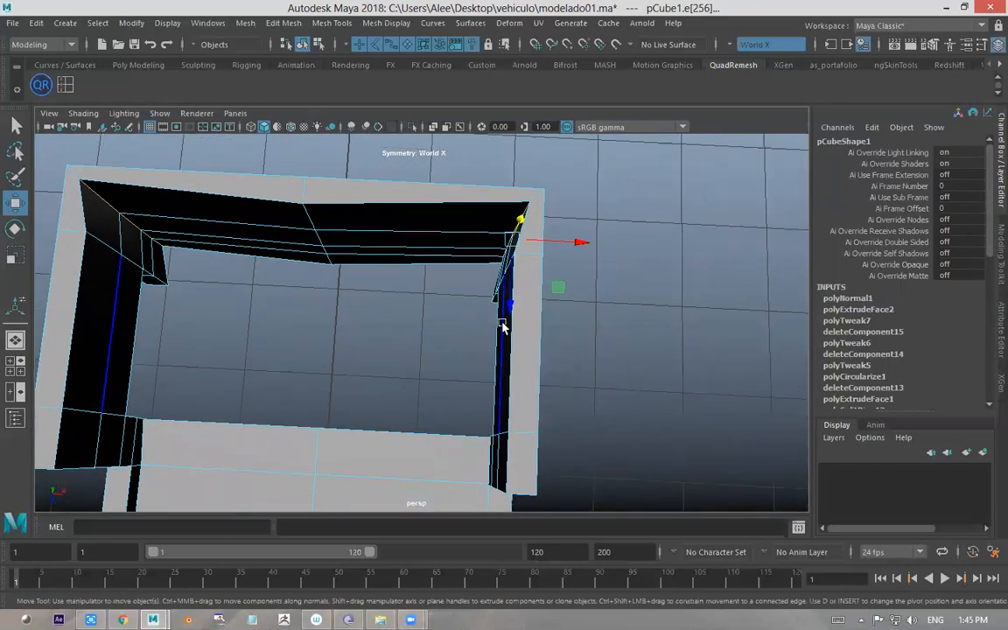
drag(574, 241, 573, 239)
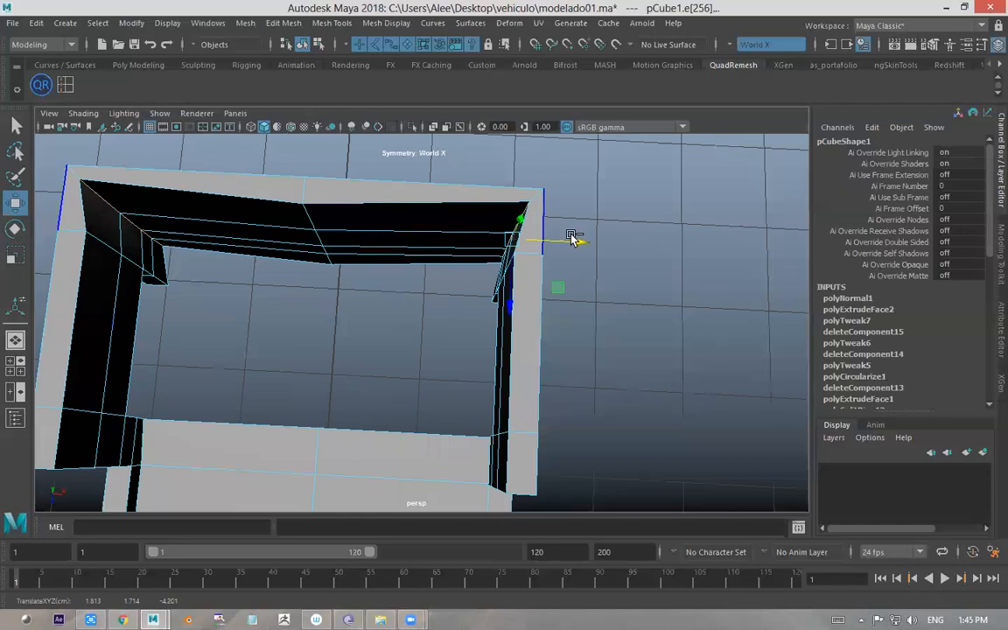
scroll(578, 292, up, 4)
alt+drag(562, 300, 456, 206)
alt+drag(452, 272, 417, 291)
alt+drag(533, 270, 503, 244)
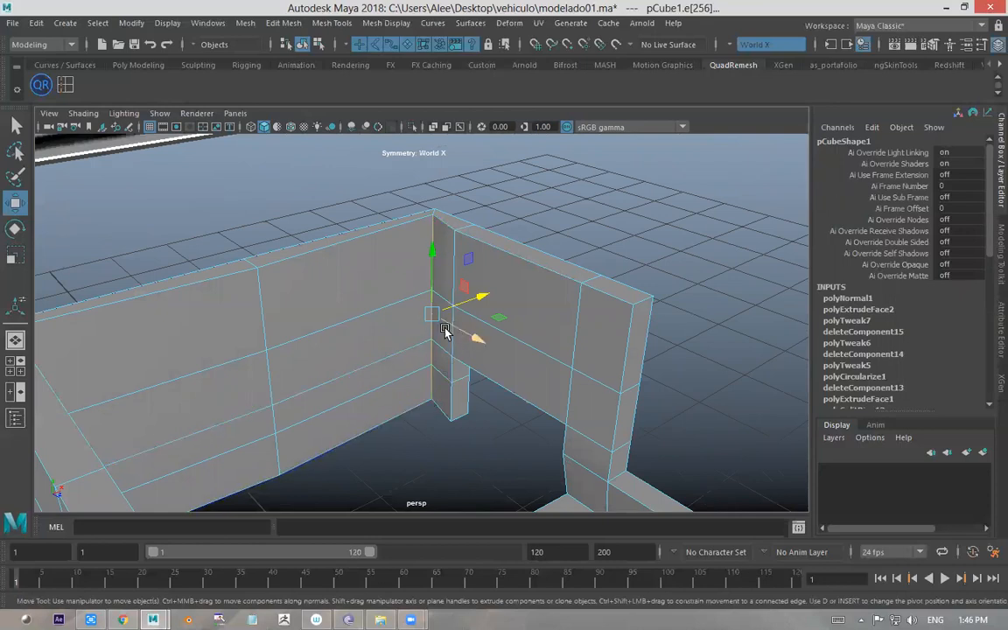
right_drag(195, 212, 201, 255)
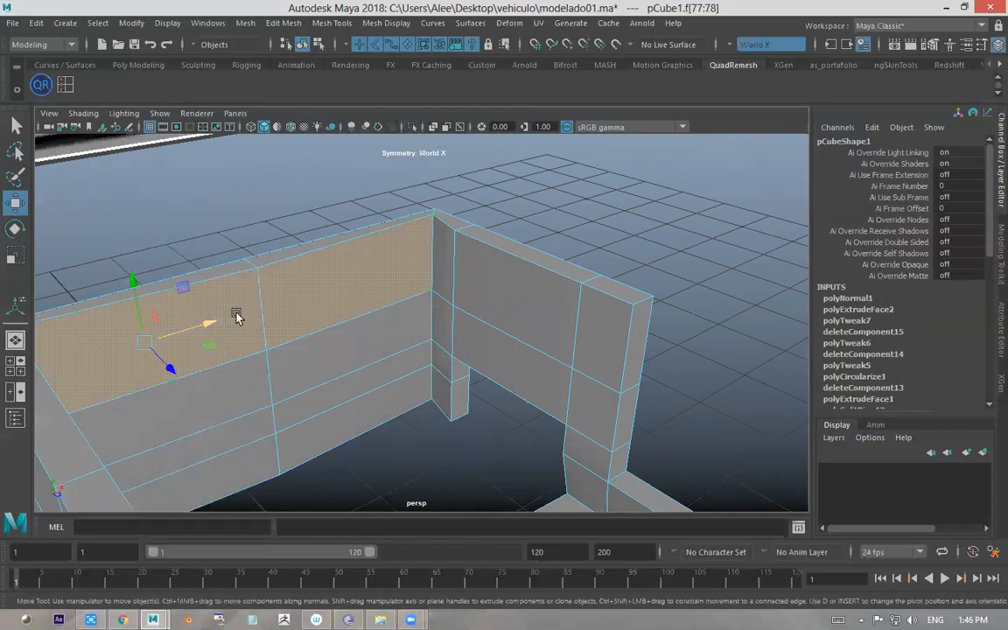
shift+click(595, 404)
alt+drag(613, 366, 448, 368)
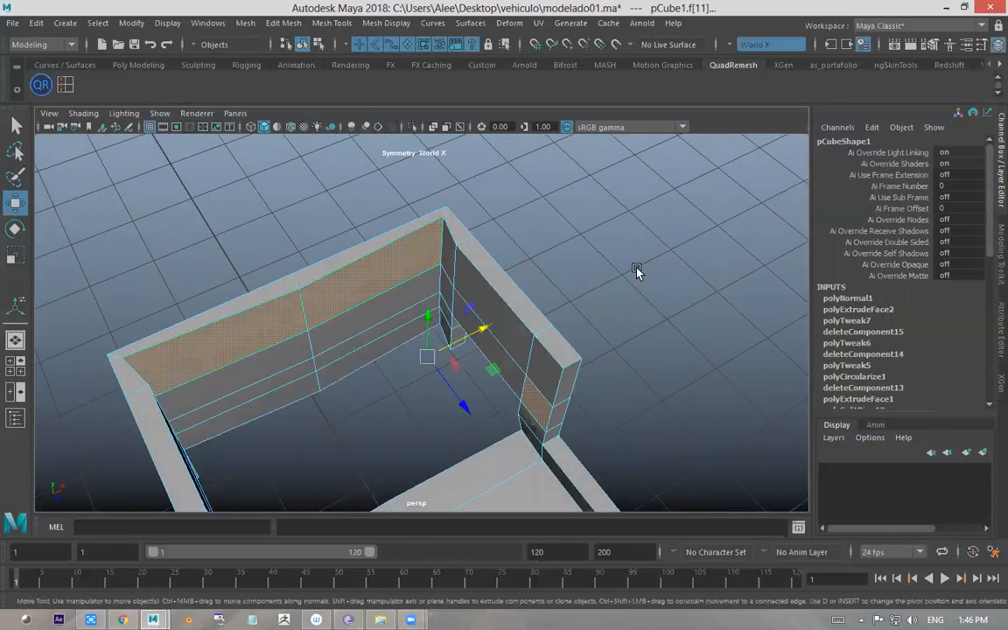
alt+drag(637, 271, 622, 216)
key(ctrl+z)
- Reselect the vertical inner corner edges between the rear panel and the side walls
alt+right_drag(621, 216, 714, 262)
right_drag(606, 184, 599, 142)
click(470, 251)
alt+drag(600, 236, 594, 262)
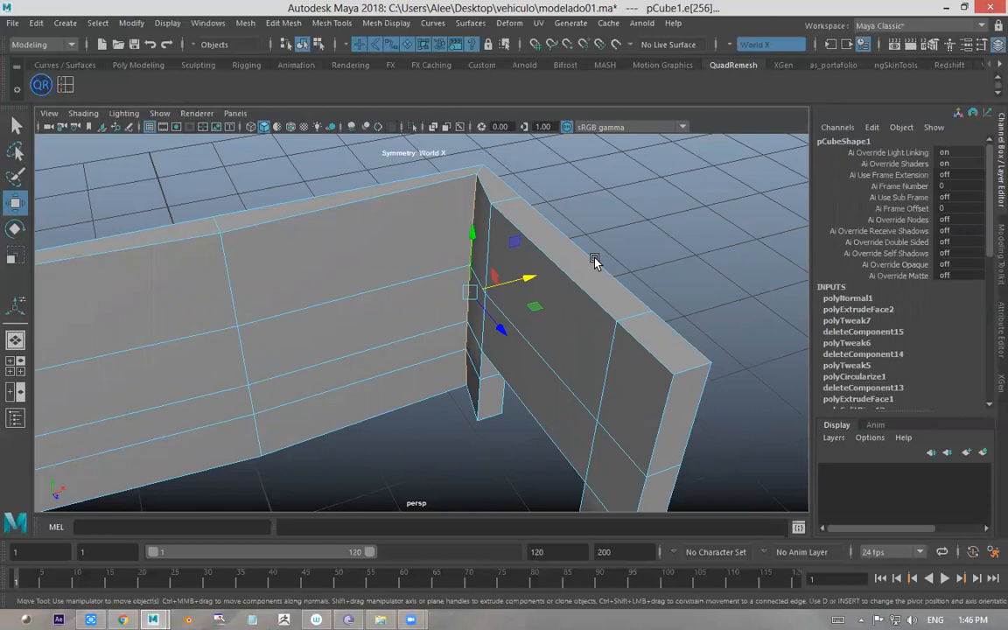
alt+drag(533, 306, 543, 335)
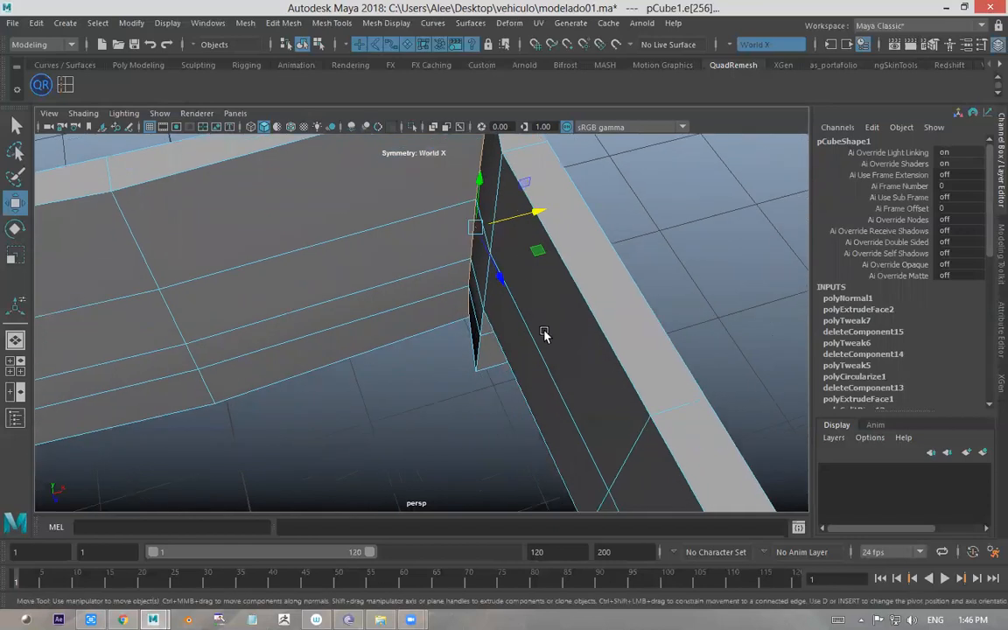
drag(511, 274, 516, 268)
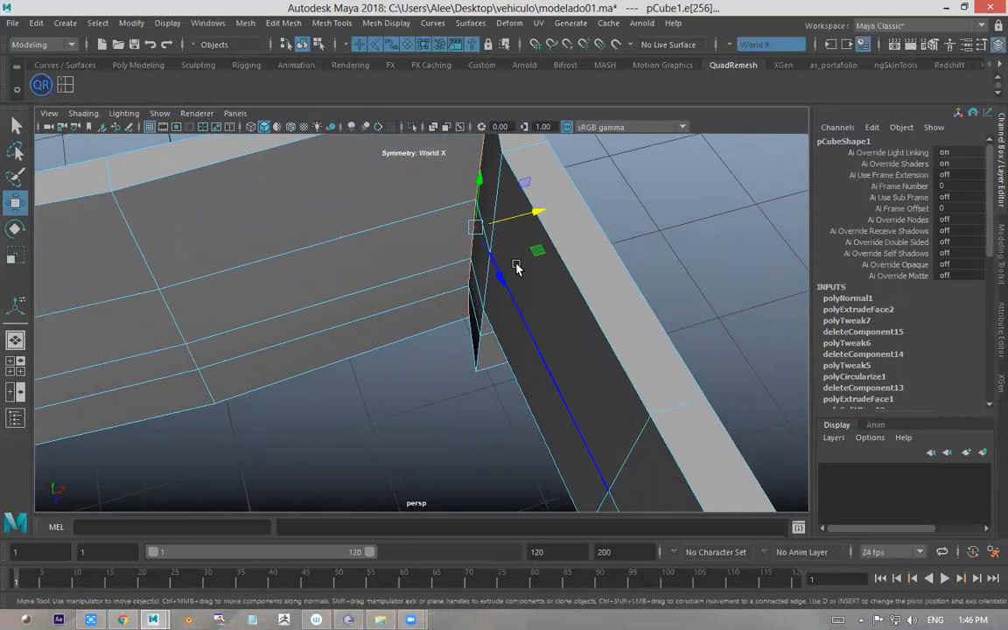
scroll(530, 254, down, 1)
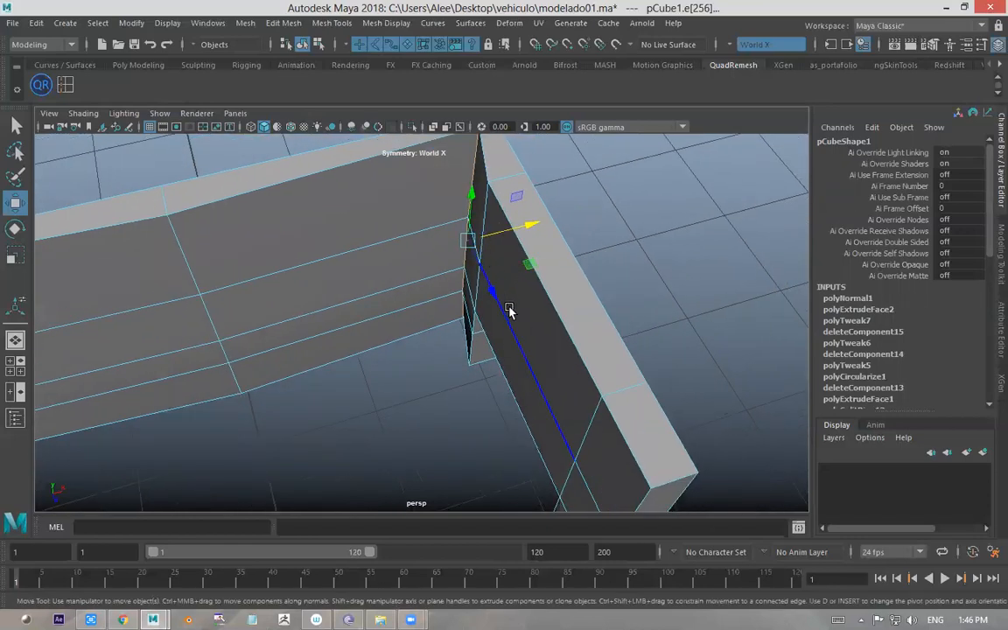
mouse_move(547, 245)
alt+mouse_down()
mouse_move(587, 239)
mouse_move(544, 247)
alt+mouse_up()
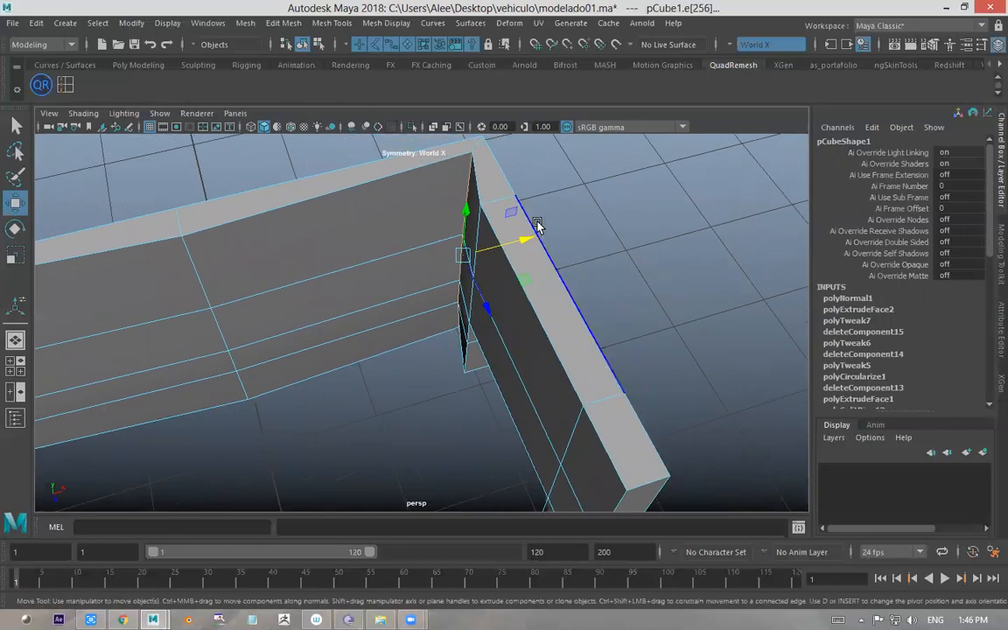
- Try to realign the pivot of the rear panel's vertical inner corner edges with the side wall
click(452, 265)
key(d)
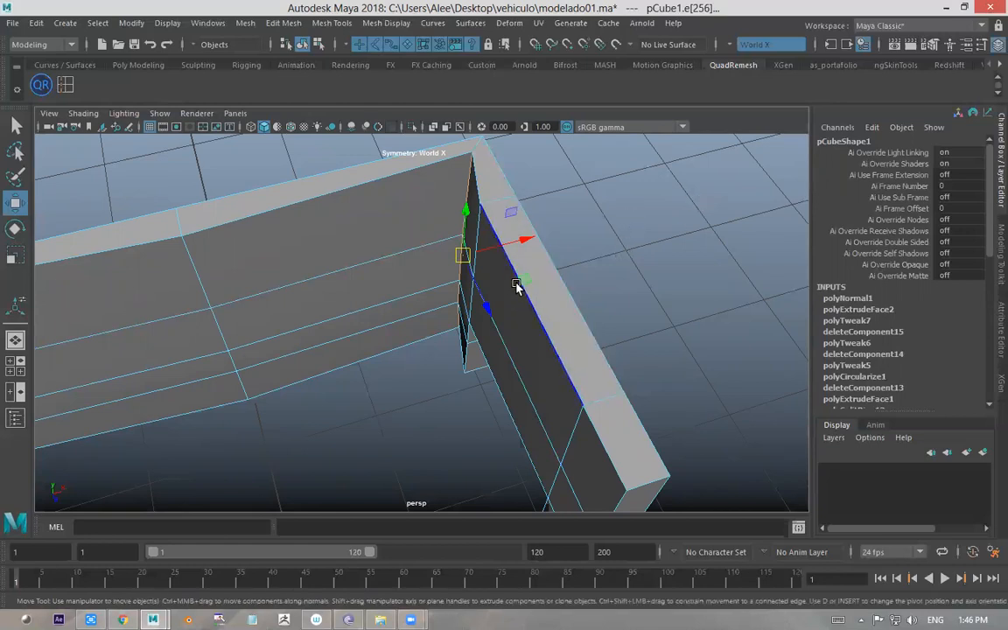
scroll(537, 266, up, 2)
drag(480, 265, 502, 237)
key(ctrl+z)
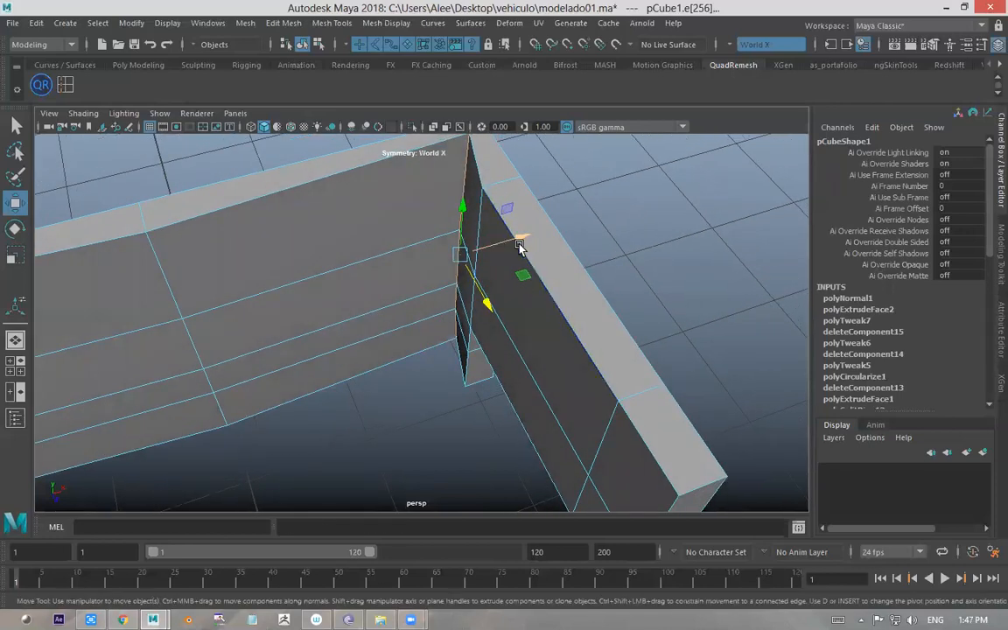
key(d)
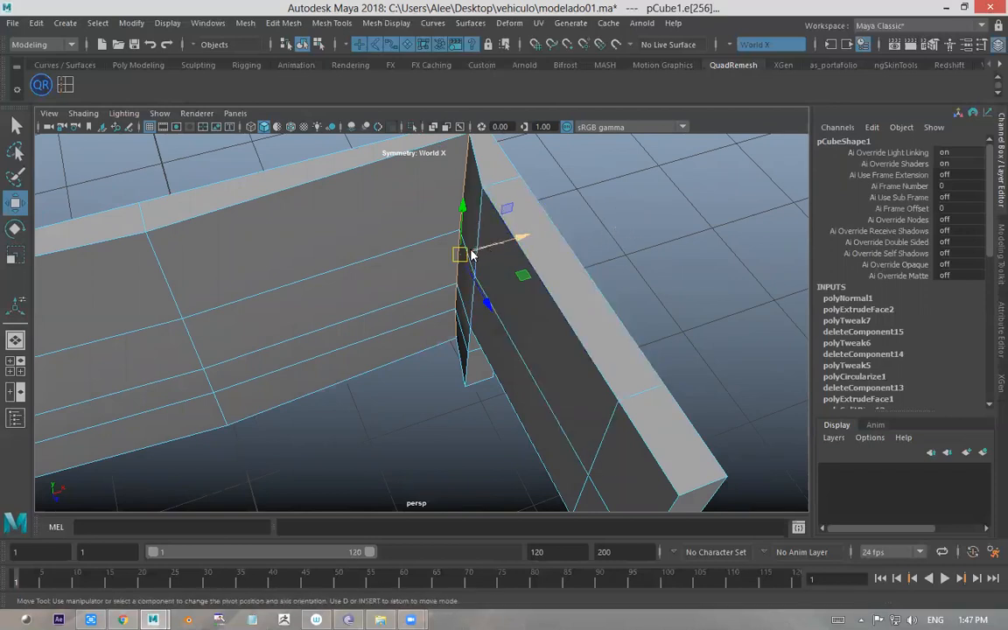
click(514, 244)
alt+drag(515, 244, 514, 232)
key(ctrl+z)
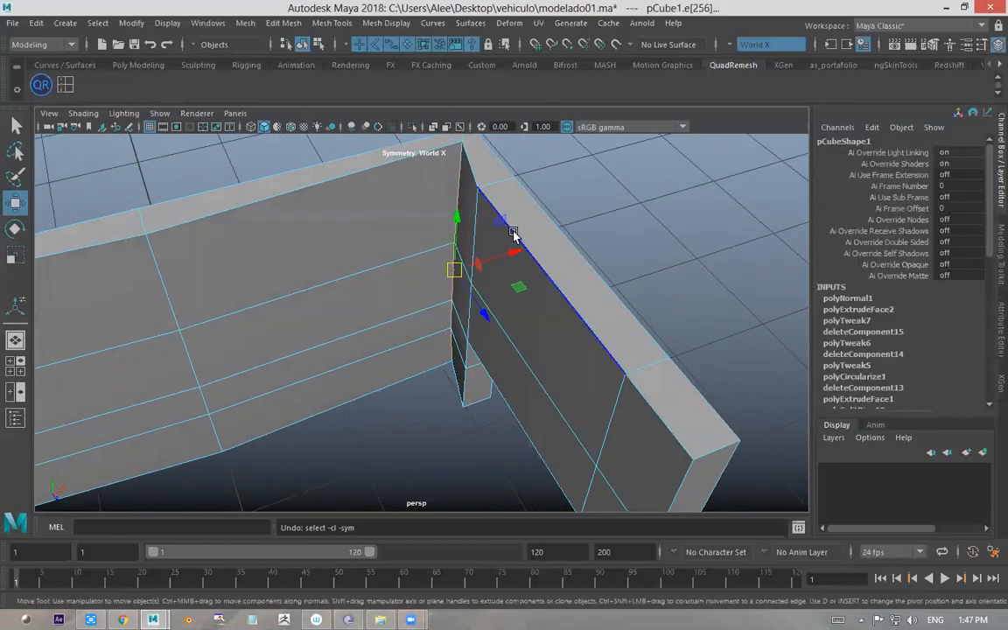
key(d)
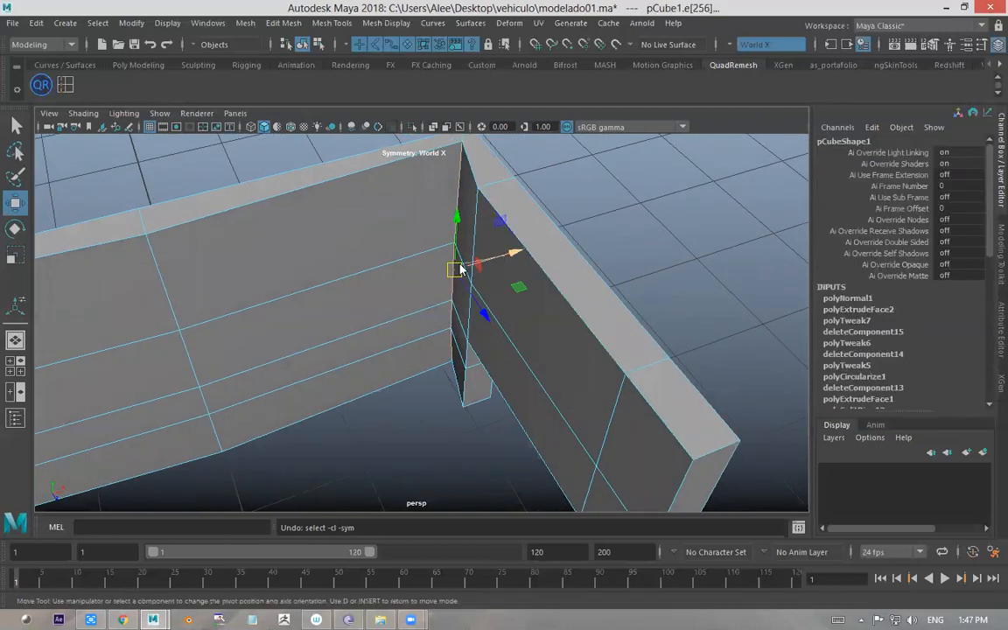
- Select the full vertical run of inner edges at the corner between the rear panel and the side wall
key(w)
drag(456, 272, 481, 298)
alt+drag(576, 216, 430, 279)
click(534, 186)
click(433, 252)
shift+click(432, 263)
shift+click(434, 290)
shift+click(434, 314)
scroll(430, 223, up, 1)
click(439, 192)
shift+click(436, 268)
key(ctrl+z)
shift+click(438, 247)
shift+click(436, 283)
alt+drag(454, 272, 418, 407)
shift+click(398, 423)
shift+click(398, 423)
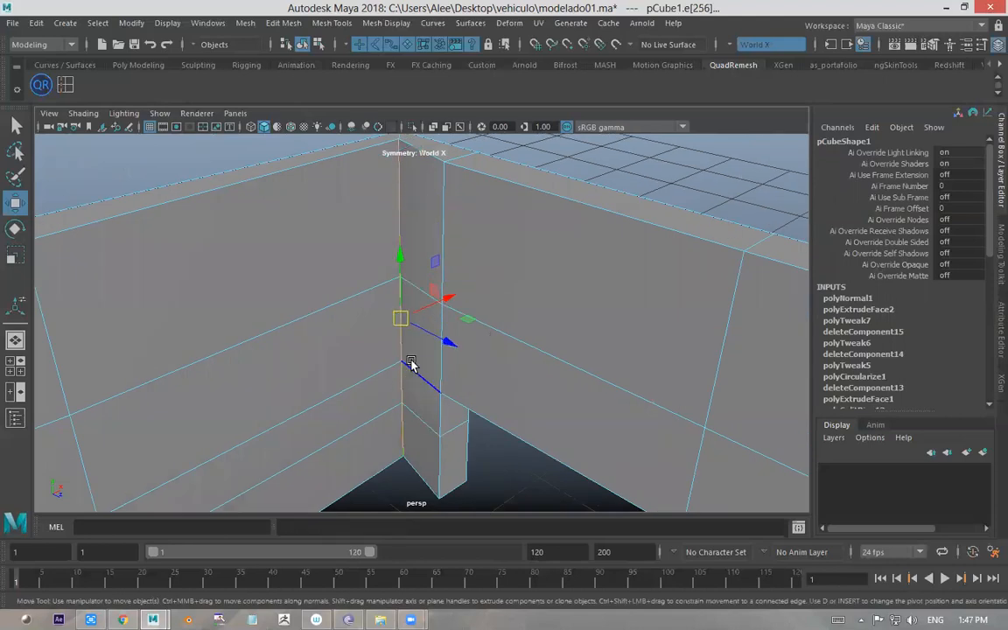
- Undo the last move of the corner edges and align their pivot axes with the neighbouring geometry
scroll(411, 308, down, 1)
alt+drag(464, 296, 387, 315)
key(ctrl+z)
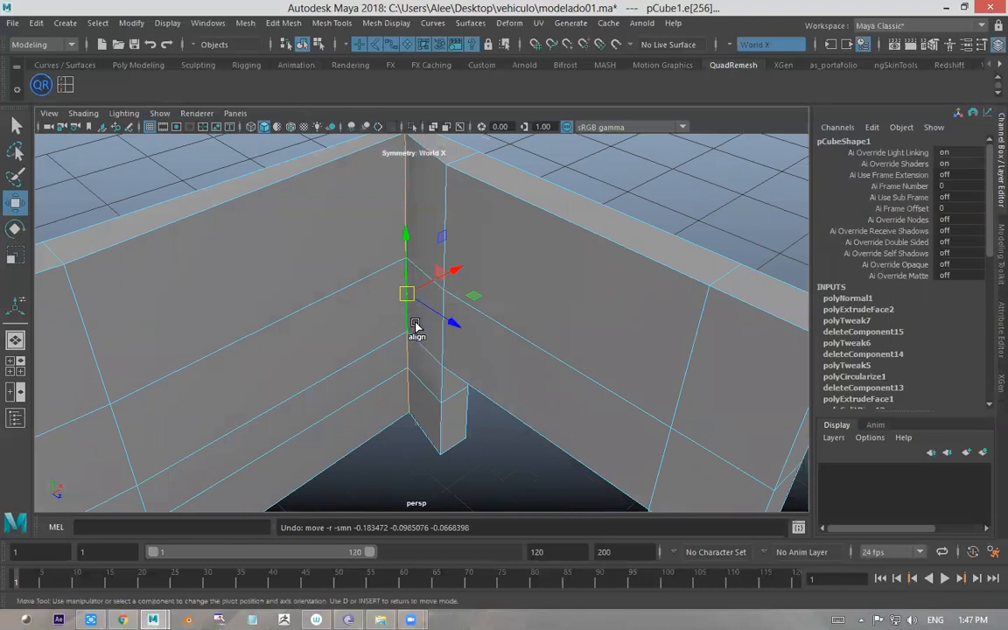
key(d)
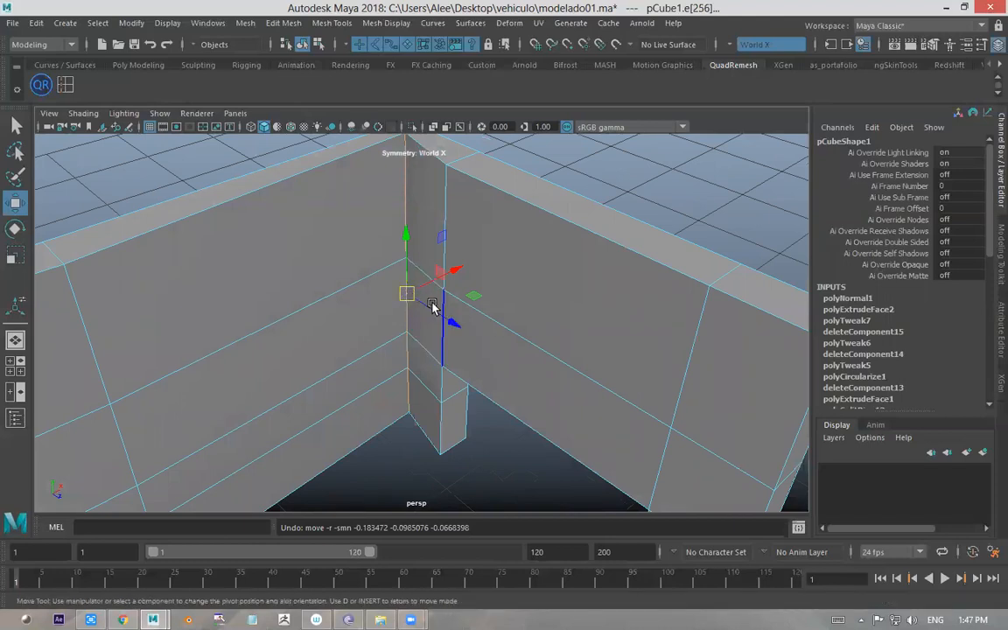
ctrl+shift+right_drag(429, 309, 448, 322)
scroll(507, 241, down, 3)
alt+drag(503, 244, 541, 262)
click(424, 321)
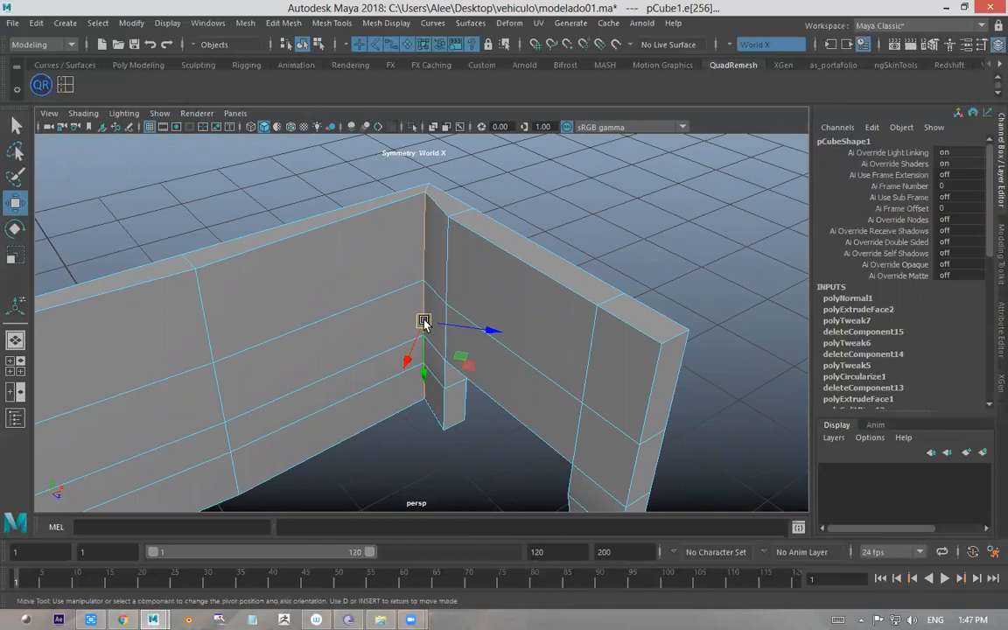
- Try to clear the custom pivot axes by deselecting and reselecting the vertical inner corner edges
alt+drag(504, 302, 425, 289)
key(ctrl+z)
alt+drag(531, 232, 629, 218)
alt+drag(577, 194, 609, 198)
click(610, 198)
alt+drag(518, 249, 433, 235)
click(433, 235)
click(431, 352)
alt+drag(430, 350, 450, 237)
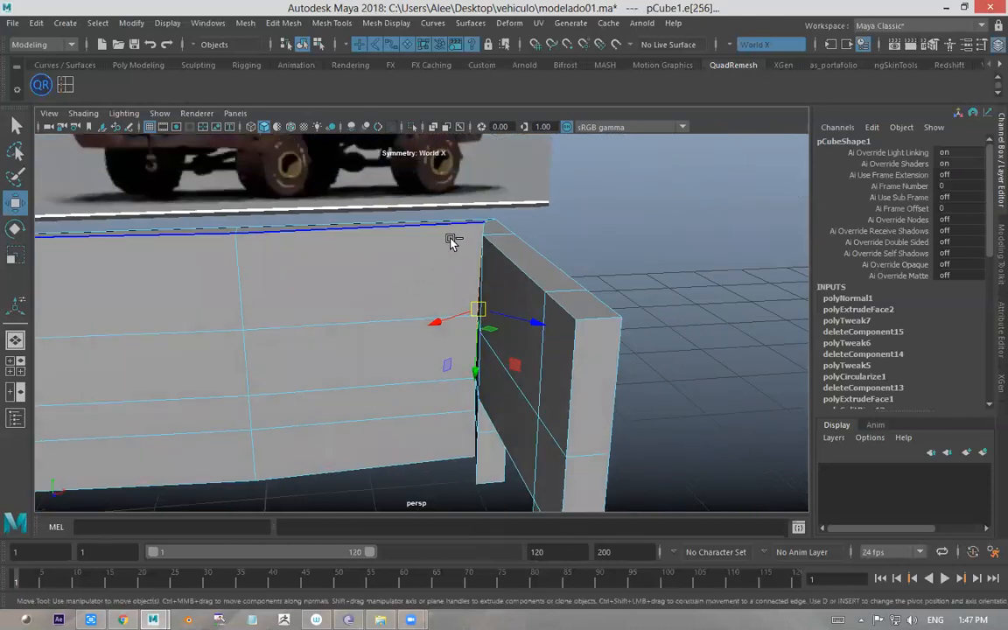
click(556, 232)
alt+drag(556, 232, 472, 298)
click(464, 264)
click(468, 368)
alt+drag(469, 377, 437, 288)
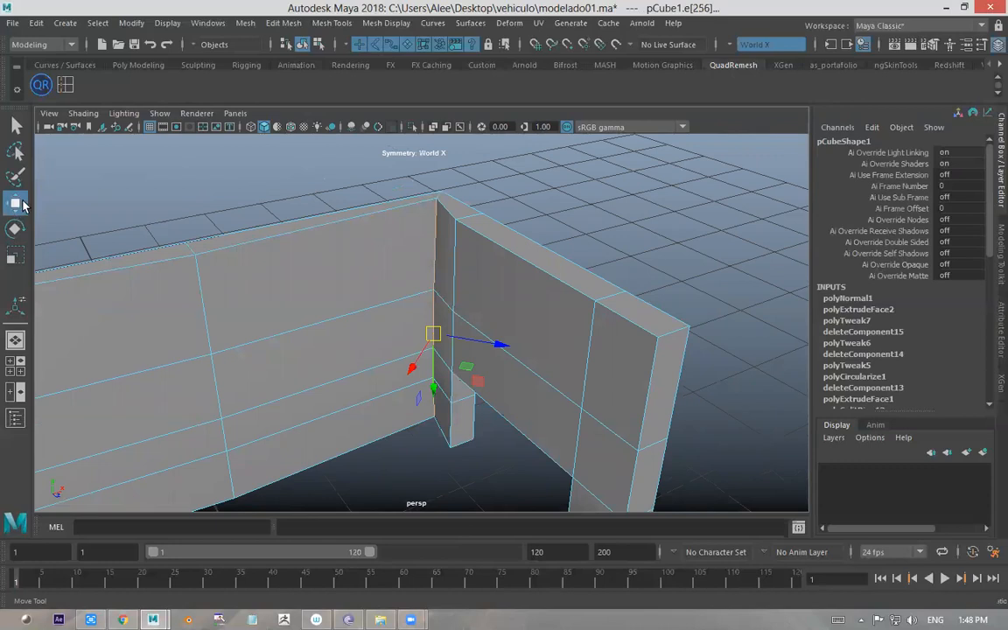
- Reset the Move tool to its default settings
double_click(15, 204)
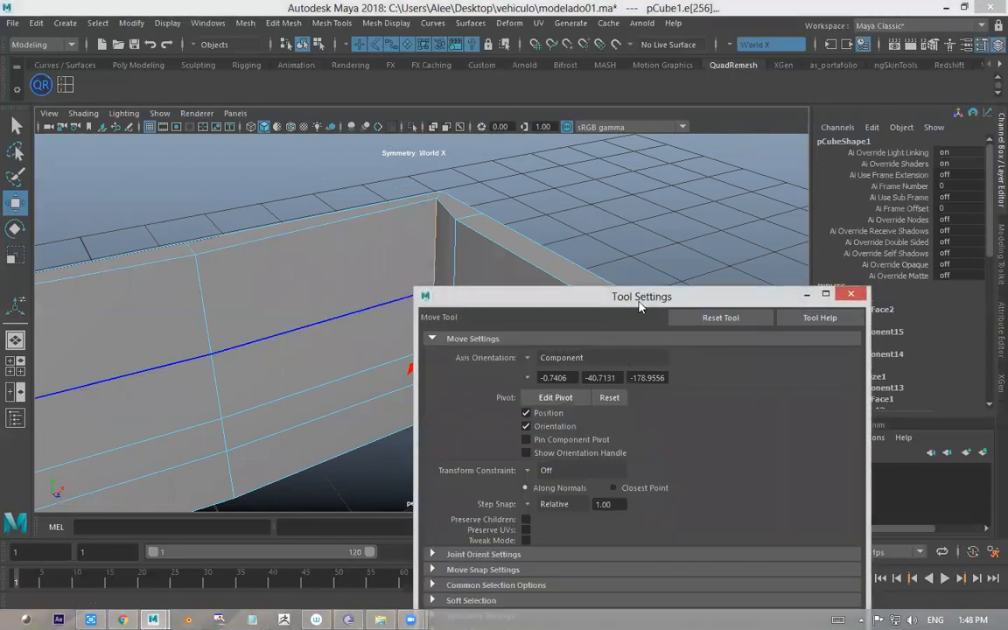
drag(665, 296, 554, 157)
click(910, 177)
click(776, 161)
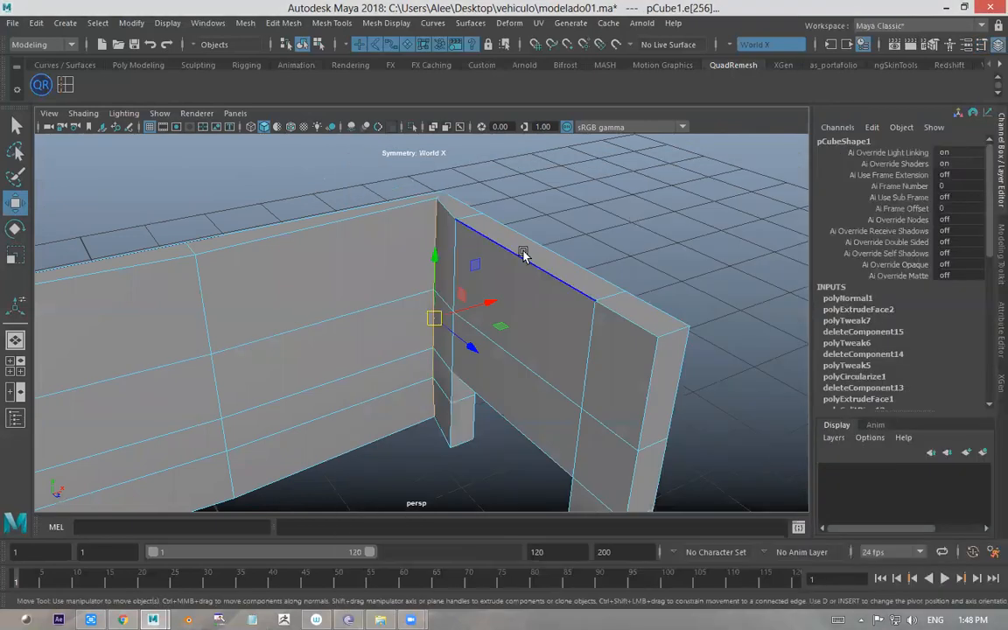
- Try freely placing the corner edges' pivot at different spots around the inner corner
drag(456, 338, 523, 385)
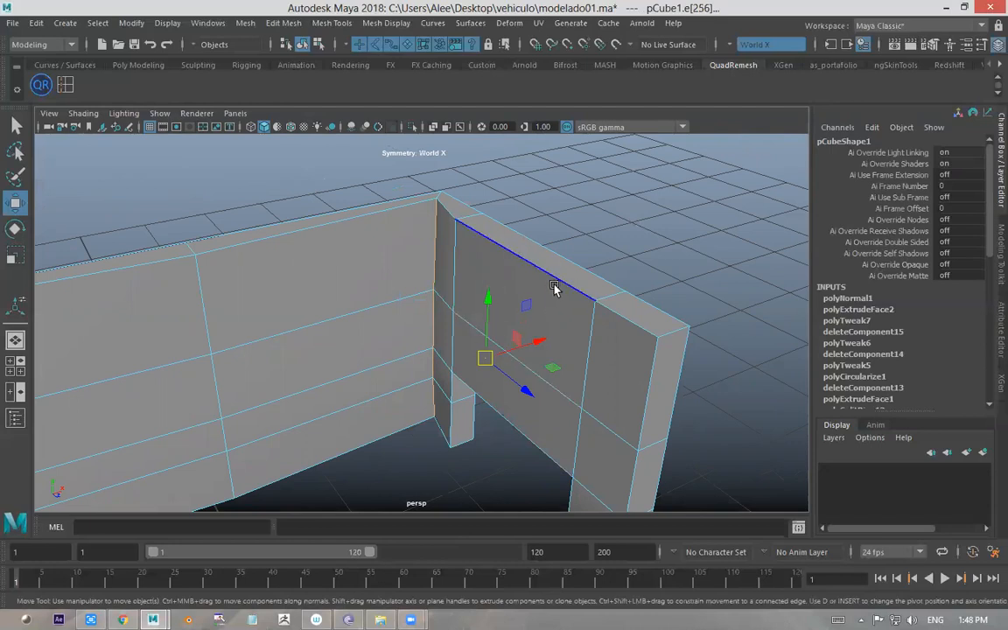
key(d)
drag(533, 342, 456, 354)
drag(389, 434, 310, 351)
drag(299, 278, 292, 172)
drag(314, 240, 501, 295)
key(e)
key(w)
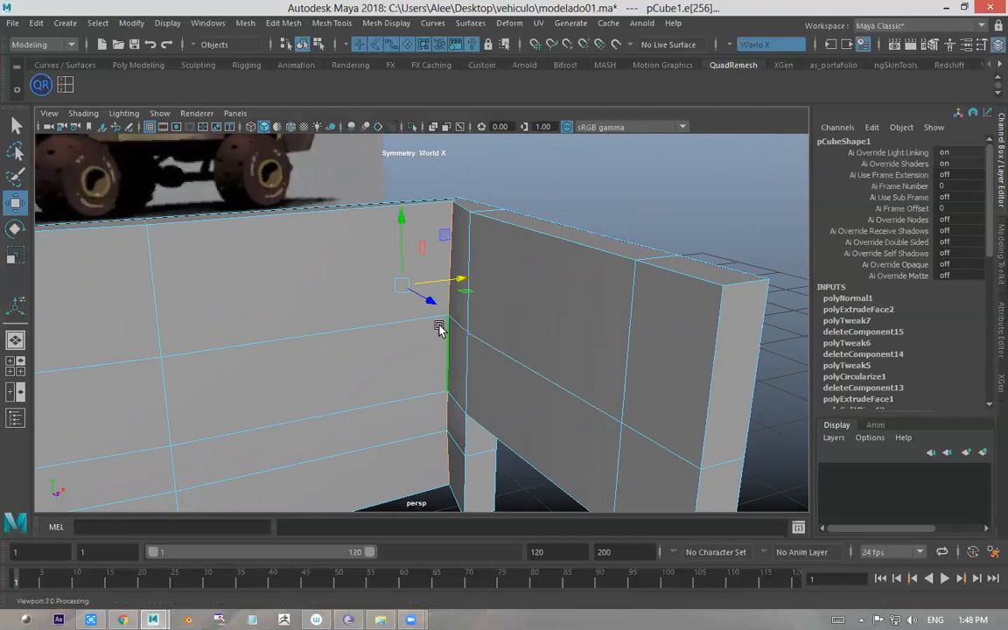
- Snap the corner edges' pivot to a side wall vertex and scale the edges flat along X in line with that wall
key(d)
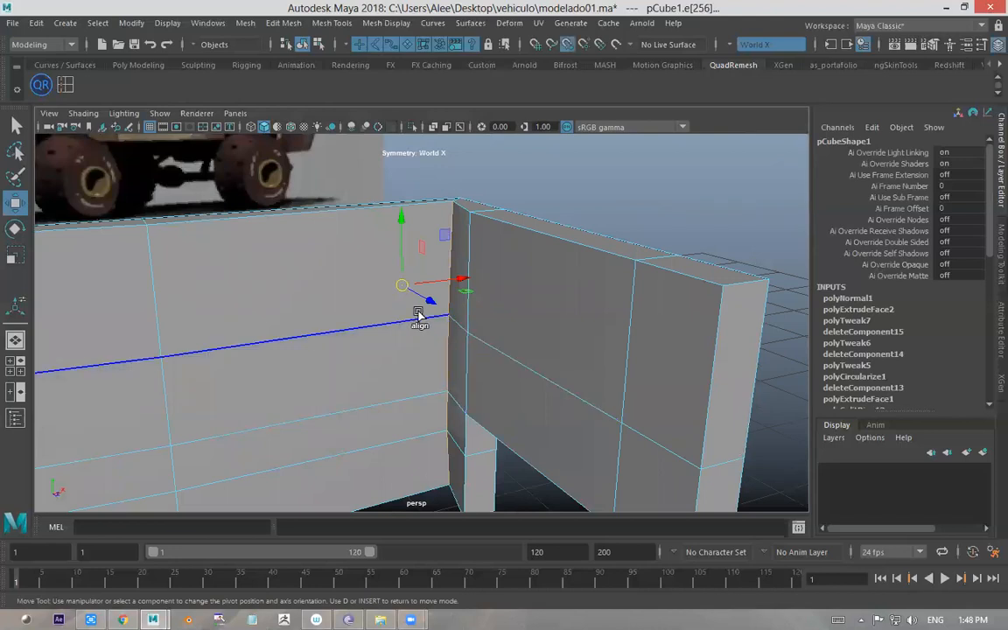
drag(400, 284, 419, 299)
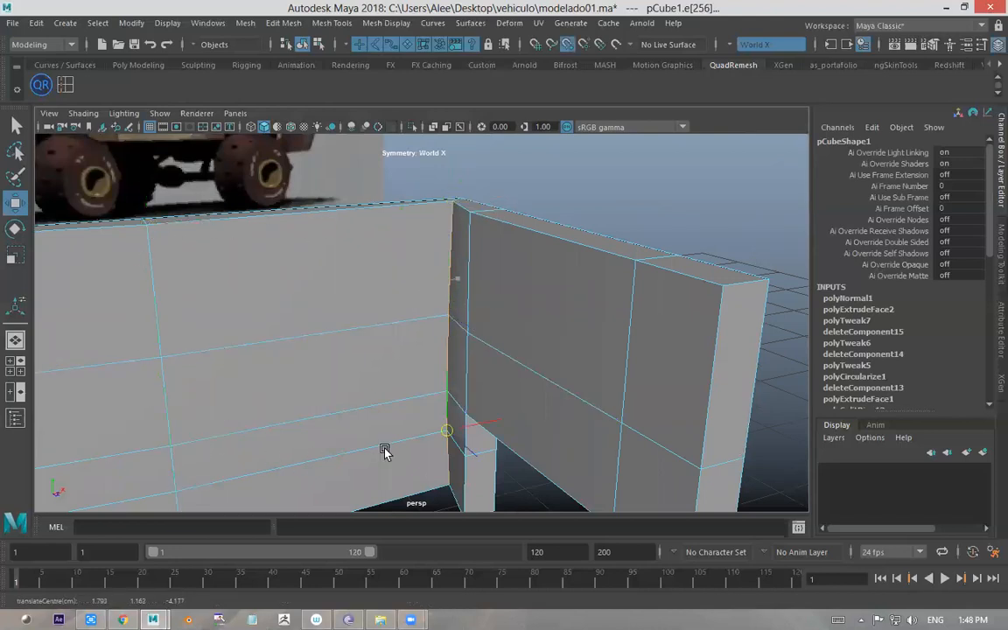
drag(473, 339, 553, 315)
key(r)
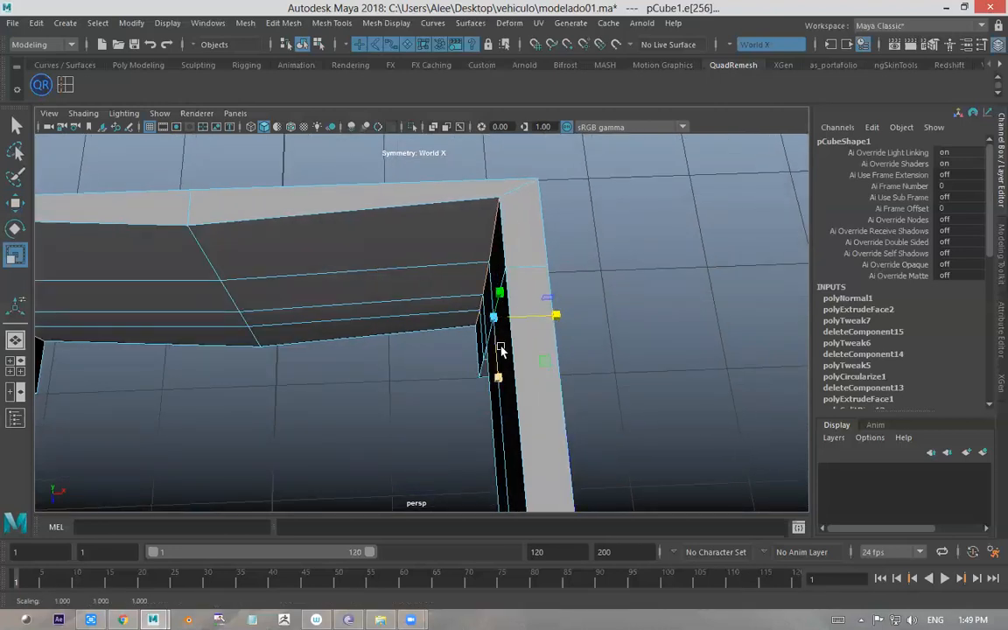
alt+drag(500, 350, 487, 302)
alt+drag(495, 262, 400, 282)
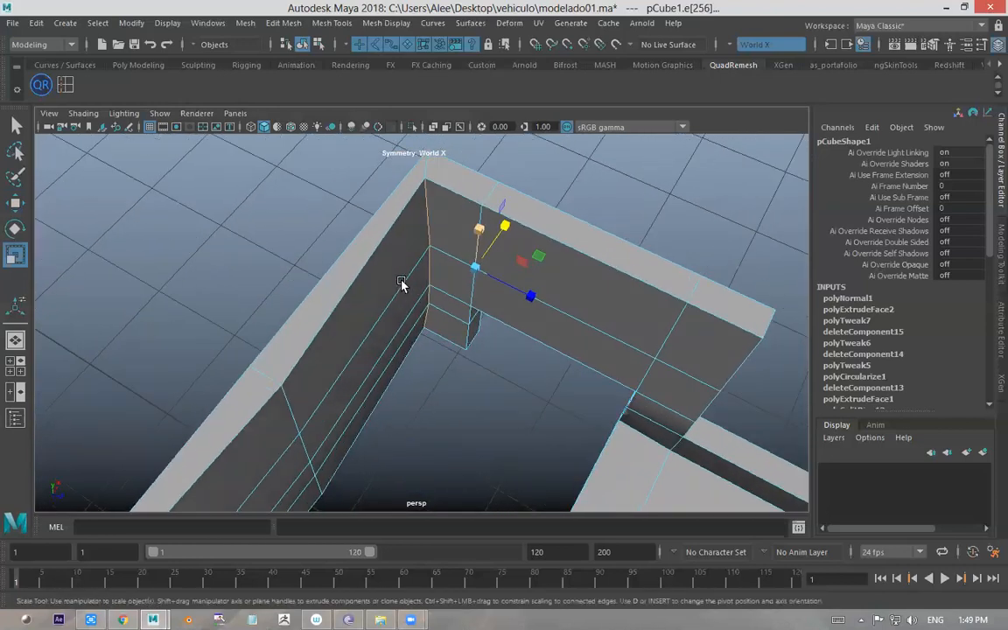
- Snap the corner edges' pivot to a rear panel vertex and scale the edges flat along Z in line with the panel
key(d)
drag(475, 271, 382, 323)
key(d)
drag(354, 467, 229, 410)
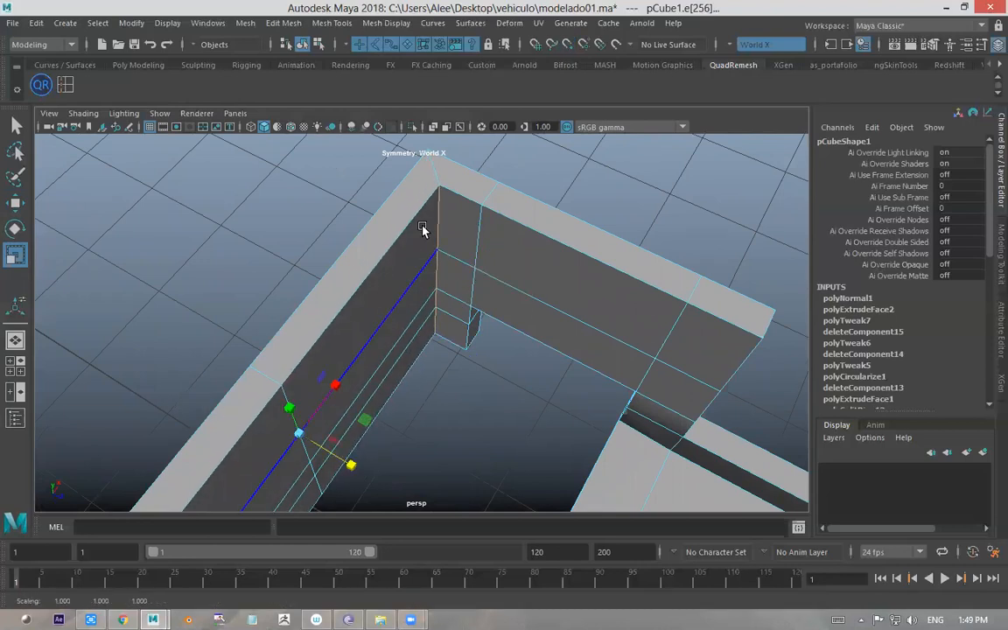
- Try to flatten a neighbouring inner edge loop by snapping its pivot to a vertex and scaling it
alt+drag(541, 313, 389, 265)
double_click(282, 251)
key(d)
key(v)
drag(324, 288, 326, 282)
drag(377, 230, 423, 233)
alt+drag(419, 236, 248, 327)
key(ctrl+z)
- Flatten the inner edges where floor meets side wall along X and Y, snapping their pivot to a wall vertex and a floor vertex
click(238, 331)
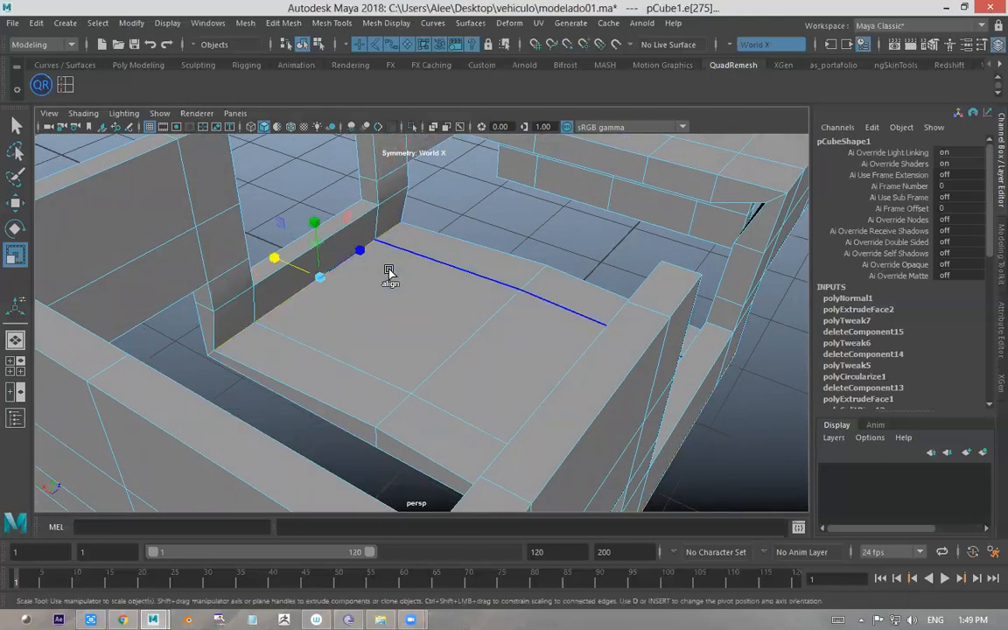
key(d)
key(v)
drag(321, 276, 352, 229)
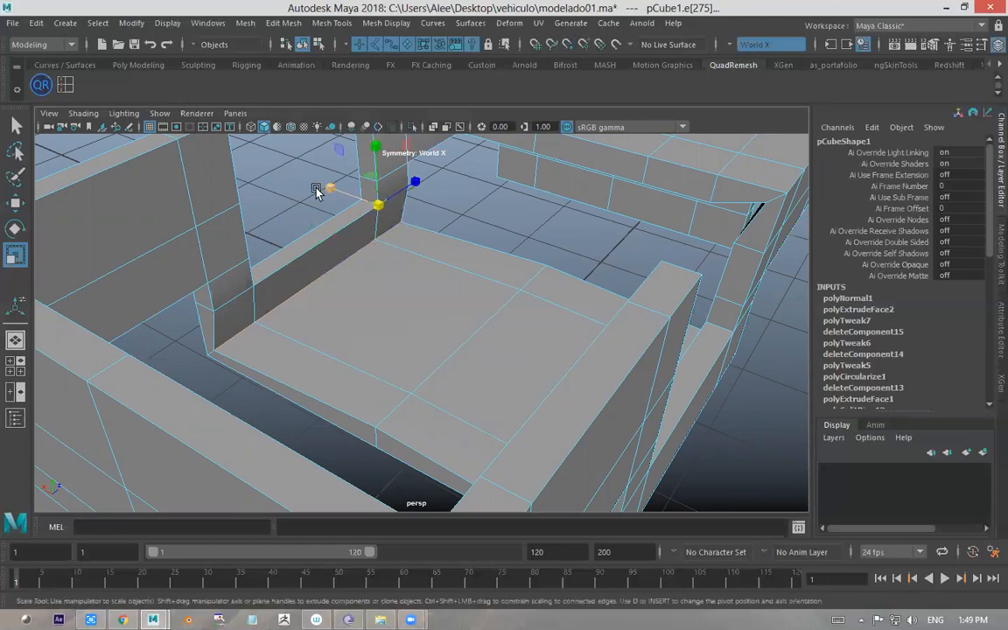
drag(325, 187, 354, 276)
drag(383, 215, 501, 272)
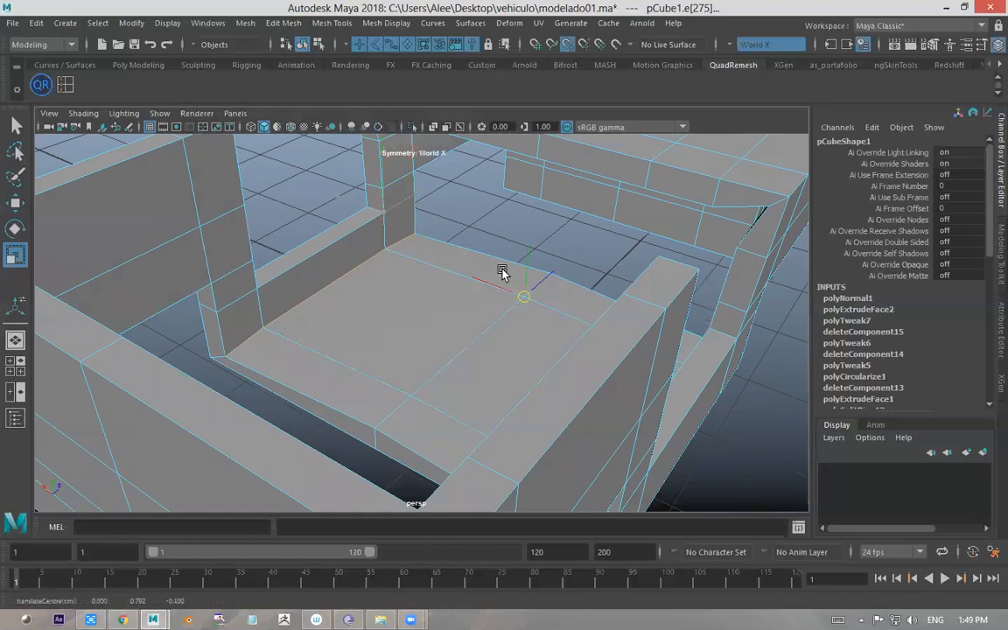
drag(559, 221, 559, 290)
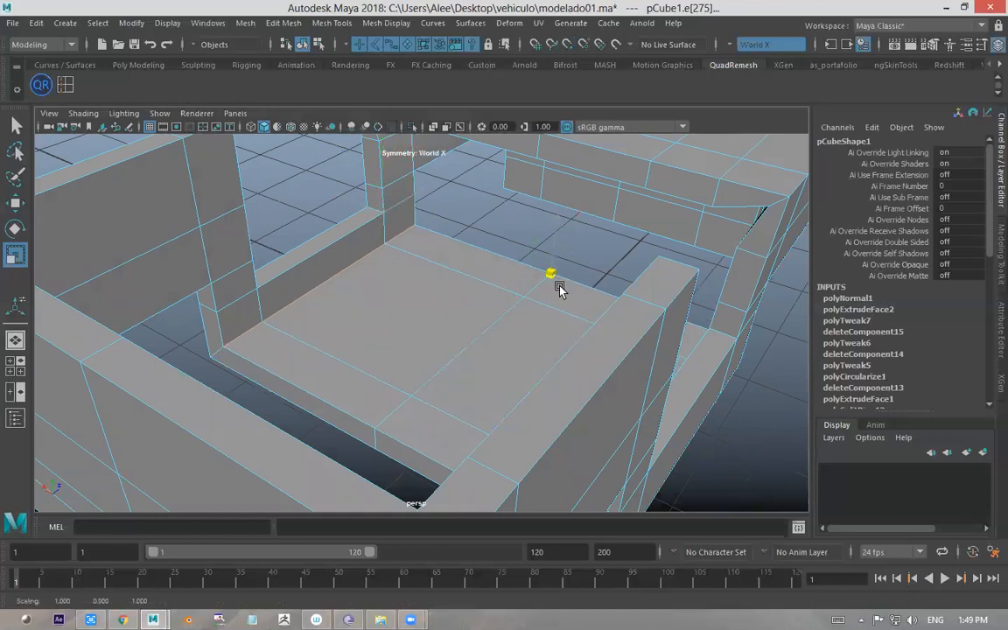
- Flatten the inner upper edges between the side wall and the hood's underside along X and Y, using vertex-snapped pivots
alt+drag(477, 348, 406, 316)
scroll(406, 316, up, 8)
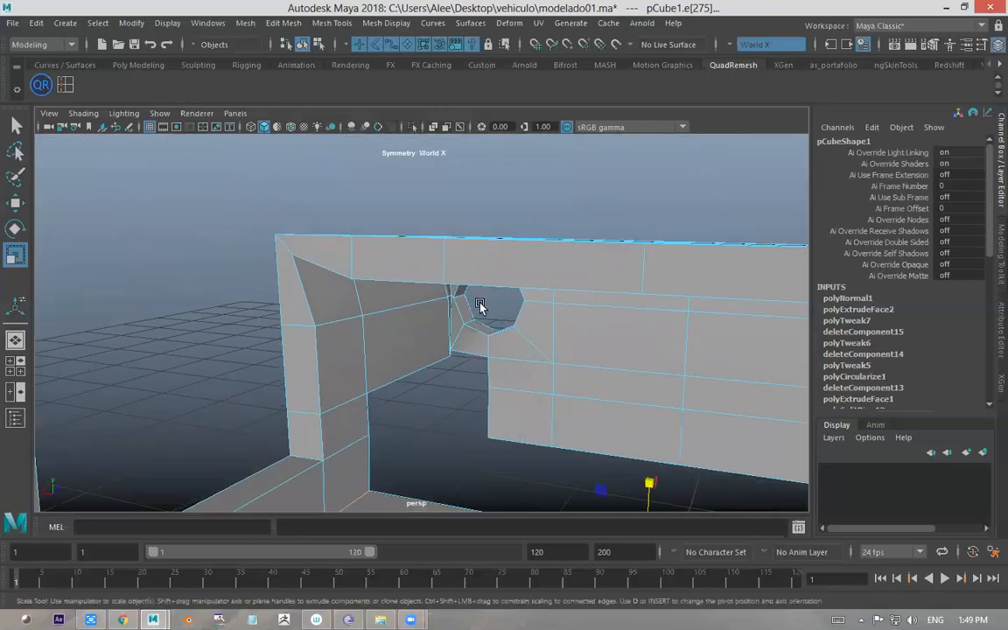
alt+drag(519, 302, 379, 287)
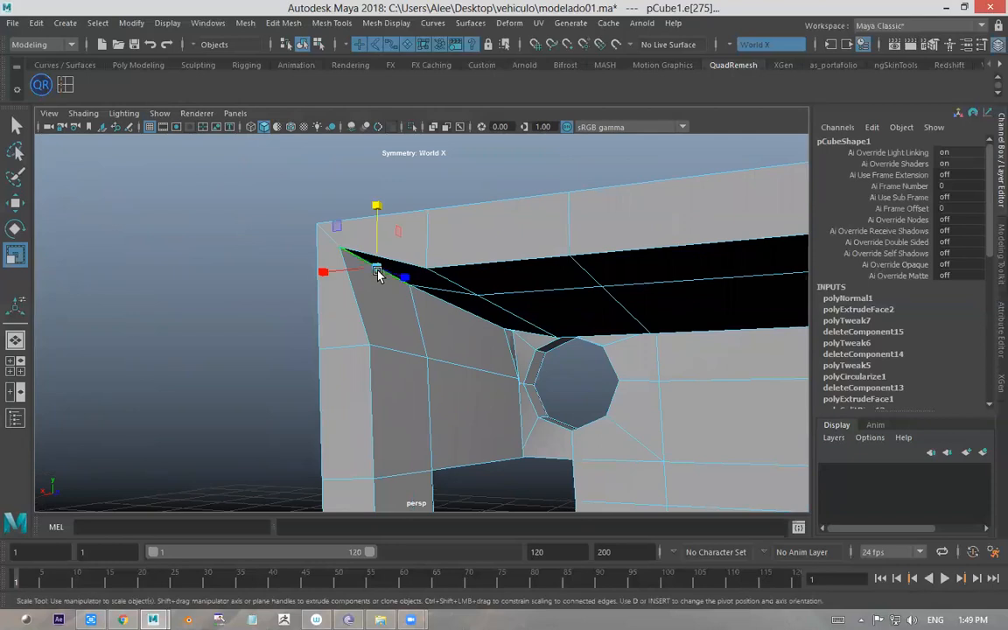
alt+drag(505, 339, 517, 302)
alt+drag(615, 348, 449, 319)
drag(364, 222, 307, 278)
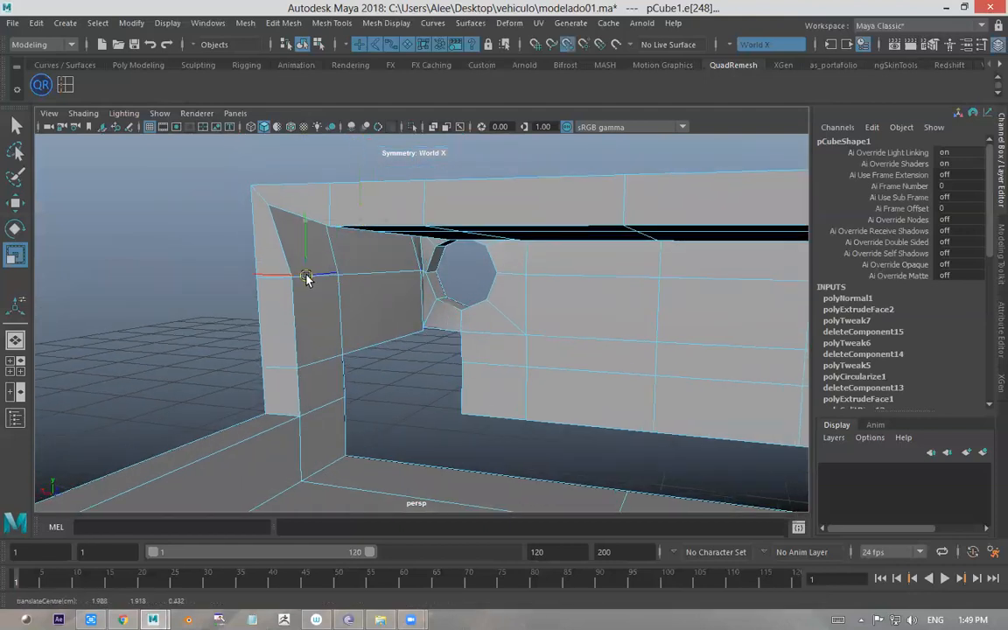
drag(238, 279, 298, 276)
alt+drag(410, 276, 448, 267)
drag(457, 206, 455, 269)
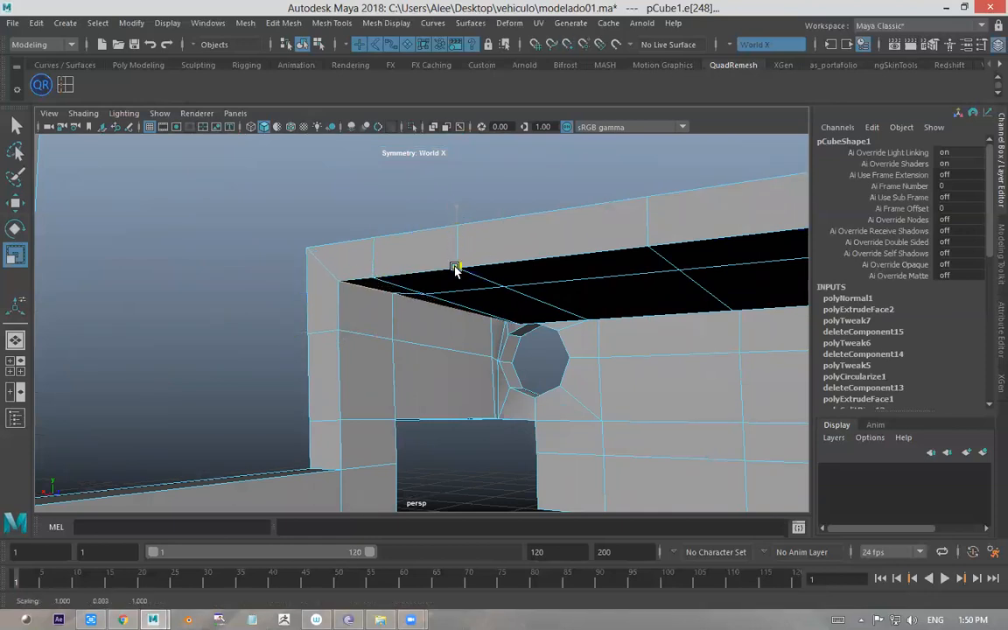
- Select the middle row of faces on the hood's underside, scale it flat along Y and raise it slightly
alt+drag(452, 310, 475, 341)
click(588, 337)
alt+drag(615, 331, 541, 303)
right_drag(542, 303, 539, 266)
click(439, 305)
shift+double_click(534, 296)
alt+drag(625, 295, 520, 322)
drag(499, 200, 499, 289)
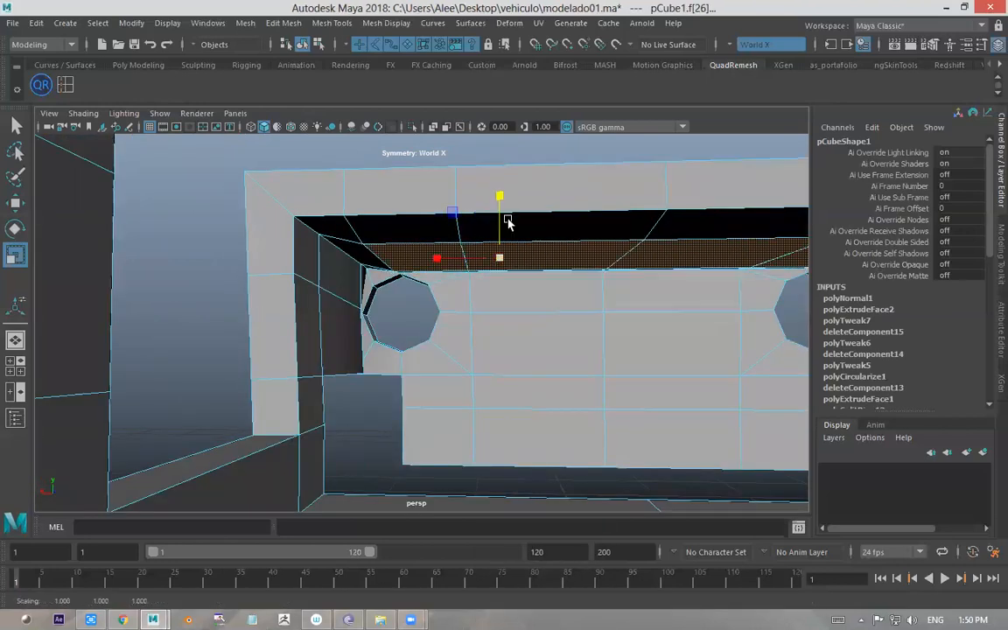
key(w)
drag(500, 194, 500, 182)
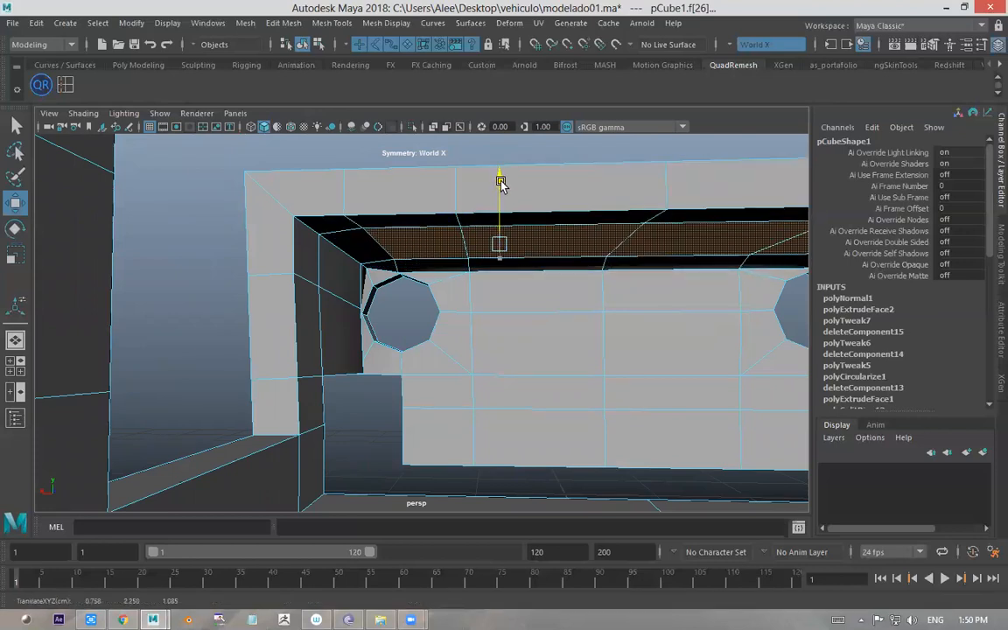
- Add the front row of underside faces to the selection, scale both rows flat along Y and lower them slightly
shift+click(451, 264)
shift+double_click(543, 264)
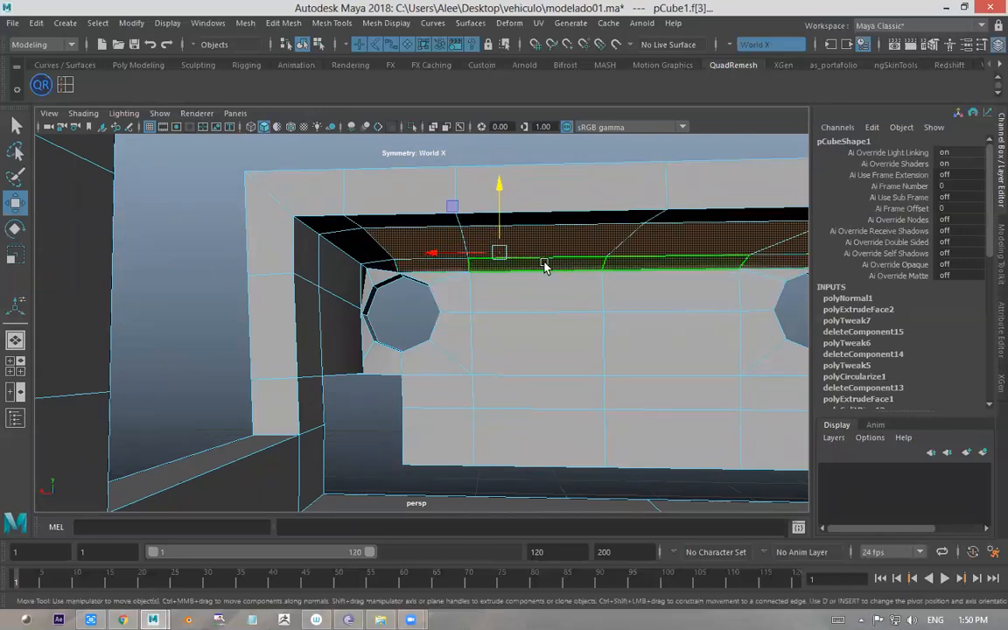
key(e)
key(r)
drag(499, 193, 498, 276)
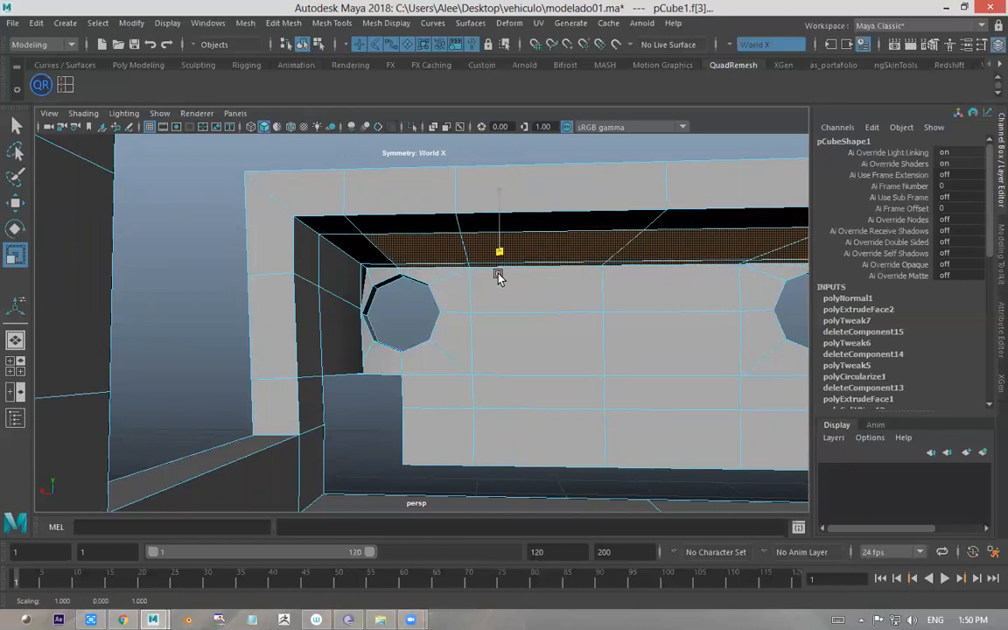
key(w)
drag(500, 205, 500, 218)
- Snap the selected faces' pivot to a vertex on the hood's inner rim and scale them flat along Y level with it
key(d)
key(v)
drag(501, 265, 422, 237)
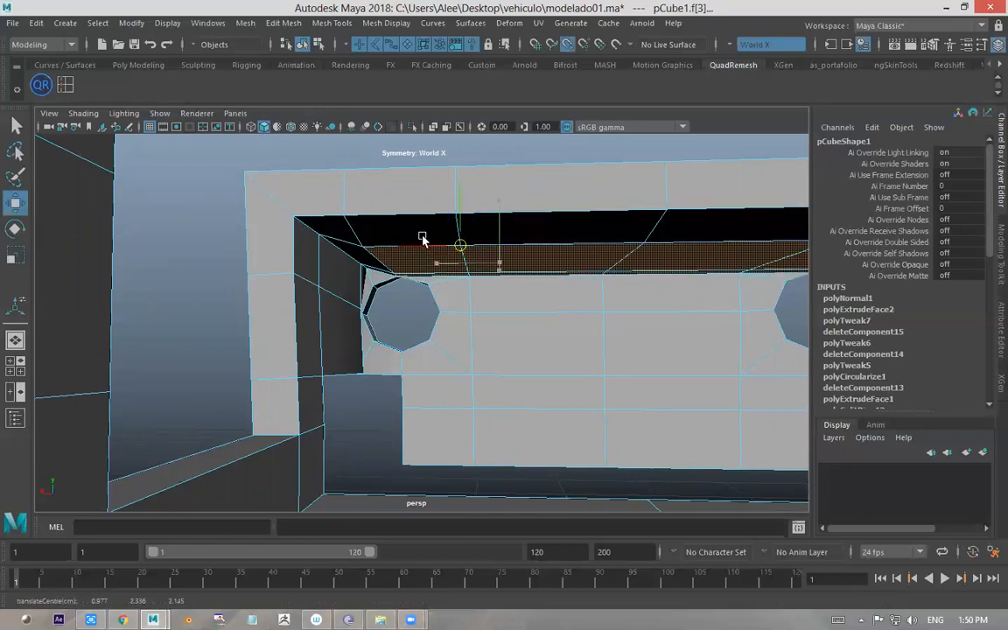
key(e)
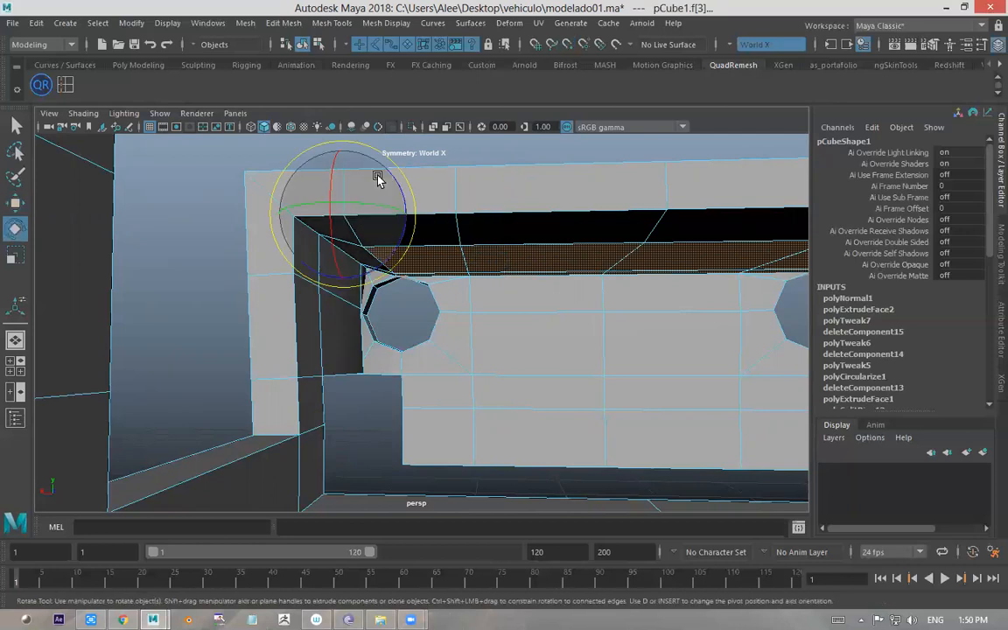
key(r)
drag(343, 153, 344, 307)
scroll(364, 249, down, 2)
alt+drag(380, 252, 335, 275)
alt+drag(460, 207, 524, 240)
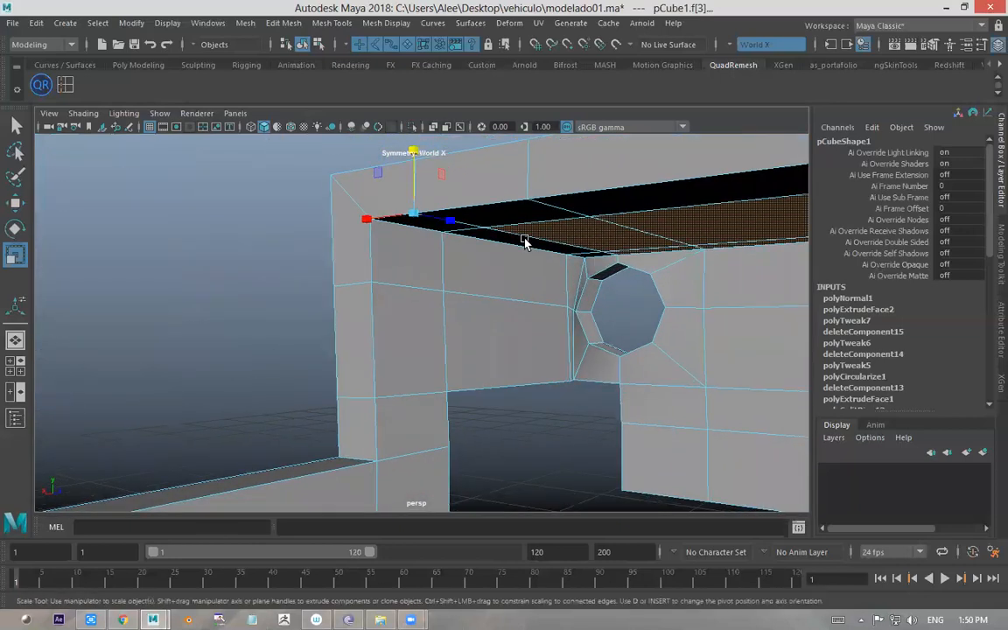
- Select the upper inner side-wall faces below the hood and examine the inner corner beside the headlight hole
right_drag(525, 213, 523, 252)
shift+click(524, 342)
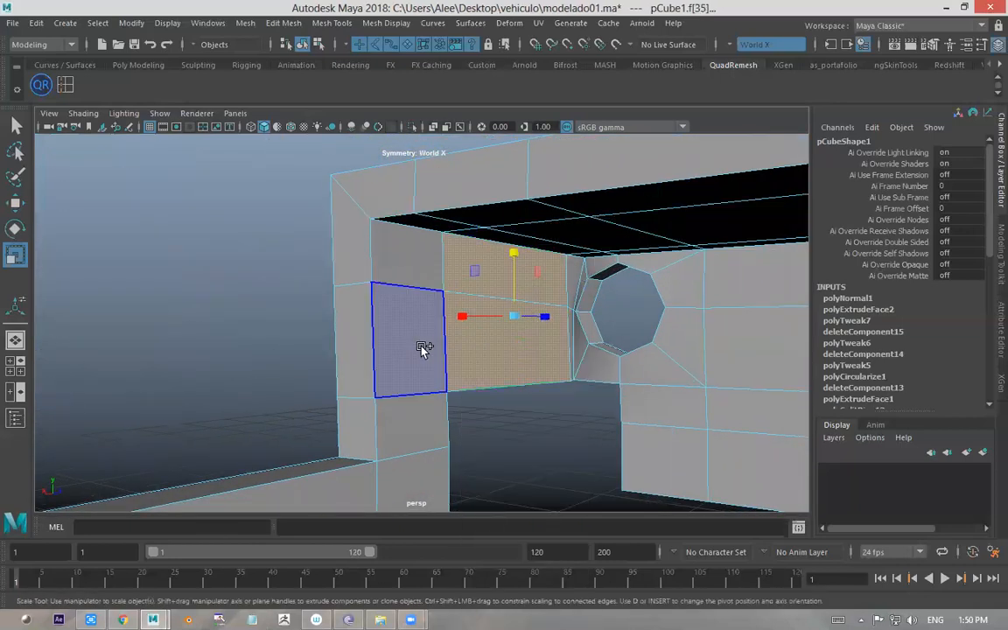
shift+click(423, 348)
shift+click(407, 272)
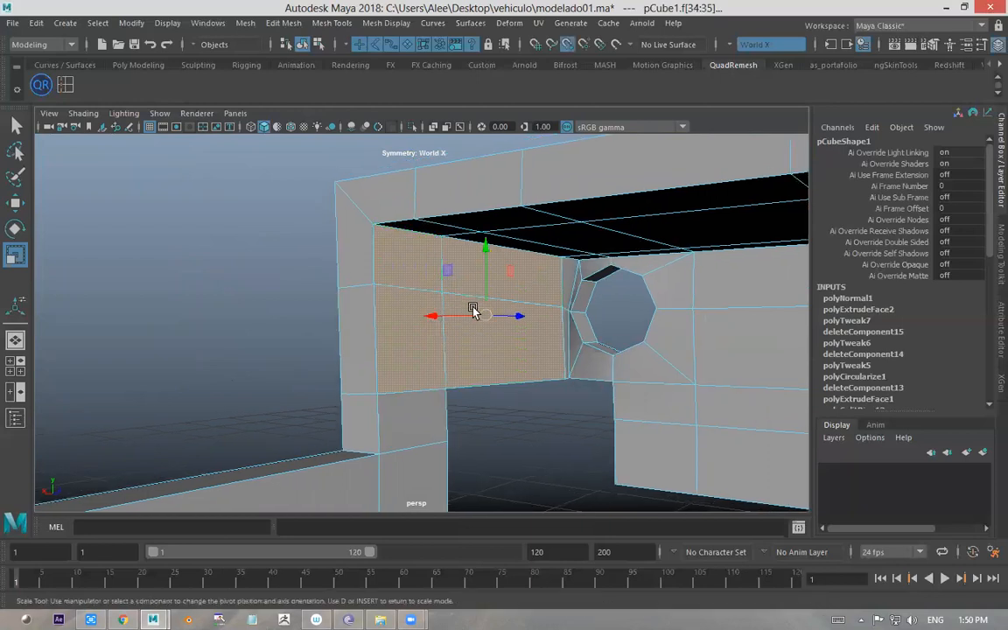
alt+drag(580, 293, 377, 299)
alt+right_drag(377, 299, 621, 318)
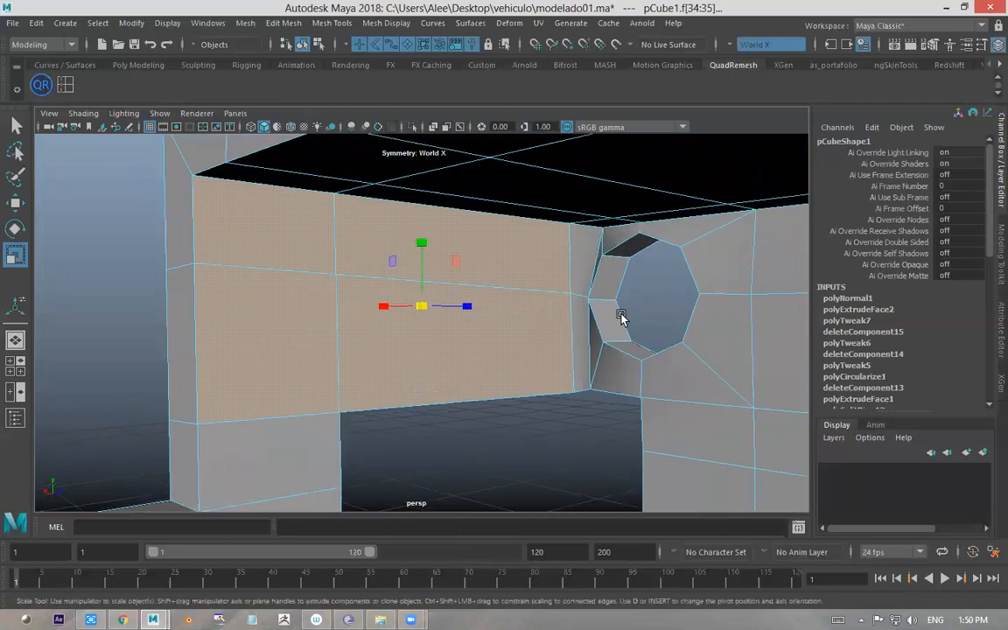
key(f)
alt+middle_drag(367, 295, 156, 294)
alt+right_drag(476, 308, 588, 319)
alt+middle_drag(412, 273, 513, 295)
alt+drag(516, 294, 210, 272)
alt+middle_drag(299, 269, 432, 275)
alt+right_drag(432, 275, 367, 261)
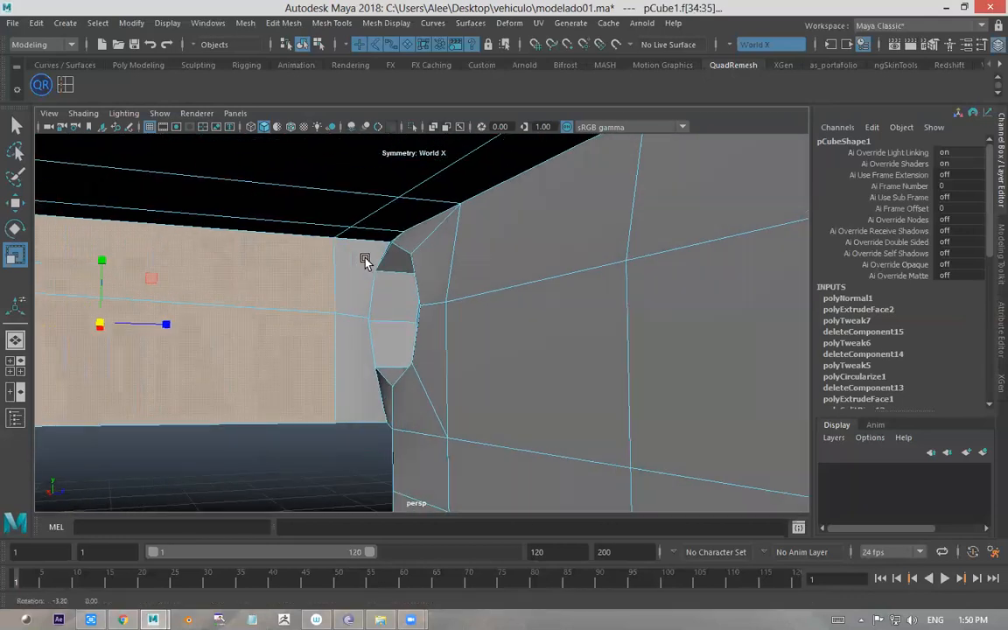
alt+right_drag(430, 250, 401, 251)
mouse_move(400, 251)
alt+mouse_down()
mouse_move(418, 254)
mouse_move(406, 252)
alt+mouse_up()
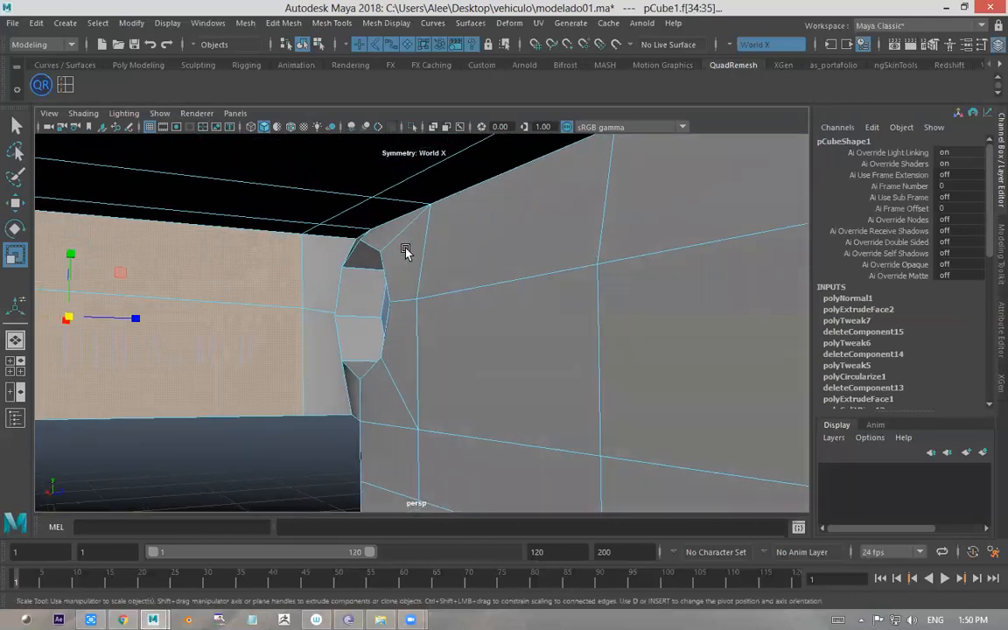
- Select the front wall's inner upper edges above the headlight hole and reposition their pivot
right_drag(455, 195, 456, 166)
click(464, 191)
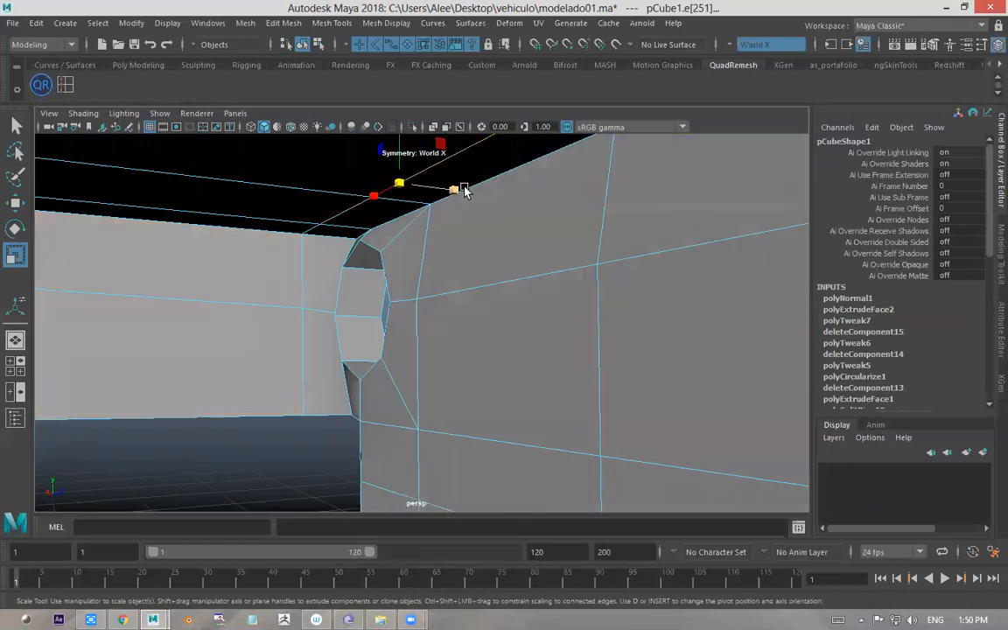
alt+drag(474, 191, 318, 218)
click(286, 188)
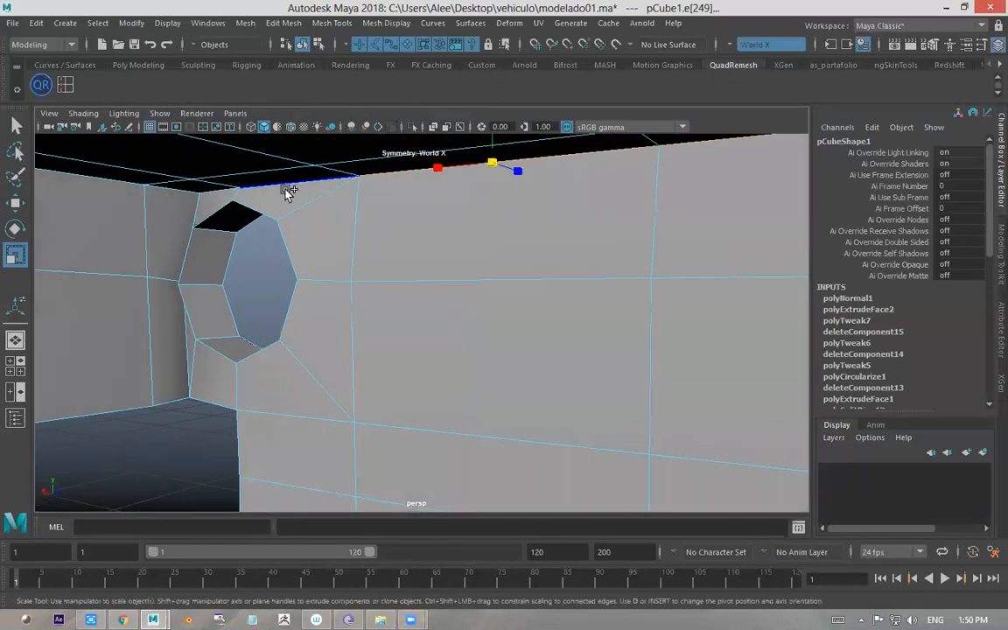
click(210, 195)
alt+drag(210, 194, 357, 246)
alt+drag(247, 316, 556, 293)
key(d)
drag(540, 421, 411, 424)
- Select the inner vertical corner edge beside the headlight hole, snap its pivot to a side-wall vertex and scale it flat along X
alt+drag(458, 367, 375, 309)
click(323, 257)
alt+drag(323, 257, 385, 331)
alt+right_drag(431, 325, 314, 319)
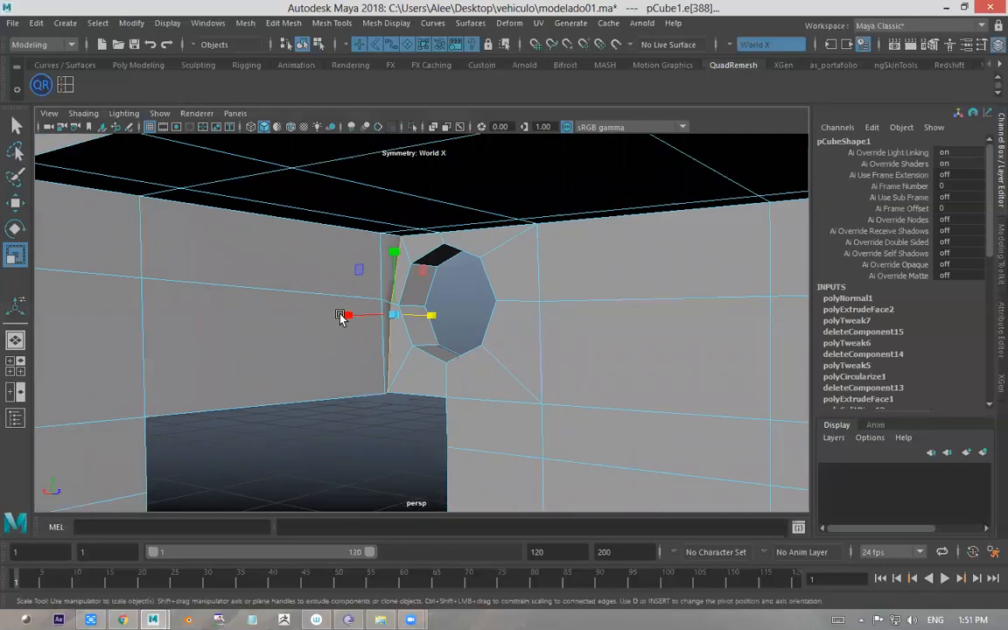
alt+middle_drag(342, 317, 356, 318)
key(d)
key(v)
drag(360, 317, 315, 312)
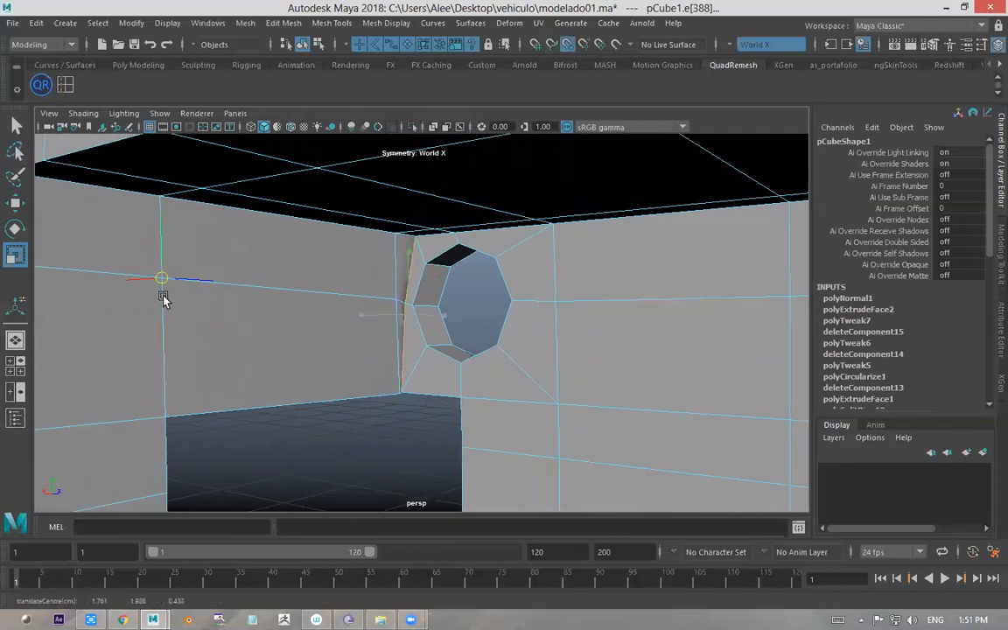
alt+drag(165, 300, 250, 295)
drag(117, 282, 275, 287)
mouse_move(345, 285)
alt+mouse_down()
mouse_move(311, 284)
mouse_move(334, 287)
alt+mouse_up()
right_drag(336, 279, 337, 254)
click(378, 259)
shift+click(257, 262)
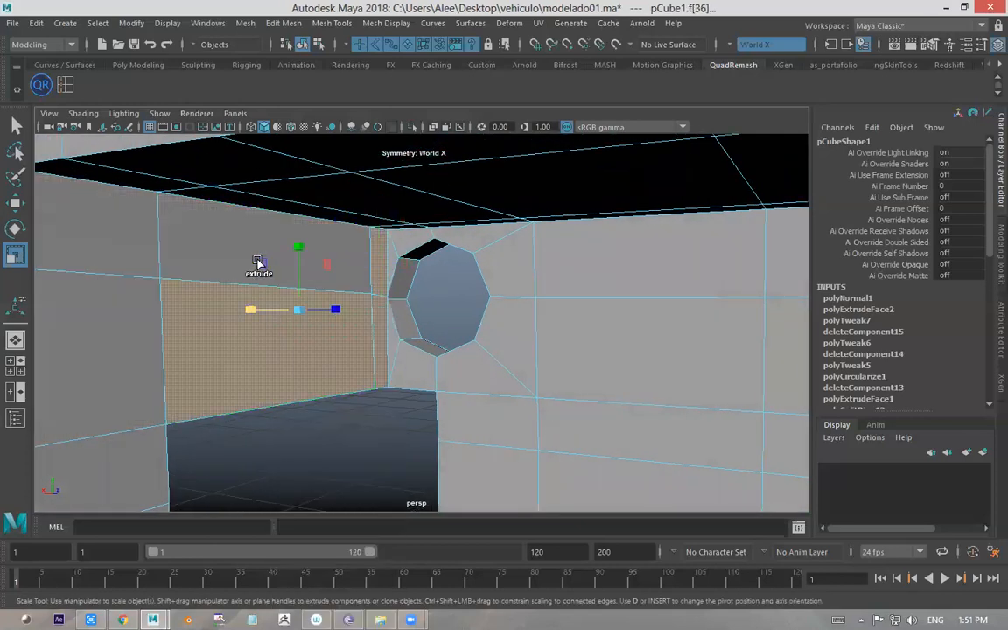
shift+click(257, 263)
shift+click(127, 252)
alt+drag(129, 253, 259, 252)
click(250, 247)
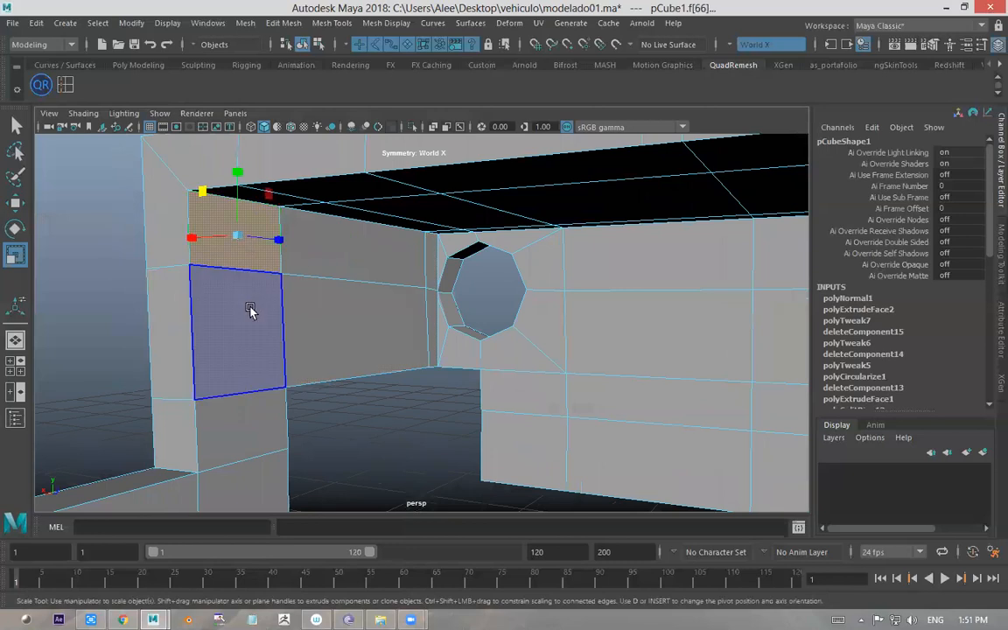
shift+click(250, 311)
shift+click(373, 310)
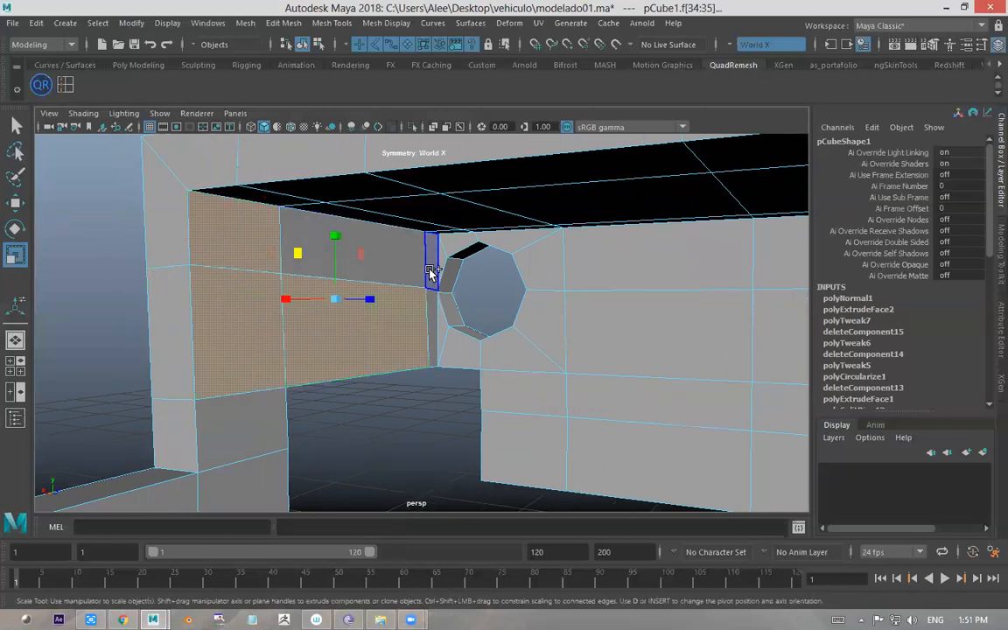
click(431, 298)
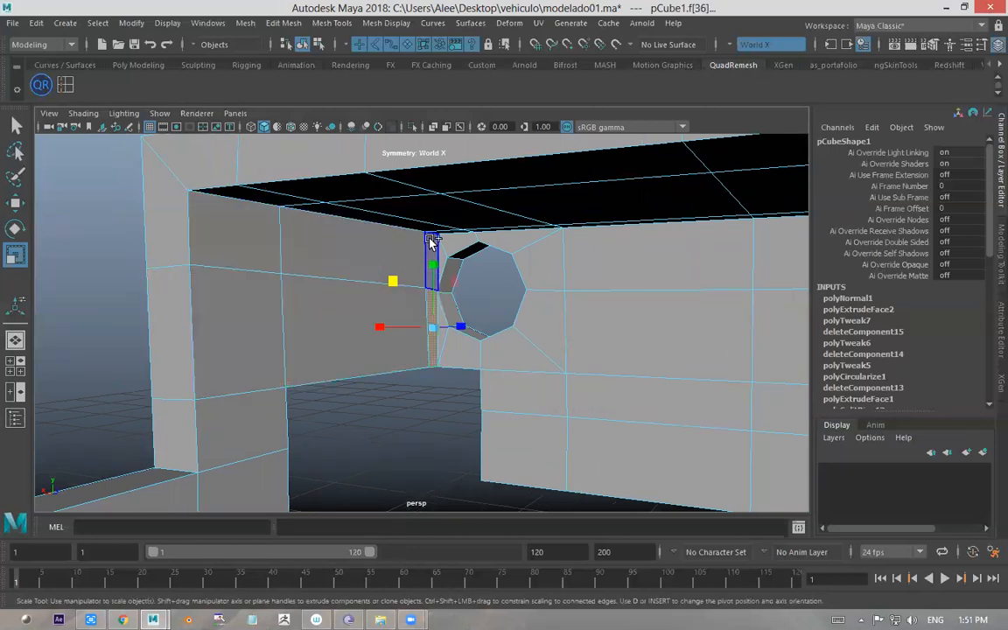
shift+click(343, 240)
shift+click(315, 350)
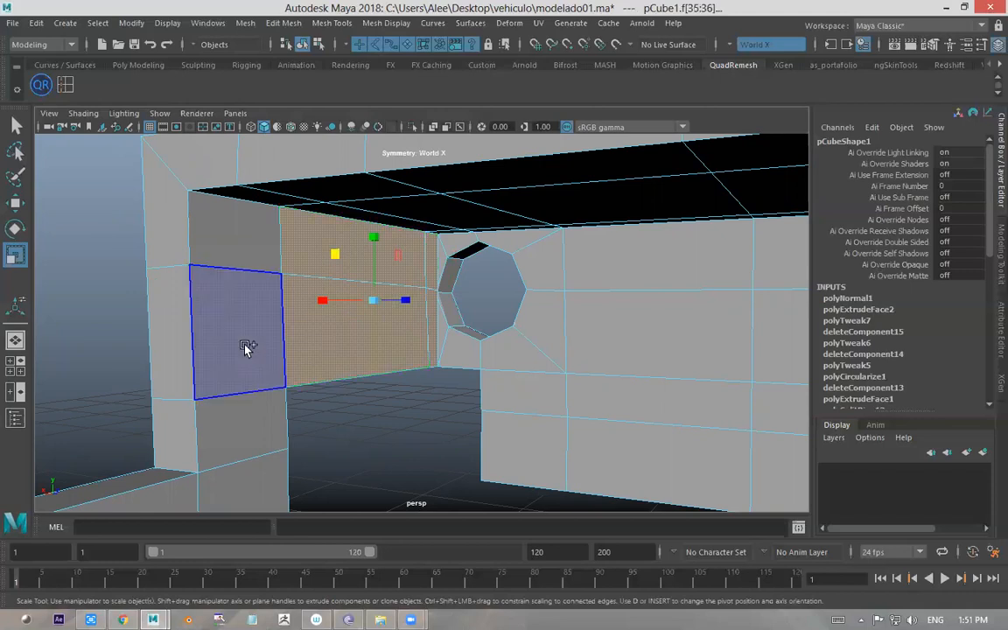
shift+click(245, 347)
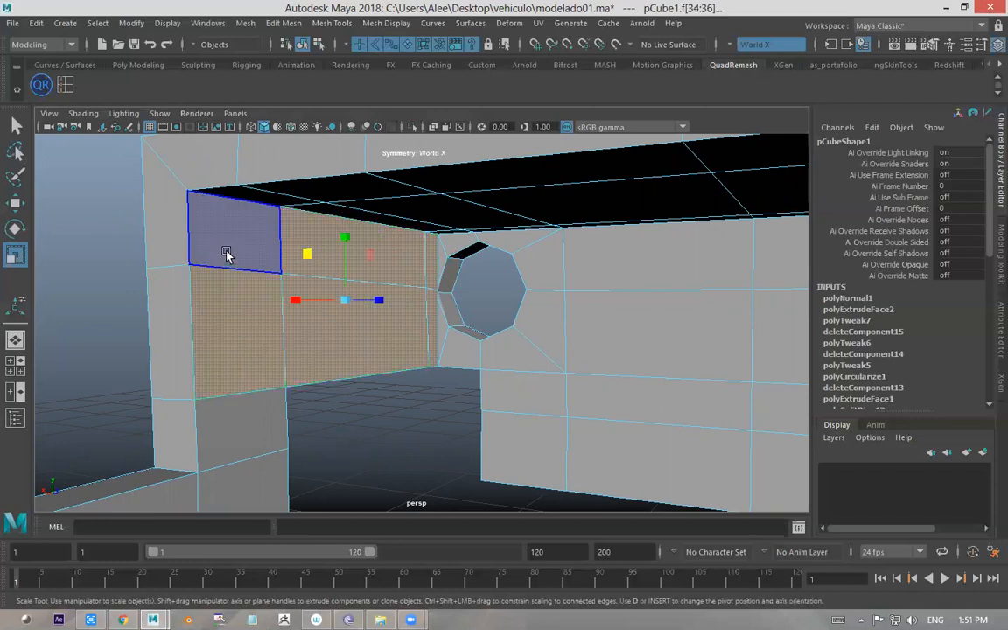
click(226, 254)
click(322, 304)
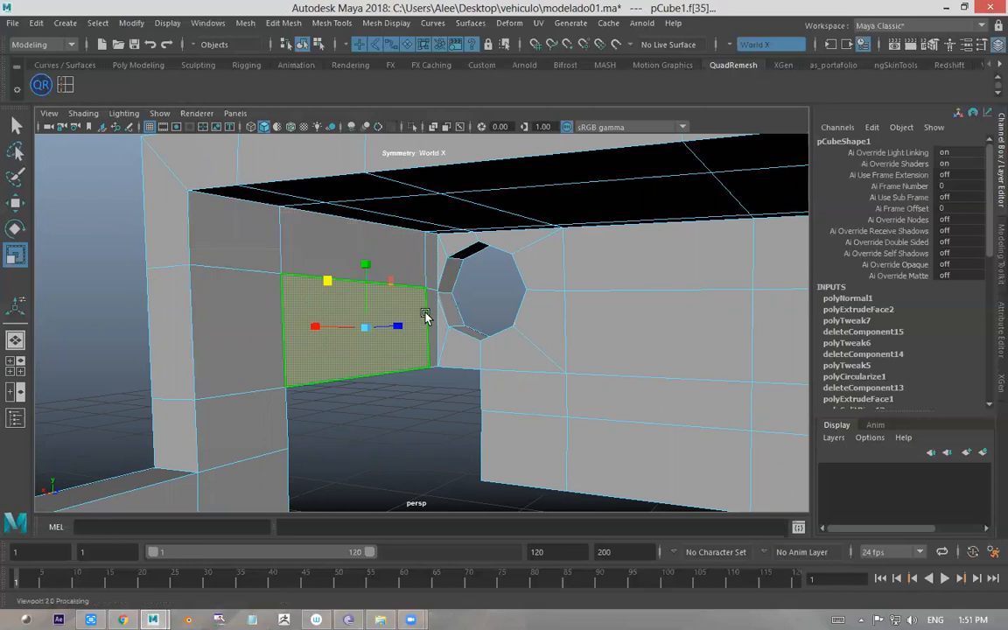
scroll(260, 248, up, 1)
click(206, 204)
alt+drag(318, 238, 303, 239)
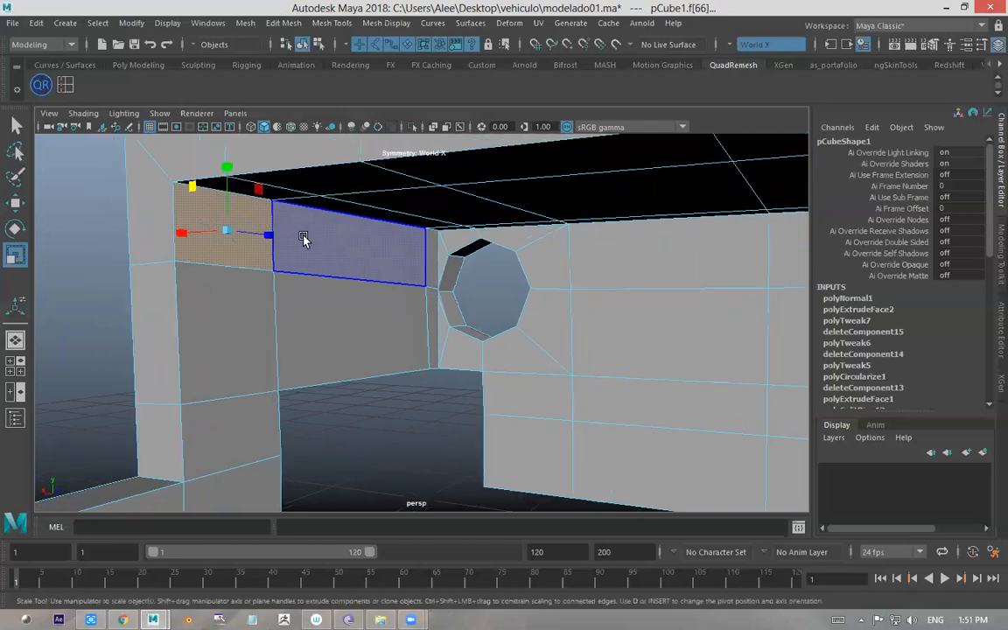
right_click(304, 239)
click(299, 251)
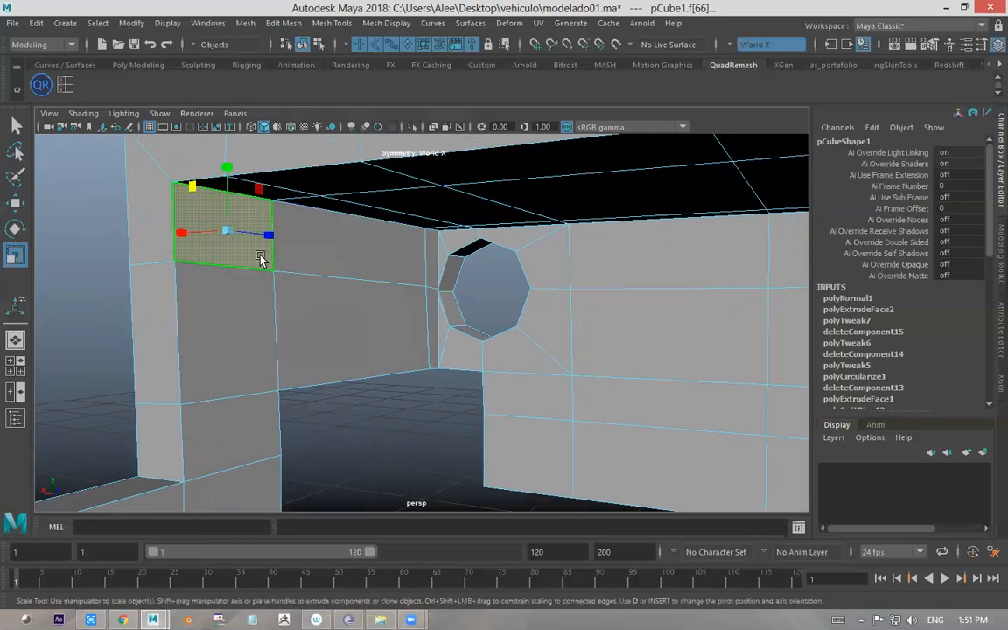
click(374, 264)
click(299, 340)
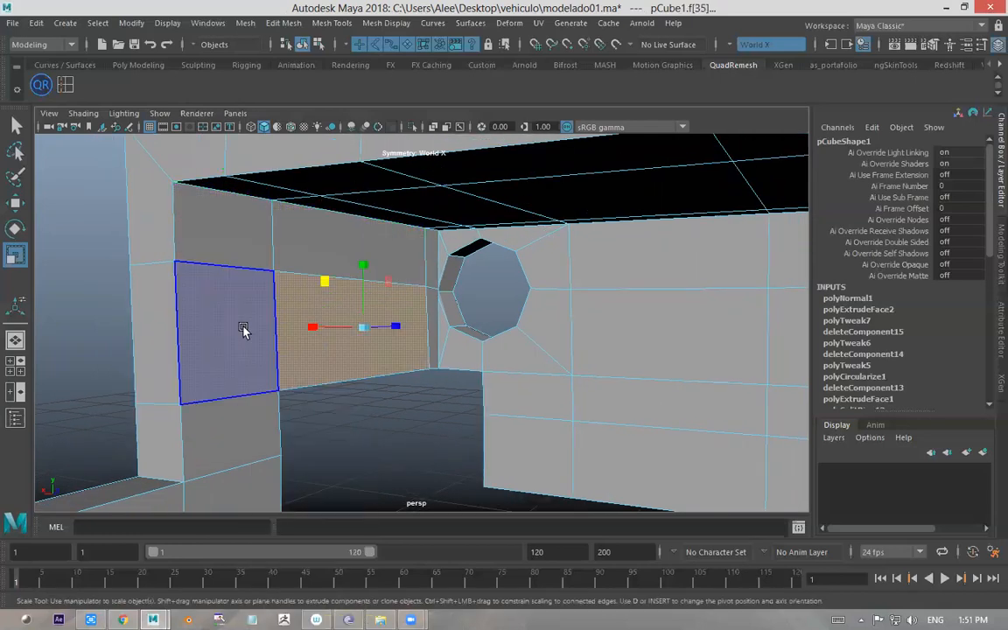
click(245, 330)
- Select the inner side-wall faces from below the hood down to the sill and scale them flat along X
click(236, 243)
shift+click(340, 260)
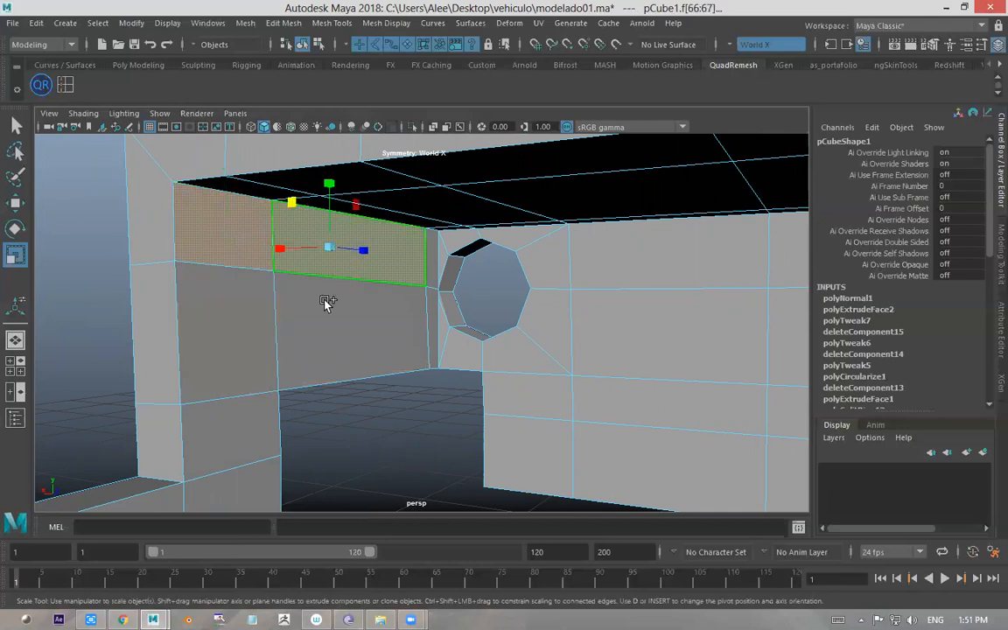
shift+click(252, 333)
shift+click(386, 335)
shift+click(248, 449)
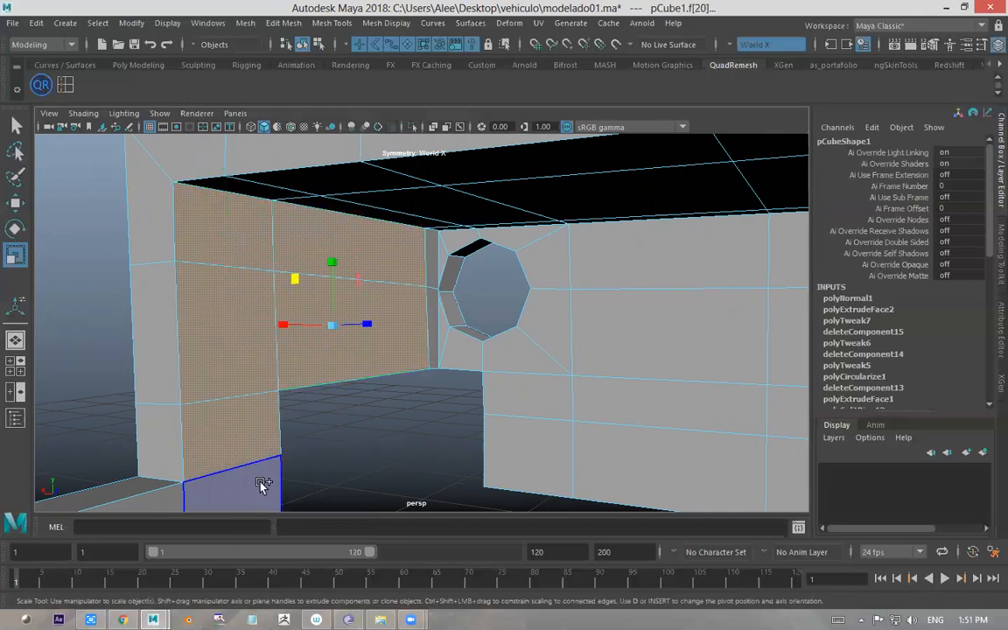
shift+click(259, 484)
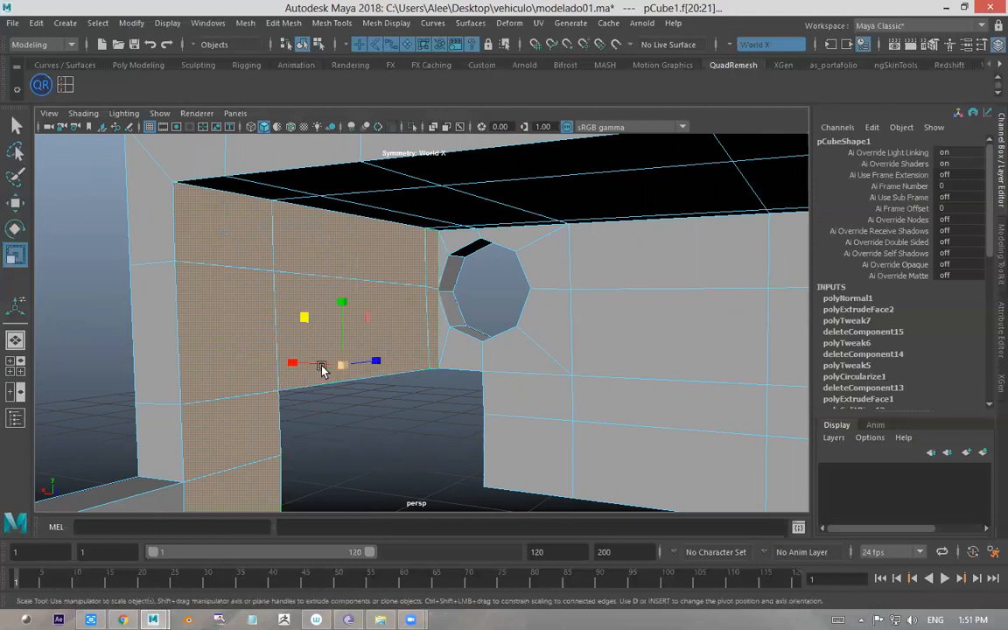
drag(339, 365, 420, 367)
- Try moving the selected inner side-wall faces along X, and undo the move
key(w)
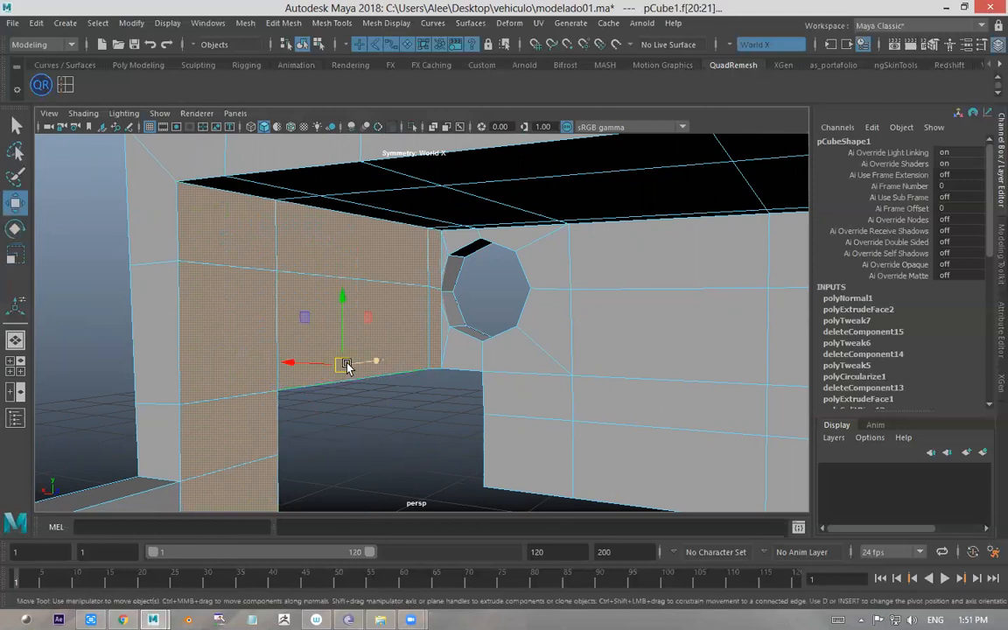
drag(322, 360, 380, 281)
key(ctrl+z)
- Add the inner sill and rear side-wall faces to the selection and scale the whole inner side flat along X
scroll(449, 318, down, 2)
alt+drag(449, 318, 475, 296)
alt+drag(500, 295, 448, 331)
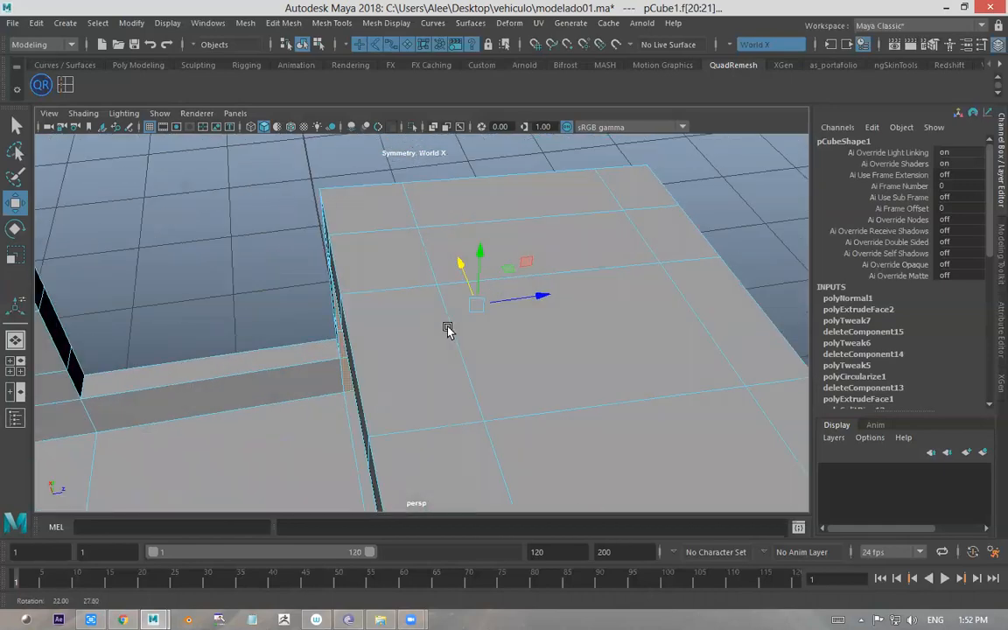
alt+middle_drag(448, 330, 571, 312)
alt+right_drag(572, 313, 459, 317)
alt+drag(459, 318, 495, 317)
click(490, 320)
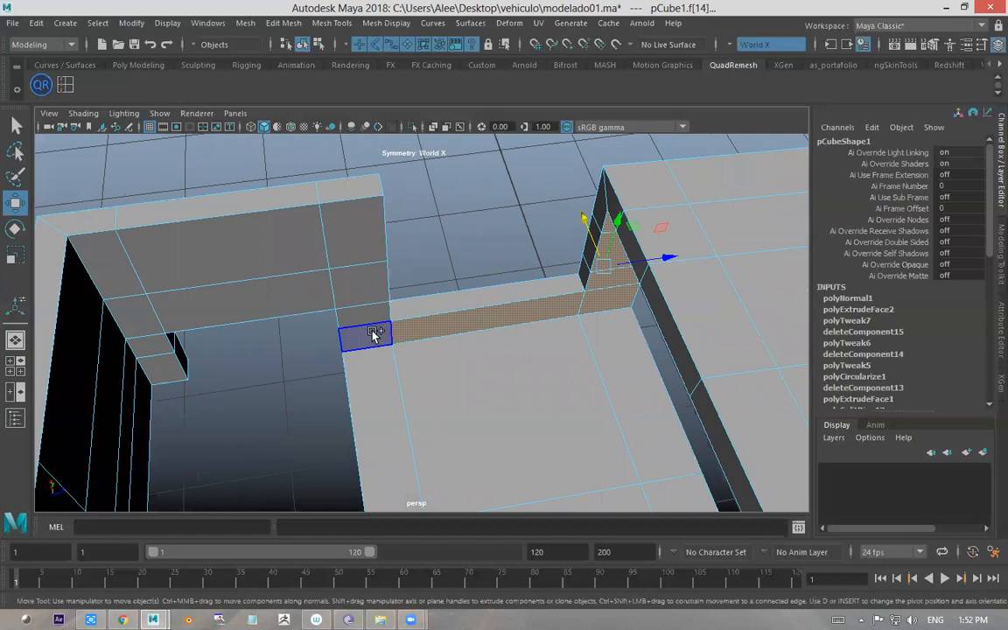
shift+double_click(363, 238)
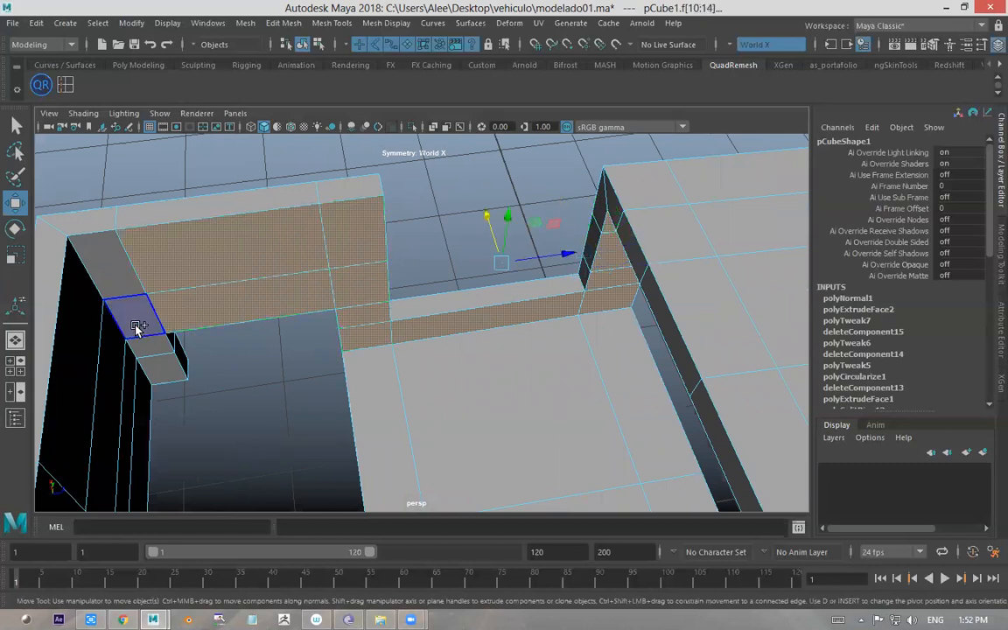
alt+drag(255, 353, 446, 296)
key(e)
key(r)
drag(409, 214, 415, 217)
- Try moving the selected inner side faces along X to adjust the wall thickness, and undo the moves
alt+drag(522, 258, 484, 394)
scroll(490, 351, up, 3)
scroll(580, 375, down, 5)
key(w)
drag(342, 376, 317, 377)
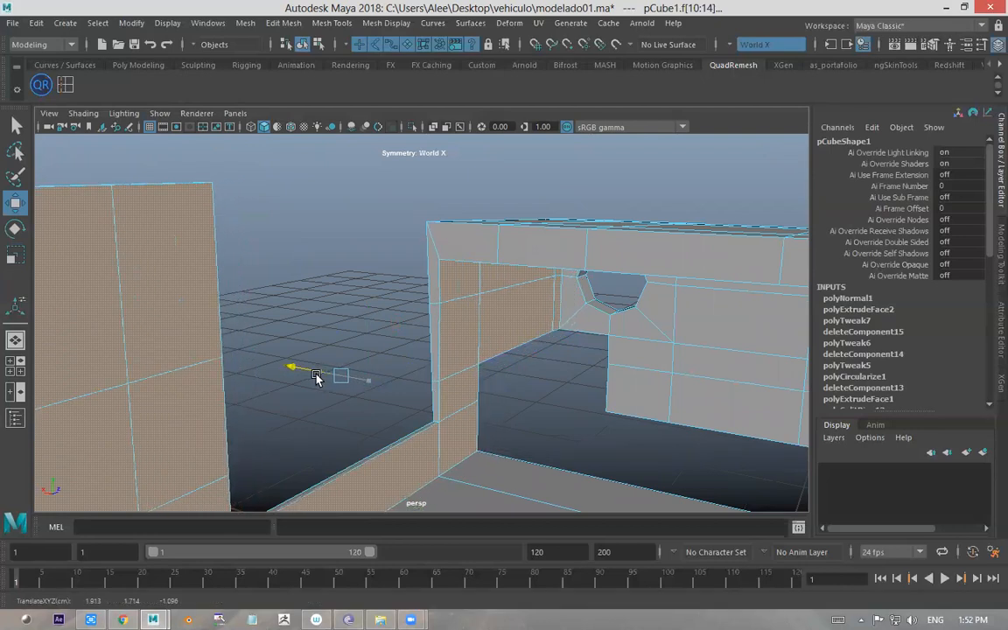
key(ctrl+z)
key(ctrl+z)
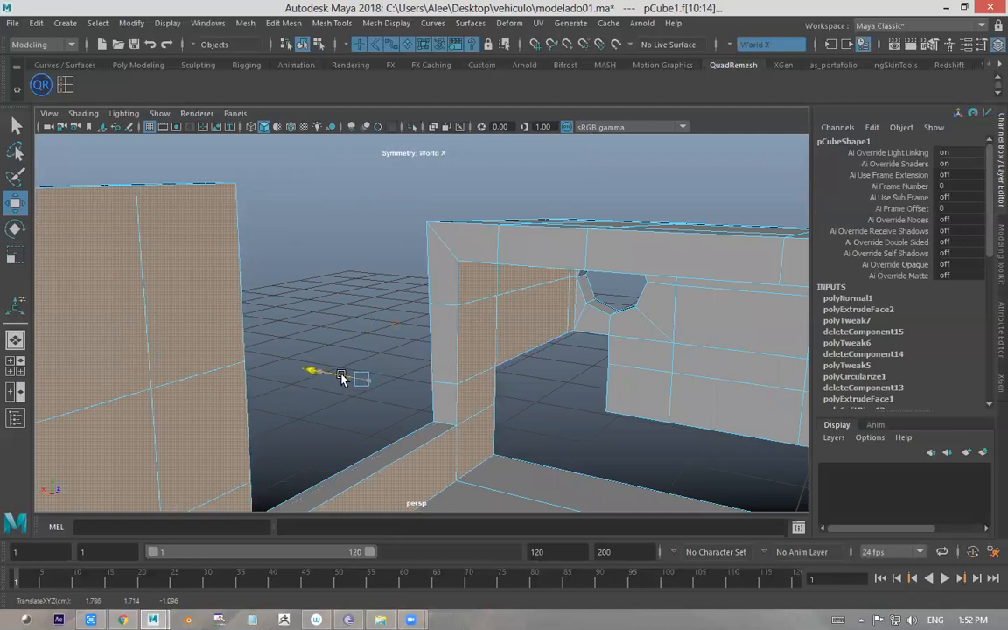
alt+drag(434, 376, 387, 395)
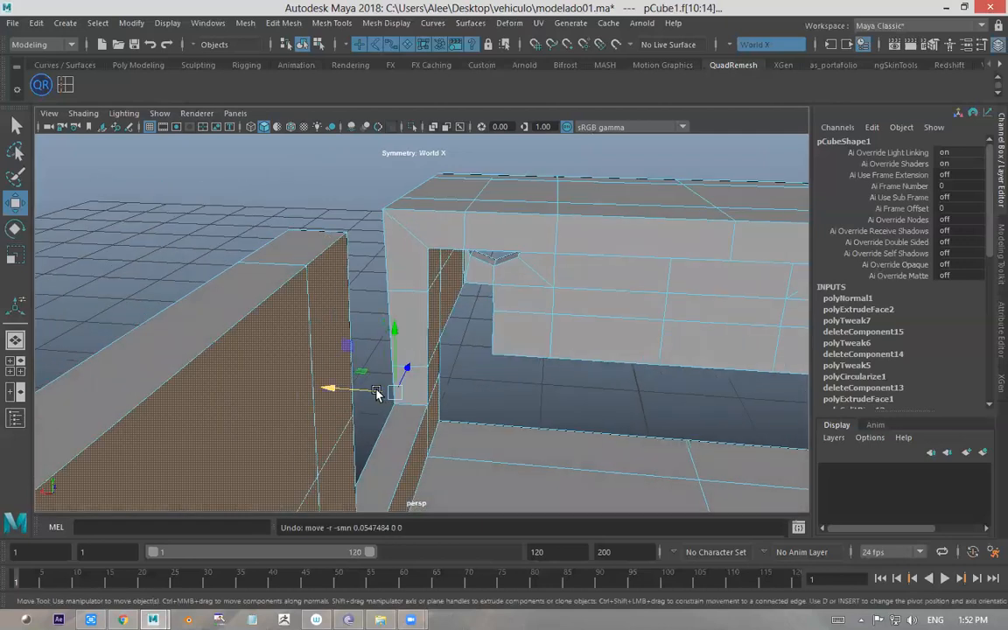
- Select the ring of faces lining the inside of the headlight hole
alt+drag(534, 355, 568, 283)
scroll(394, 352, down, 5)
click(544, 256)
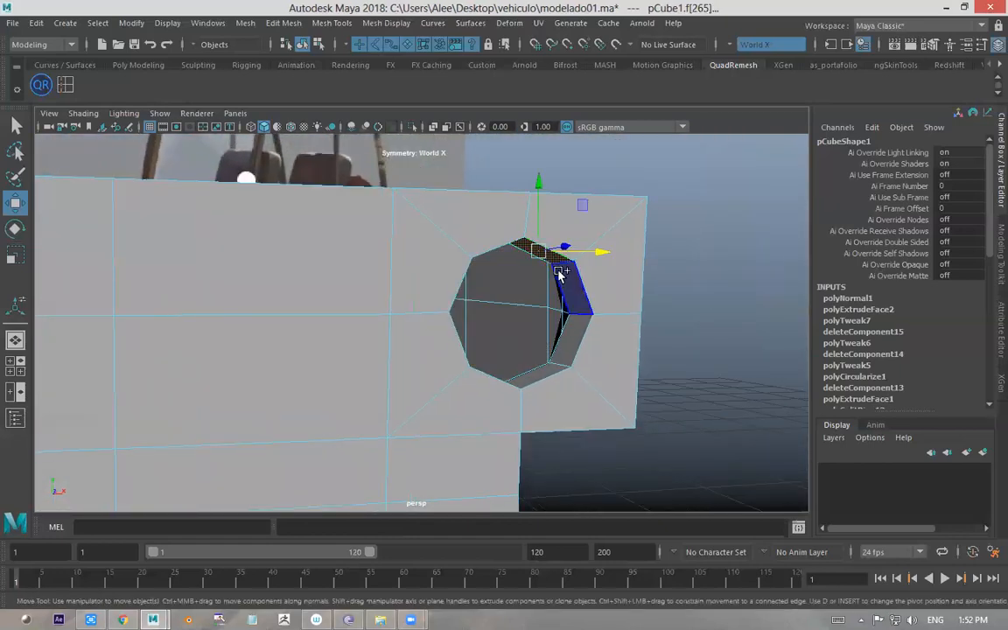
shift+click(569, 288)
shift+click(574, 331)
shift+click(540, 376)
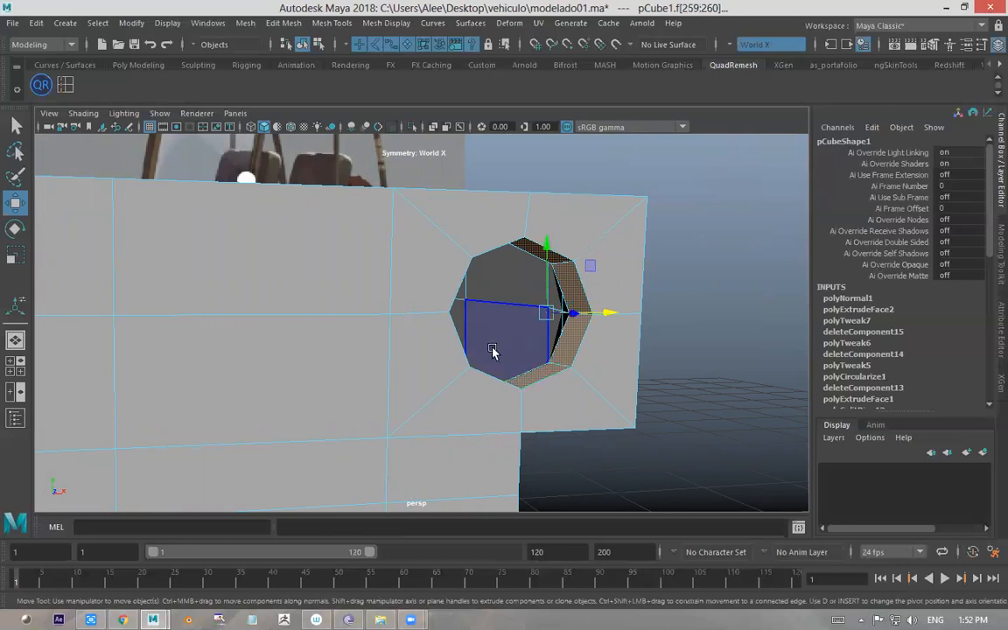
alt+drag(490, 352, 232, 418)
shift+click(206, 391)
shift+click(208, 348)
alt+drag(250, 318, 295, 271)
shift+click(315, 202)
- Select the outer side faces of the hood section, from the front corner back to the door opening
alt+drag(366, 248, 368, 299)
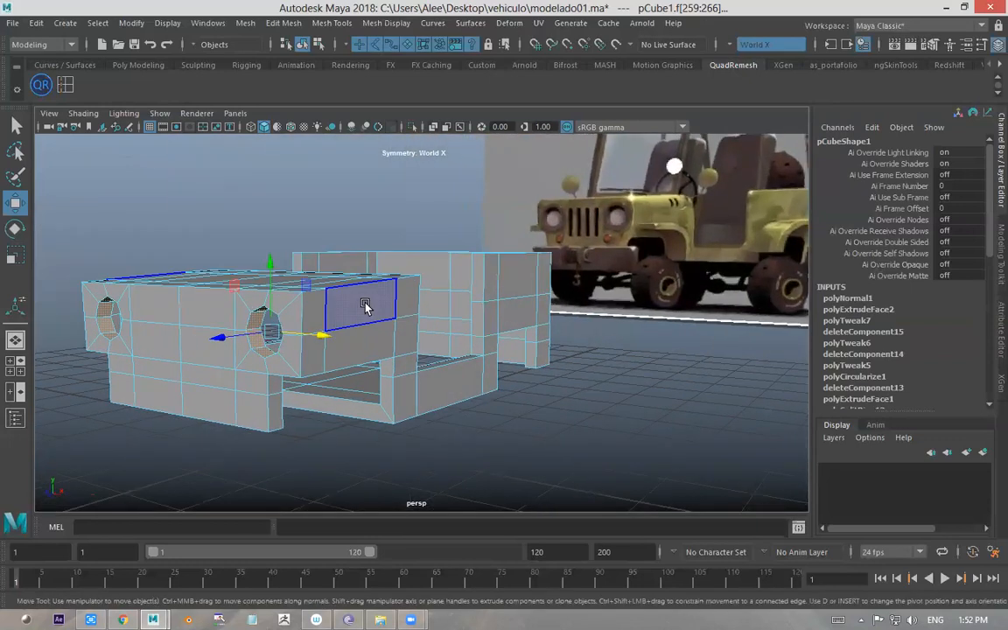
click(366, 305)
shift+click(313, 325)
shift+click(313, 351)
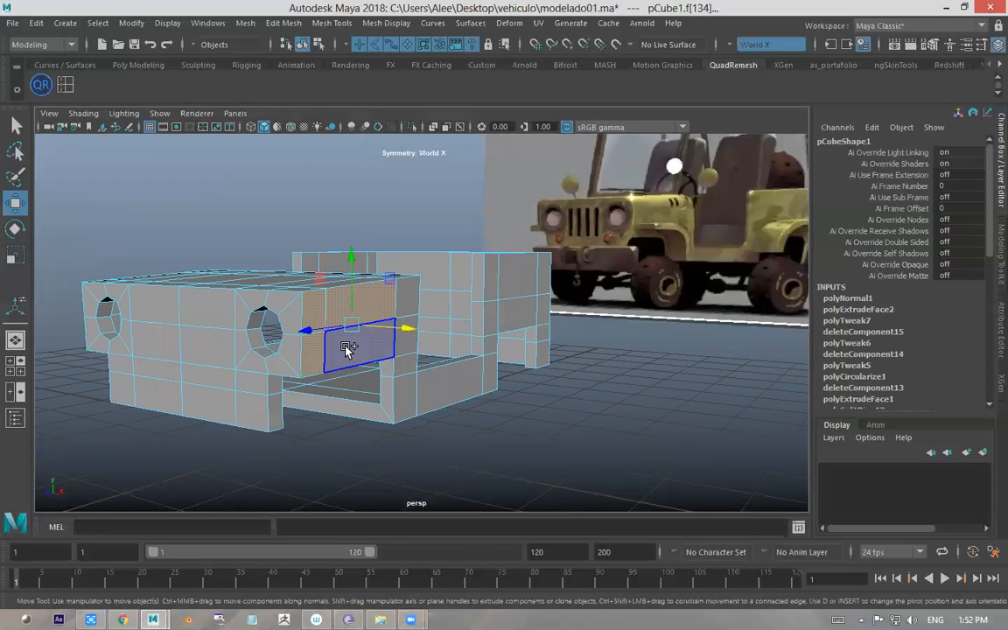
shift+click(348, 351)
shift+click(410, 364)
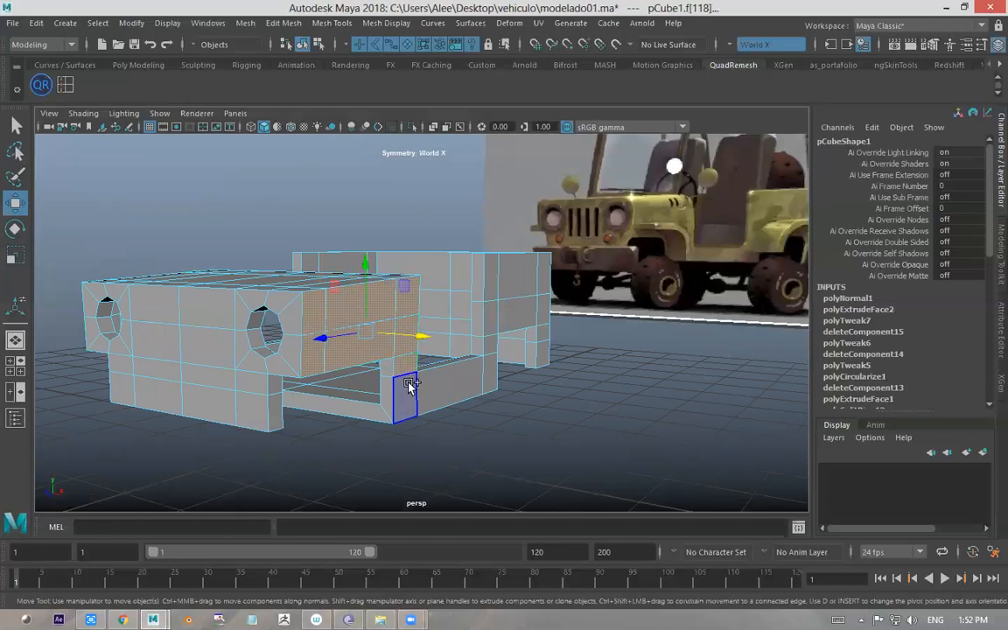
- Add the outer faces of the sill and the rear side wall, back to the rear corner, to the face selection
shift+click(408, 388)
shift+click(455, 384)
shift+click(493, 378)
shift+click(494, 345)
shift+click(492, 315)
shift+click(491, 285)
shift+click(509, 285)
shift+click(512, 313)
shift+click(543, 287)
shift+click(544, 310)
shift+click(544, 332)
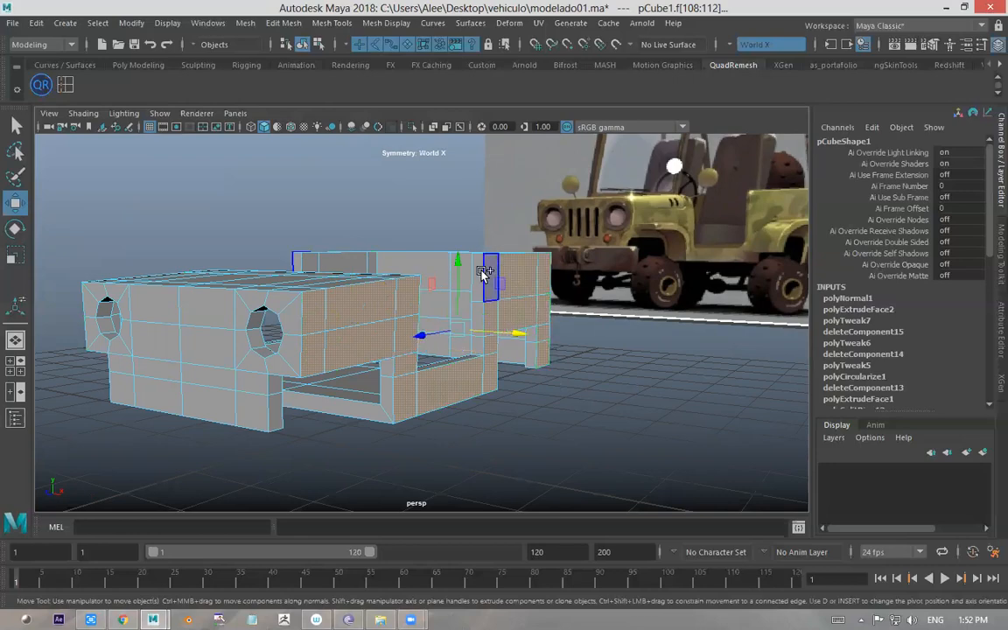
- Move the selected outer side faces slightly along X and clear the selection
alt+drag(488, 268, 426, 319)
key(e)
key(r)
key(w)
alt+drag(487, 329, 506, 324)
drag(507, 326, 506, 325)
click(571, 298)
alt+drag(584, 296, 540, 260)
alt+middle_drag(477, 267, 495, 293)
alt+right_drag(496, 292, 386, 265)
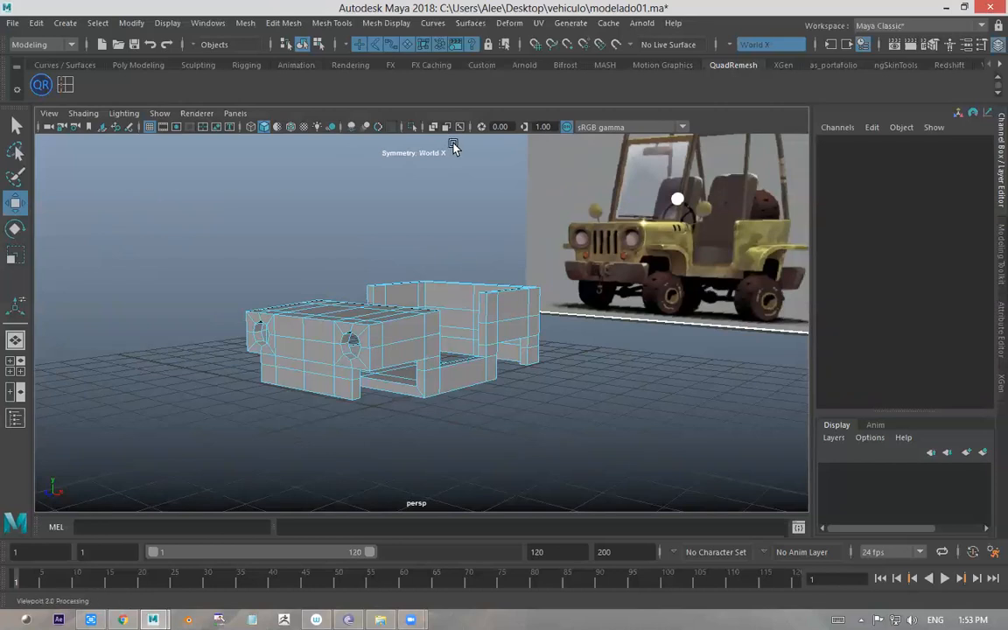
- Select the whole jeep body as an object, delete its construction history and save the scene
scroll(710, 183, down, 2)
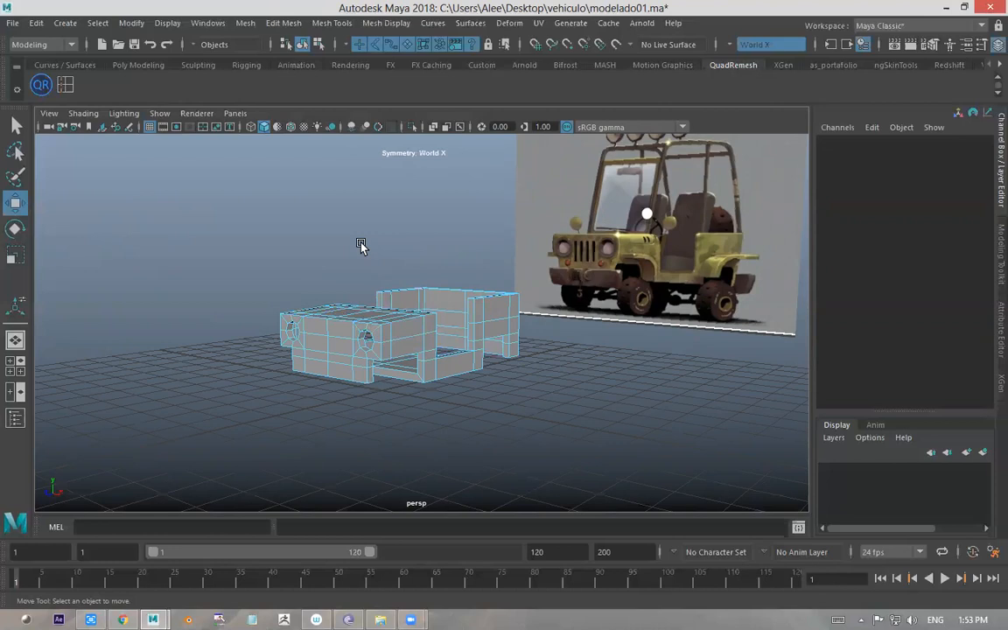
alt+right_drag(495, 355, 411, 310)
alt+drag(411, 310, 408, 305)
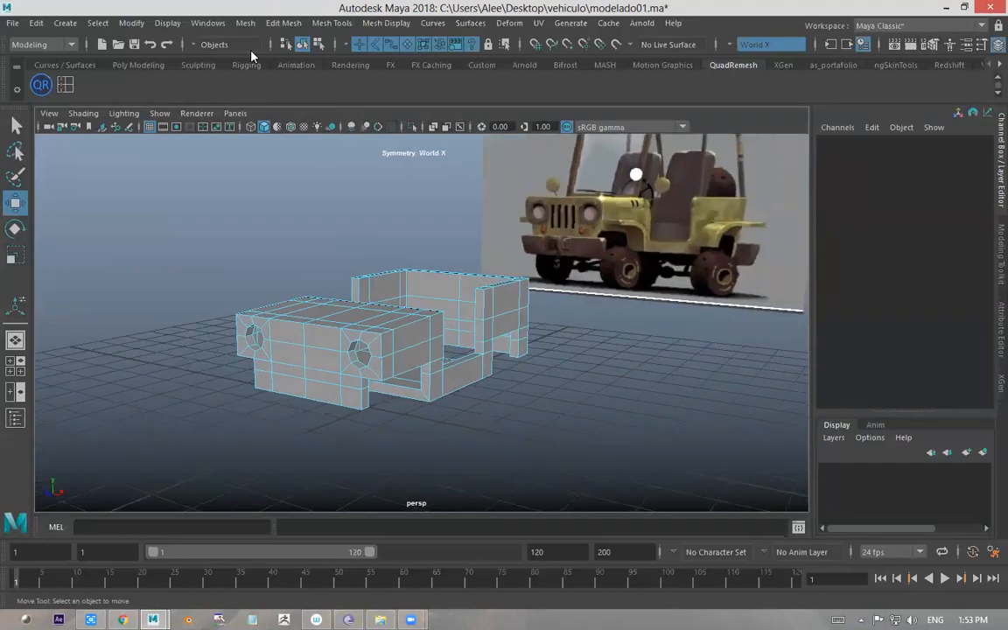
click(319, 43)
click(304, 44)
click(388, 230)
alt+drag(388, 229, 420, 226)
click(454, 284)
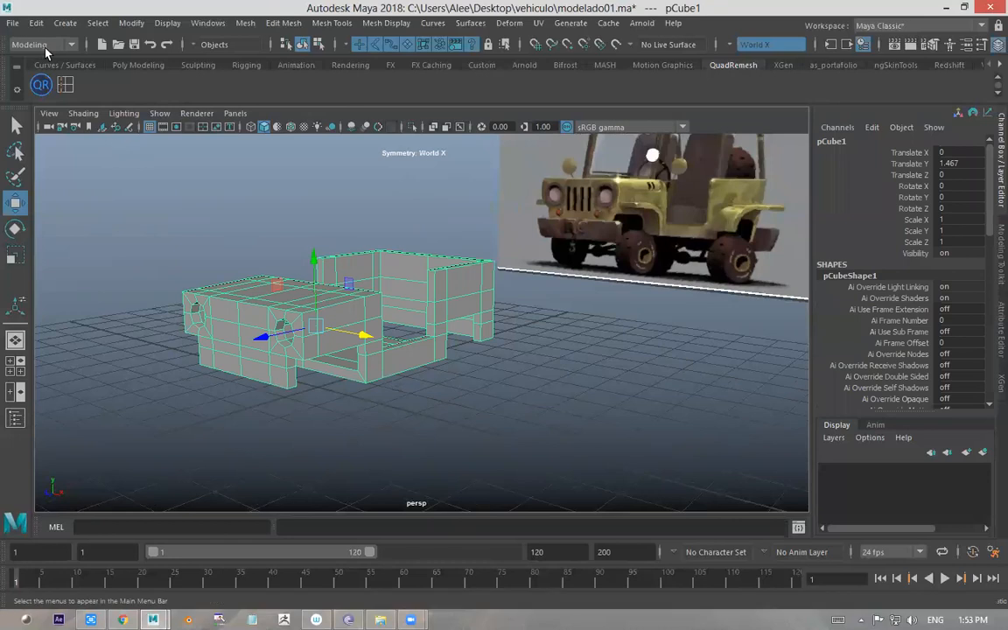
click(36, 23)
mouse_move(105, 189)
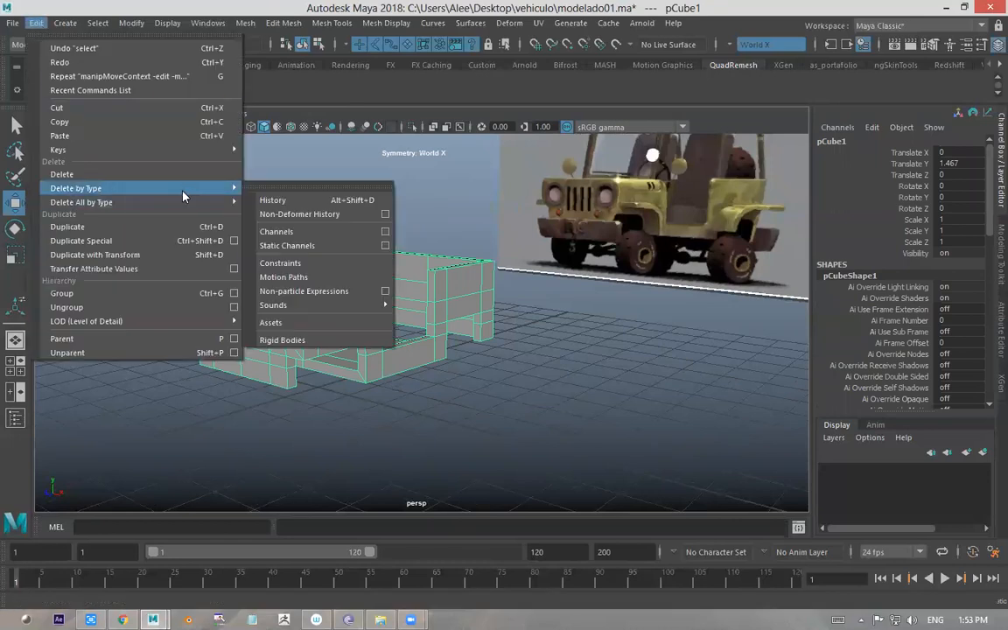
click(292, 200)
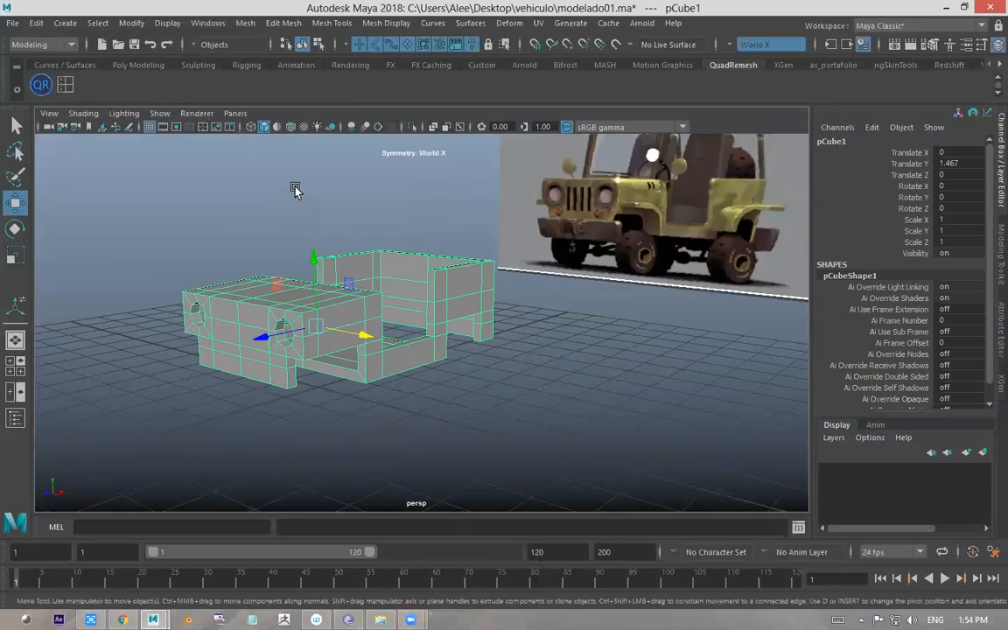
click(13, 23)
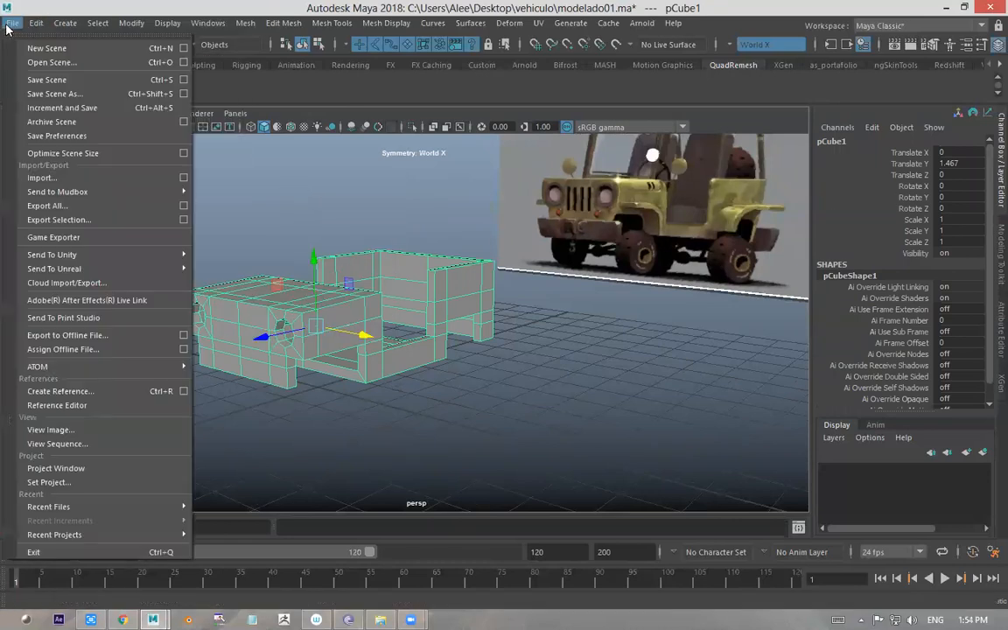
click(67, 82)
- Inspect the shaded jeep body from the front, below and above, comparing its shape with the reference image
alt+drag(326, 200, 298, 198)
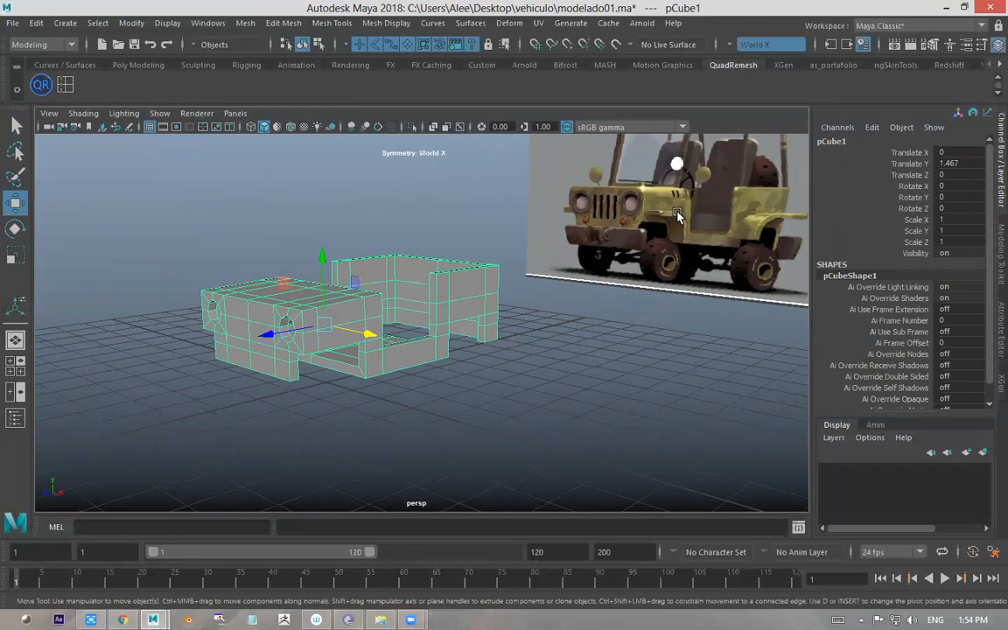
click(516, 299)
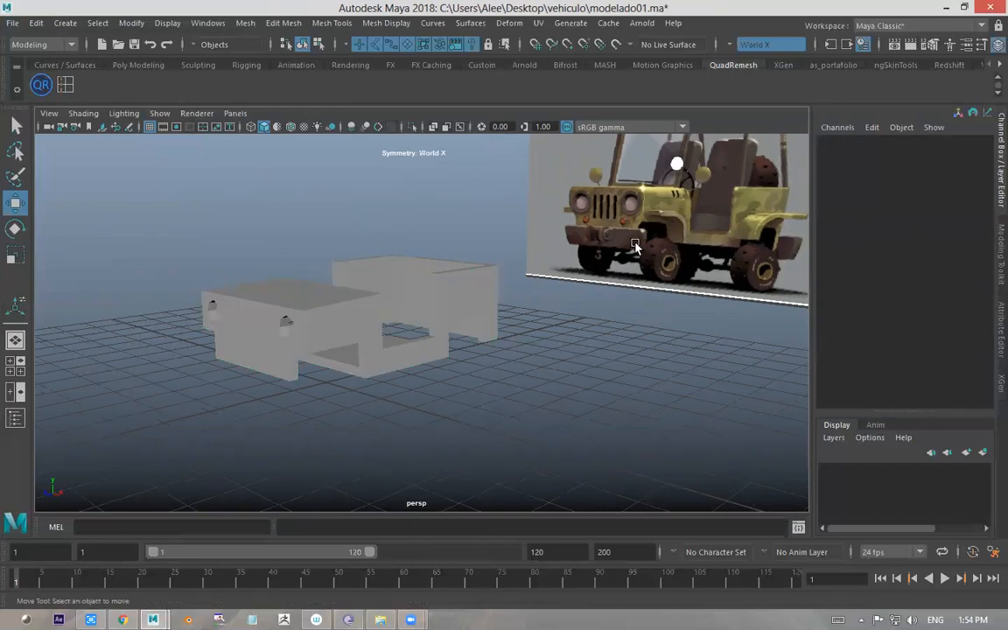
click(330, 339)
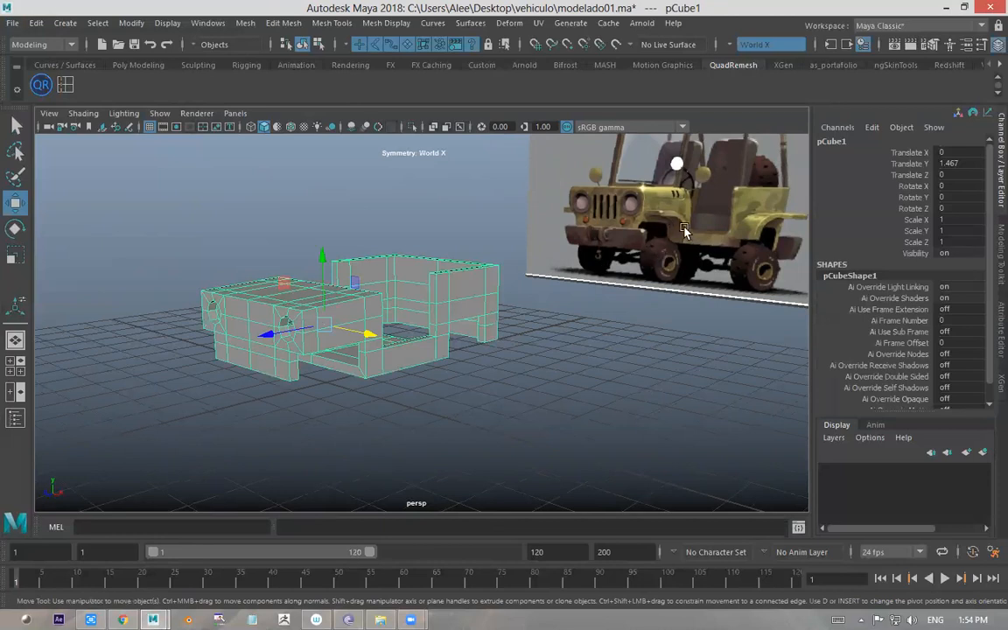
alt+drag(339, 387, 274, 366)
alt+right_drag(275, 367, 396, 349)
alt+drag(395, 349, 328, 362)
click(328, 362)
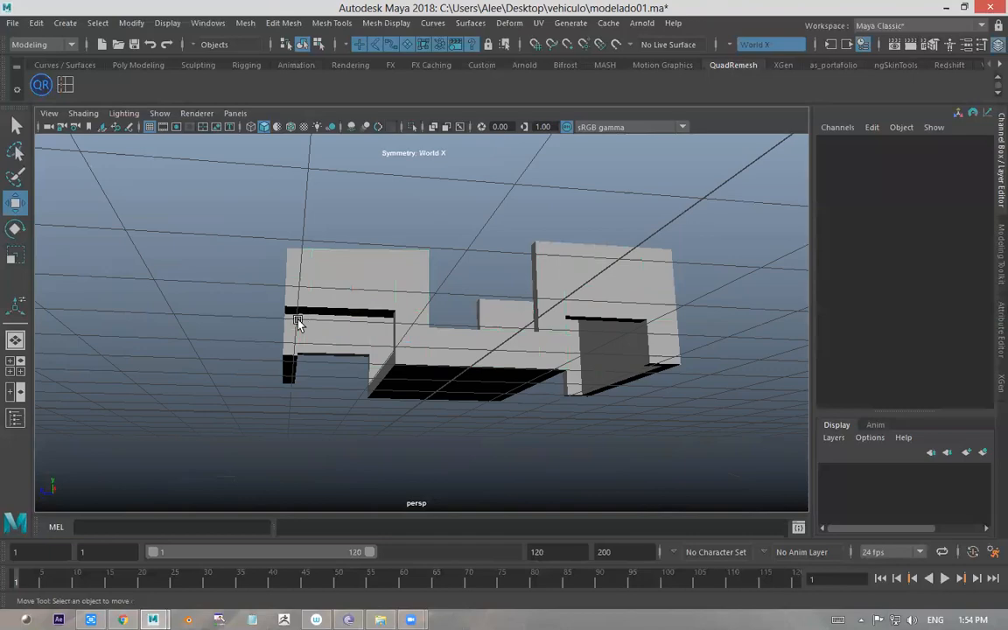
alt+drag(311, 324, 409, 338)
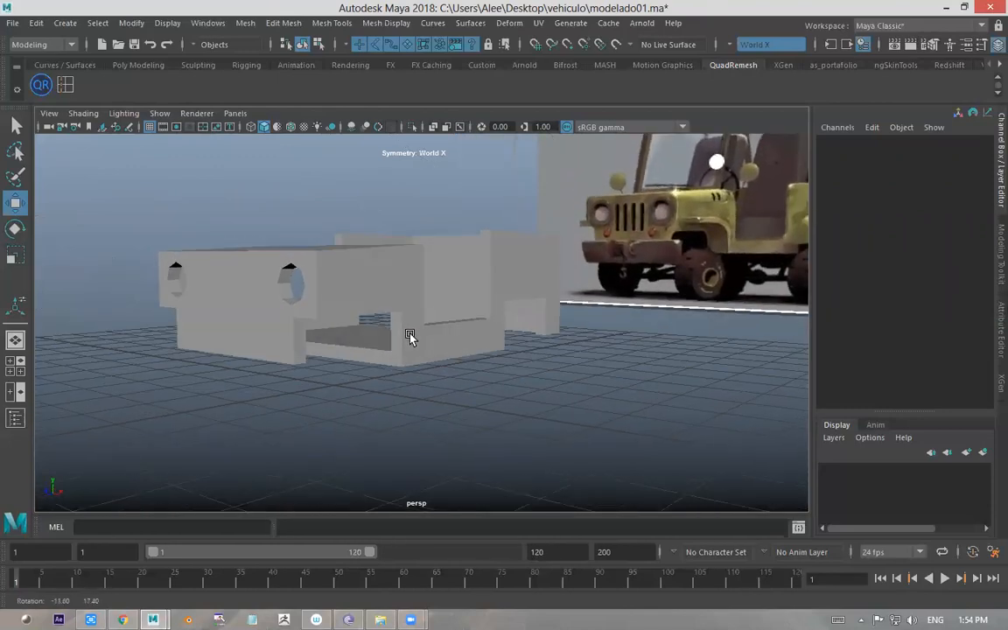
click(407, 293)
alt+drag(398, 286, 356, 410)
click(328, 389)
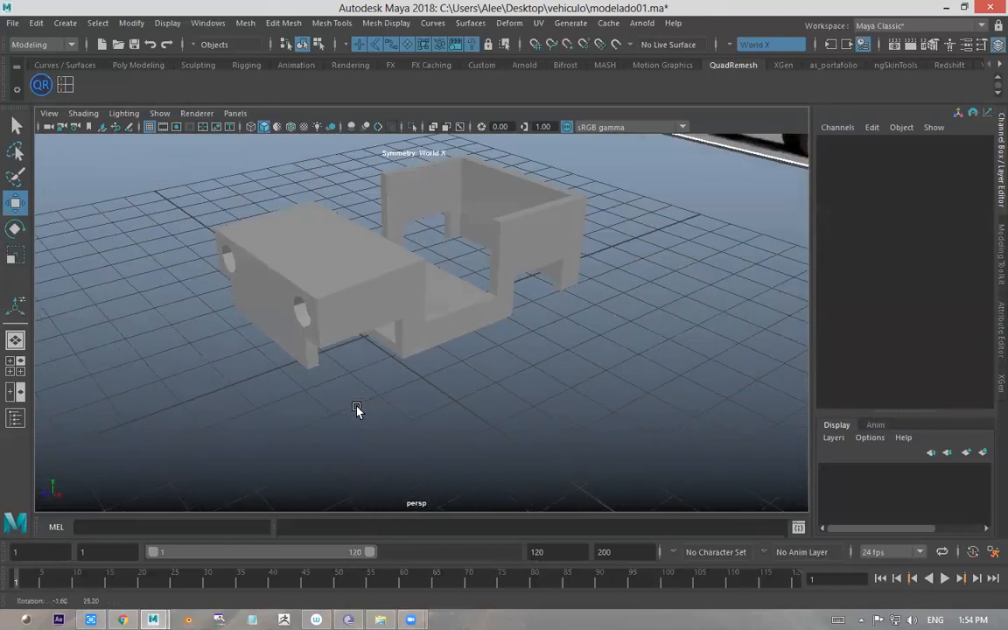
- Examine the body's wireframe on shaded from below and the front, checking wall thickness, wheel openings and headlight holes
click(356, 317)
scroll(429, 394, down, 3)
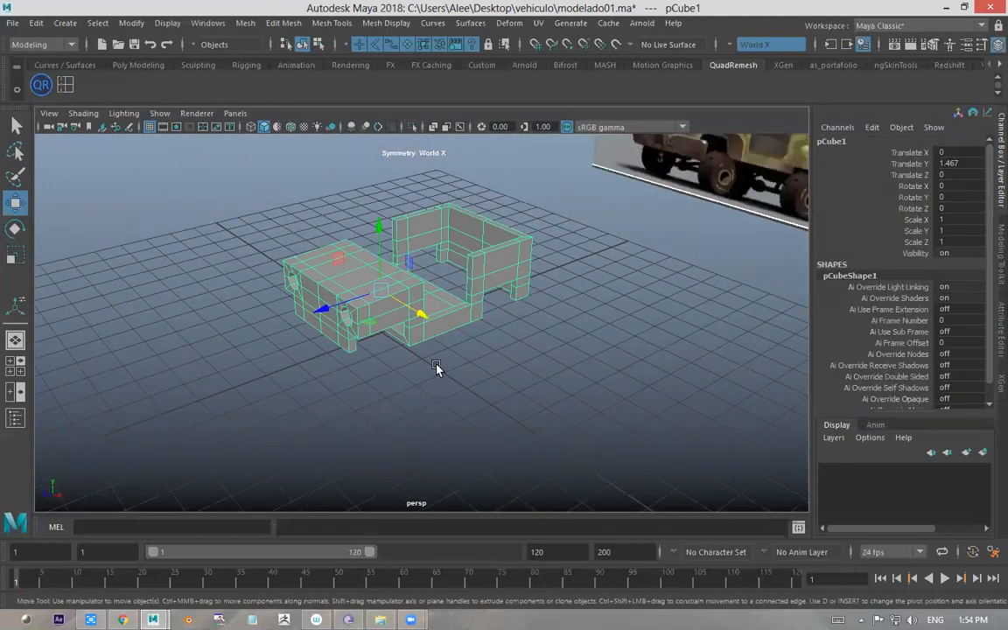
scroll(434, 394, up, 4)
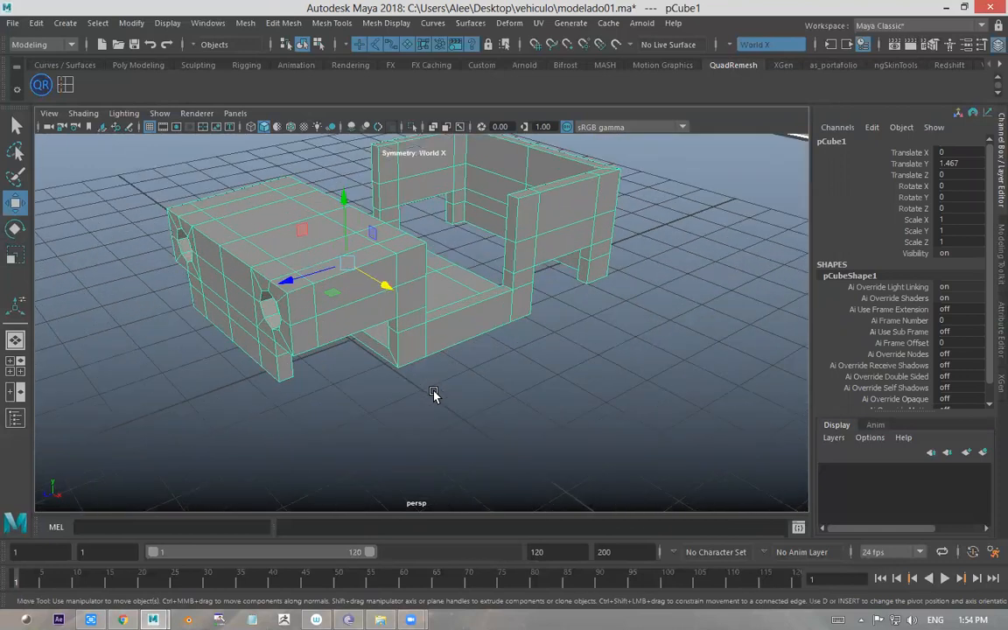
scroll(434, 393, down, 4)
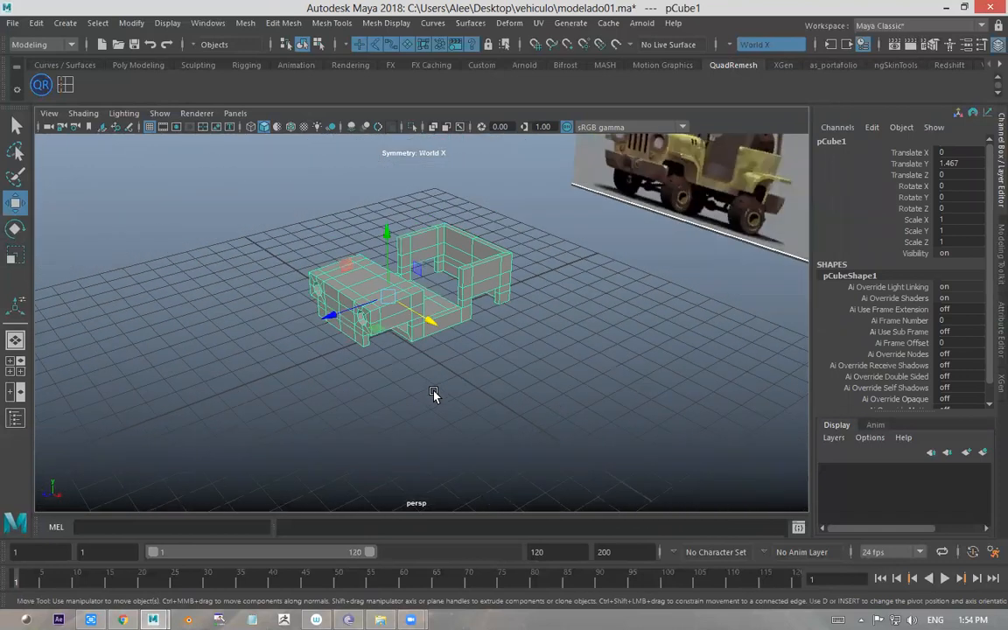
scroll(434, 394, up, 2)
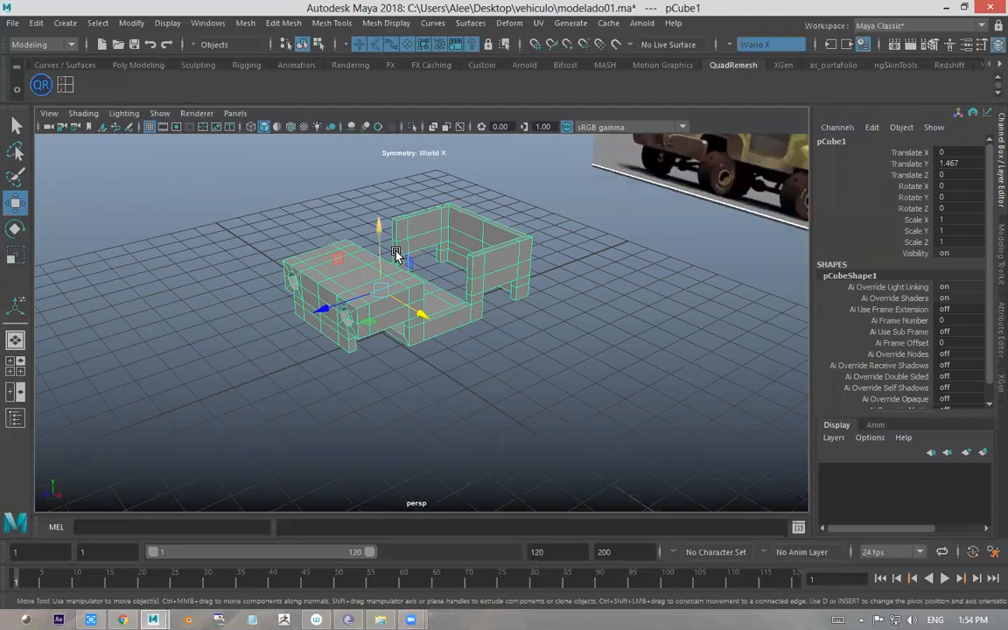
alt+drag(395, 326, 462, 313)
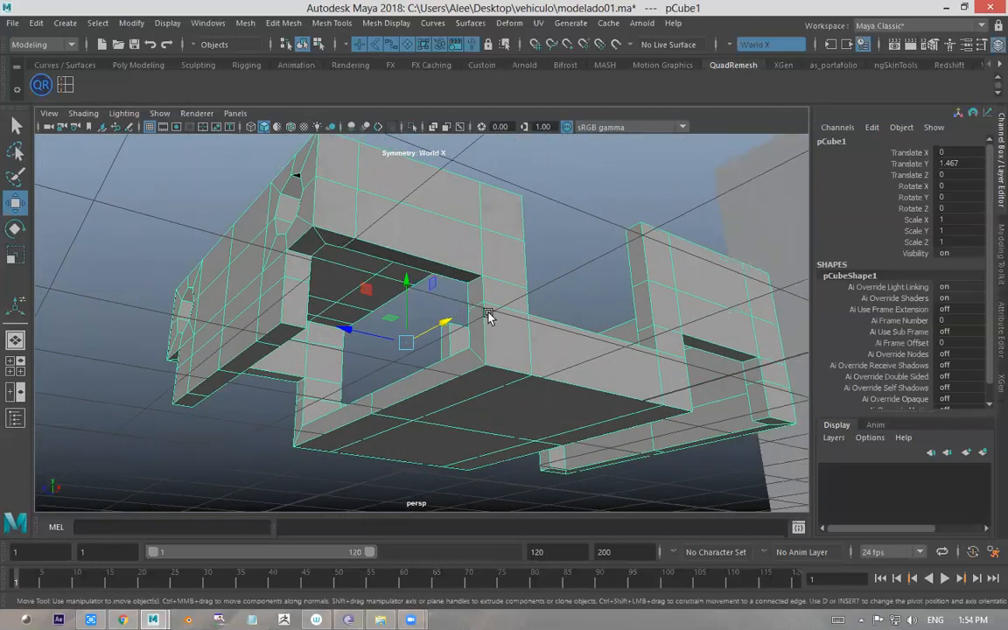
alt+drag(320, 270, 450, 286)
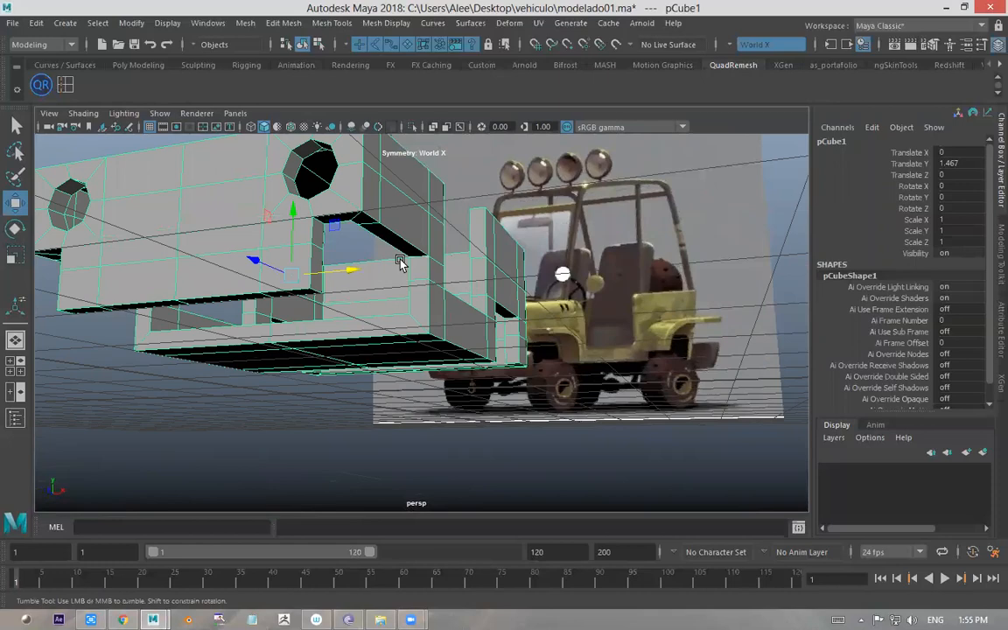
alt+drag(391, 266, 356, 234)
alt+drag(423, 289, 429, 317)
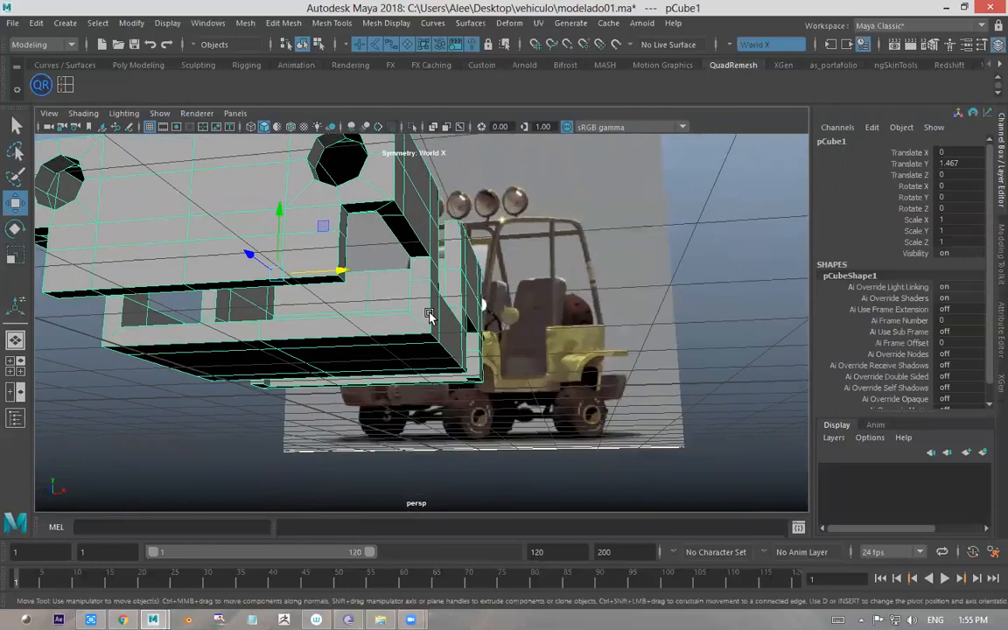
alt+drag(393, 222, 420, 261)
alt+drag(351, 274, 399, 250)
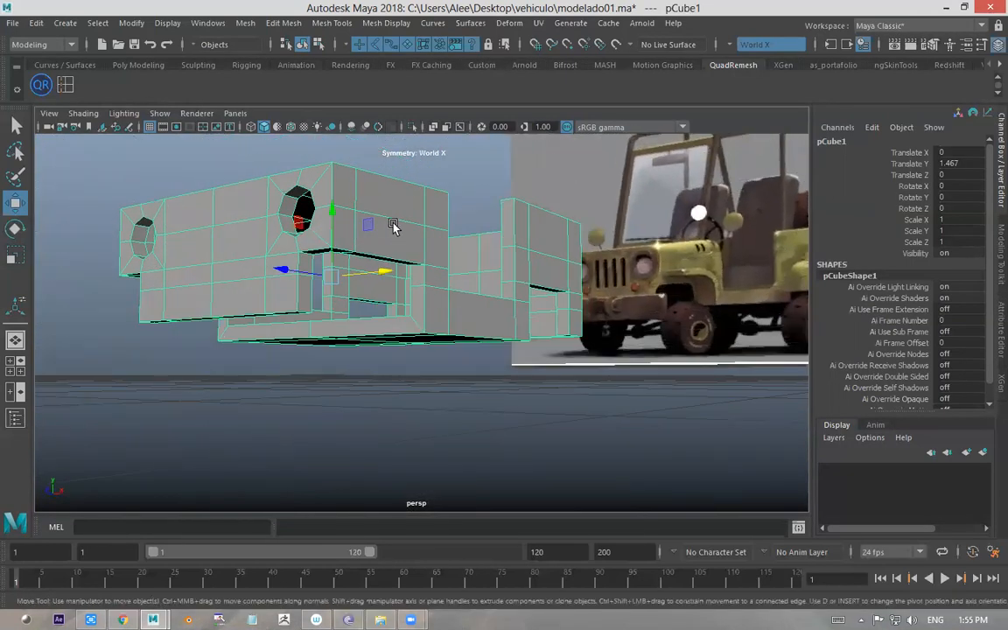
alt+drag(409, 213, 408, 282)
click(449, 210)
alt+drag(450, 210, 346, 254)
alt+right_drag(345, 254, 297, 244)
alt+drag(297, 245, 424, 247)
click(423, 248)
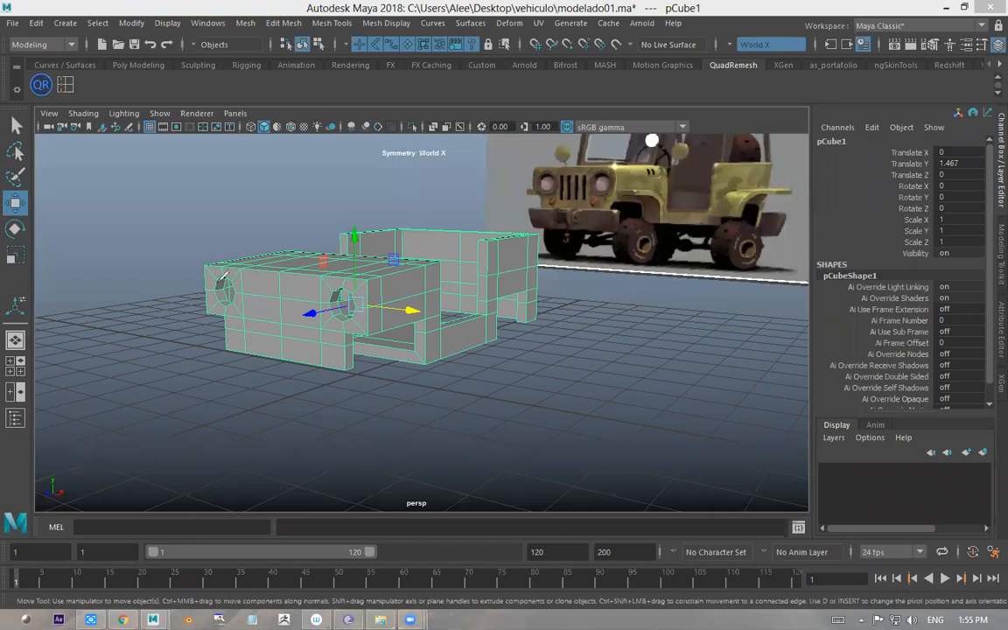
mouse_move(230, 200)
mouse_down()
mouse_move(253, 179)
mouse_move(283, 188)
mouse_move(223, 234)
mouse_move(253, 253)
mouse_move(284, 194)
mouse_move(235, 196)
mouse_move(269, 174)
mouse_up()
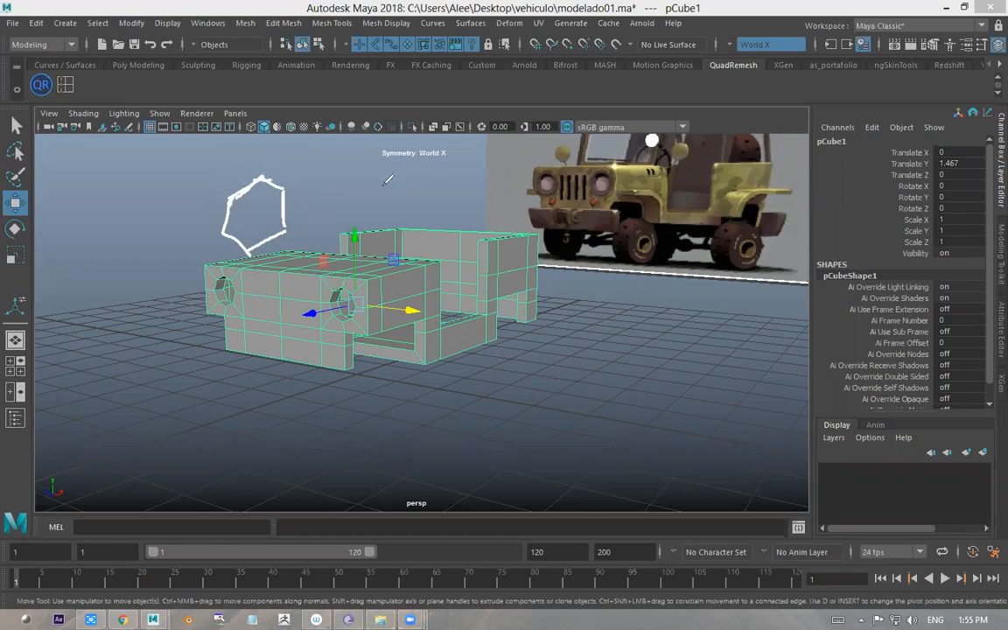
mouse_move(342, 189)
mouse_down()
mouse_move(348, 178)
mouse_move(334, 229)
mouse_up()
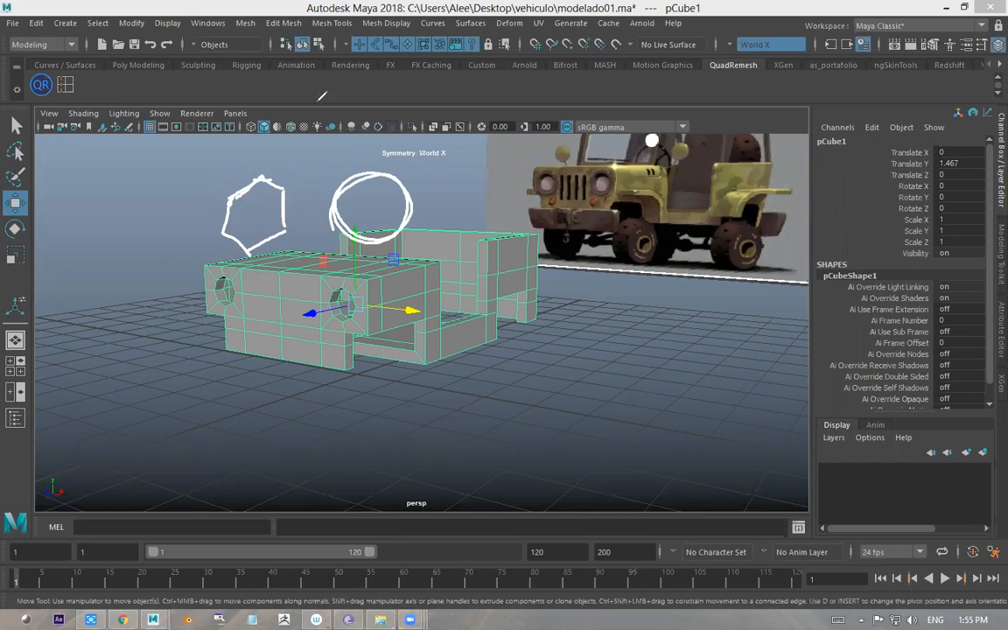
mouse_move(234, 154)
mouse_down()
mouse_move(245, 179)
mouse_move(209, 163)
mouse_move(207, 179)
mouse_move(232, 149)
mouse_up()
mouse_move(137, 372)
mouse_down()
mouse_move(143, 325)
mouse_move(159, 316)
mouse_move(185, 324)
mouse_move(198, 355)
mouse_move(147, 373)
mouse_up()
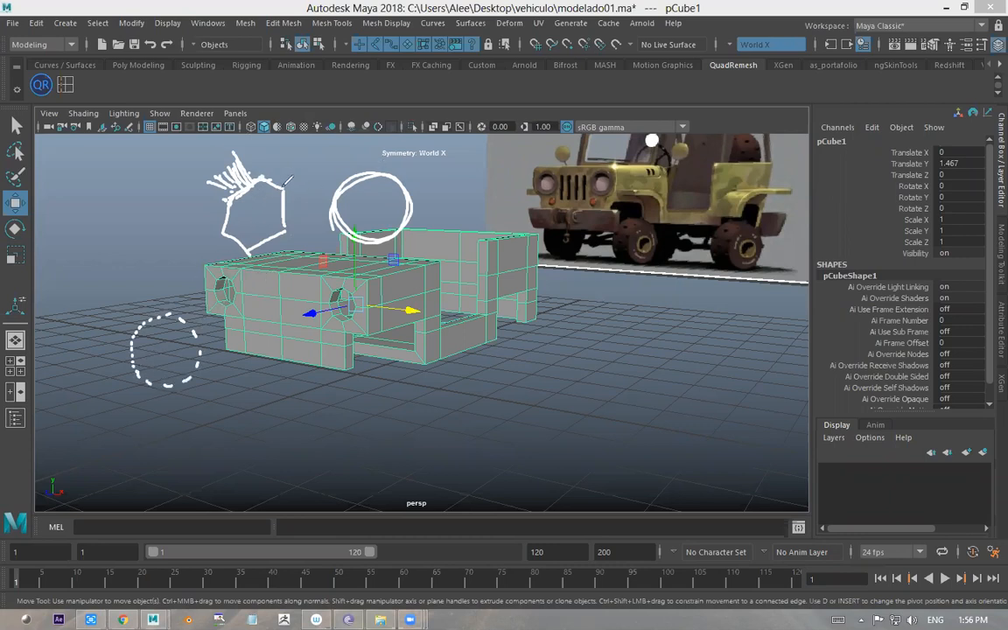
mouse_move(258, 178)
mouse_down()
mouse_move(225, 203)
mouse_move(222, 231)
mouse_move(246, 253)
mouse_up()
drag(281, 227, 284, 228)
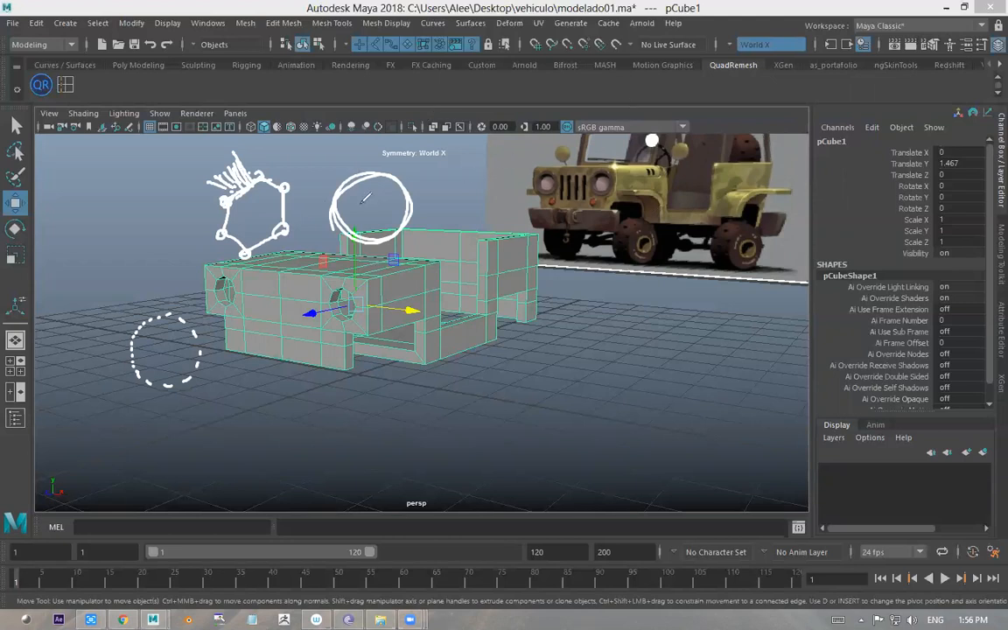
drag(241, 253, 252, 243)
mouse_move(271, 180)
mouse_down()
mouse_move(287, 200)
mouse_move(289, 238)
mouse_up()
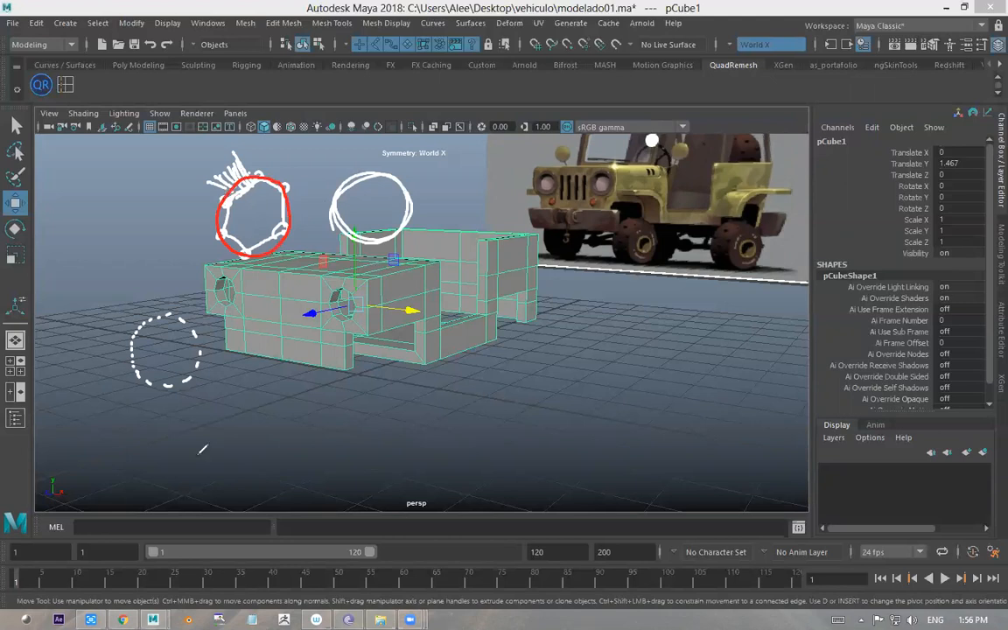
drag(146, 459, 147, 462)
drag(147, 462, 148, 465)
drag(305, 414, 337, 477)
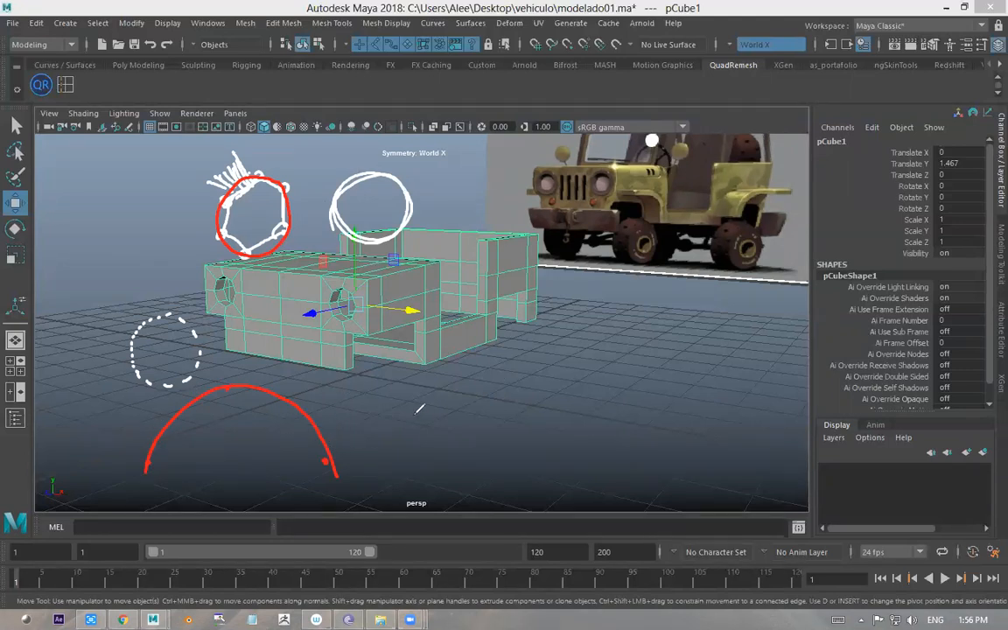
click(685, 439)
drag(454, 372, 401, 435)
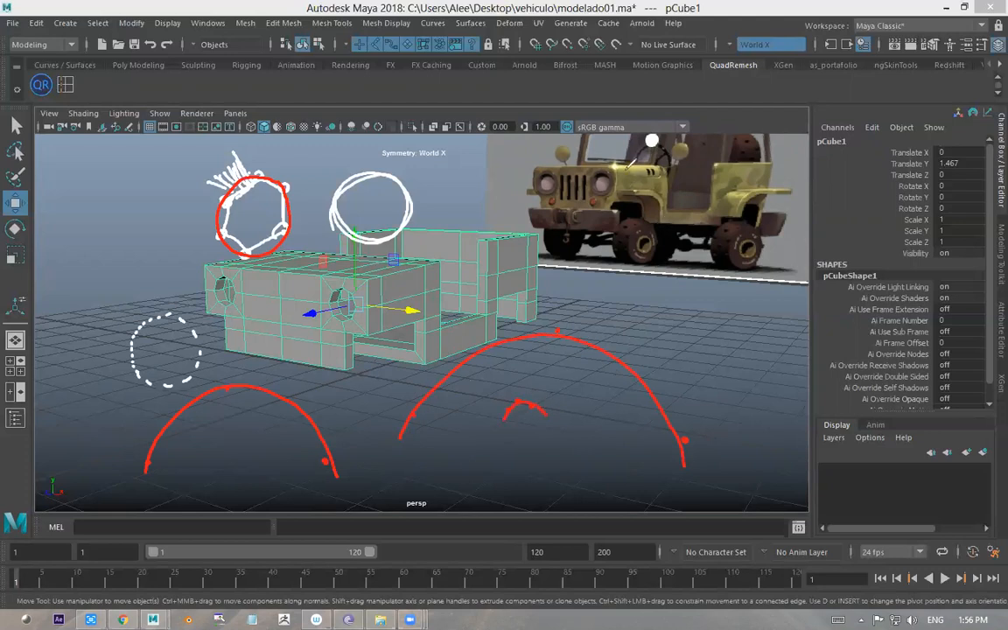
click(611, 167)
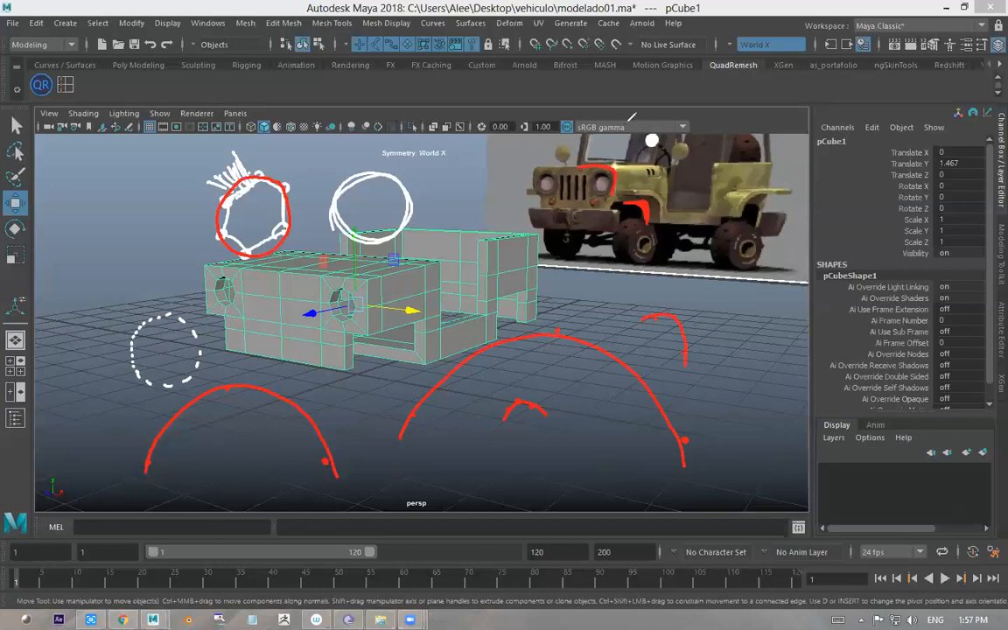
click(623, 98)
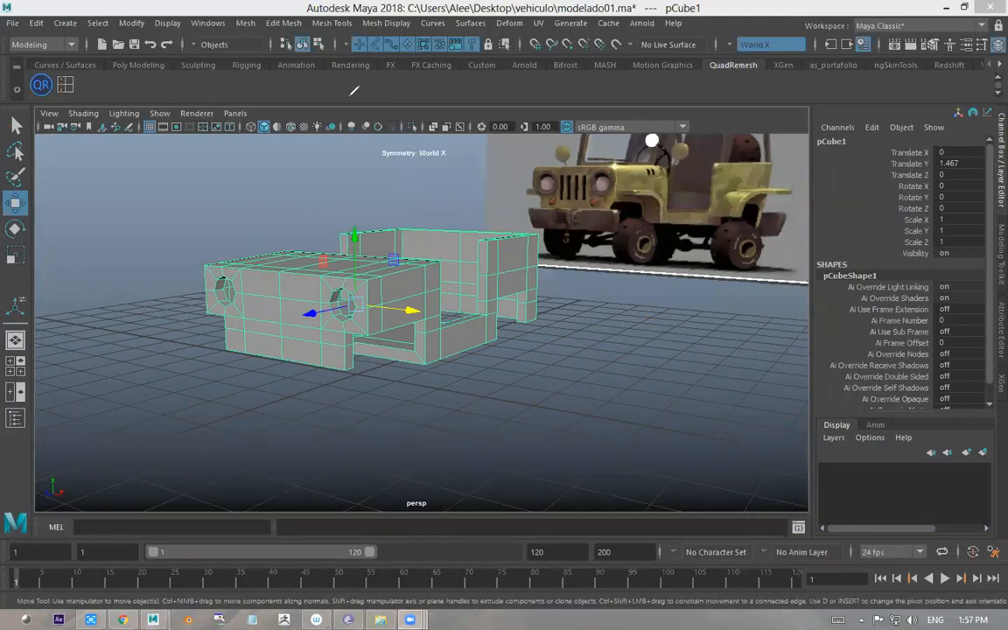
- Select the jeep body and turn on its smooth mesh preview
click(460, 191)
alt+drag(460, 201, 393, 225)
click(391, 259)
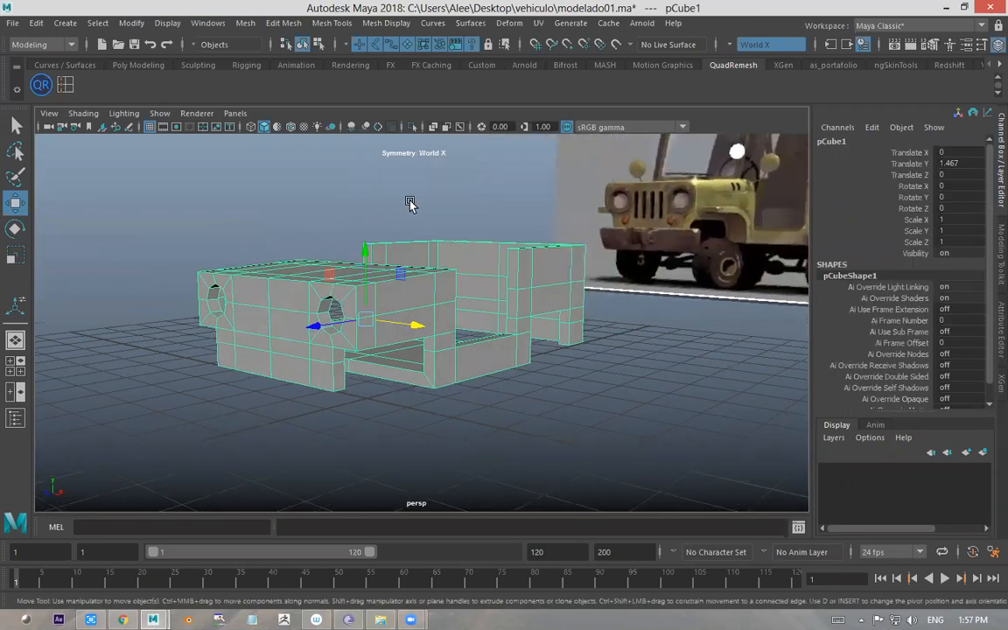
key(3)
click(451, 210)
alt+drag(452, 209, 421, 290)
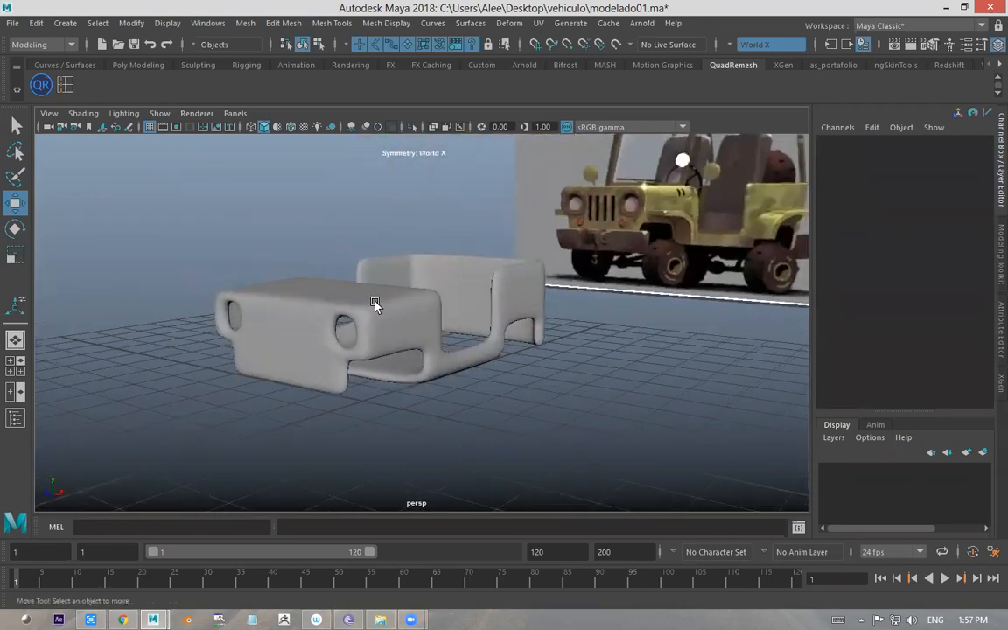
- Compare the body's unsmoothed and smoothed display around its sides, hood and headlight holes, ending on the smooth preview
click(376, 295)
click(393, 245)
alt+drag(393, 245, 687, 297)
click(385, 297)
alt+drag(385, 297, 438, 247)
key(1)
mouse_move(380, 277)
alt+mouse_down()
mouse_move(359, 283)
mouse_move(405, 286)
mouse_move(393, 293)
mouse_move(394, 265)
alt+mouse_up()
key(3)
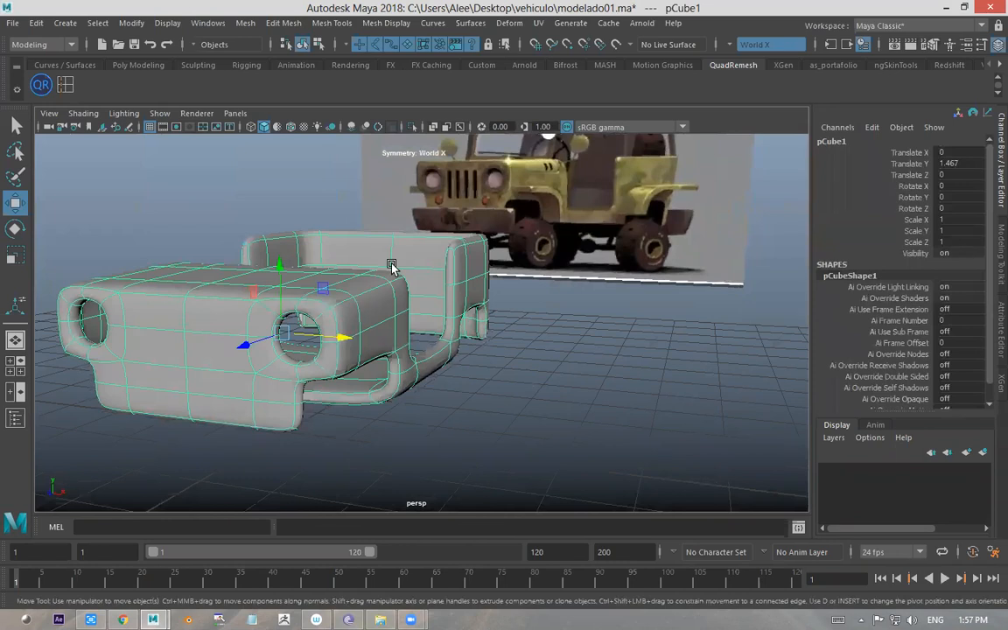
- Compare the unsmoothed and smoothed display of the body's lower side corner behind the front wheel opening
shift+click(377, 293)
alt+drag(387, 306, 558, 317)
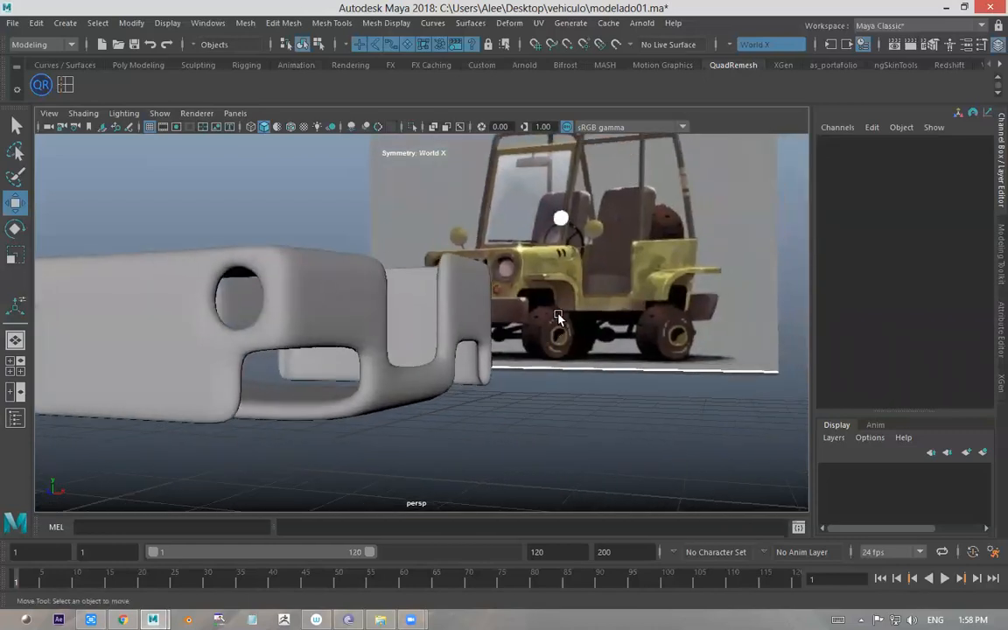
click(403, 395)
key(1)
alt+drag(413, 414, 427, 340)
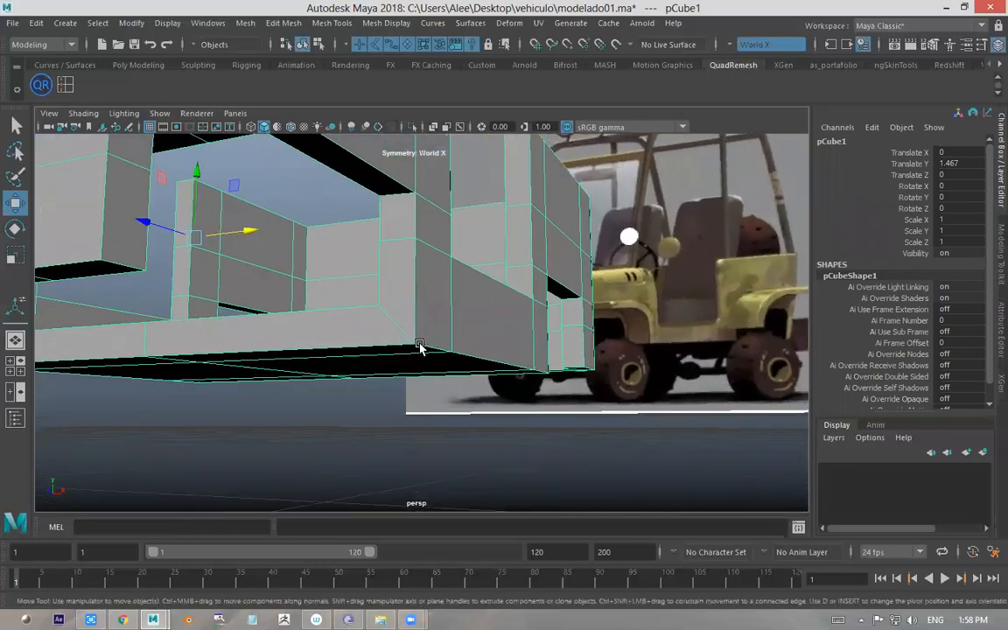
key(3)
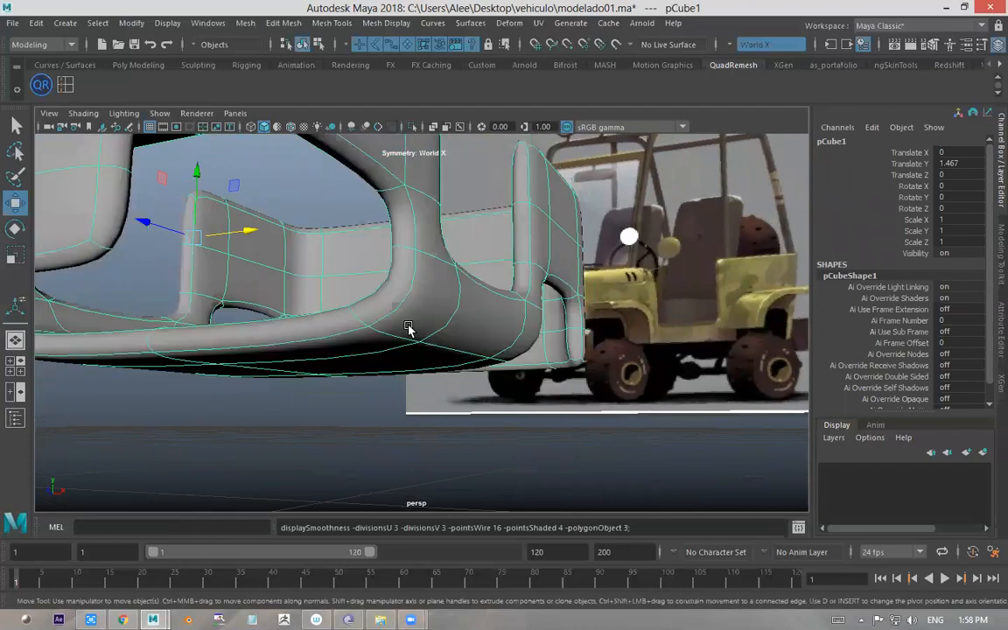
key(1)
- Try inserting tightly spaced edge loops beside the diagonal edge at the body's lower corner behind the front wheel opening
click(333, 23)
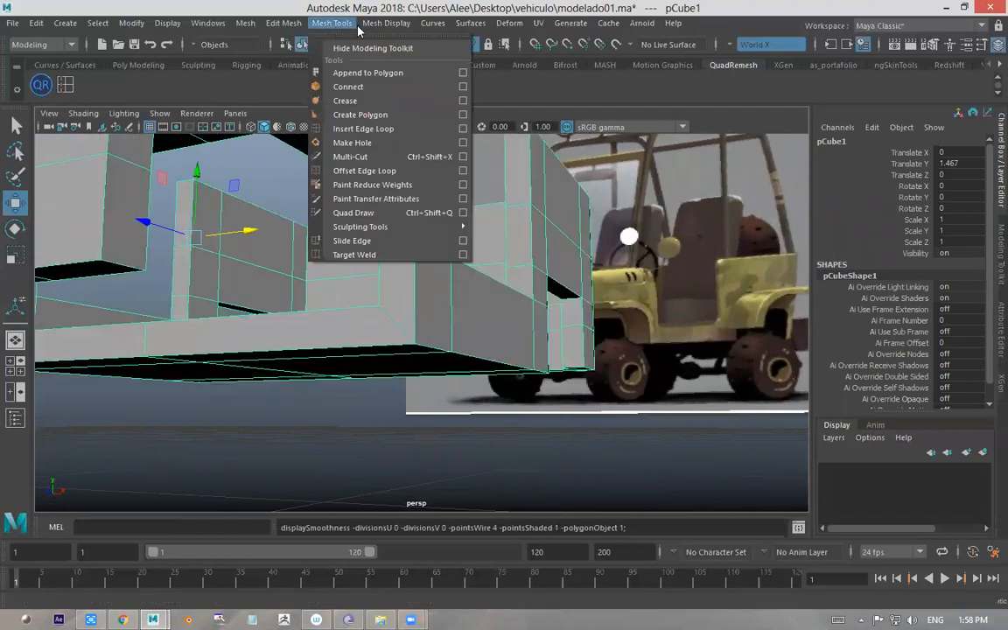
click(351, 129)
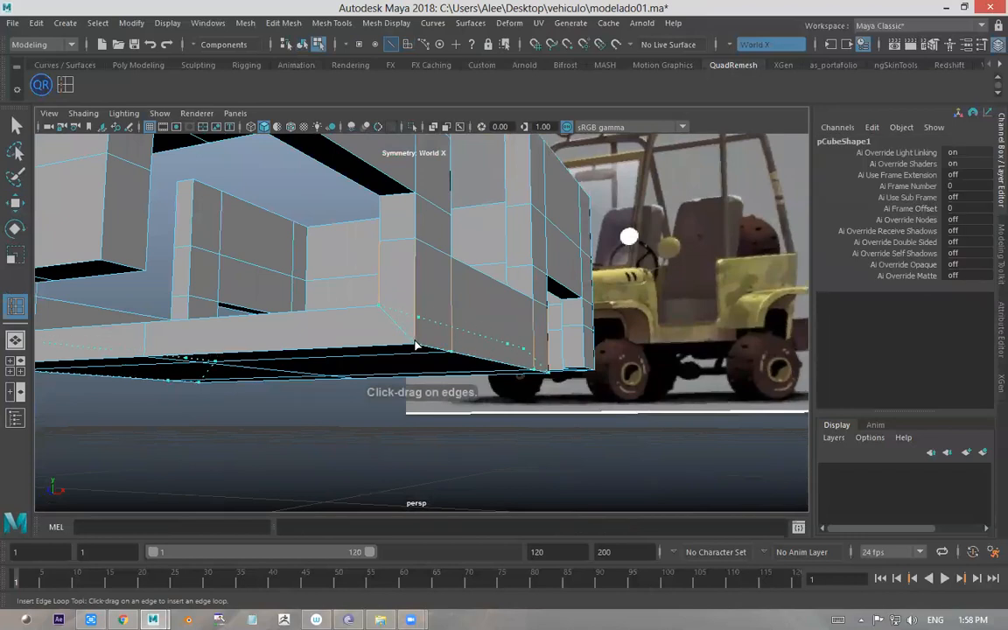
click(412, 348)
drag(409, 347, 407, 298)
scroll(407, 298, up, 8)
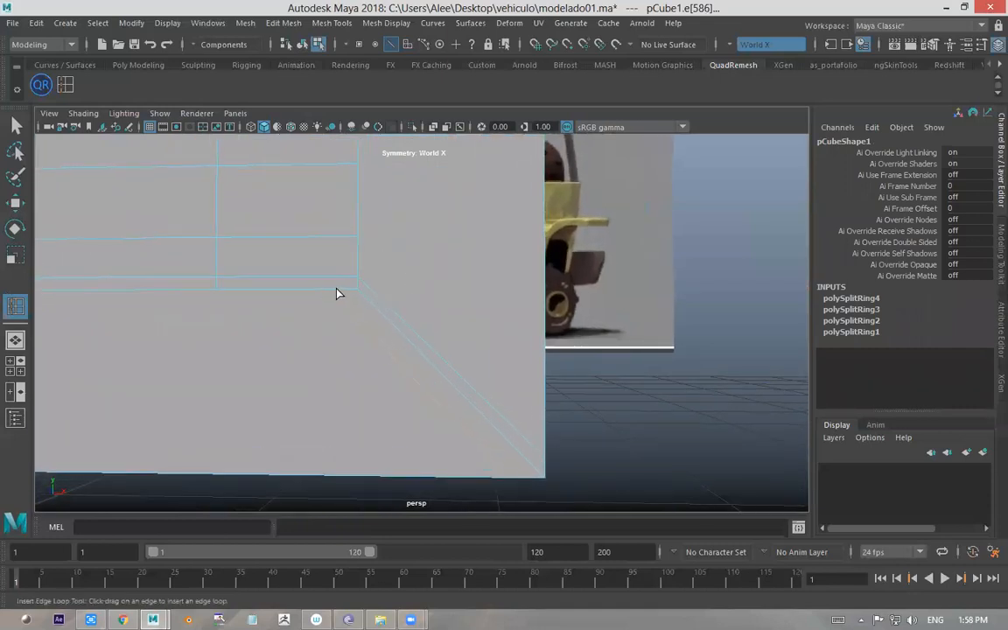
scroll(319, 301, down, 1)
alt+right_drag(320, 301, 193, 291)
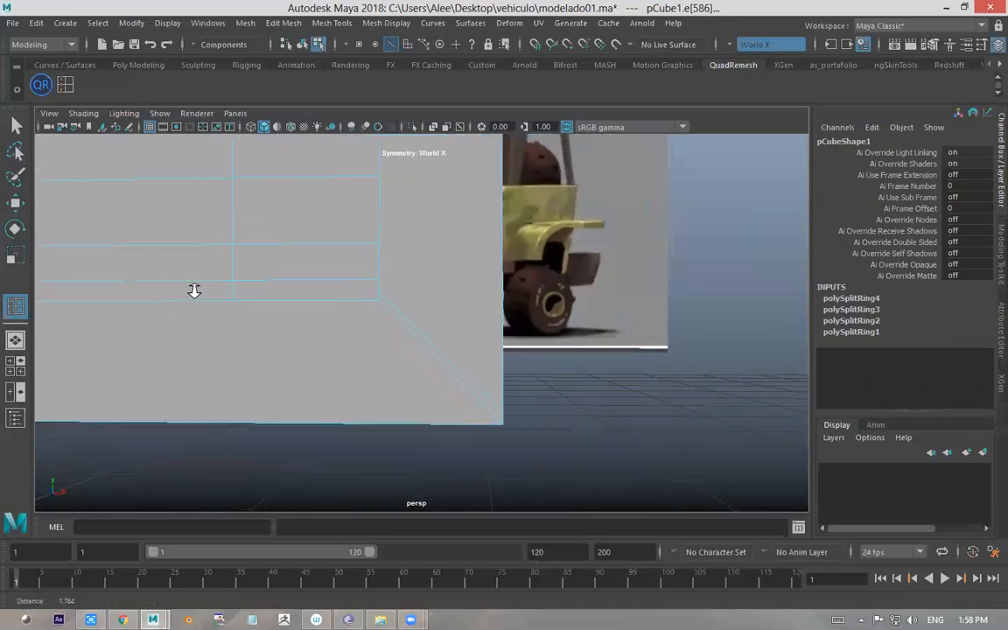
alt+drag(193, 291, 302, 302)
alt+right_drag(302, 302, 117, 322)
alt+drag(117, 322, 106, 324)
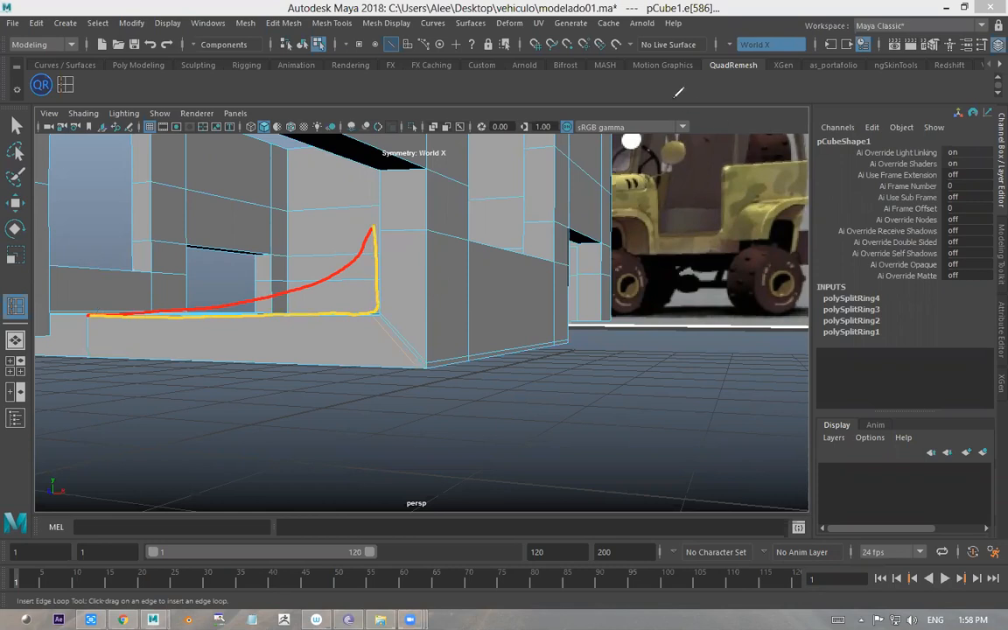
- Inspect the lower side corner in smooth mesh preview with the body deselected in object mode
click(674, 116)
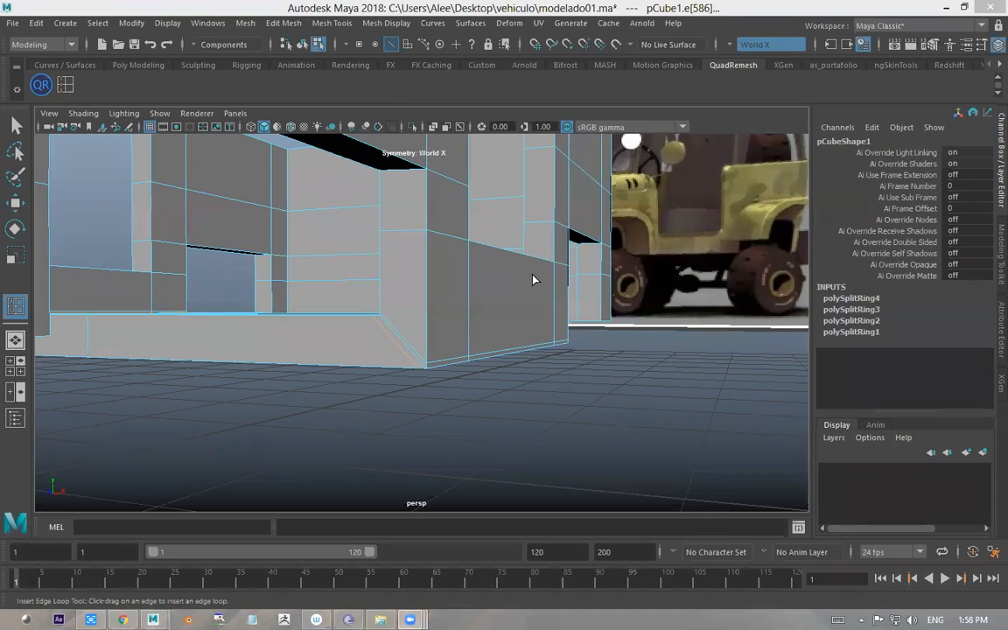
alt+drag(520, 394, 505, 396)
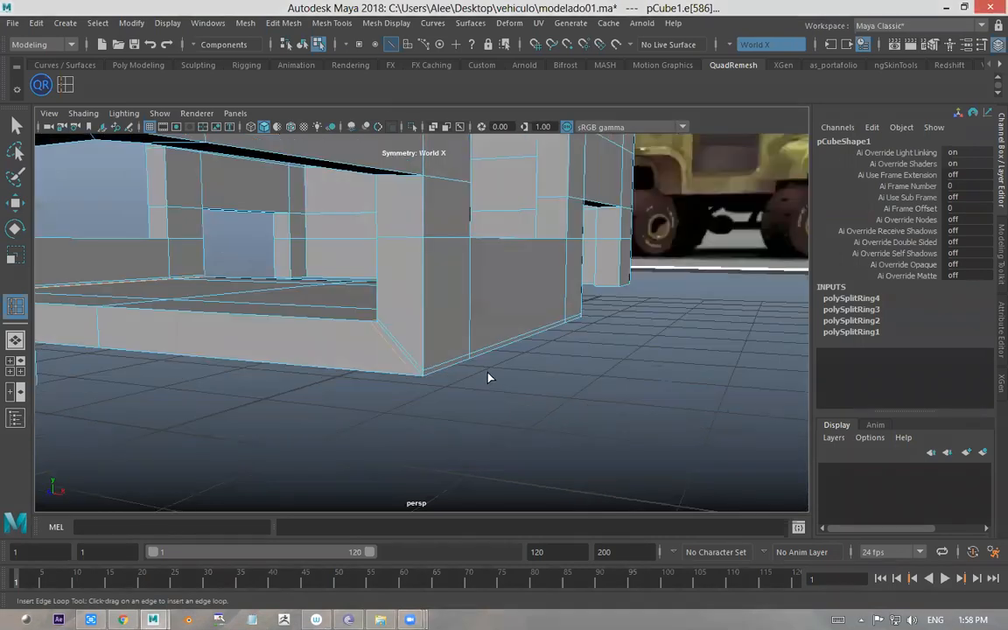
key(3)
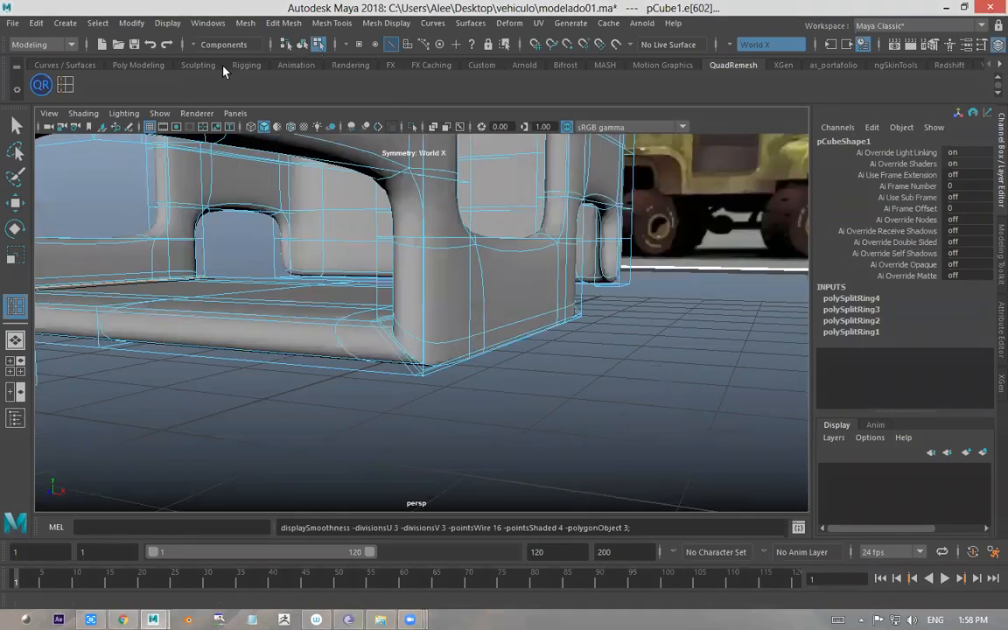
click(302, 44)
click(579, 357)
alt+drag(578, 357, 552, 328)
alt+right_drag(551, 328, 666, 376)
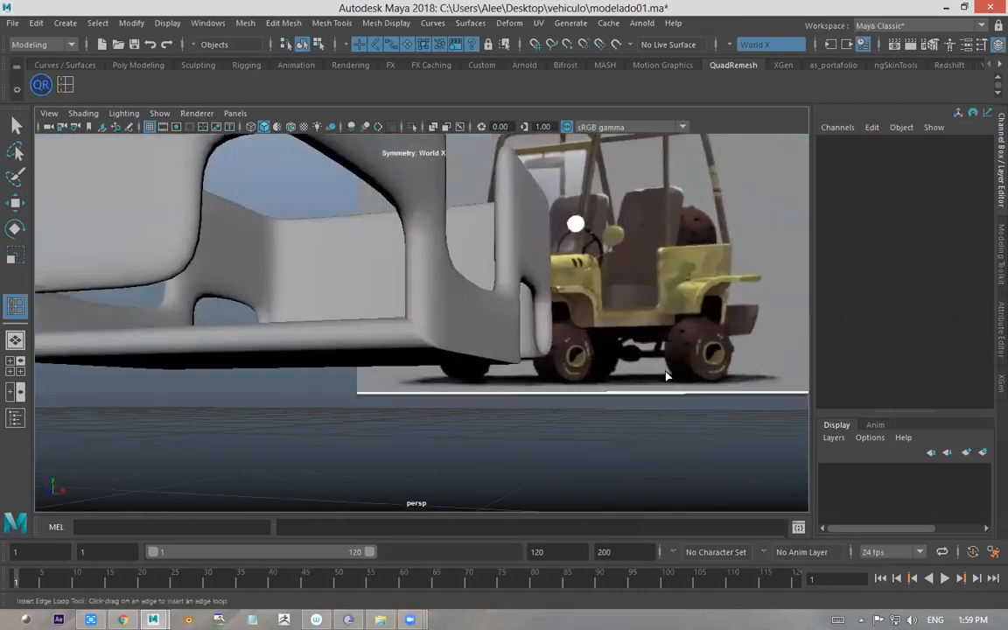
- Undo the smooth preview and the edge loops inserted at the body's lower corner
key(ctrl+z)
key(ctrl+z)
key(ctrl+z)
key(ctrl+z)
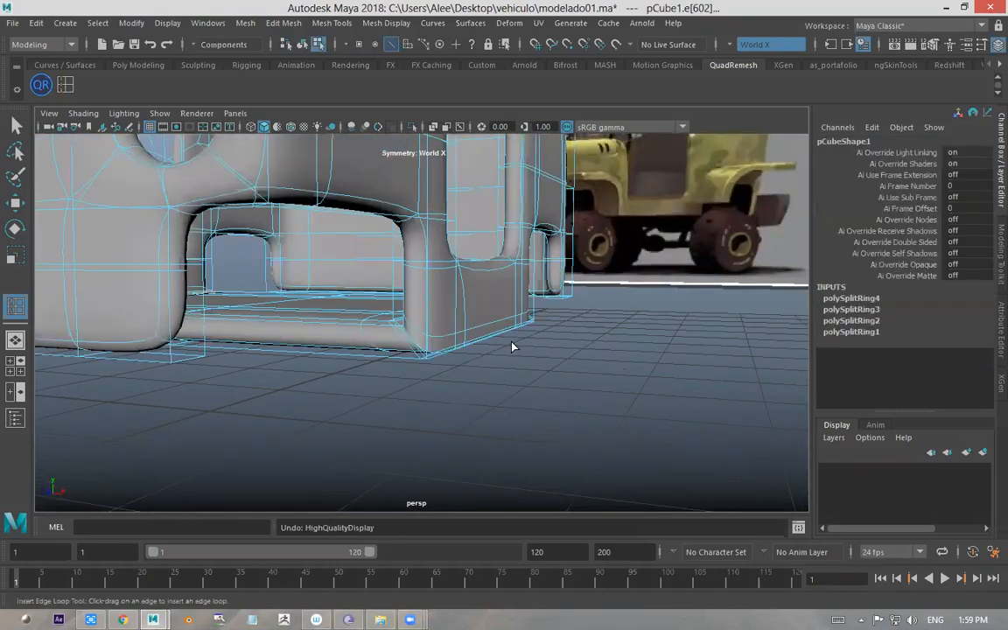
alt+right_drag(424, 310, 477, 317)
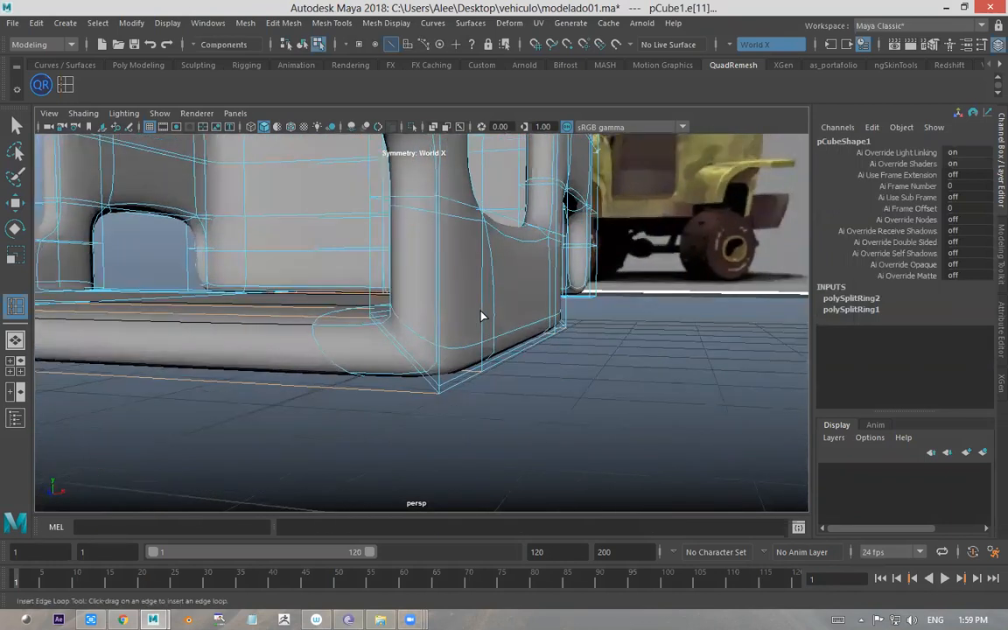
key(1)
scroll(441, 333, up, 2)
alt+drag(415, 365, 463, 358)
key(ctrl+z)
key(ctrl+z)
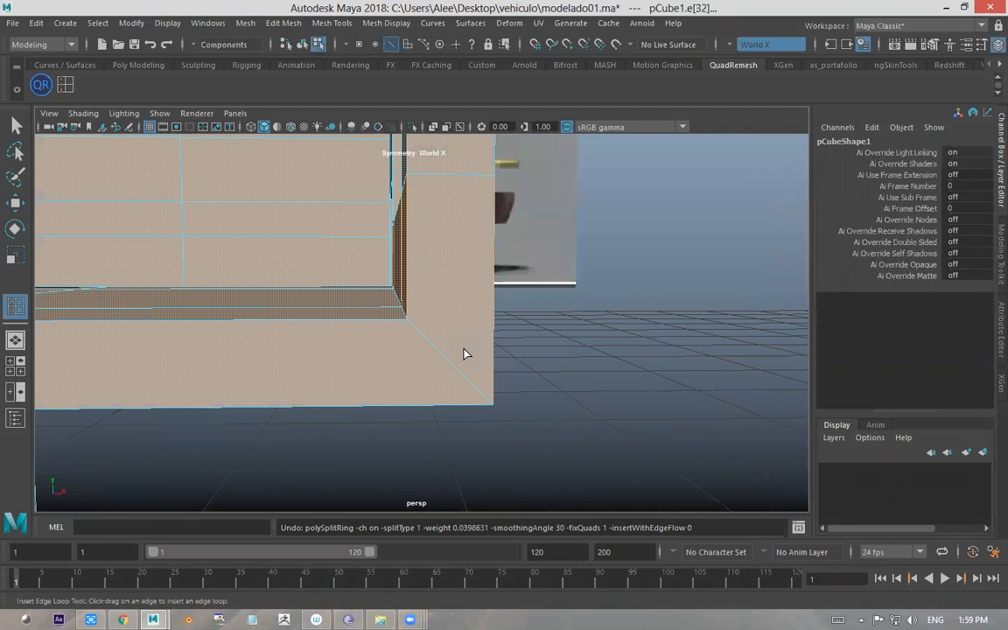
key(ctrl+z)
- Insert edge loops on both sides of the diagonal edge at the body's lower corner behind the front wheel opening
key(w)
alt+drag(499, 326, 534, 303)
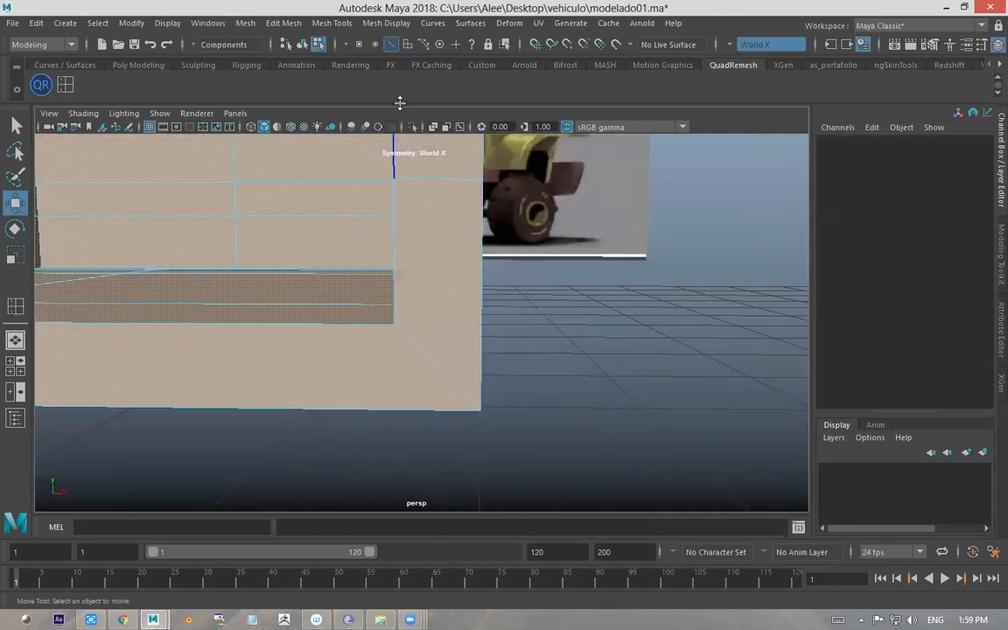
key(F8)
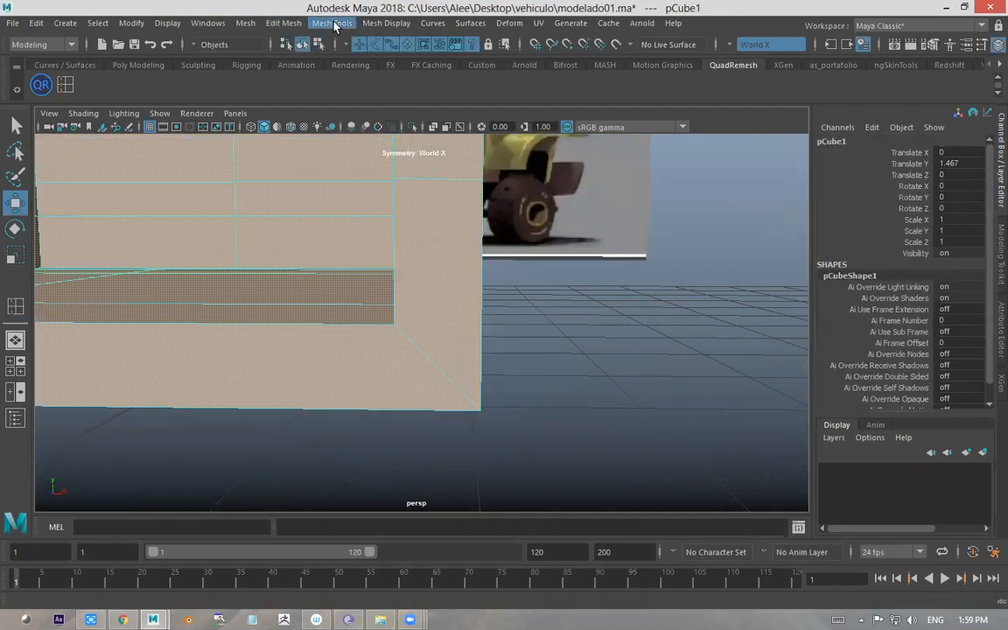
click(380, 24)
click(332, 23)
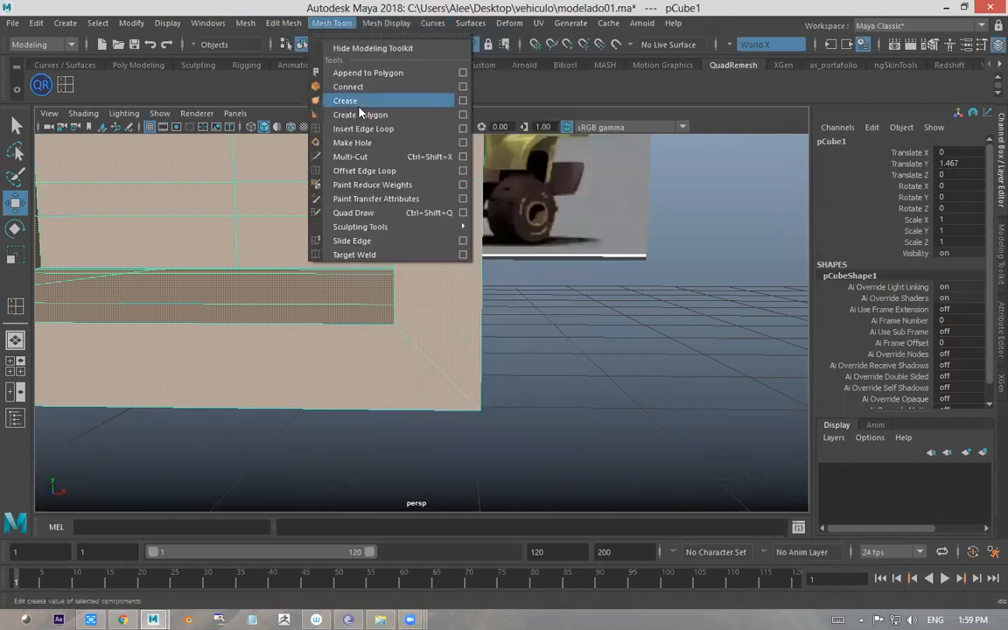
click(359, 129)
scroll(429, 314, up, 2)
drag(470, 320, 457, 364)
click(475, 381)
click(452, 368)
key(w)
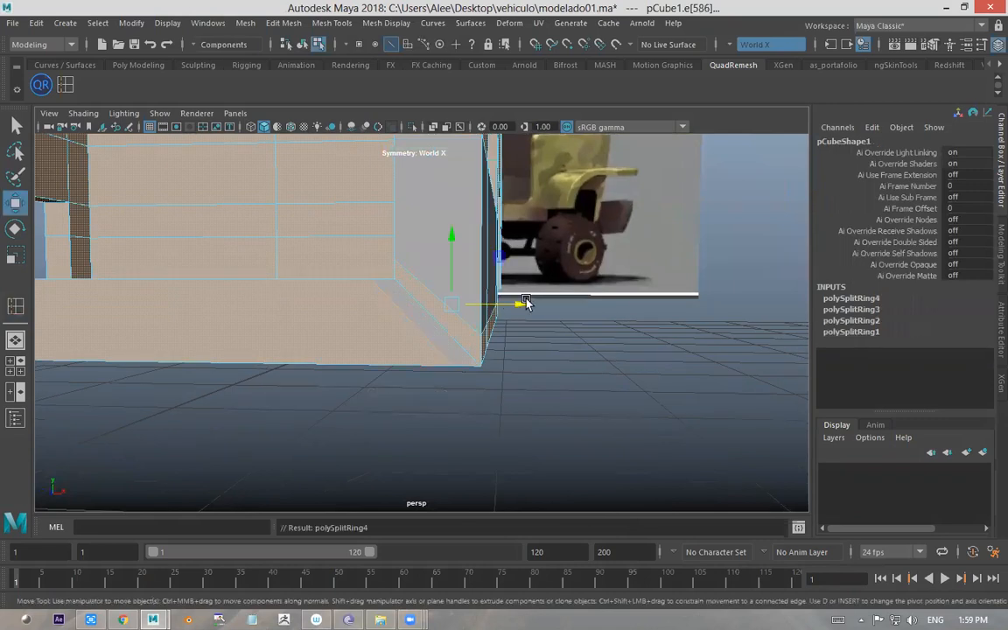
- Move the bottom outer edge of the body's side inward along X to slant the lower corner
alt+drag(516, 298, 511, 315)
right_click(482, 278)
click(485, 174)
click(504, 346)
alt+drag(512, 342, 506, 268)
click(795, 327)
drag(541, 327, 538, 326)
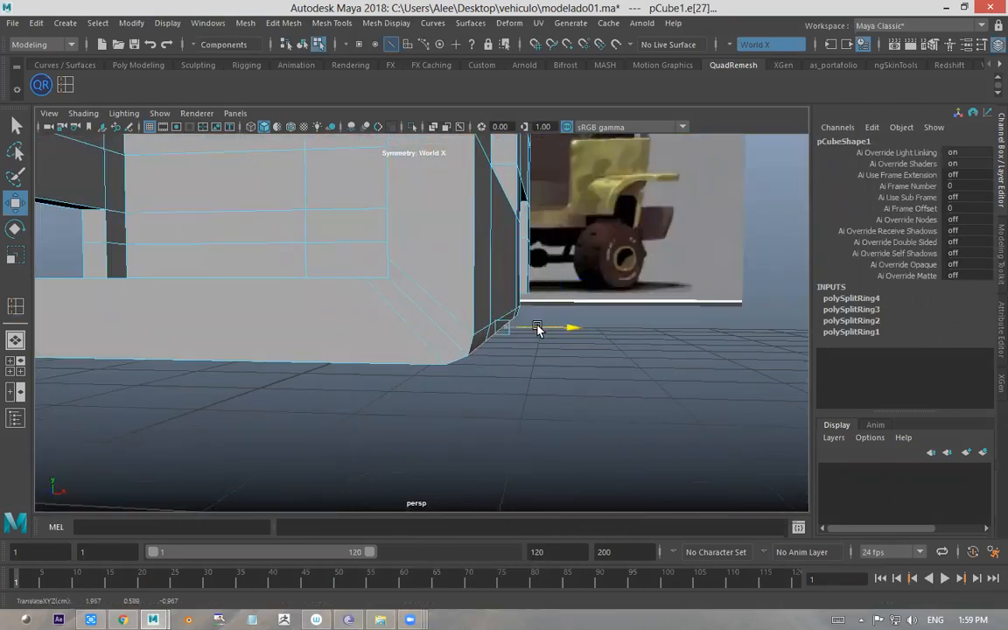
- Inspect the reshaped lower side corner in smooth mesh preview, first in edge mode and then deselected in object mode
alt+drag(441, 281, 458, 290)
key(3)
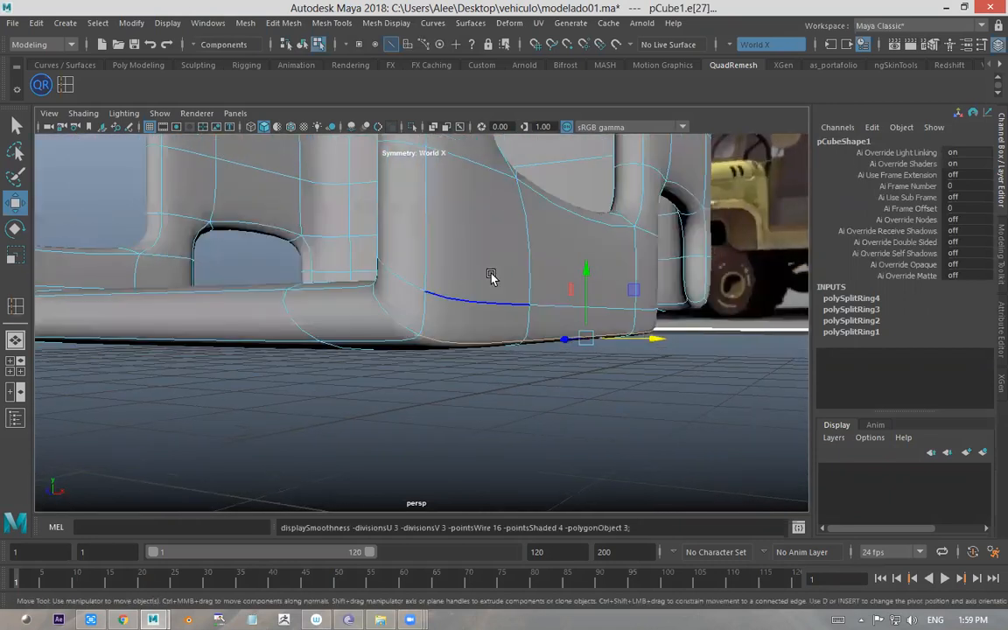
alt+right_drag(493, 329, 496, 330)
scroll(496, 330, down, 1)
click(454, 364)
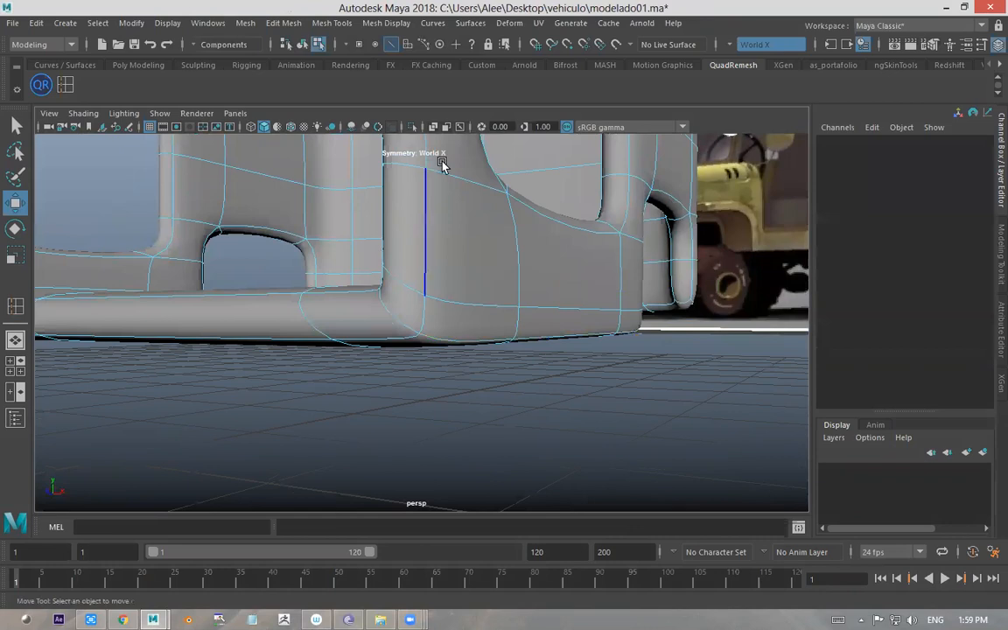
click(303, 44)
click(515, 421)
scroll(504, 350, down, 5)
alt+drag(480, 365, 676, 278)
- Compare the unsmoothed and smoothed display of the body's rear side walls and back panel
key(1)
click(447, 317)
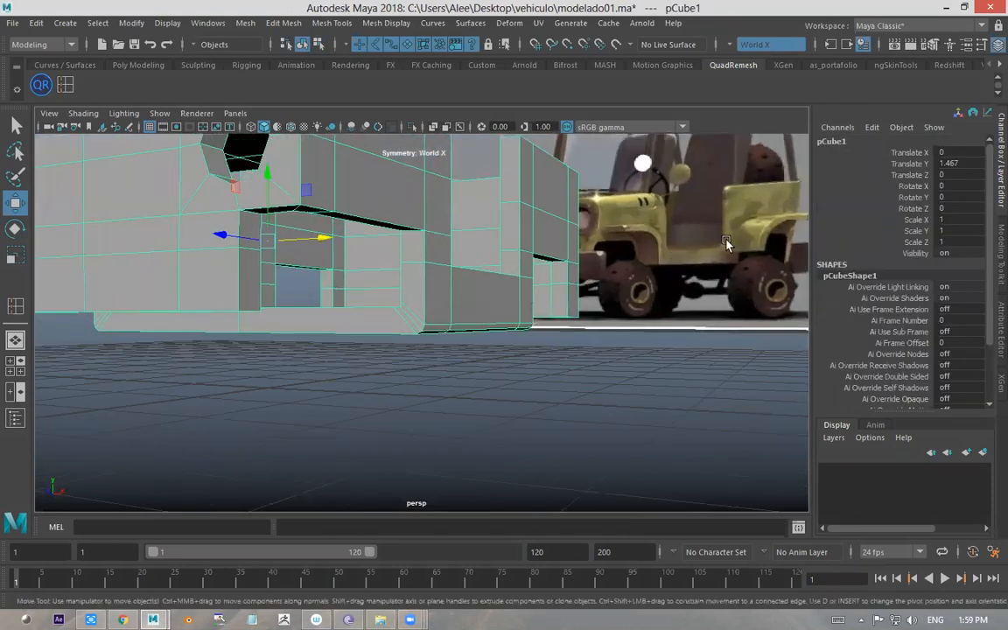
alt+drag(373, 224, 470, 259)
key(3)
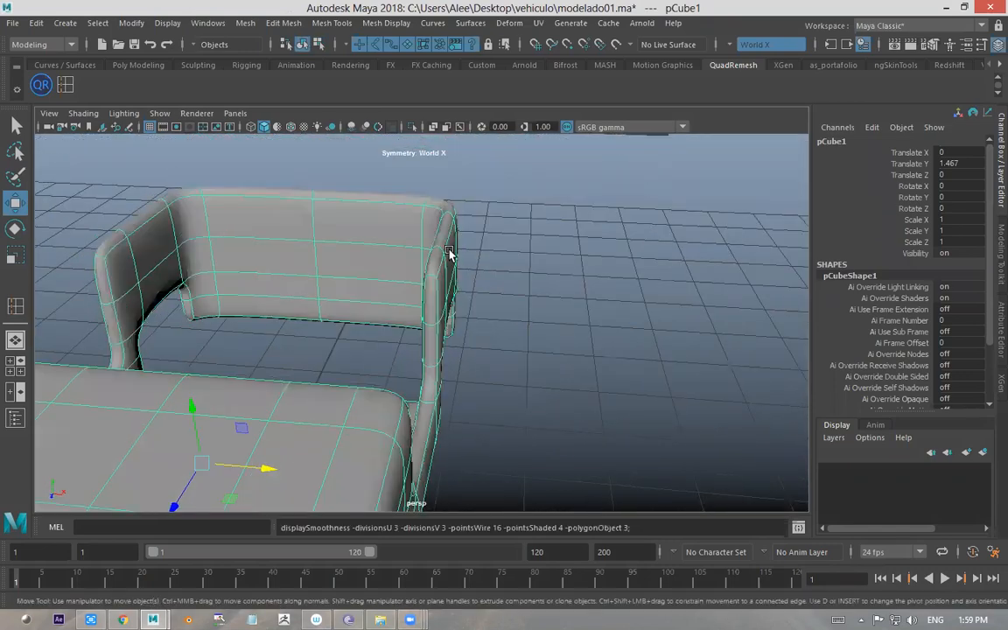
key(1)
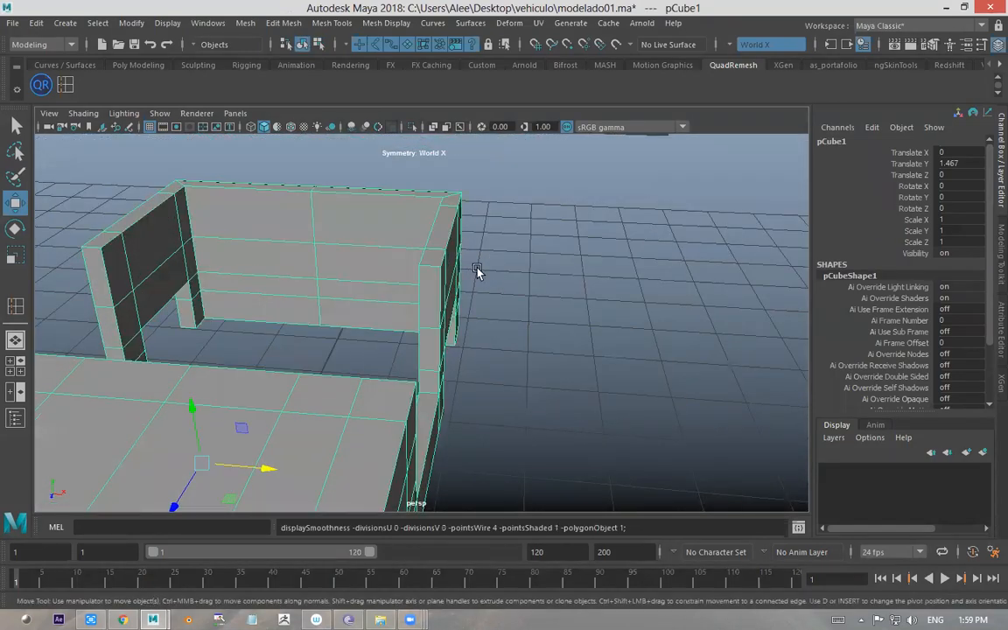
- Insert supporting edge loops close to the edges at the front top corner of the rear side wall
alt+drag(477, 272, 438, 271)
click(394, 25)
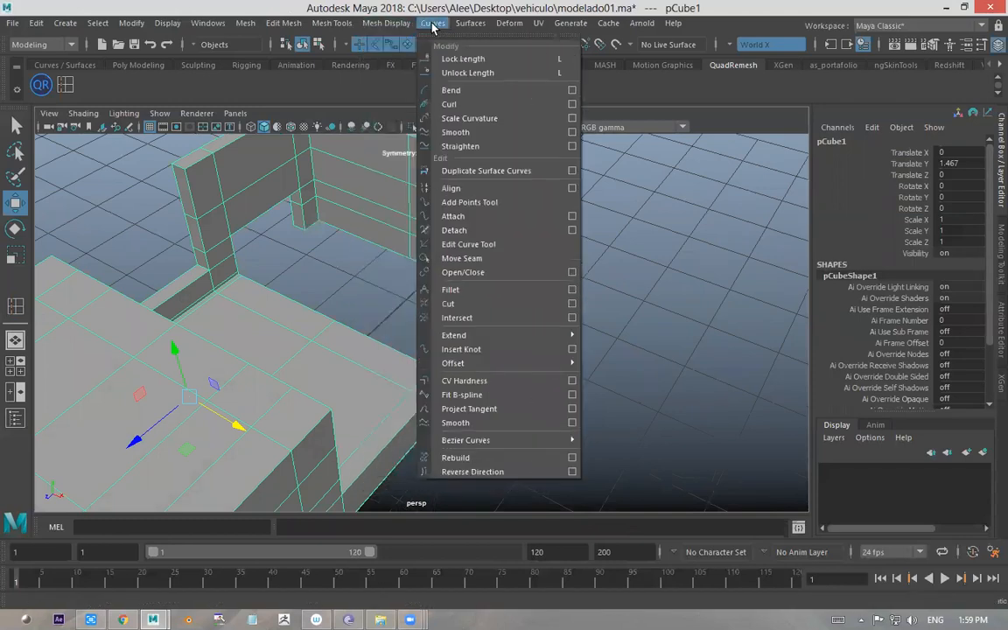
mouse_move(342, 24)
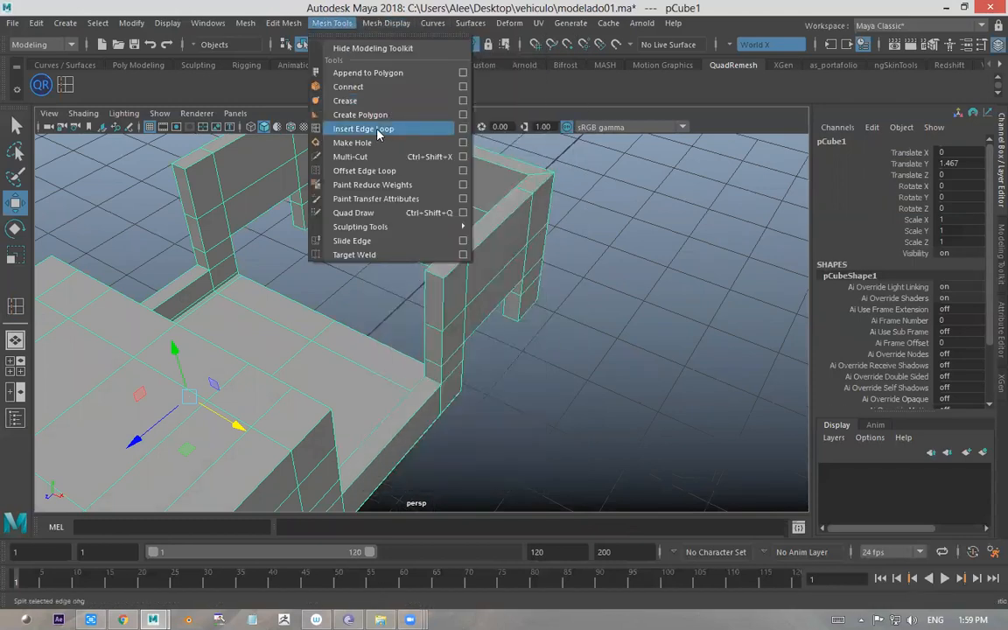
click(378, 130)
scroll(479, 280, up, 3)
click(446, 264)
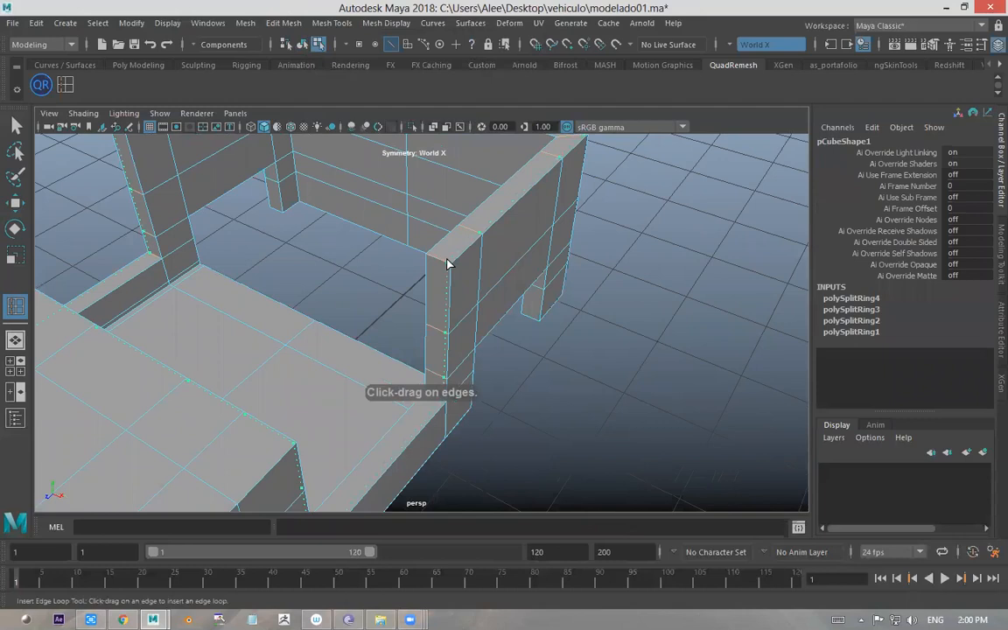
alt+drag(440, 262, 457, 224)
click(425, 259)
- Check the rear side wall's new edge loops in smooth preview, viewing the body from below
key(3)
click(302, 48)
alt+drag(464, 357, 372, 277)
- Return the body to unsmoothed display and undo the stray edge loop across the side of the hood
click(396, 273)
key(1)
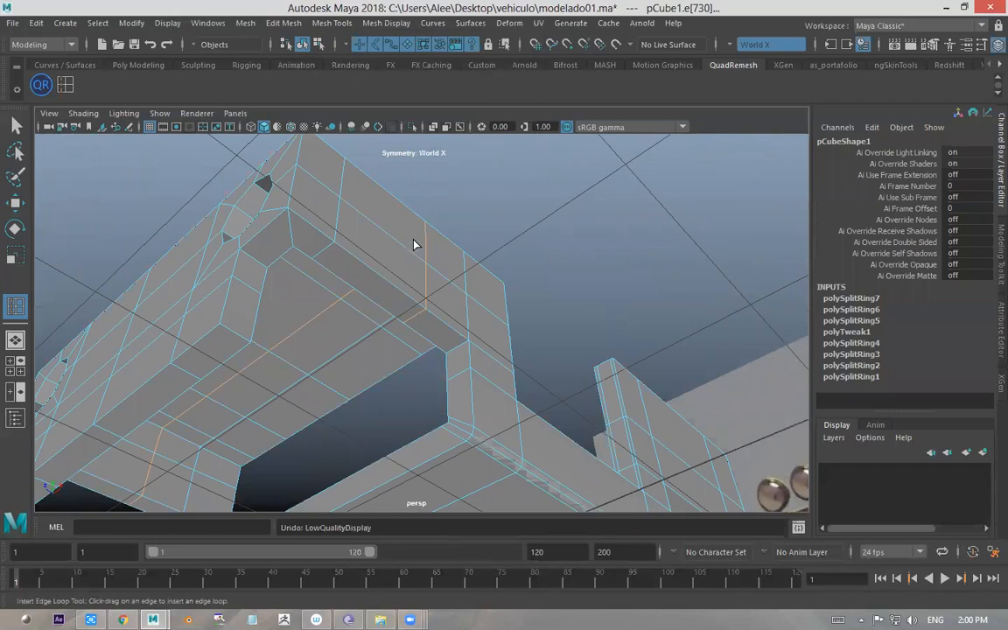
mouse_move(407, 241)
alt+mouse_down()
mouse_move(375, 260)
mouse_move(401, 241)
alt+mouse_up()
key(ctrl+z)
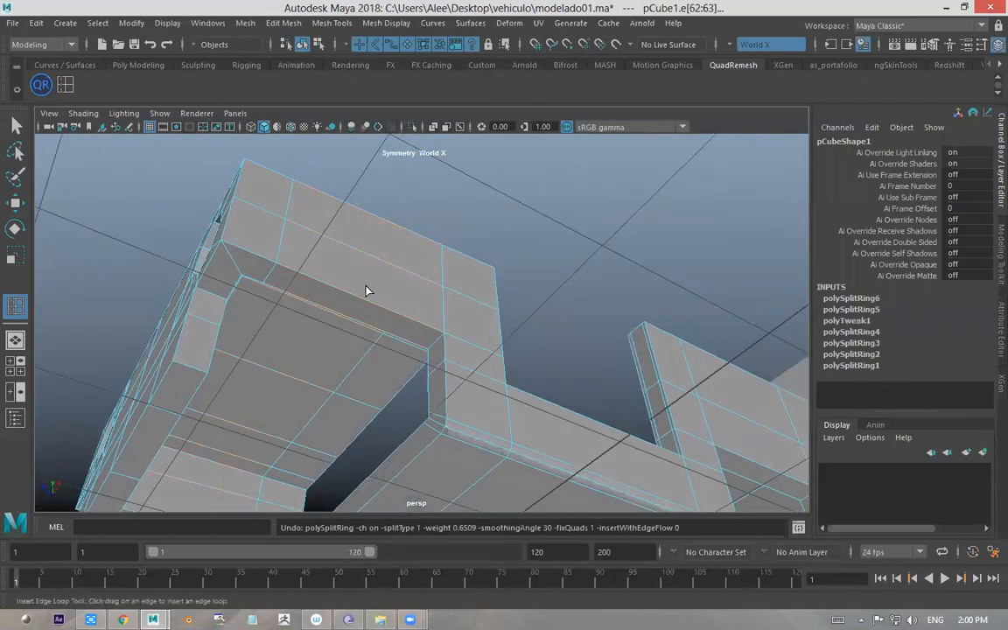
- Insert supporting edge loops along the front wheel opening's thickness and near both rims of the headlight hole
click(274, 268)
click(267, 282)
alt+drag(267, 283, 253, 252)
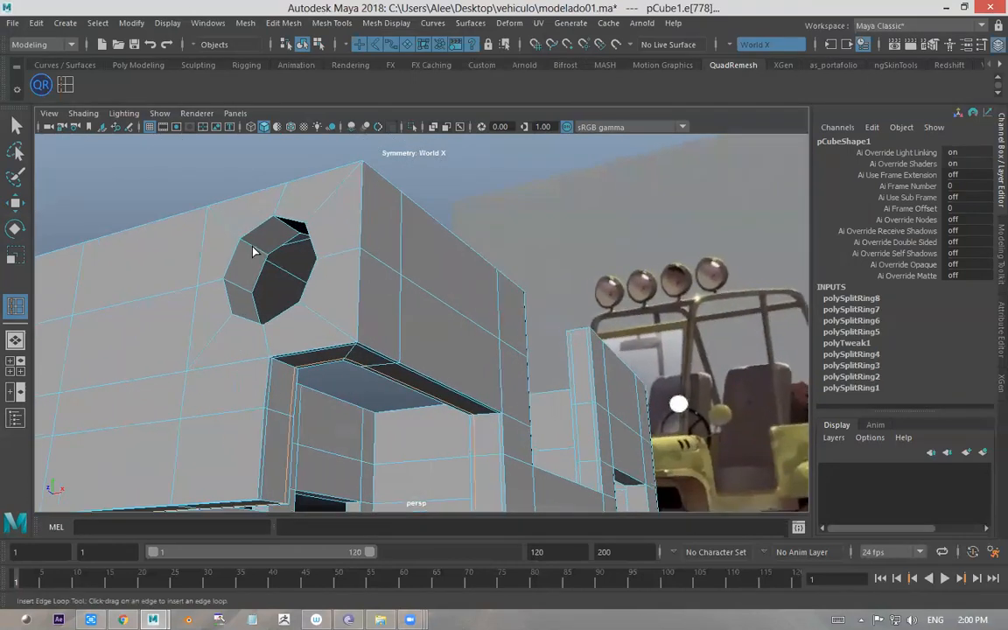
click(256, 252)
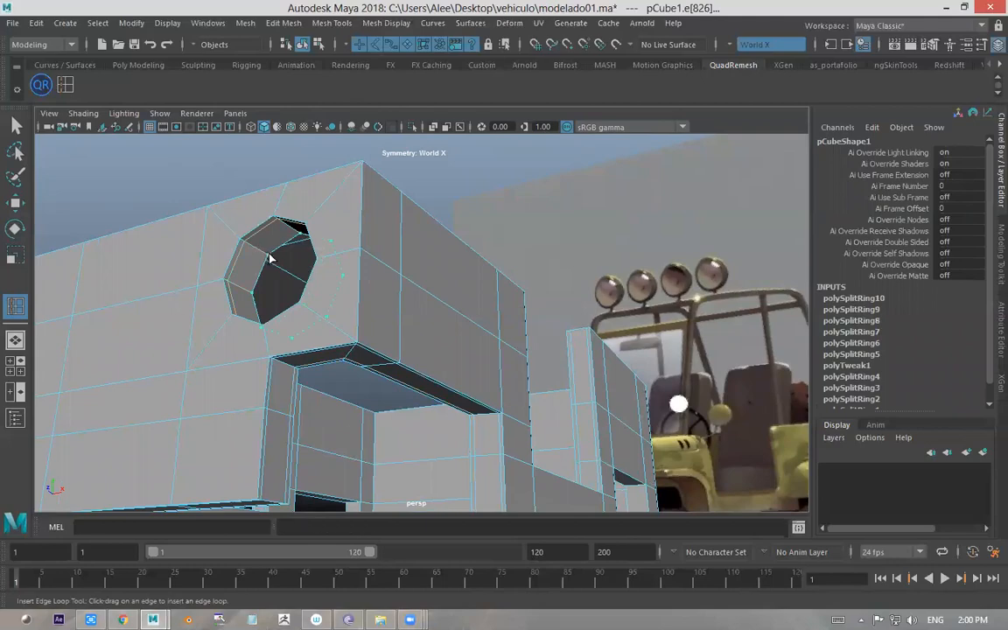
click(267, 257)
- Insert edge loops close to the outer and inner edges of the body's wall thickness, seen from underneath
alt+drag(362, 261, 515, 265)
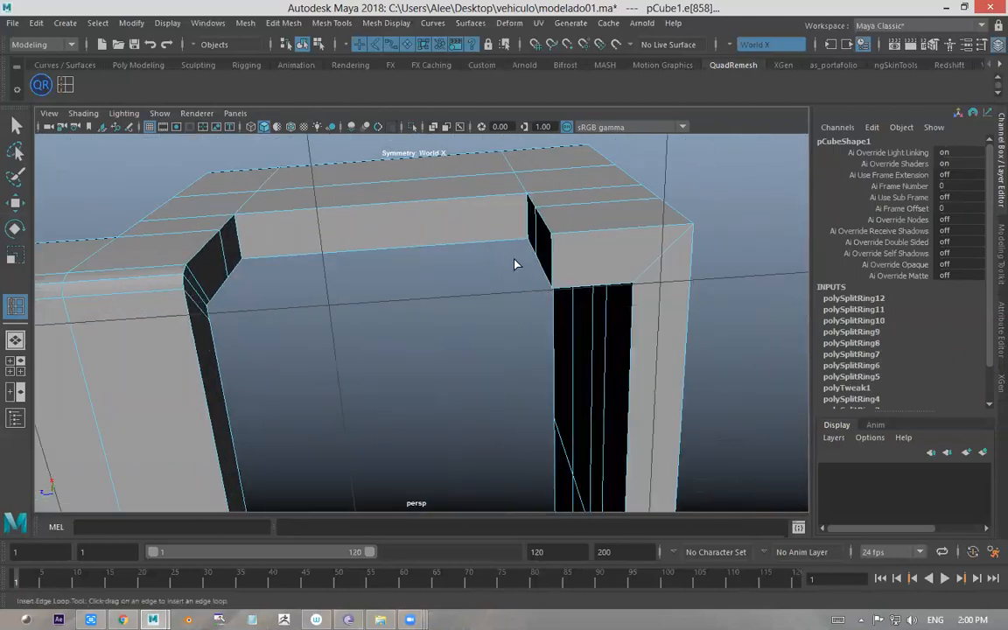
click(530, 201)
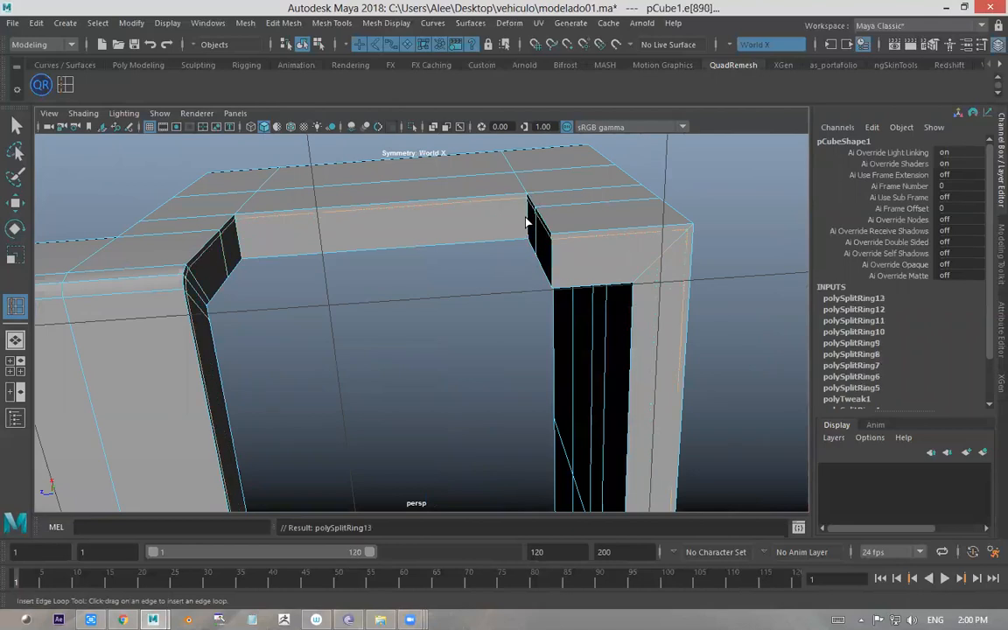
click(531, 238)
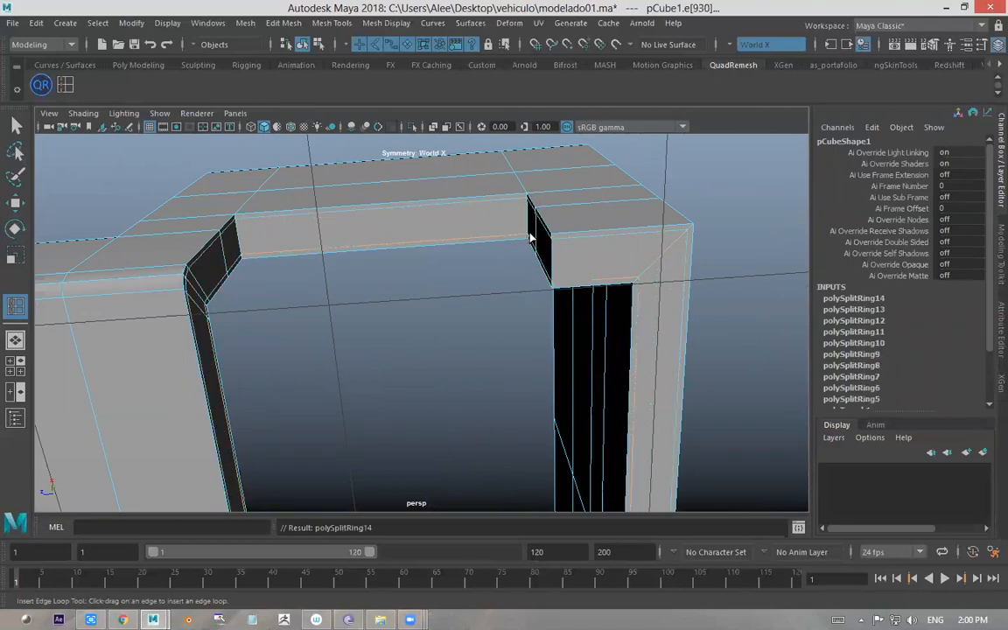
- Check the whole jeep body in smooth preview from several angles with the edge selection cleared
key(3)
alt+drag(530, 238, 335, 119)
click(317, 43)
click(302, 44)
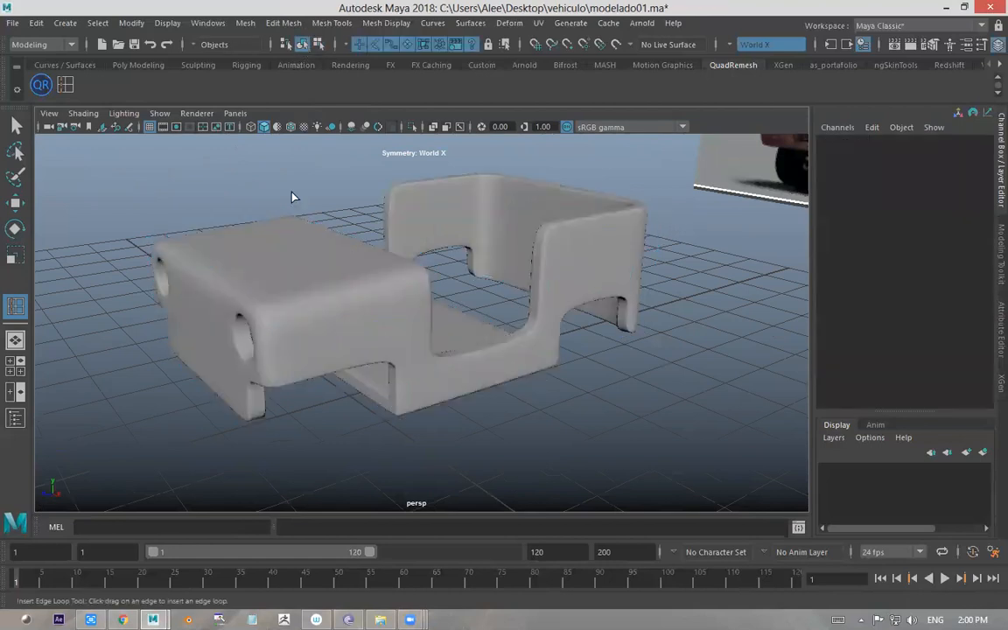
key(w)
mouse_move(296, 190)
alt+mouse_down()
mouse_move(334, 174)
mouse_move(297, 183)
alt+mouse_up()
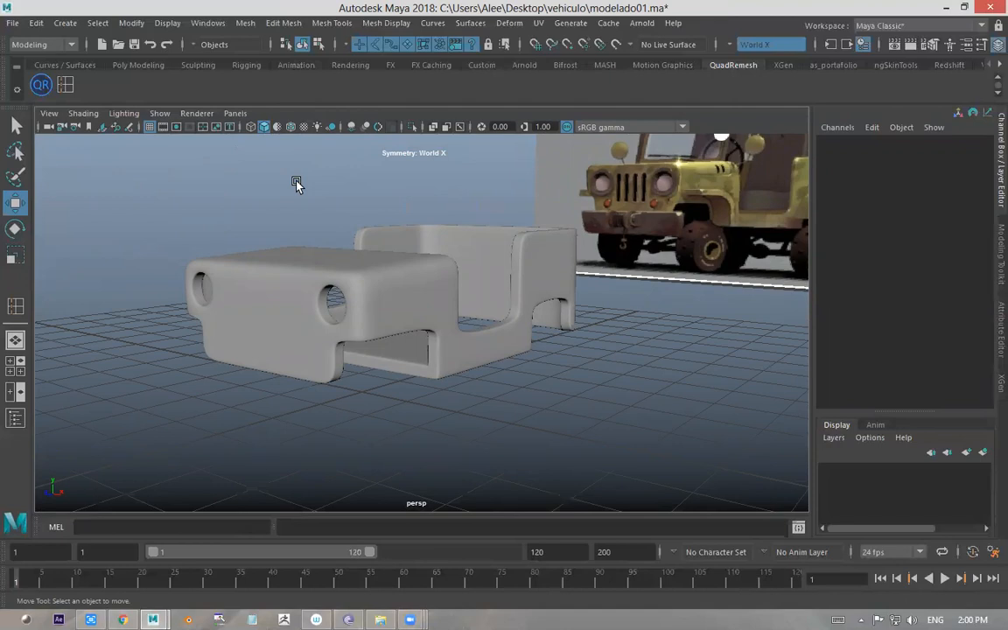
alt+drag(296, 184, 328, 279)
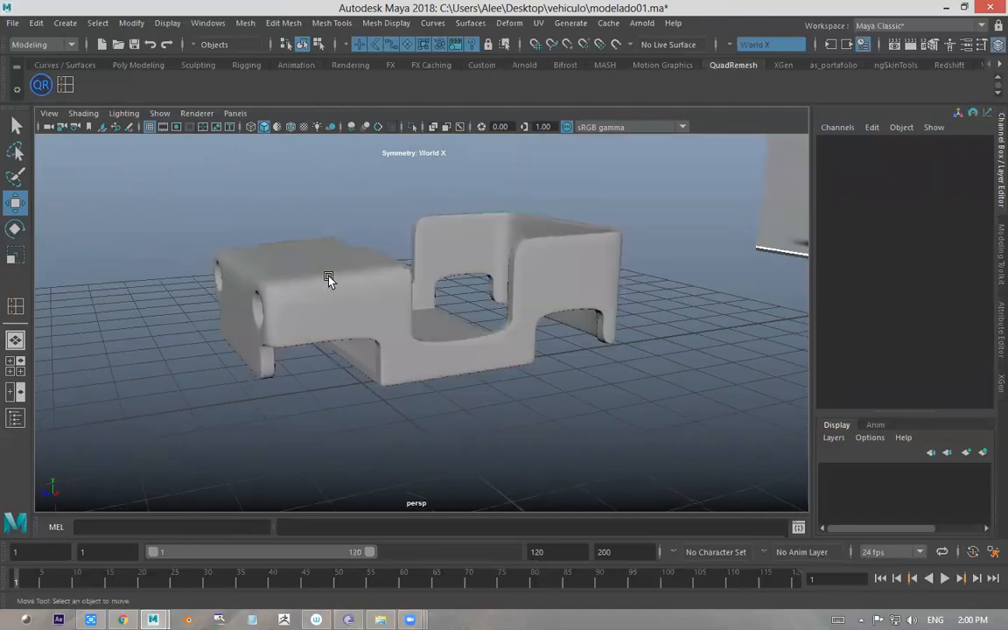
- Return the body to unsmoothed display and try inserting edge loops around it just below the hood's top edge
click(338, 277)
key(1)
alt+drag(417, 315, 408, 364)
scroll(407, 364, up, 3)
scroll(408, 364, up, 3)
alt+drag(454, 315, 402, 308)
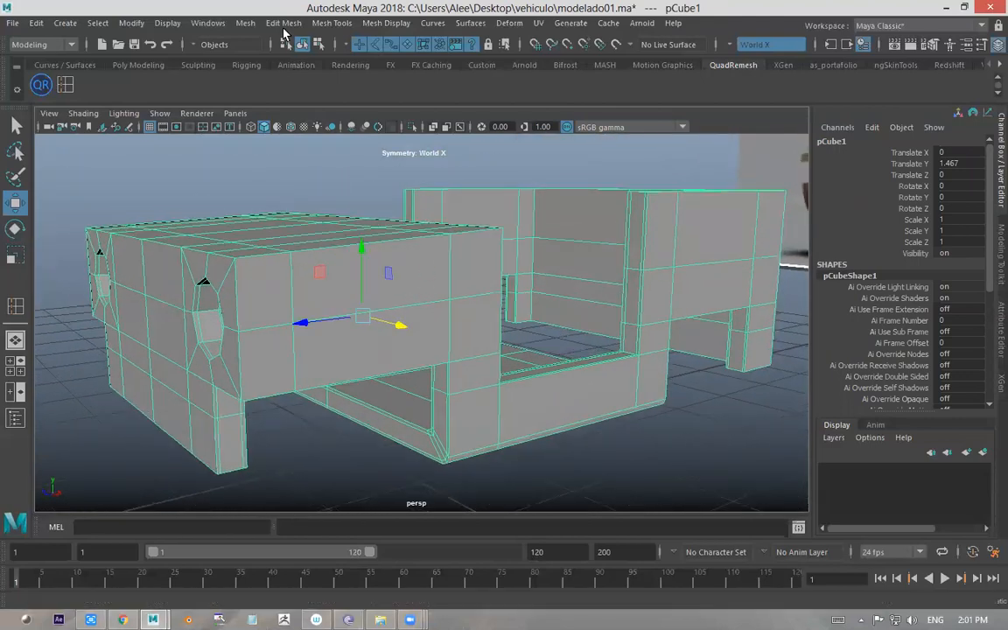
click(386, 23)
mouse_move(331, 23)
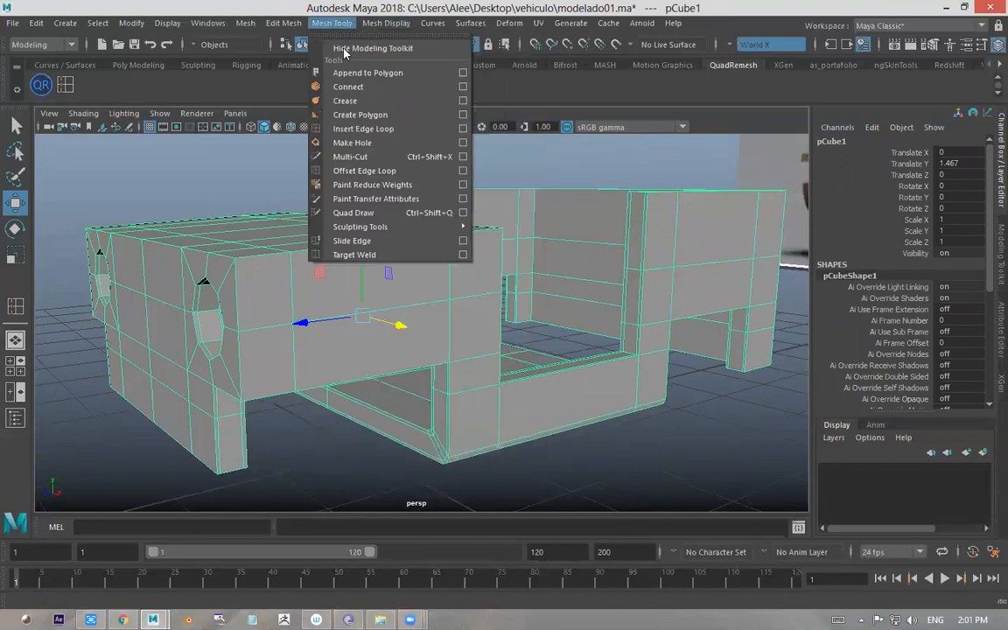
click(410, 130)
alt+drag(420, 170, 354, 221)
scroll(351, 218, up, 1)
click(329, 234)
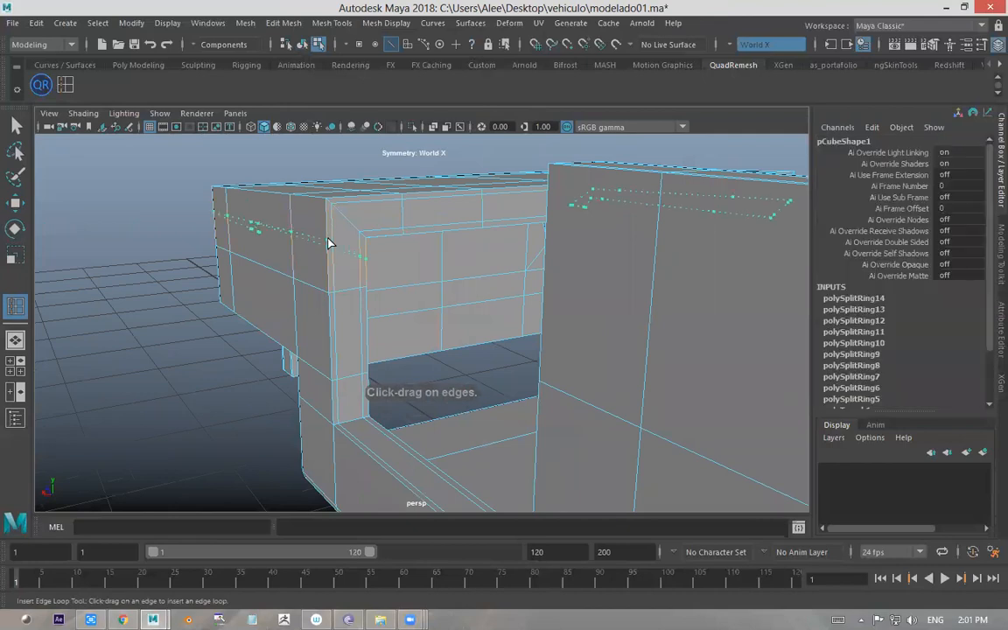
click(329, 228)
- Check the hood corner and the headlight hole in smooth preview from the front
alt+drag(378, 228, 357, 227)
alt+drag(280, 223, 626, 223)
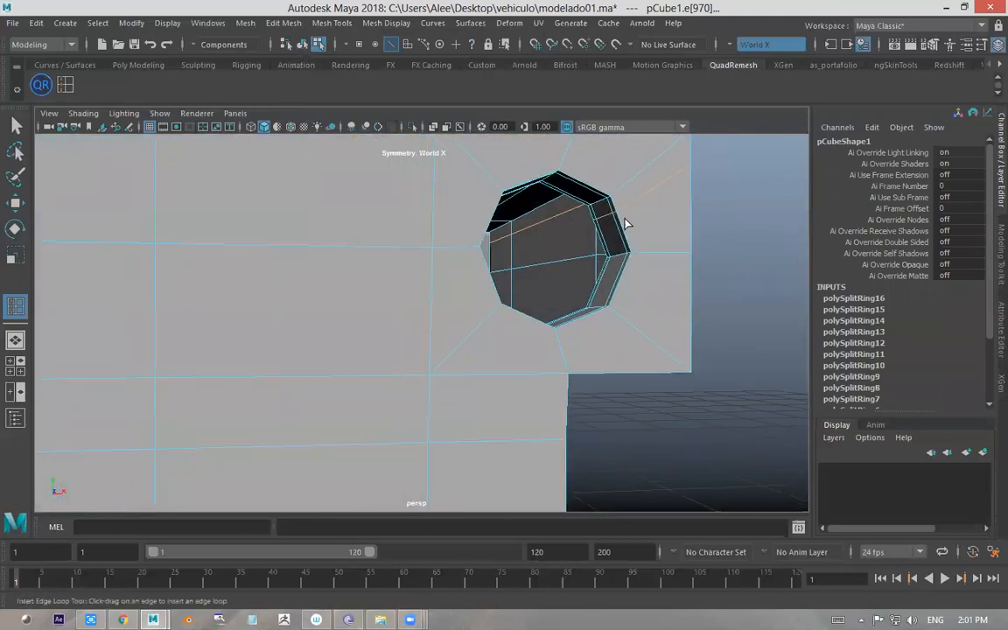
alt+middle_drag(583, 244, 566, 258)
click(597, 216)
key(2)
mouse_move(604, 221)
alt+mouse_down()
mouse_move(641, 238)
mouse_move(612, 229)
alt+mouse_up()
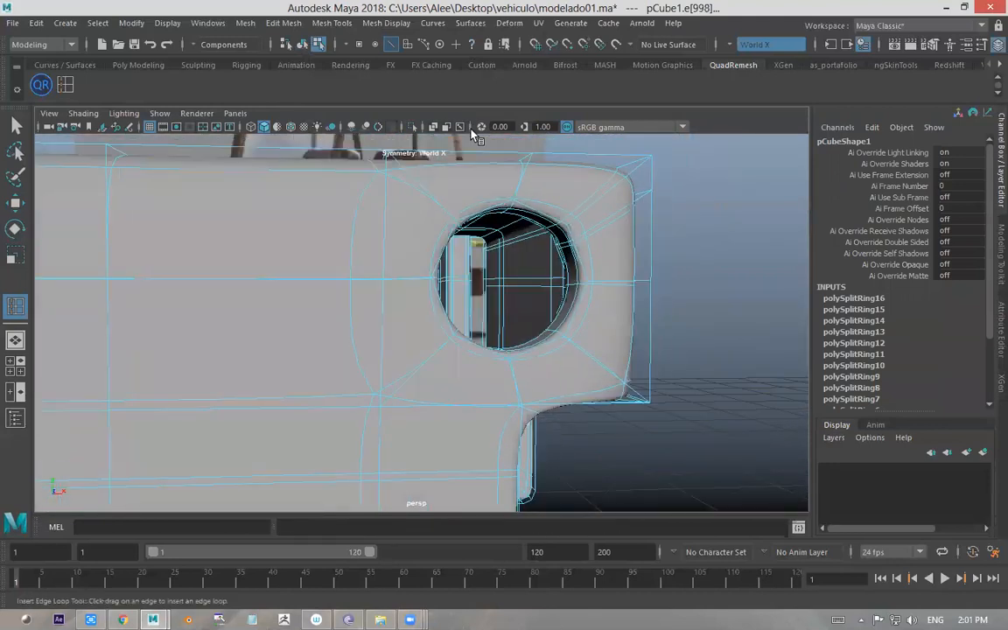
click(302, 44)
click(717, 229)
alt+drag(718, 229, 667, 242)
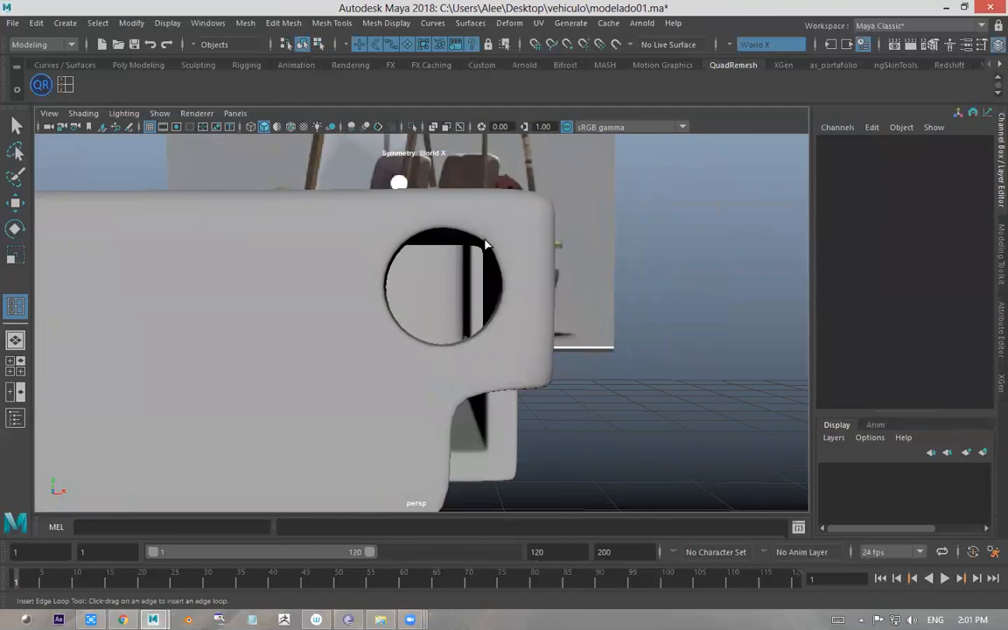
alt+drag(485, 245, 523, 228)
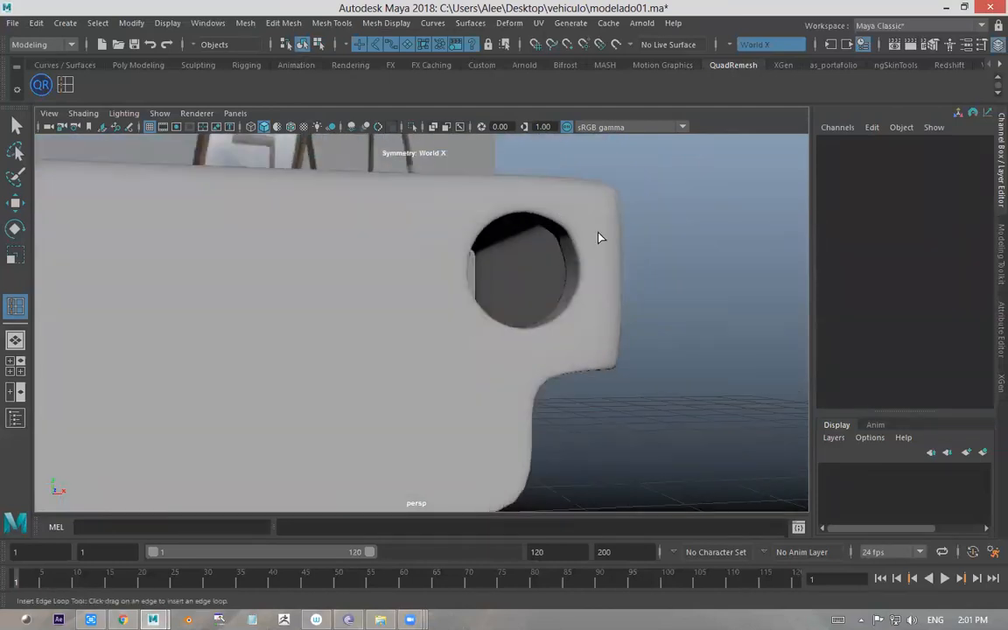
alt+drag(592, 232, 558, 224)
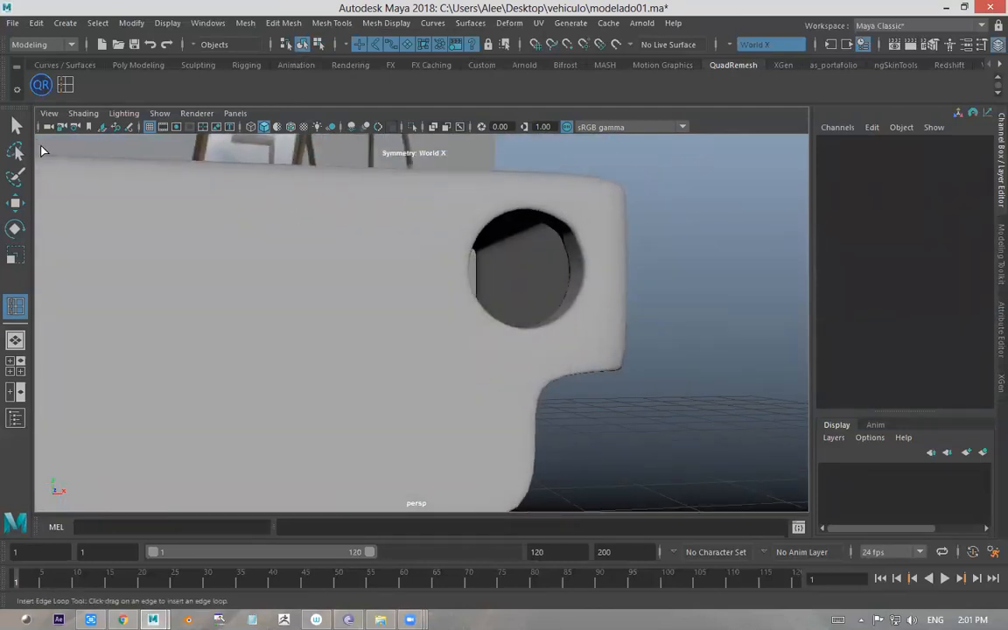
- Return the body to unsmoothed display and undo the edge loops inserted below the hood's top edge
click(17, 127)
click(568, 223)
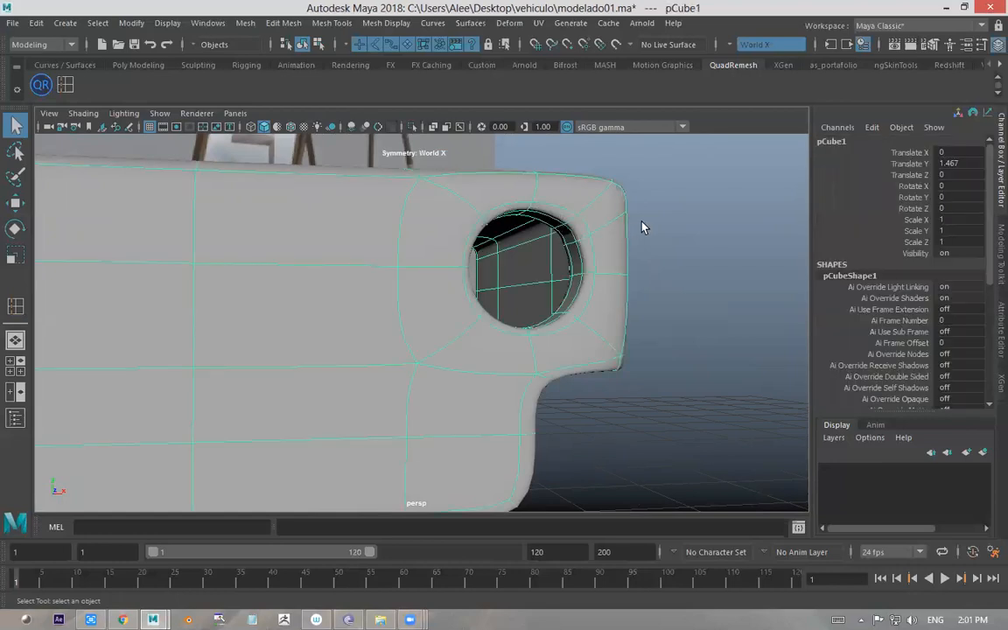
key(1)
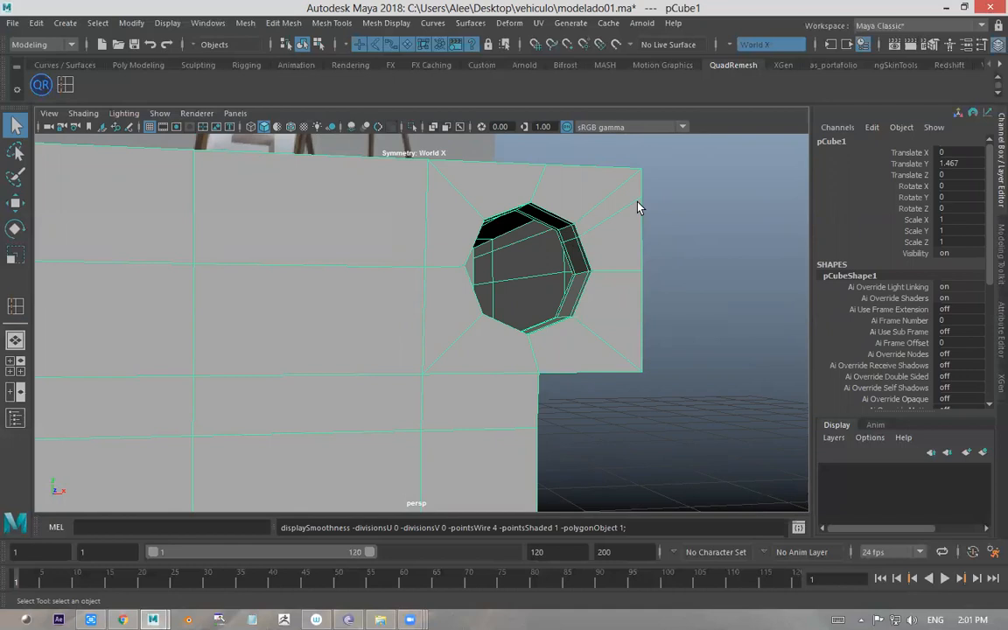
alt+drag(614, 266, 605, 264)
key(ctrl+z)
key(ctrl+z)
key(ctrl+z)
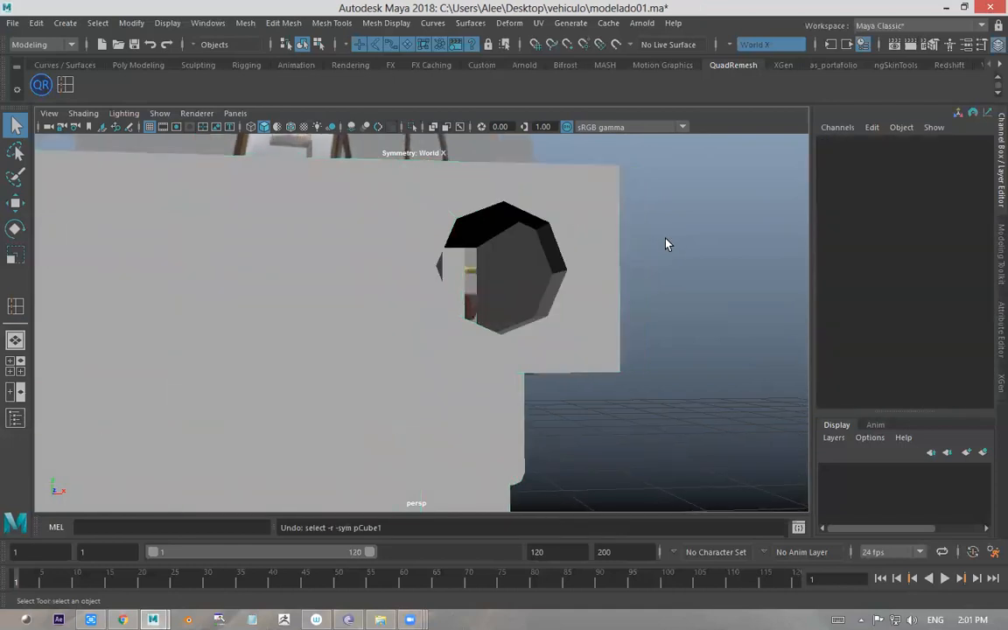
key(ctrl+z)
key(ctrl+z)
- Switch to edge selection and select the corner edges at the hood's open rear end
alt+right_drag(652, 230, 394, 254)
alt+drag(394, 254, 437, 254)
alt+right_drag(436, 254, 493, 272)
alt+drag(493, 272, 492, 247)
alt+middle_drag(492, 247, 519, 278)
alt+drag(519, 278, 479, 294)
right_drag(481, 212, 489, 180)
alt+drag(489, 184, 473, 229)
click(477, 233)
alt+middle_drag(477, 232, 488, 239)
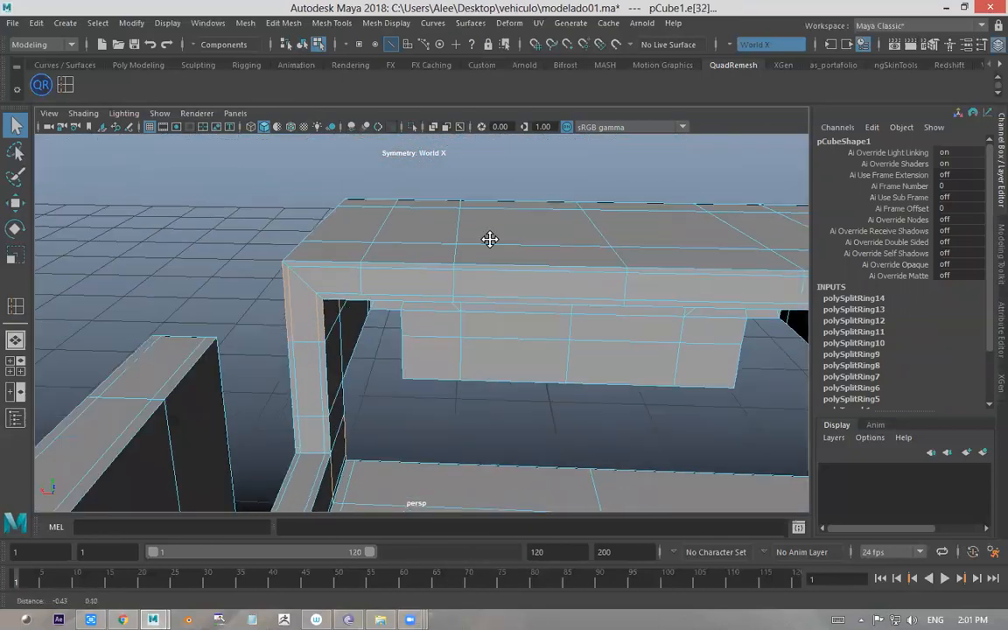
- Select the hood's top side and front edges together with its vertical front corner edges
alt+drag(489, 238, 468, 234)
key(f)
alt+right_drag(479, 248, 501, 252)
alt+drag(501, 252, 550, 299)
click(420, 253)
alt+drag(456, 196, 576, 239)
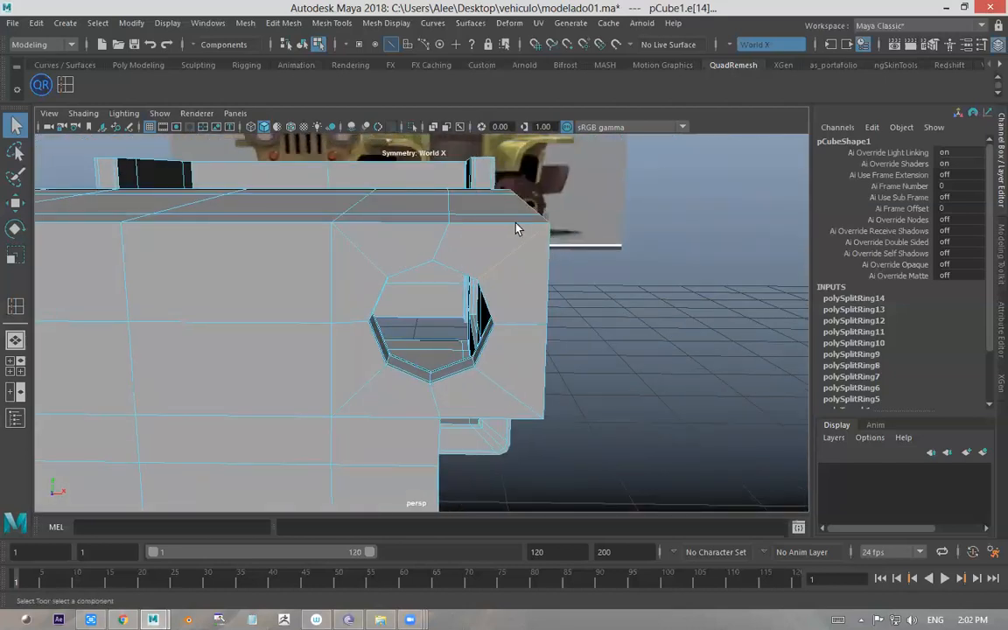
alt+drag(516, 229, 358, 256)
click(382, 248)
alt+drag(439, 238, 341, 219)
click(374, 234)
alt+drag(478, 228, 310, 326)
alt+drag(366, 286, 556, 318)
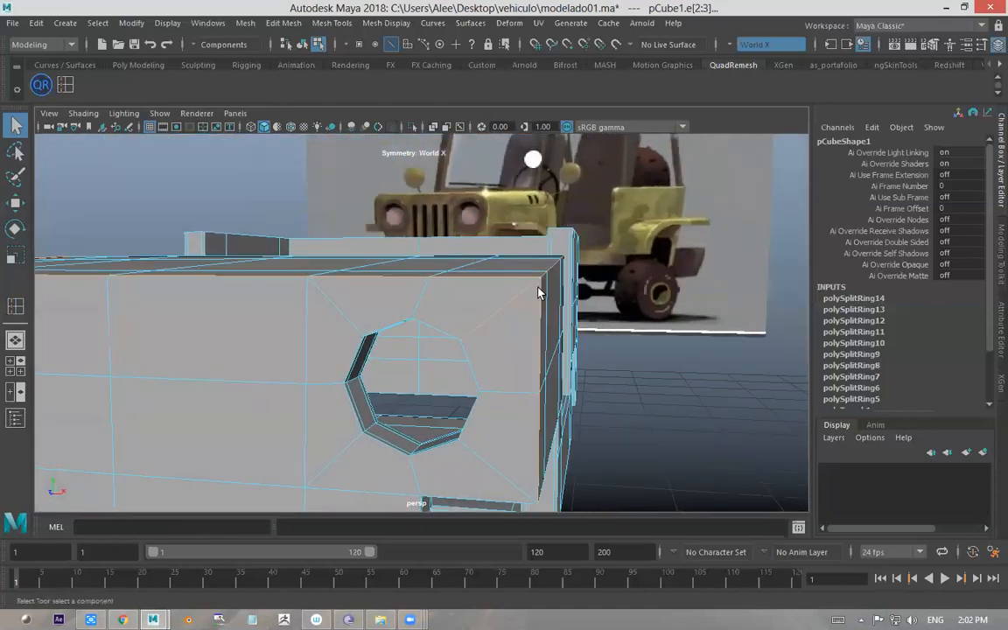
- Remove the stray diagonal edge between the hood corner and the headlight hole from the edge selection
alt+drag(465, 362, 531, 343)
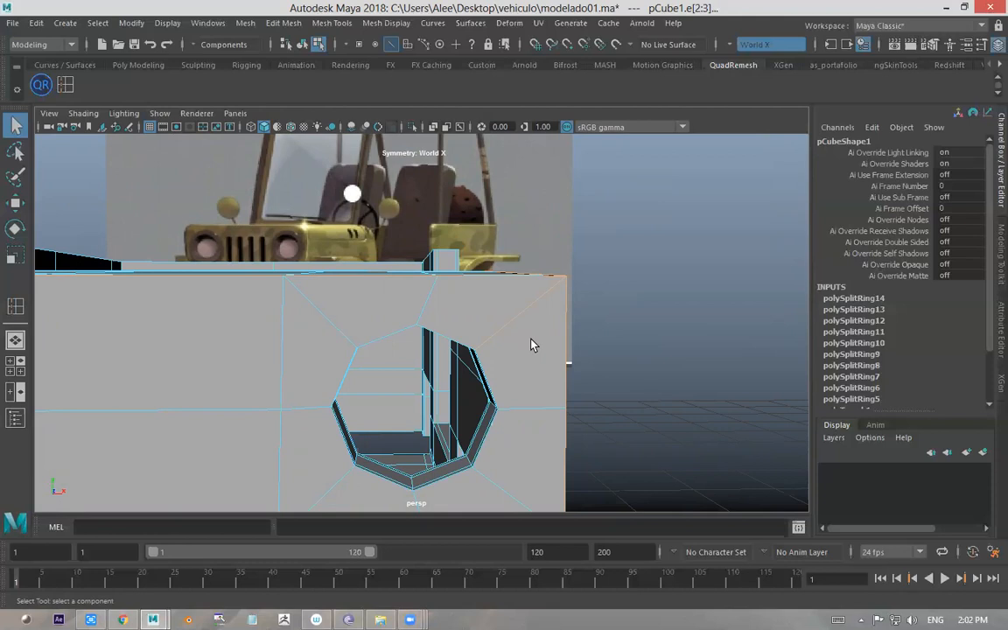
alt+drag(513, 366, 448, 365)
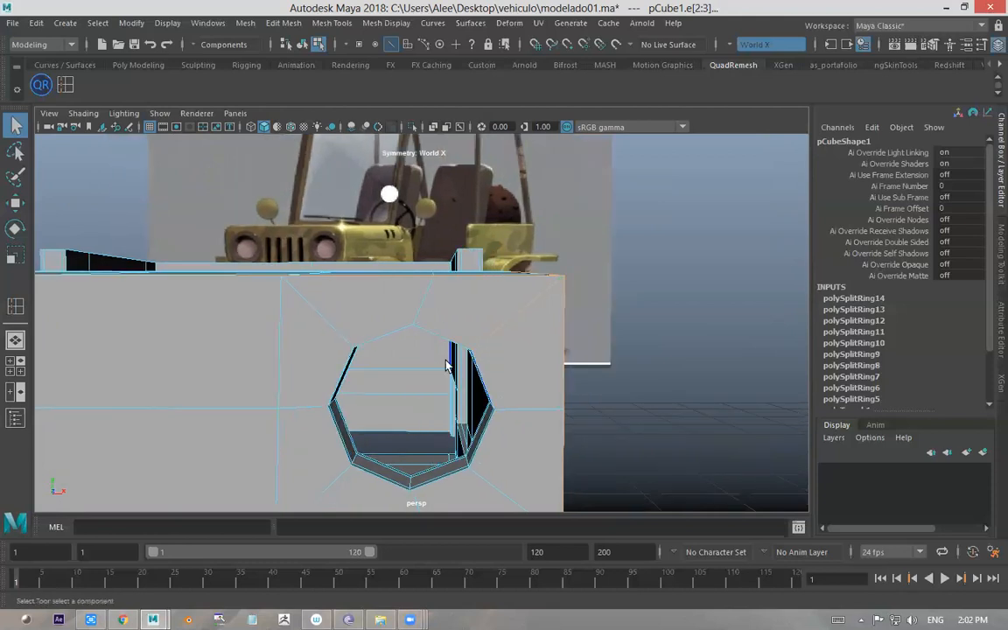
alt+drag(463, 322, 405, 366)
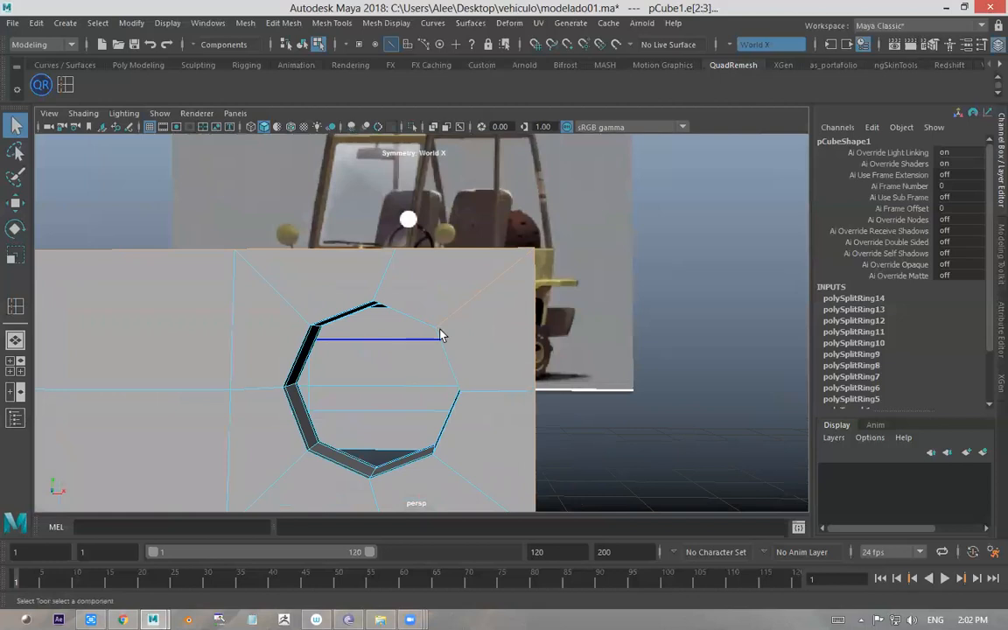
alt+drag(440, 334, 448, 320)
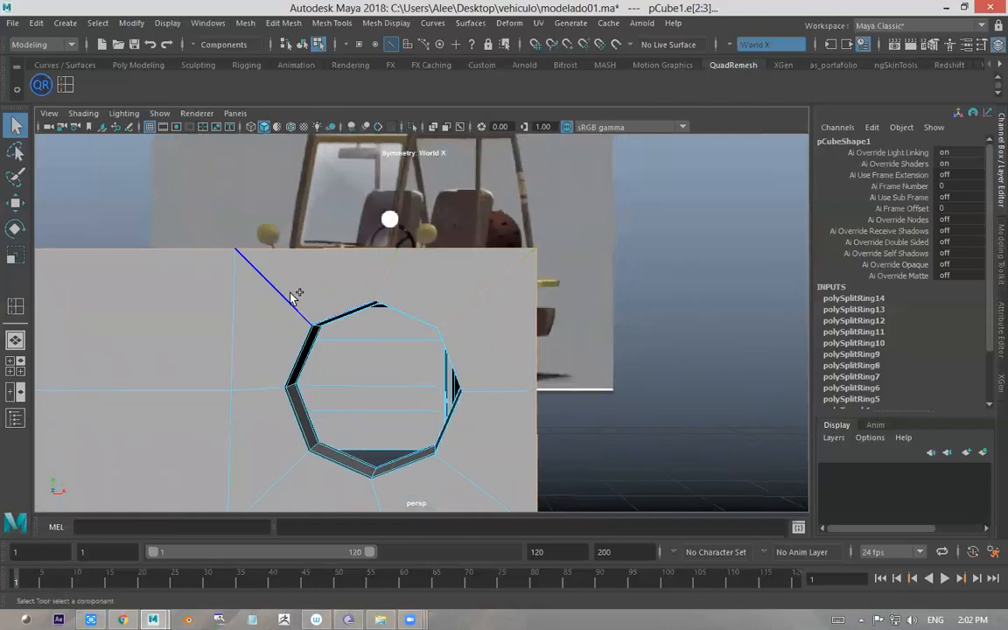
key(ctrl+z)
key(ctrl+z)
alt+drag(504, 286, 405, 355)
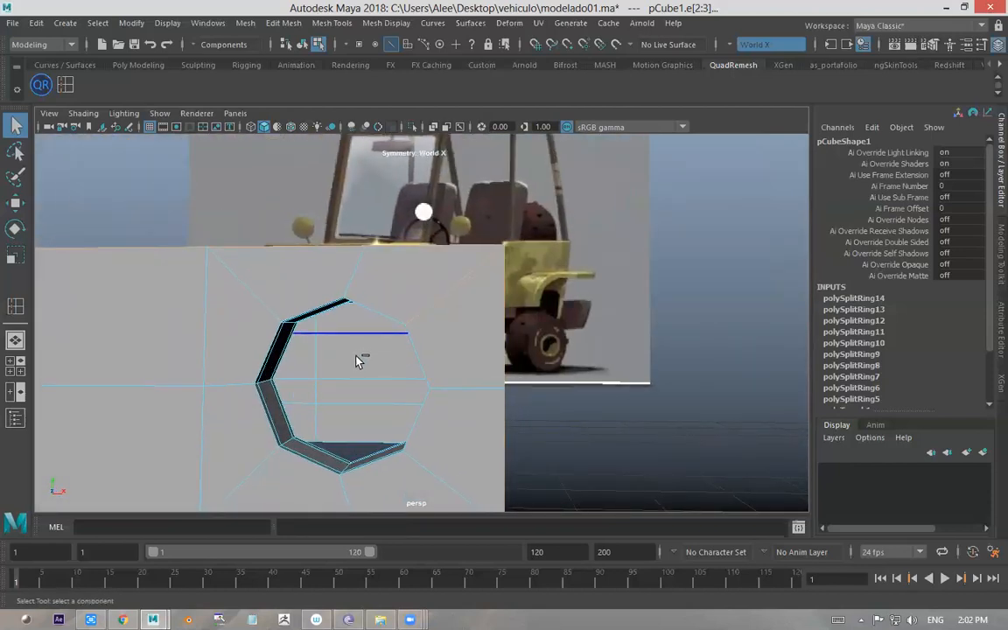
drag(362, 364, 442, 306)
- Bevel the selected hood edges with a Fraction of 1
alt+drag(439, 354, 660, 292)
alt+middle_drag(661, 292, 587, 290)
alt+drag(586, 290, 513, 304)
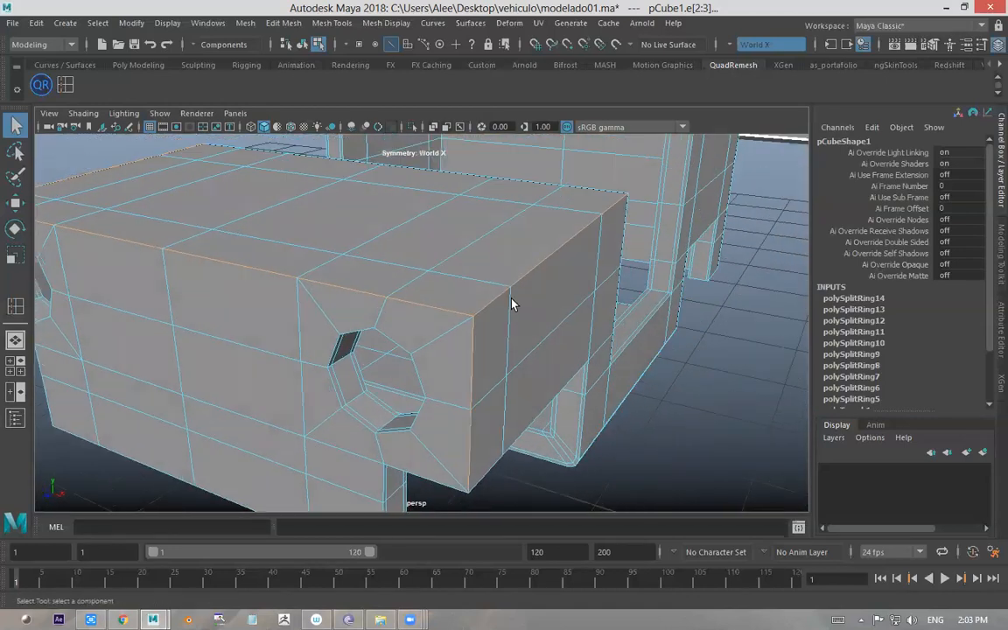
scroll(517, 301, up, 2)
alt+middle_drag(528, 291, 523, 288)
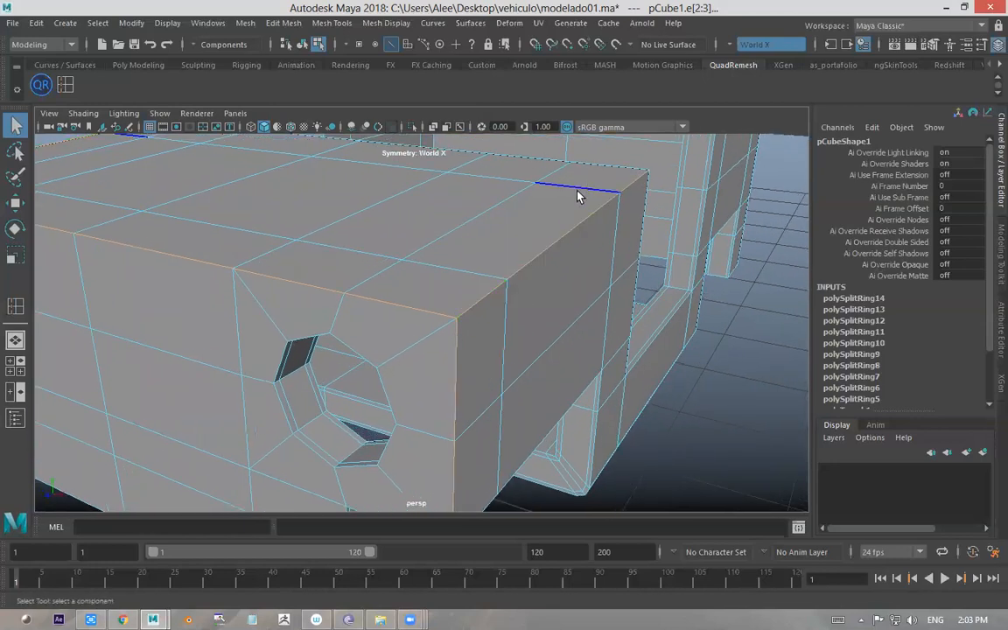
alt+drag(375, 294, 406, 283)
mouse_move(536, 293)
alt+mouse_down()
mouse_move(487, 299)
mouse_move(520, 279)
alt+mouse_up()
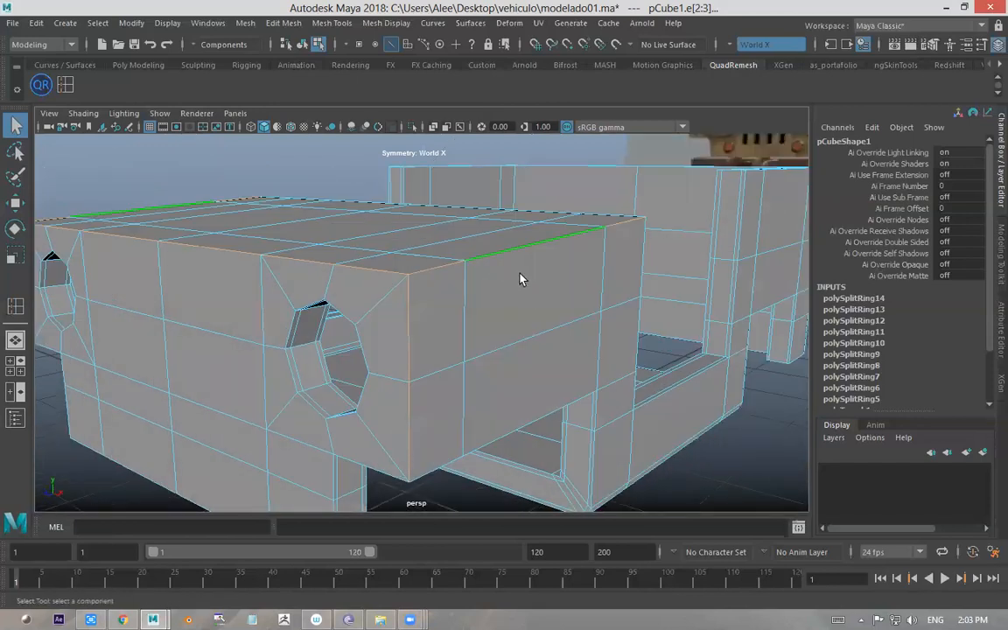
click(330, 23)
mouse_move(283, 23)
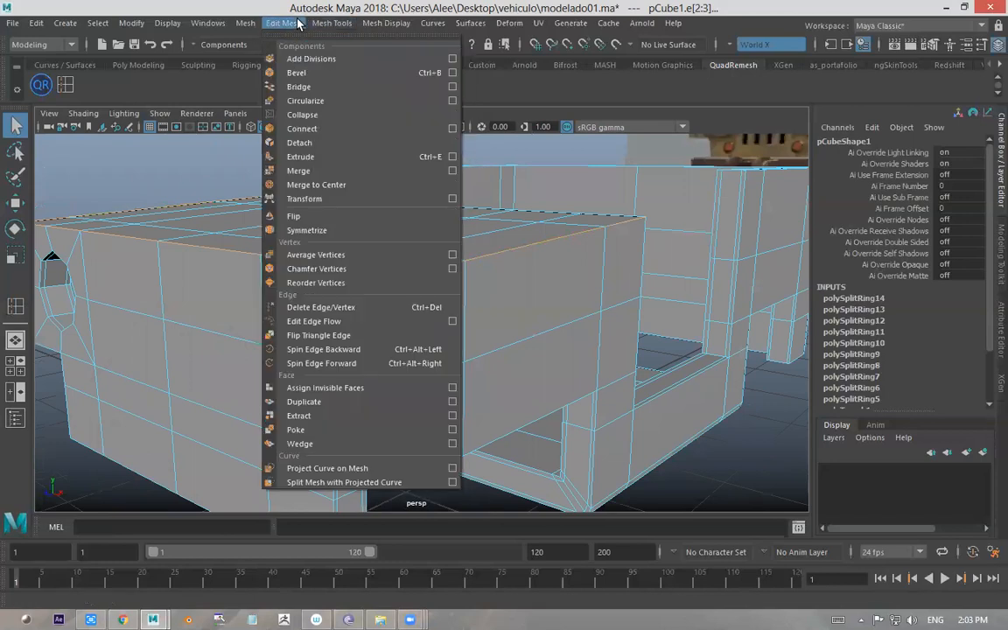
click(313, 73)
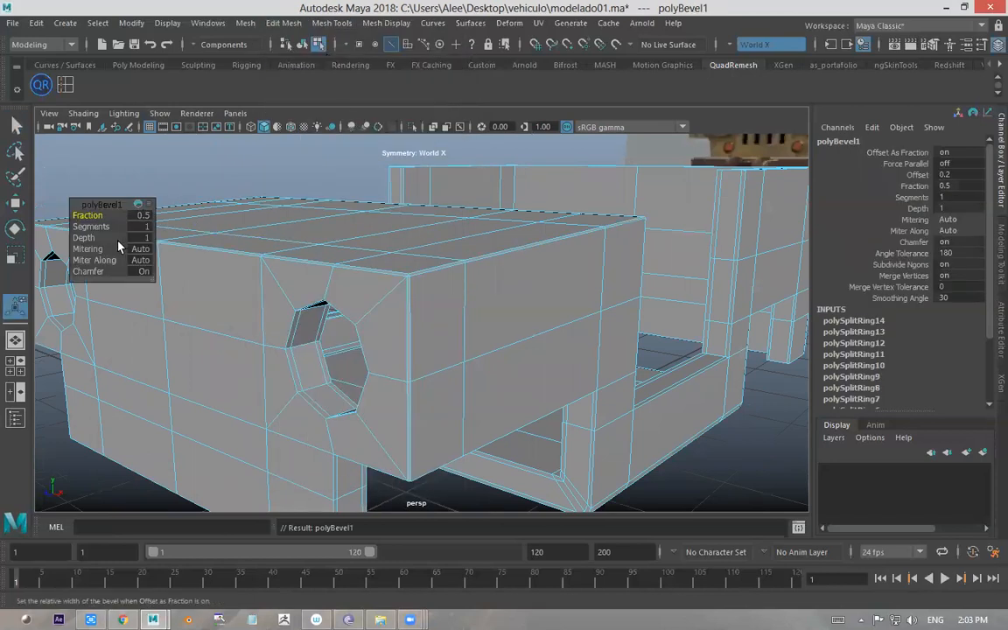
mouse_move(91, 226)
mouse_down()
mouse_move(108, 217)
mouse_move(93, 228)
mouse_up()
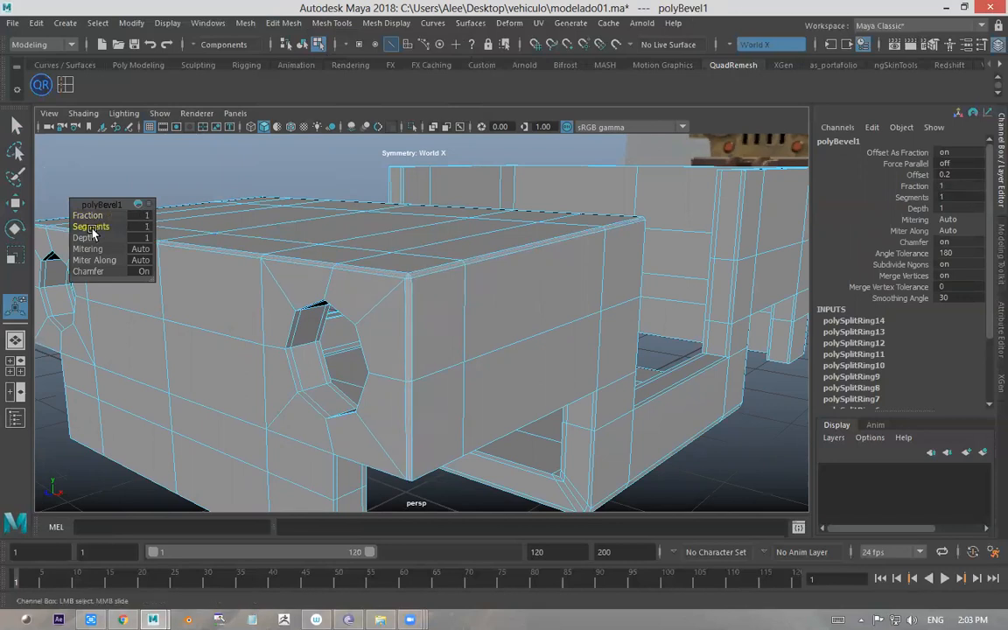
drag(167, 218, 128, 224)
- Widen the hood bevel by raising its Fraction to 3 and then to 6, examining it from inside the hood
alt+drag(407, 267, 104, 265)
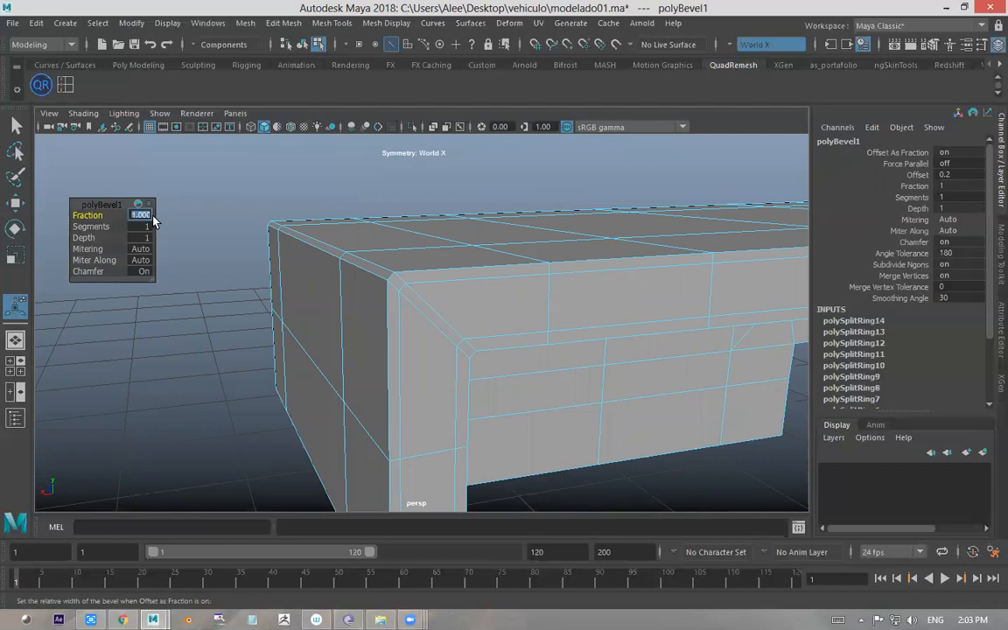
text(3)
key(Return)
alt+right_drag(437, 280, 356, 272)
alt+drag(355, 272, 516, 273)
key(6)
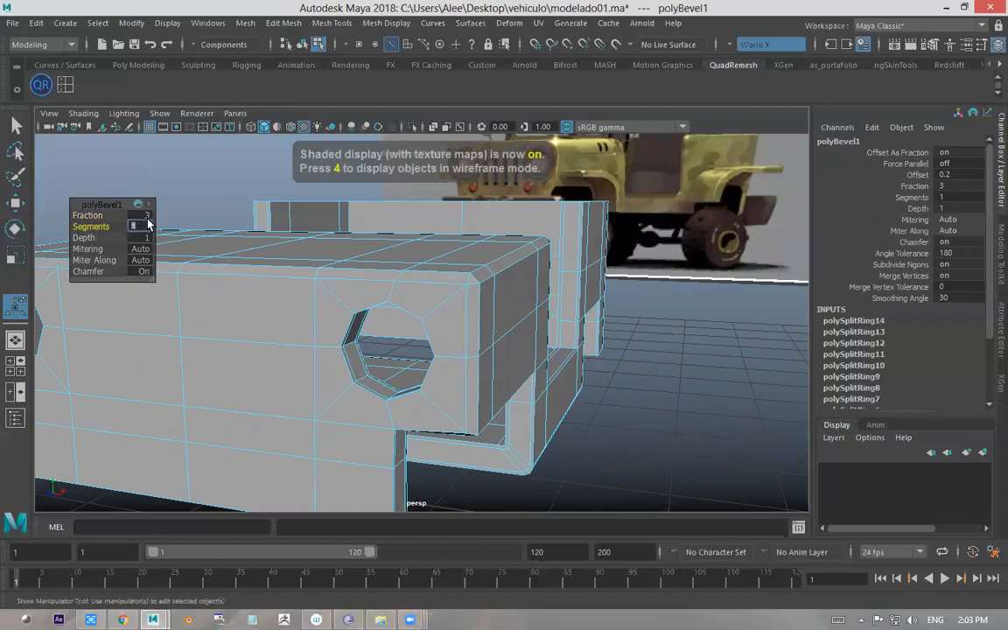
text(6)
key(Return)
alt+drag(544, 283, 404, 281)
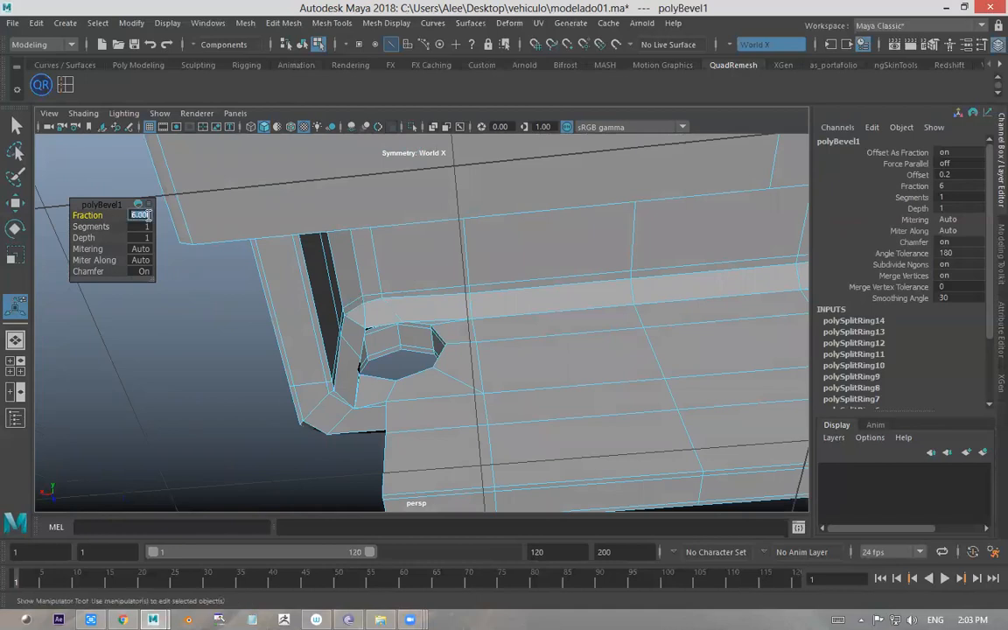
key(Return)
- Check the beveled hood edges in smooth preview with the edge selection cleared
alt+drag(389, 281, 377, 223)
key(3)
key(t)
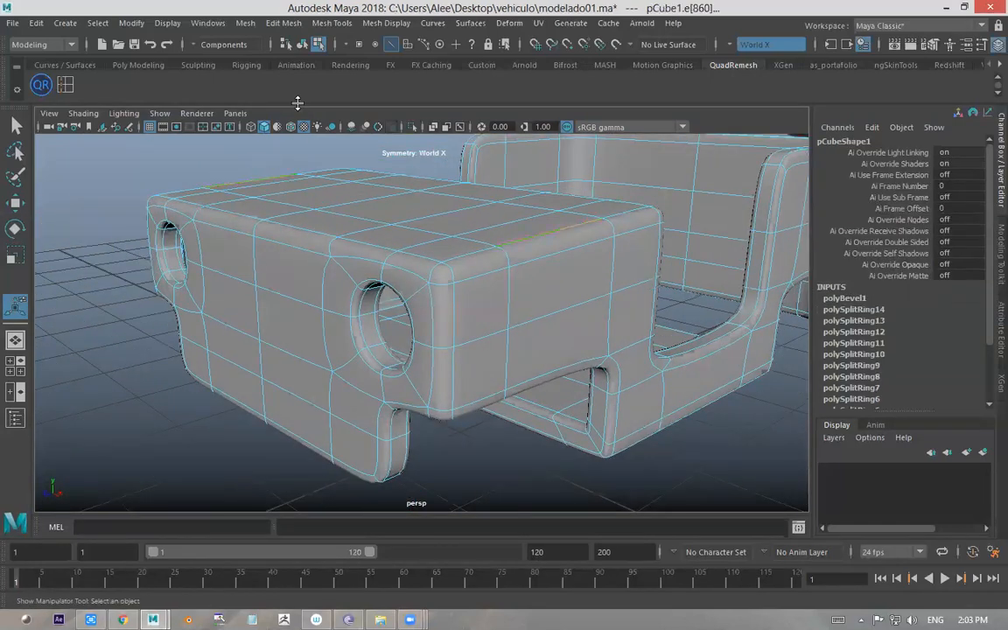
click(304, 46)
click(232, 166)
alt+drag(232, 166, 195, 245)
alt+drag(467, 270, 497, 274)
- Select the headlight hole's inner edge loop from inside the hood and move it to adjust the hole's depth
click(470, 252)
right_drag(499, 254, 484, 173)
click(527, 289)
alt+drag(527, 289, 671, 248)
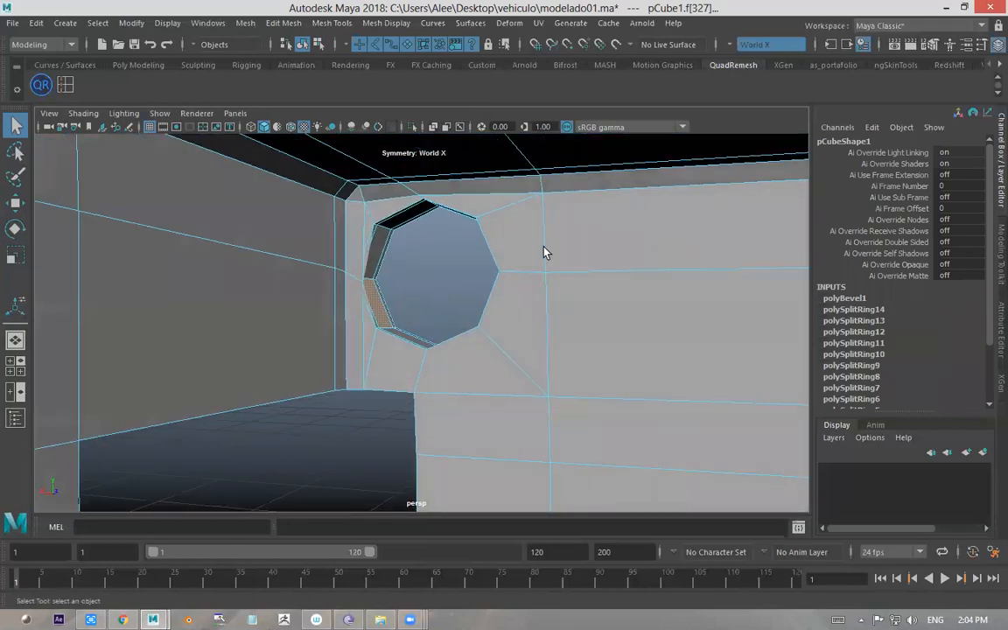
alt+drag(544, 248, 519, 245)
alt+right_drag(520, 245, 513, 234)
right_drag(401, 180, 401, 172)
click(412, 200)
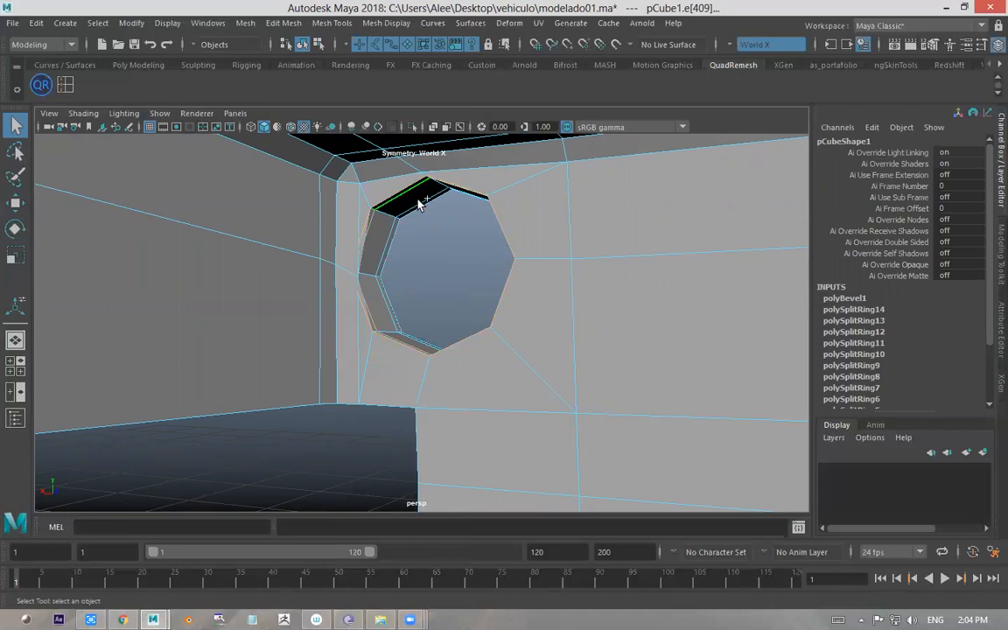
double_click(423, 206)
alt+drag(422, 208, 473, 225)
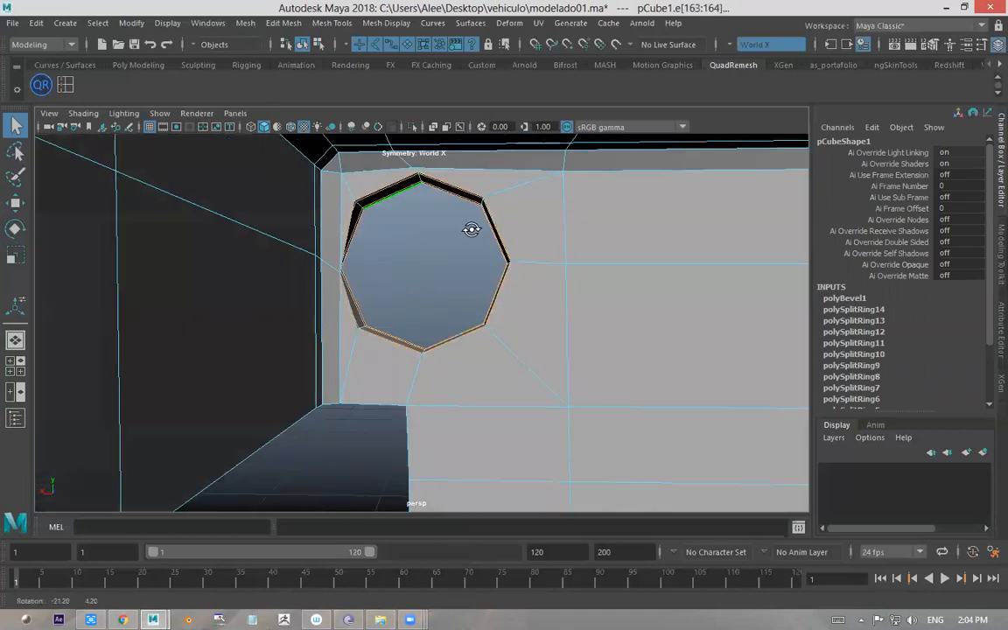
key(w)
drag(393, 264, 413, 264)
drag(439, 208, 477, 260)
- Check the hood corner and headlight hole from outside in smooth preview
click(480, 339)
alt+drag(483, 343, 513, 236)
alt+drag(448, 247, 470, 291)
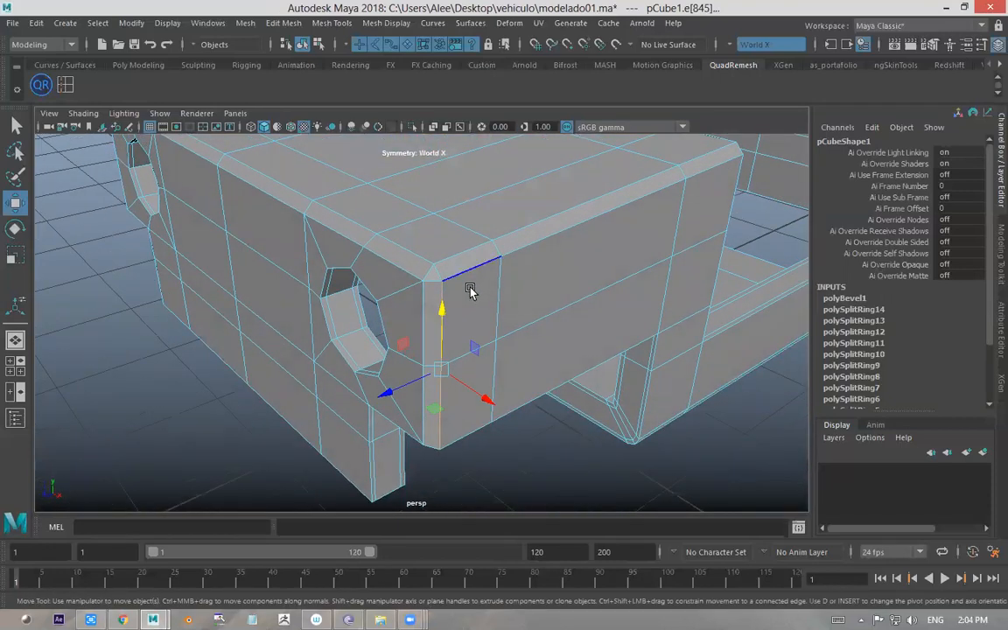
key(3)
alt+drag(473, 338, 350, 131)
- Insert edge loops near the front panel's lower corner and on the rear panel behind the wheel opening
click(332, 22)
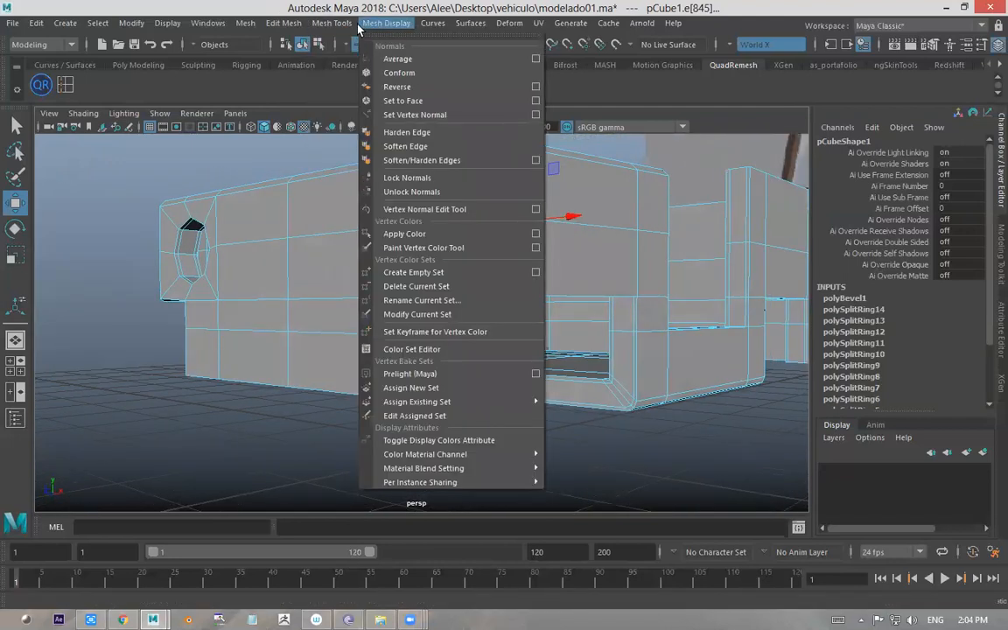
click(358, 130)
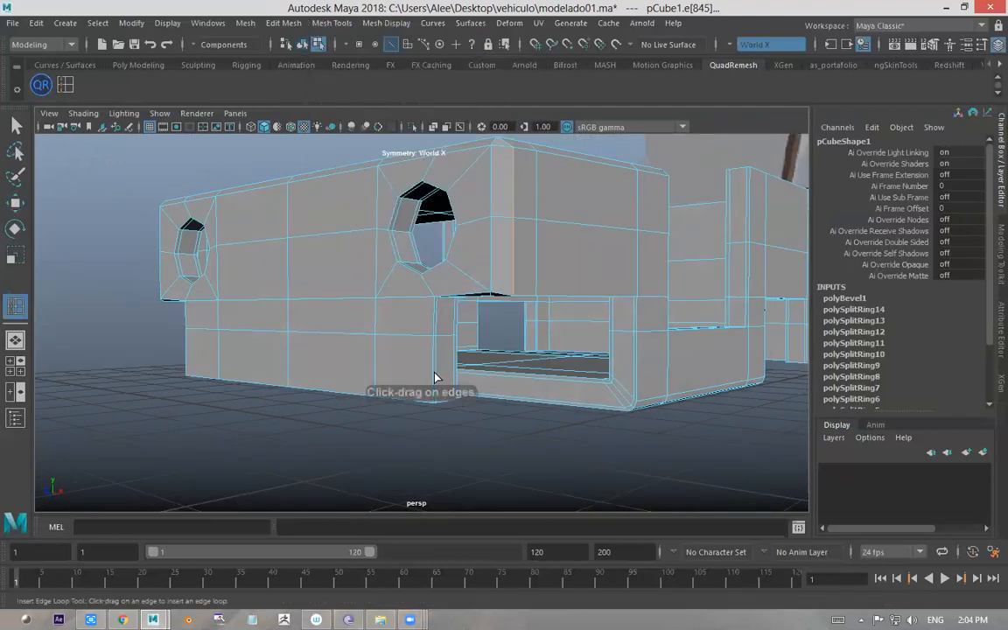
drag(430, 403, 431, 401)
alt+drag(436, 342, 412, 320)
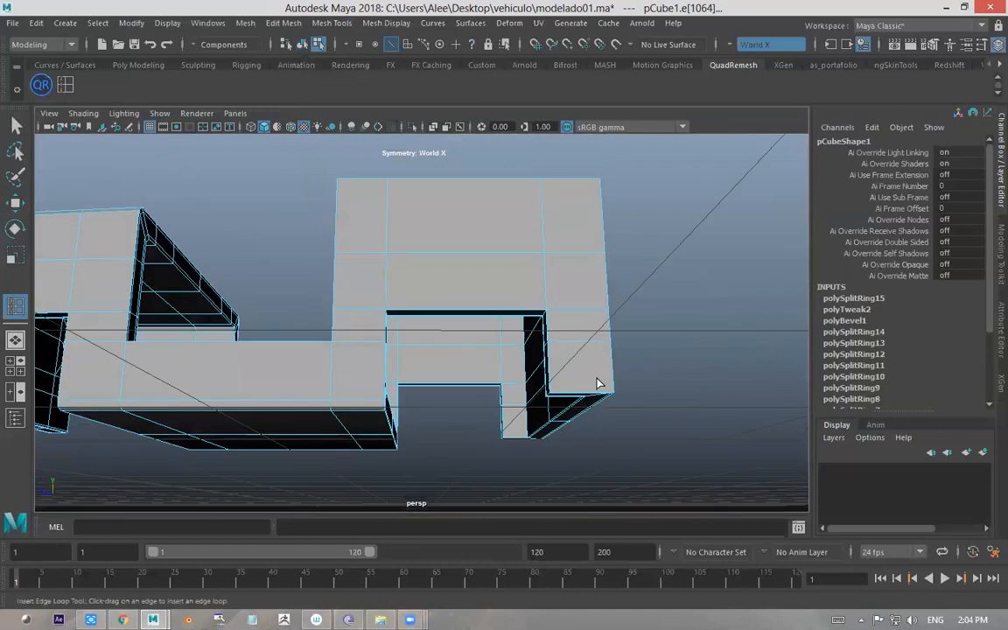
click(552, 391)
alt+drag(551, 391, 508, 314)
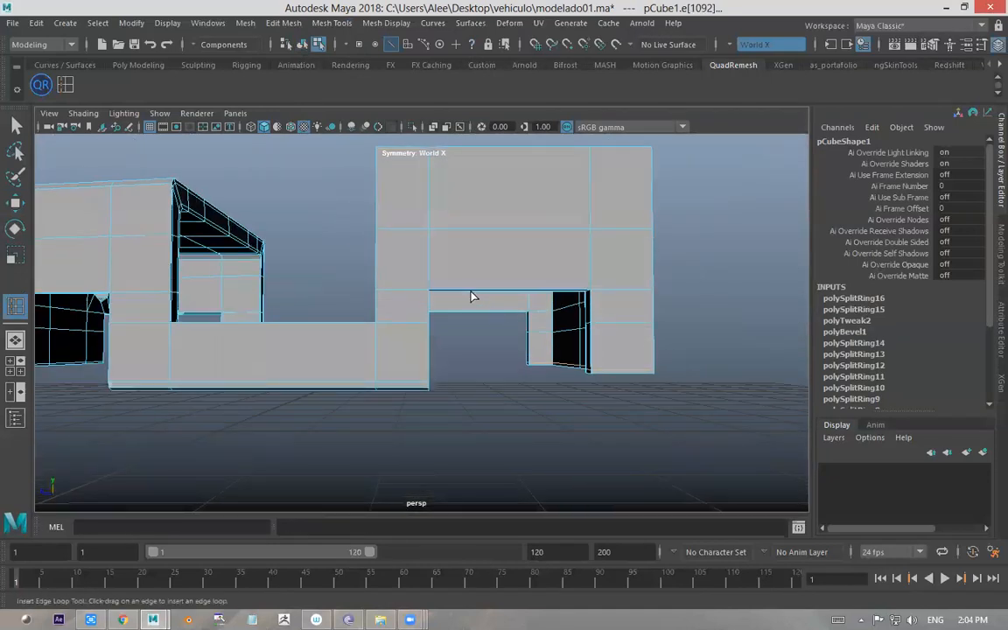
- Insert vertical edge loops above the rear wheel arch, near both of its ends, and one above the front wheel arch
click(468, 294)
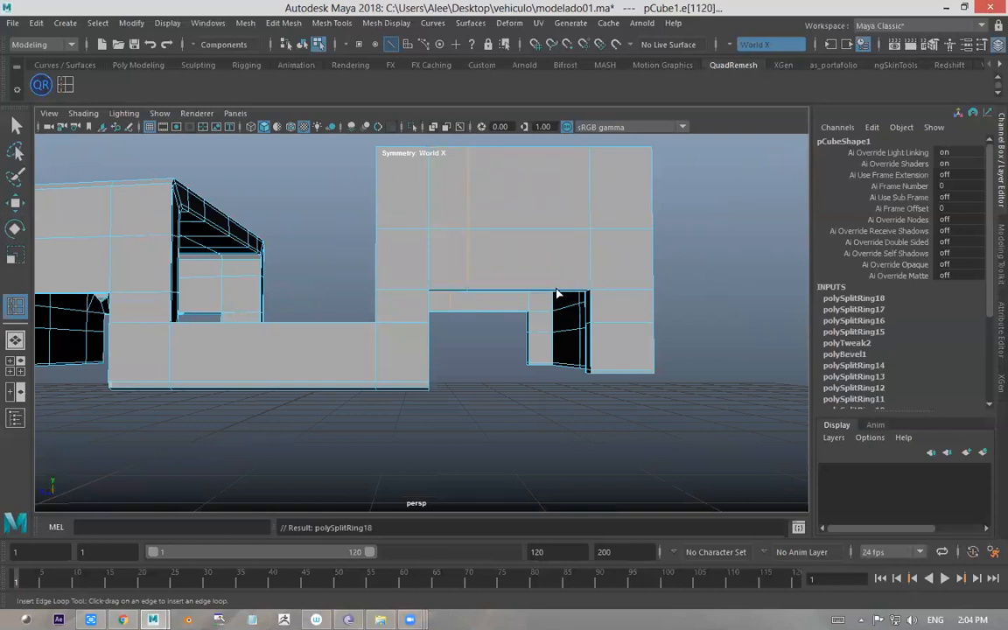
click(560, 295)
alt+drag(213, 333, 391, 315)
click(379, 300)
- Lower the front wheel arch's rear corner vertices so the arch slopes down toward the sill
scroll(393, 313, up, 2)
key(w)
right_drag(415, 212, 348, 203)
click(419, 288)
mouse_move(419, 288)
alt+mouse_down()
mouse_move(434, 272)
mouse_move(421, 304)
alt+mouse_up()
drag(418, 252, 419, 266)
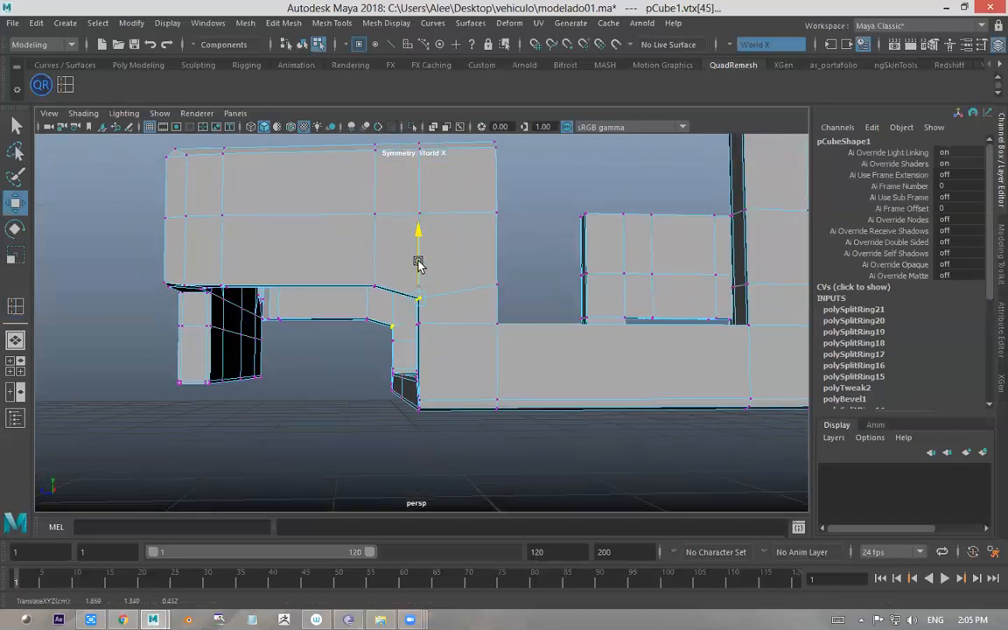
- Move the rear wheel arch's upper corner vertices inward and down to chamfer both ends of the arch
alt+drag(377, 297, 326, 305)
ctrl+drag(331, 265, 354, 194)
alt+drag(354, 210, 436, 294)
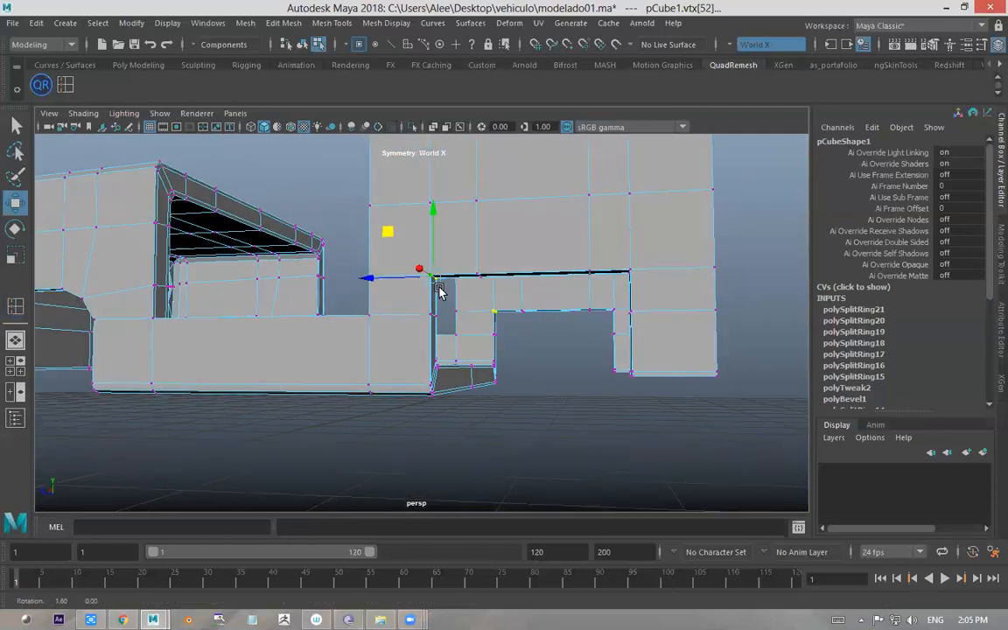
alt+drag(438, 288, 386, 276)
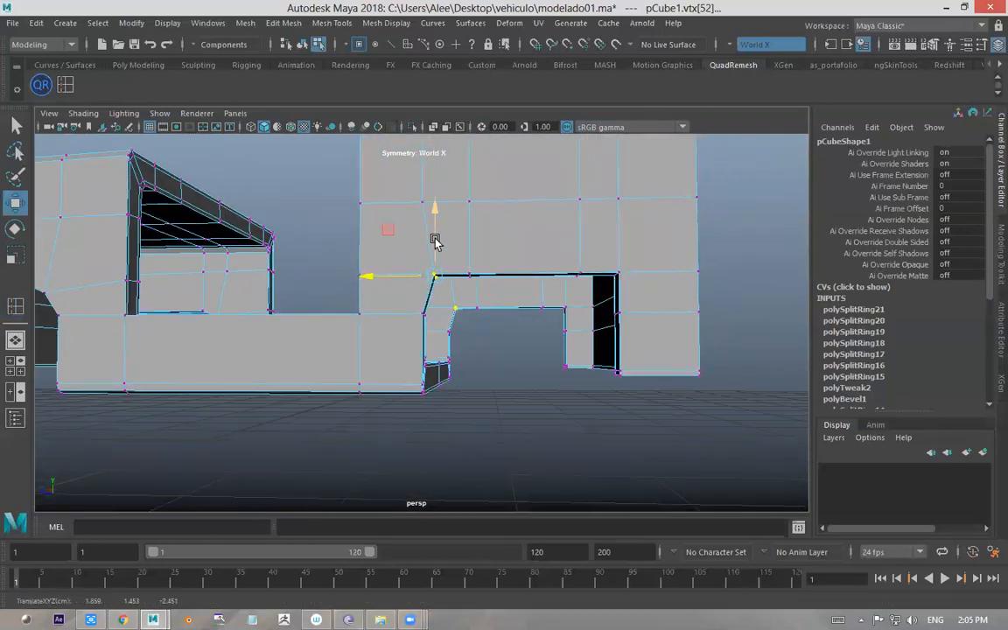
alt+drag(440, 252, 478, 266)
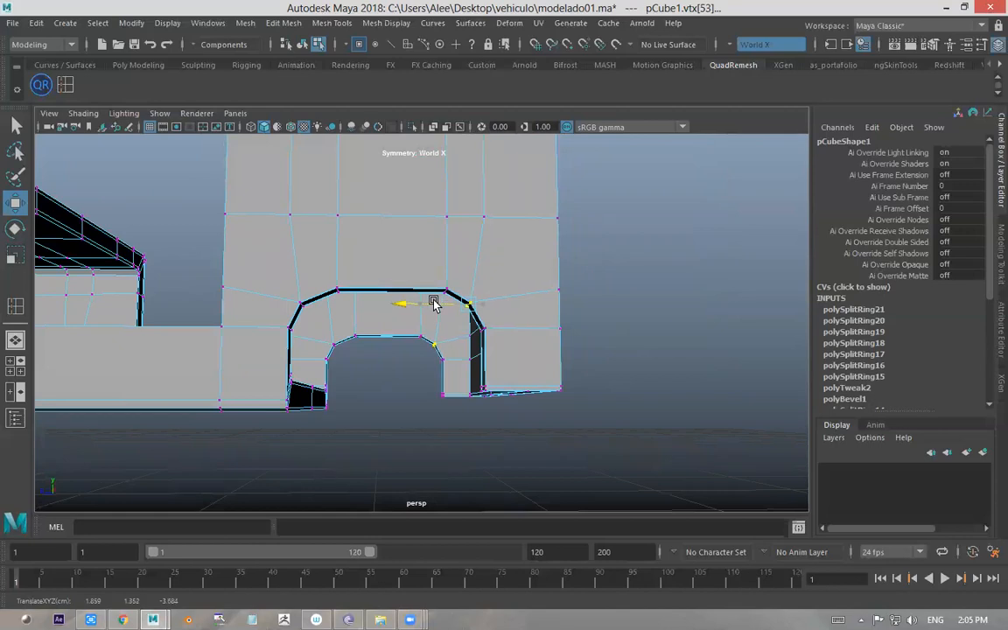
alt+right_drag(434, 302, 261, 272)
alt+drag(261, 272, 357, 281)
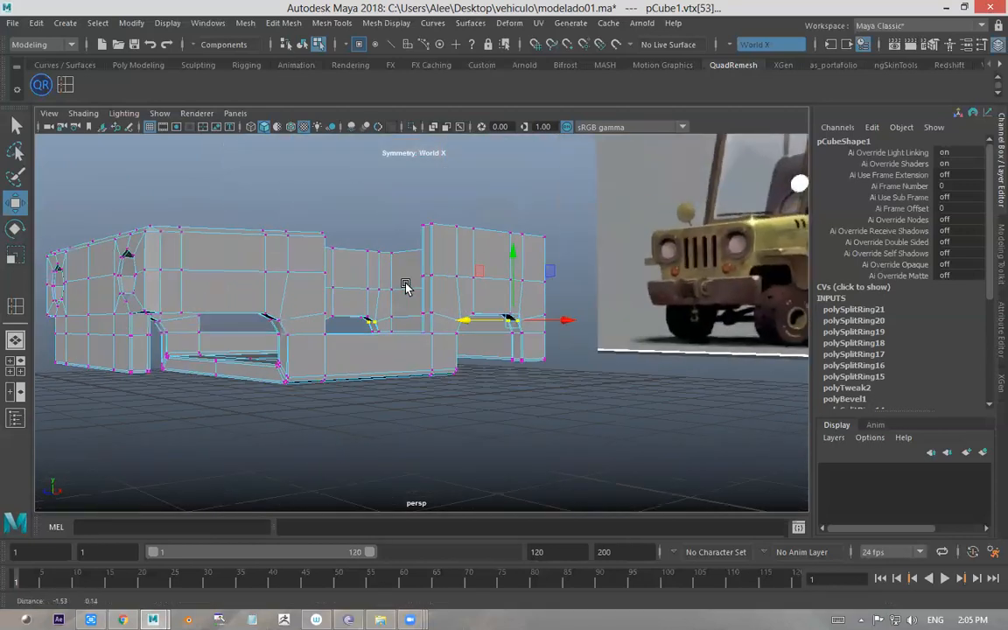
- Compare the reshaped wheel arches with the reference jeep, toggling smooth preview on and off
alt+right_drag(358, 281, 450, 270)
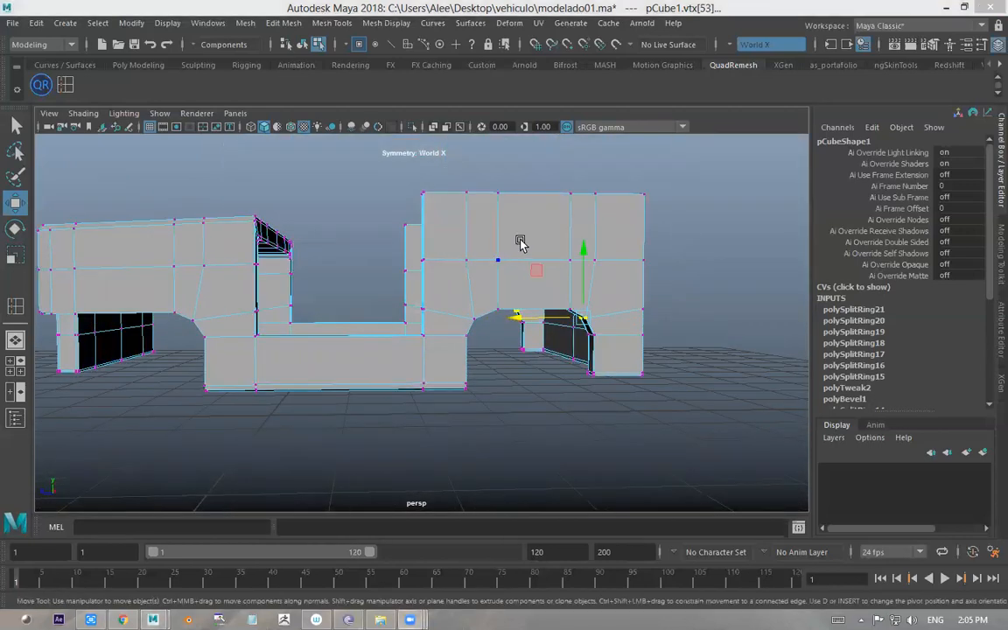
alt+drag(556, 256, 462, 265)
key(3)
key(1)
scroll(446, 271, up, 3)
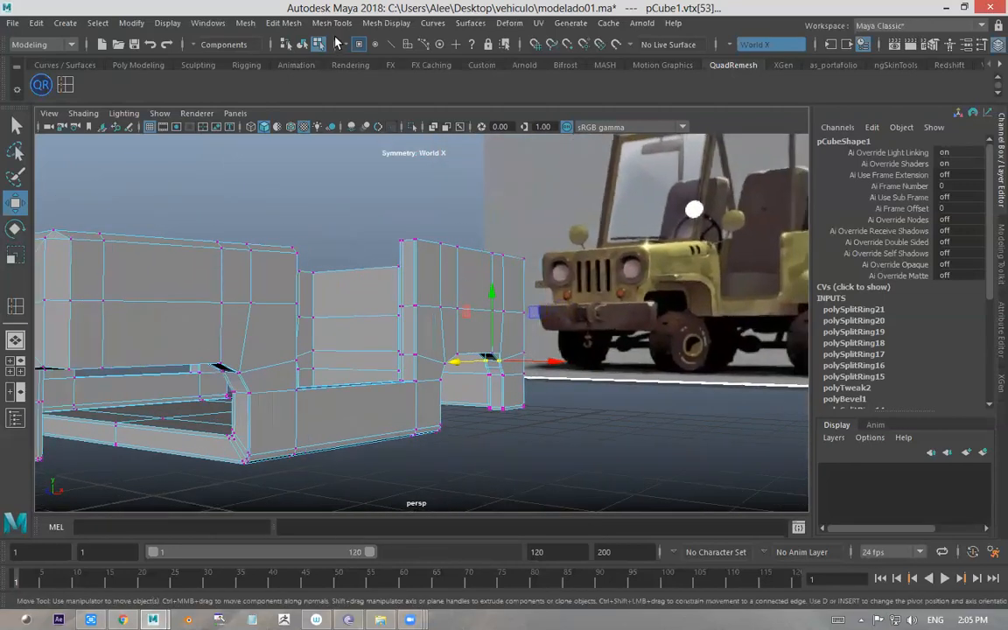
- Insert a horizontal edge loop near the upper rim of the rear tub
click(329, 22)
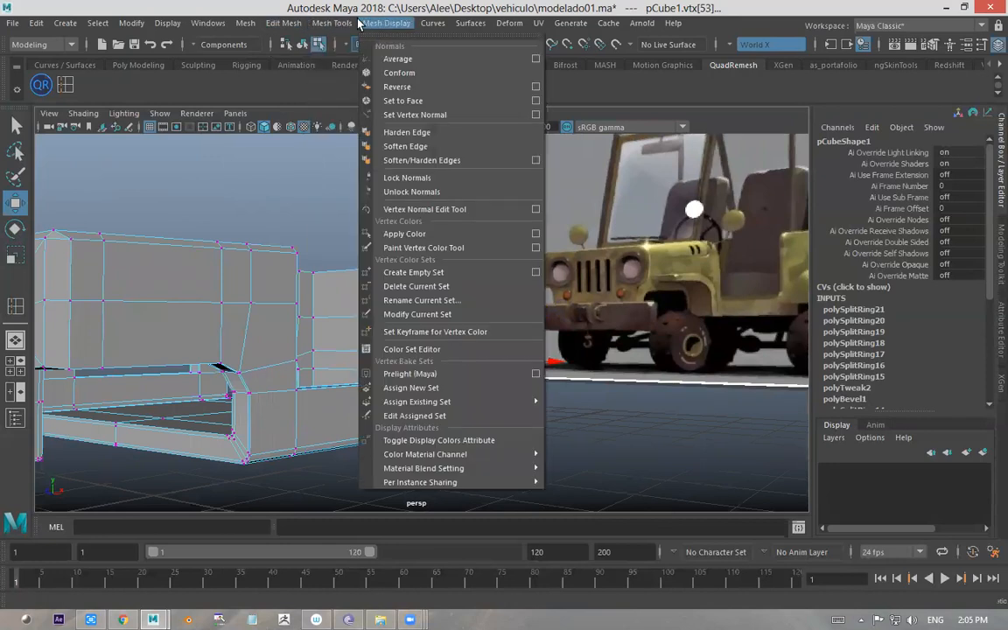
click(343, 129)
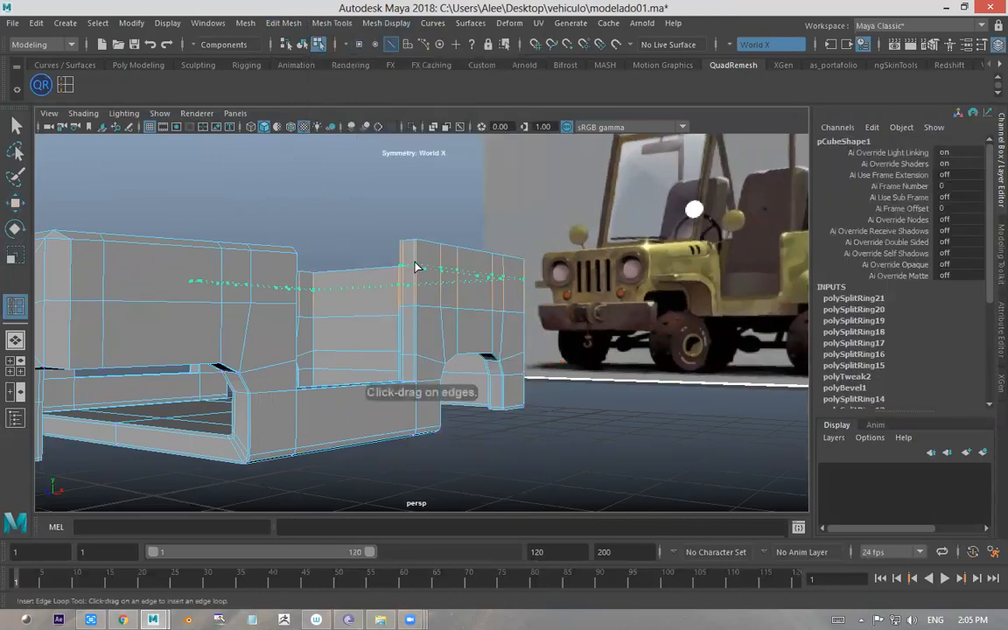
click(415, 263)
- Shift the vertices around the rear tub's upper front corner to cut the corner into a rounded profile
alt+drag(416, 263, 394, 202)
right_drag(394, 203, 322, 198)
drag(425, 276, 426, 277)
alt+drag(427, 277, 417, 250)
right_drag(400, 212, 354, 209)
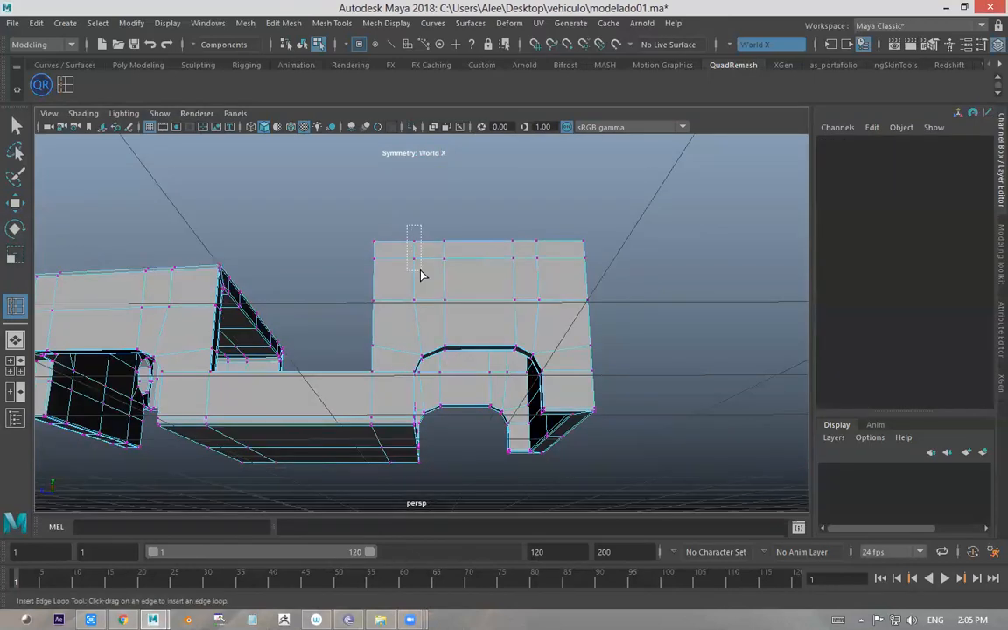
drag(420, 271, 422, 271)
key(w)
right_drag(407, 210, 332, 214)
drag(395, 225, 417, 274)
alt+drag(414, 274, 435, 268)
scroll(432, 274, up, 6)
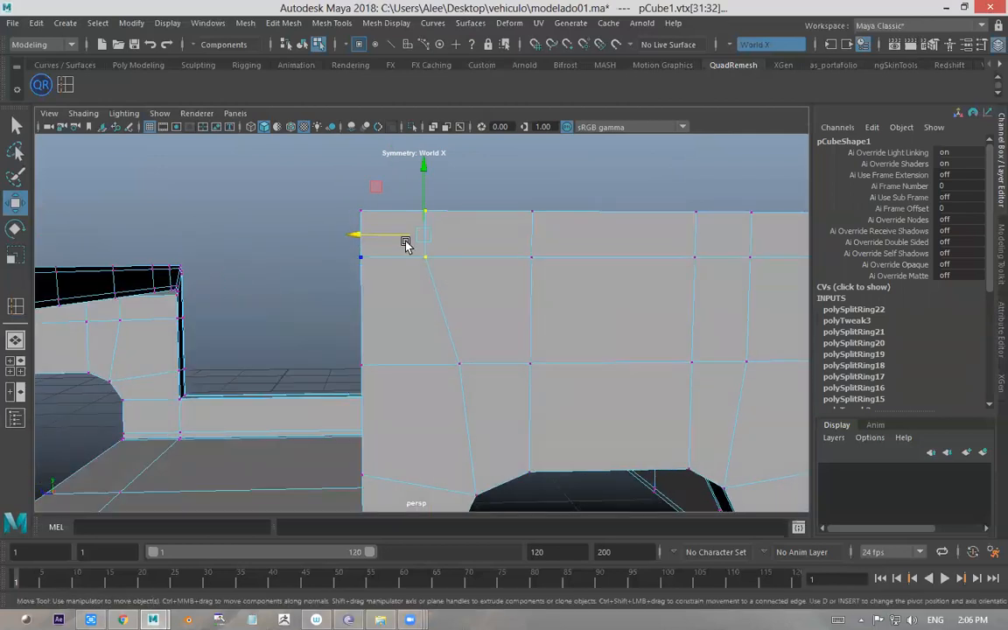
drag(385, 236, 371, 219)
alt+drag(370, 219, 348, 212)
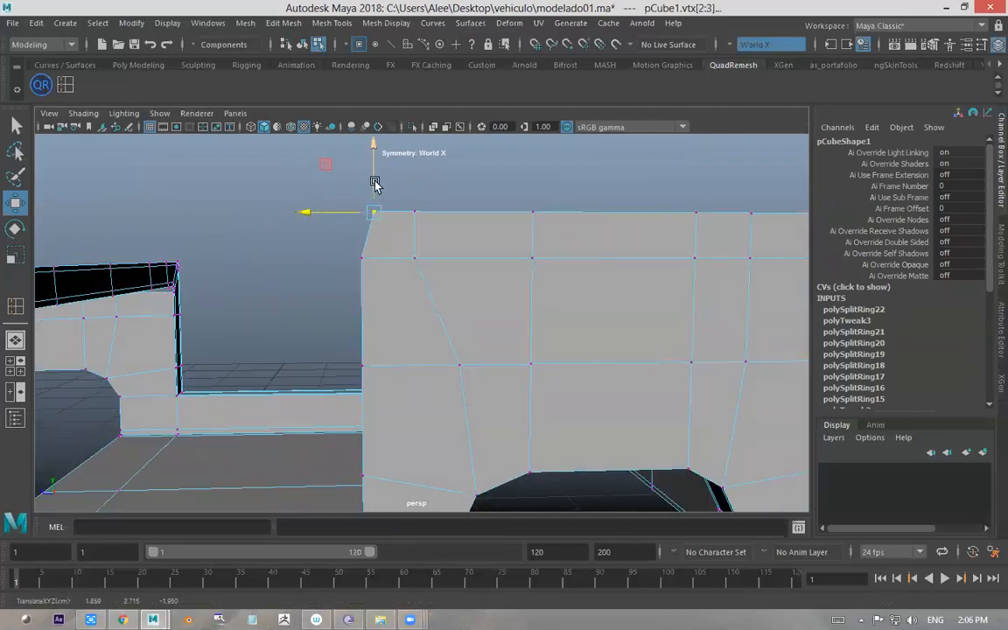
- Check the rounded tub corner on the whole body in smooth preview, then return to the unsmoothed mesh
key(3)
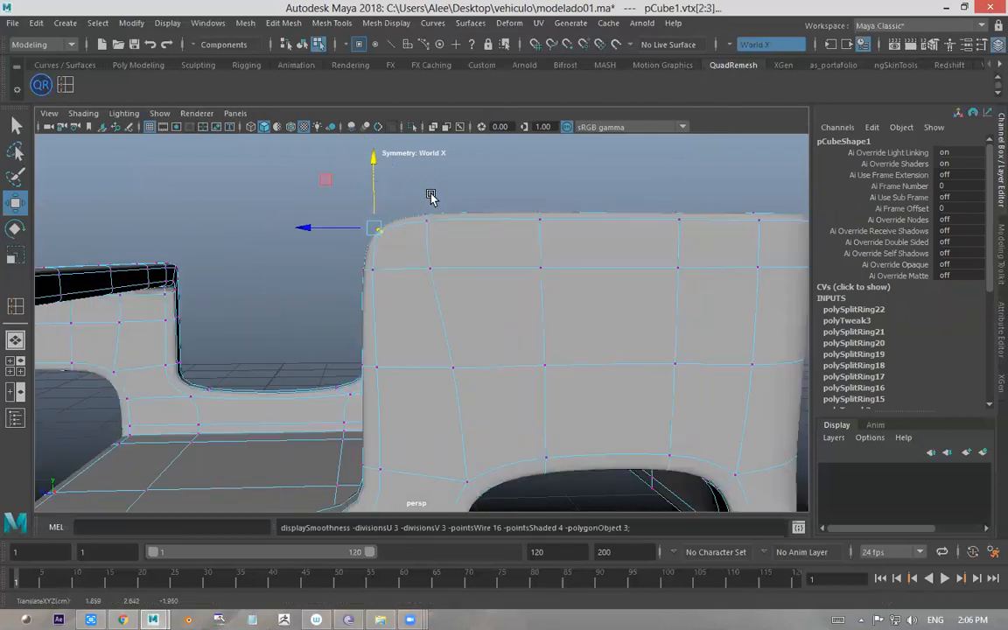
alt+drag(528, 202, 299, 306)
click(334, 210)
click(301, 44)
click(243, 299)
key(1)
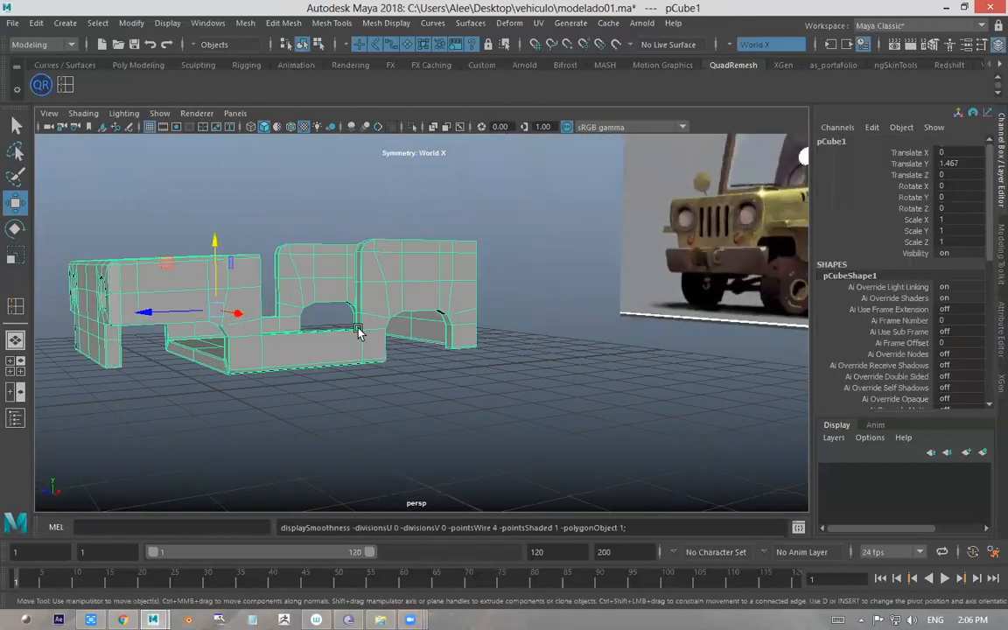
- Insert vertical edge loops through the sill close to the front and rear ends of the door opening
alt+drag(359, 332, 341, 333)
scroll(339, 371, up, 5)
alt+drag(340, 371, 520, 355)
alt+right_drag(420, 360, 551, 355)
alt+drag(382, 340, 393, 364)
click(334, 24)
mouse_move(378, 26)
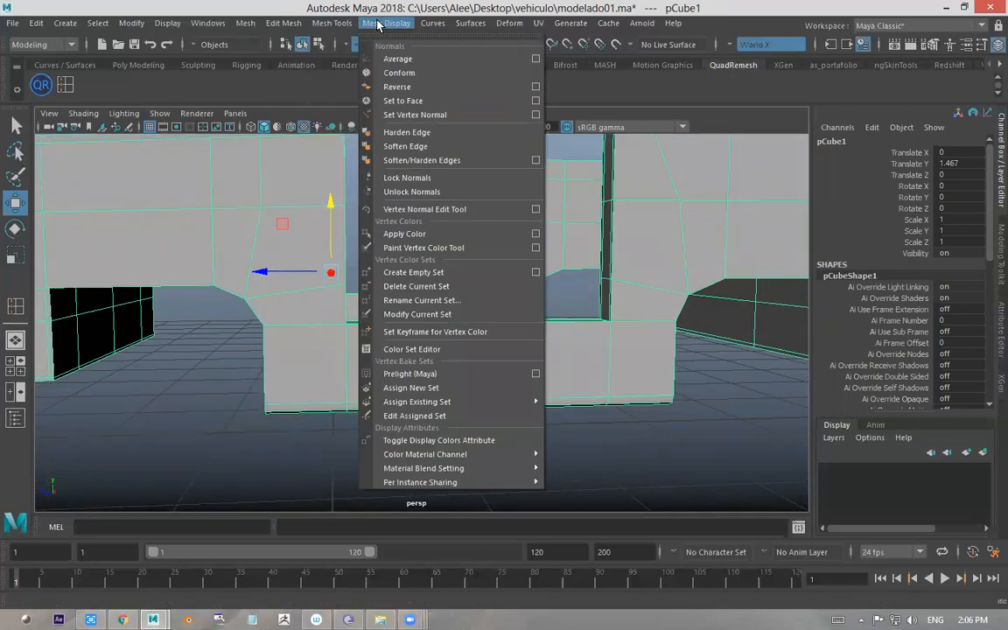
mouse_move(345, 24)
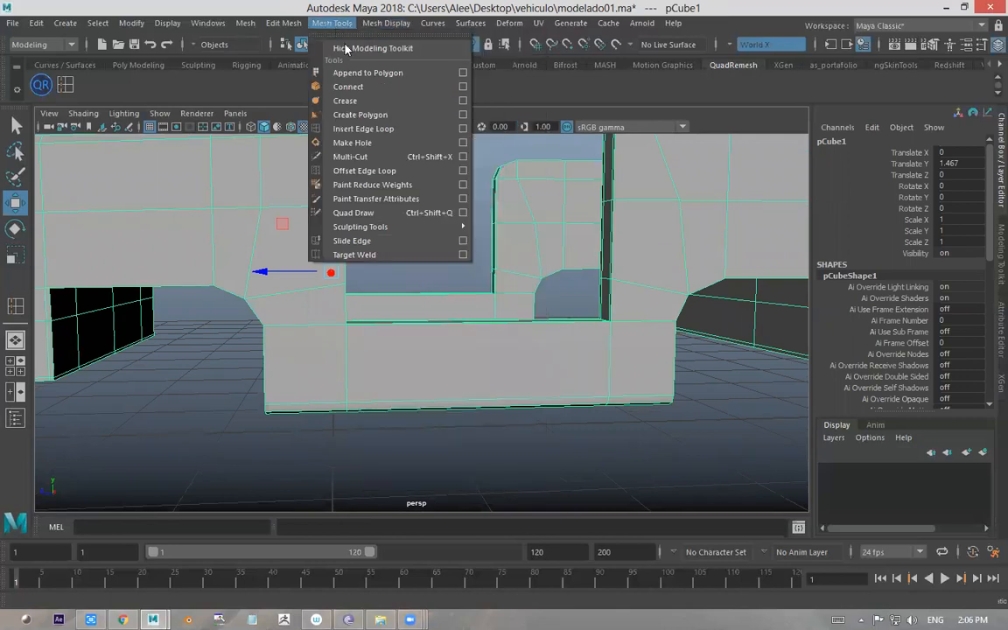
click(363, 129)
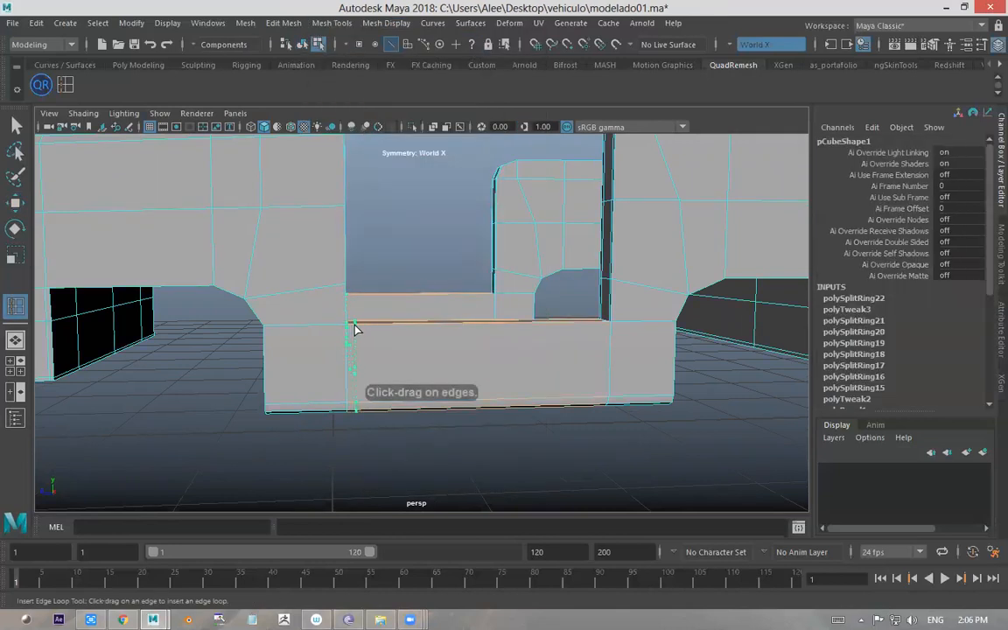
click(355, 328)
alt+drag(468, 315, 457, 326)
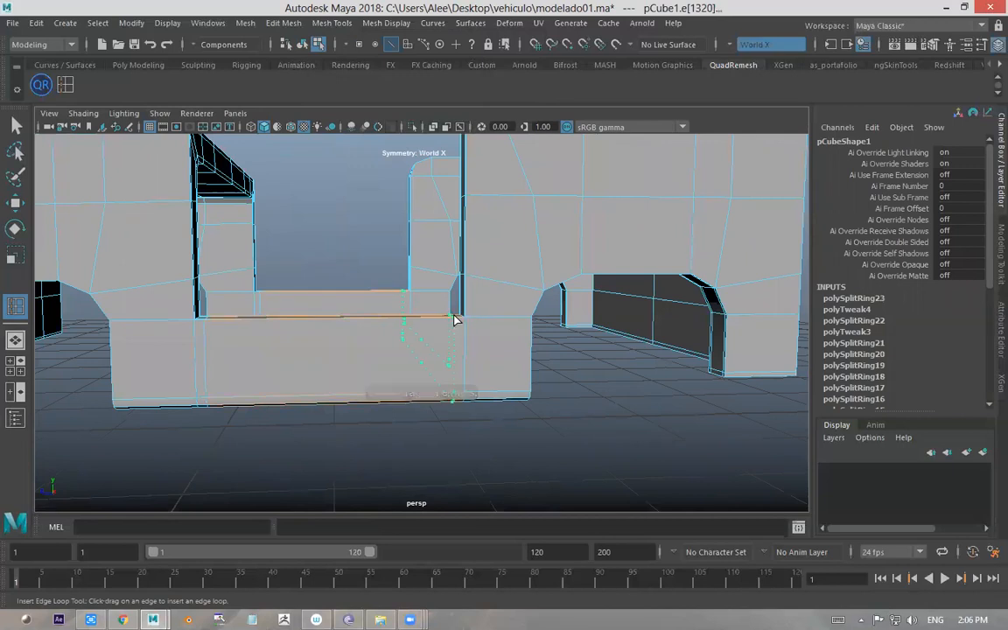
alt+drag(306, 305, 245, 325)
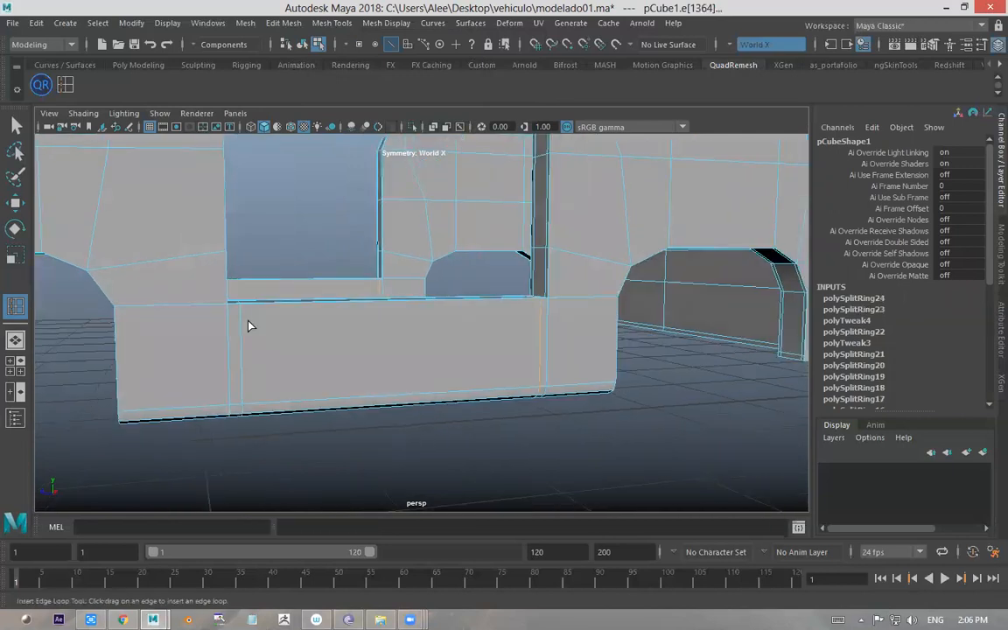
- Insert horizontal edge loops just above the sill at the front and rear of the door opening, redoing the last one
alt+drag(306, 305, 475, 292)
click(350, 307)
click(512, 288)
alt+right_drag(476, 293, 743, 349)
alt+drag(394, 293, 363, 291)
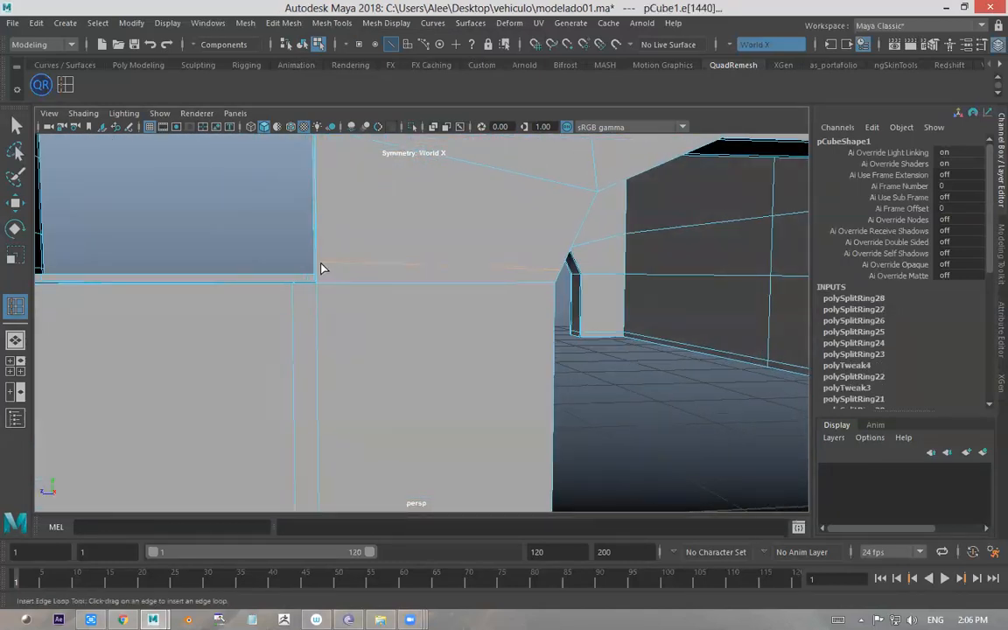
key(ctrl+z)
alt+drag(291, 292, 194, 387)
alt+drag(391, 384, 365, 333)
click(390, 335)
- Lower the vertices where the front wheel arch meets the sill to extend the arch's curve
alt+drag(282, 337, 282, 277)
key(w)
right_drag(283, 214, 230, 215)
scroll(303, 281, up, 3)
alt+drag(156, 374, 173, 372)
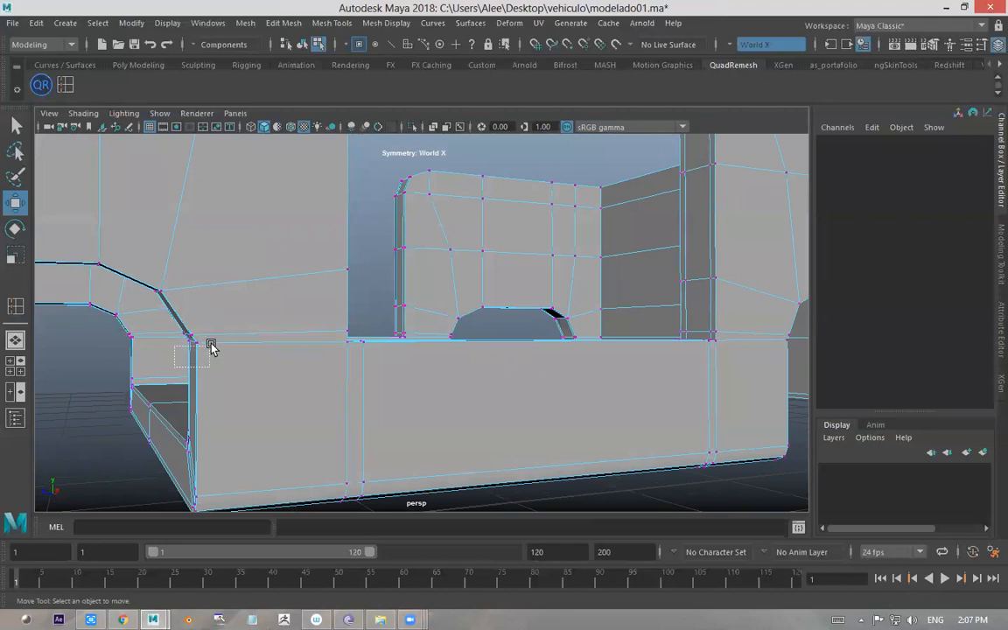
drag(217, 339, 215, 337)
ctrl+drag(320, 317, 391, 360)
drag(128, 282, 132, 292)
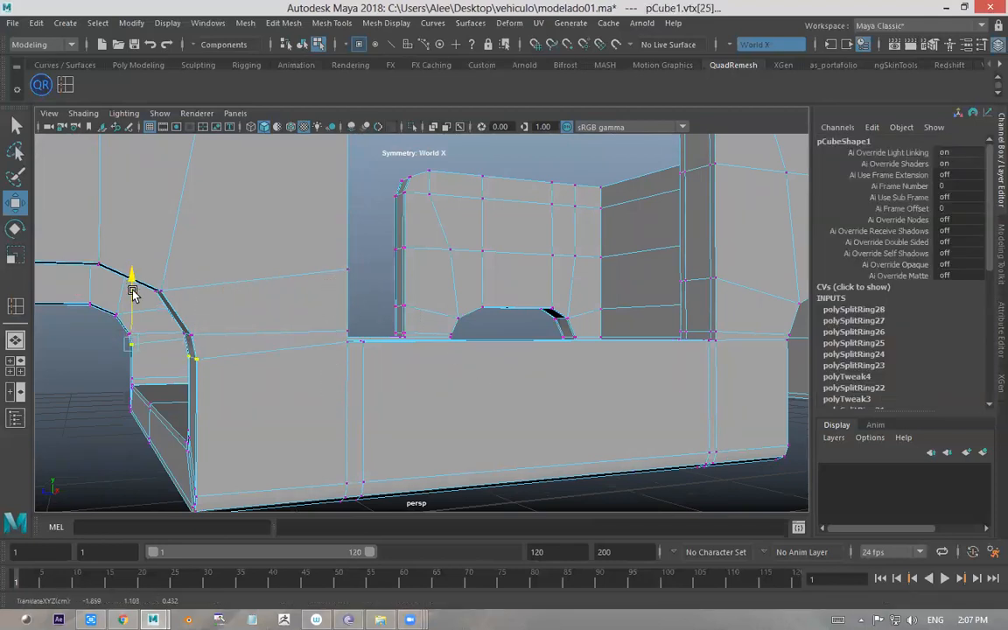
- Lower the matching vertices where the rear wheel arch meets the sill
alt+drag(350, 308, 268, 313)
alt+right_drag(267, 313, 68, 315)
alt+middle_drag(437, 355, 113, 365)
alt+right_drag(114, 364, 366, 386)
alt+drag(313, 384, 385, 393)
alt+right_drag(385, 394, 405, 394)
drag(350, 334, 349, 339)
- Return to object mode and examine the deselected body in smooth preview against the reference jeep
alt+right_drag(373, 364, 97, 342)
alt+right_drag(394, 338, 302, 351)
alt+drag(188, 347, 270, 344)
alt+right_drag(269, 343, 188, 341)
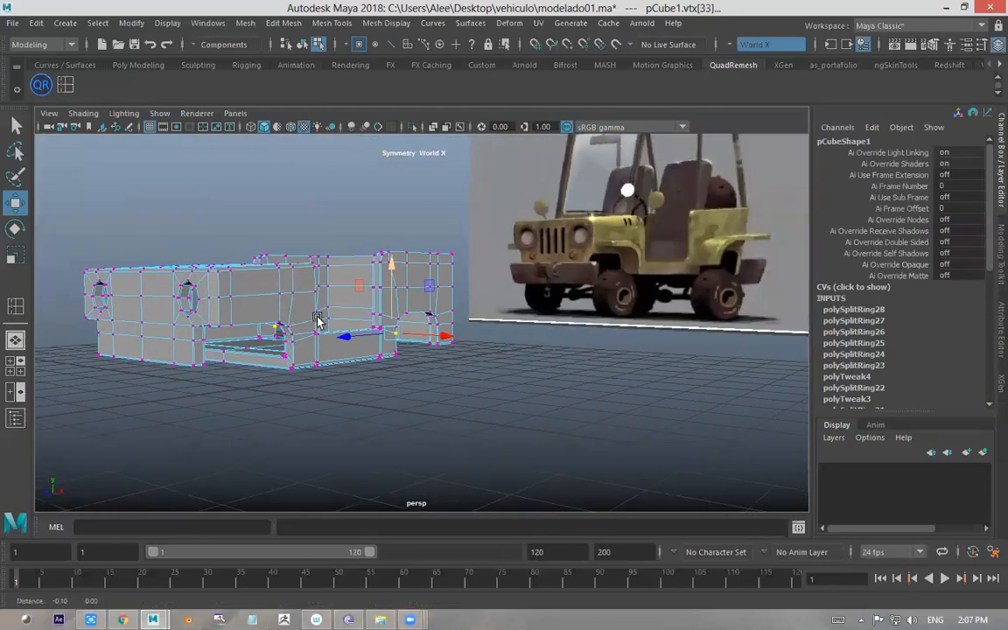
alt+drag(317, 322, 319, 336)
click(303, 46)
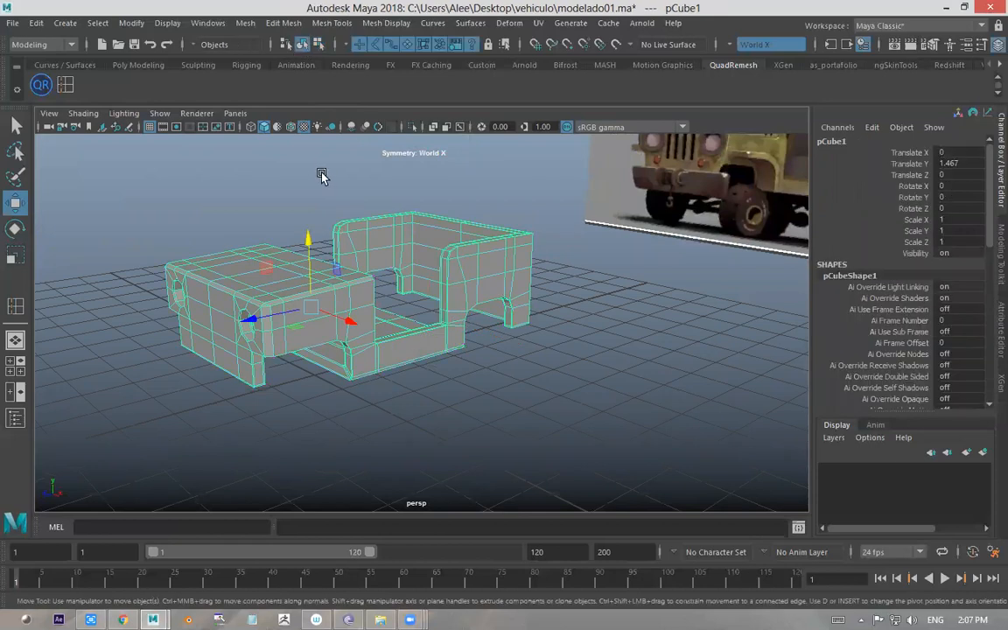
click(284, 147)
alt+drag(415, 256, 400, 229)
click(401, 243)
click(407, 189)
alt+drag(407, 189, 366, 211)
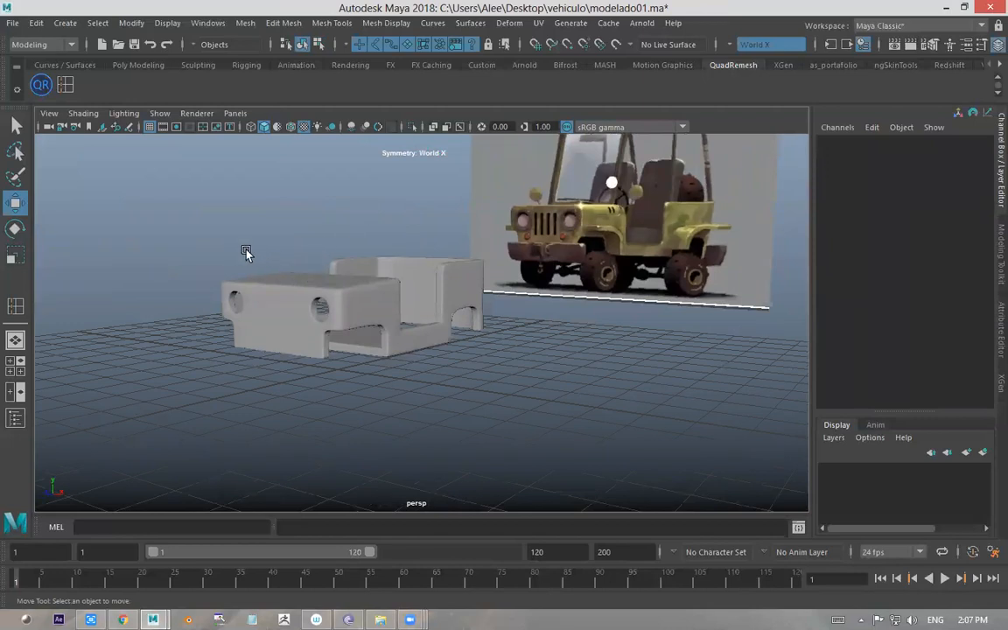
alt+right_drag(247, 253, 354, 279)
alt+drag(354, 279, 268, 287)
alt+right_drag(268, 286, 392, 298)
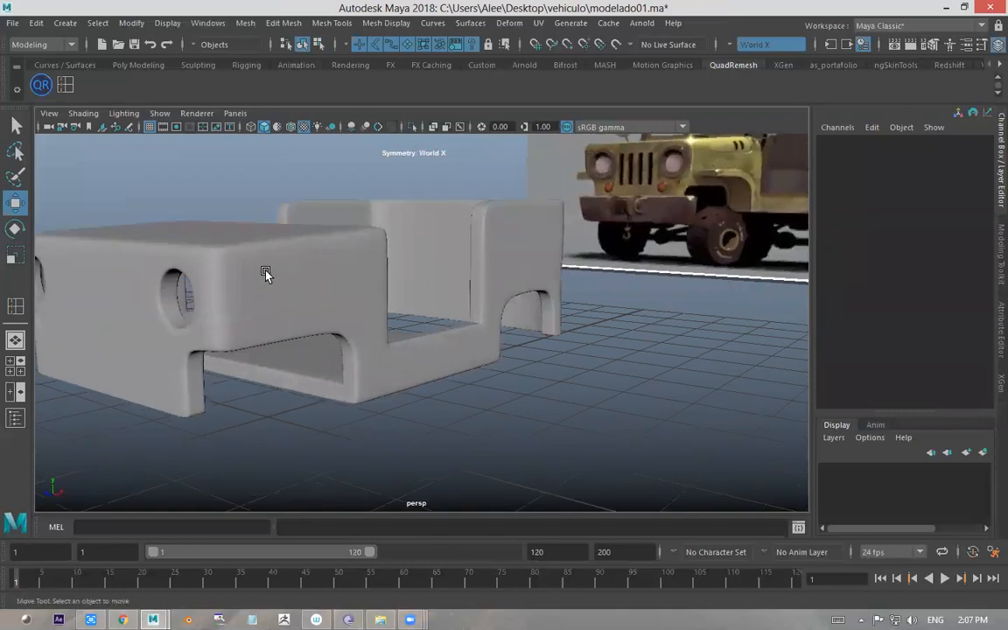
- Reposition the vertical edges at the hood's front corner sideways and lengthwise to round the corner, and preview the body smoothed
click(266, 274)
alt+drag(262, 274, 295, 231)
right_drag(295, 232, 275, 210)
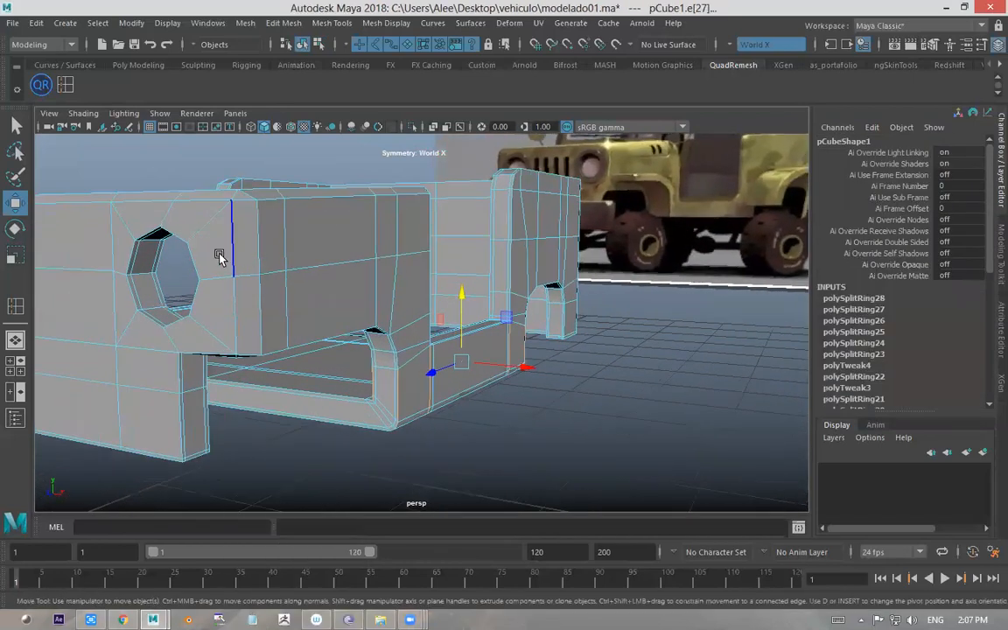
shift+click(237, 311)
alt+drag(286, 270, 291, 241)
alt+middle_drag(290, 241, 327, 330)
alt+drag(242, 254, 423, 274)
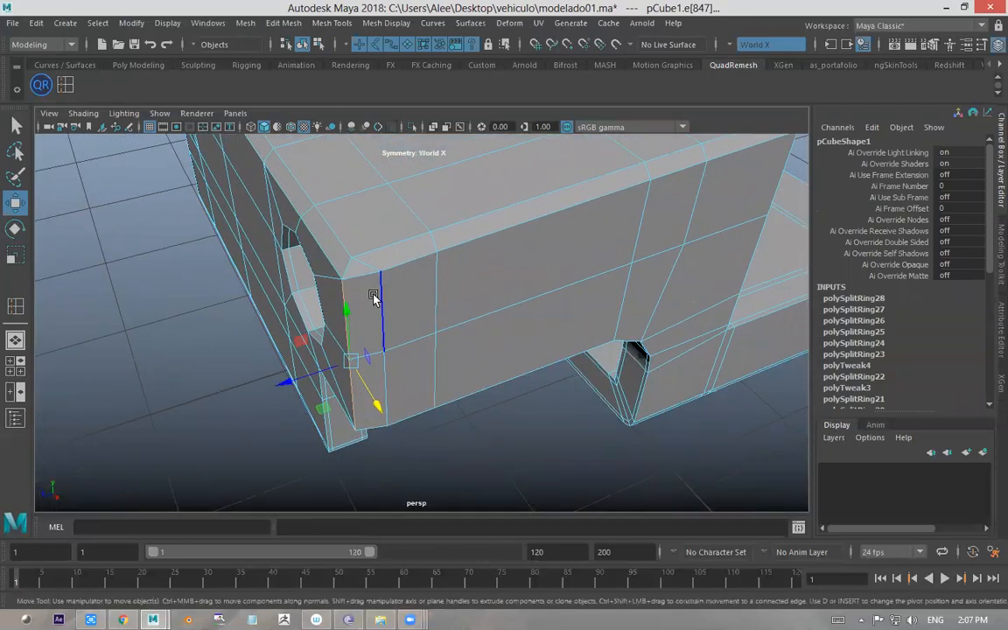
alt+drag(396, 322, 480, 276)
alt+right_drag(426, 233, 361, 219)
drag(347, 164, 387, 299)
key(3)
alt+right_drag(488, 340, 351, 257)
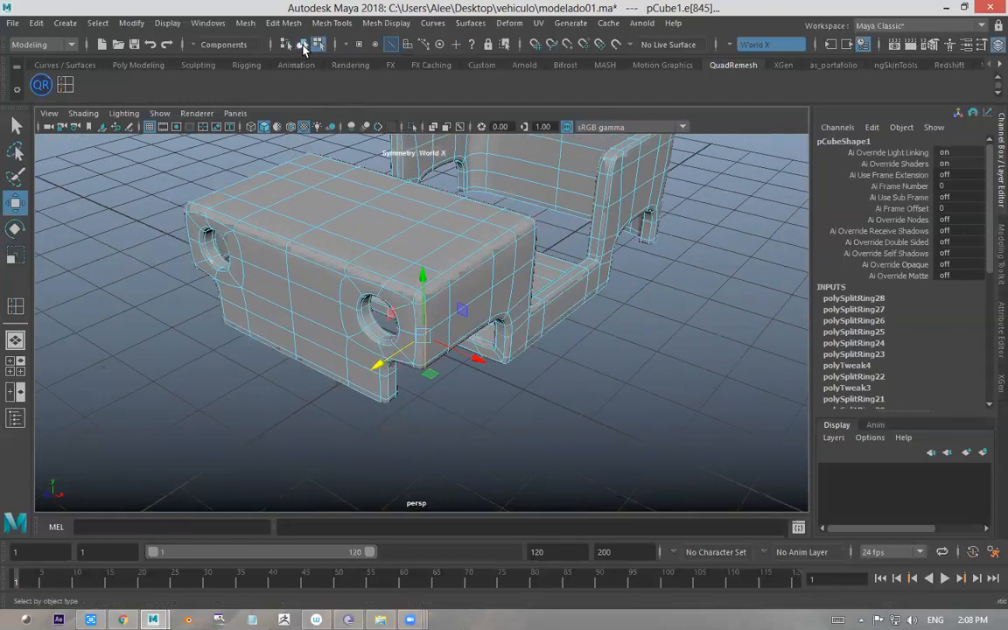
- Return to object mode and examine the rounded front corner on the deselected body from several angles
click(303, 45)
click(218, 168)
alt+drag(486, 271, 473, 241)
alt+right_drag(474, 240, 419, 289)
mouse_move(418, 289)
alt+mouse_down()
mouse_move(387, 273)
mouse_move(358, 289)
mouse_move(366, 278)
mouse_move(402, 277)
alt+mouse_up()
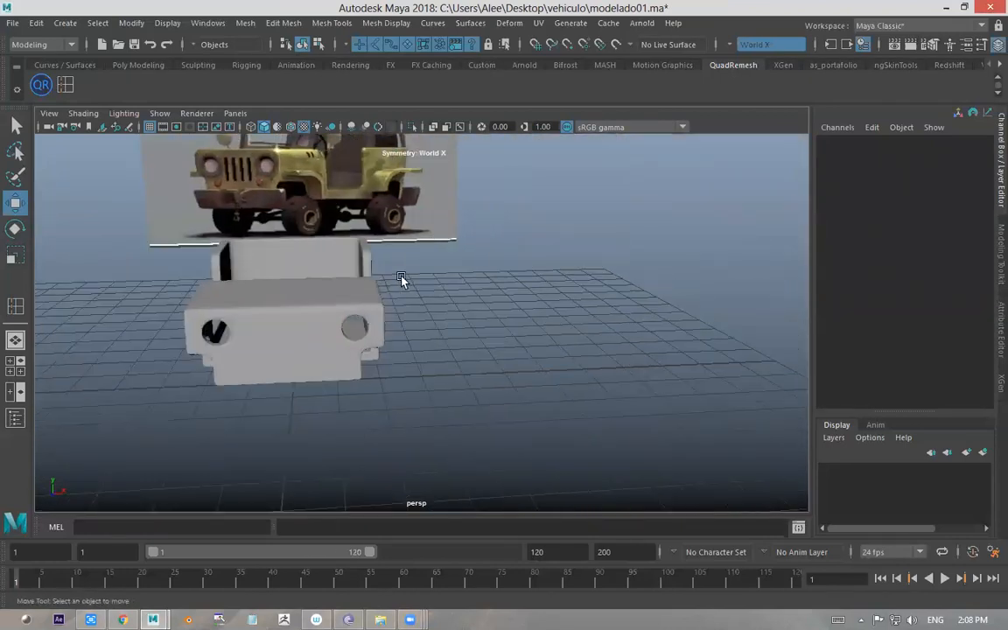
alt+right_drag(401, 277, 468, 284)
alt+drag(285, 246, 387, 283)
- Lower the edges at the hood's upper front corner slightly to soften it, and preview the smoothed form
click(389, 282)
key(1)
alt+right_drag(401, 271, 462, 267)
alt+drag(462, 268, 371, 225)
right_drag(371, 221, 353, 208)
click(353, 208)
alt+drag(393, 214, 416, 216)
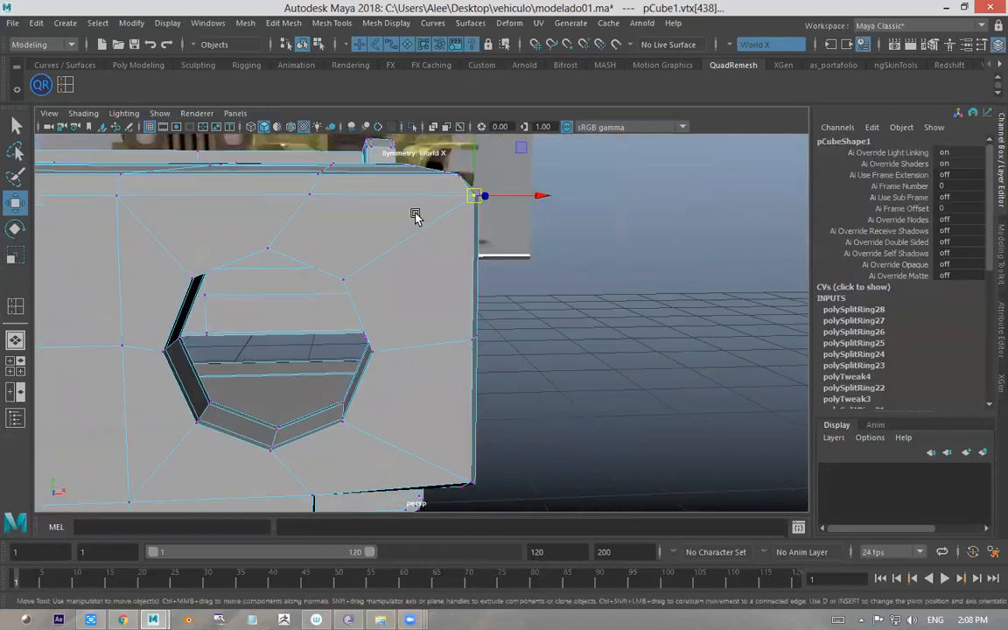
alt+drag(479, 193, 428, 236)
alt+drag(428, 281, 450, 256)
right_click(455, 254)
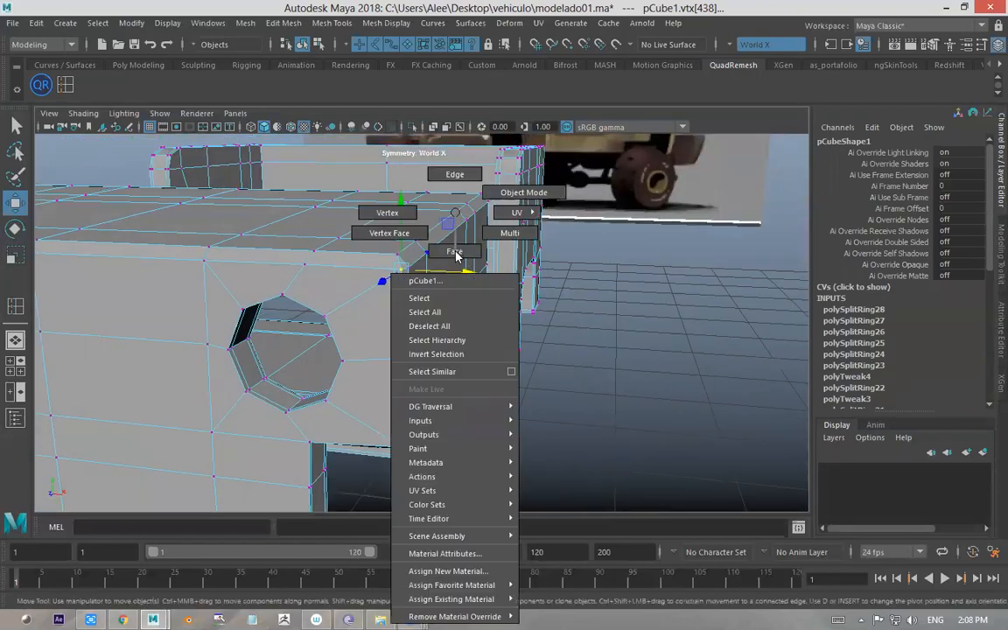
click(455, 175)
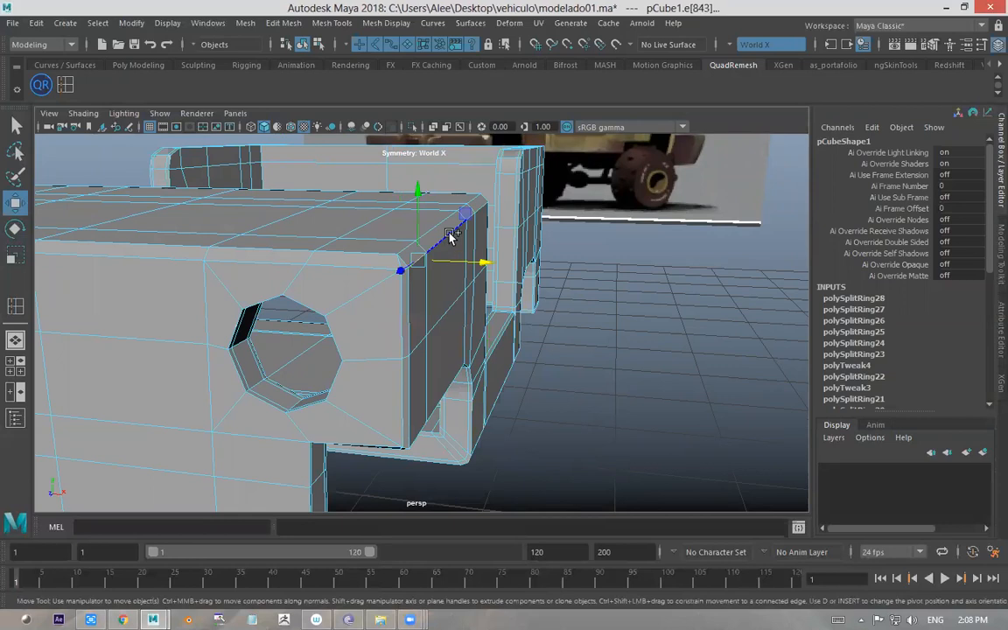
alt+drag(494, 223, 457, 226)
alt+drag(324, 258, 399, 252)
drag(433, 182, 433, 195)
alt+drag(471, 243, 480, 252)
key(3)
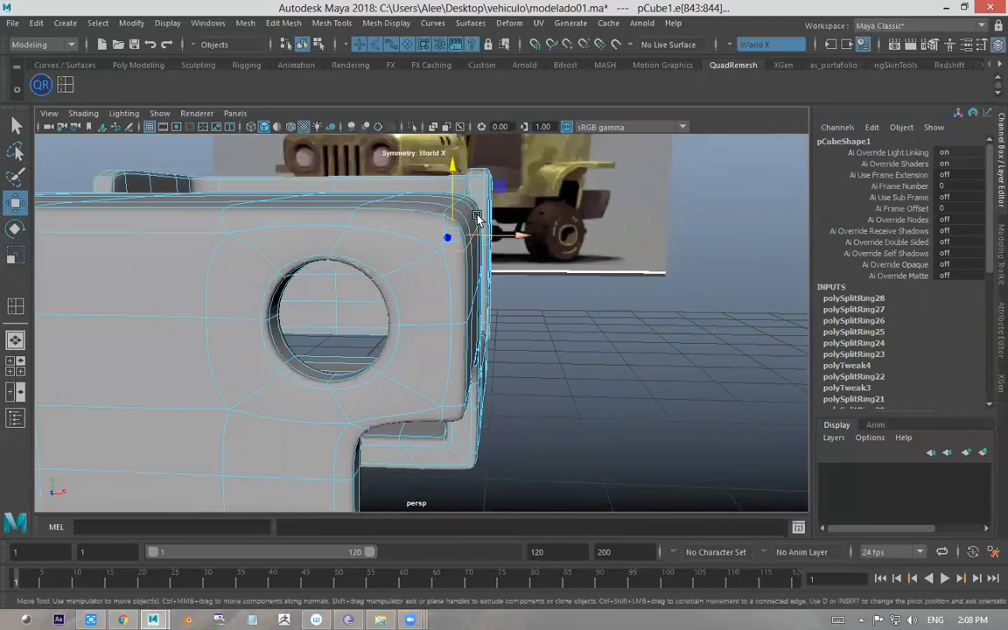
- Deselect the body in object mode and examine its smoothed front against the reference jeep
drag(456, 194, 280, 131)
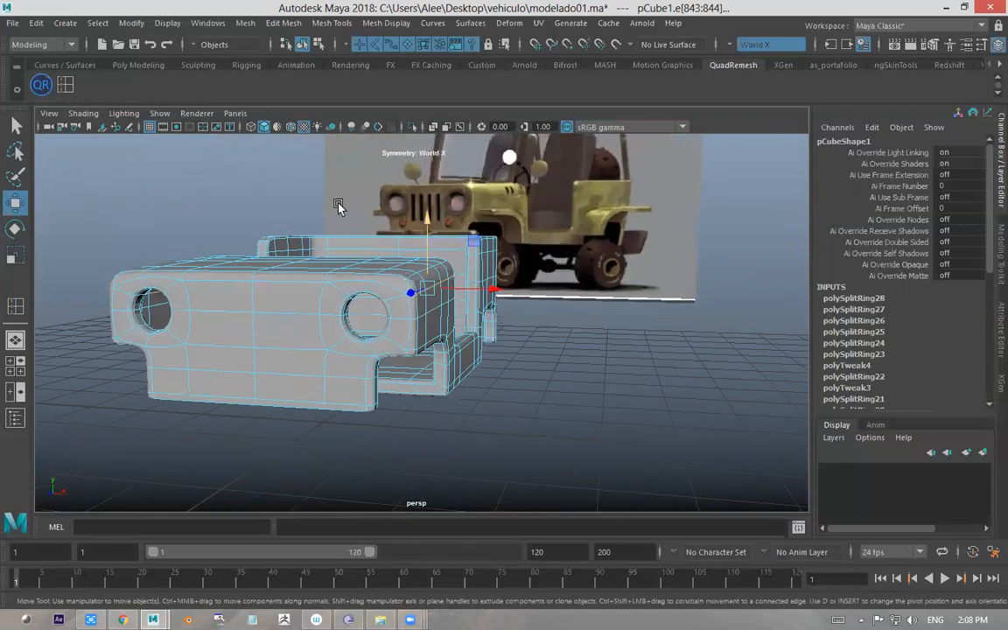
click(241, 166)
alt+drag(349, 216, 324, 201)
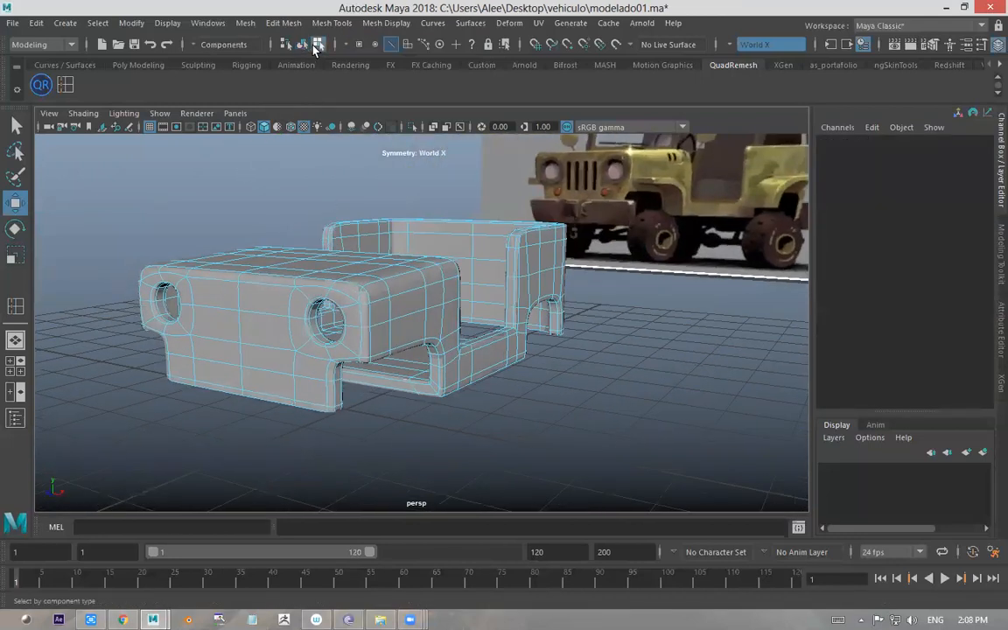
click(302, 43)
click(335, 182)
scroll(322, 266, down, 3)
alt+drag(322, 267, 376, 270)
- Save the scene under the new name modelado02
click(14, 23)
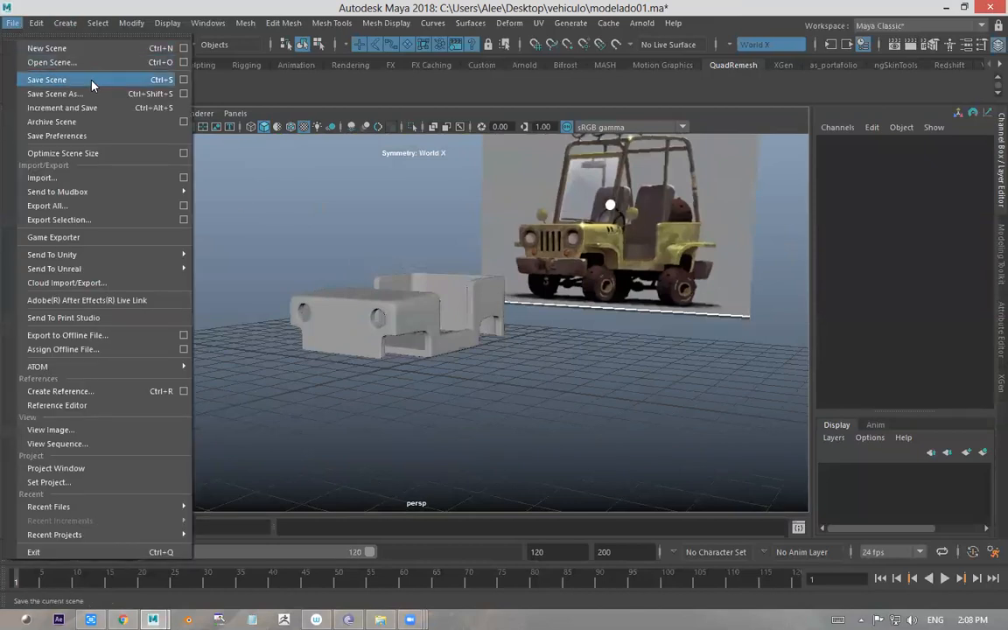
click(86, 92)
click(162, 489)
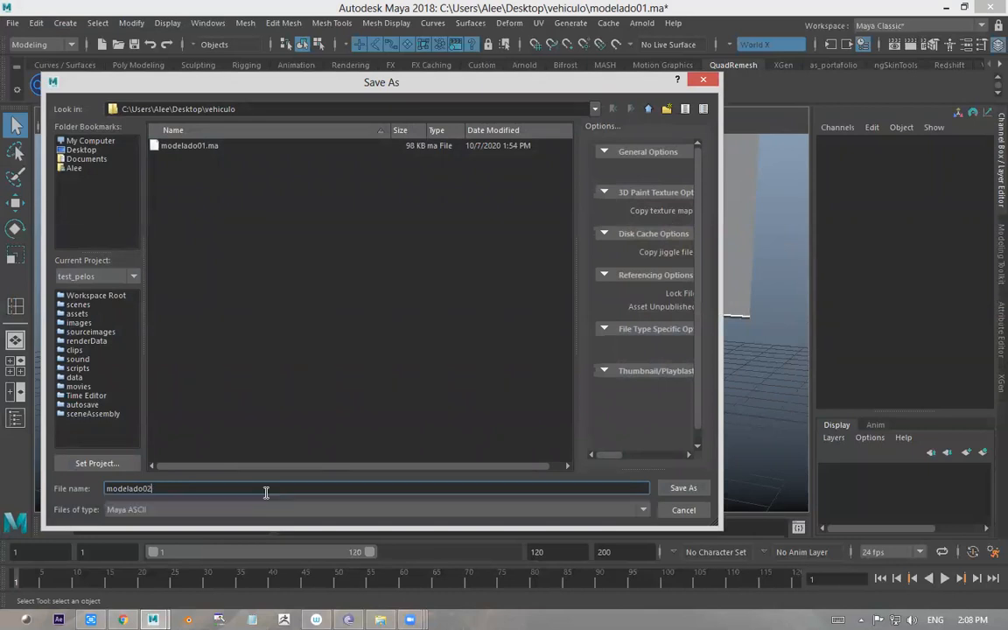
key(Return)
- Create a polygon cylinder and raise it to about 3.57 in Y, above the jeep body
alt+drag(401, 277, 387, 232)
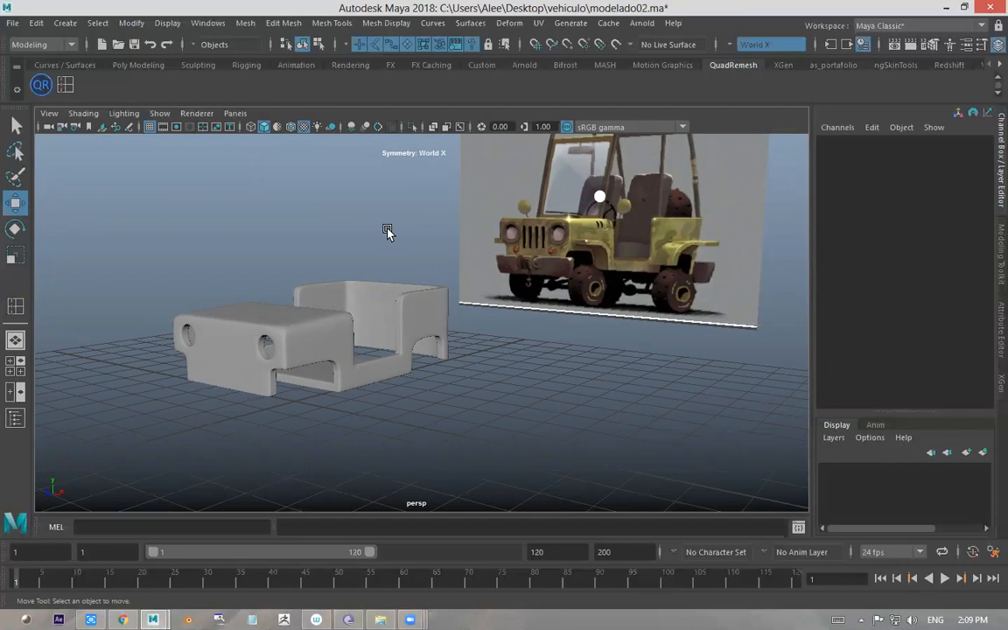
alt+drag(675, 142, 625, 302)
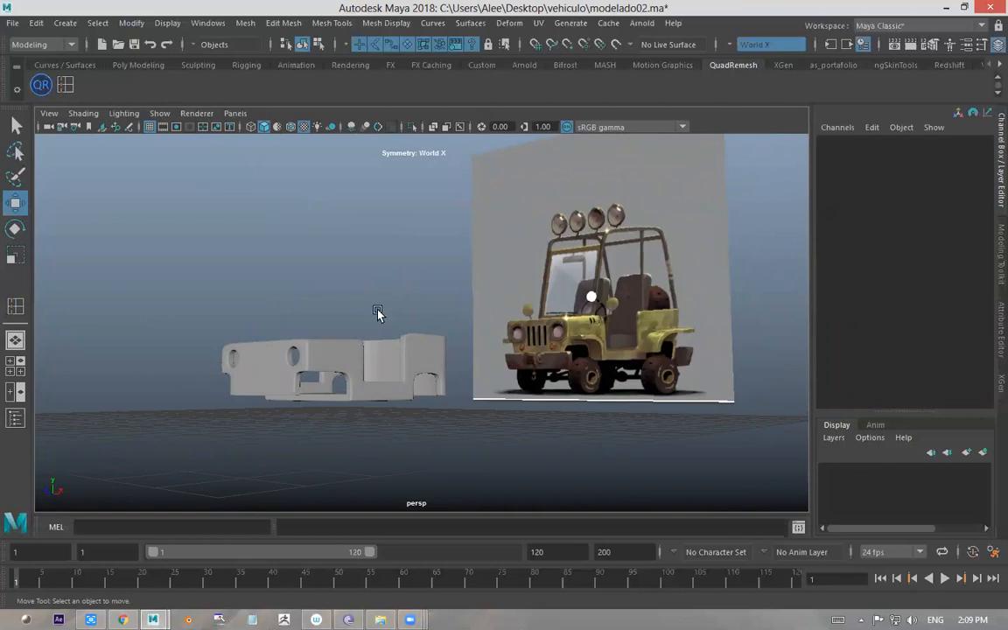
alt+drag(397, 287, 327, 332)
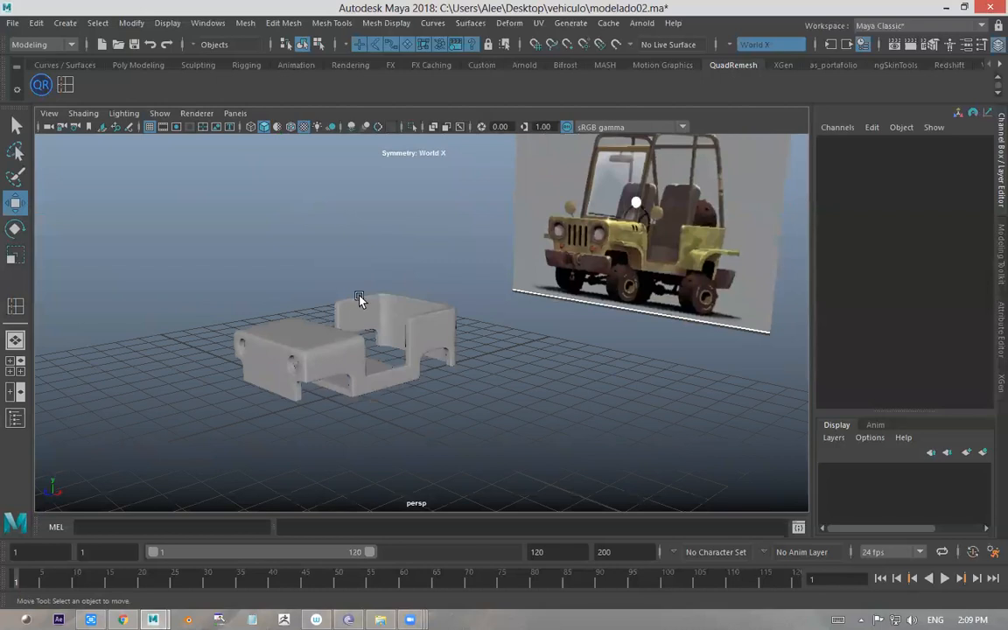
alt+drag(401, 298, 406, 277)
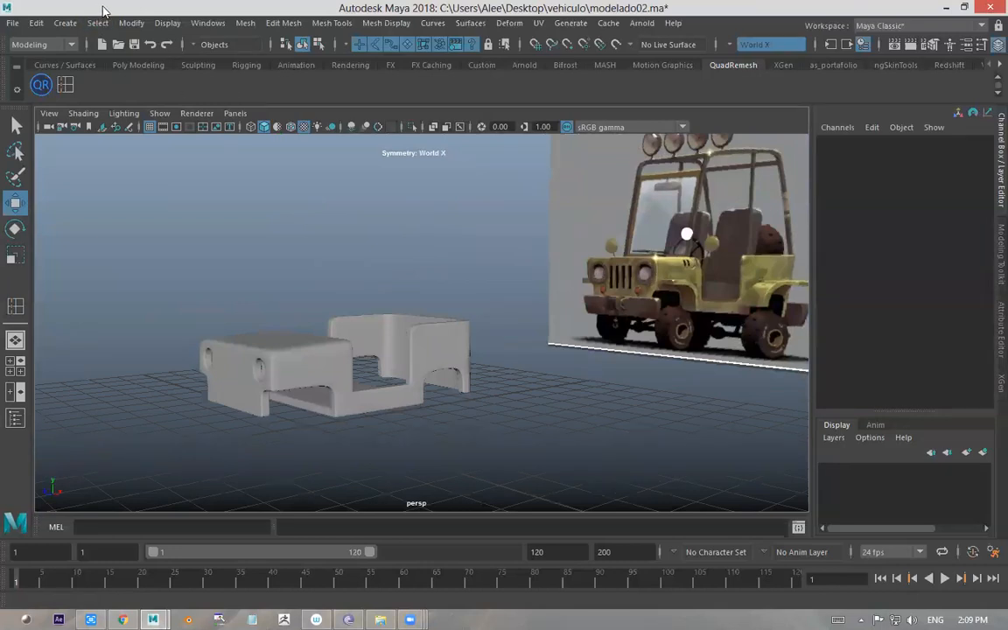
click(66, 23)
mouse_move(95, 72)
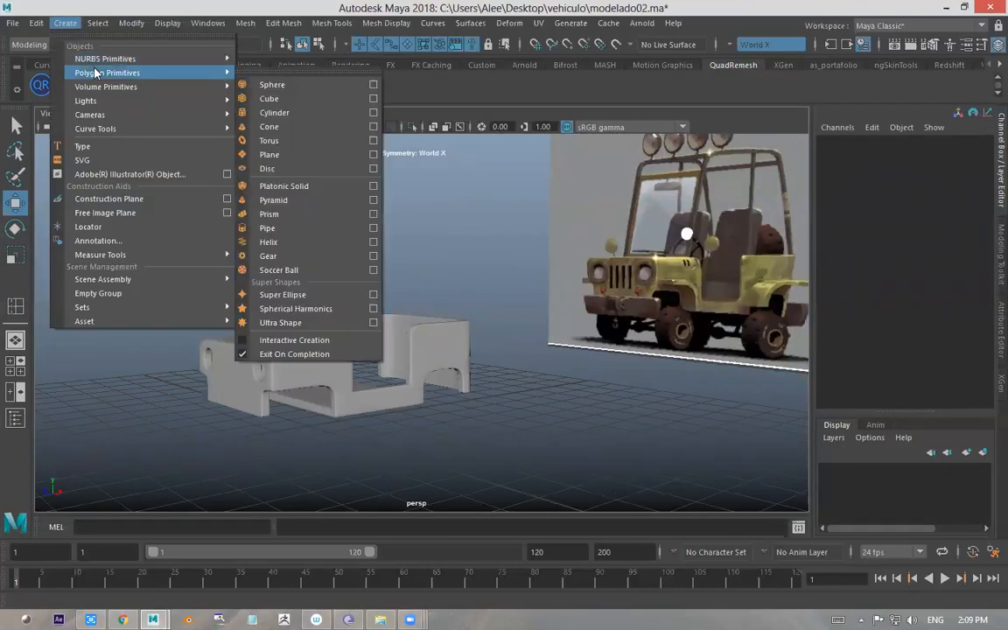
click(273, 112)
drag(309, 382, 401, 222)
scroll(898, 261, down, 1)
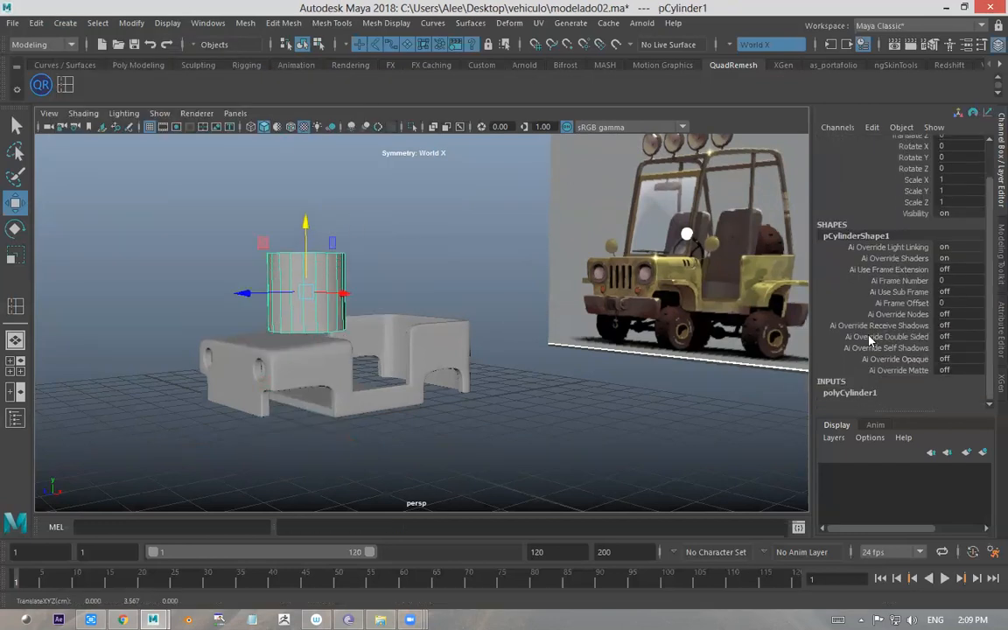
- Reduce the cylinder's axis subdivisions to 8
click(849, 393)
scroll(951, 302, down, 2)
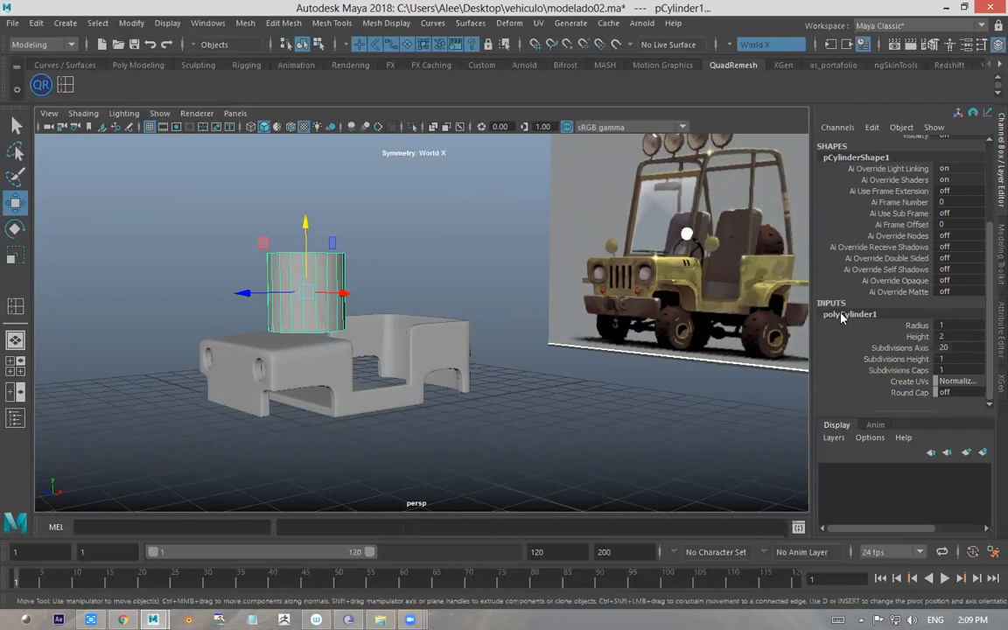
click(919, 350)
middle_drag(539, 339, 457, 335)
double_click(958, 347)
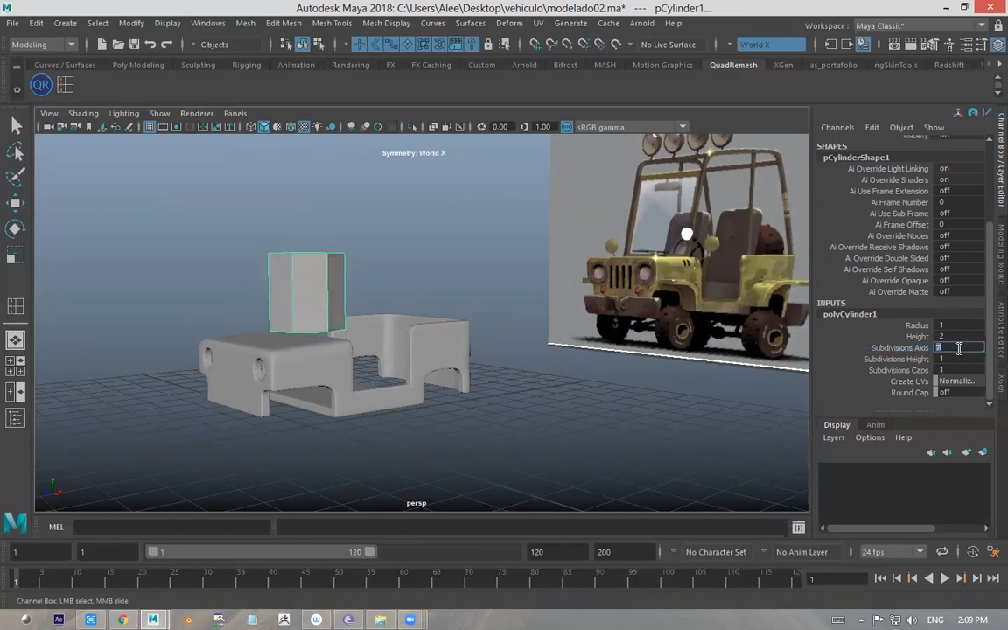
key(Return)
- Delete the faces of the cylinder's top cap
alt+drag(388, 270, 349, 175)
right_drag(385, 193, 387, 159)
alt+drag(380, 222, 292, 180)
drag(293, 180, 493, 264)
click(493, 263)
alt+drag(406, 330, 501, 364)
ctrl+drag(207, 333, 544, 315)
key(Delete)
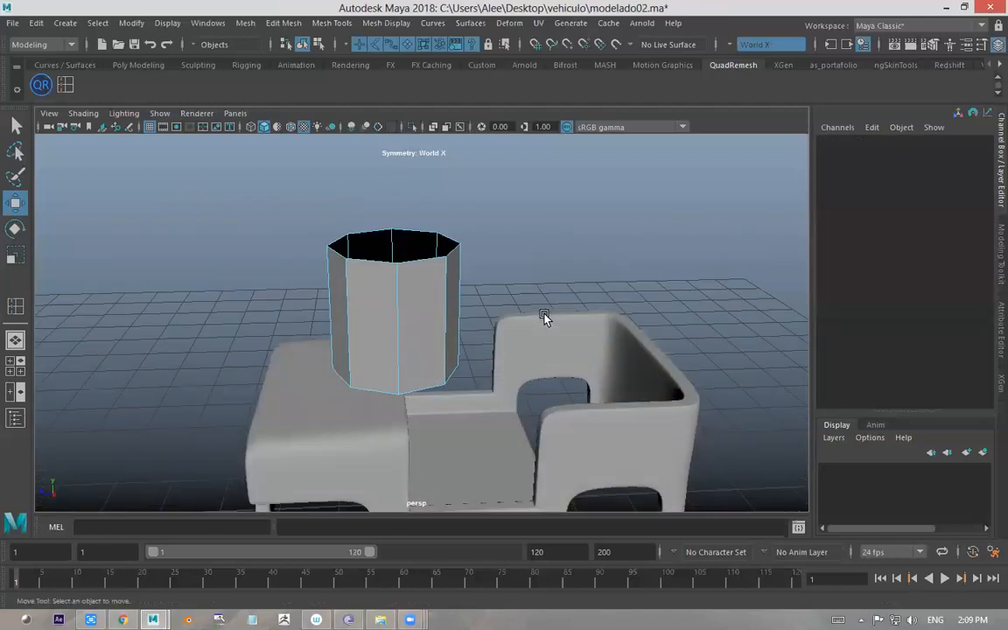
- Delete the faces of the cylinder's bottom cap so the tube is open at both ends
alt+drag(471, 326, 519, 299)
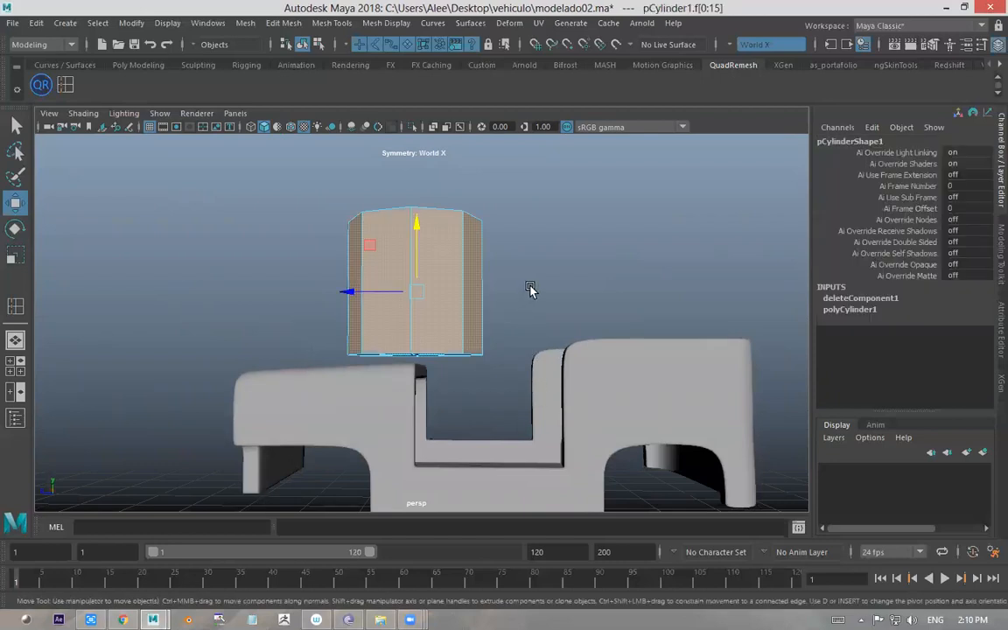
ctrl+drag(558, 262, 206, 227)
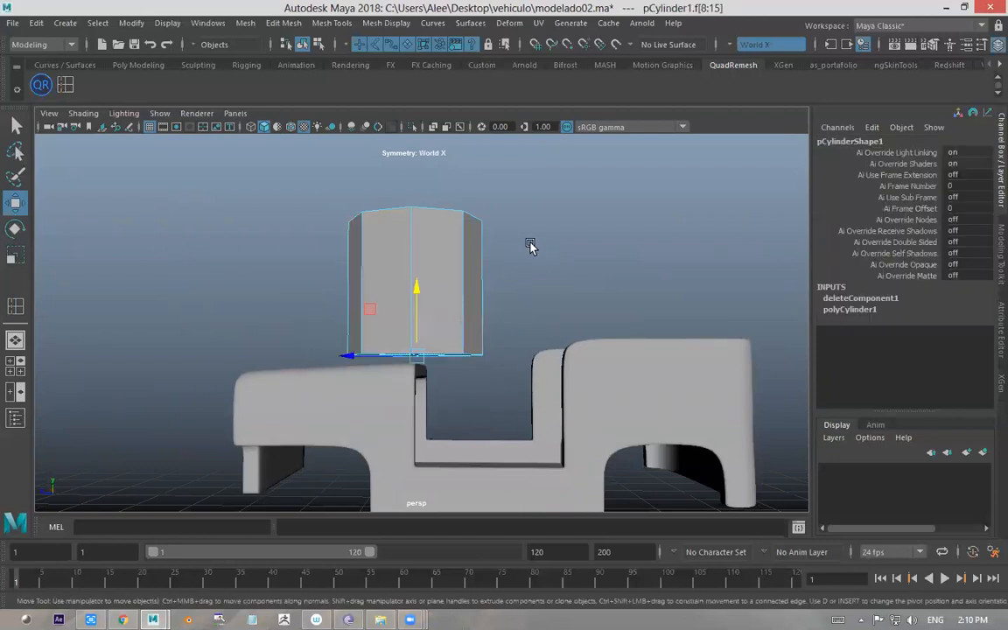
alt+drag(498, 332, 477, 395)
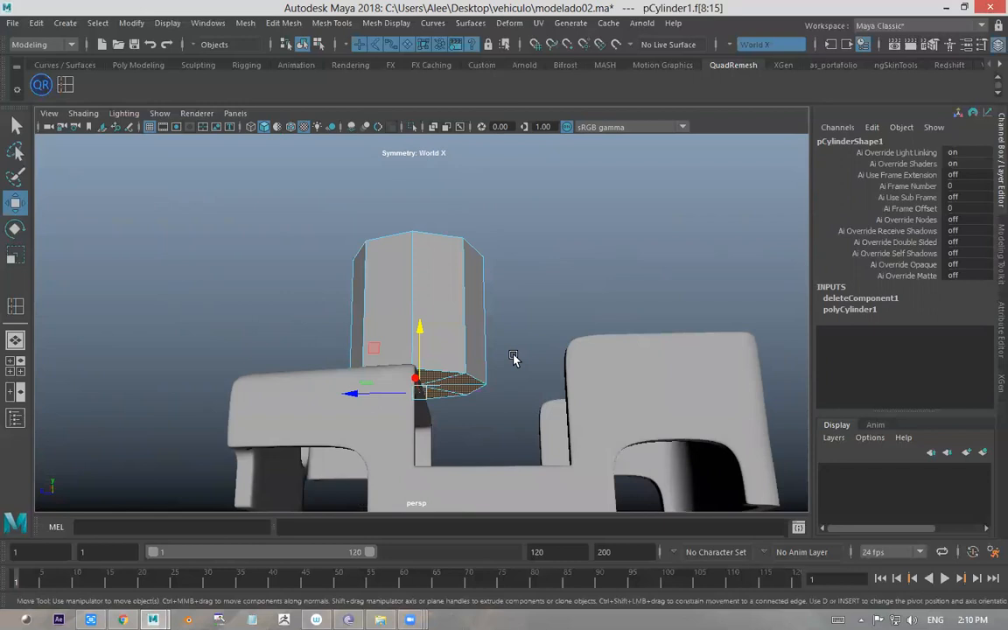
key(Delete)
alt+drag(511, 285, 504, 326)
- Move the whole cylinder sideways to about 1.32 in X and turn symmetry off
alt+right_drag(504, 325, 436, 277)
click(319, 45)
click(303, 44)
alt+drag(551, 235, 477, 299)
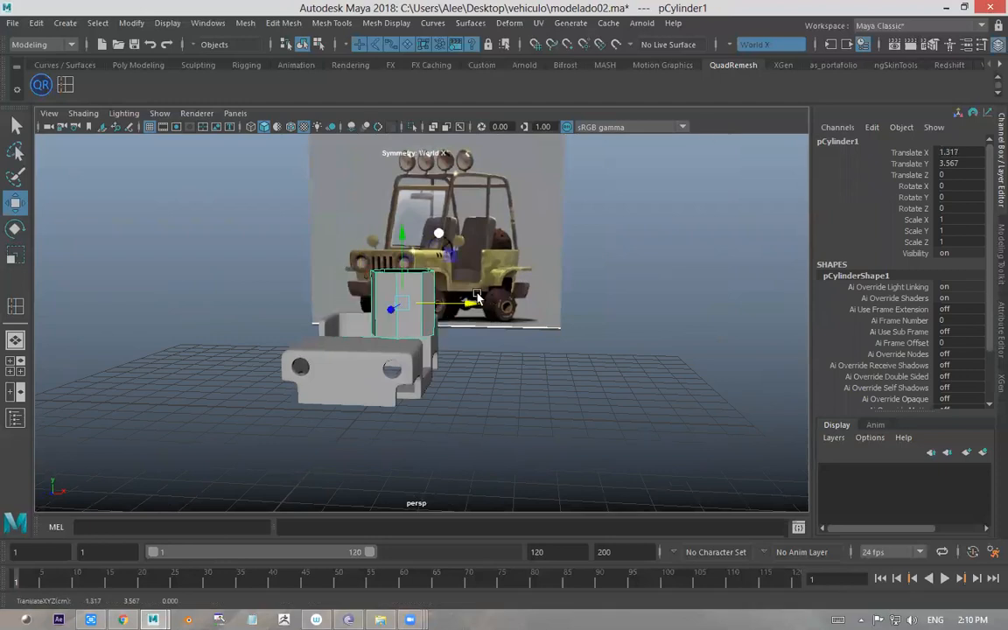
click(755, 44)
click(754, 50)
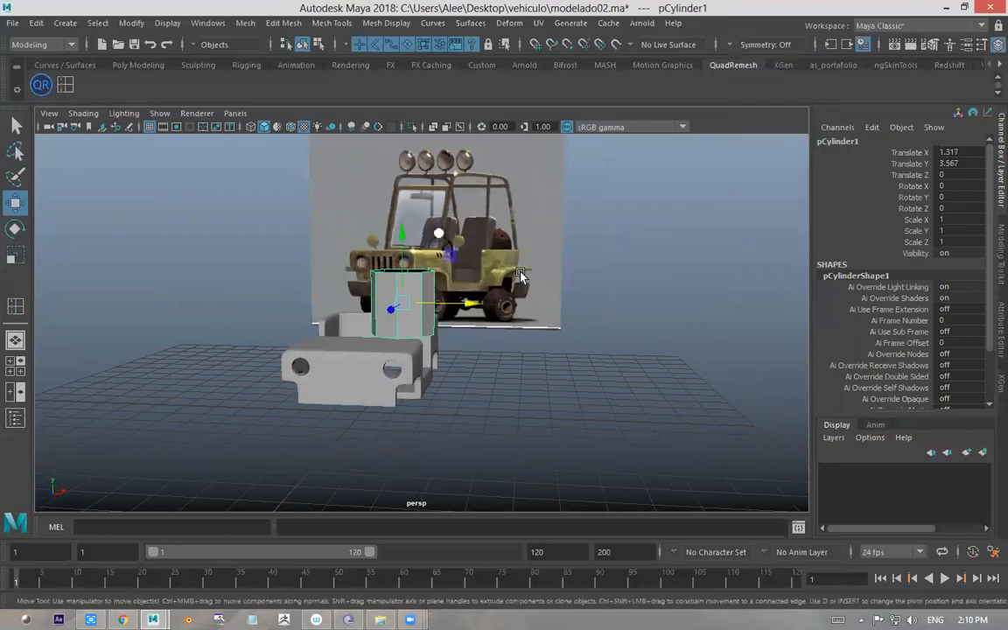
- Scale the cylinder uniformly to about 0.235 and lower it onto the hood's rear corner
alt+drag(604, 263, 515, 255)
key(r)
drag(409, 303, 376, 300)
key(w)
drag(411, 259, 412, 286)
key(e)
key(r)
drag(412, 330, 409, 287)
key(w)
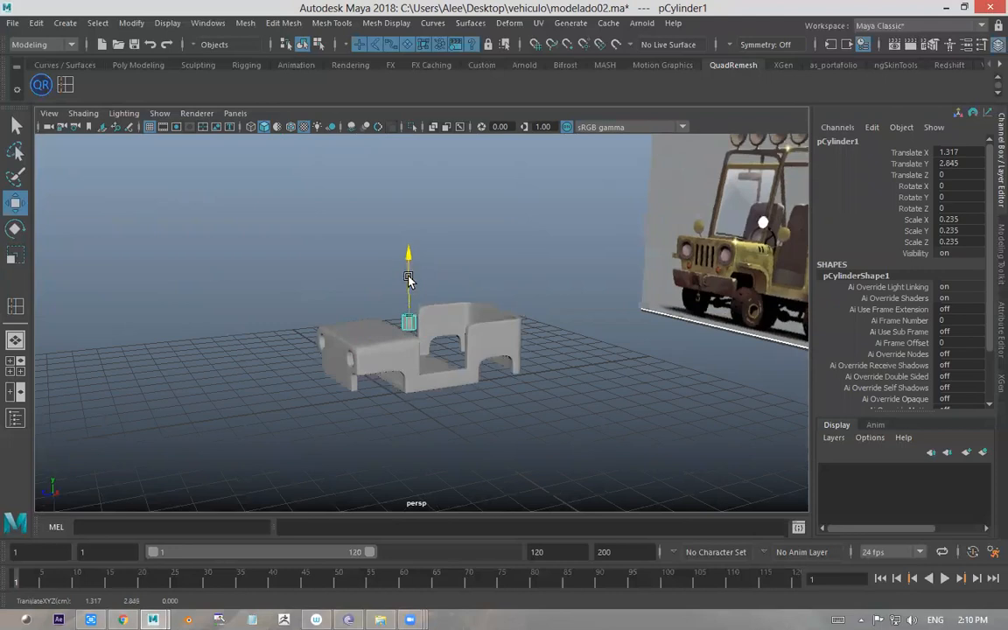
- Duplicate the cylinder, place the copy ahead of the hood, and scale the original on the hood down slightly
key(ctrl+d)
drag(386, 332, 273, 344)
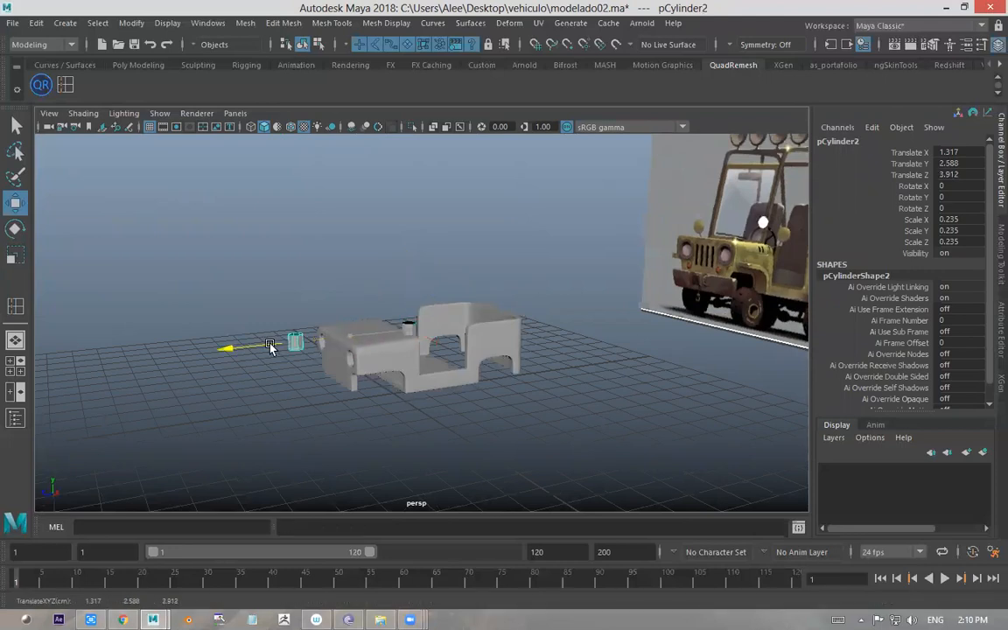
click(412, 328)
alt+drag(426, 313, 461, 286)
key(e)
key(r)
drag(386, 343, 377, 342)
click(401, 303)
- Raise the top vertices of the cylinder on the hood to about 5.12 in Y to form a tall post
alt+drag(404, 295, 431, 285)
right_click(417, 282)
click(387, 339)
right_drag(351, 212, 282, 212)
drag(375, 232, 434, 339)
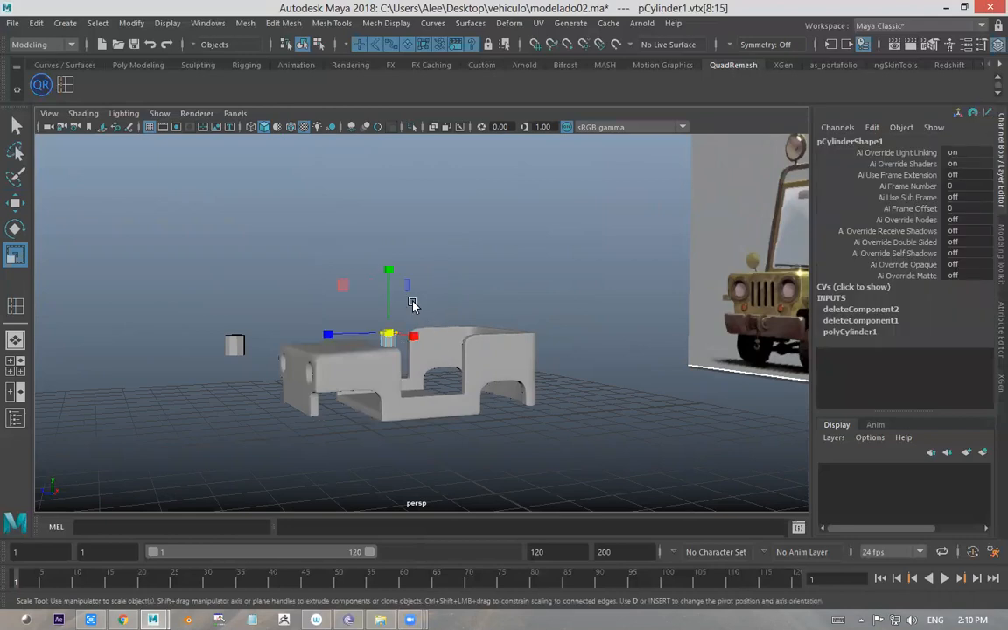
key(w)
drag(389, 266, 426, 315)
drag(323, 290, 326, 292)
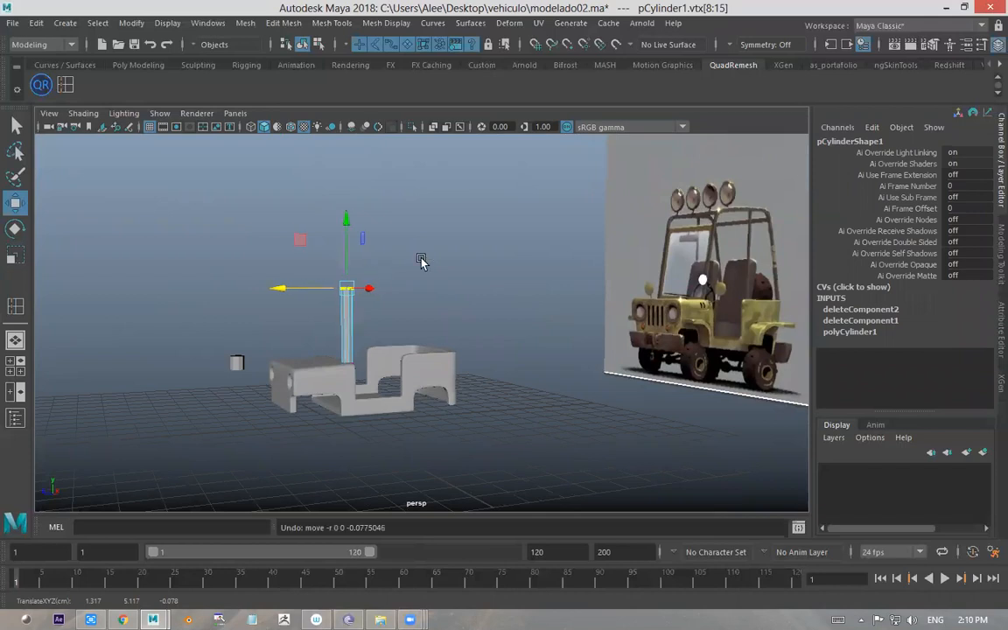
- Insert a horizontal edge loop just below the top end of the post
alt+middle_drag(422, 259, 424, 296)
alt+right_drag(416, 296, 806, 342)
alt+middle_drag(359, 270, 441, 249)
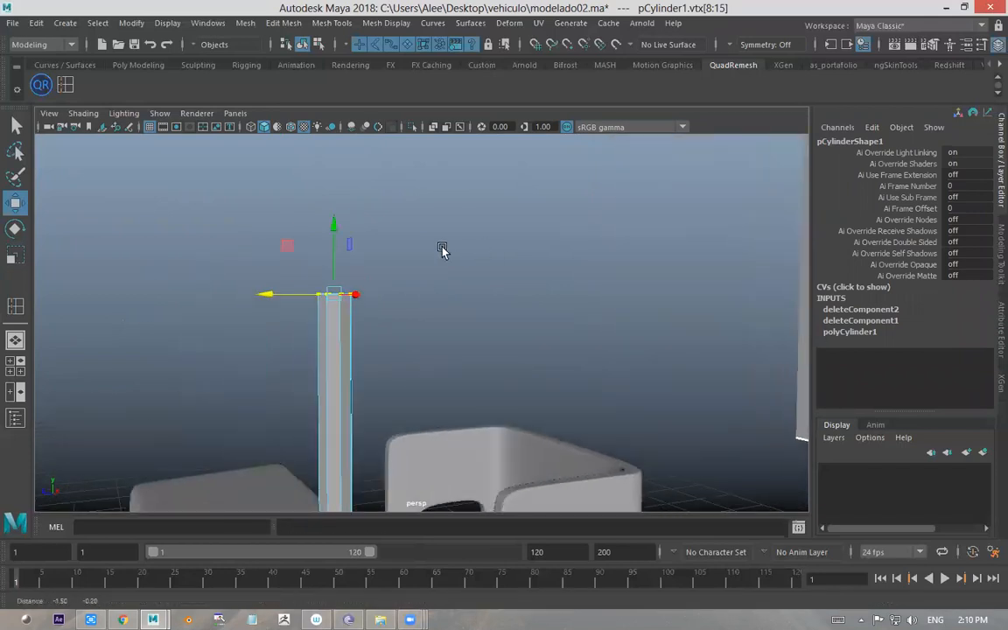
alt+right_drag(441, 250, 503, 252)
click(384, 23)
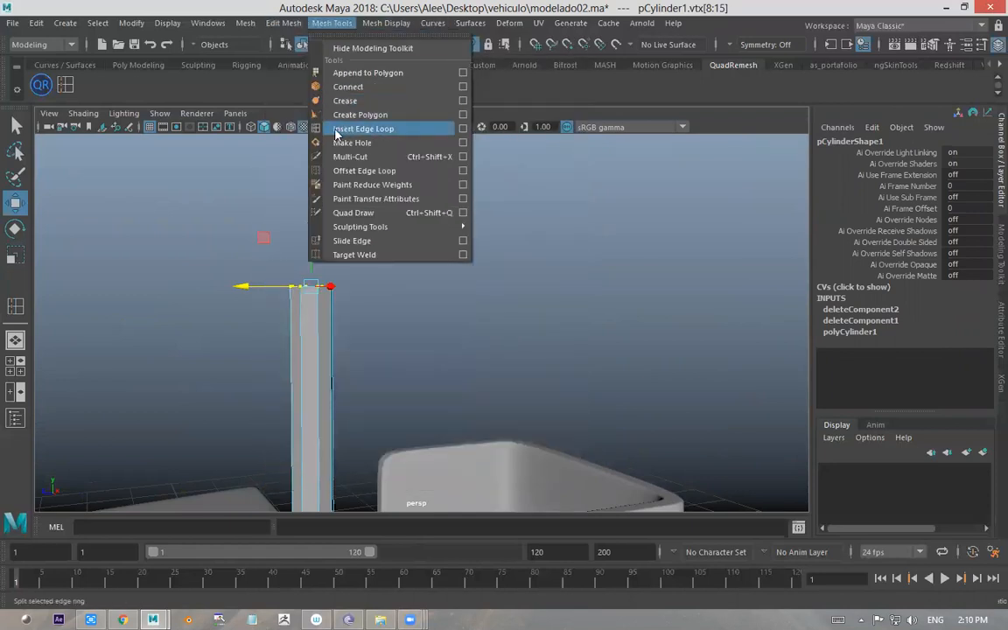
click(350, 129)
drag(315, 305, 320, 304)
- Tilt the post's top ring of vertices and shift it toward the rear to begin the bend
key(w)
right_drag(324, 214, 270, 219)
alt+drag(282, 239, 378, 292)
key(e)
mouse_move(319, 221)
mouse_down()
mouse_move(340, 271)
mouse_move(336, 220)
mouse_up()
key(w)
drag(309, 267, 316, 266)
alt+drag(316, 266, 397, 241)
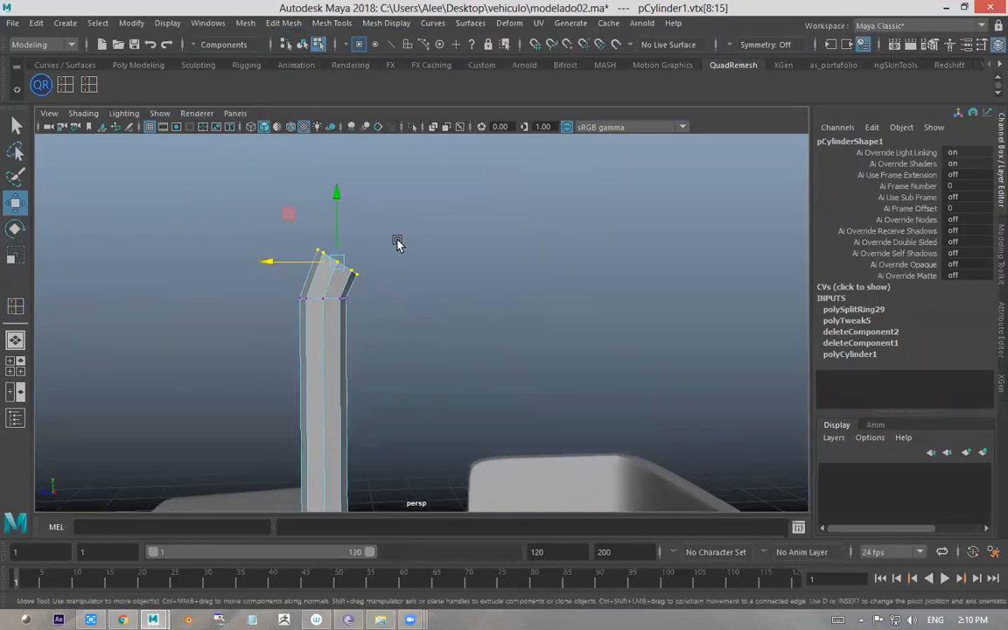
- Insert an edge loop across the tilted section at the top of the post
click(311, 24)
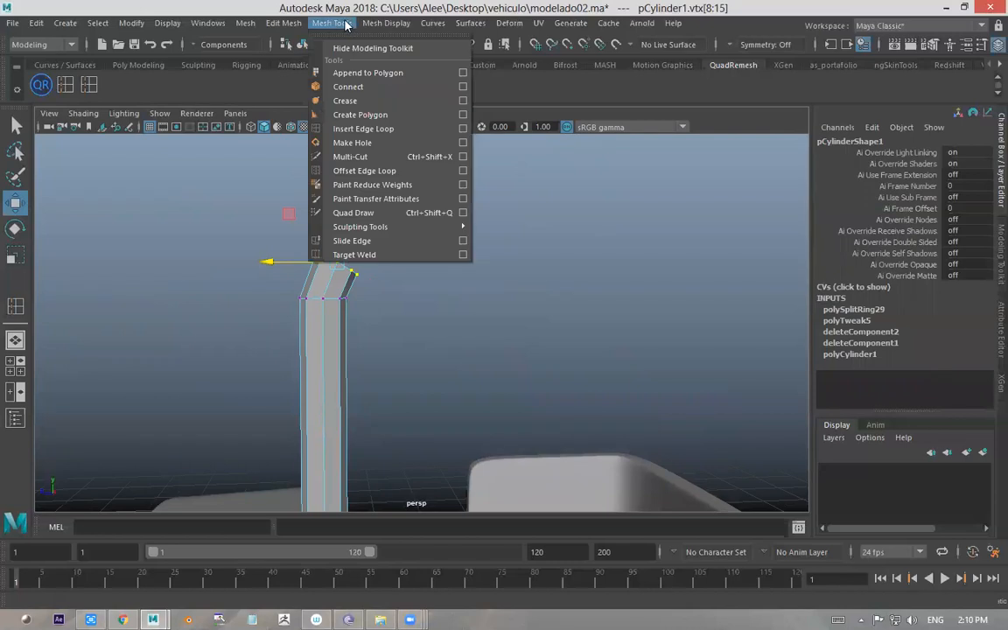
click(317, 128)
click(332, 283)
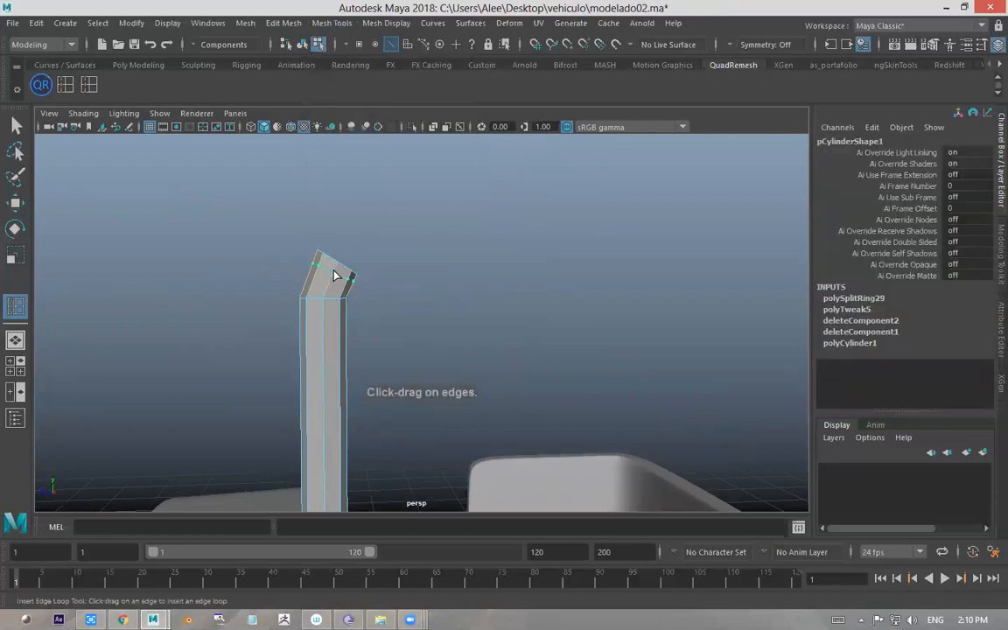
click(334, 276)
- Rotate the edge loop at the post's open end farther into the bend and shift it rearward and slightly up
key(w)
right_drag(346, 213, 342, 181)
click(341, 264)
double_click(347, 264)
key(e)
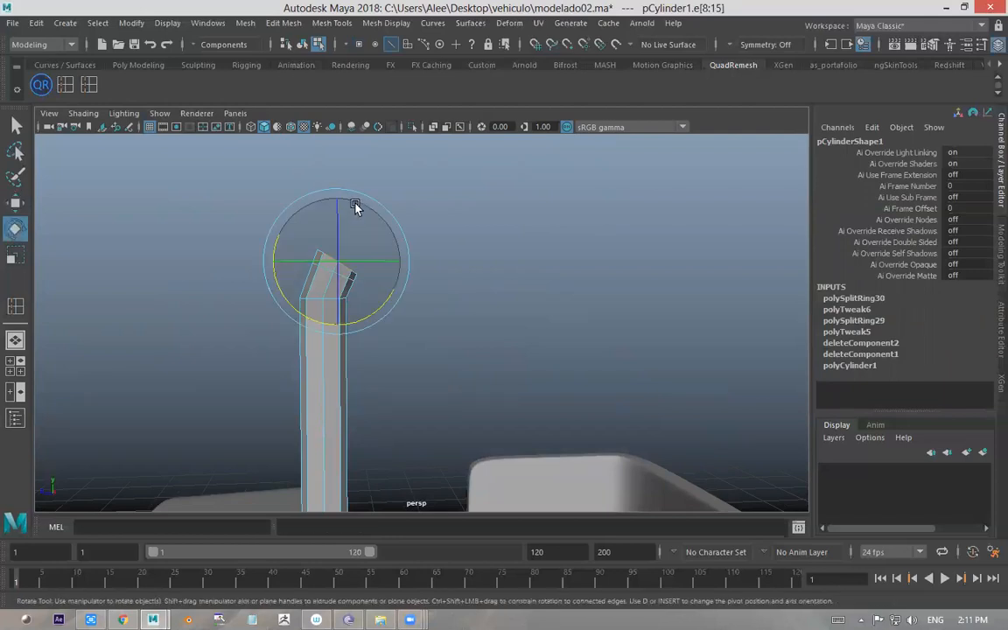
drag(302, 211, 327, 223)
key(w)
drag(310, 264, 365, 206)
- Rotate the middle edge loop of the bend and nudge its position to round the curve
click(329, 265)
key(e)
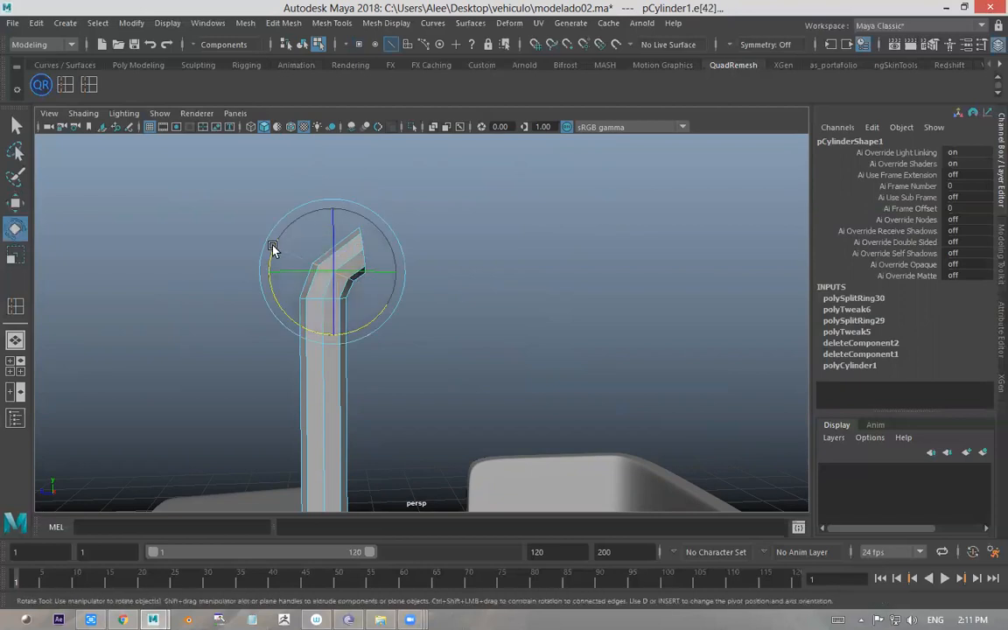
key(w)
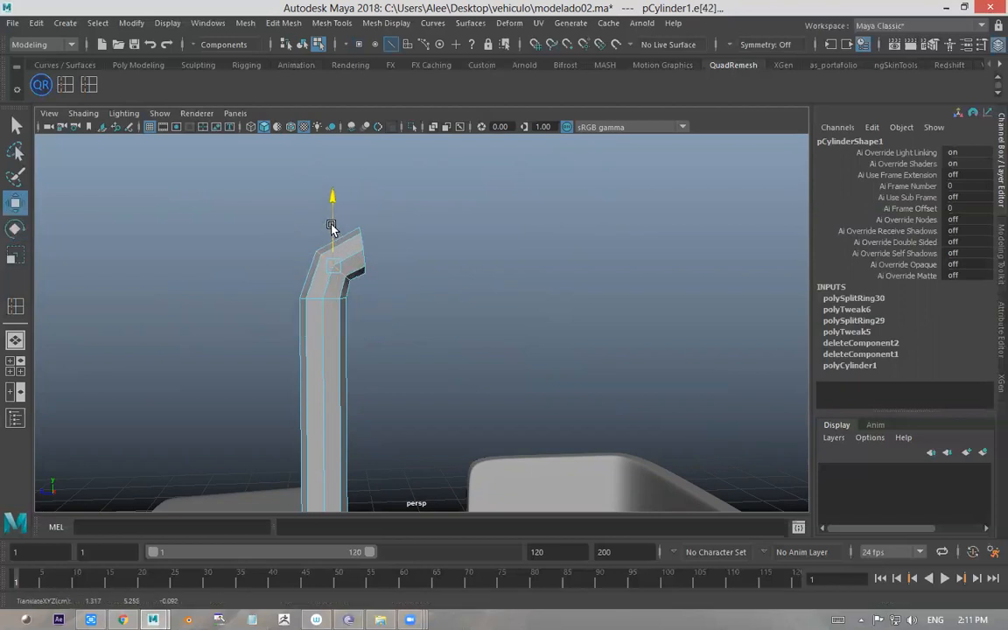
mouse_move(292, 267)
mouse_down()
mouse_move(303, 261)
mouse_move(290, 268)
mouse_up()
- Extrude the edge loop at the post's open upper end
double_click(364, 241)
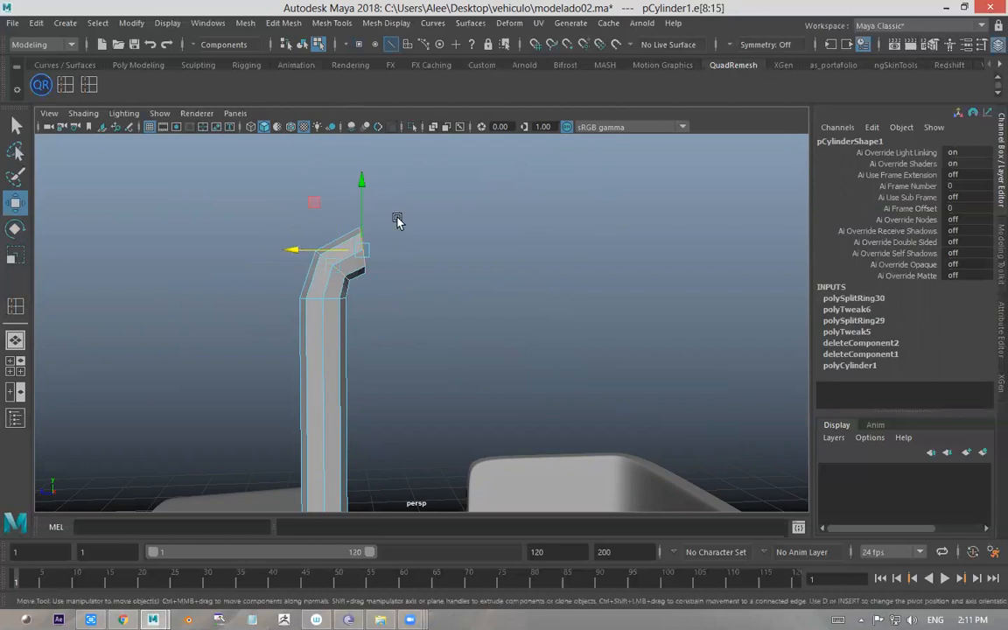
click(397, 220)
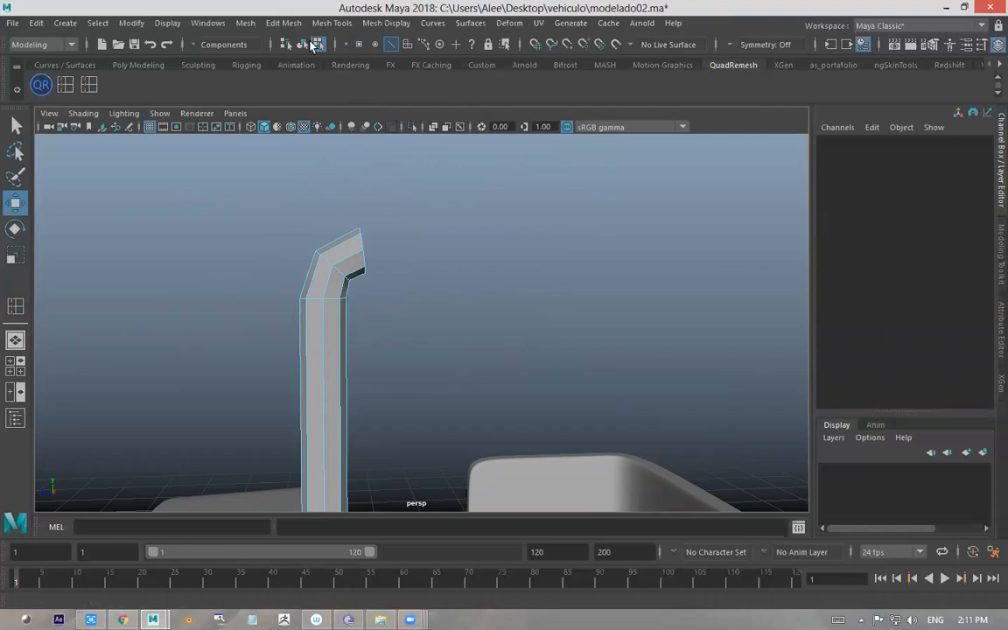
click(343, 27)
click(246, 161)
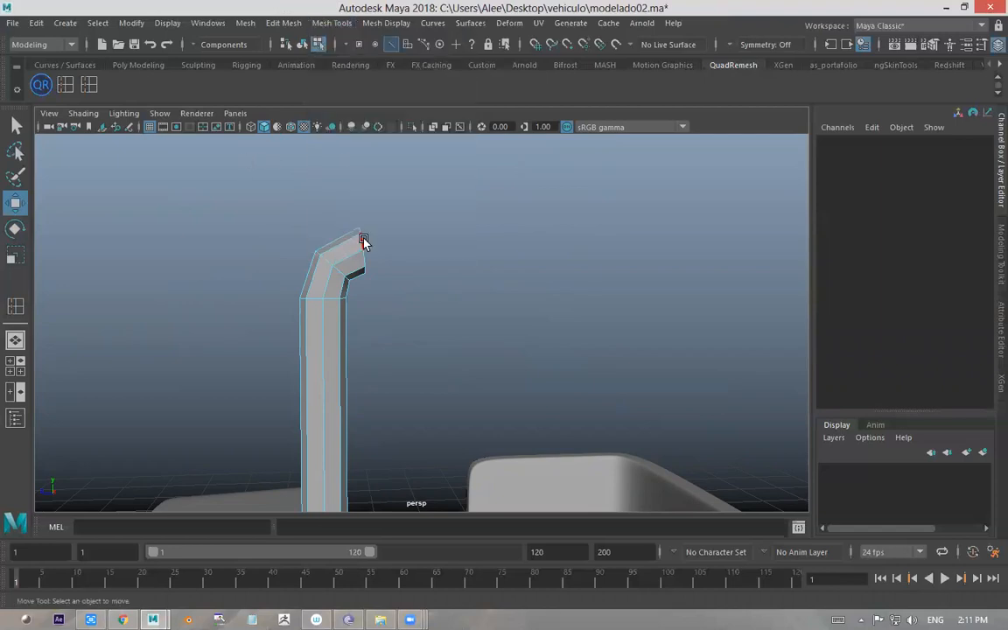
double_click(364, 241)
alt+drag(438, 225, 401, 226)
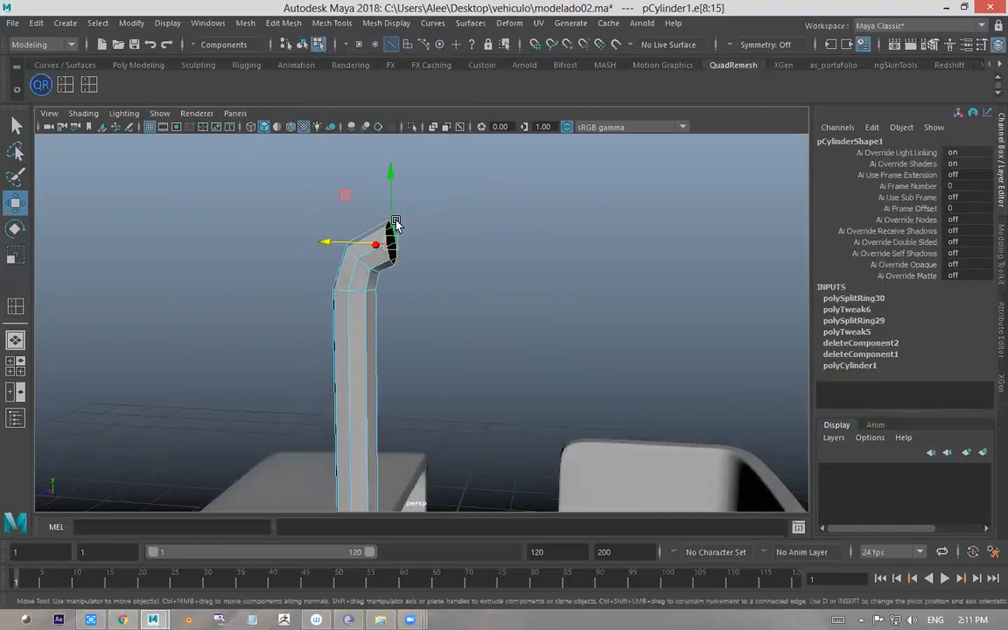
click(278, 21)
click(302, 155)
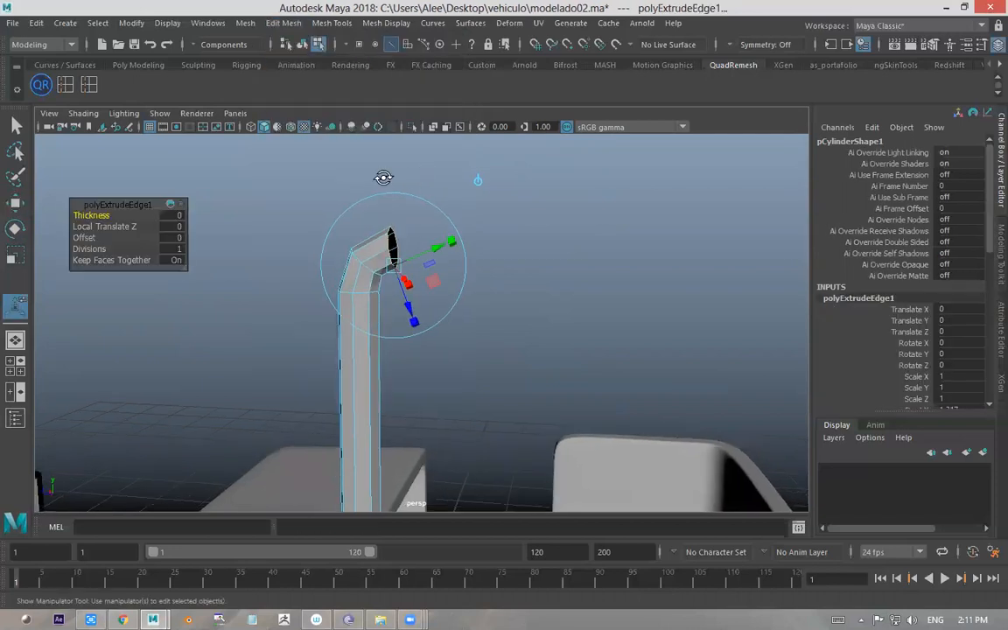
alt+drag(383, 178, 376, 194)
- Level and flatten the extruded ring, and pull it far rearward to form the horizontal roof bar
key(w)
drag(349, 266, 379, 258)
key(e)
key(r)
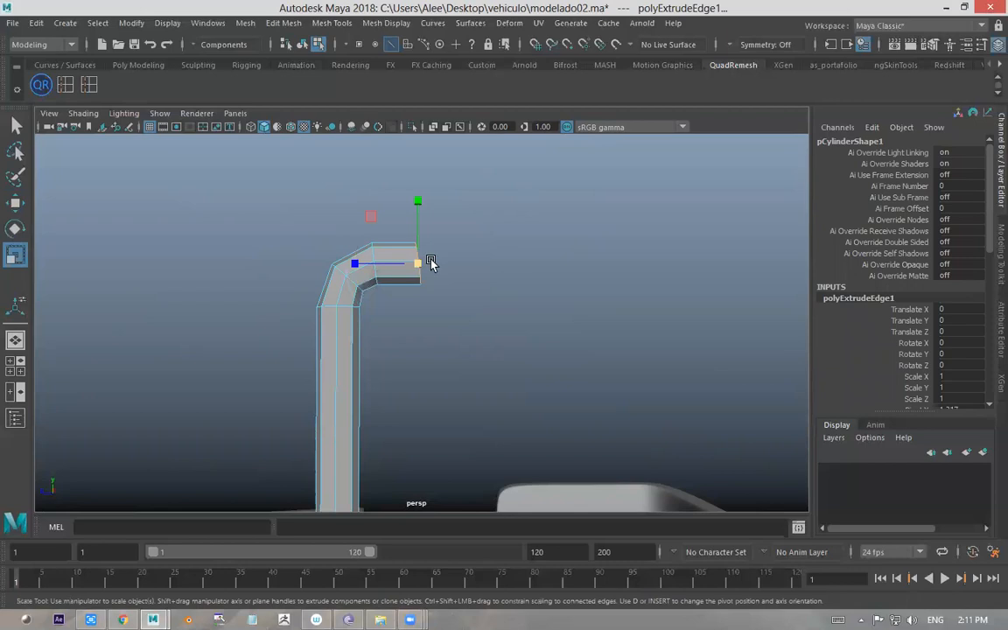
click(354, 264)
key(w)
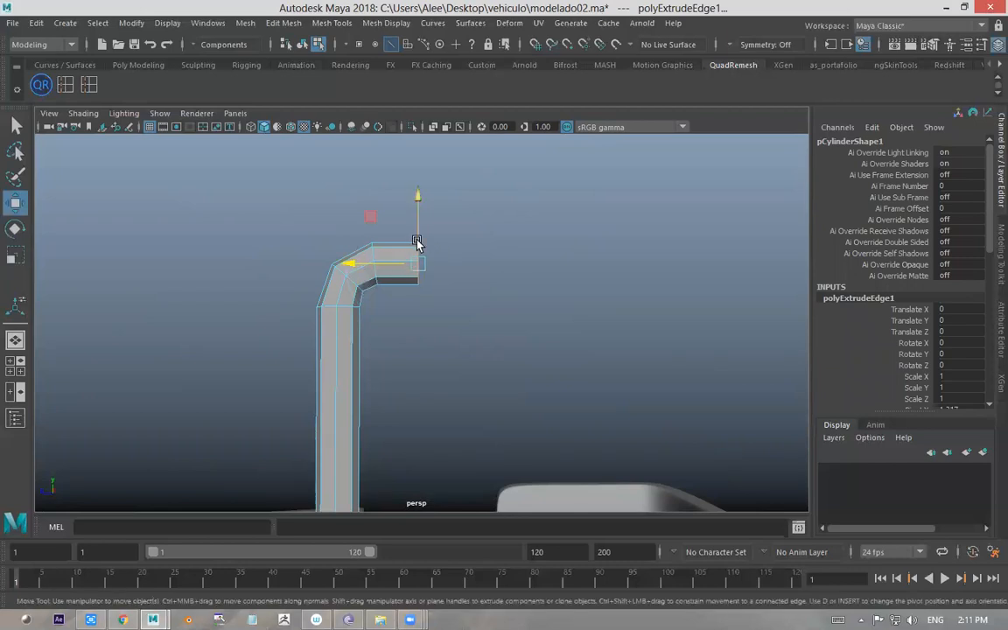
drag(386, 265, 604, 253)
- Insert two edge loops close together near the rear end of the roof bar
alt+right_drag(605, 254, 336, 248)
alt+middle_drag(483, 274, 386, 250)
alt+drag(330, 275, 350, 264)
alt+drag(494, 255, 413, 254)
alt+right_drag(413, 254, 438, 183)
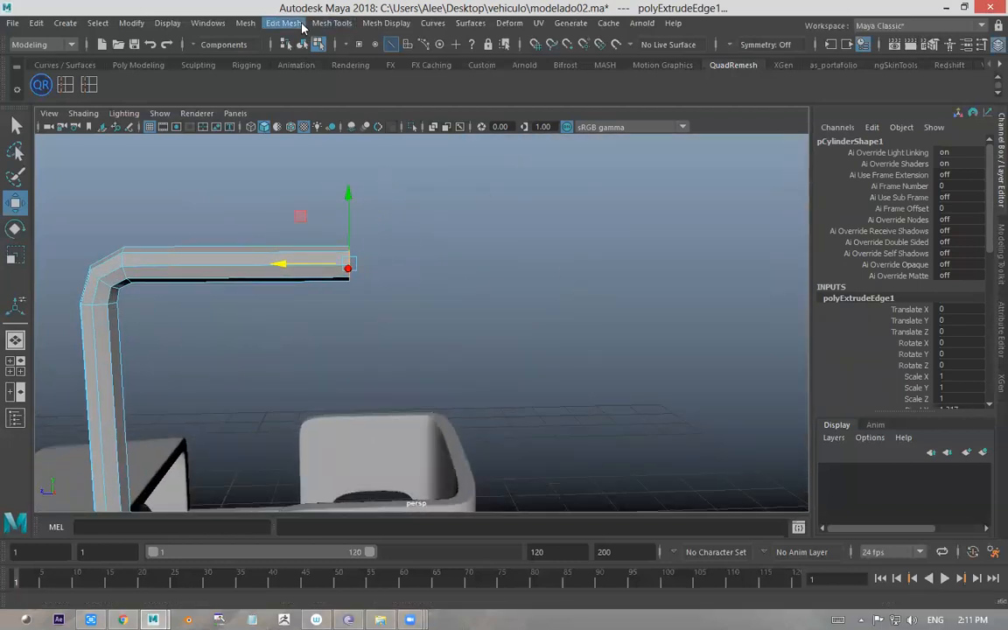
click(318, 23)
click(355, 129)
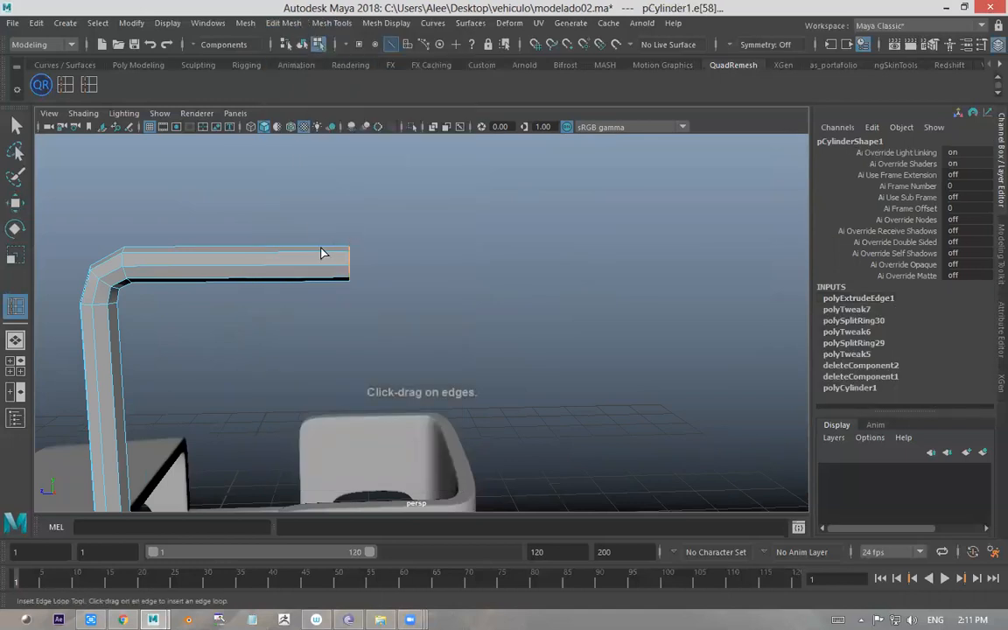
click(333, 255)
click(334, 252)
- Rotate the vertices of the last two rings downward and reposition them to begin the rear bend
alt+right_drag(337, 238, 350, 199)
alt+middle_drag(350, 200, 394, 203)
key(w)
right_drag(395, 212, 347, 215)
drag(366, 207, 404, 325)
alt+middle_drag(399, 230, 413, 211)
drag(443, 175, 364, 280)
key(e)
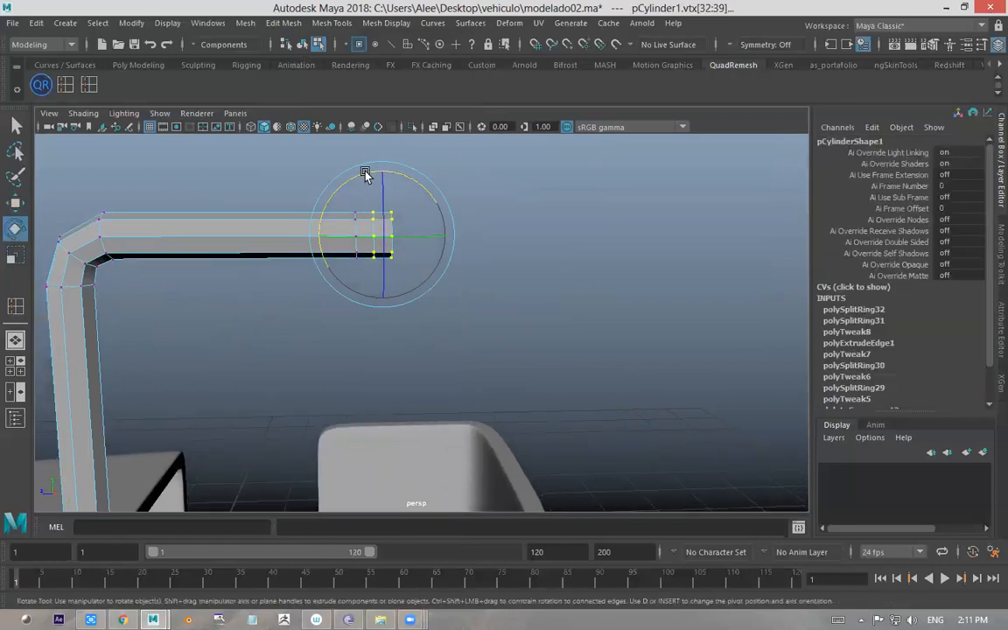
drag(411, 170, 376, 159)
key(w)
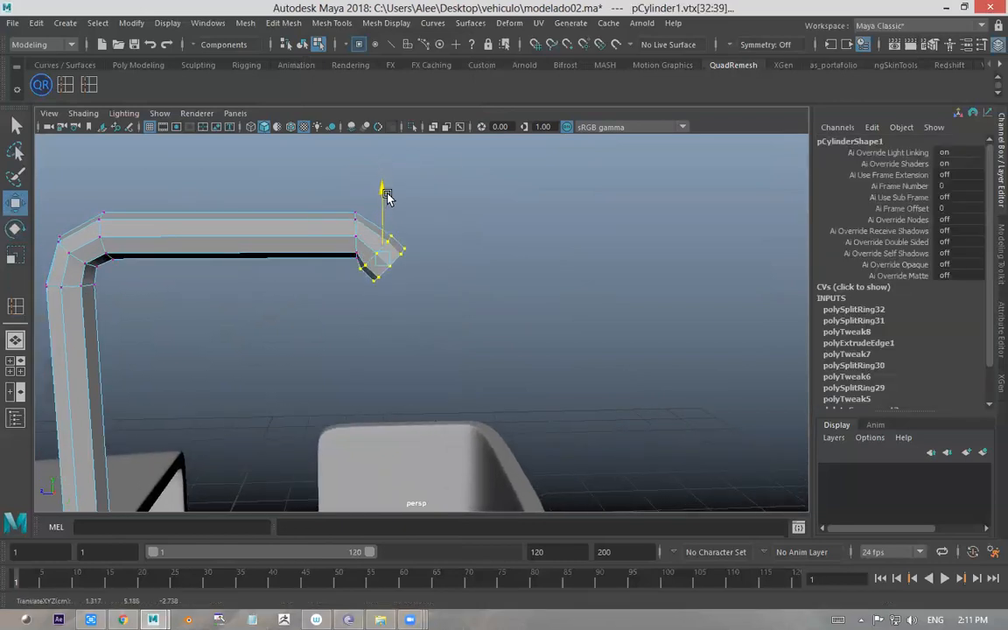
drag(343, 251, 345, 252)
- Keep only the end ring's vertices selected, rotate them to face downward, and lower them
alt+drag(382, 257, 435, 233)
click(436, 281)
key(ctrl+z)
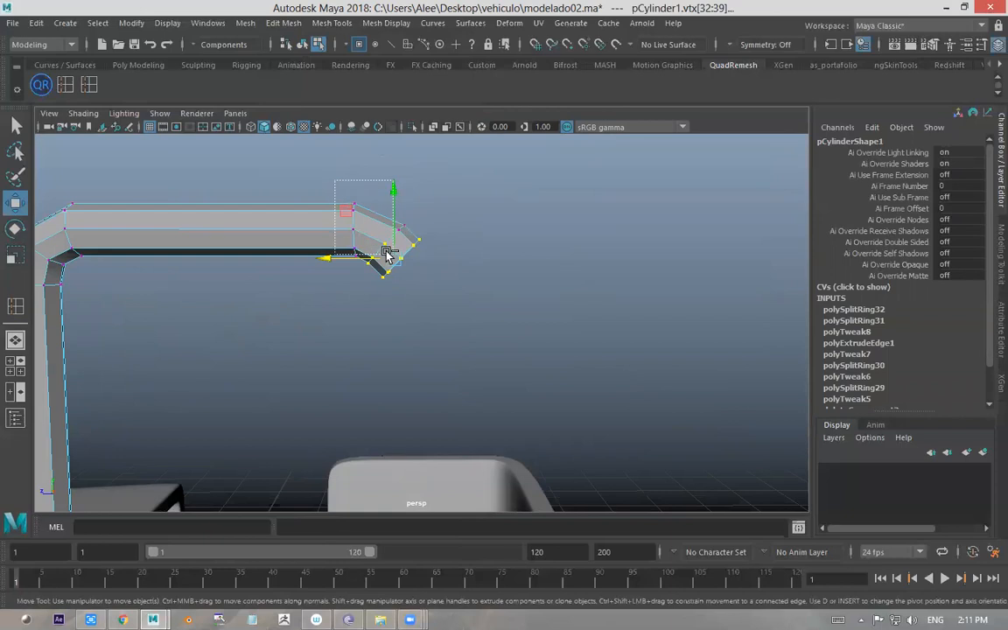
mouse_move(377, 281)
ctrl+mouse_down()
mouse_move(540, 254)
mouse_move(366, 273)
ctrl+mouse_up()
key(e)
key(w)
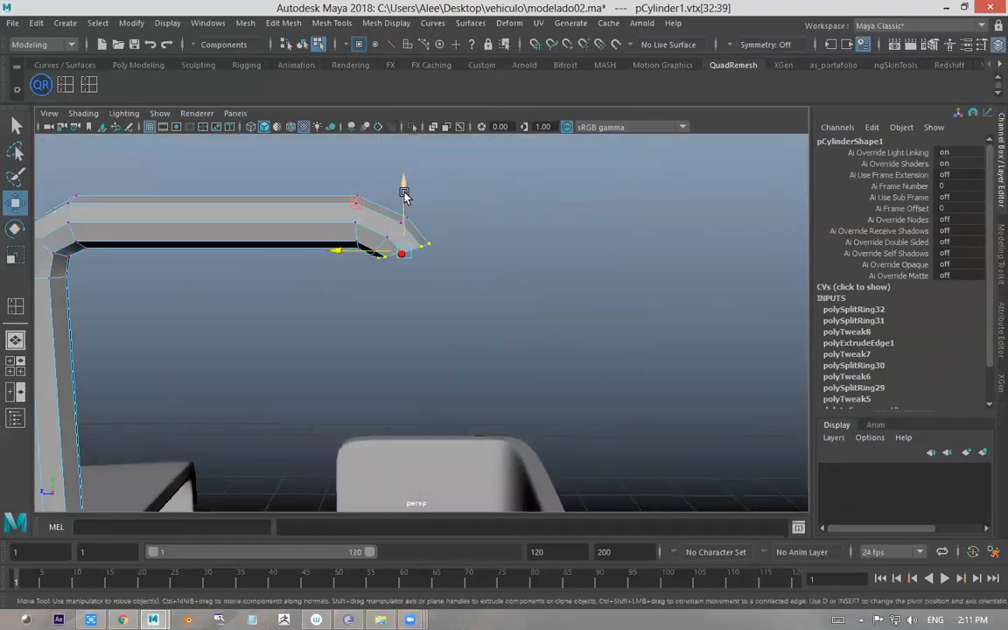
drag(404, 189, 462, 308)
- Raise the end ring back up close to the rear bend and adjust its lengthwise position
scroll(462, 309, down, 5)
alt+drag(385, 268, 417, 240)
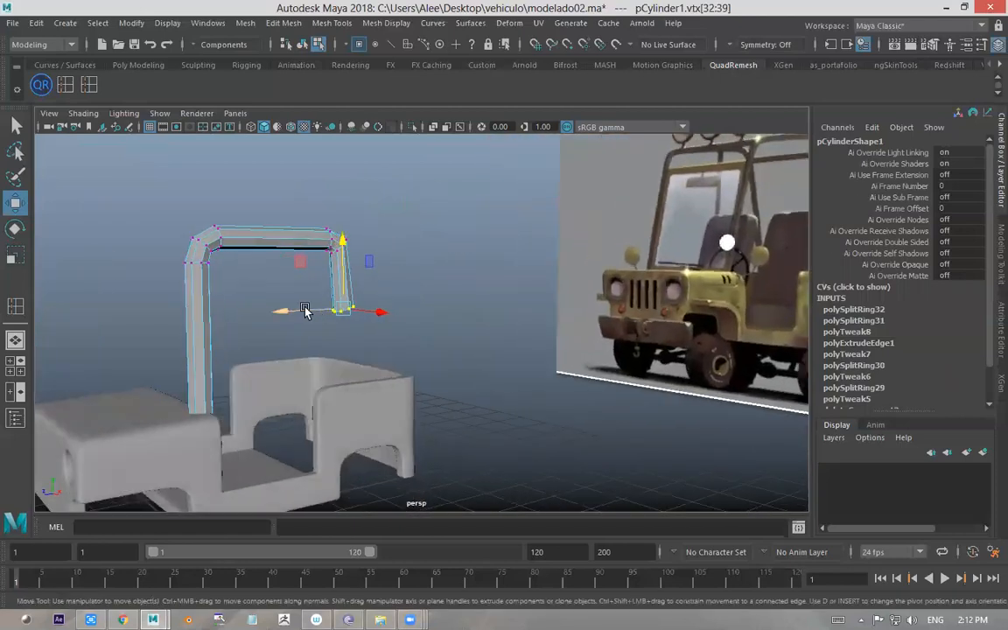
drag(305, 312, 329, 304)
drag(370, 239, 368, 182)
drag(331, 256, 317, 258)
drag(349, 215, 386, 204)
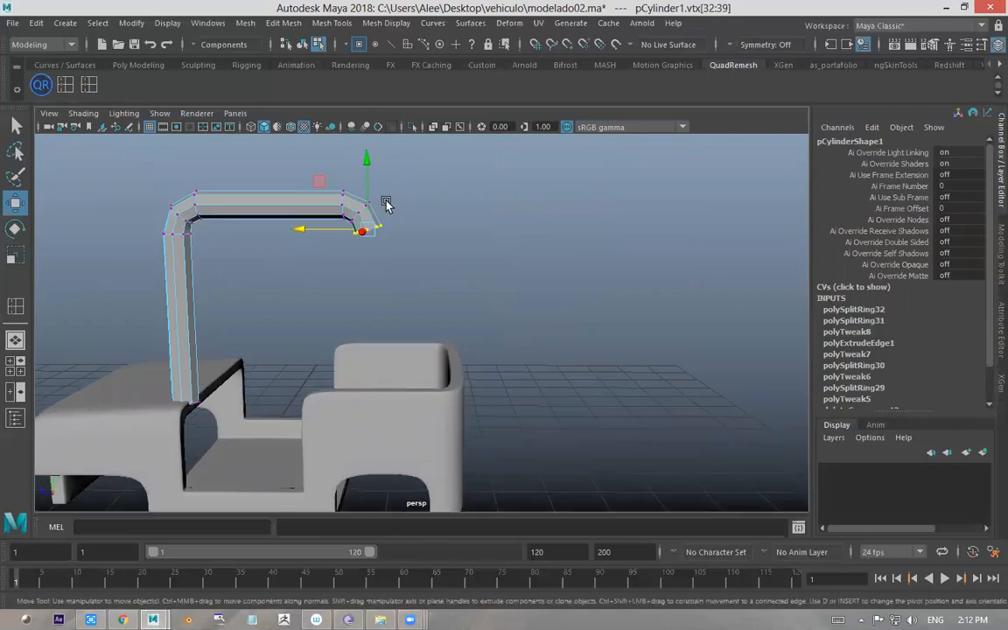
- Extrude the end edge loop down and rearward to the rear body, forming a sloping back leg
right_drag(389, 194, 391, 156)
alt+drag(417, 236, 399, 228)
click(391, 243)
click(284, 23)
click(289, 154)
alt+drag(411, 196, 363, 268)
drag(356, 212, 369, 325)
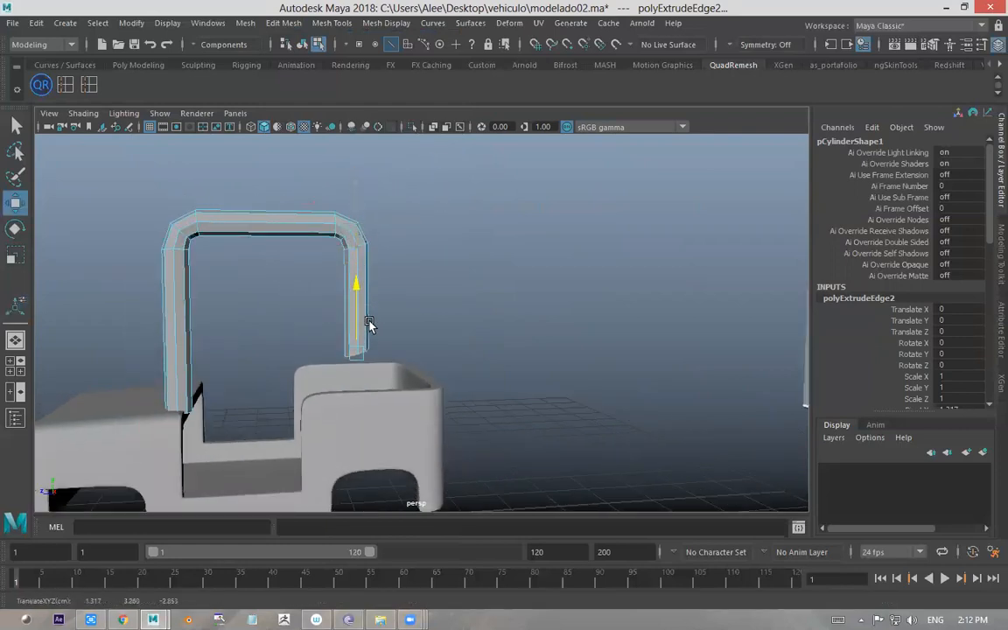
drag(331, 390, 385, 383)
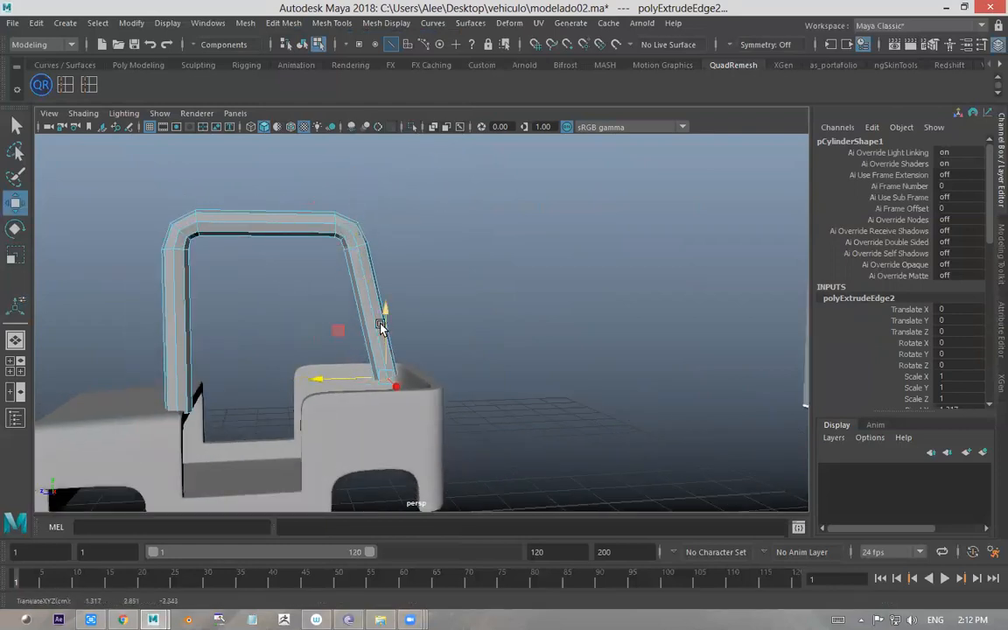
- Select the vertices of the rear bend and back leg and shift them rearward
right_drag(398, 234, 330, 214)
drag(495, 146, 329, 522)
drag(317, 306, 353, 299)
click(349, 202)
- Compare the proportions of the bent tube with the reference image from several angles
alt+drag(349, 202, 444, 207)
alt+right_drag(444, 207, 362, 211)
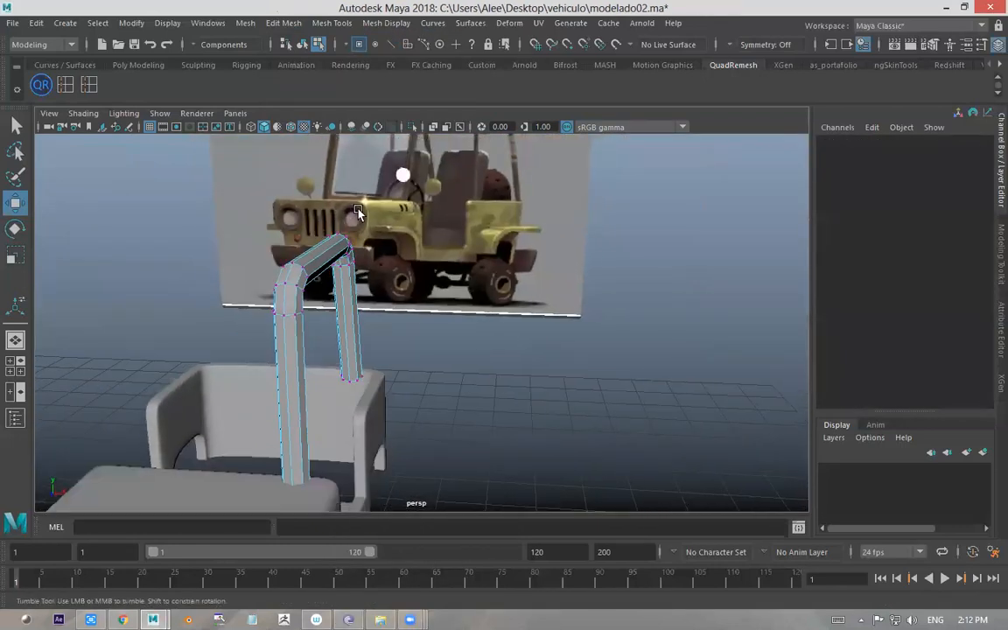
alt+drag(362, 210, 354, 212)
alt+right_drag(354, 212, 371, 280)
alt+drag(371, 280, 350, 269)
alt+middle_drag(350, 269, 352, 270)
alt+drag(376, 229, 268, 227)
drag(202, 178, 307, 454)
alt+drag(246, 361, 254, 104)
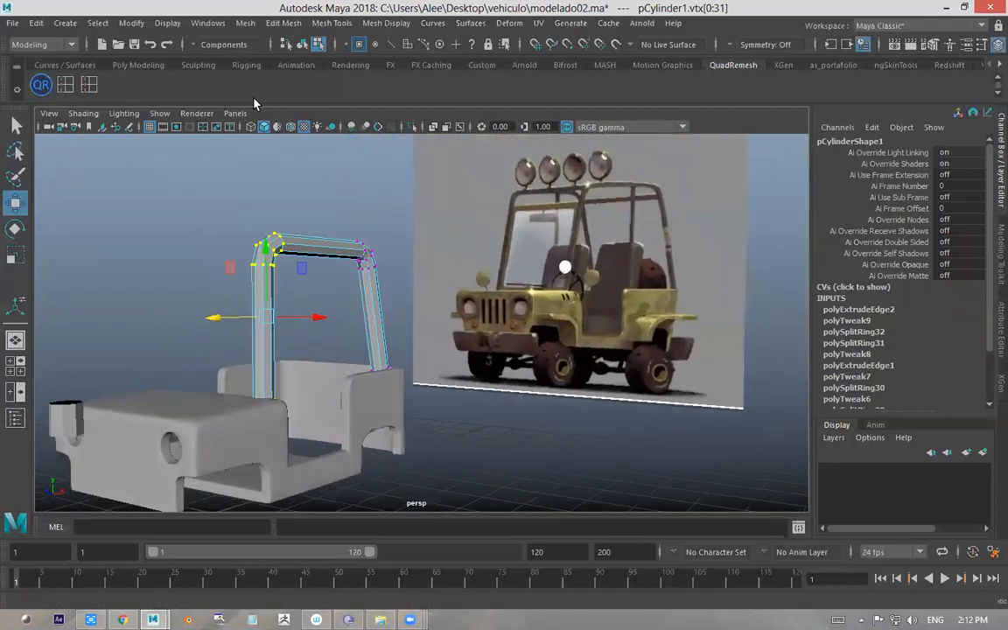
click(301, 44)
alt+drag(315, 175, 339, 265)
click(340, 264)
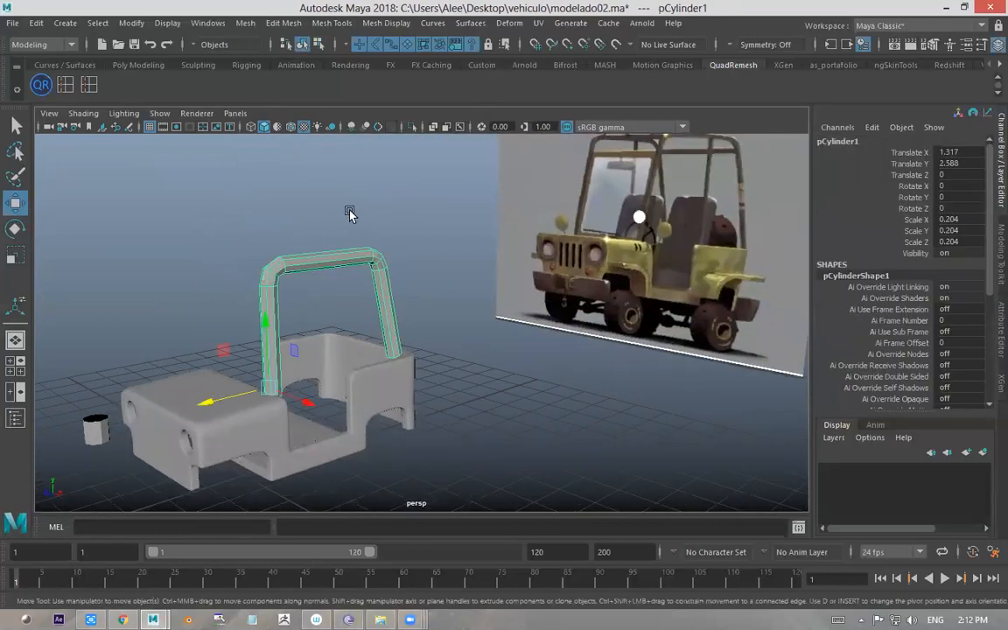
- Select the vertices of the roof bar and its bends and raise them slightly
click(385, 209)
alt+drag(385, 209, 334, 195)
click(342, 255)
right_drag(334, 194, 281, 194)
drag(220, 170, 411, 297)
drag(326, 207, 388, 215)
click(392, 191)
- Save the scene and return to object mode with the bent tube shown smoothed
key(ctrl+s)
click(320, 43)
click(303, 44)
click(388, 214)
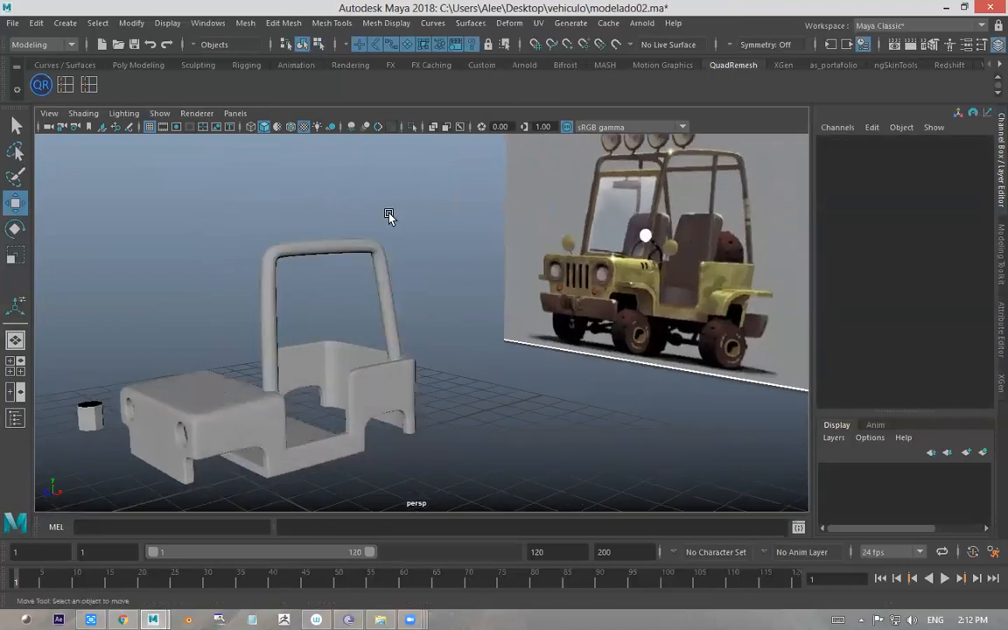
- Examine the smoothed tube's thickness and shape against the roll cage in the reference image
drag(336, 251, 337, 252)
click(377, 205)
scroll(348, 271, up, 2)
click(338, 235)
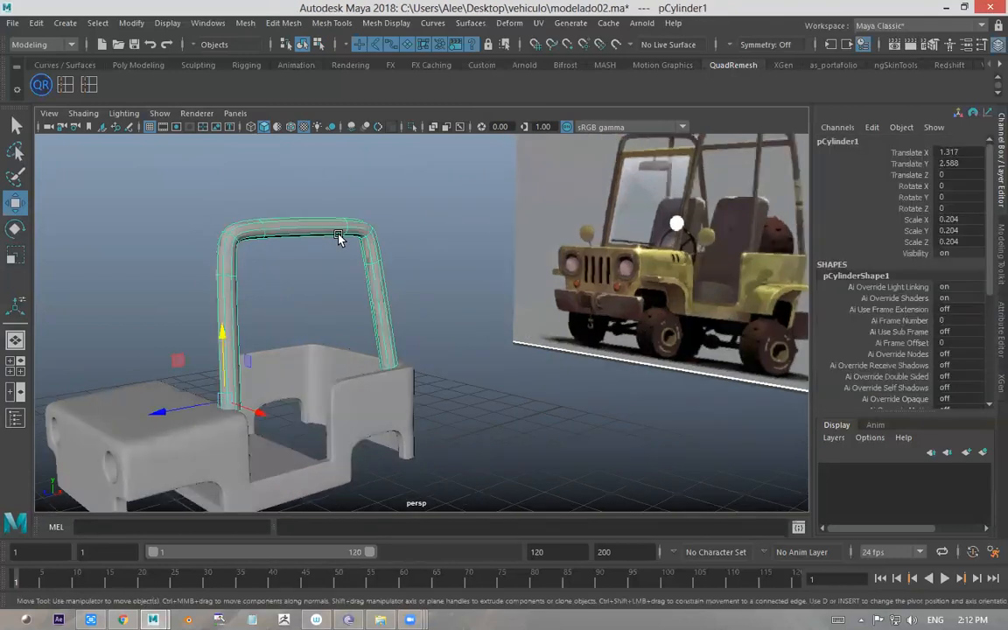
click(429, 229)
click(349, 236)
click(417, 229)
click(330, 240)
click(398, 232)
alt+drag(398, 232, 368, 263)
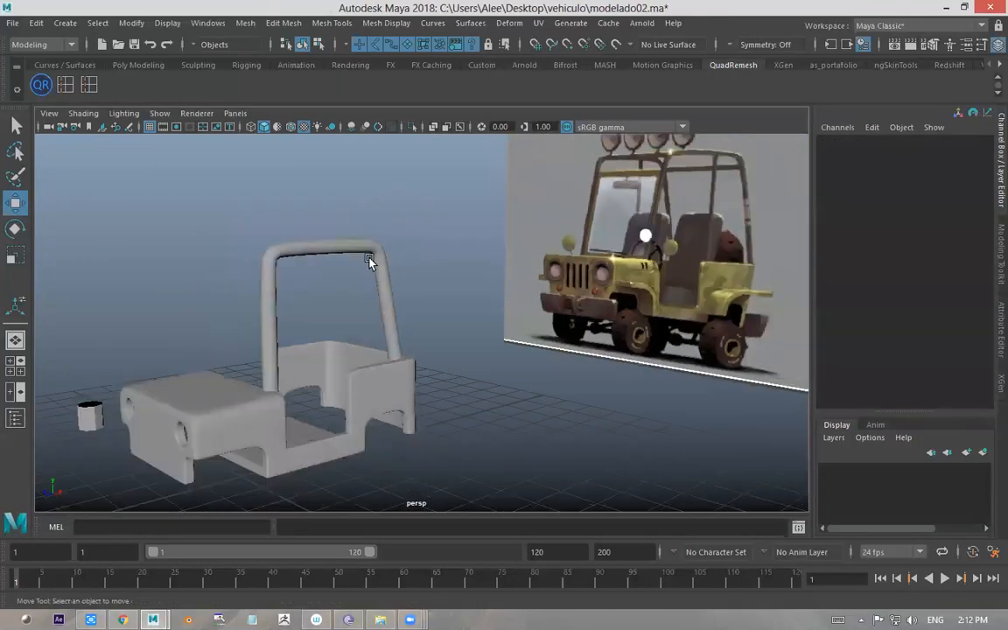
- Make the bent tube thinner by moving its vertices inward along their normals with Transform, and return to object mode
click(367, 254)
click(328, 23)
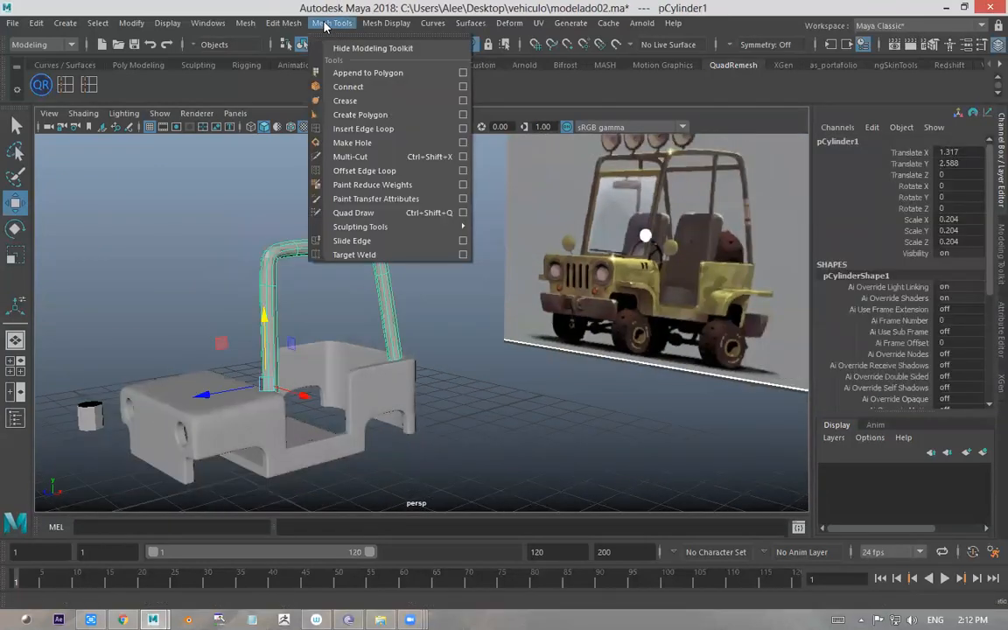
mouse_move(289, 22)
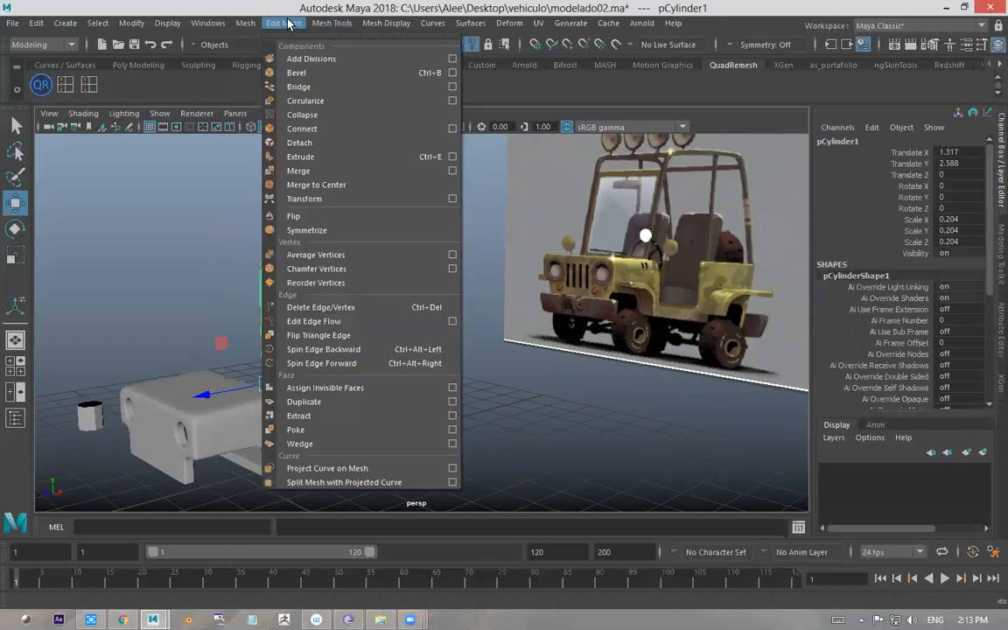
click(350, 199)
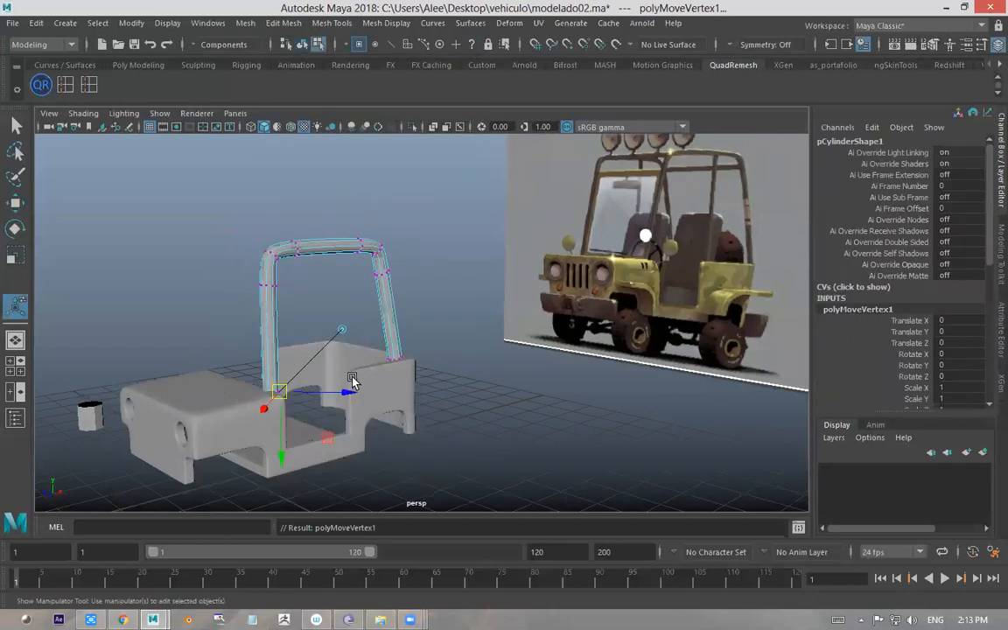
drag(347, 391, 343, 392)
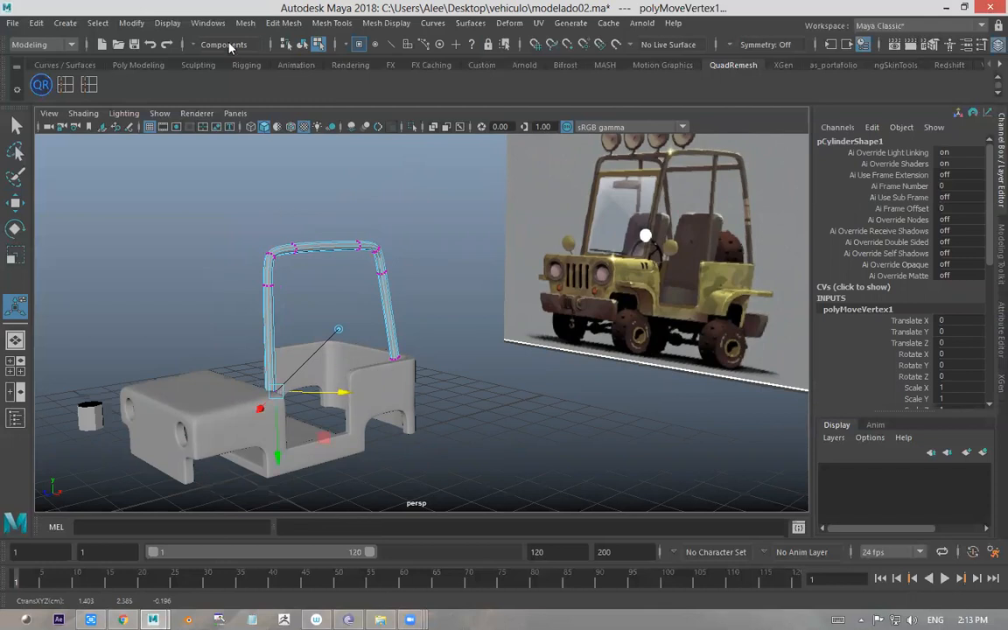
click(303, 45)
click(350, 163)
- Duplicate the bent tube and place the copy along the opposite side of the jeep
alt+drag(295, 231, 404, 341)
click(371, 250)
key(w)
drag(395, 408, 278, 393)
key(ctrl+d)
click(228, 232)
alt+drag(229, 233, 289, 273)
alt+right_drag(289, 273, 350, 268)
alt+drag(350, 268, 359, 268)
alt+right_drag(359, 268, 361, 267)
alt+drag(361, 268, 366, 255)
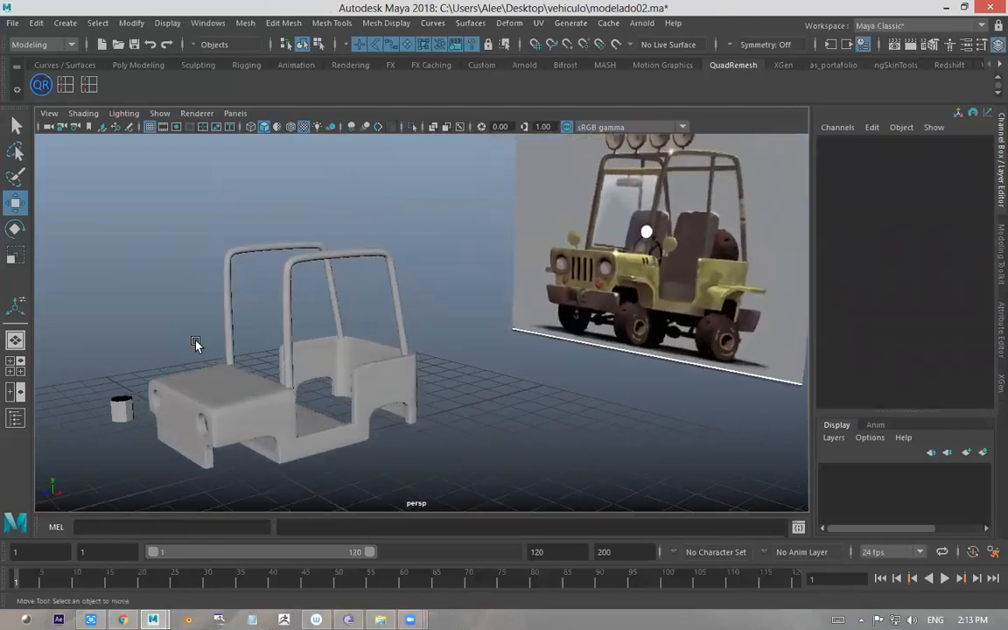
click(130, 411)
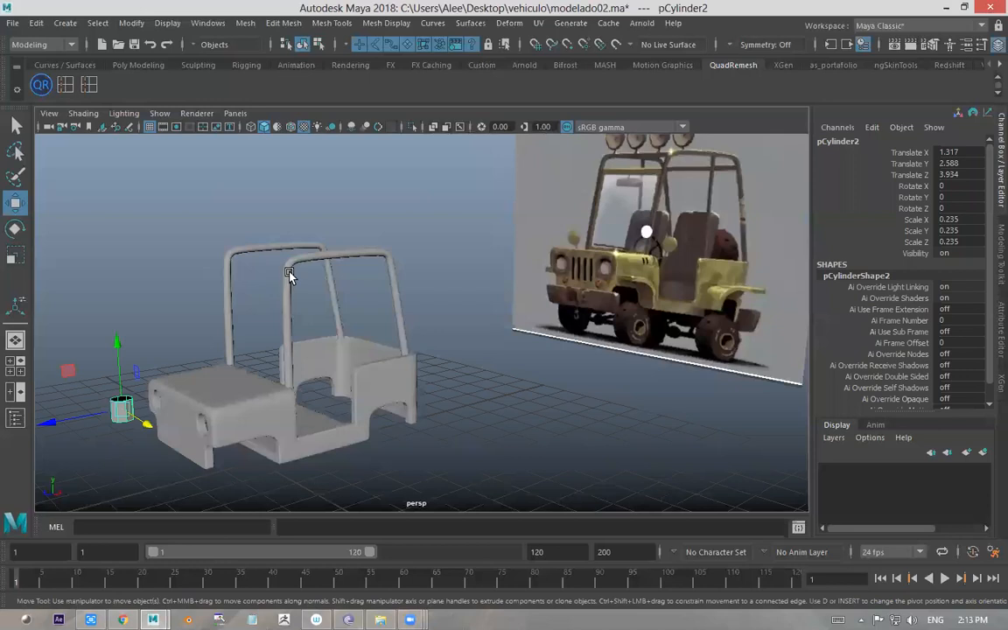
click(291, 276)
key(ctrl+d)
drag(283, 325, 280, 198)
alt+middle_drag(308, 213, 304, 259)
drag(275, 236, 275, 229)
key(Delete)
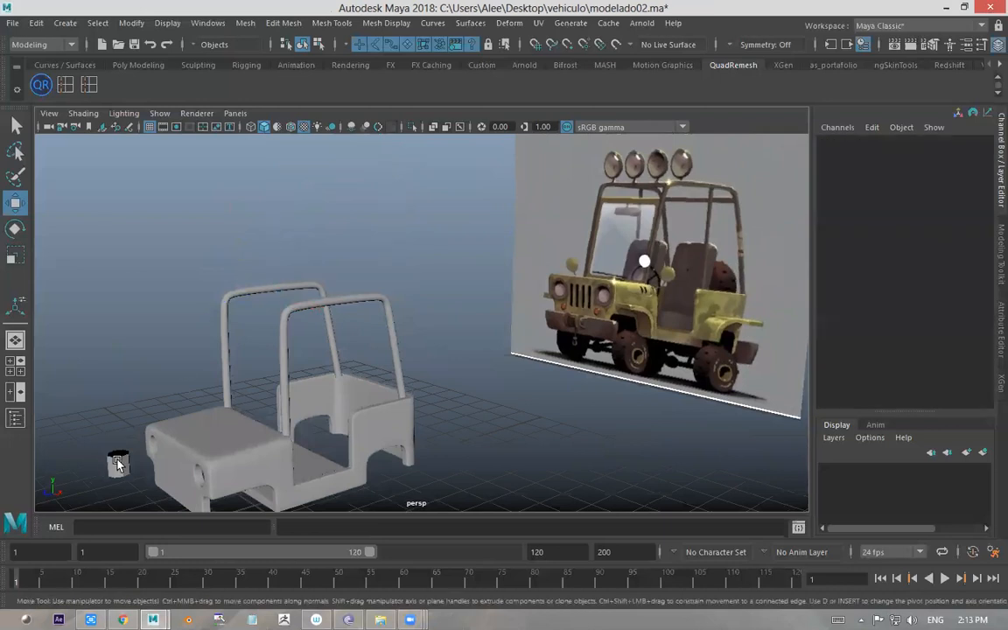
- Raise the small spare cylinder beside the jeep to roll cage height and set its Z rotation to 90
click(119, 464)
drag(131, 438, 133, 315)
drag(63, 340, 253, 154)
key(r)
key(e)
drag(266, 278, 397, 337)
click(964, 208)
text(90)
key(Return)
- Place the horizontal cylinder between the two bent tubes, lengthen it as a crossbar, and set its Translate X to 0
alt+drag(296, 278, 342, 281)
key(w)
drag(363, 344, 300, 342)
alt+drag(300, 342, 323, 255)
key(r)
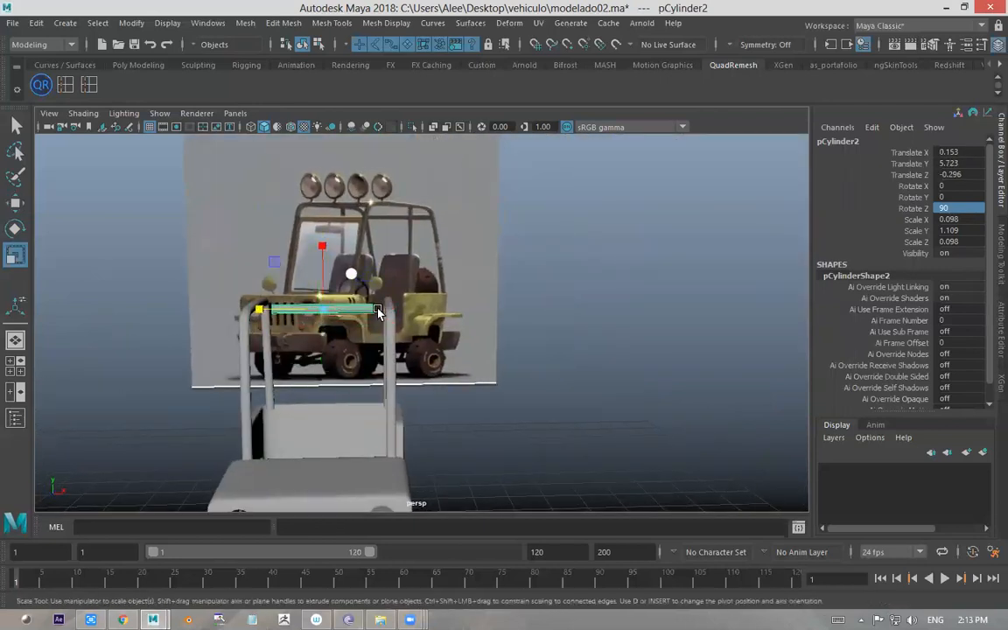
alt+drag(499, 238, 508, 280)
click(973, 151)
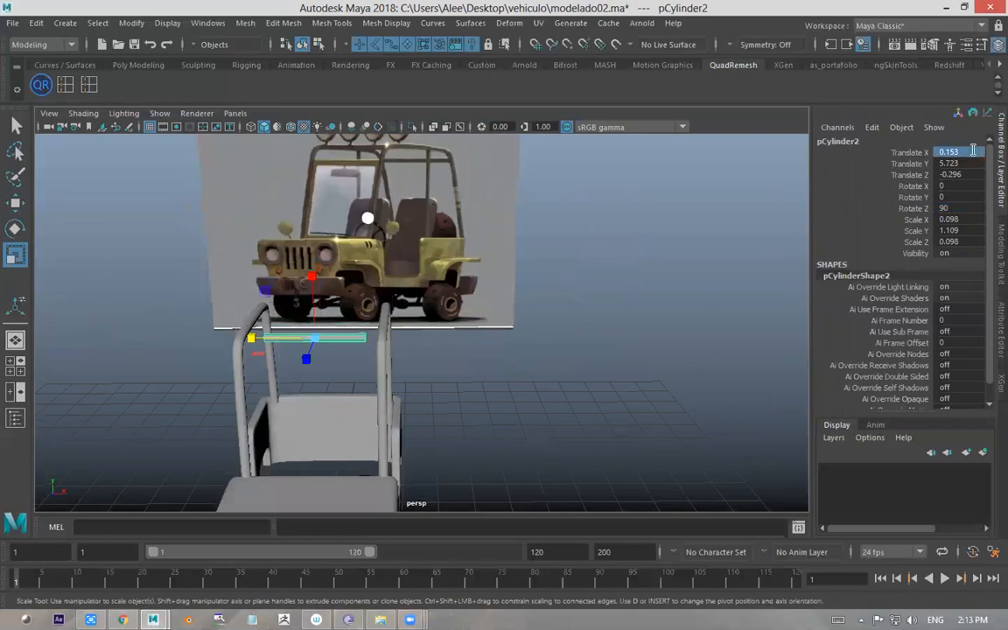
text(0)
key(Return)
alt+drag(277, 358, 323, 327)
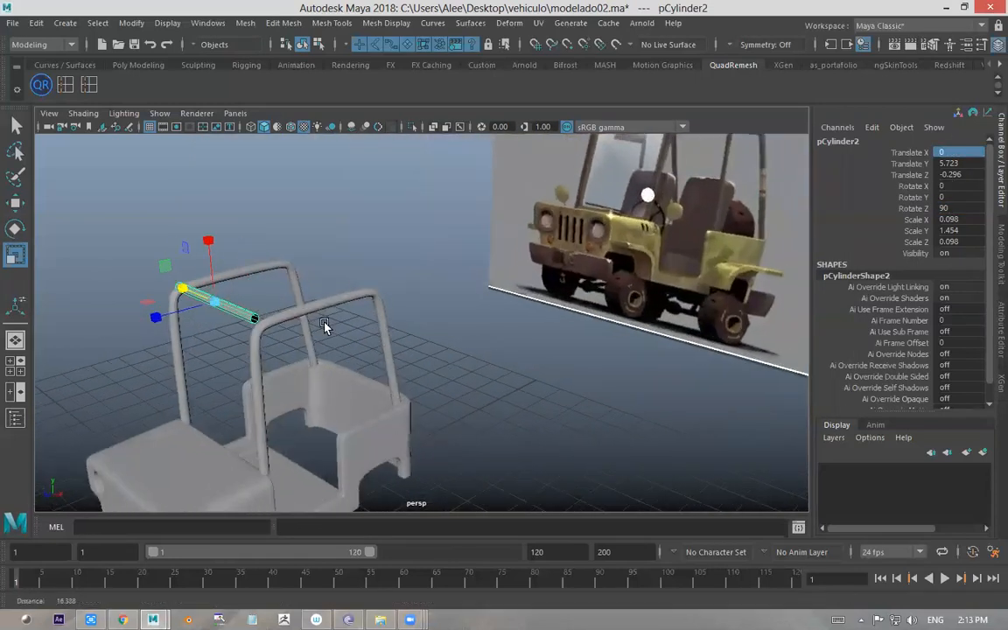
- Lower the crossbar to about Y 5.563 at the front bends of the cage and lengthen it toward both tubes
alt+middle_drag(324, 326, 427, 323)
alt+drag(427, 324, 367, 289)
alt+right_drag(368, 289, 388, 287)
key(w)
alt+drag(388, 287, 378, 329)
click(311, 259)
key(ctrl+z)
key(1)
click(394, 267)
alt+drag(394, 268, 449, 355)
click(420, 349)
key(r)
drag(330, 351, 325, 352)
click(564, 334)
alt+middle_drag(566, 333, 587, 256)
click(305, 359)
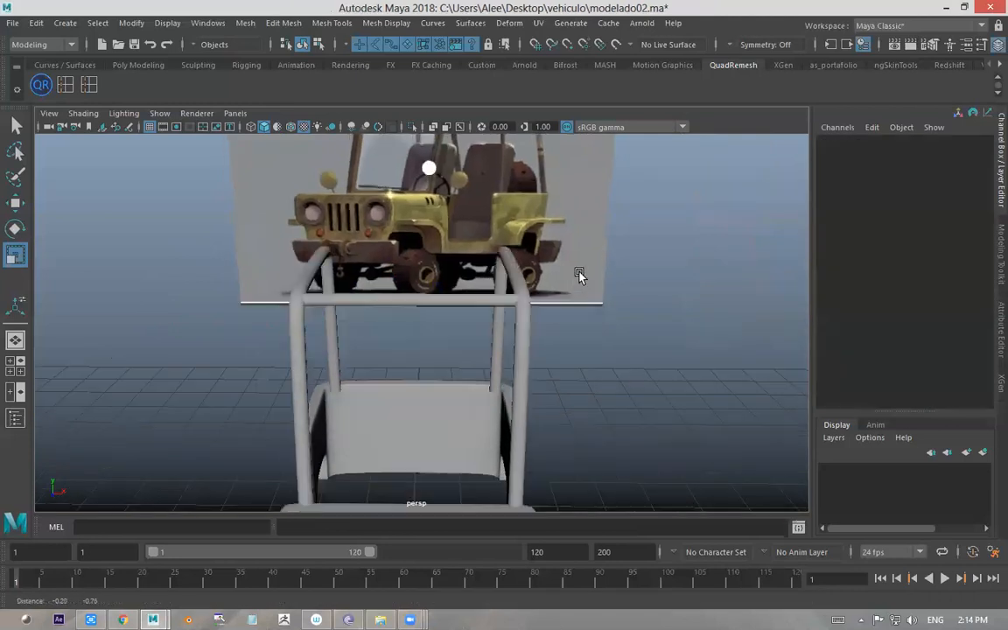
- Stretch the crossbar into both bent tubes to a Y scale of about 1.62, and save the scene
key(w)
drag(362, 473, 359, 472)
click(181, 348)
click(482, 276)
alt+drag(482, 276, 475, 328)
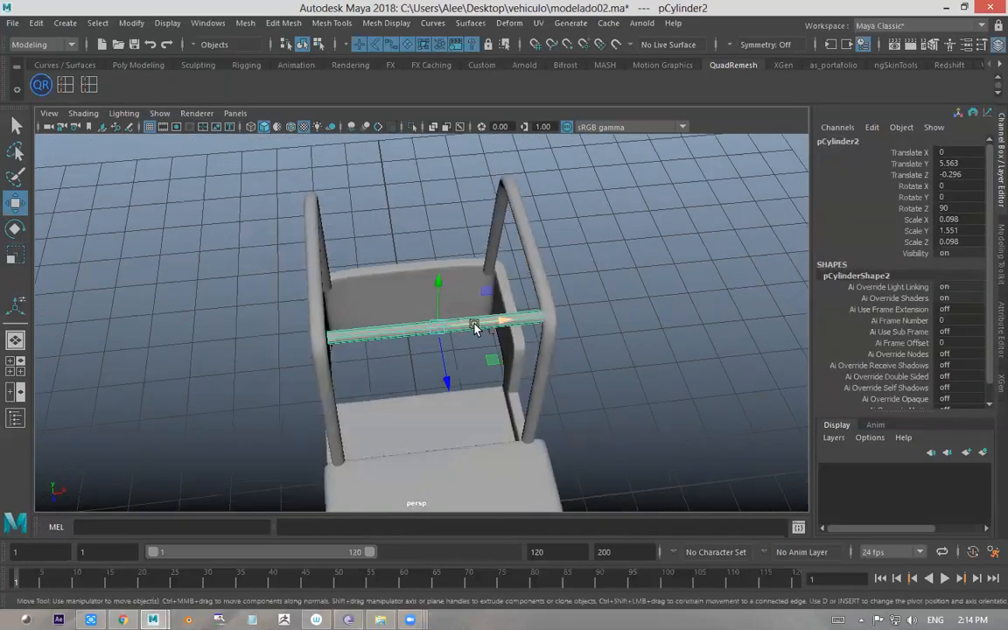
key(r)
drag(374, 339, 440, 249)
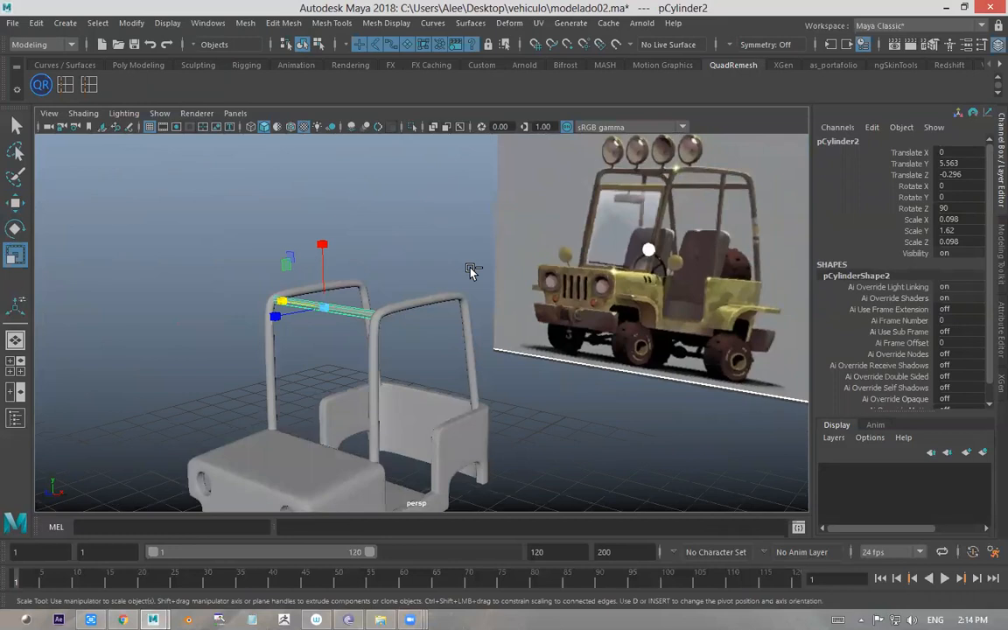
key(ctrl+s)
drag(279, 315, 389, 297)
key(ctrl+z)
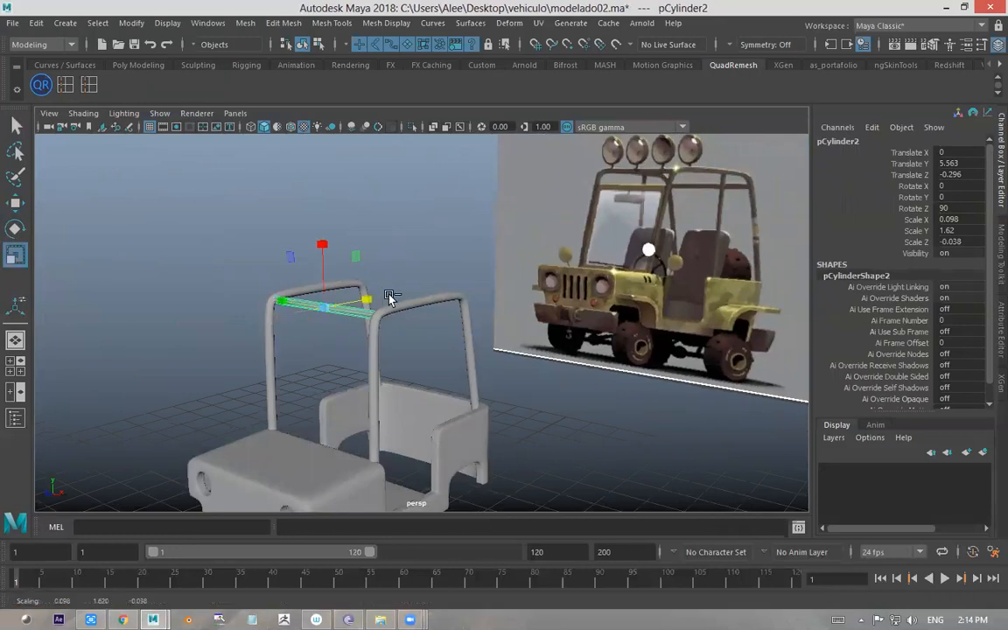
key(w)
drag(295, 315, 240, 324)
key(ctrl+z)
key(ctrl+z)
- Duplicate the front crossbar and place the copy between the rear posts at about Y 5.342, Z -3.453
alt+drag(457, 275, 440, 260)
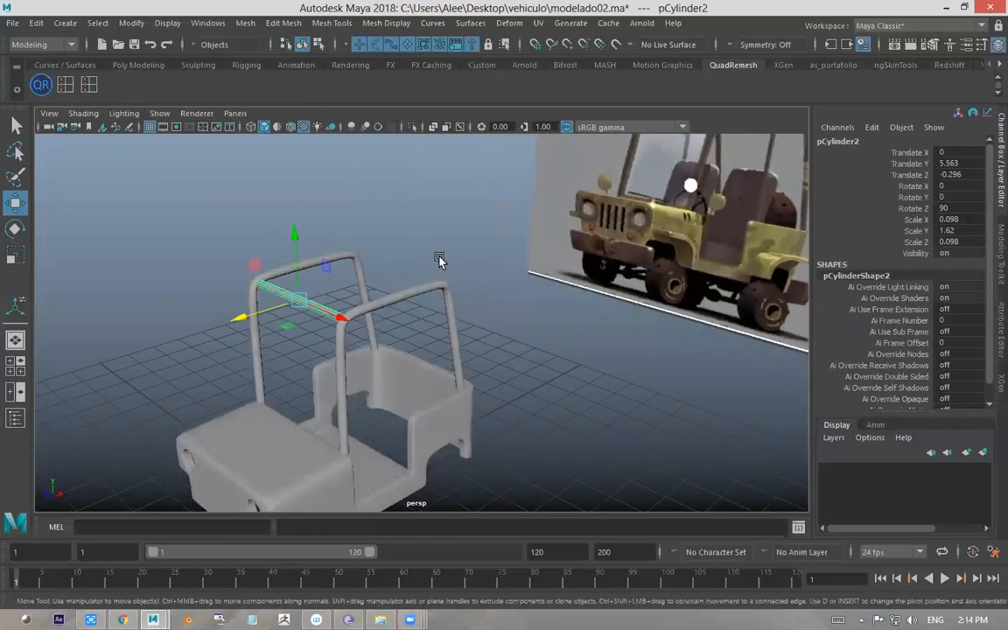
drag(255, 326, 404, 236)
drag(363, 273, 371, 267)
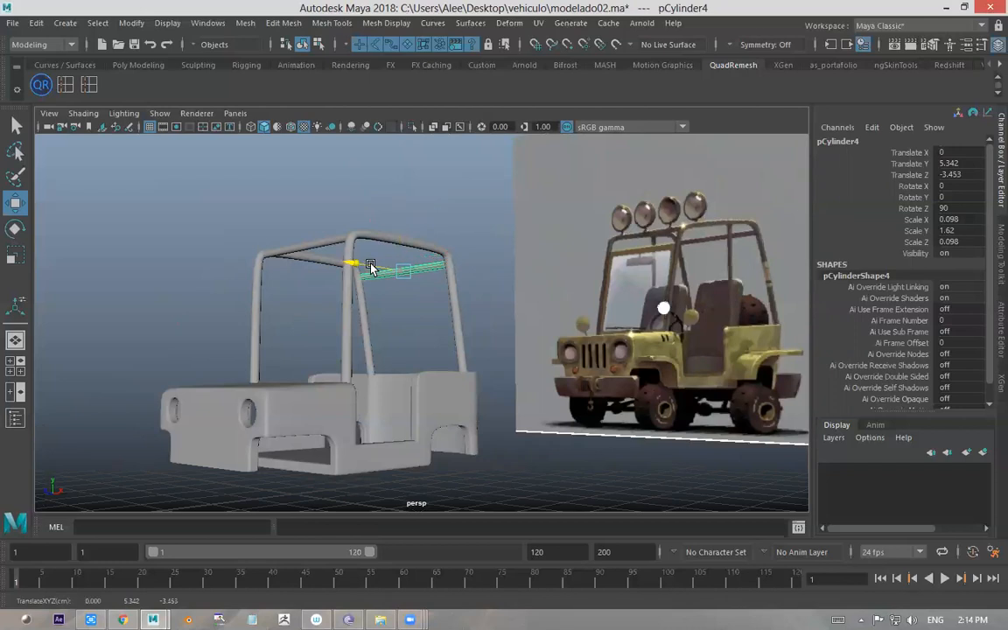
click(369, 215)
- Duplicate the rear crossbar and turn the copy upright with a Z rotation of 0
alt+drag(368, 216, 336, 312)
click(390, 251)
click(400, 282)
key(ctrl+d)
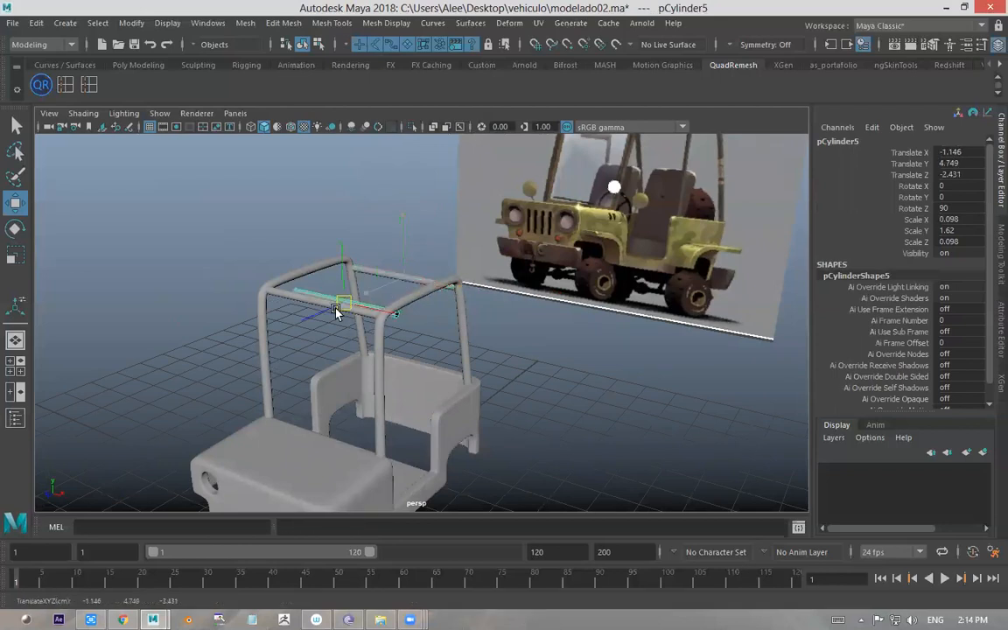
key(e)
drag(345, 232, 359, 297)
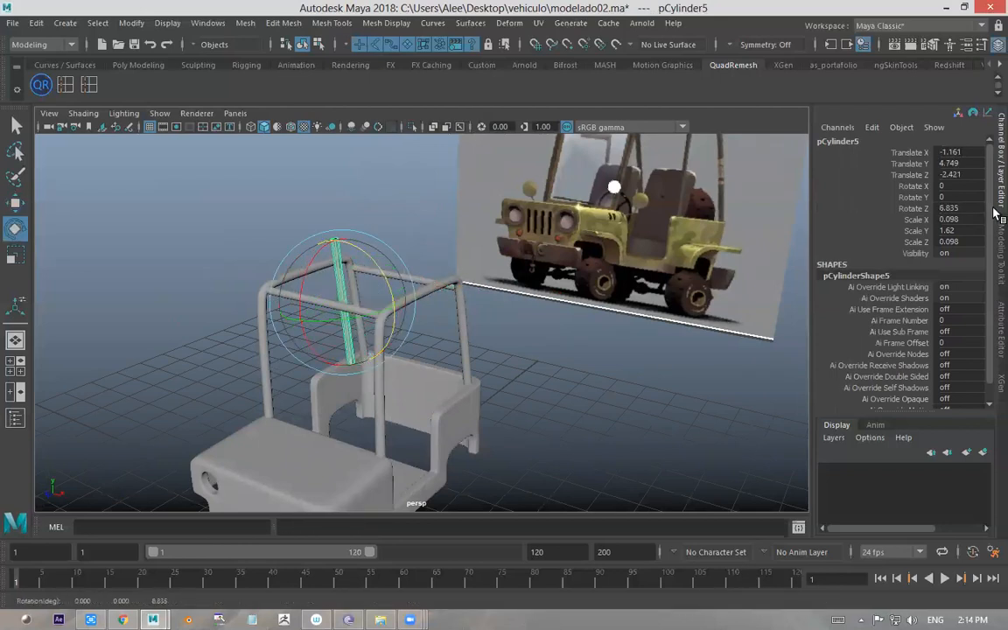
key(Return)
- Move the upright post under one side tube at about X 1.643, Z -2.247, fit its top vertices to the tube, and return to object mode
alt+drag(603, 286, 438, 309)
key(w)
alt+middle_drag(438, 309, 423, 353)
alt+drag(424, 354, 407, 225)
right_drag(407, 225, 344, 212)
drag(343, 194, 446, 296)
drag(416, 255, 415, 261)
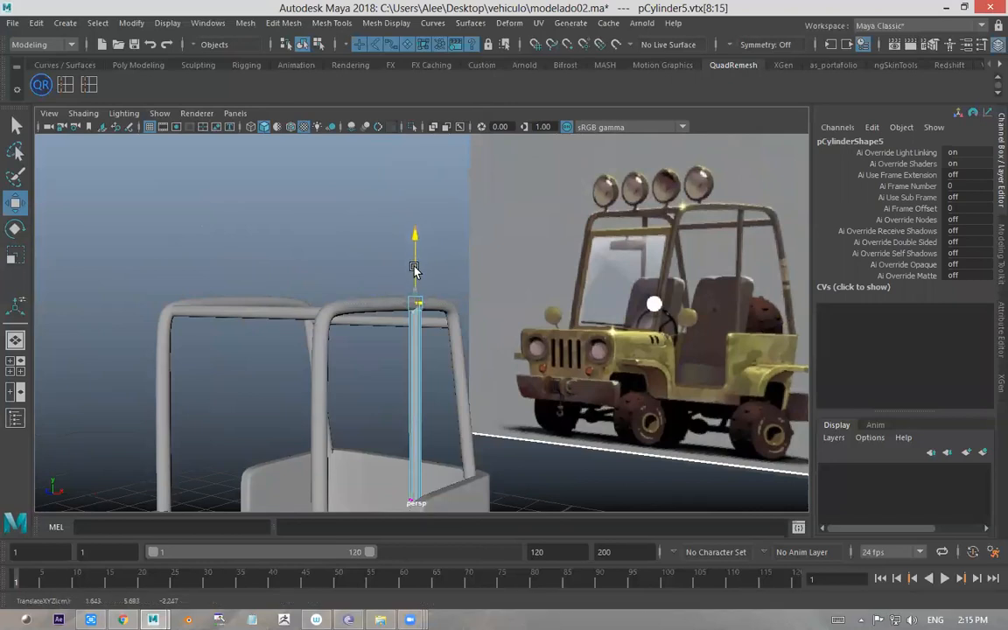
click(318, 45)
click(302, 45)
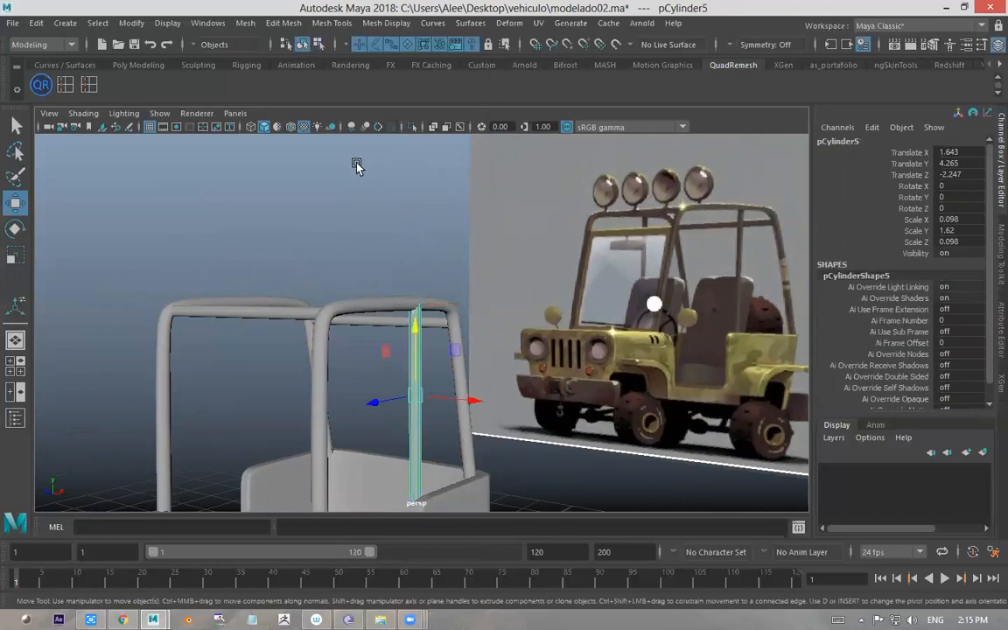
- Duplicate the upright post and place the copy under the opposite side tube at about X -1.706
click(356, 165)
alt+drag(363, 179, 402, 242)
alt+right_drag(402, 243, 392, 230)
alt+middle_drag(392, 229, 404, 148)
alt+drag(404, 149, 414, 152)
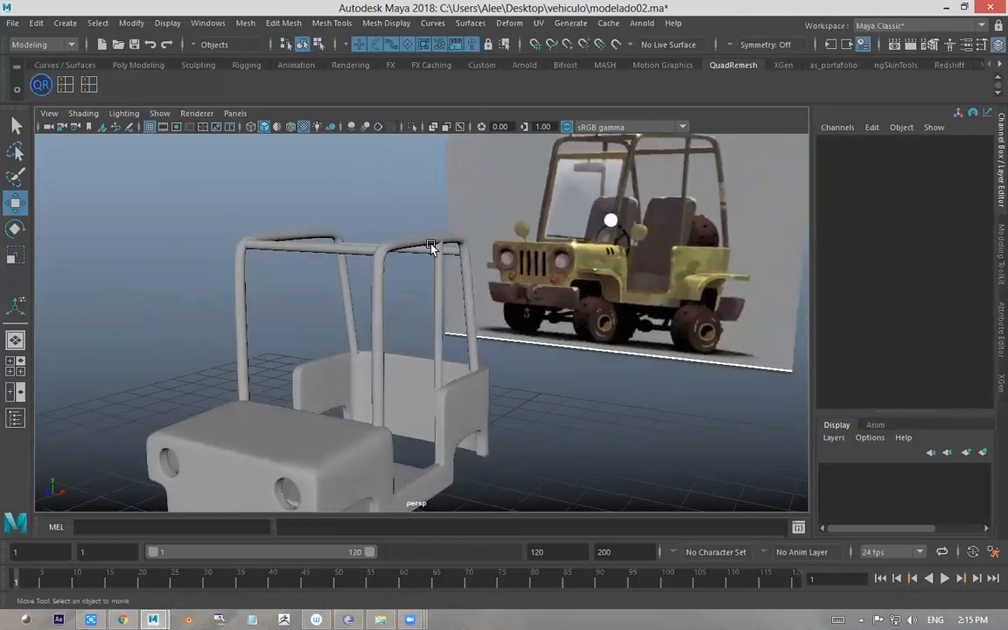
click(439, 286)
drag(479, 313, 342, 294)
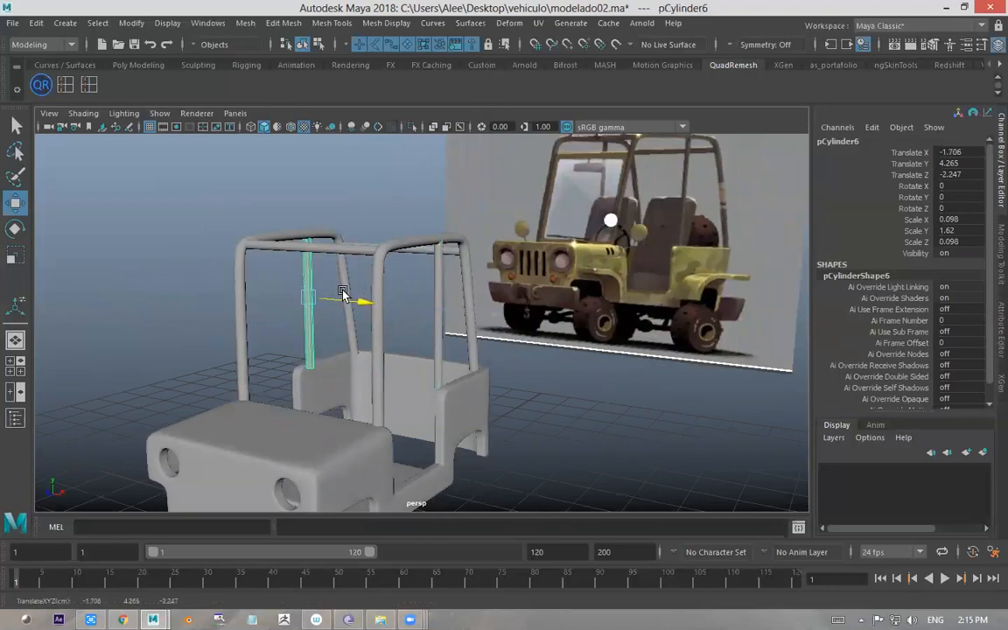
- Slant the front post of one bent tube by moving the vertices of its upper front bend toward the rear
click(351, 176)
alt+right_drag(351, 177, 233, 215)
alt+drag(232, 216, 398, 234)
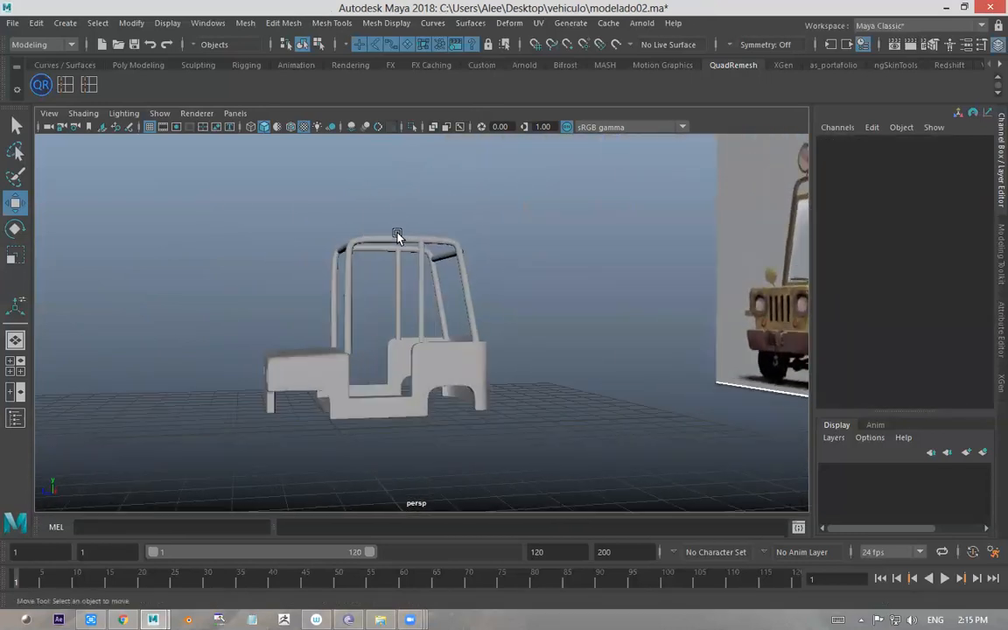
click(394, 236)
alt+drag(336, 274, 354, 267)
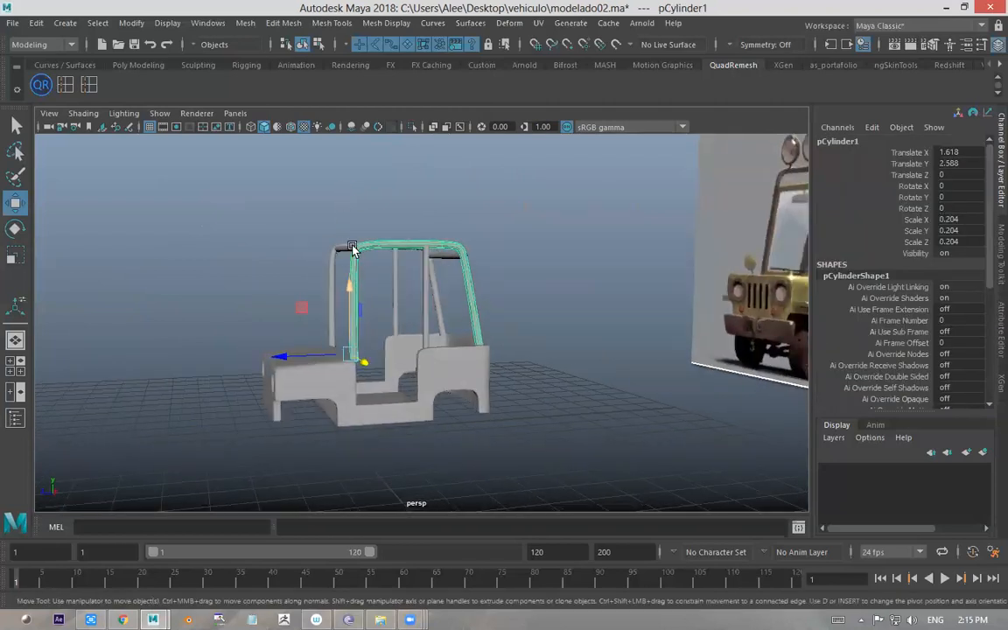
right_click(363, 200)
scroll(350, 205, up, 2)
key(F9)
drag(377, 200, 303, 293)
drag(313, 231, 328, 231)
- Replace the opposite bent tube with a duplicate of the slanted one, aligned to that side of the body
click(315, 270)
click(375, 196)
click(311, 271)
click(358, 260)
click(344, 272)
alt+drag(344, 272, 434, 255)
drag(558, 396, 426, 390)
alt+drag(426, 390, 450, 336)
scroll(408, 380, up, 3)
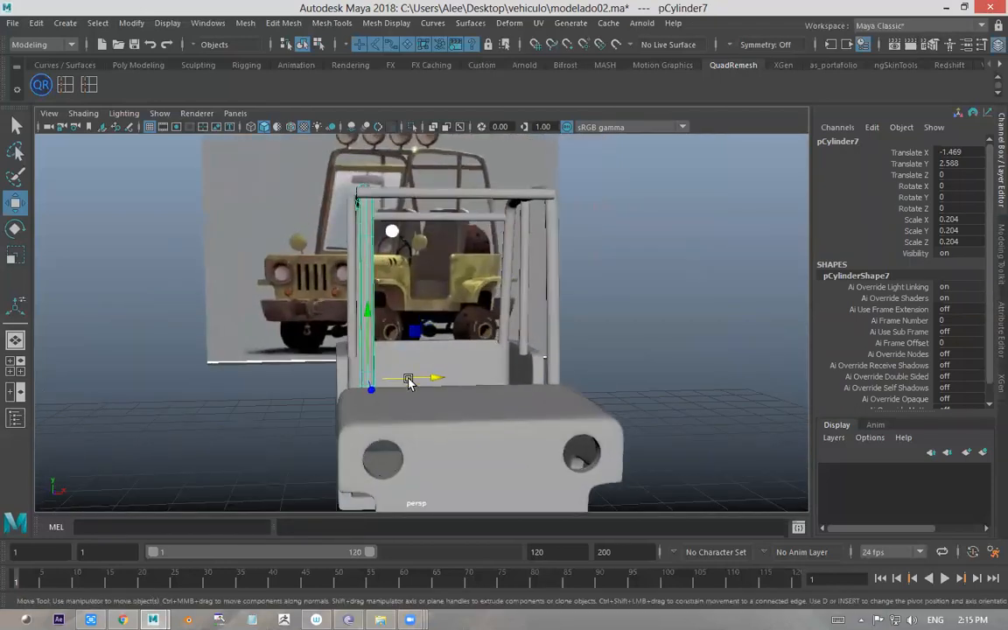
scroll(409, 380, up, 2)
drag(410, 385, 399, 390)
click(241, 330)
- Move the front crossbar slightly back and down to meet the upper bends of the slanted tubes
alt+drag(270, 372, 322, 225)
click(326, 219)
drag(250, 217, 263, 216)
drag(330, 173, 330, 175)
click(303, 181)
alt+drag(371, 223, 337, 216)
click(355, 219)
click(266, 193)
- Compare the whole roll cage with the reference image and save the scene
alt+drag(266, 192, 298, 194)
alt+right_drag(298, 195, 214, 231)
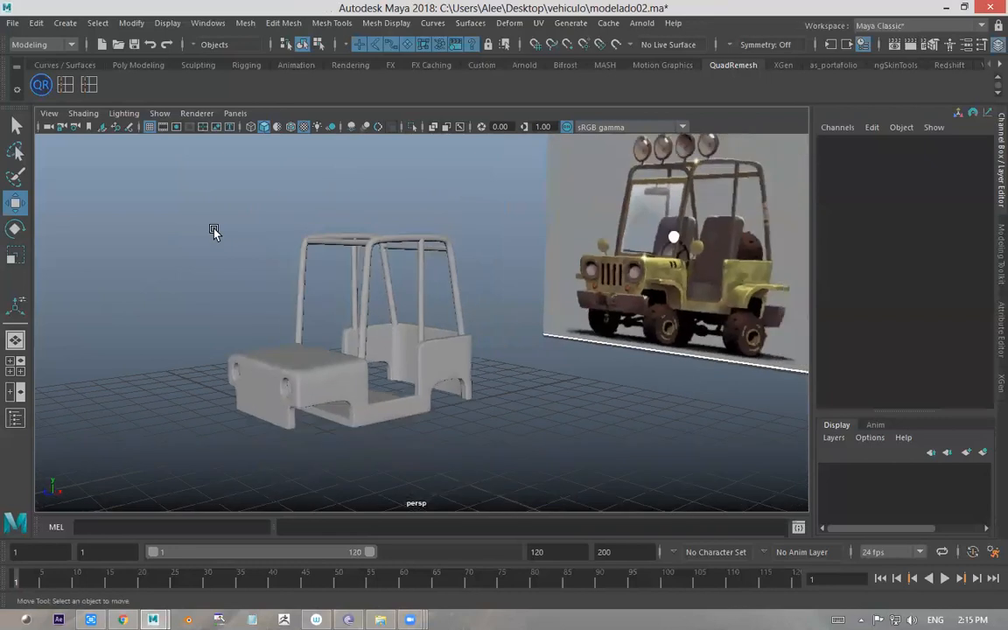
alt+drag(214, 231, 255, 229)
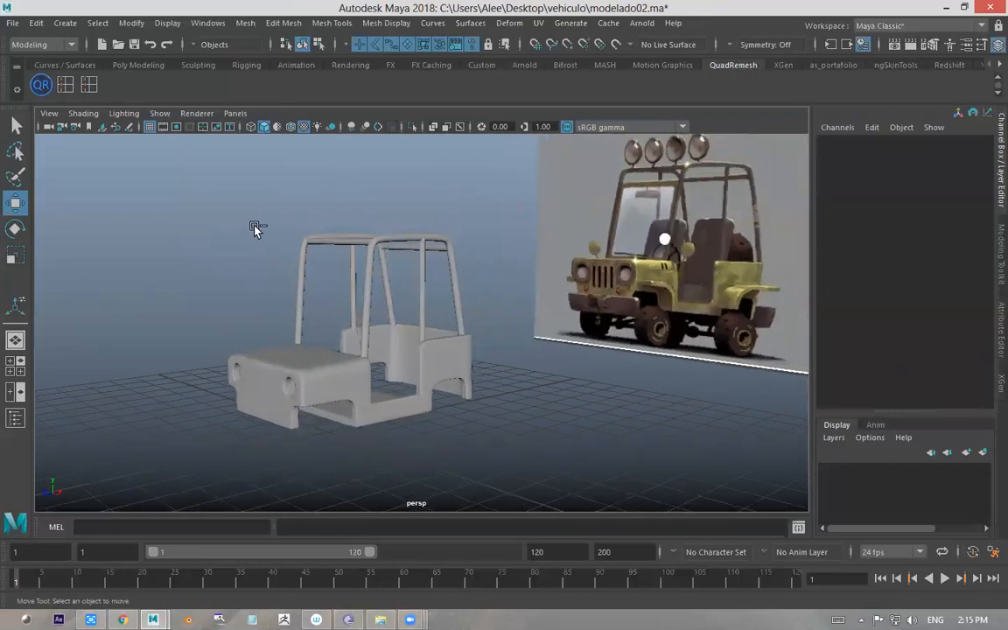
key(ctrl+s)
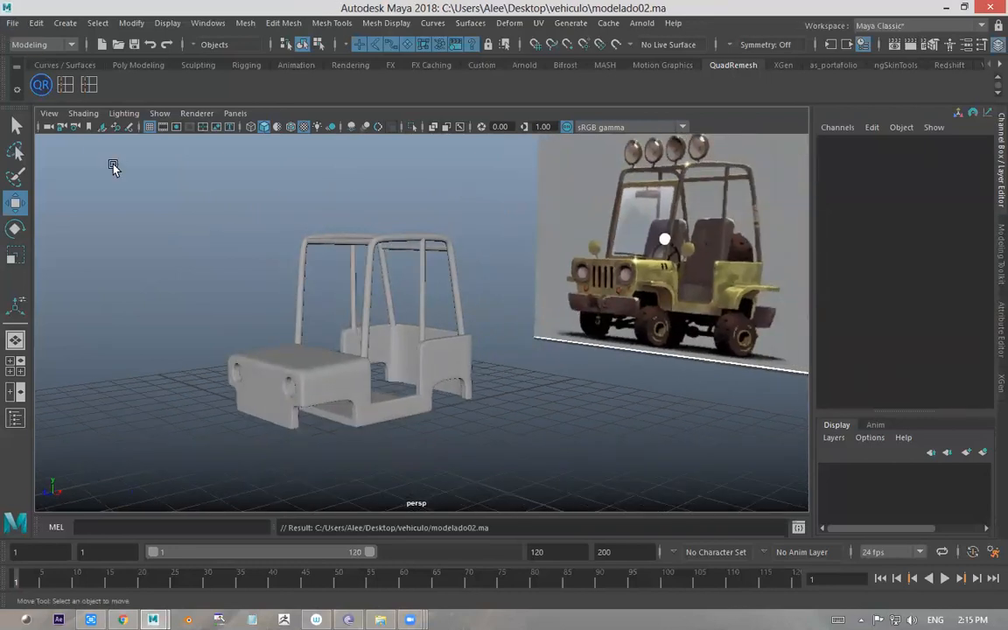